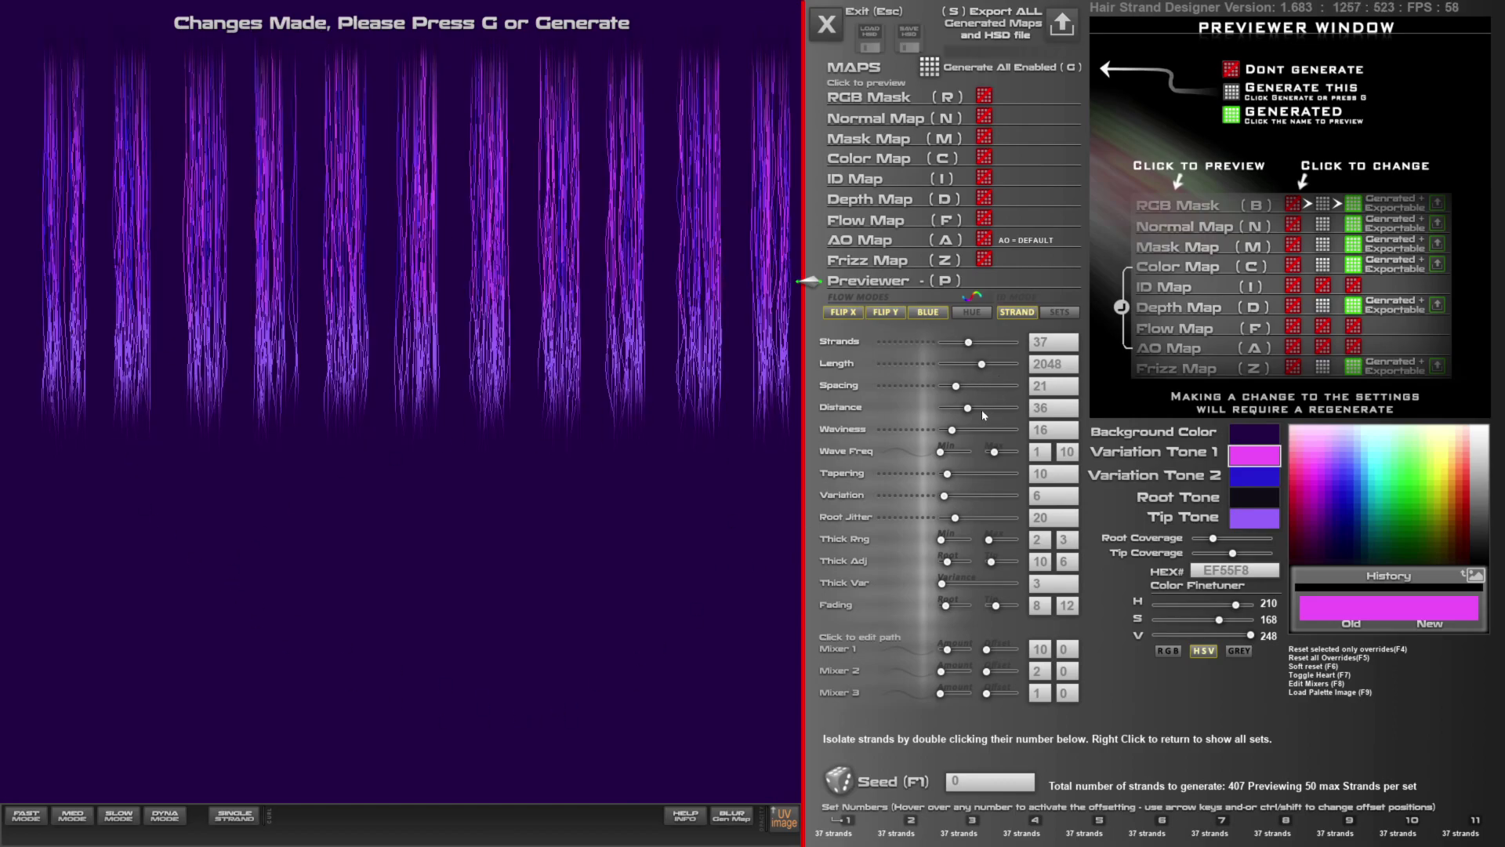
Set the hair strands' distance to 34, spacing to 40, length to 3458 and variation to 12
mouse_move(968, 412)
left_mouse_down()
mouse_move(957, 385)
mouse_move(971, 386)
left_mouse_up()
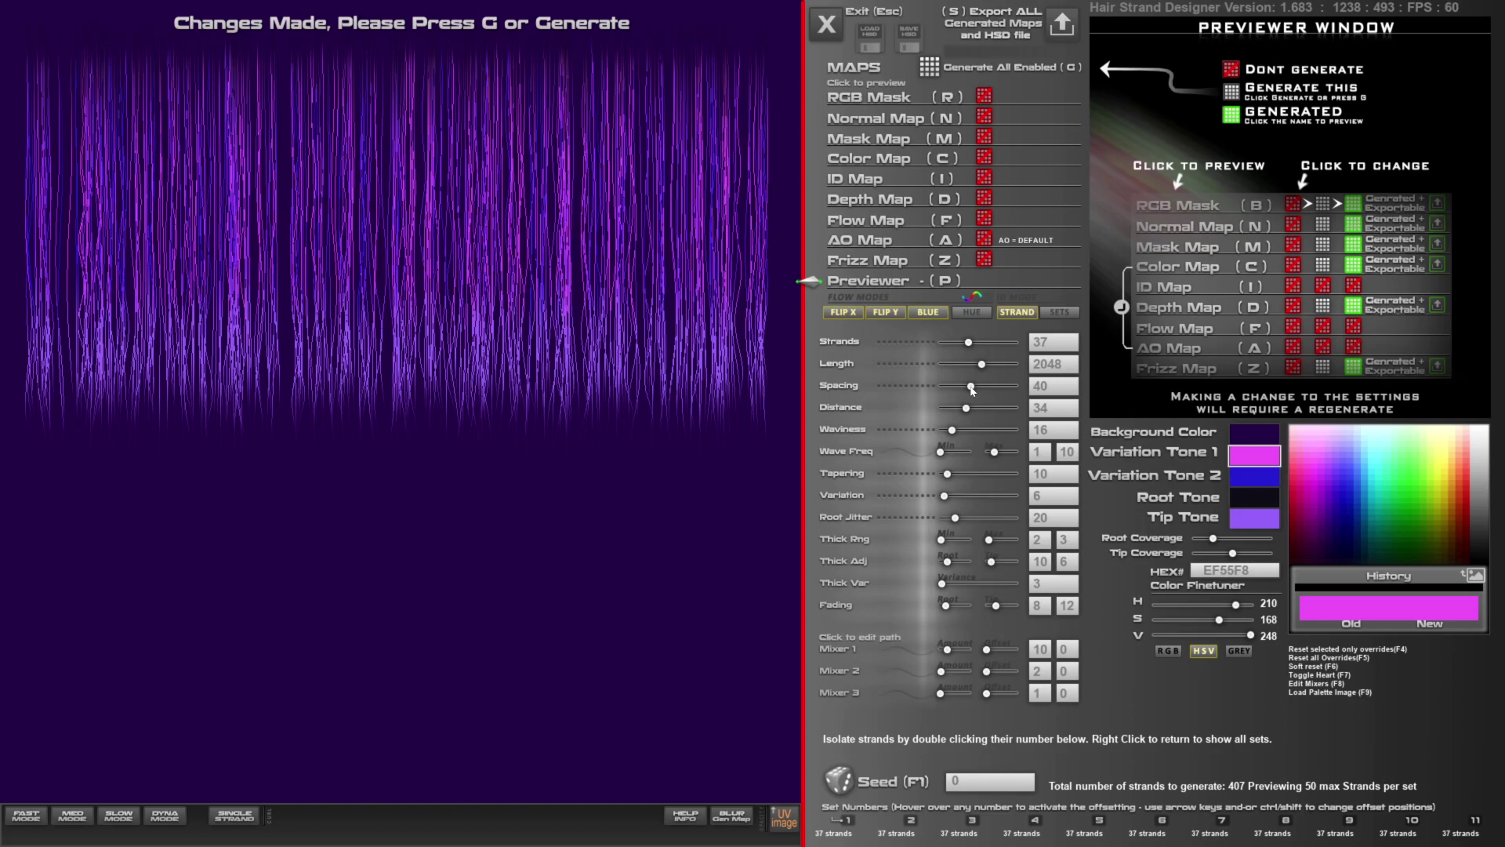
left_click_drag(982, 365, 1011, 368)
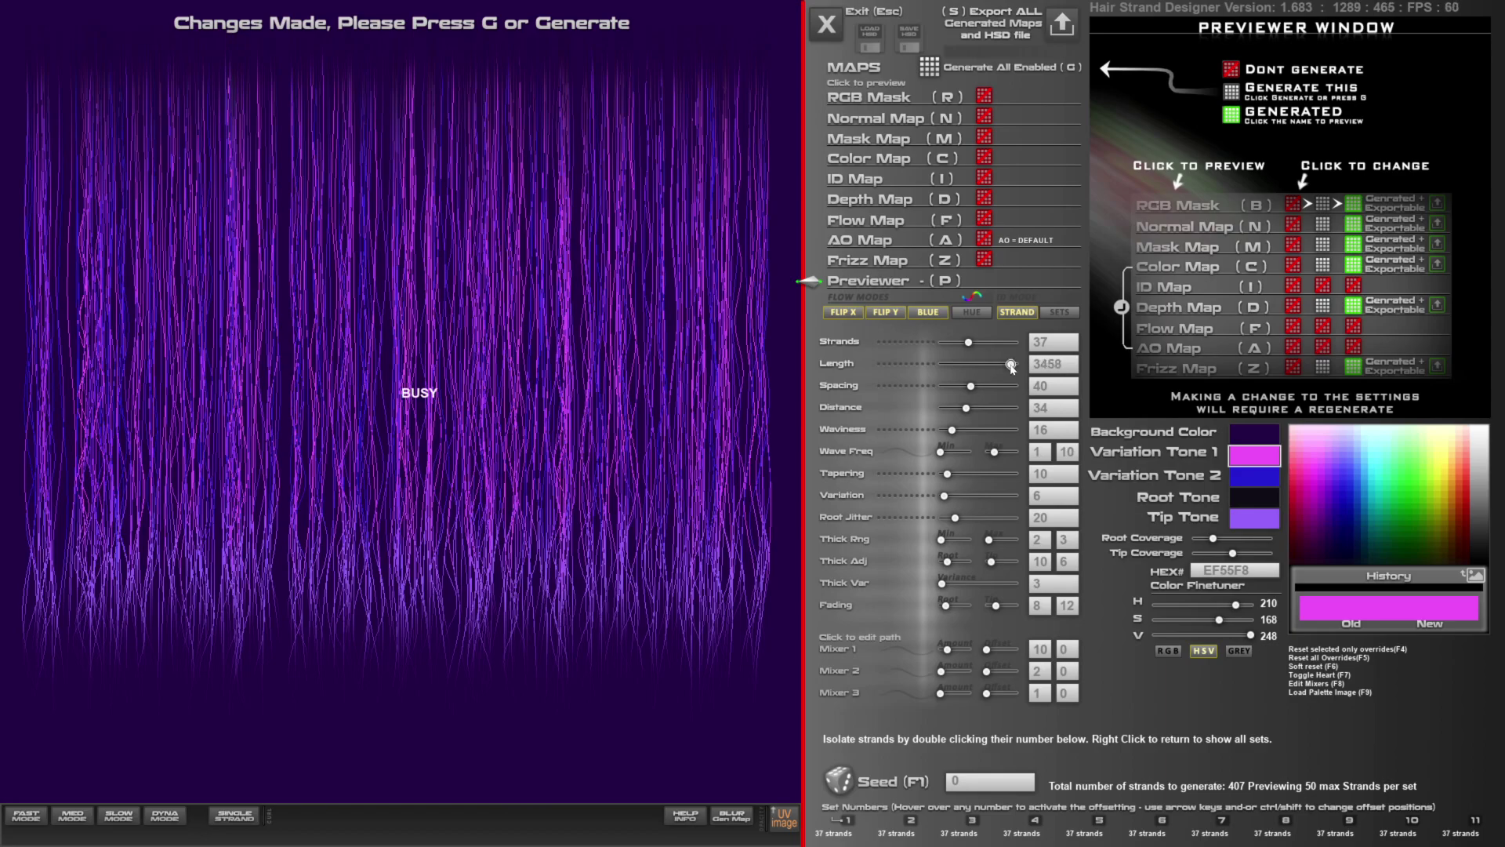
left_click_drag(944, 495, 950, 497)
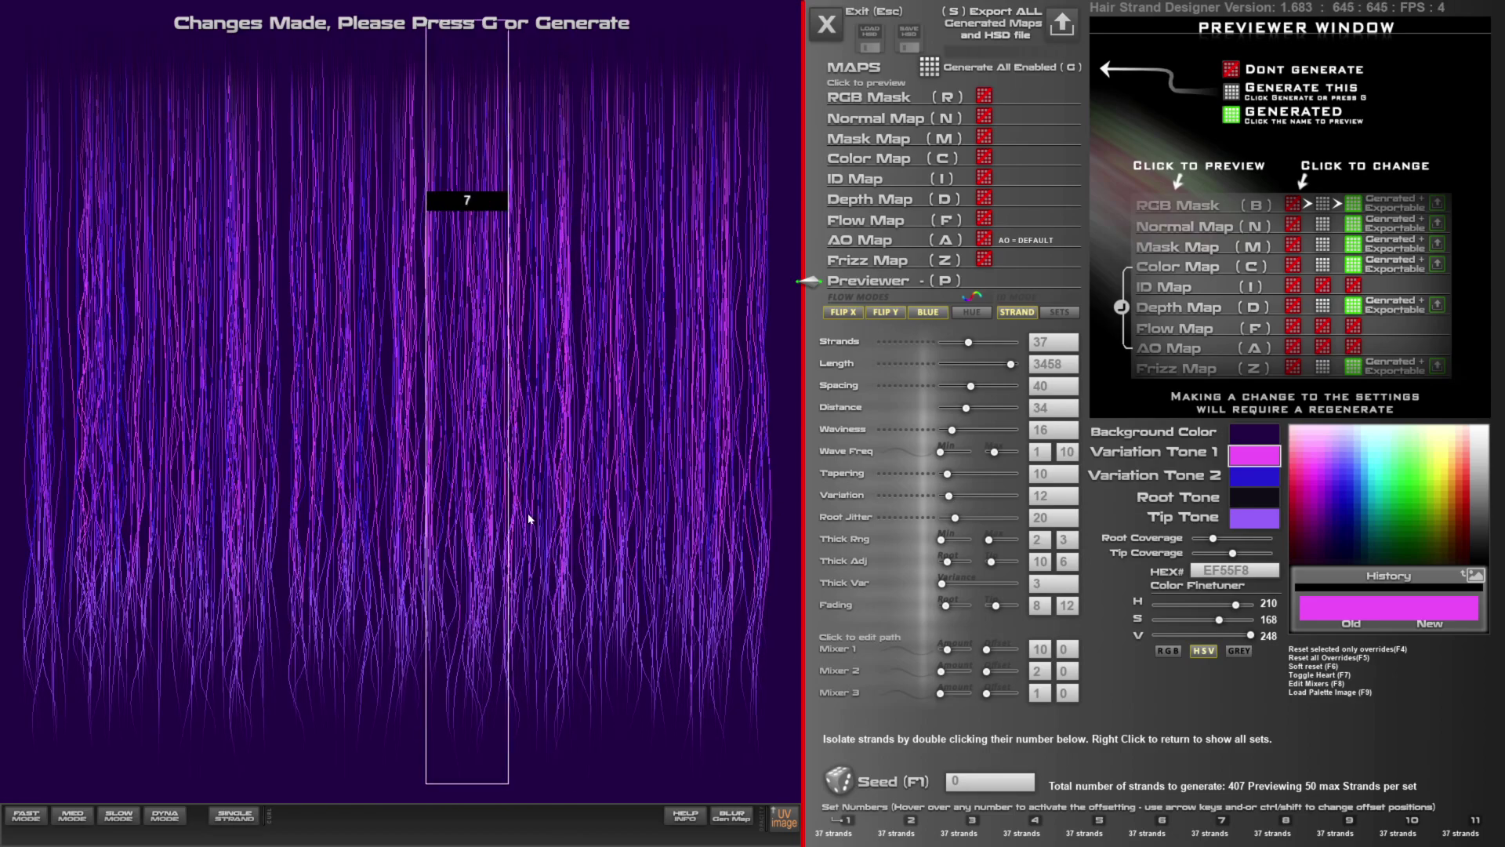
Randomize the strand seed three times for a new hair arrangement
left_click(840, 780)
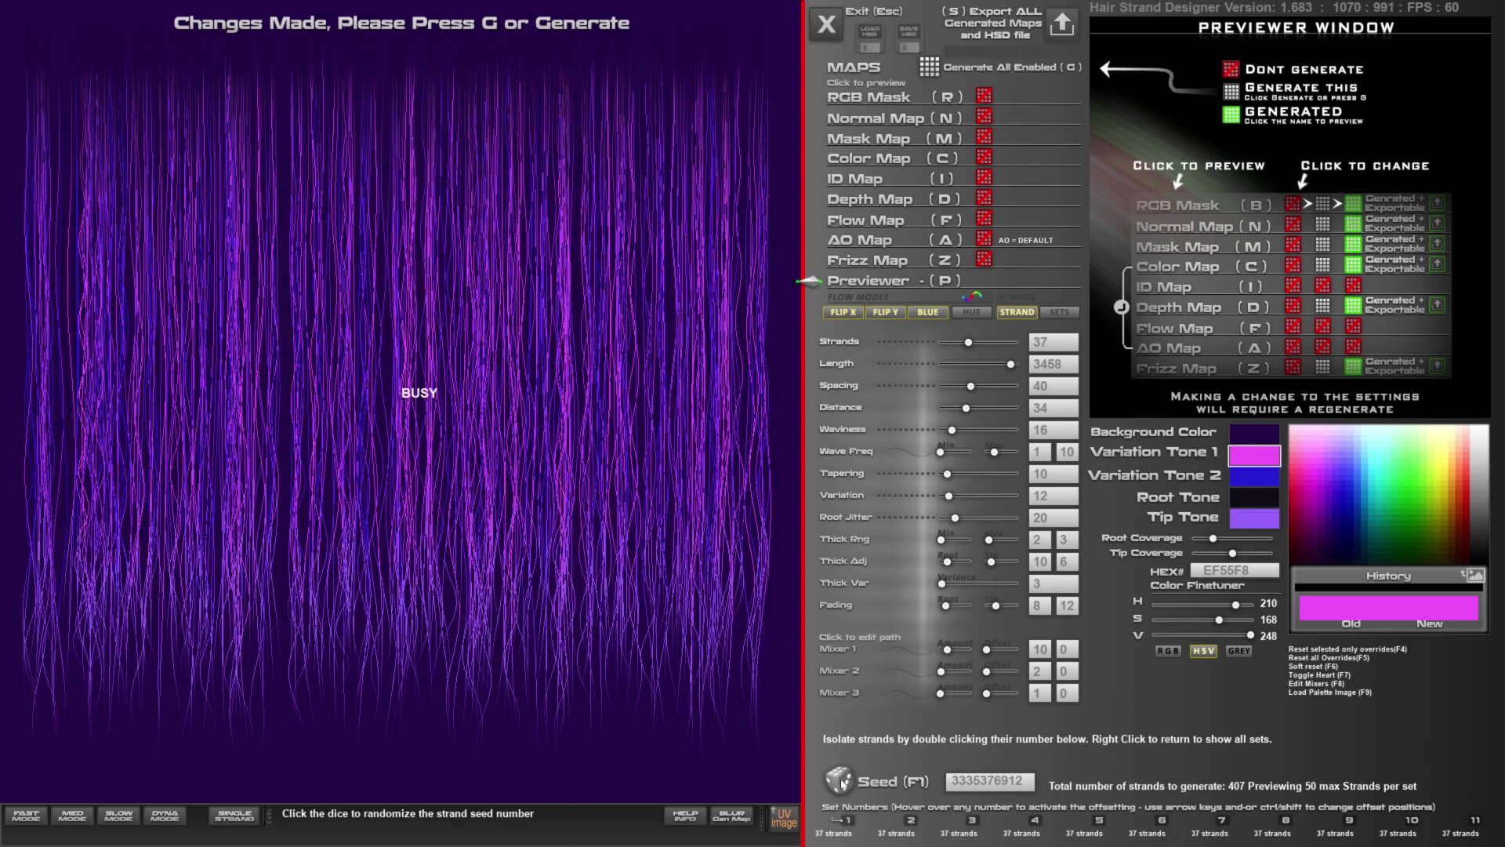
left_click(848, 782)
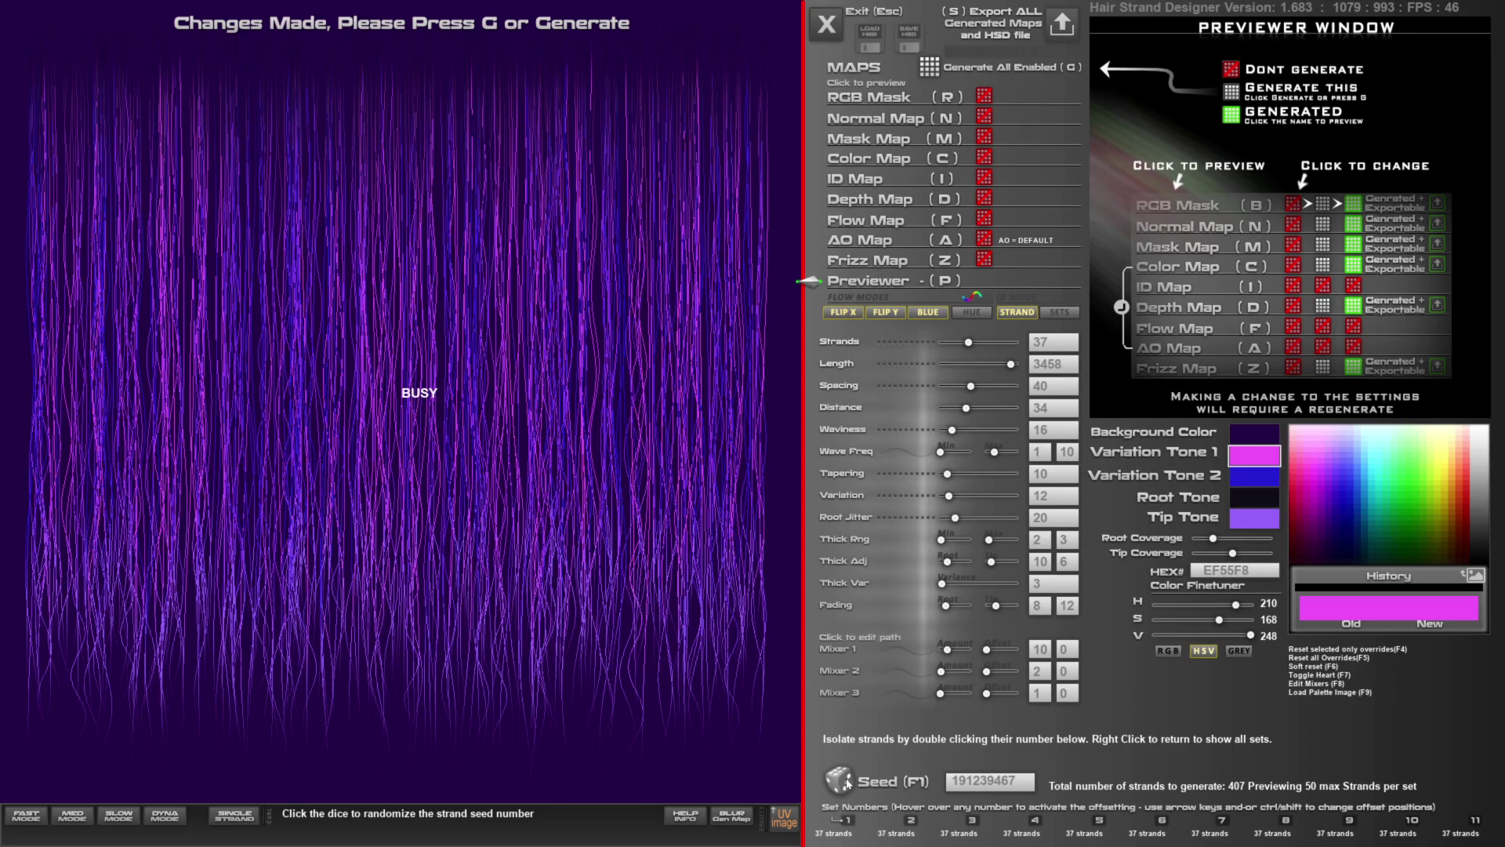
left_click(847, 784)
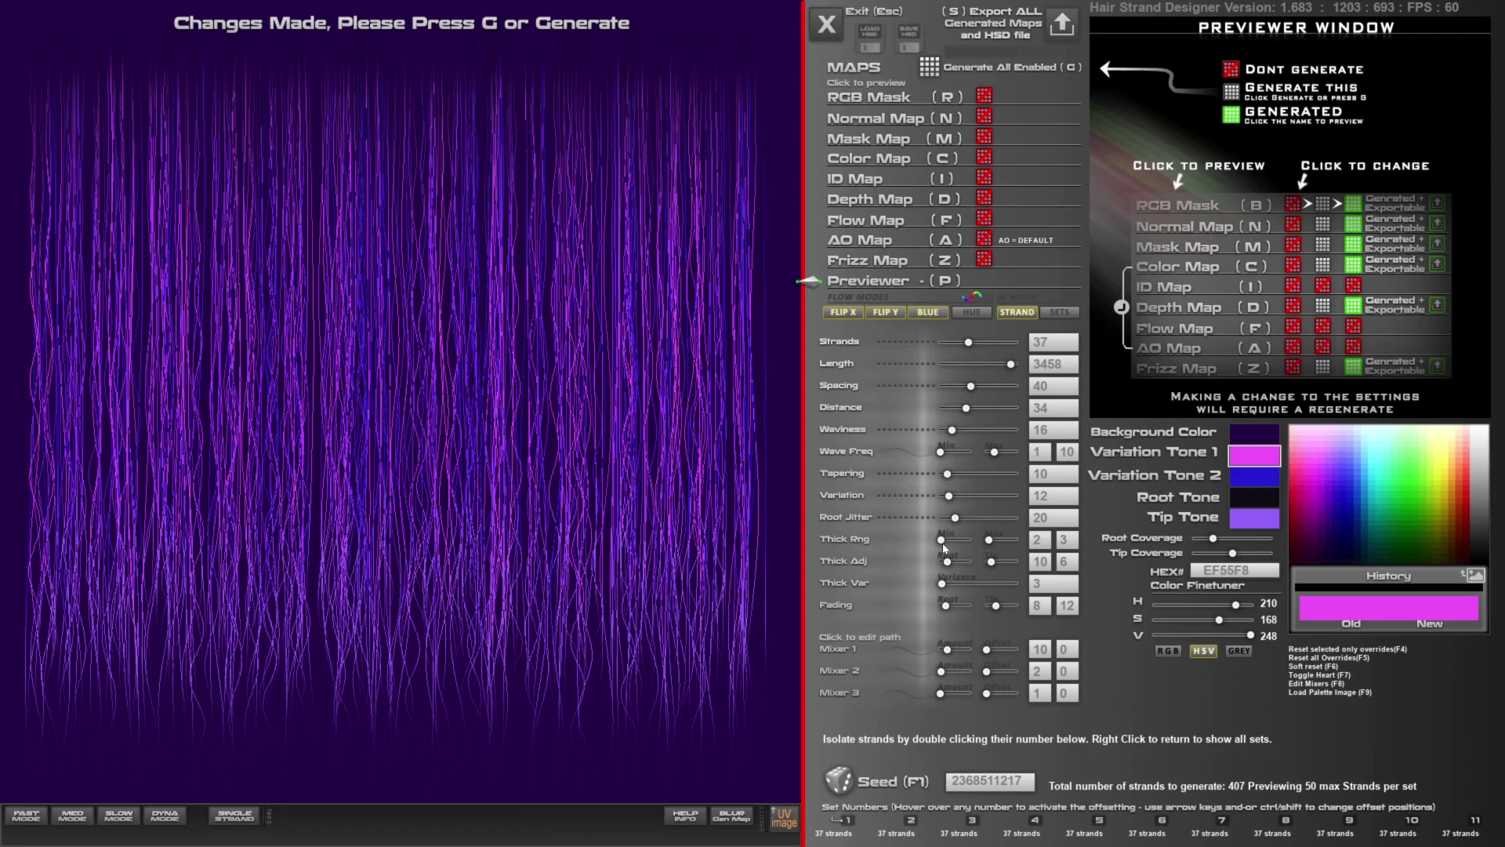
Set the thickness range to 1–2, waviness to 22, maximum wave frequency to 17, variation to 27 and tapering to 47
left_click_drag(943, 541, 940, 540)
left_click_drag(989, 542, 989, 540)
left_click_drag(955, 430, 1001, 455)
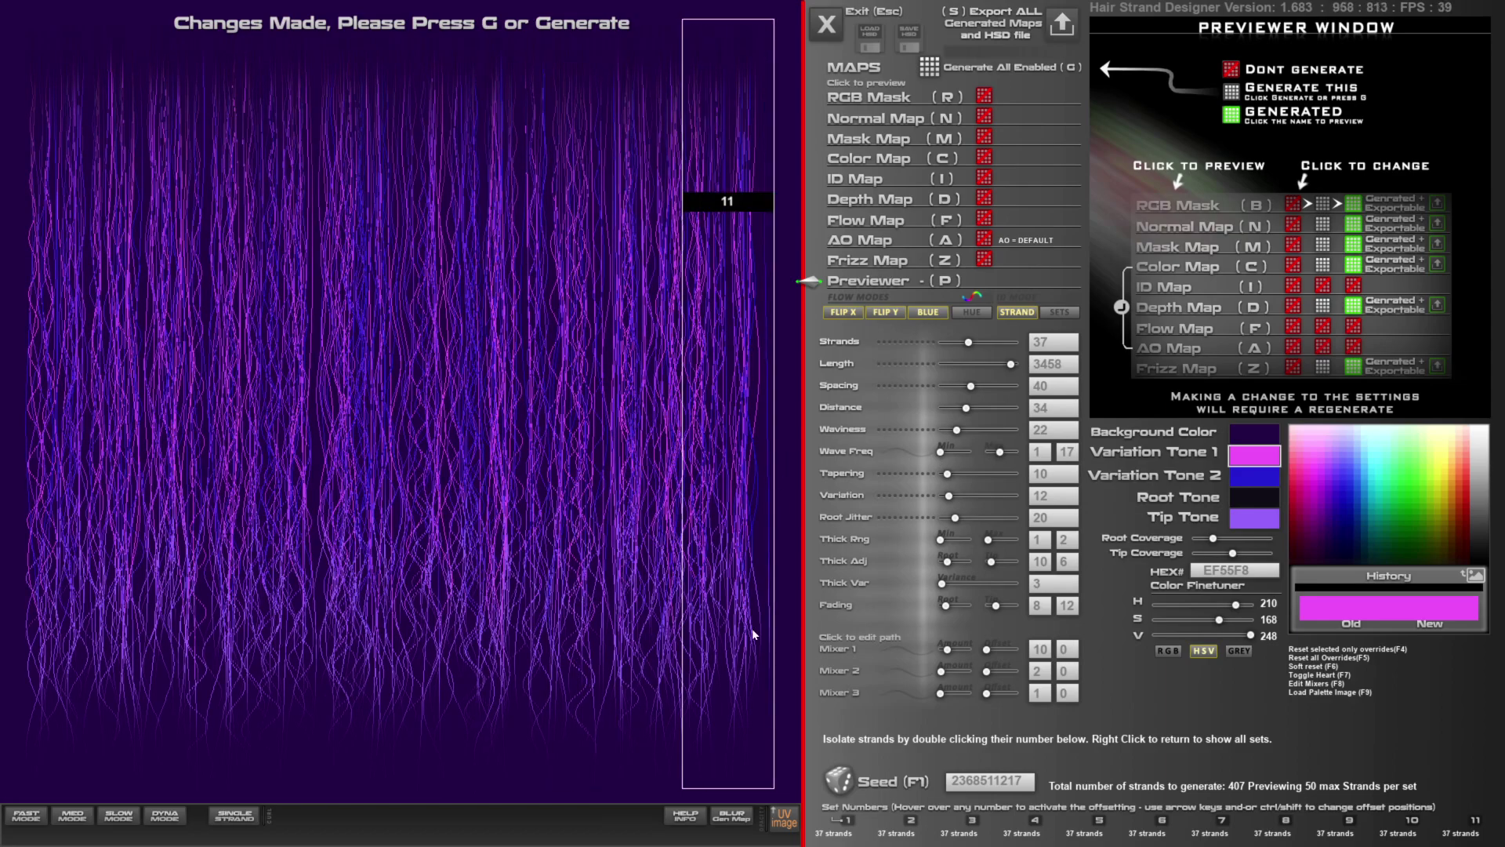
left_click_drag(951, 497, 962, 501)
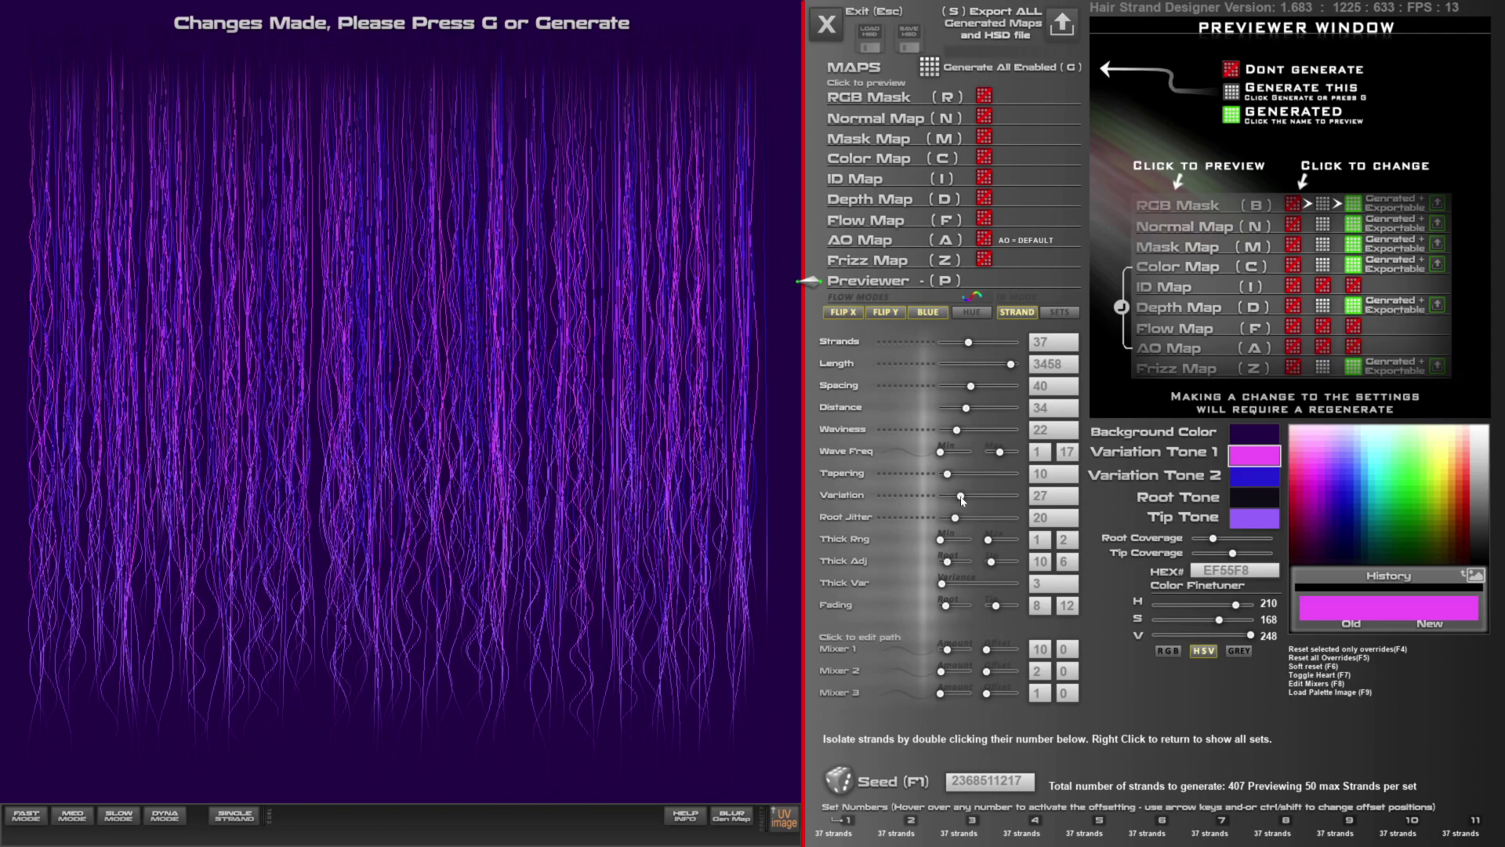
left_click_drag(950, 473, 978, 478)
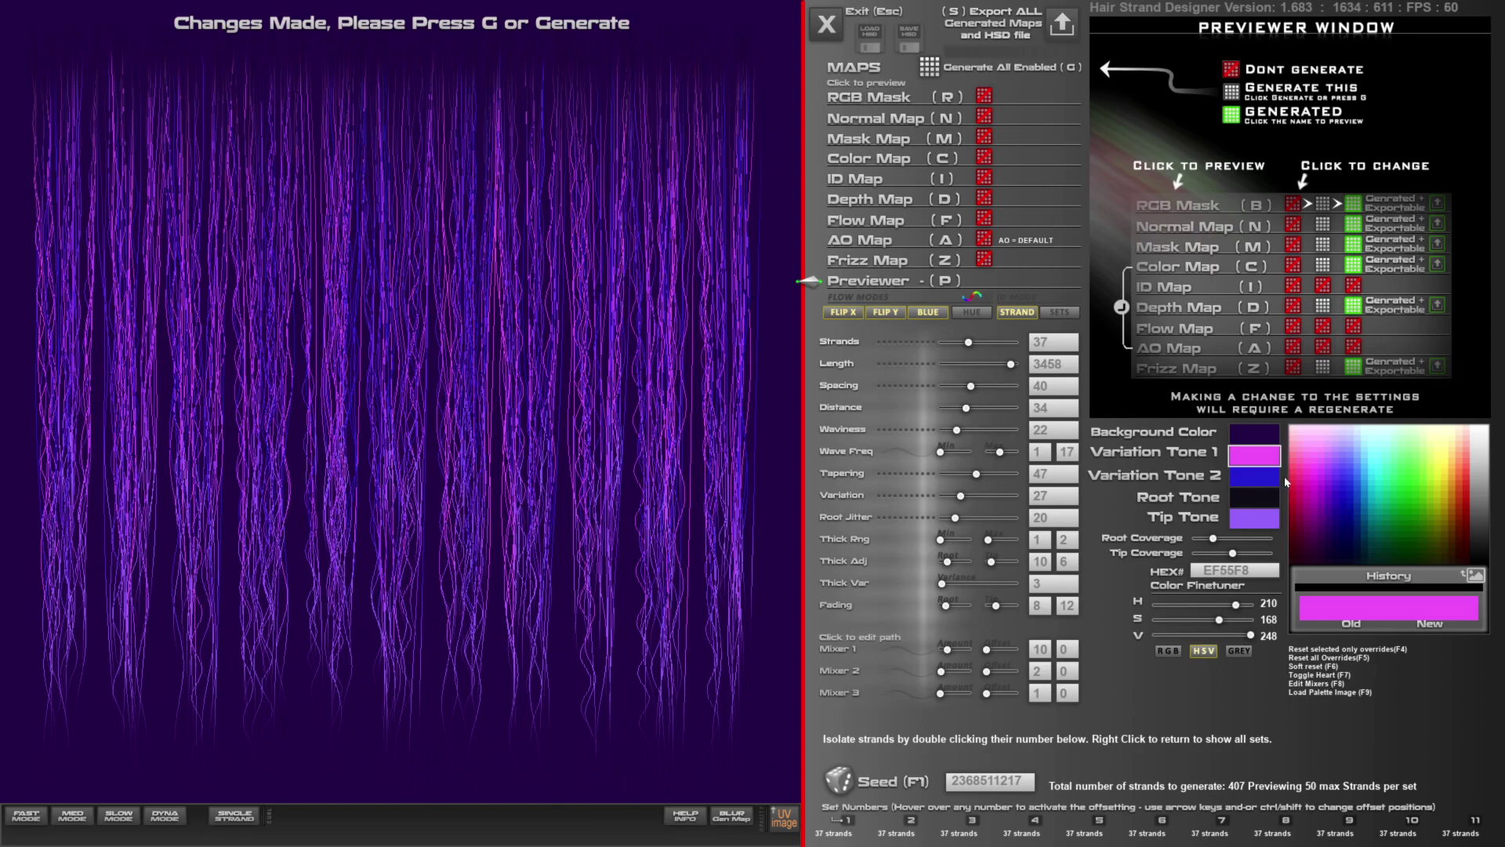
Change the background color to grey 585858 and Variation Tone 1 to near-black 1E1E1F
left_click(1260, 439)
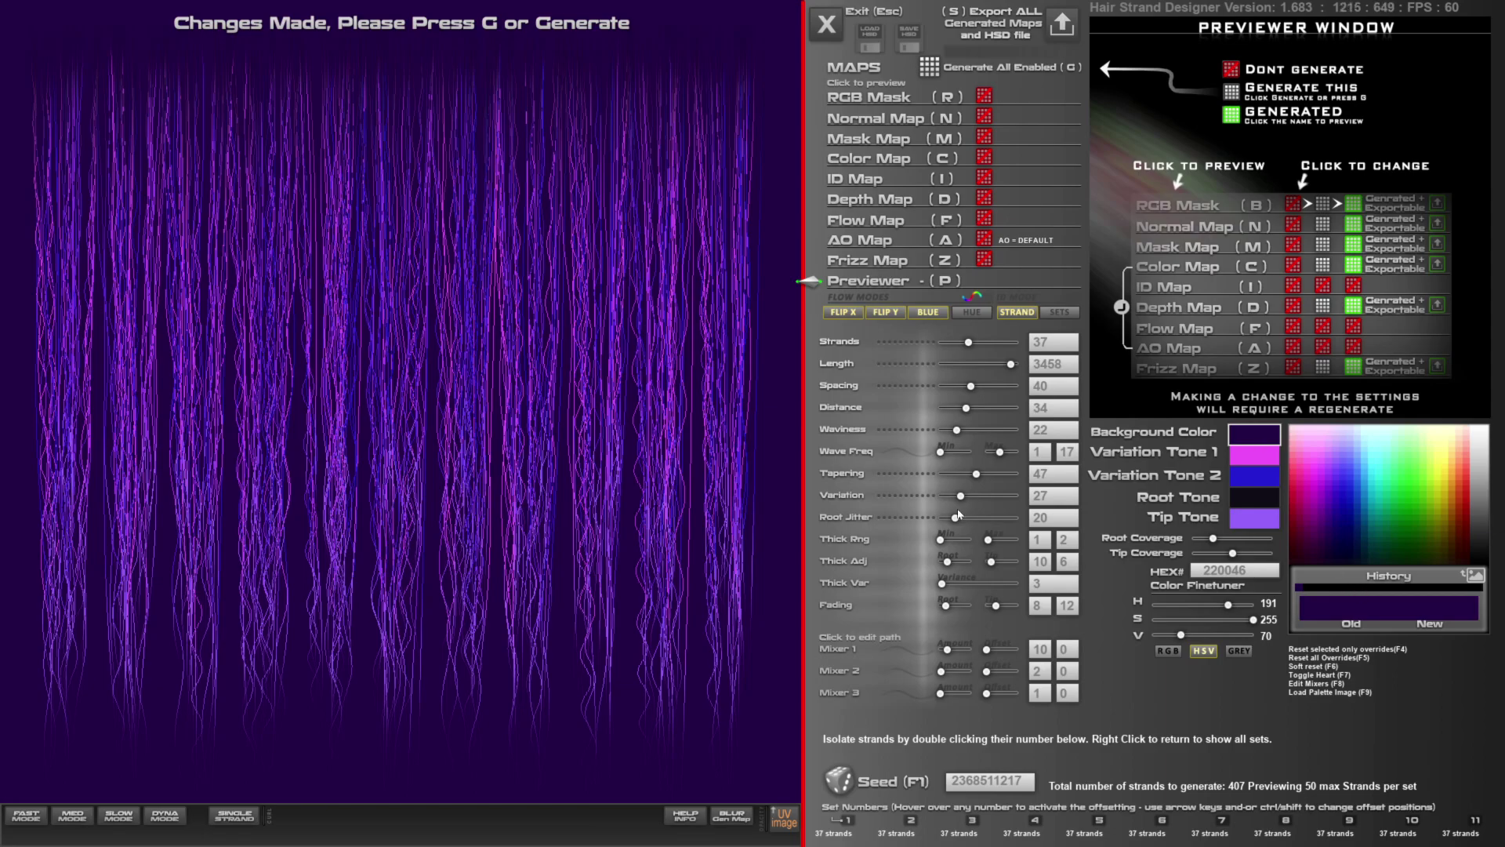
left_click_drag(1480, 523, 1483, 513)
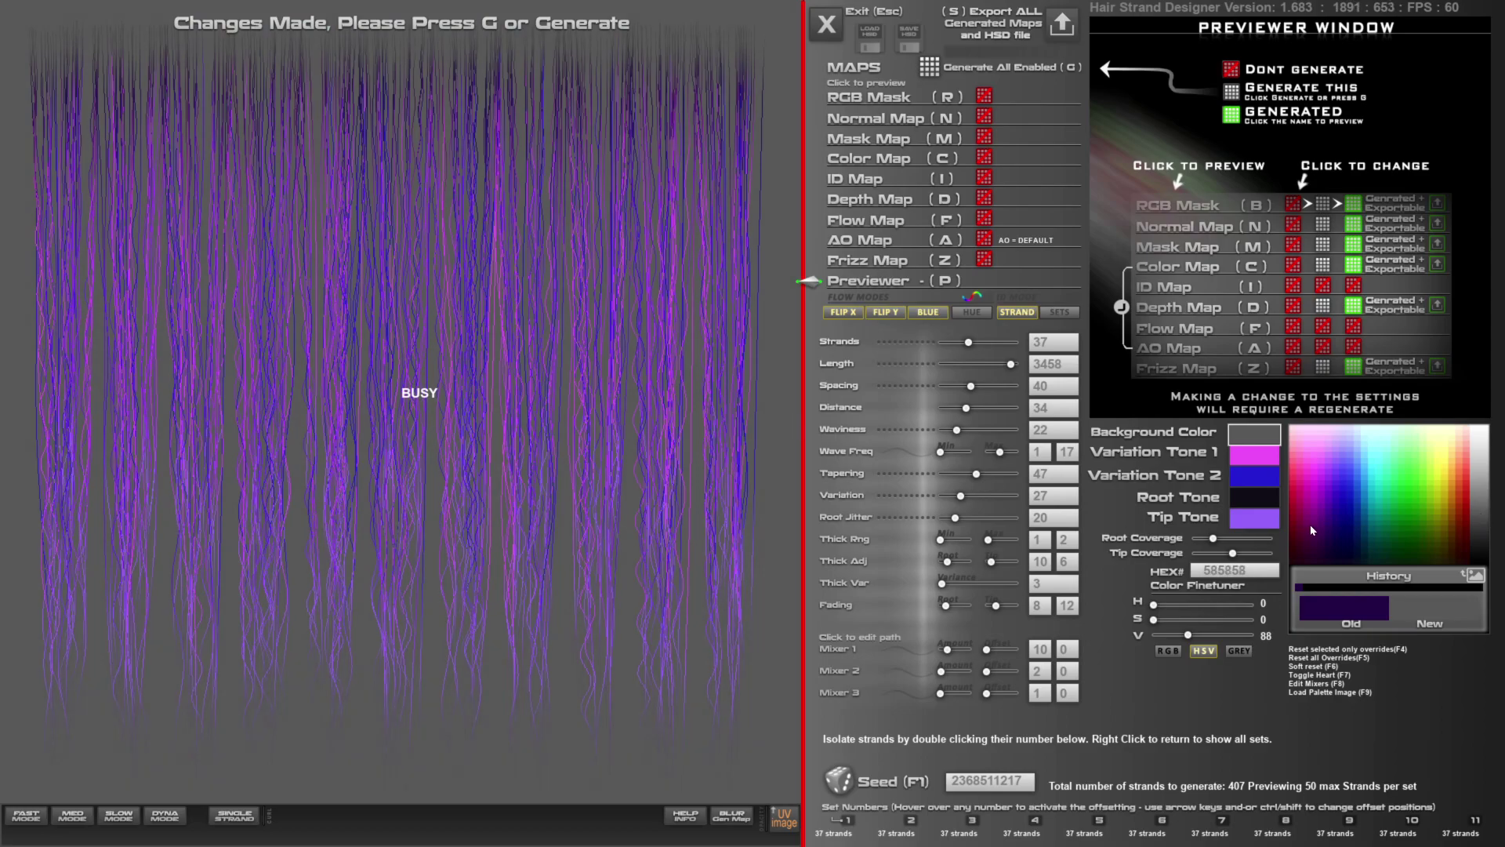
left_click(1254, 455)
mouse_move(1480, 511)
left_mouse_down()
mouse_move(1479, 475)
mouse_move(1478, 556)
mouse_move(1478, 541)
left_mouse_up()
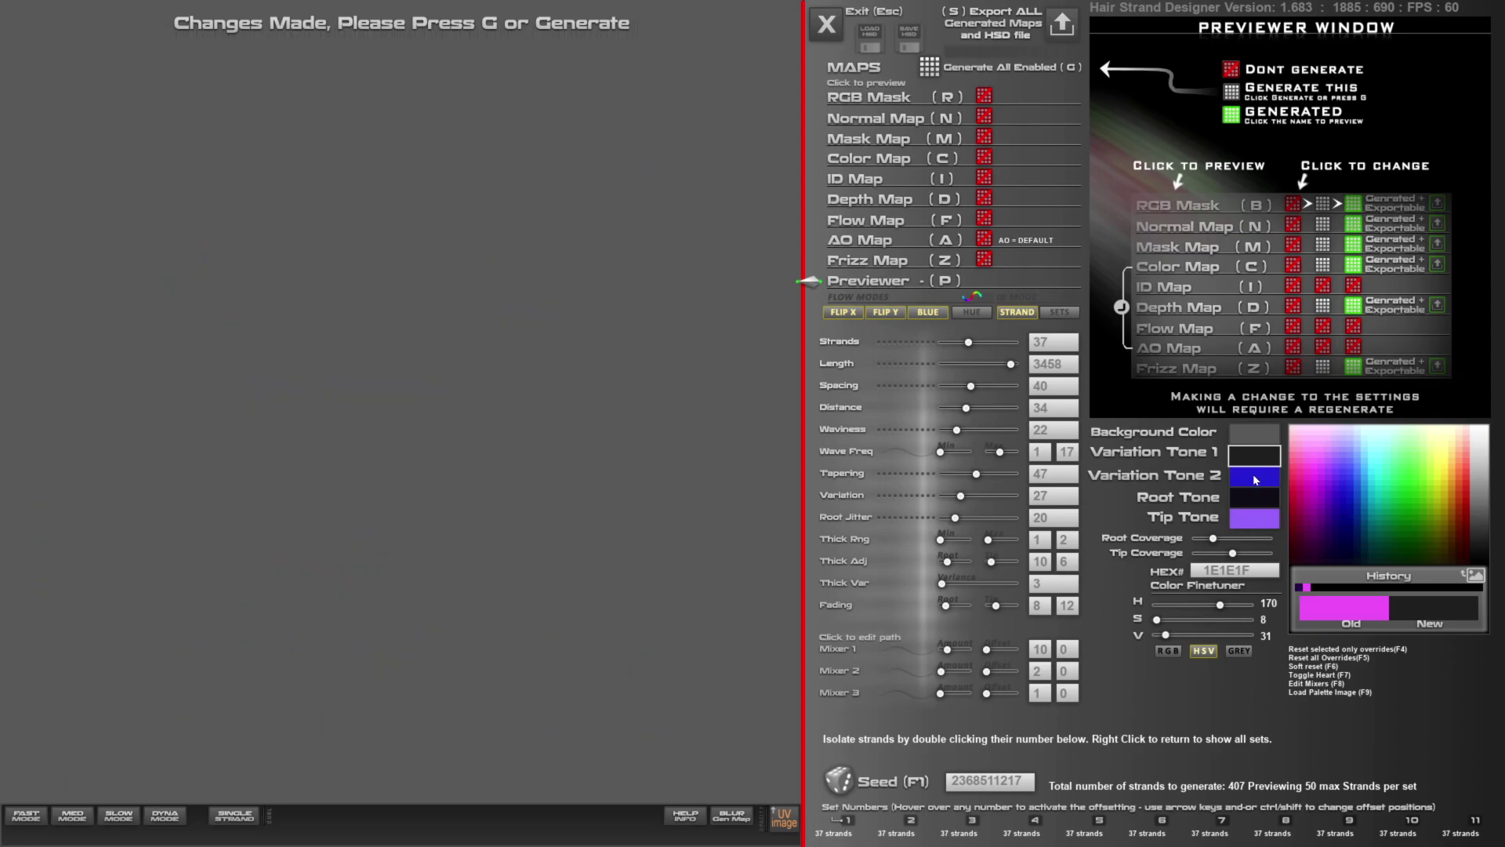
Change Variation Tone 2 to light grey D5D5D5 and the Tip Tone to near-white F8F8F8
left_click(1255, 479)
left_click(1473, 471)
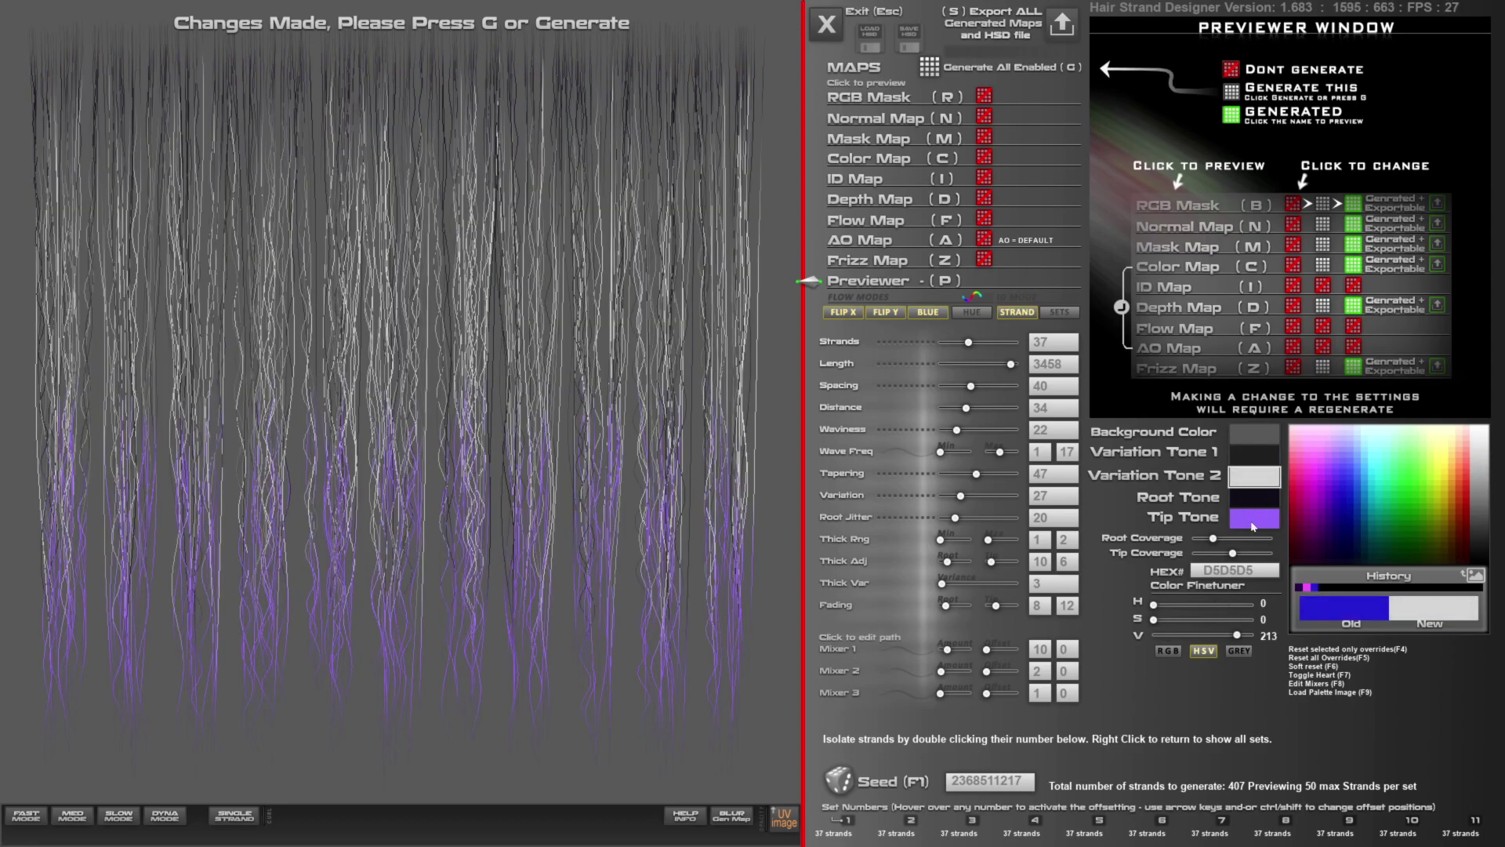
left_click(1255, 524)
left_click(1485, 428)
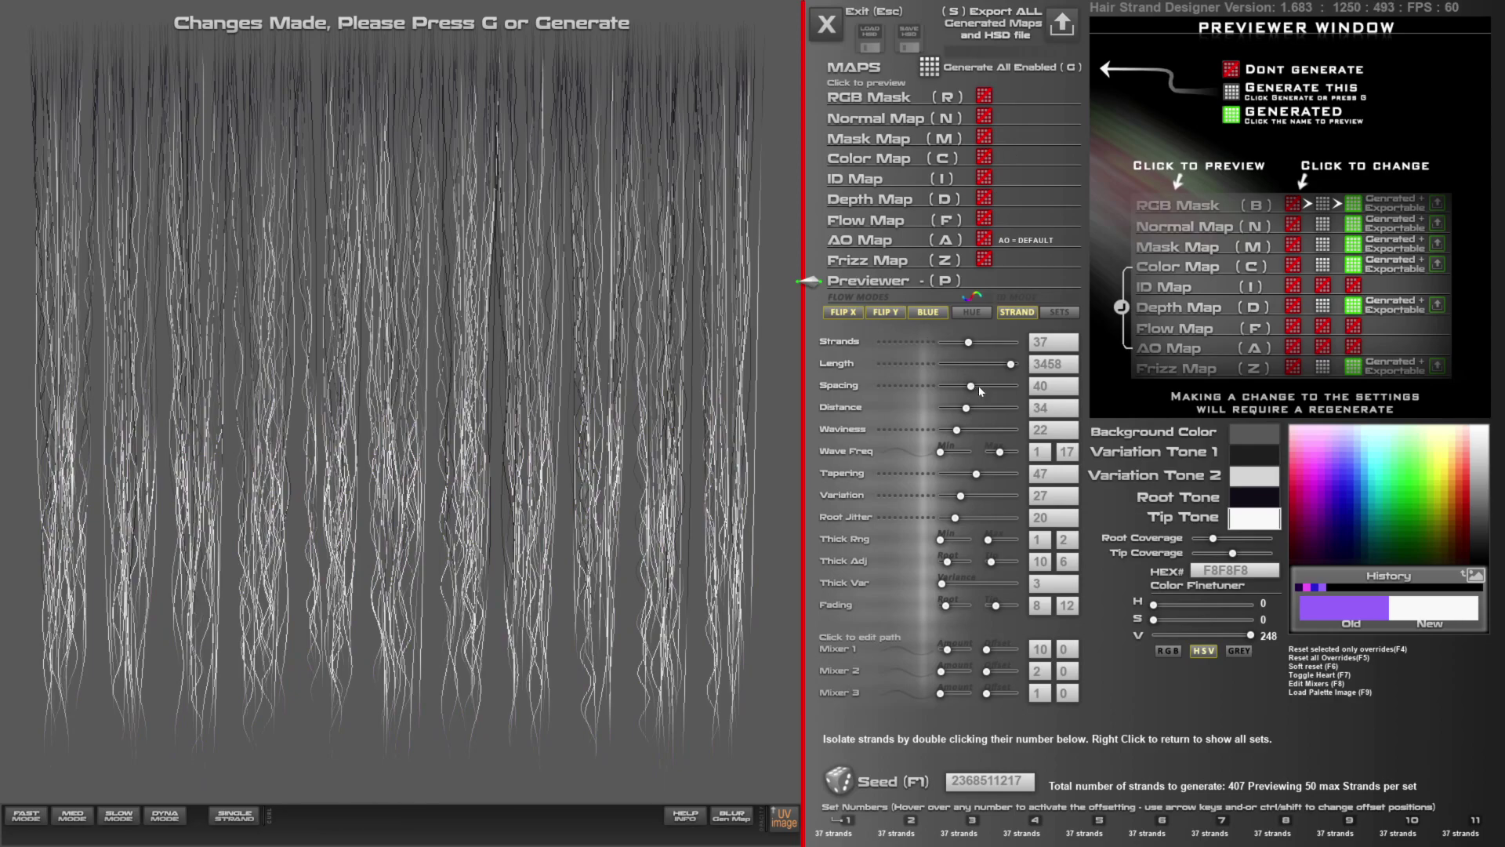
Raise the strand count to 100 per set and the spacing to 44
left_click_drag(970, 343, 1020, 345)
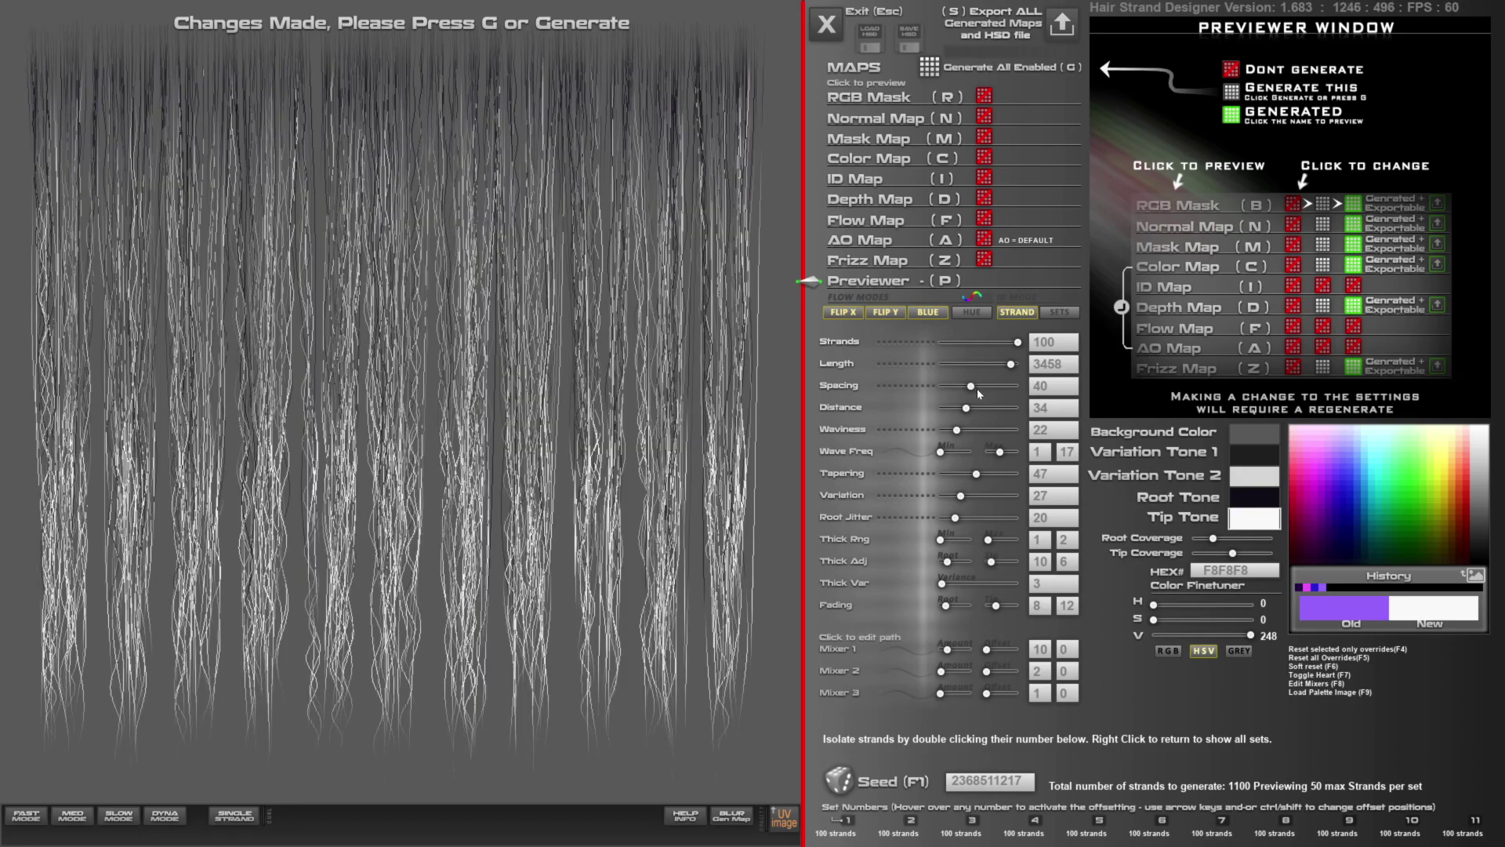
left_click_drag(971, 386, 974, 386)
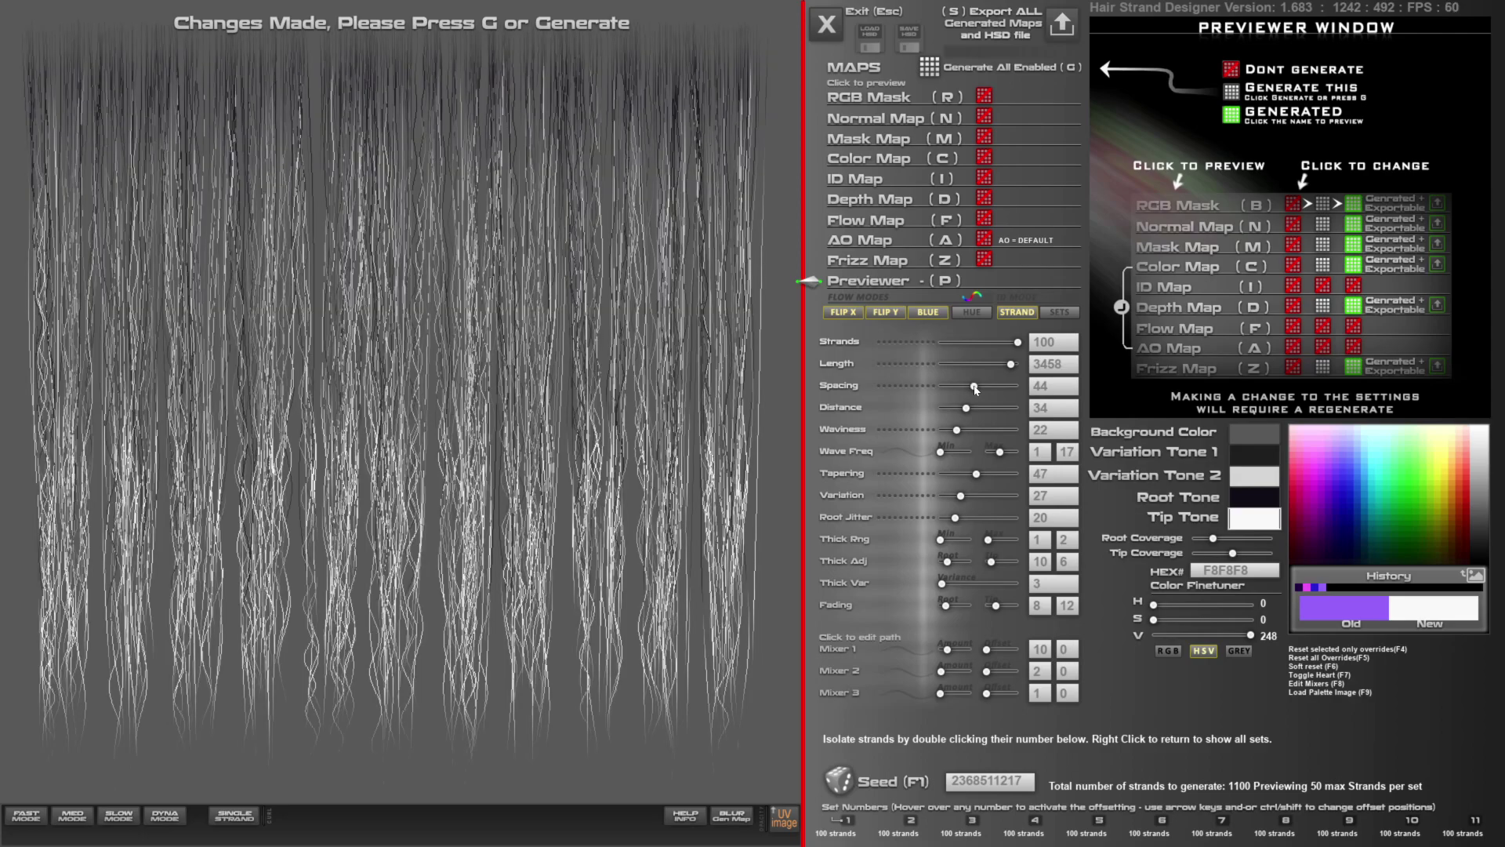
Enable only the Color Map for generation, generate it and preview the result
left_click(983, 157)
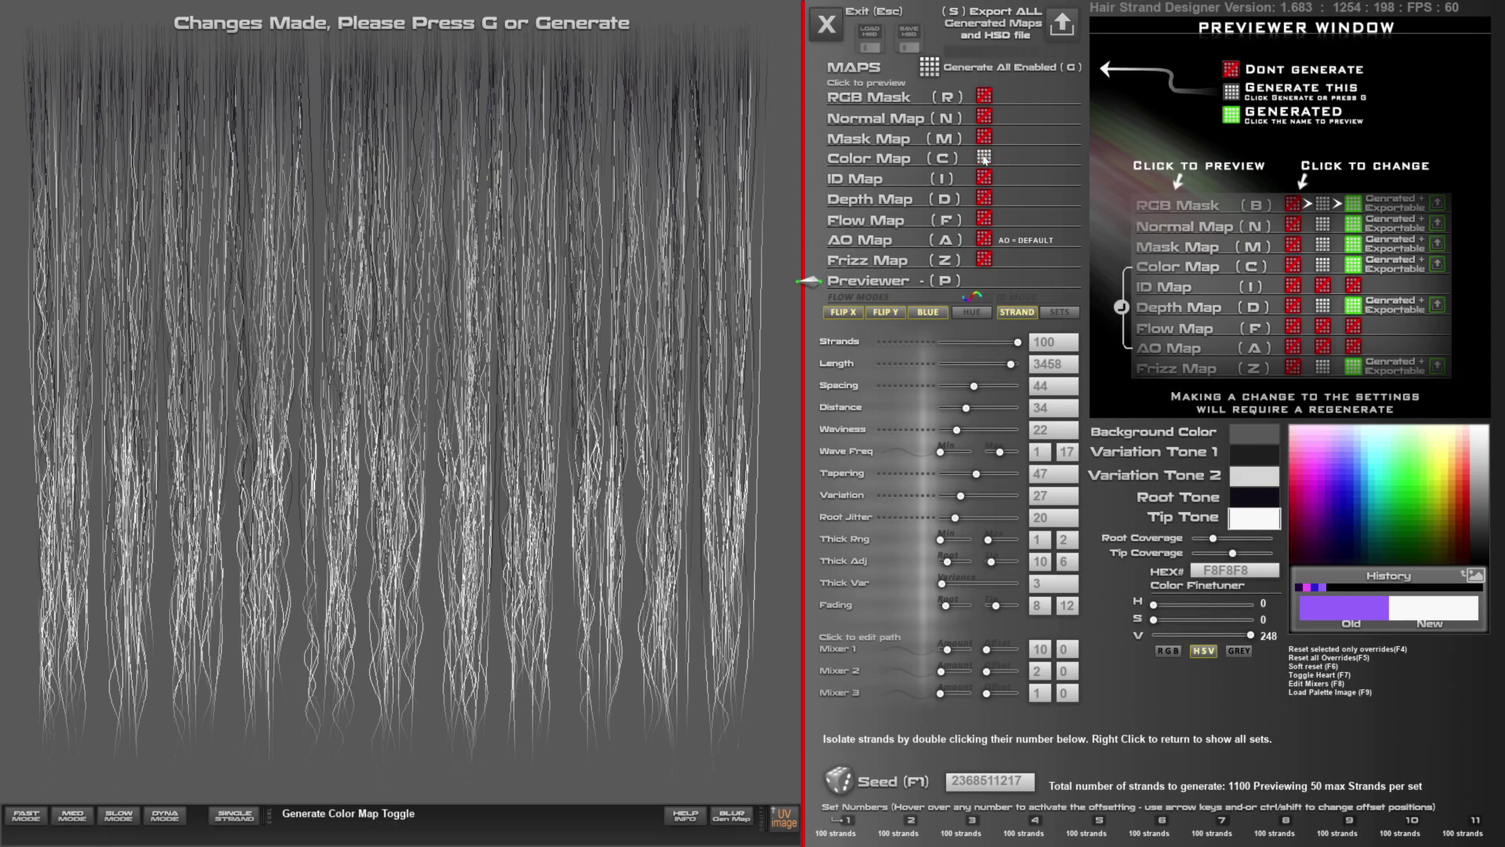
left_click(930, 71)
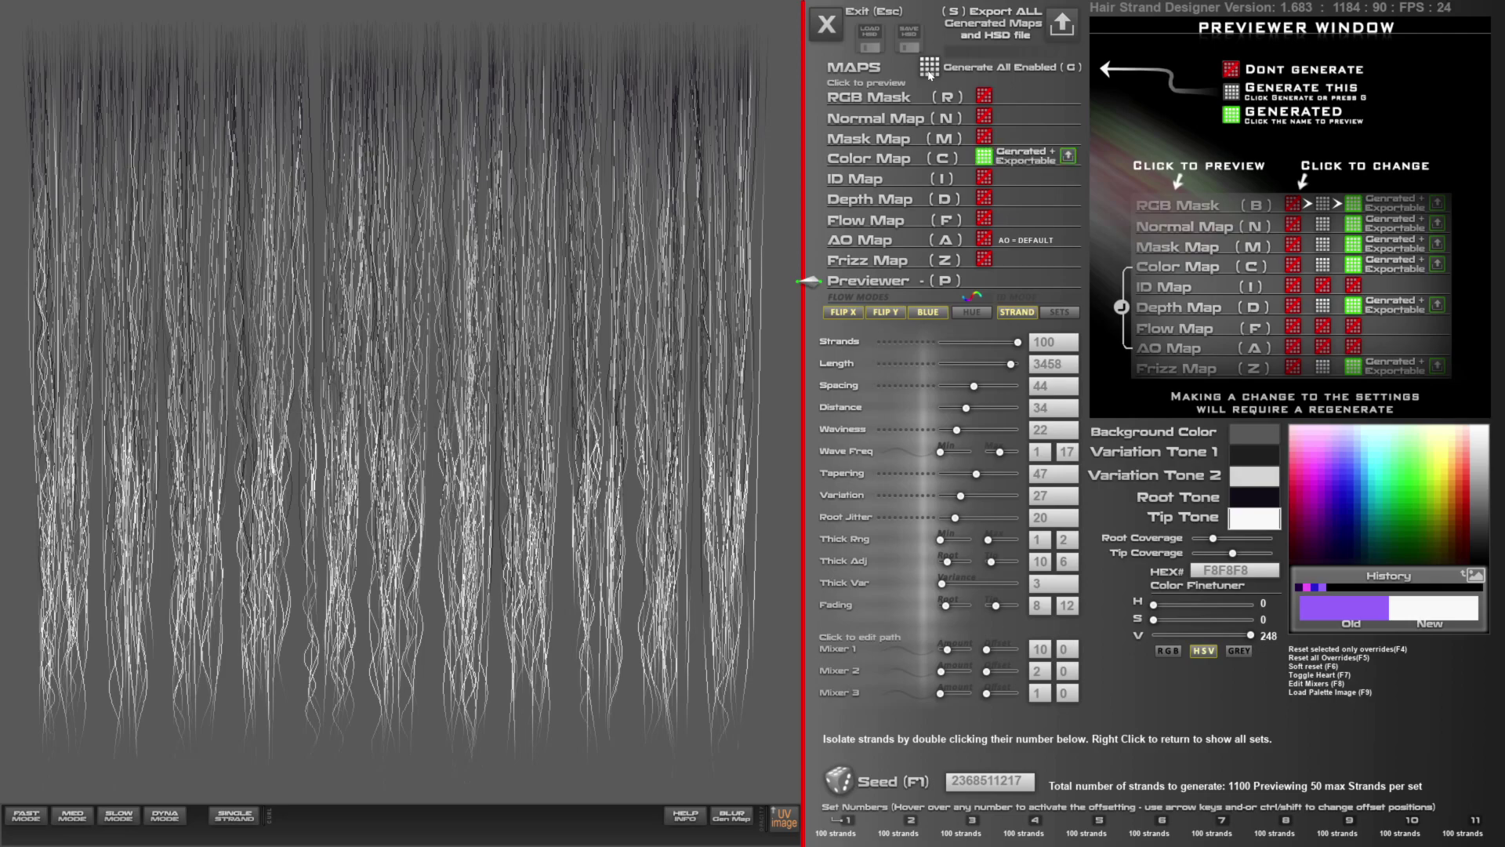
left_click(897, 159)
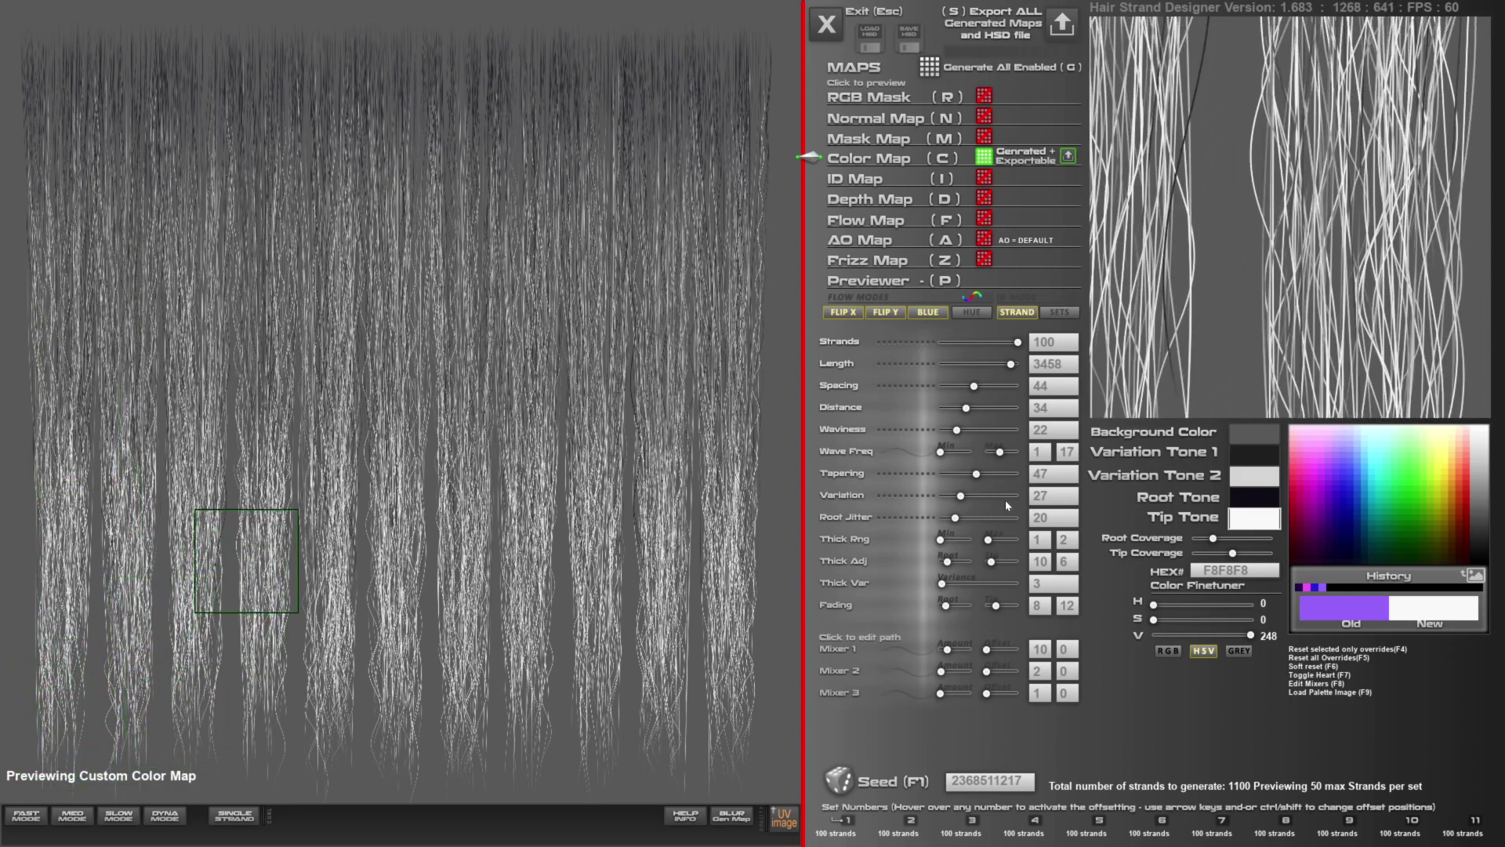
Set the thickness range to 2–4, distance to 36 and tapering to 37
left_click(941, 538)
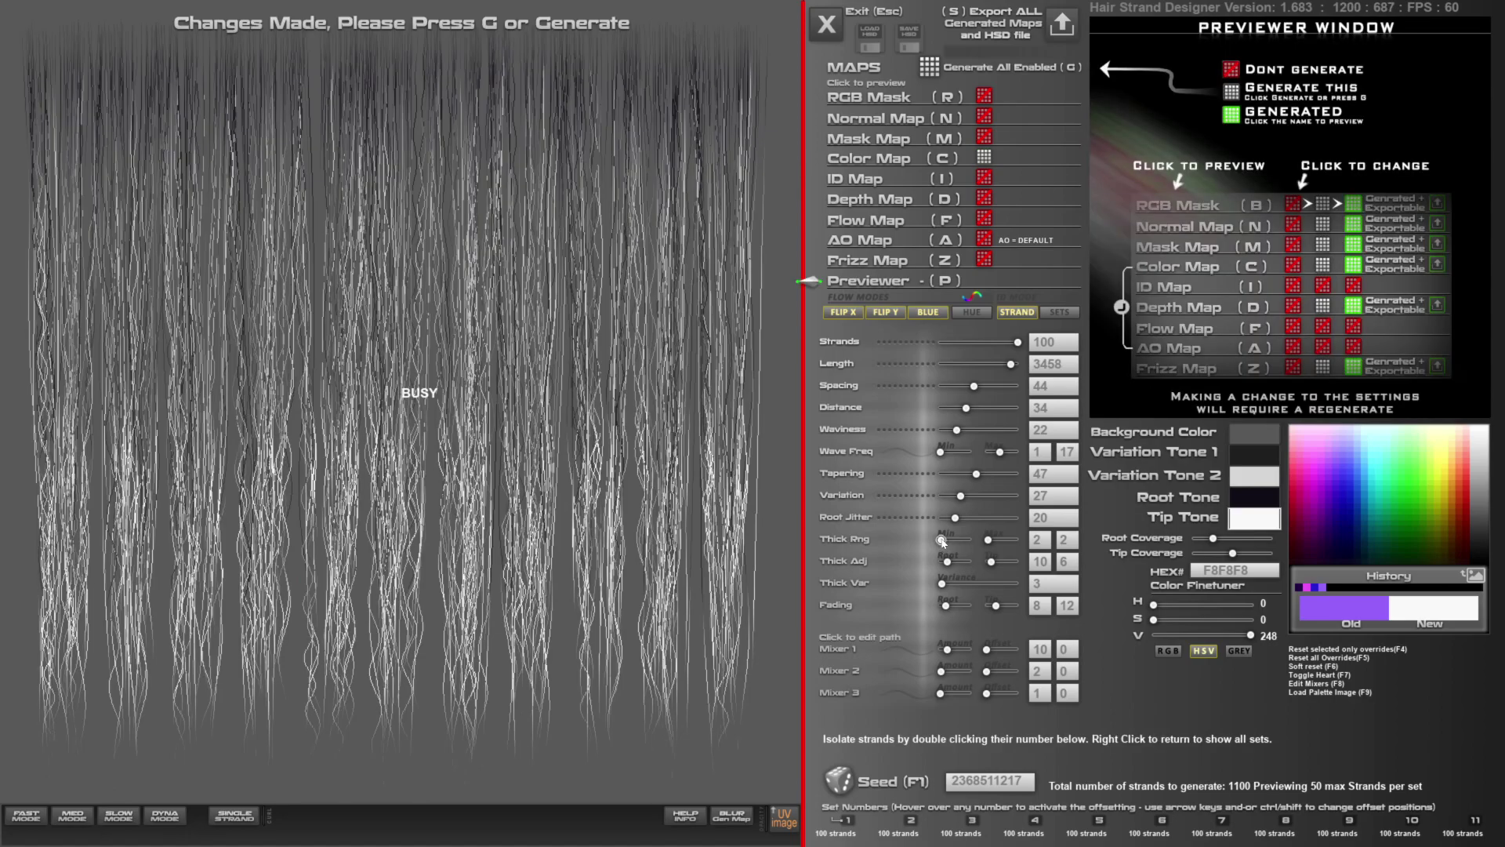
left_click(988, 538)
left_click_drag(989, 538, 990, 539)
left_click_drag(966, 407, 968, 408)
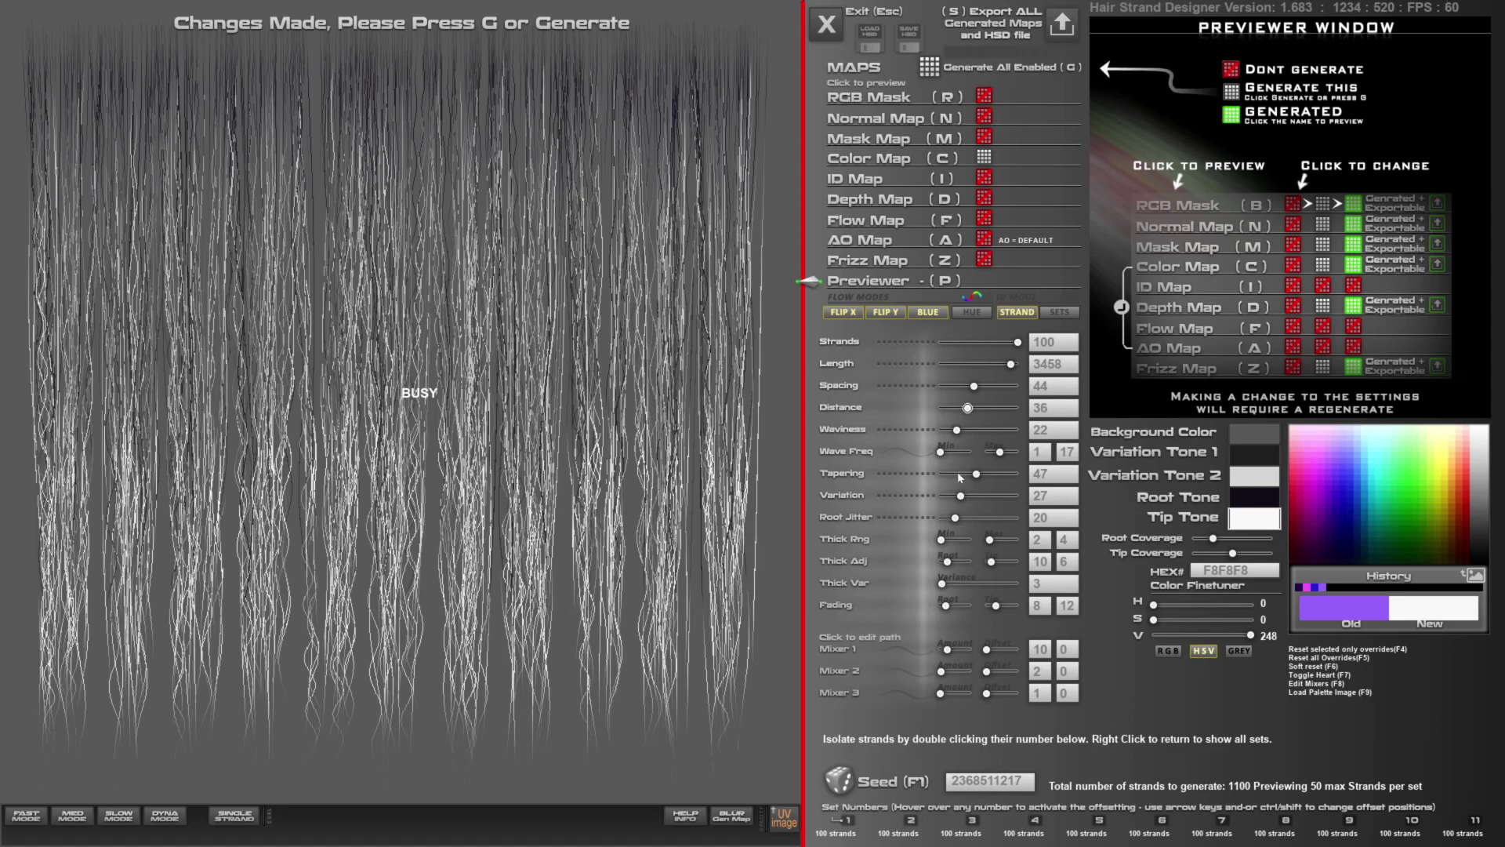
left_click_drag(976, 474, 969, 476)
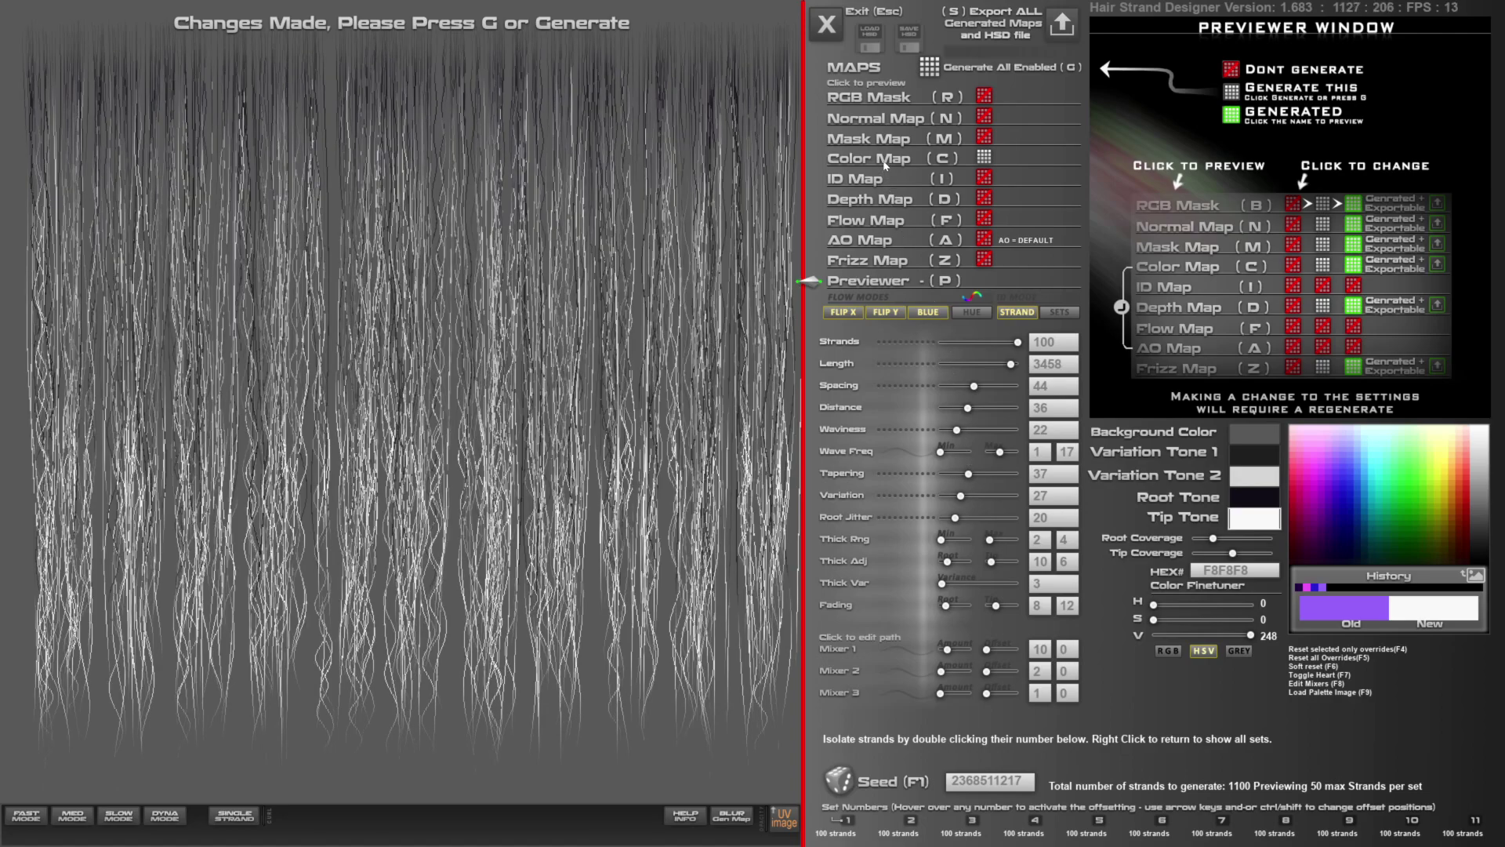
Regenerate the Color Map with the thicker strands, preview it and return to the strand previewer
left_click(932, 71)
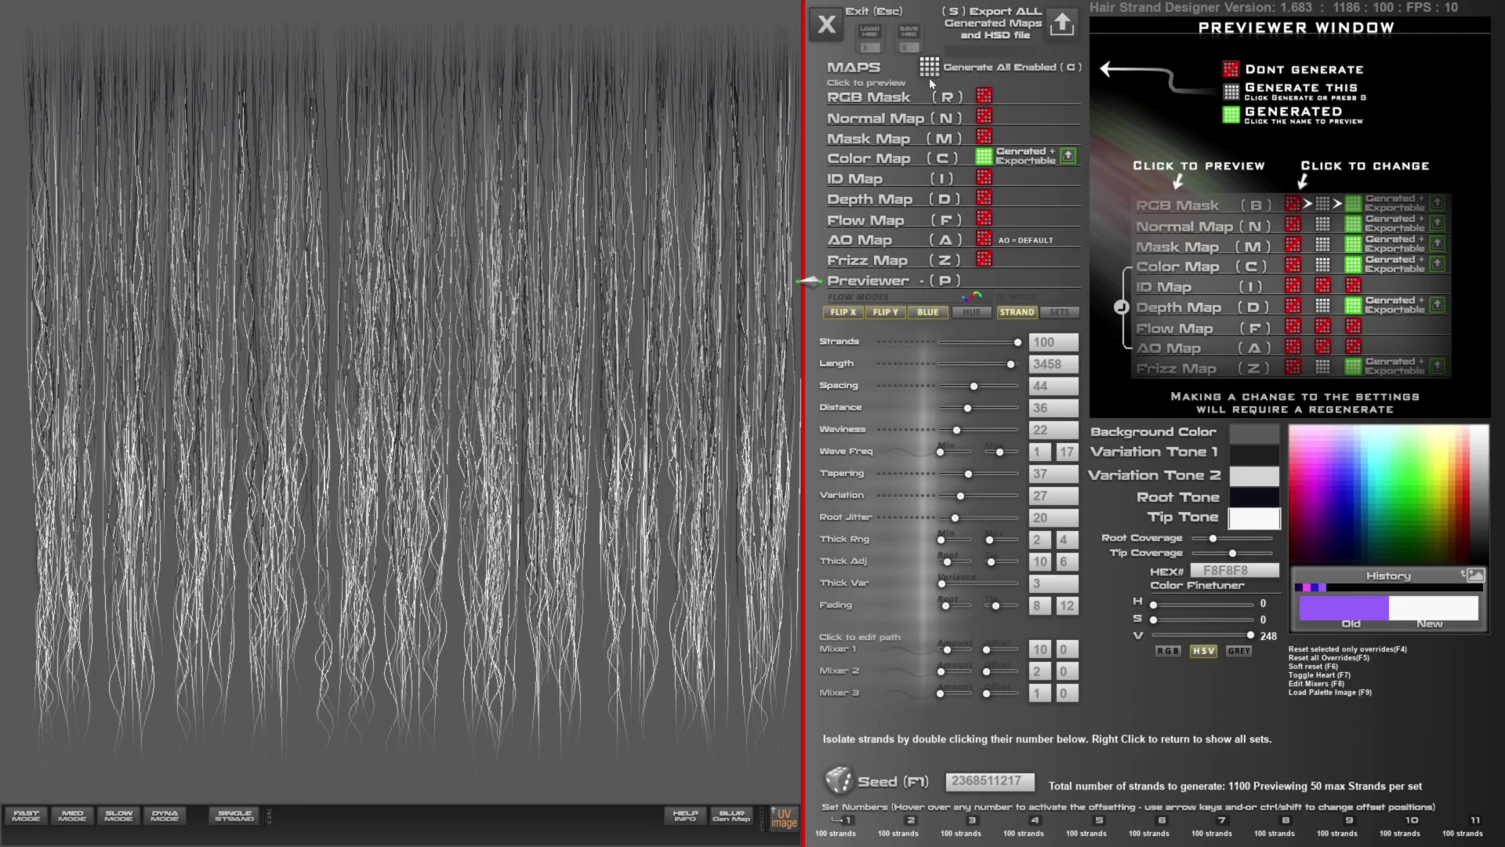
left_click(879, 157)
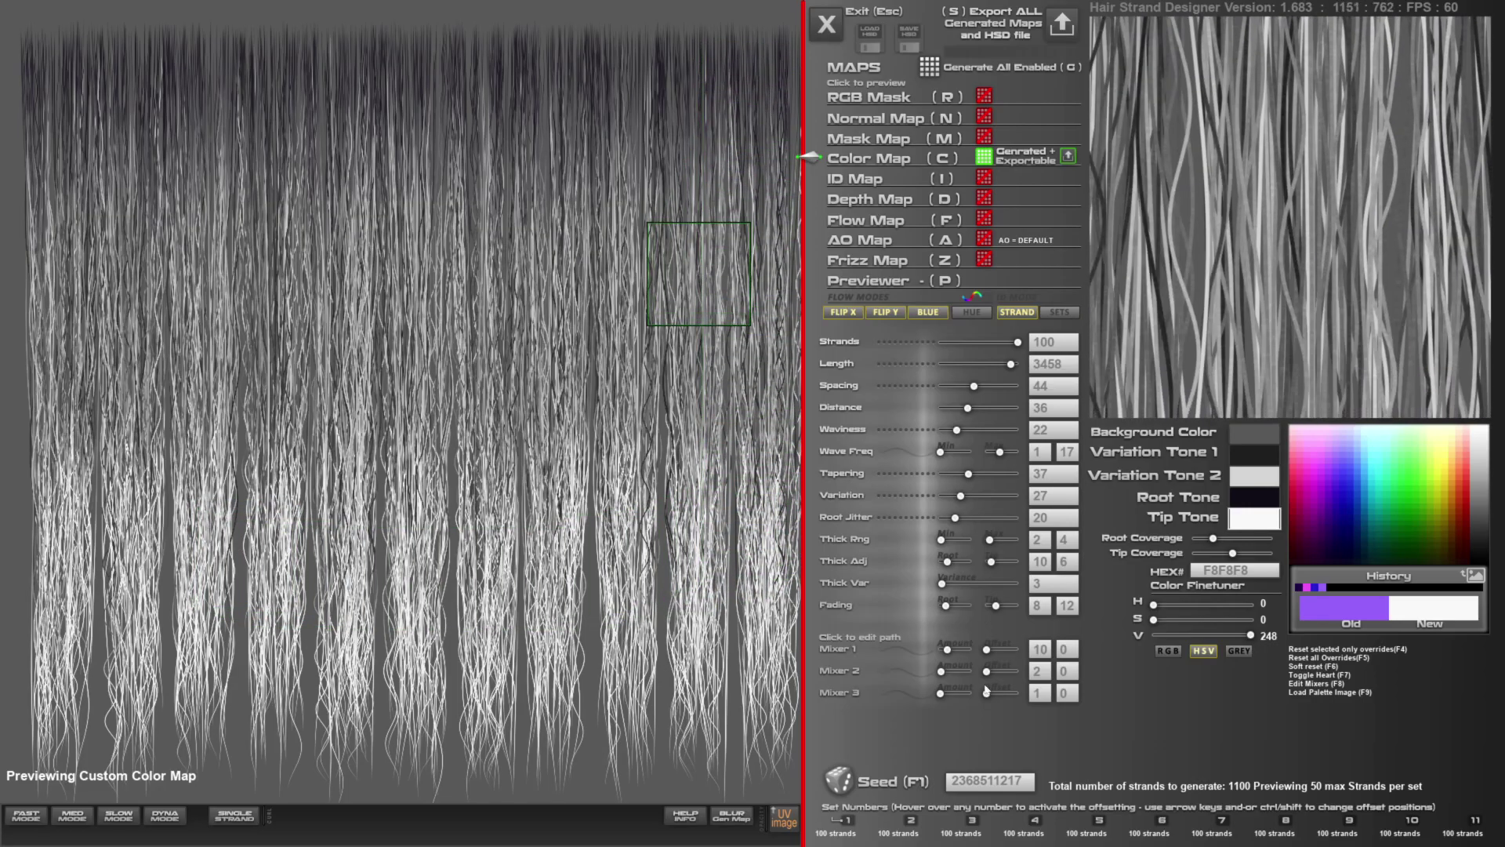
key("p")
Isolate strand set 11 and shift it slightly left, away from the texture's edge
double_click(1478, 821)
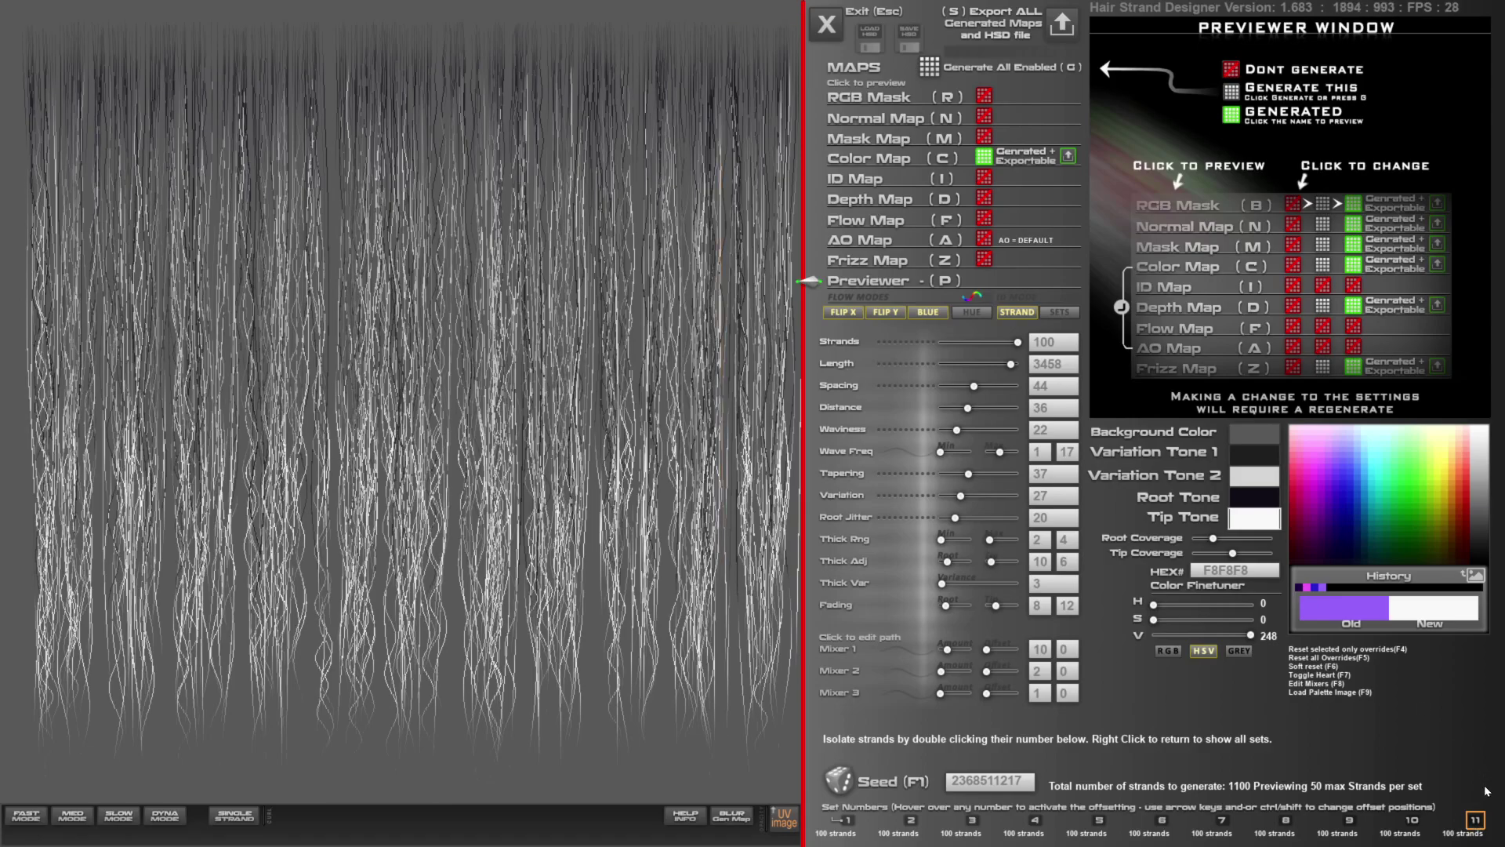
left_click_drag(758, 51, 742, 51)
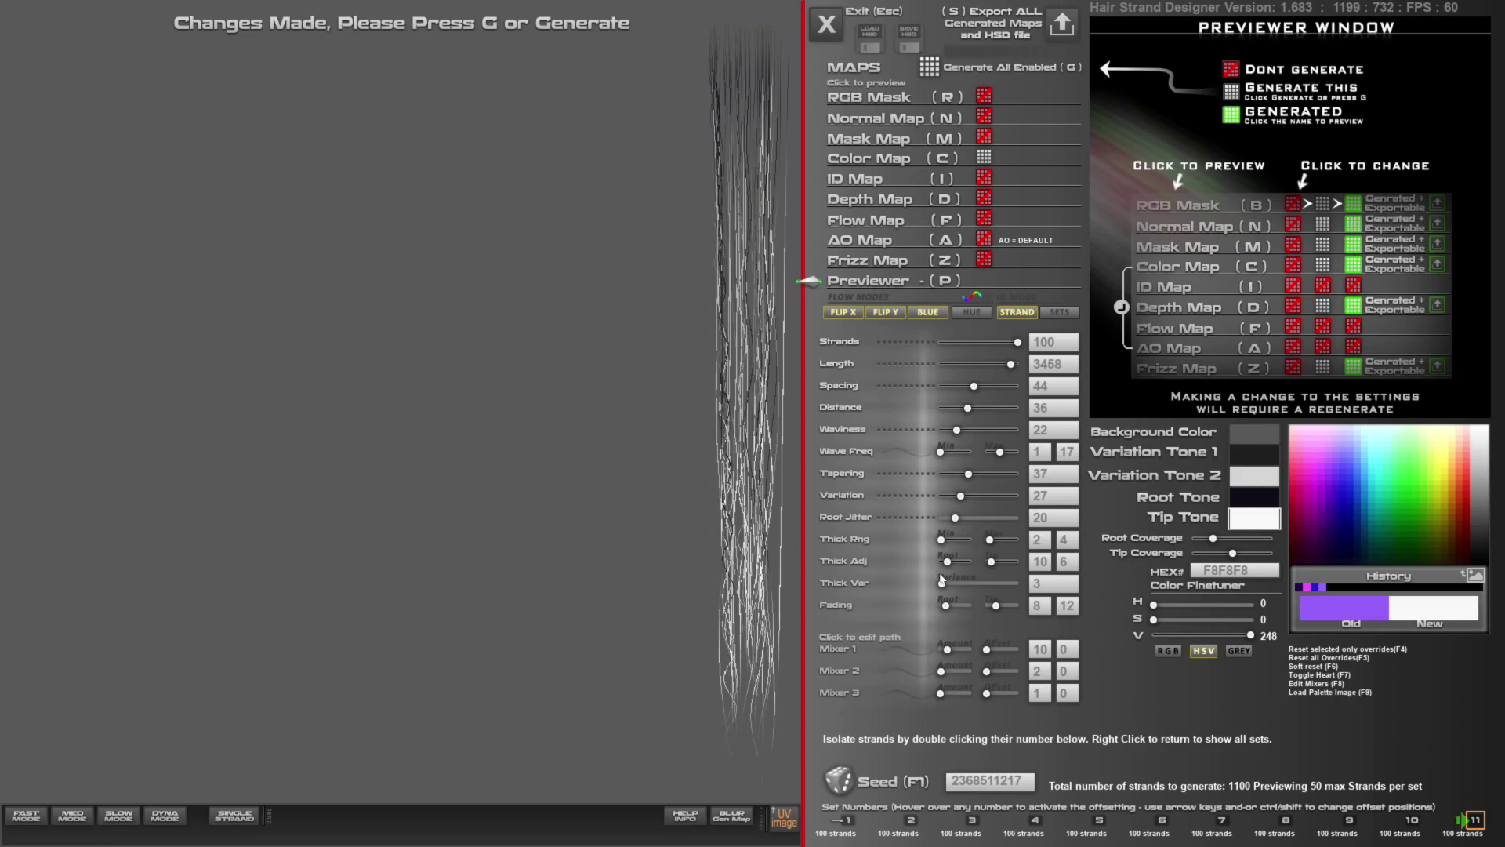
Override set 11's variation to 33, waviness to 19, tapering to 42 and root jitter to 31, and show all sets again
left_click_drag(961, 495, 965, 496)
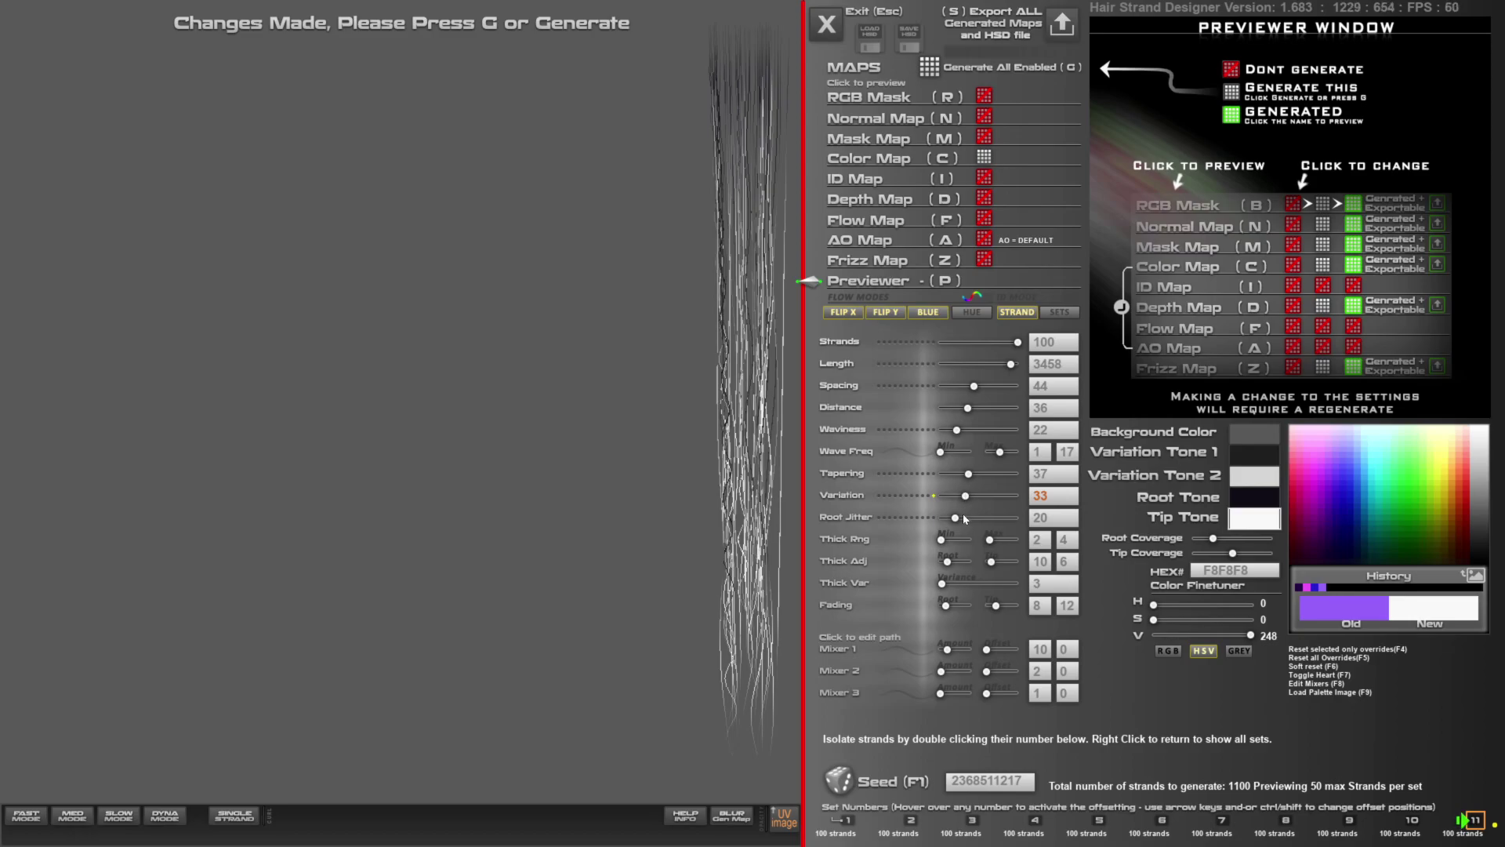
left_click_drag(958, 430, 963, 517)
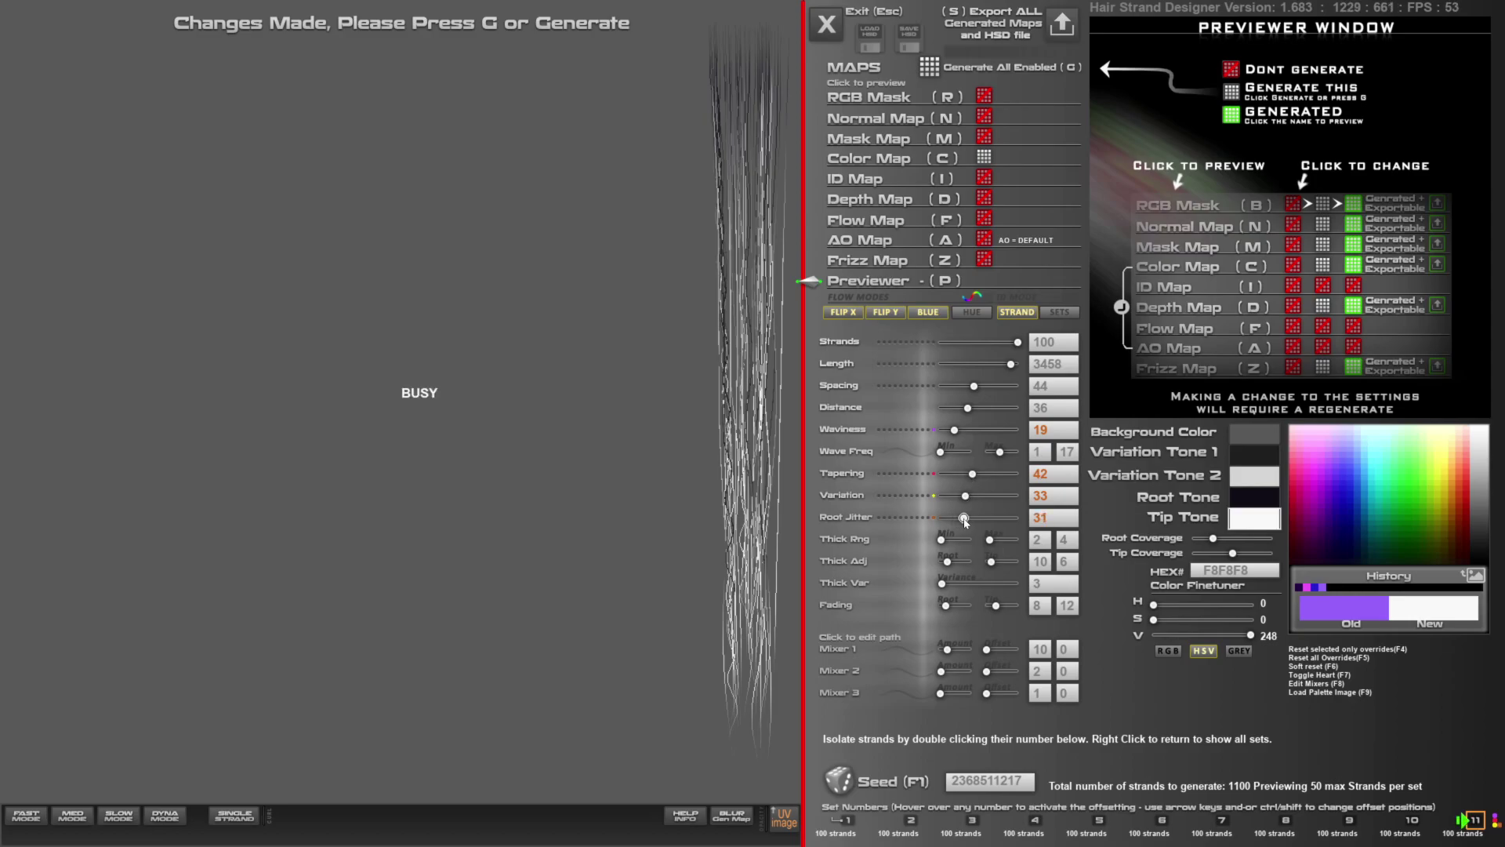
left_click(1475, 820)
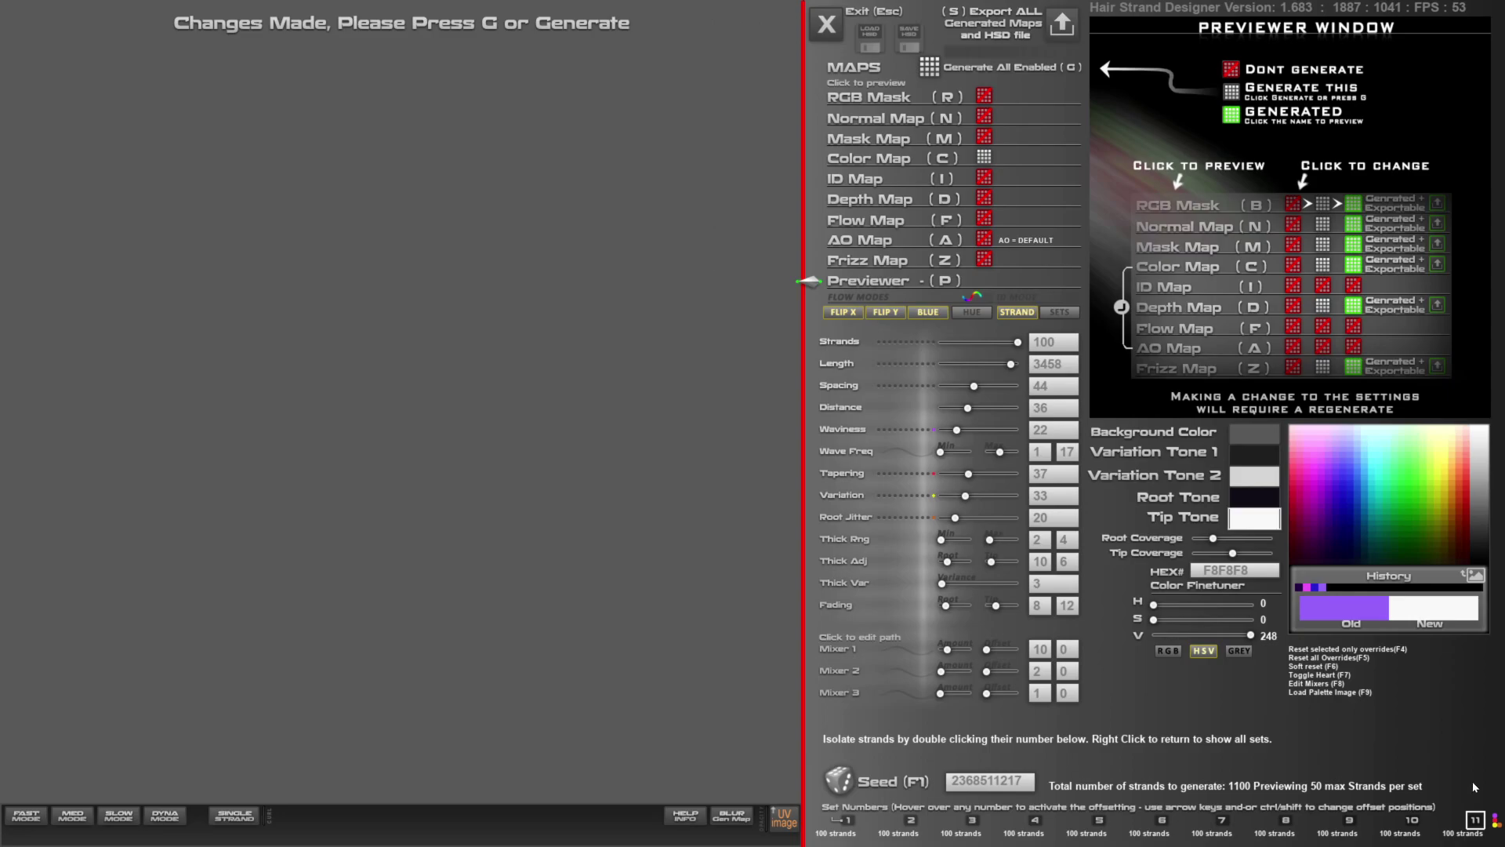
right_click(1473, 785)
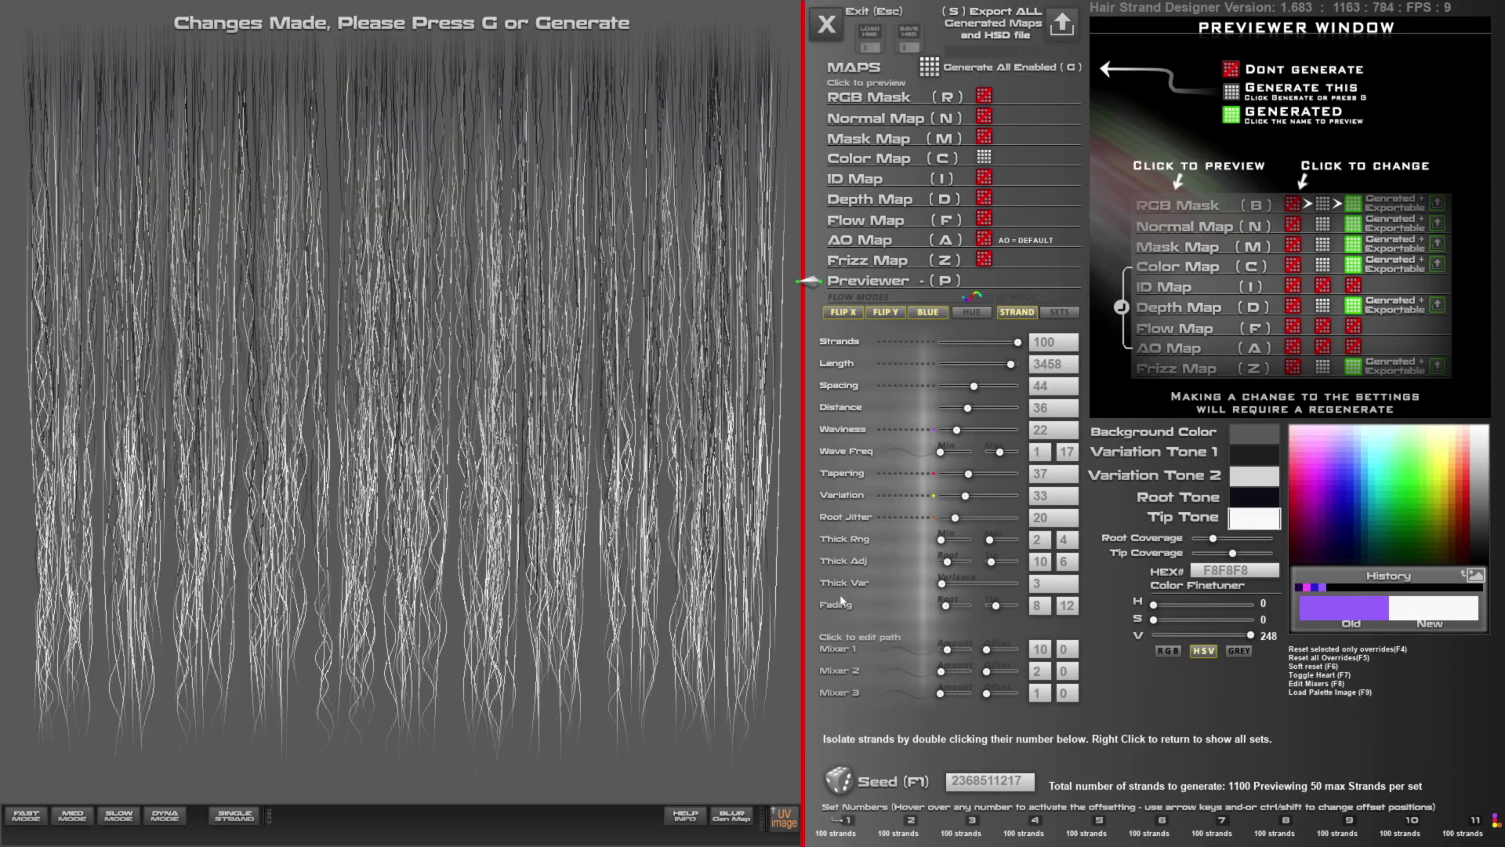
Regenerate the Color Map with the set 11 changes and preview the result
left_click(932, 69)
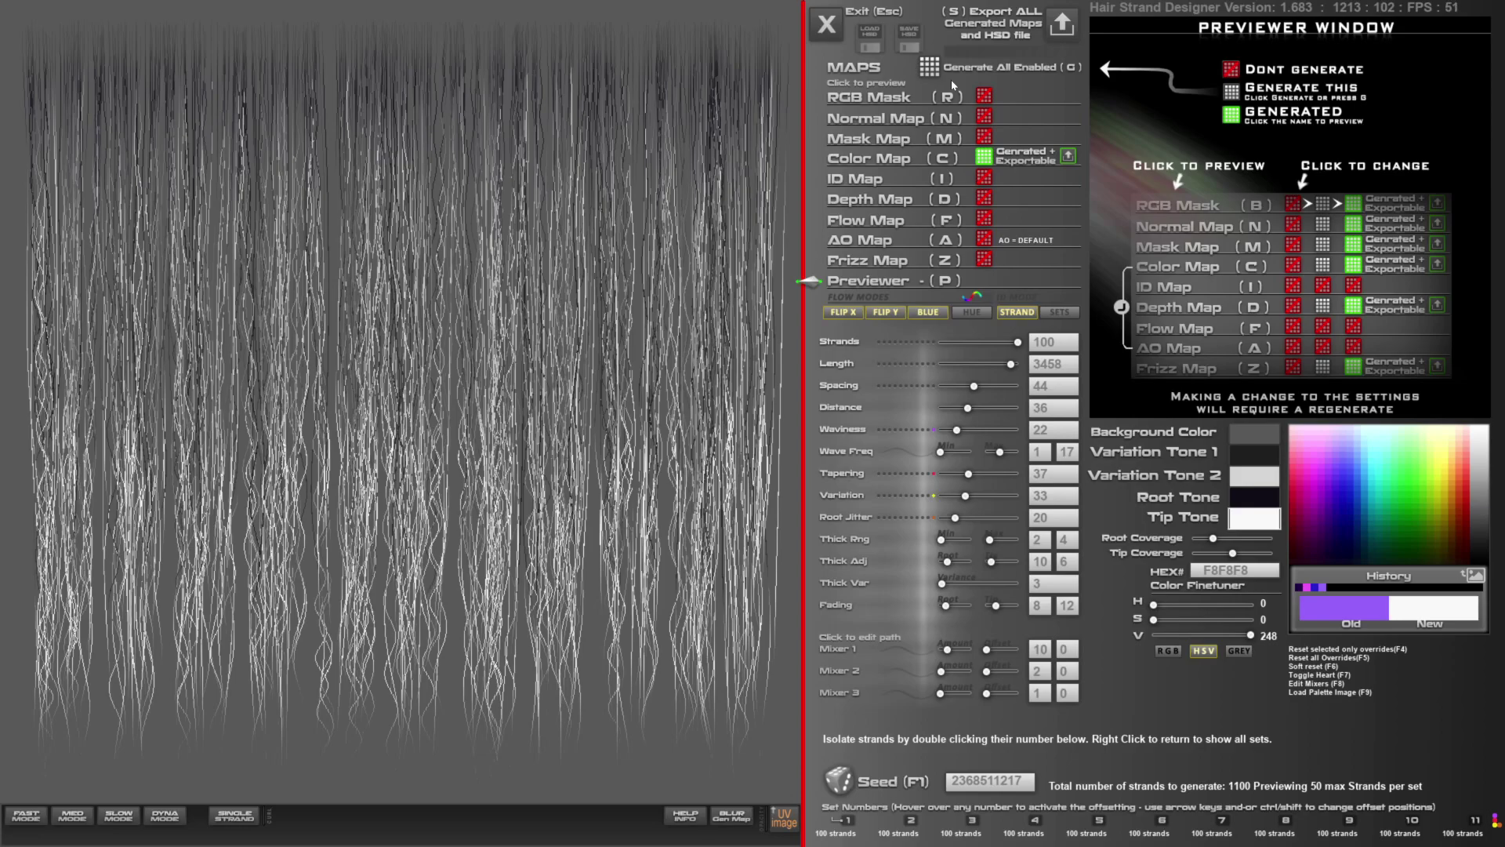
left_click(989, 158)
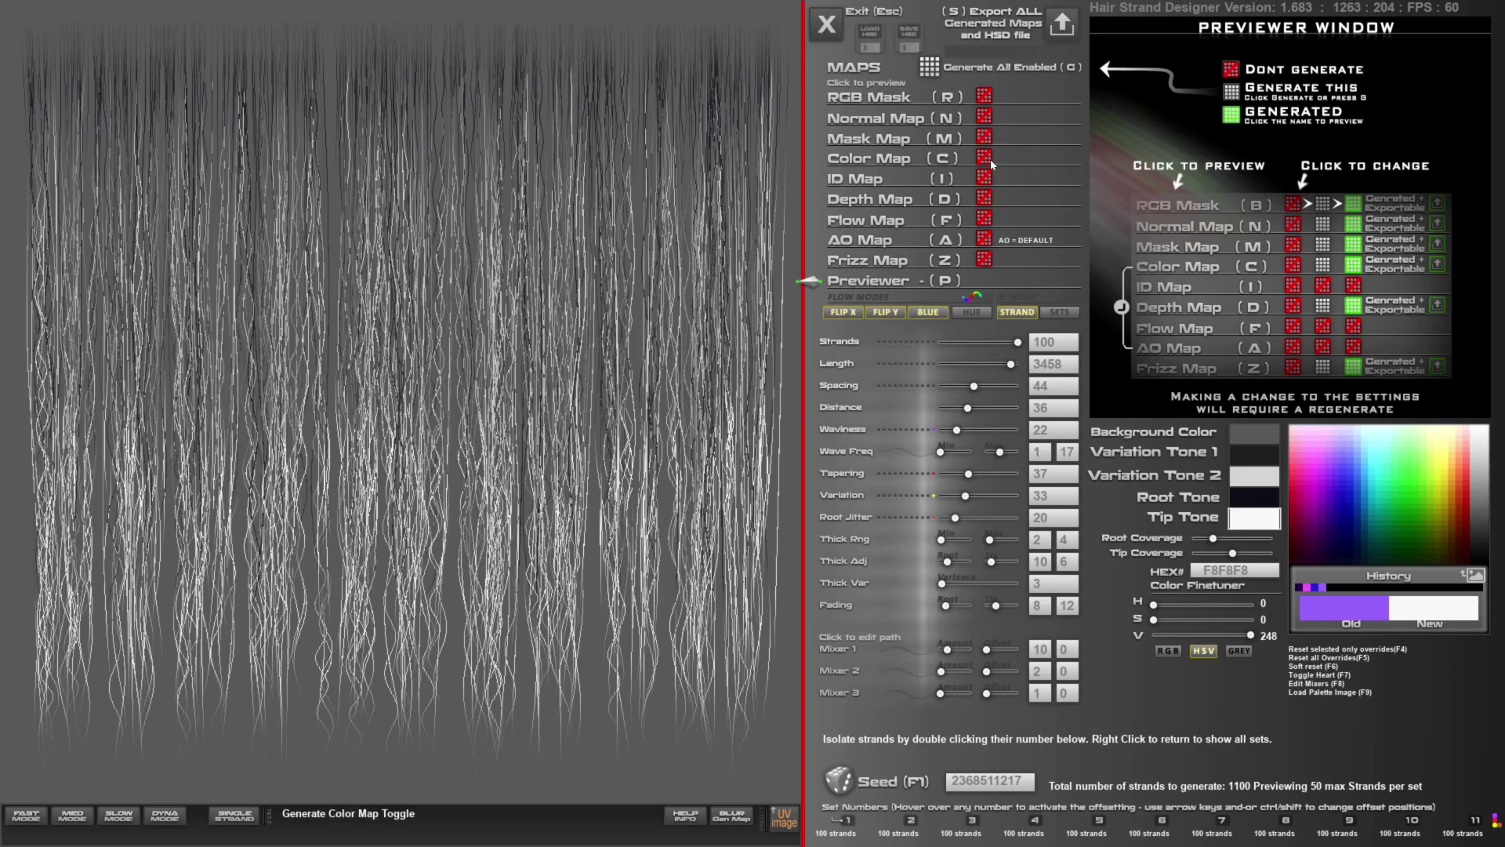
left_click(987, 158)
left_click(885, 158)
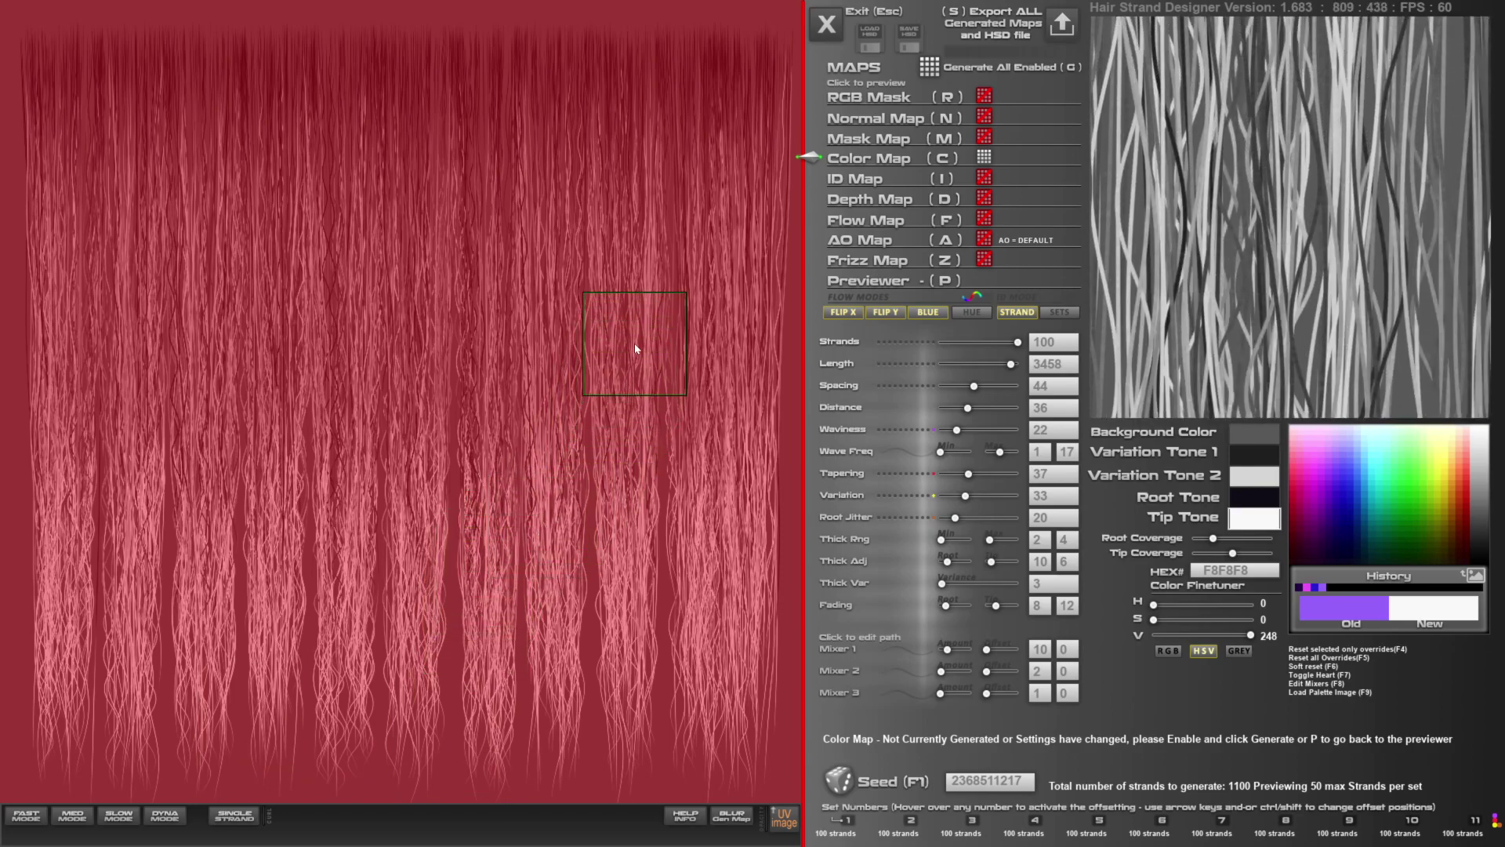
Export the maps and HSD file, entering Temp for the project name
left_click(1062, 26)
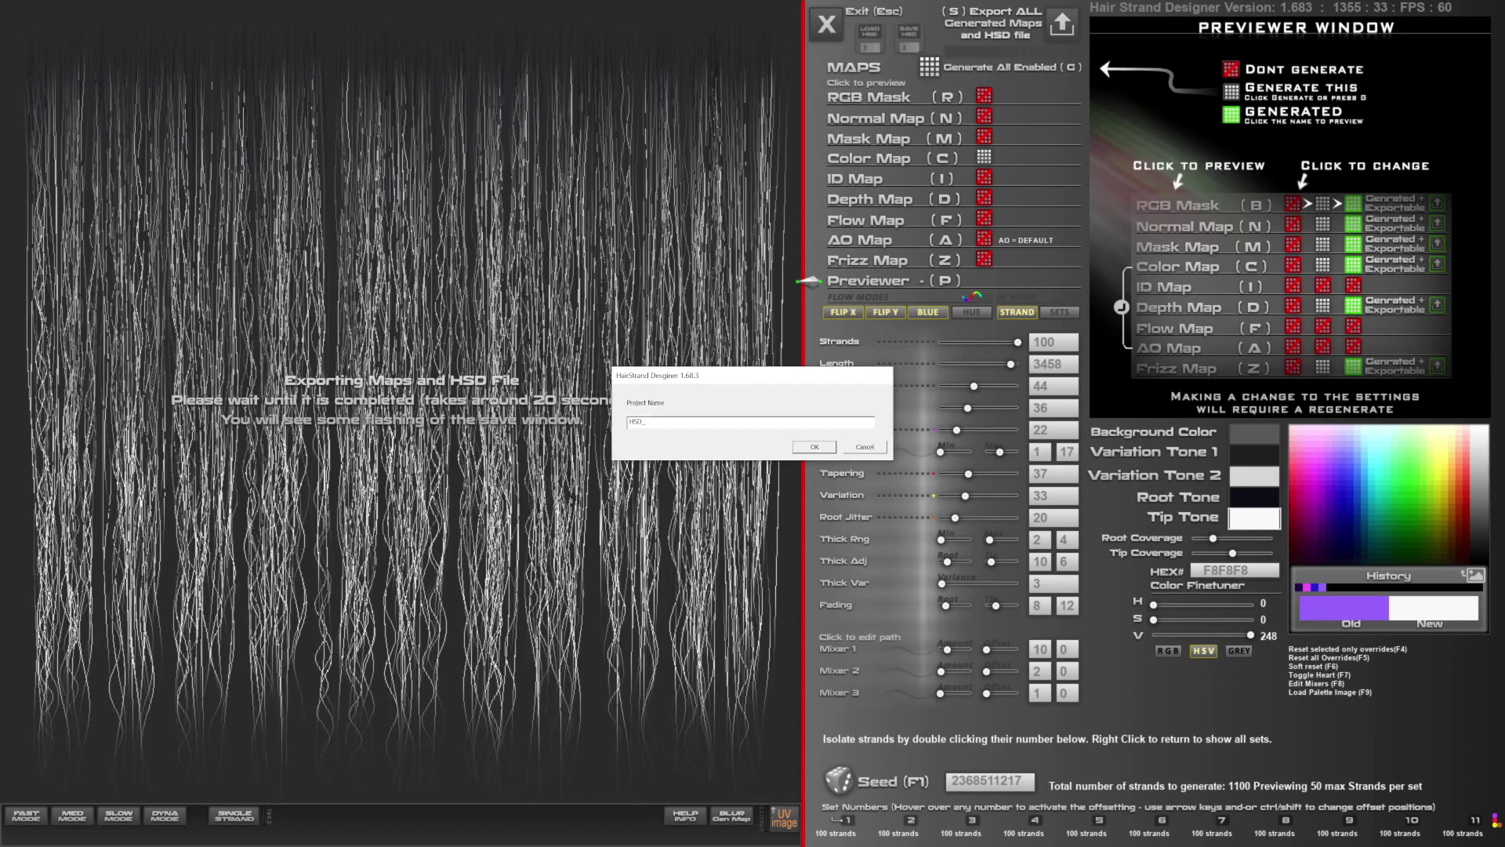
type("Temp")
key("Return")
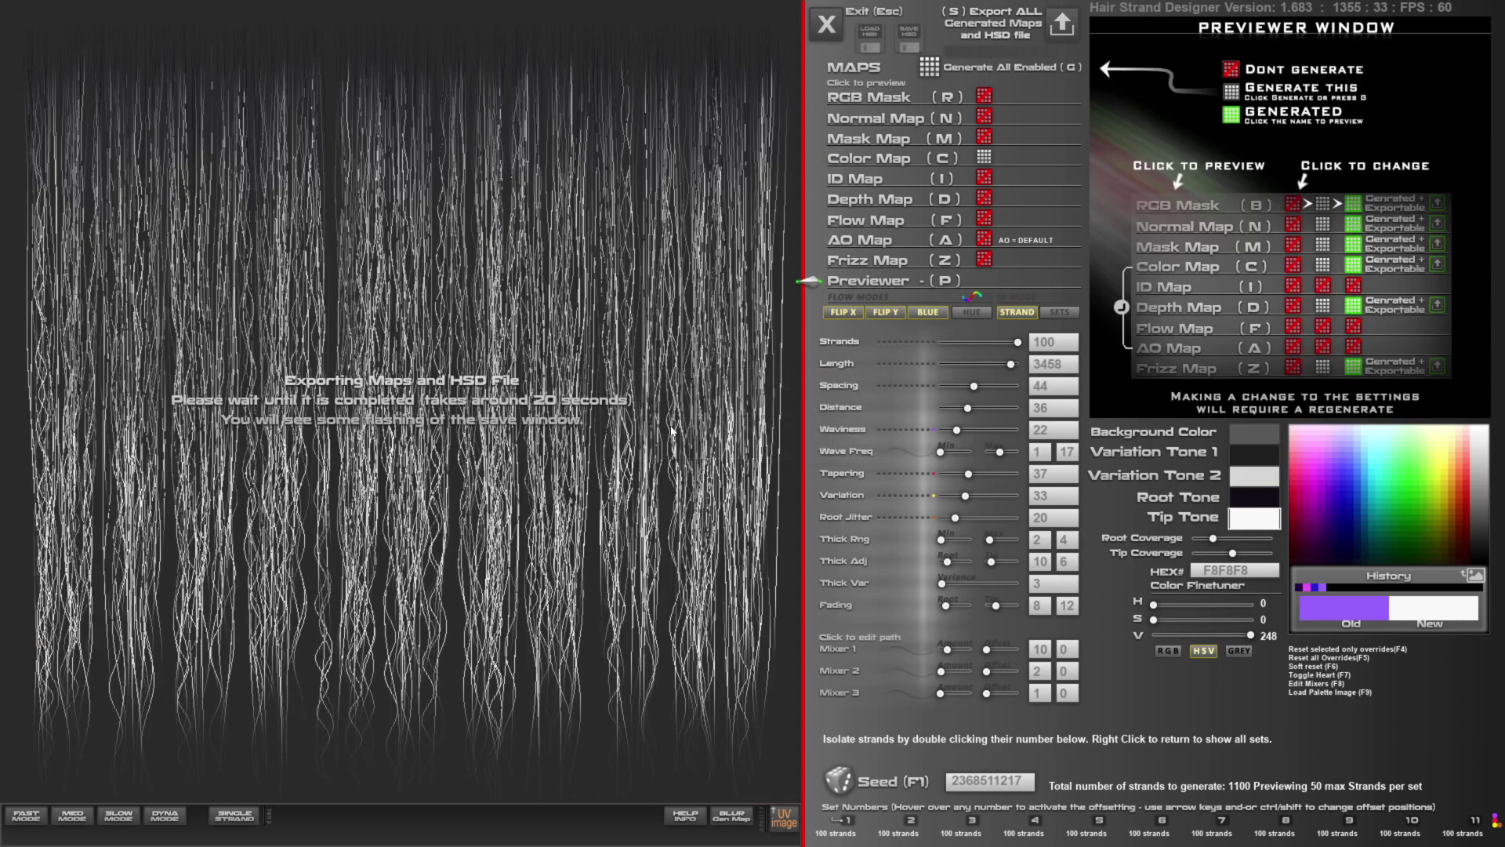
Save the export to the chosen folder and regenerate the Color Map for preview
left_click(369, 336)
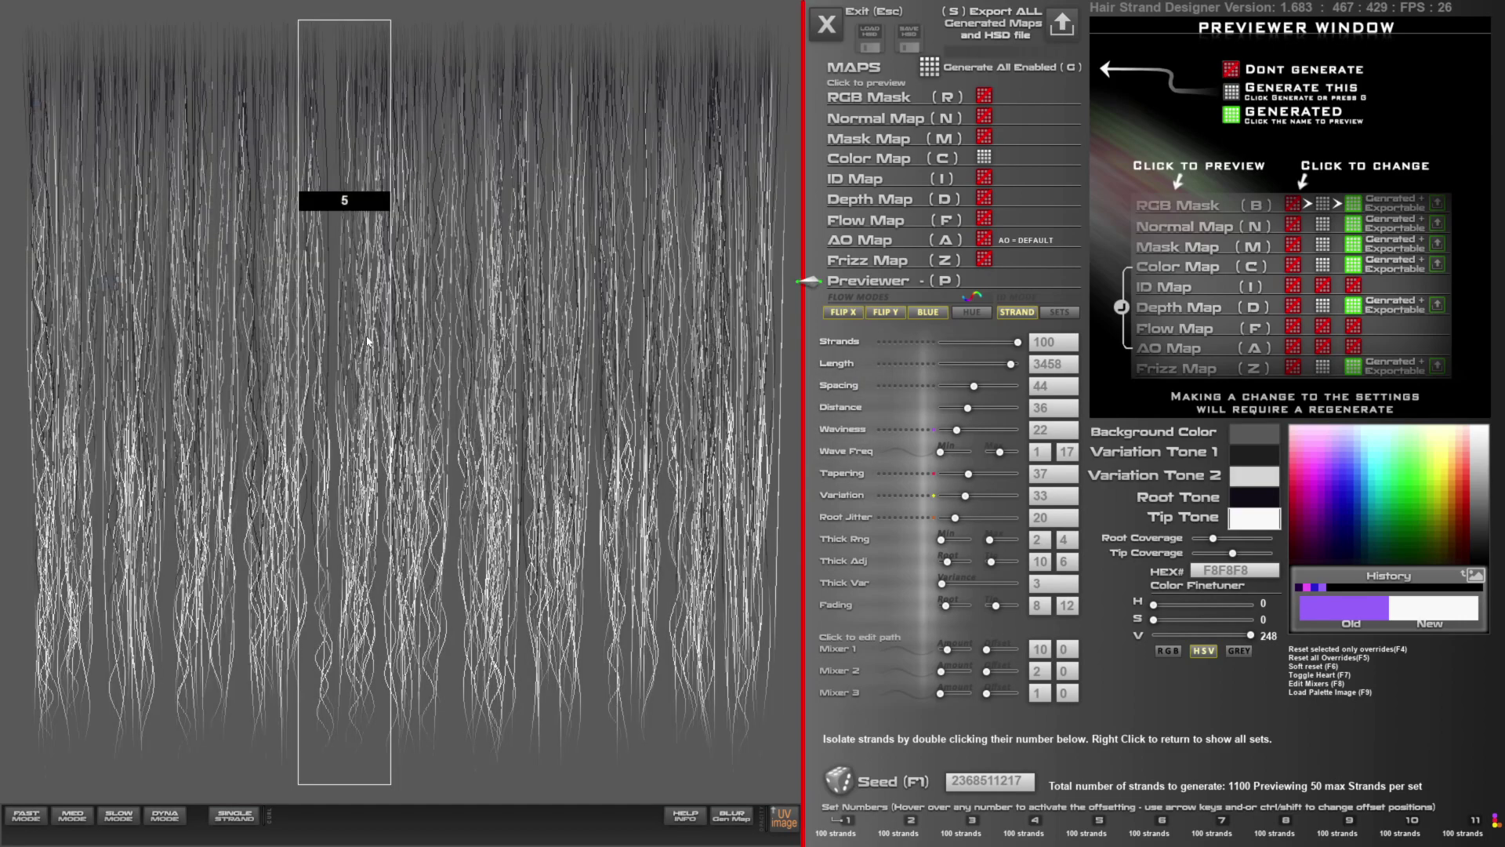
left_click(887, 160)
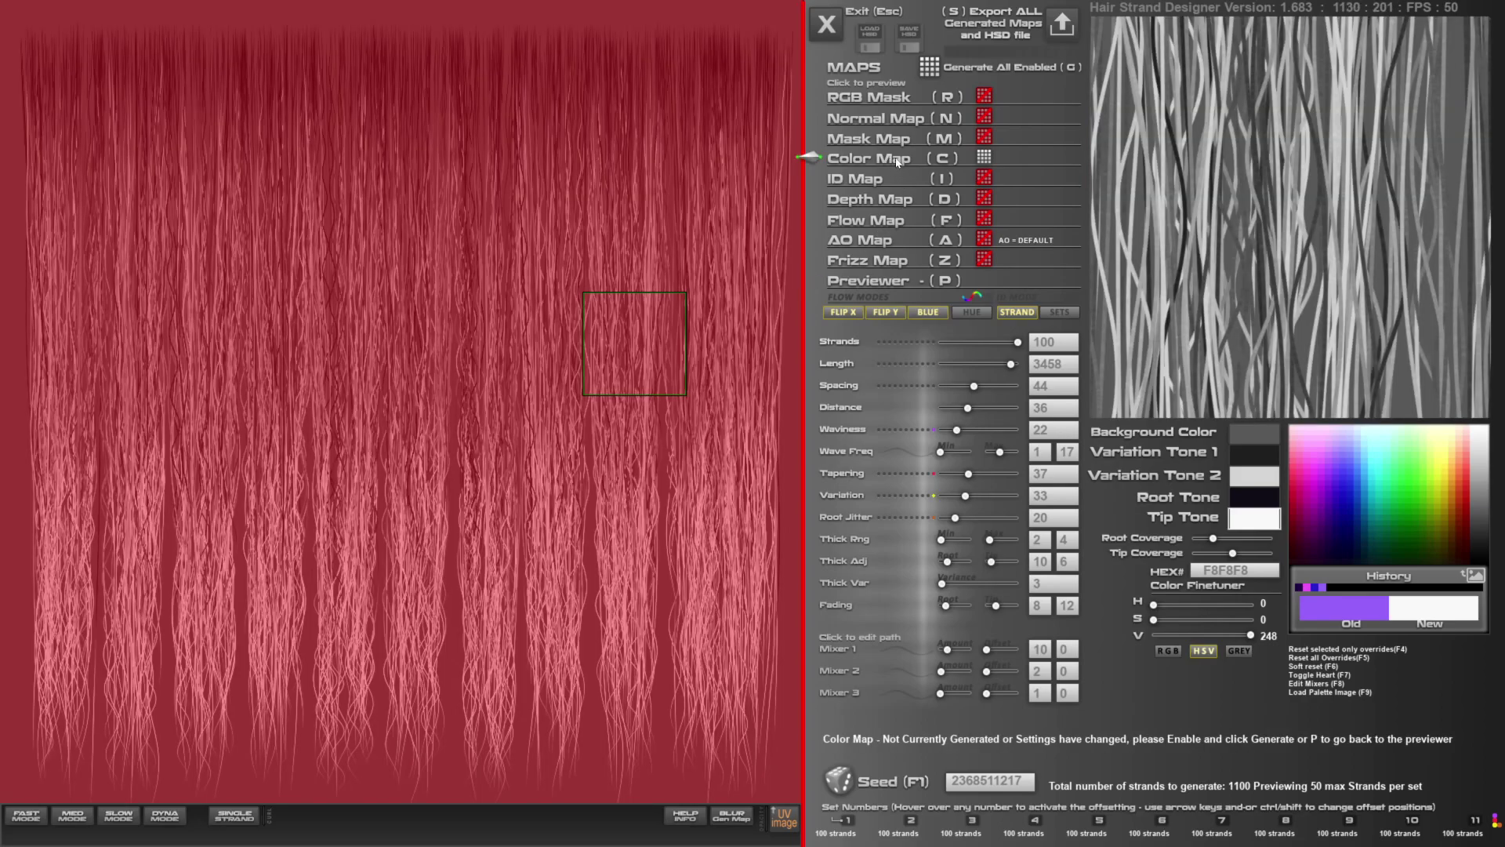
left_click(932, 70)
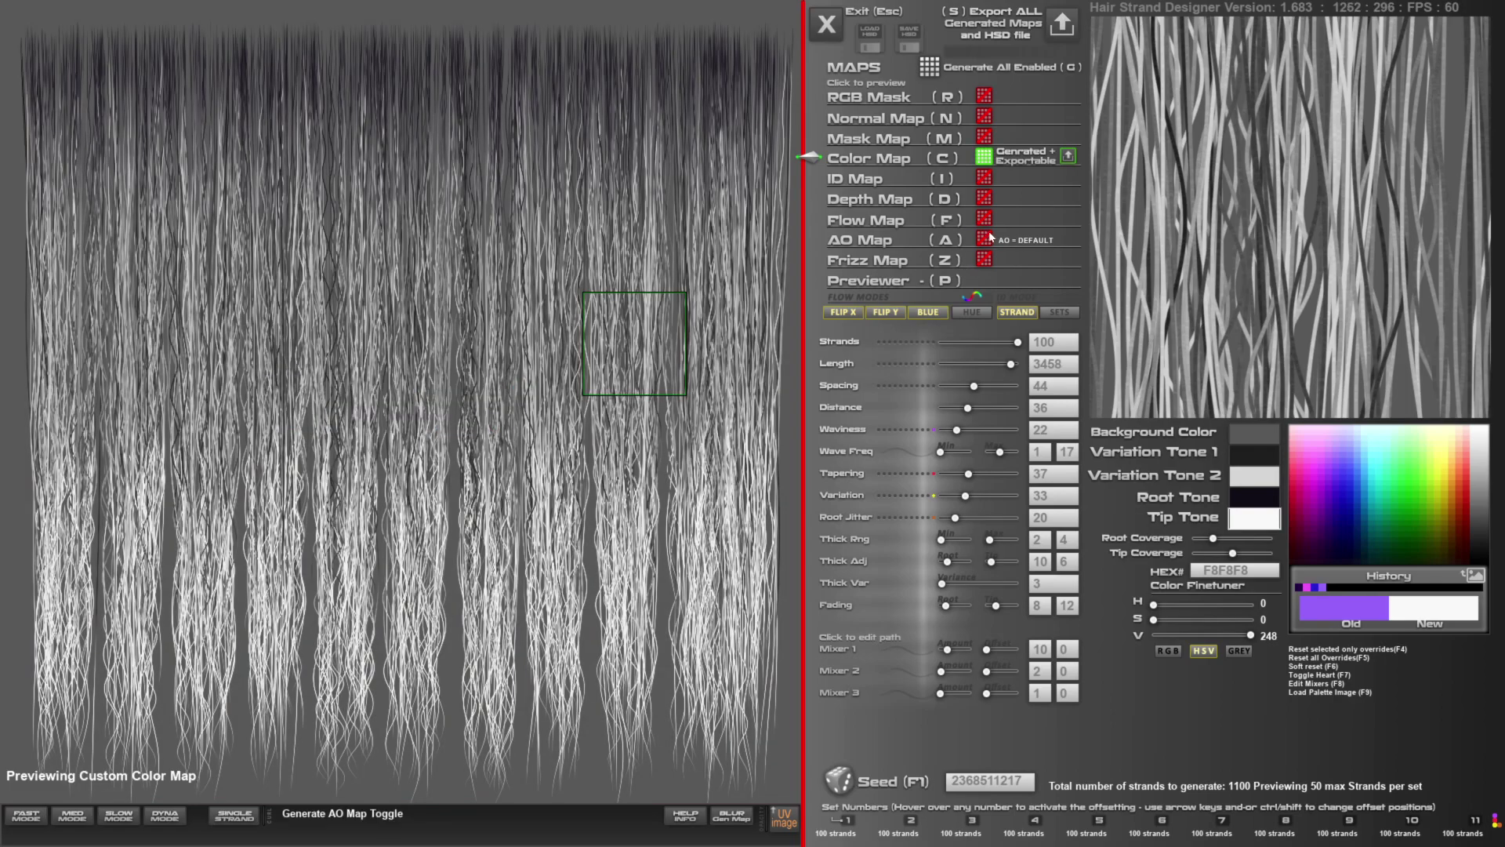
Enable the AO Map and Normal Map and start generating all enabled maps
left_click(987, 243)
left_click(984, 117)
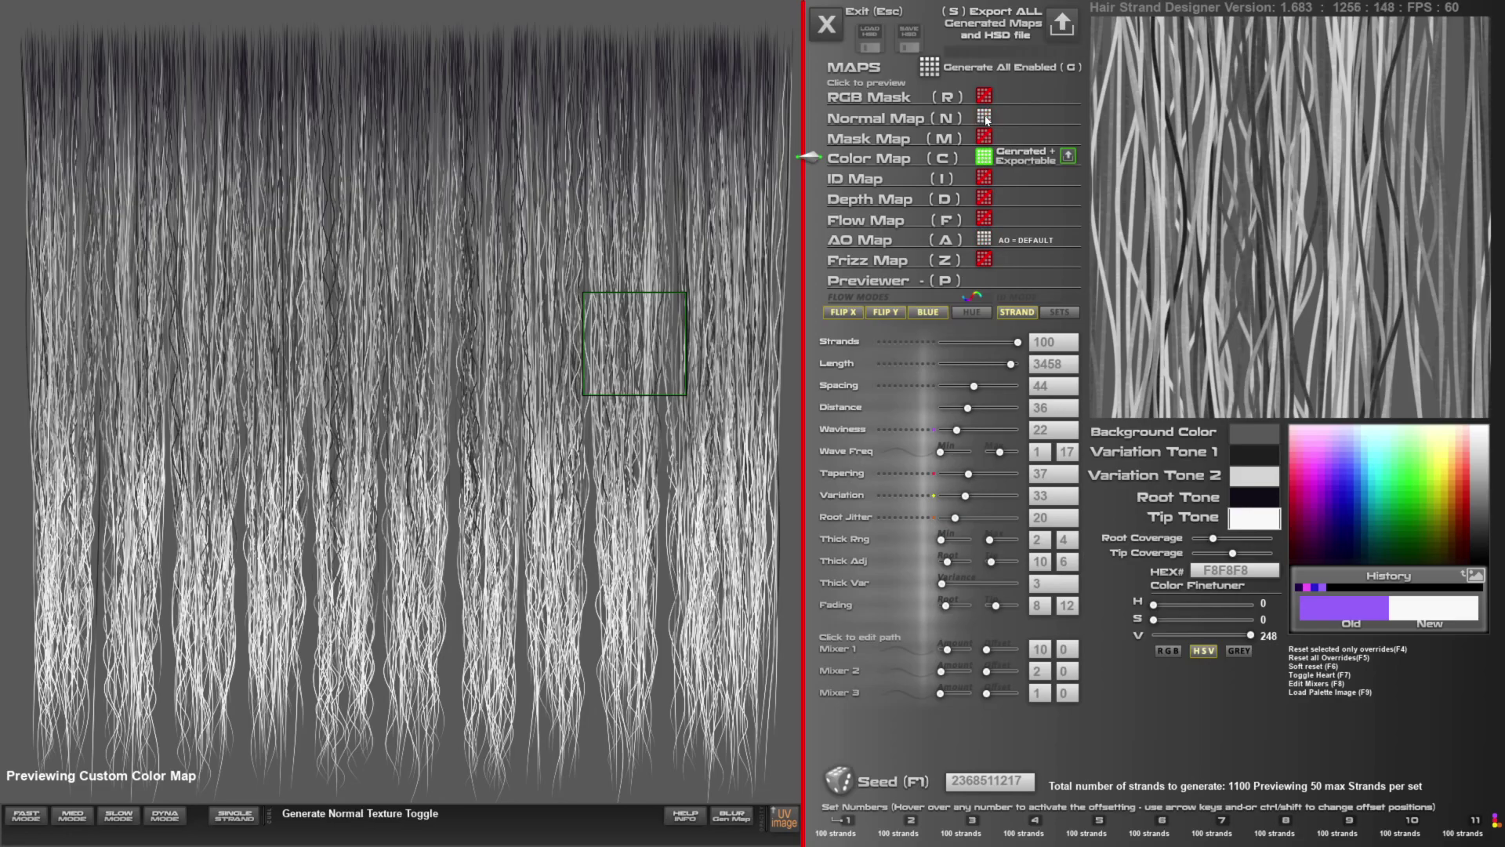
left_click(929, 69)
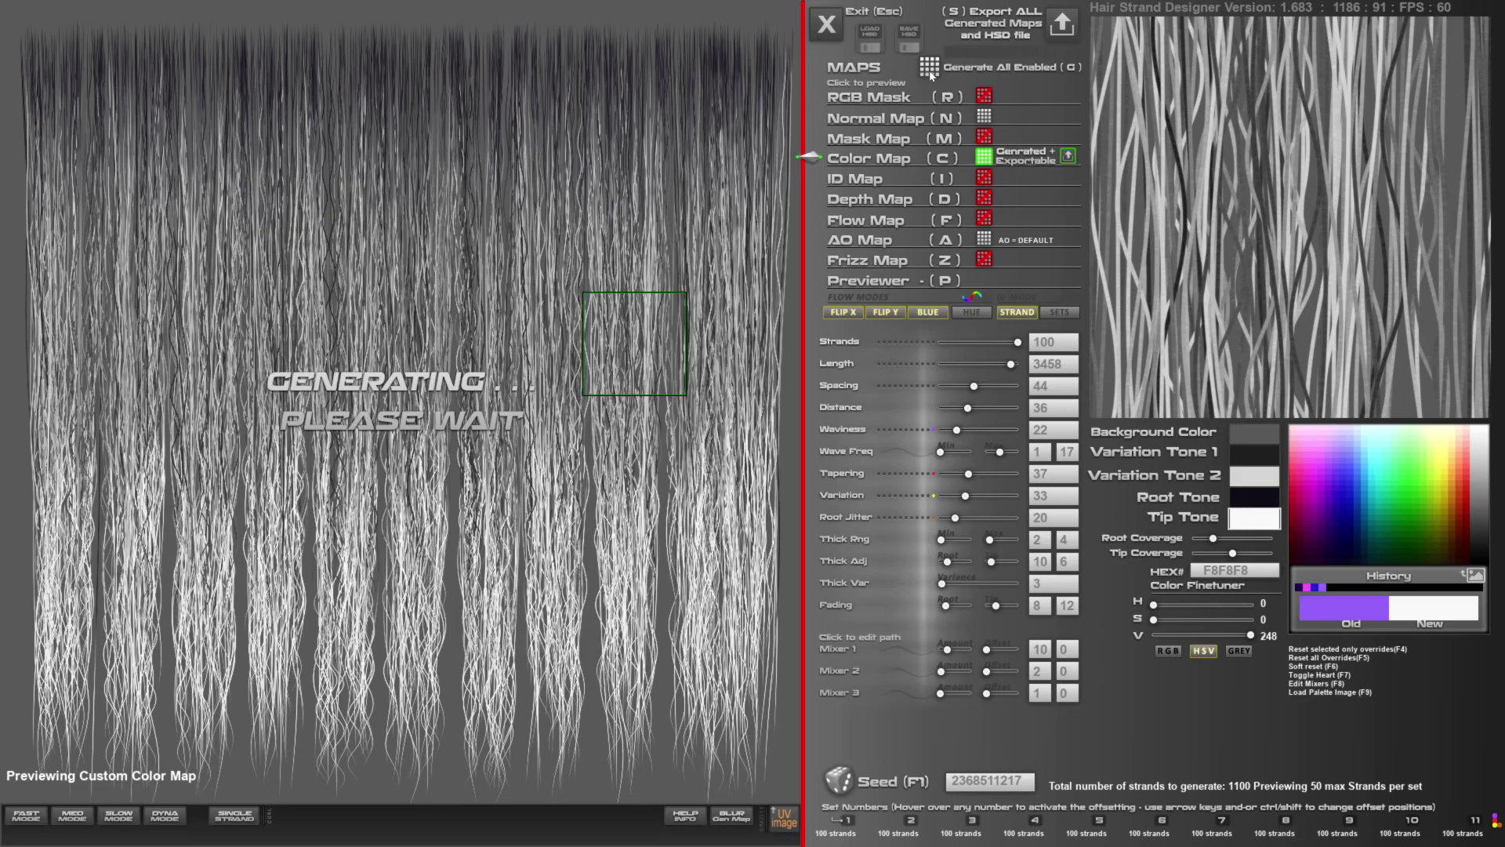
Find and launch Adobe Photoshop 2023 while the maps are generating
key("super")
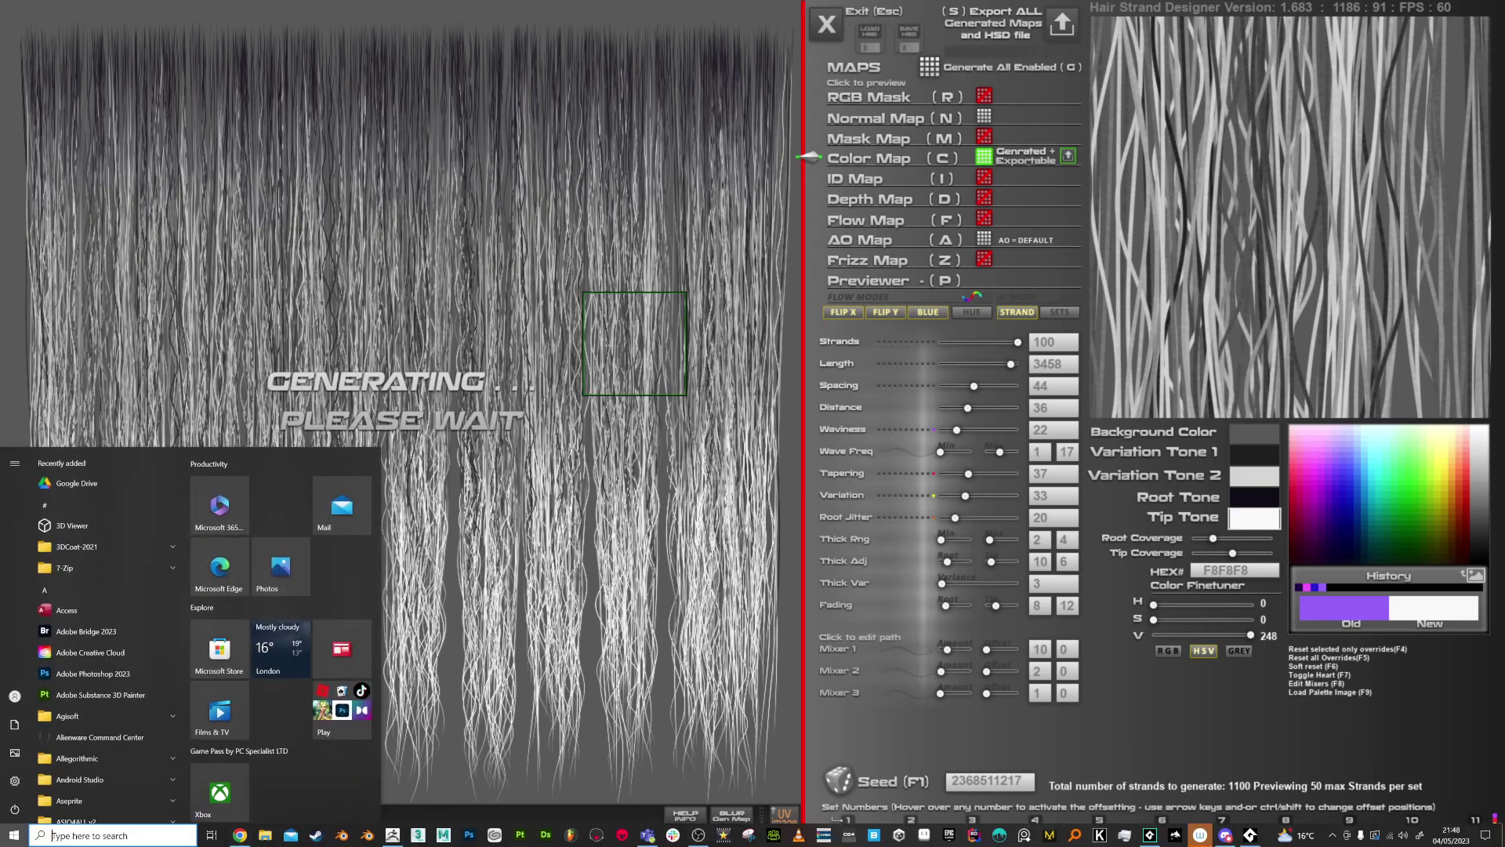
type("photos")
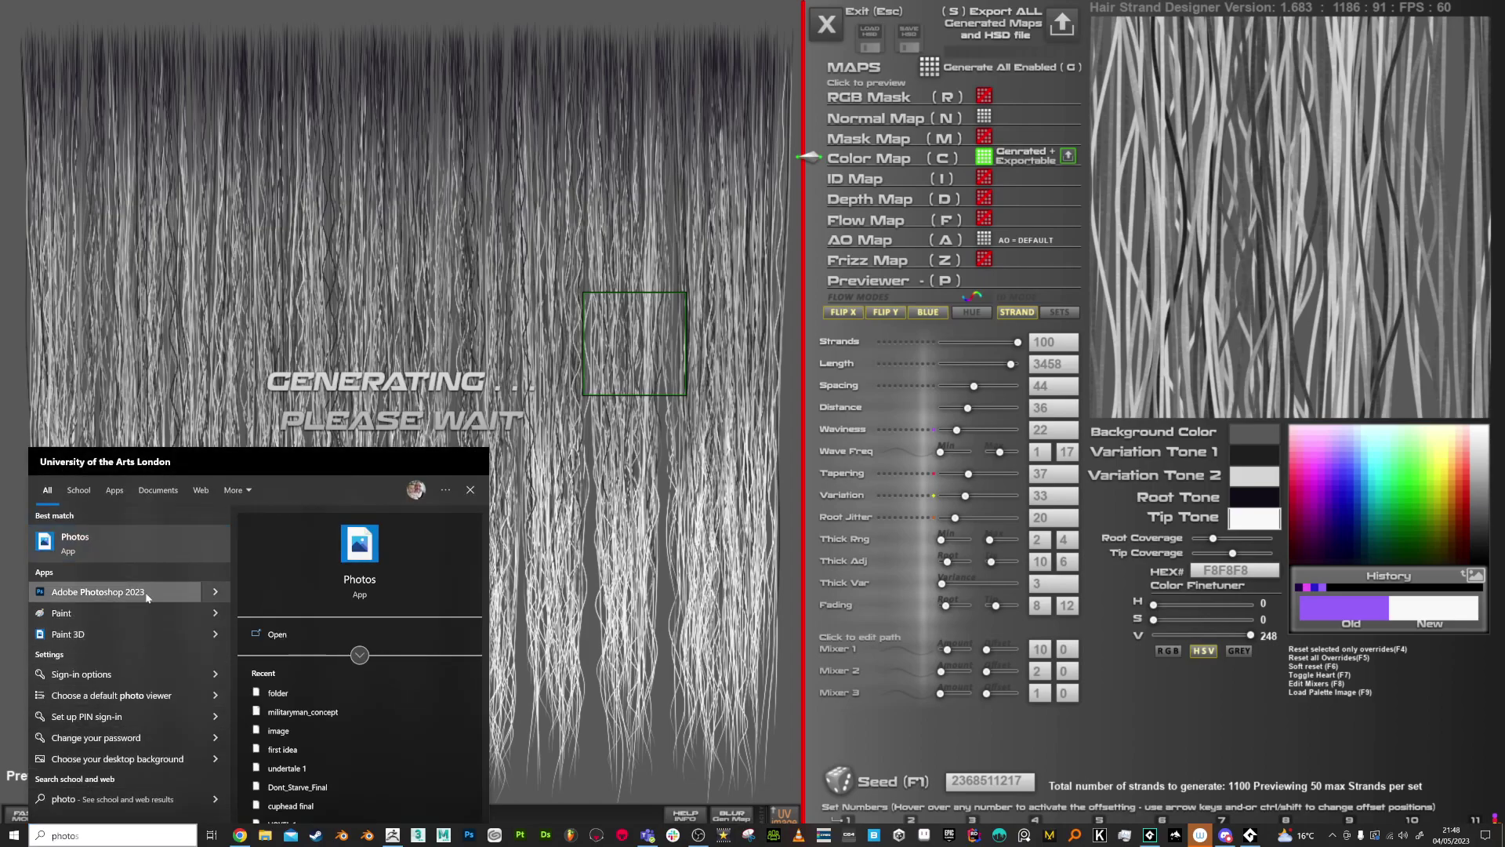
left_click(145, 594)
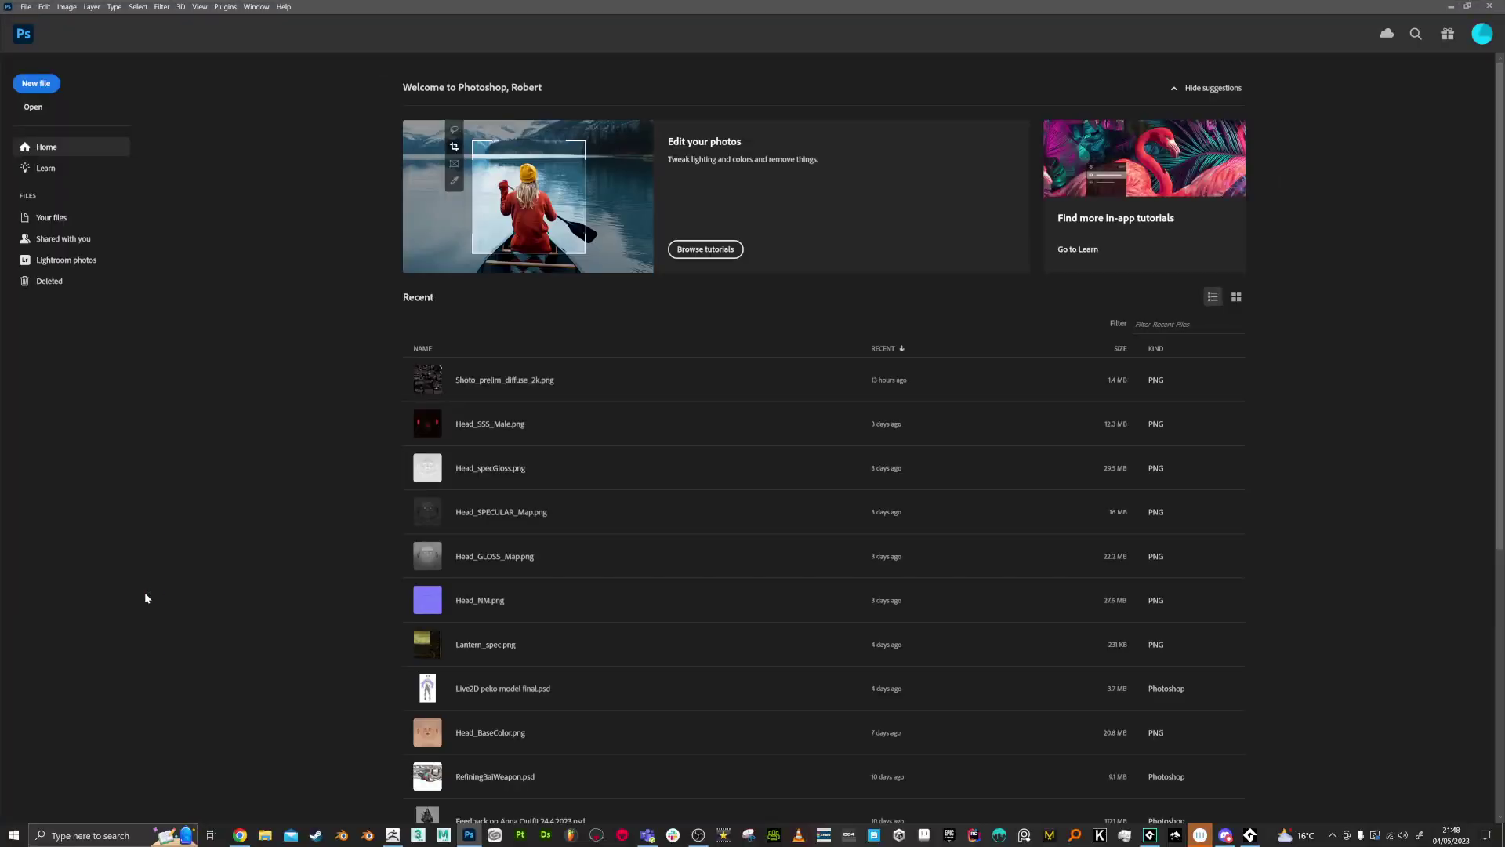
Abort the run with the code error, rerun the HSD163Opera project from GameMaker and close the GX.Games Packaging window
key("alt+Tab")
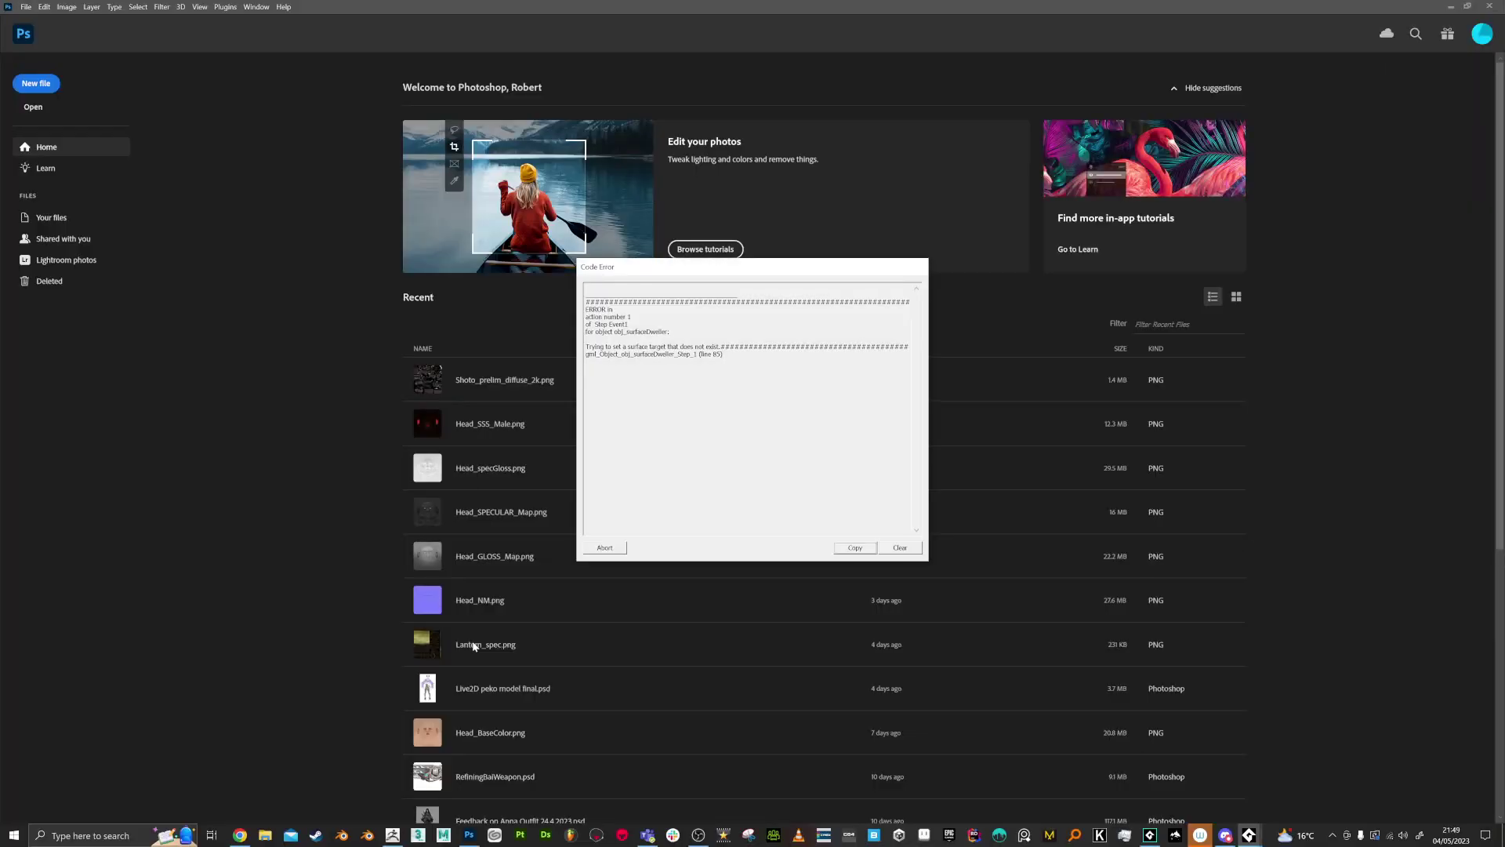
left_click(617, 549)
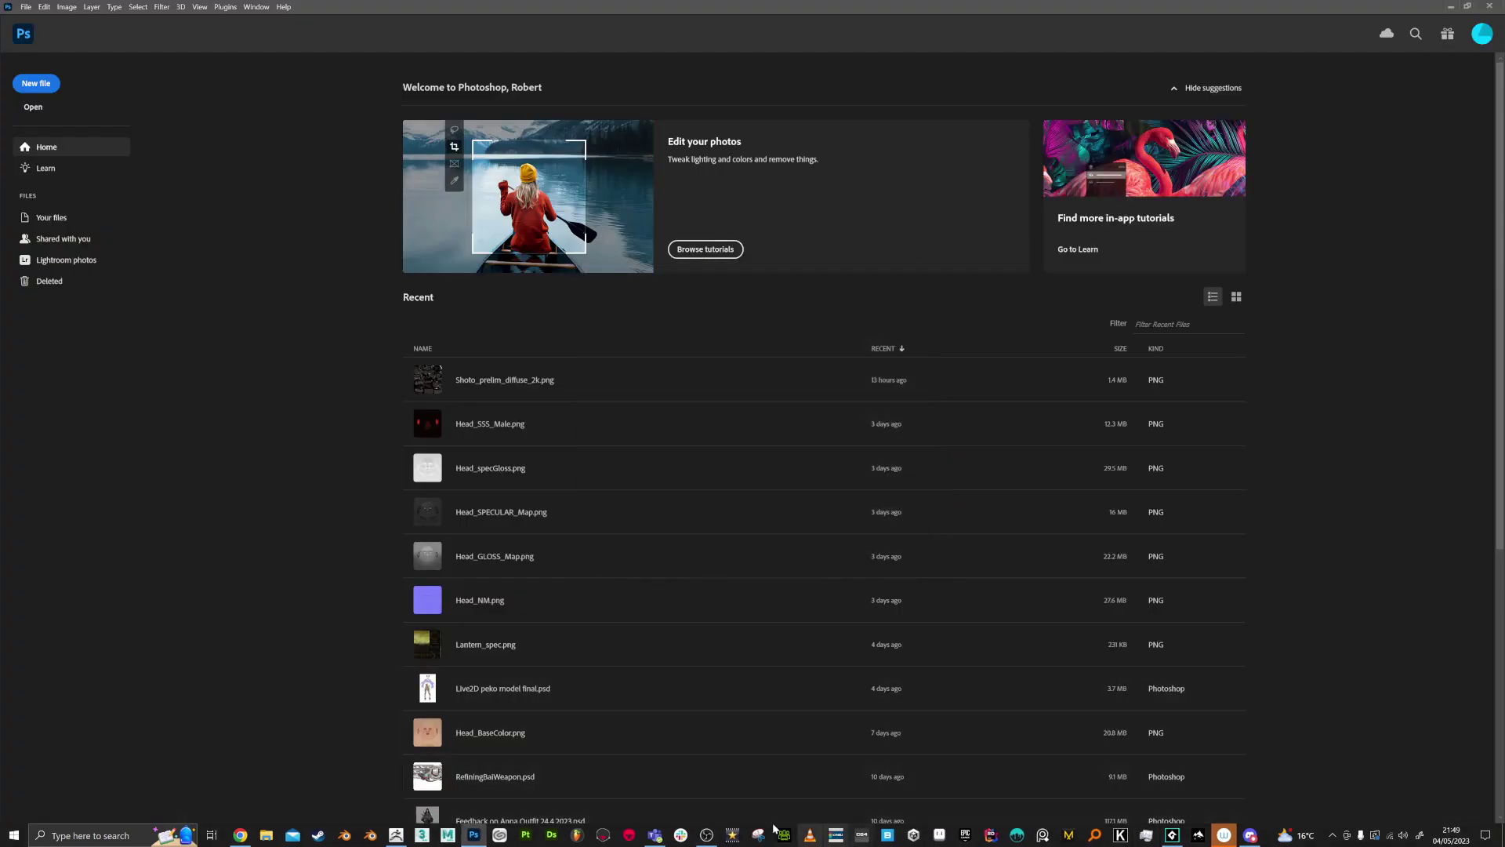
left_click(1172, 834)
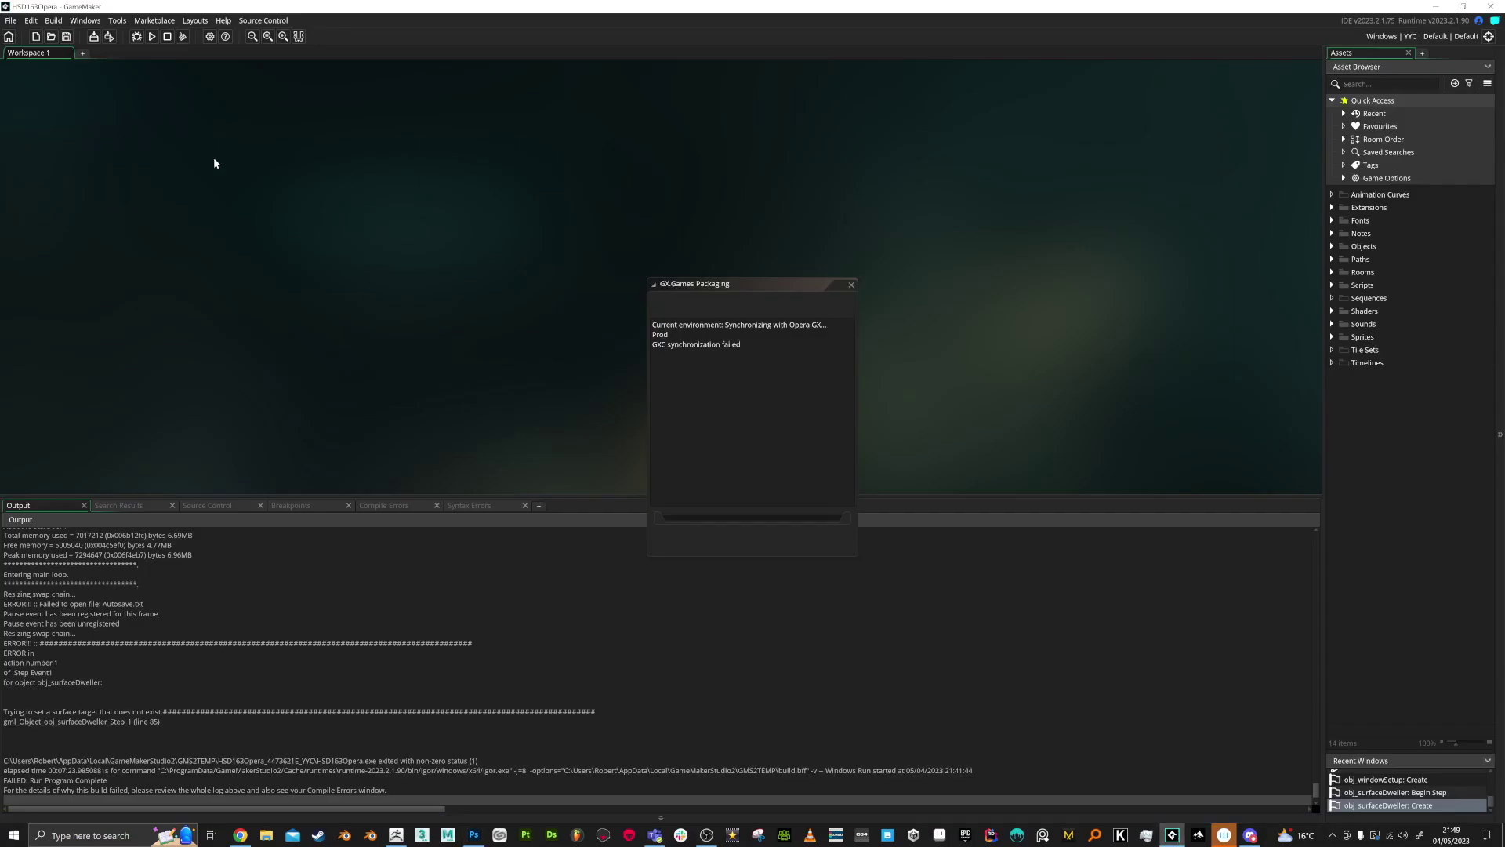
left_click(152, 36)
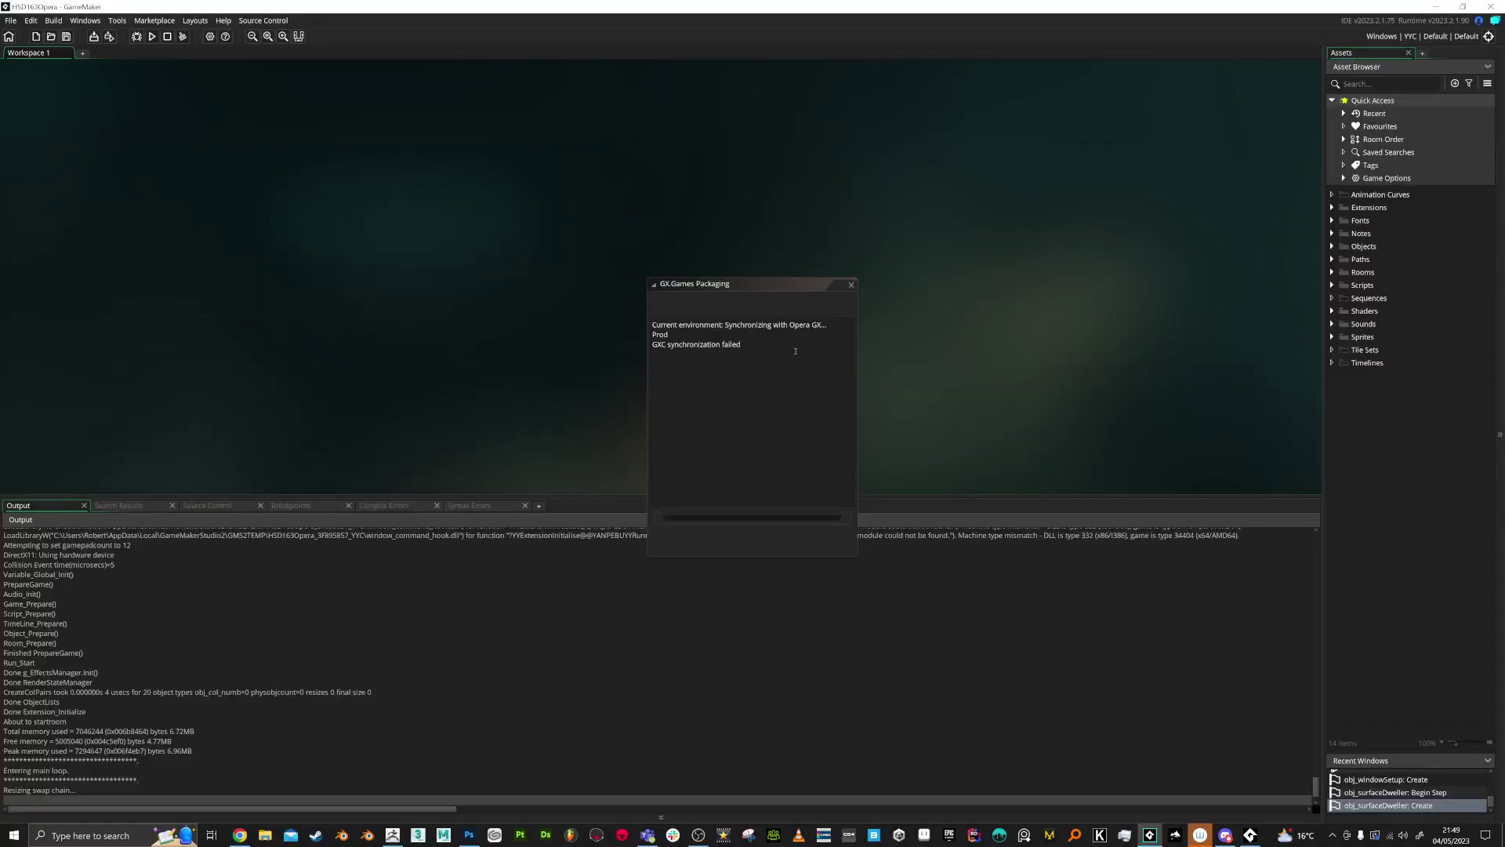
left_click(852, 285)
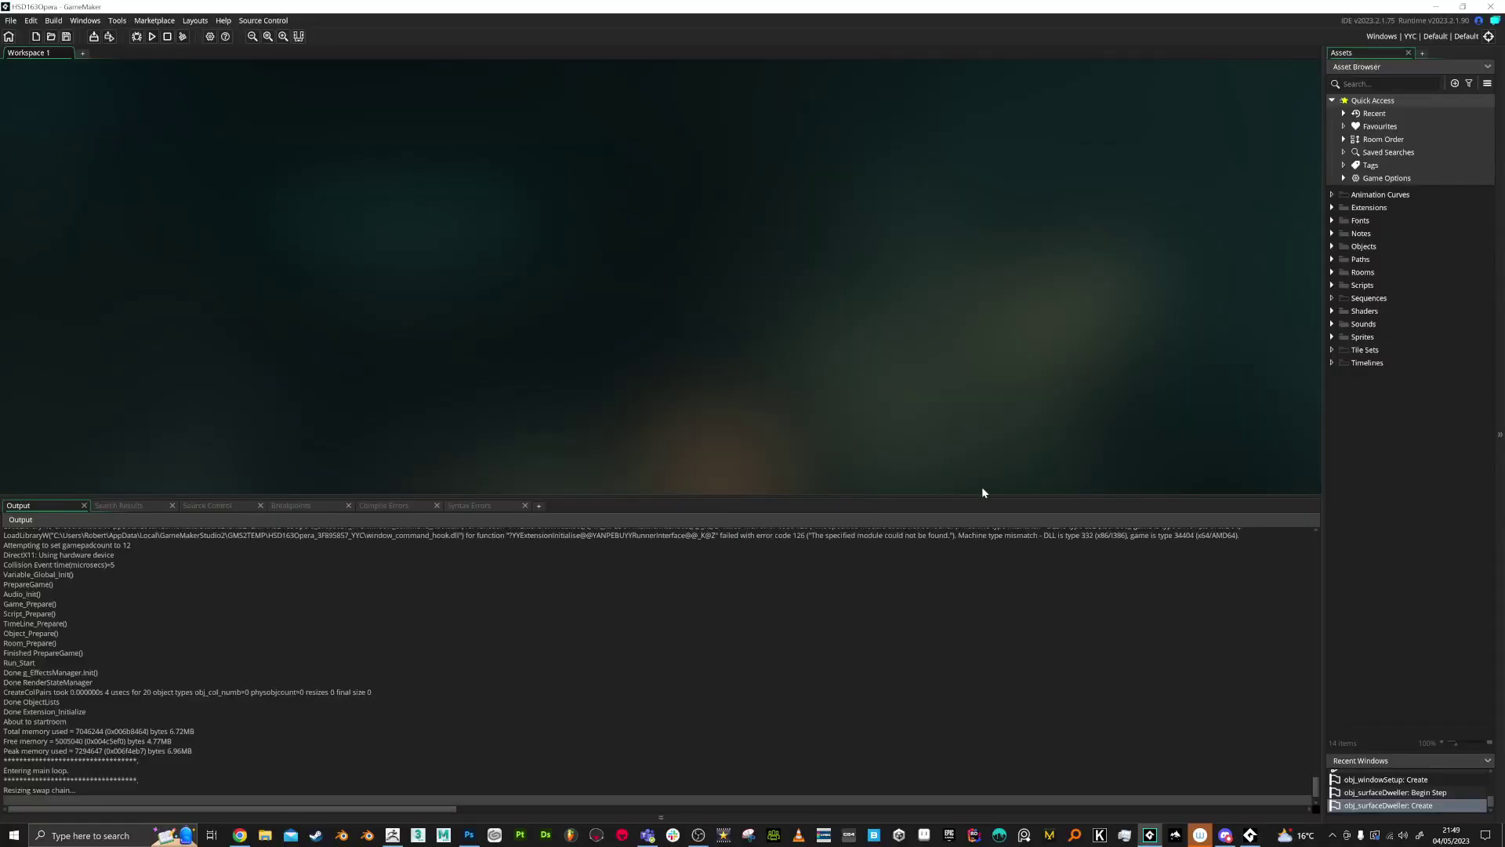
Close the running Hair Strand Designer instance, run the project again from GameMaker and load the detected autosave
mouse_move(1252, 833)
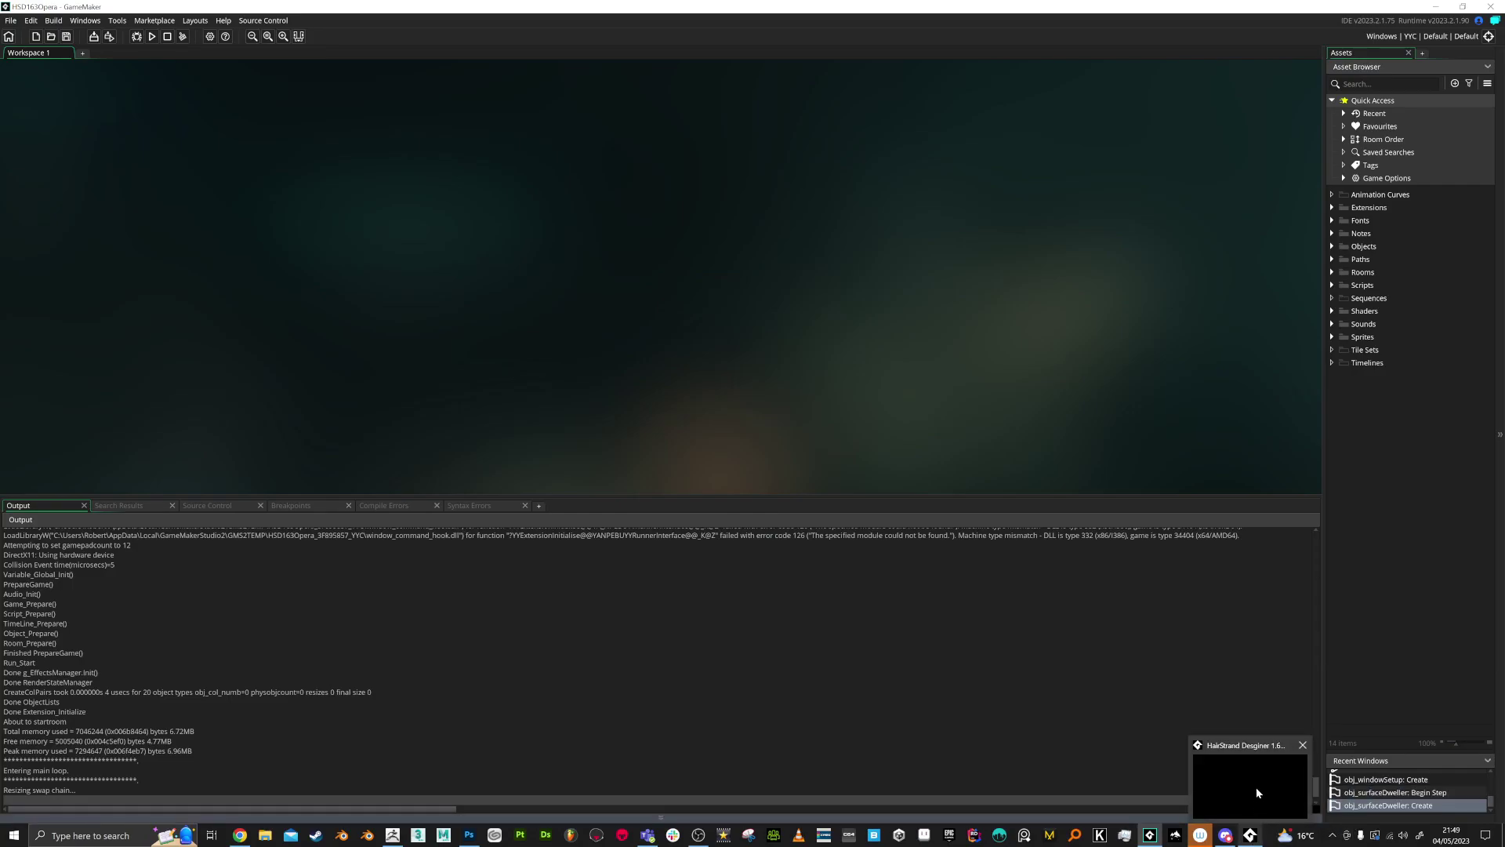
left_click(1302, 745)
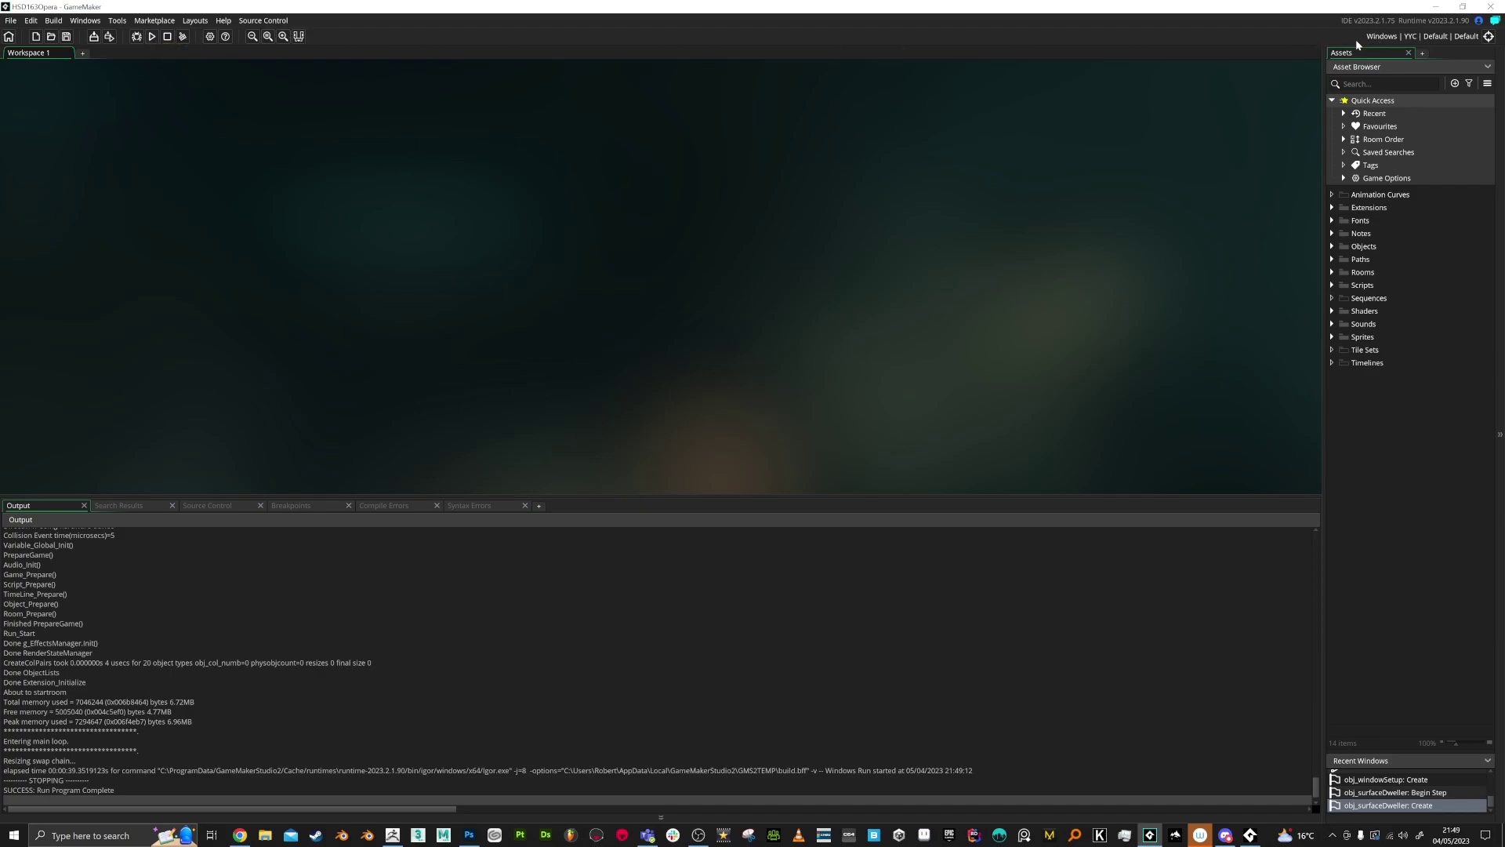
left_click(1404, 36)
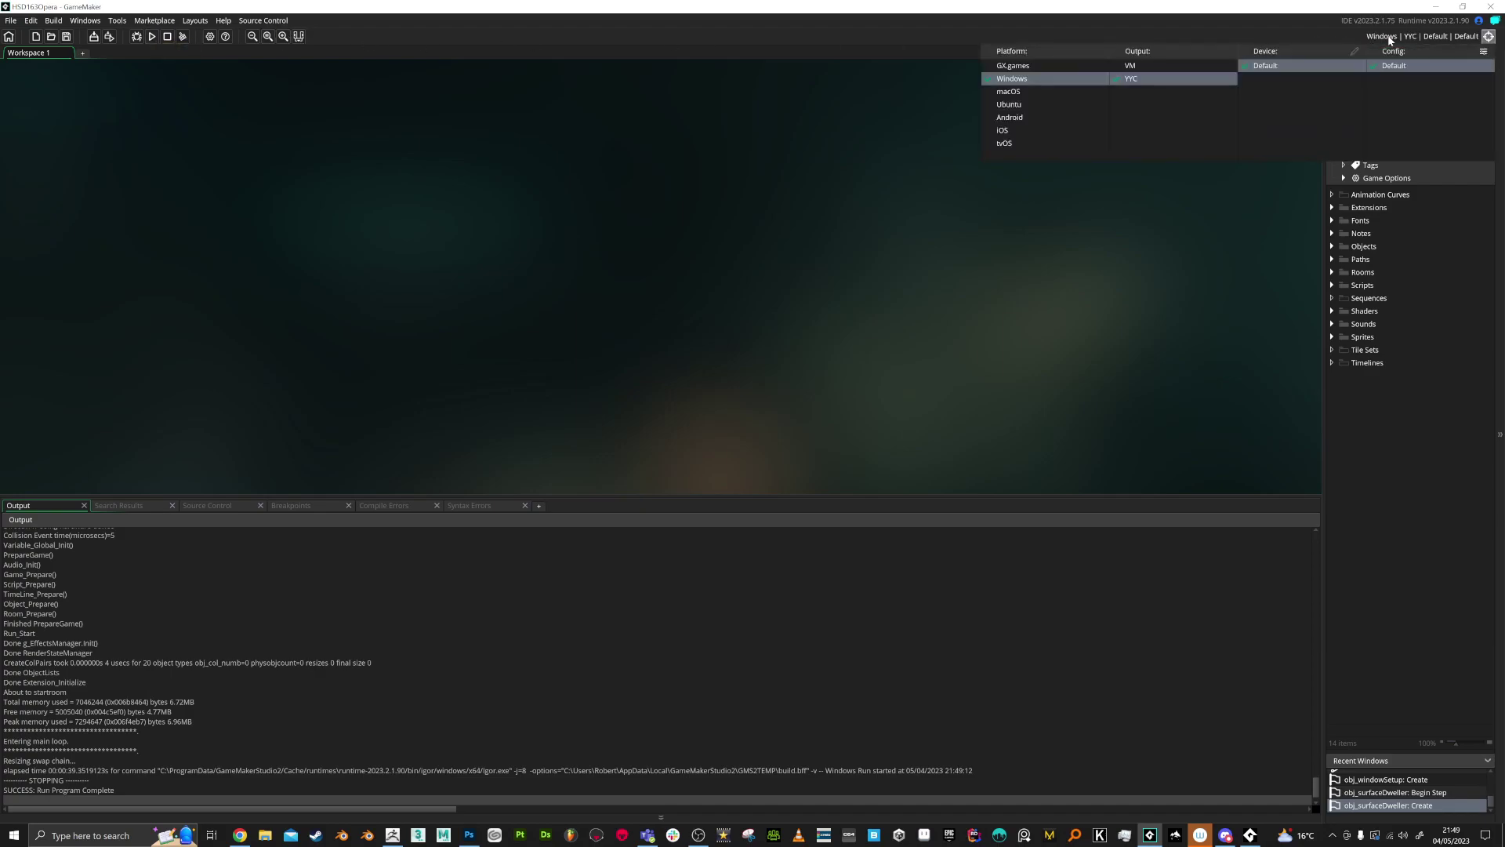
left_click(152, 36)
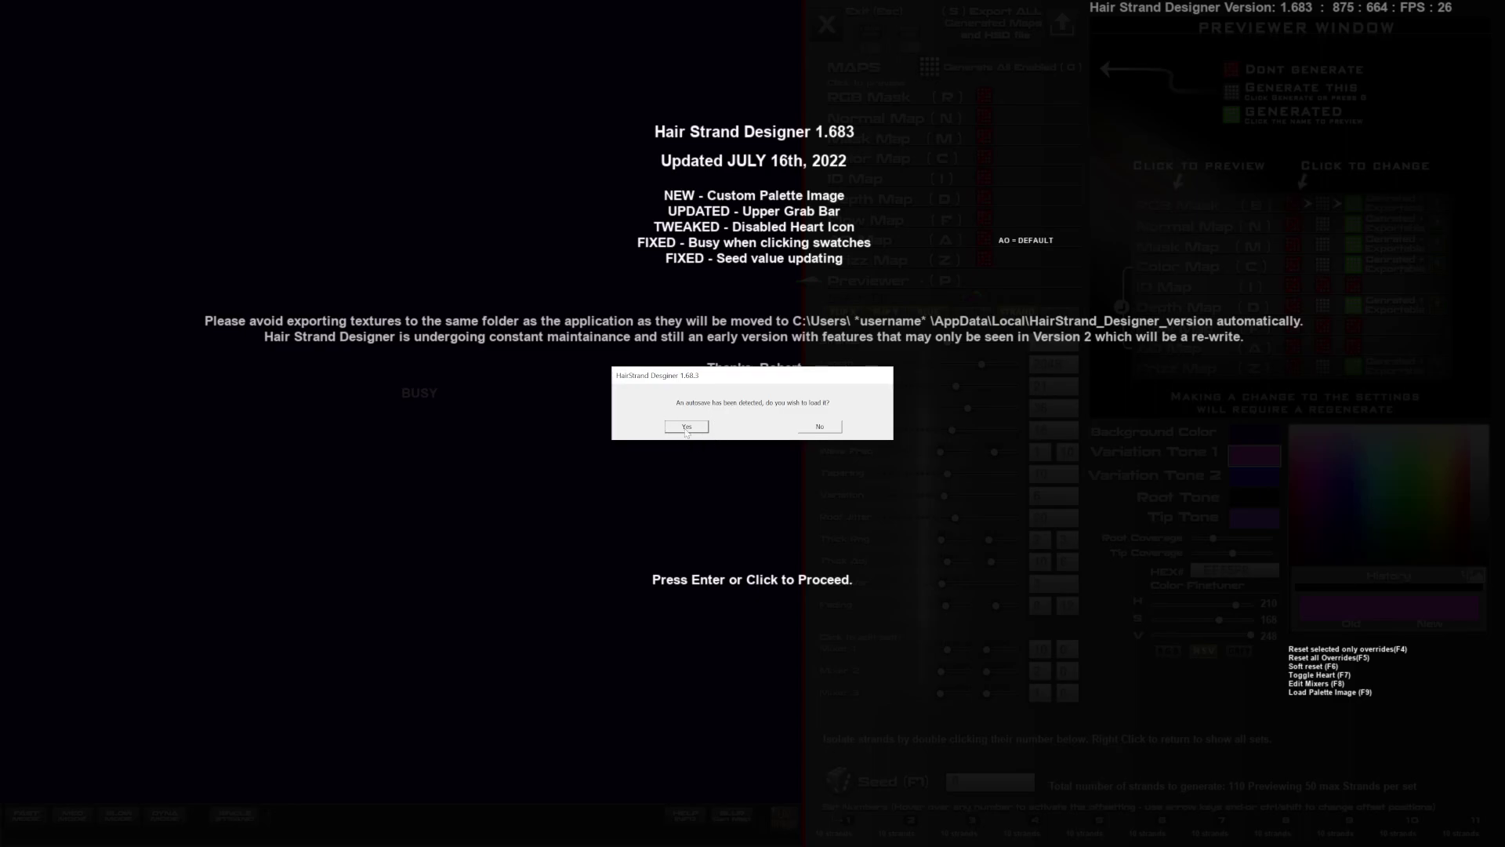
left_click(686, 428)
left_click(684, 433)
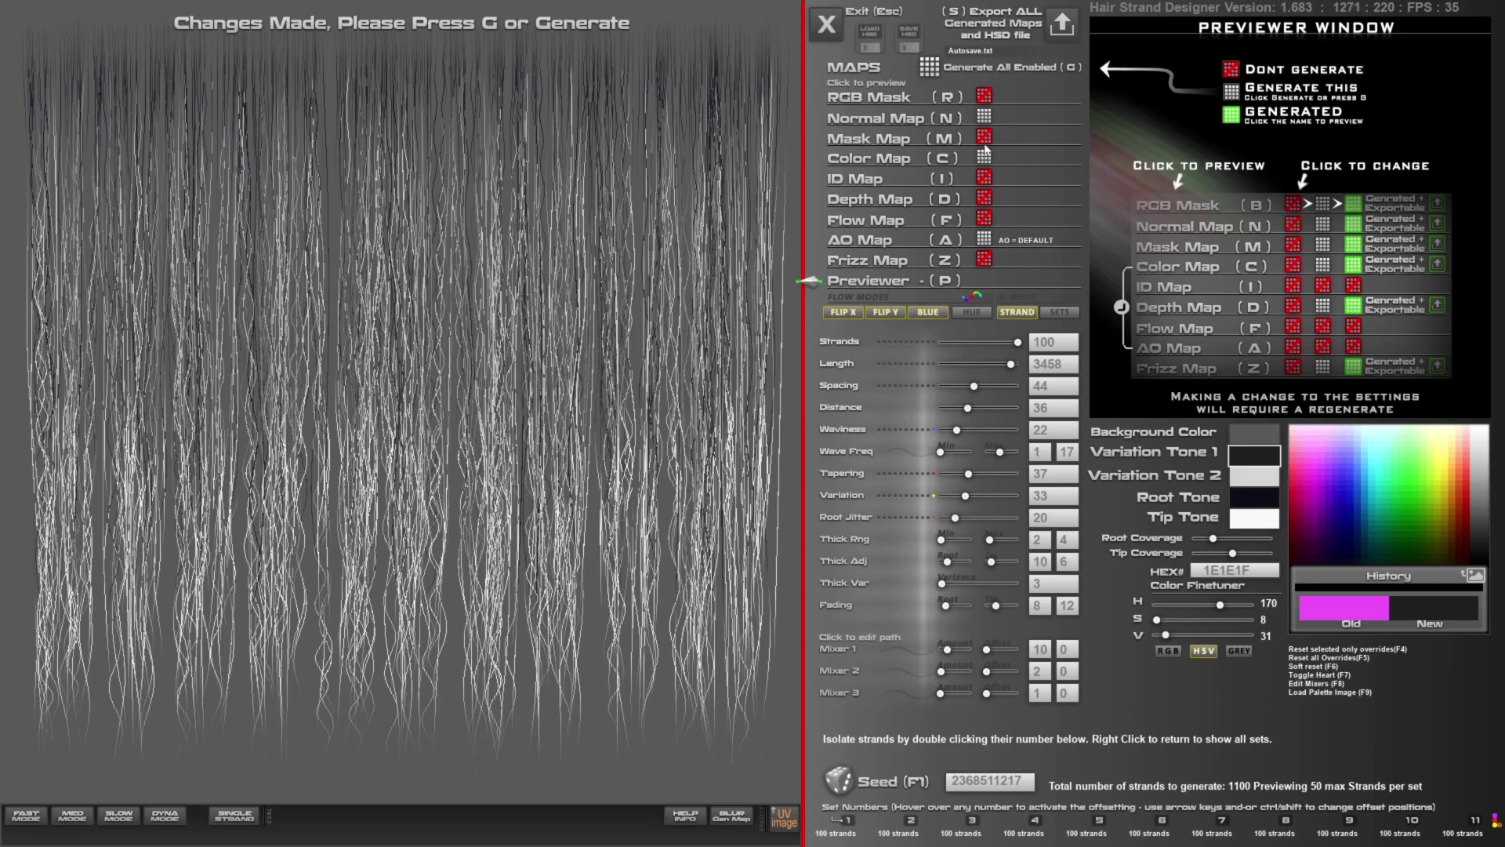
Generate the enabled Normal, Color and AO maps and preview each of them
left_click(928, 69)
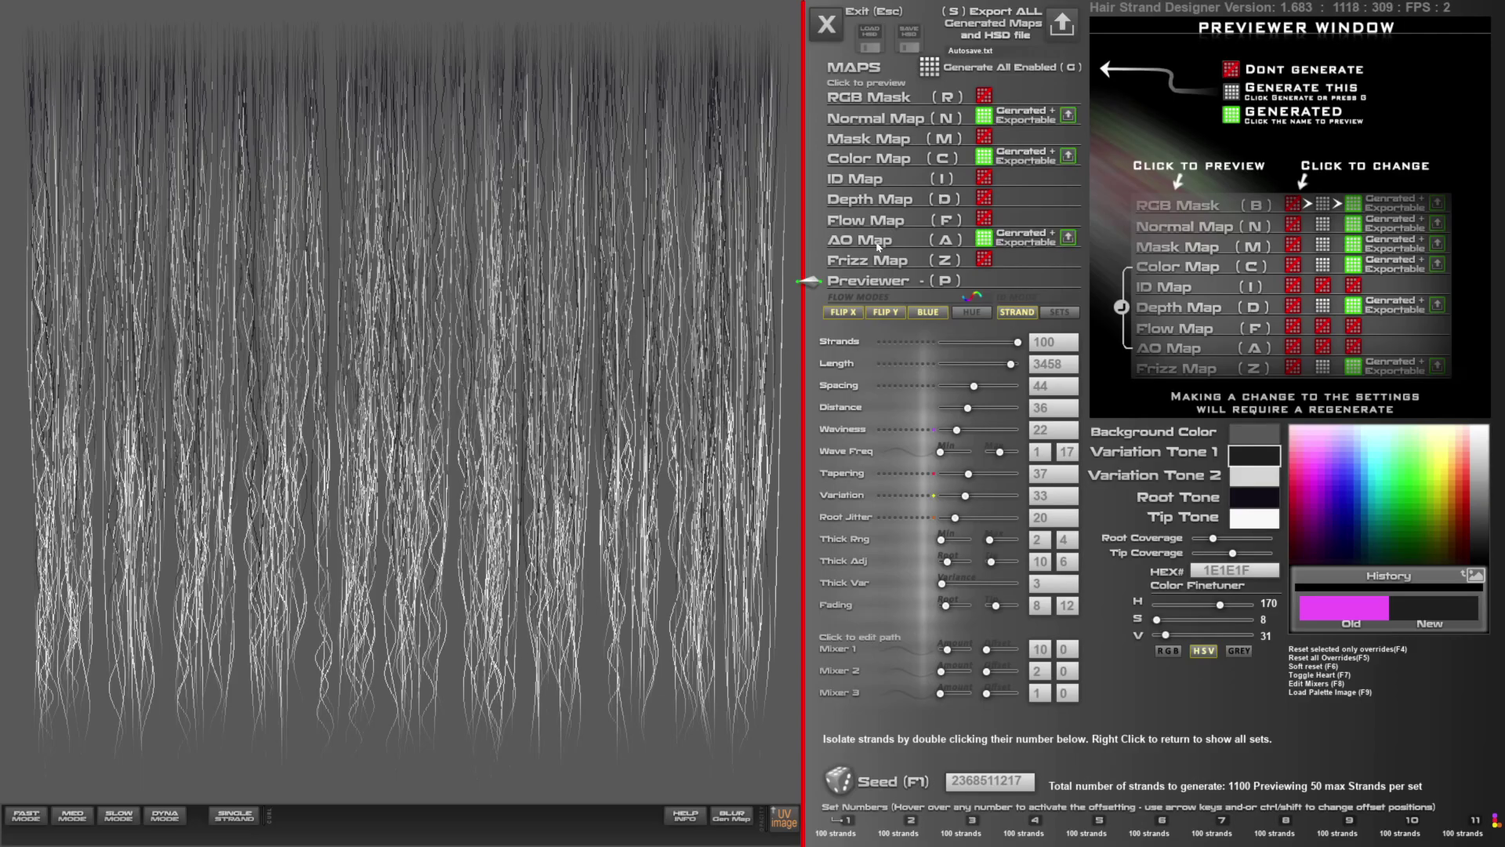
key("a")
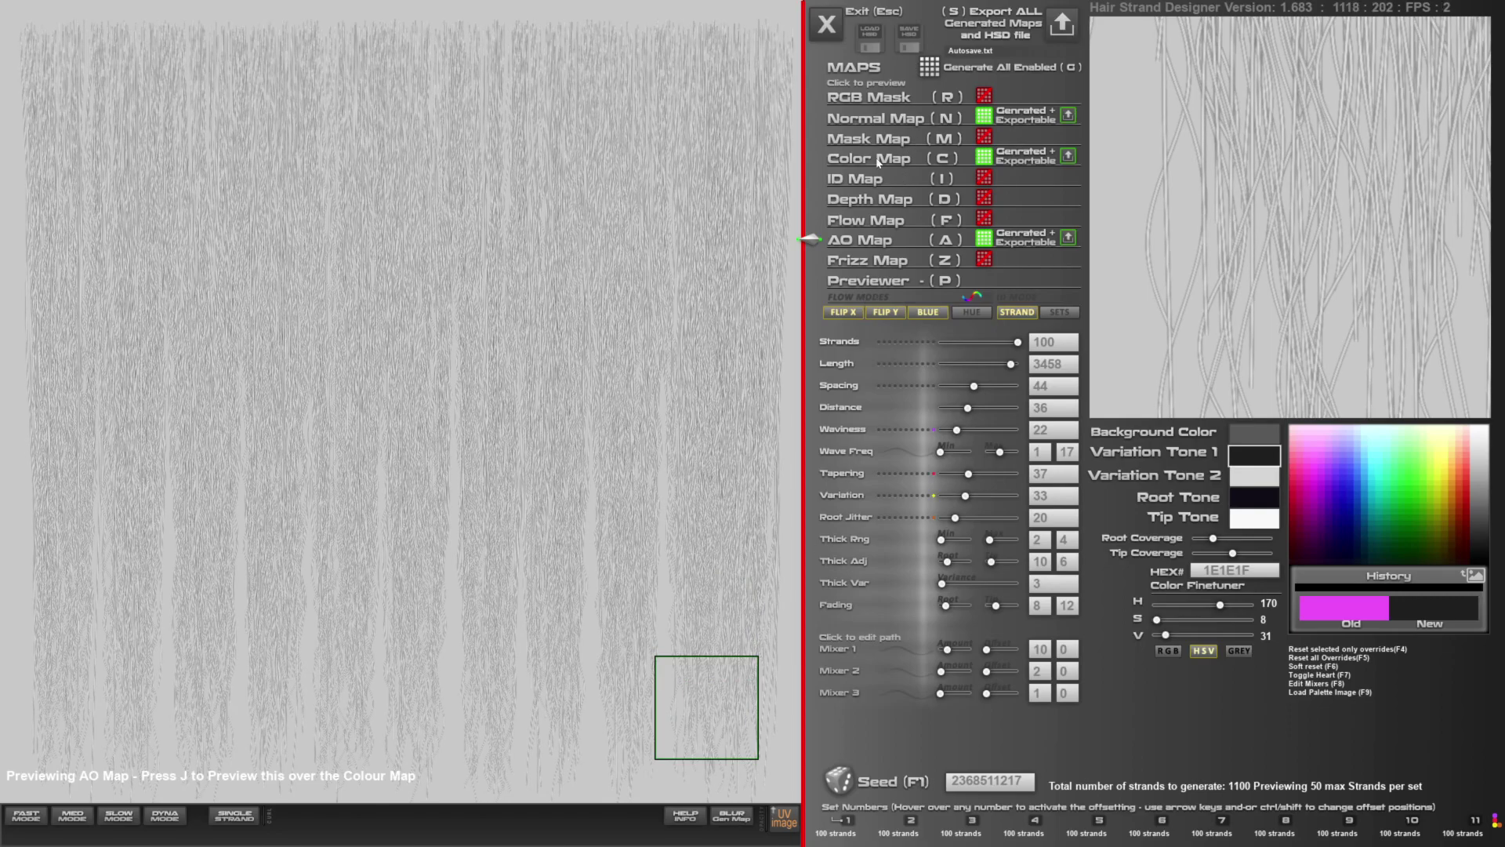
key("c")
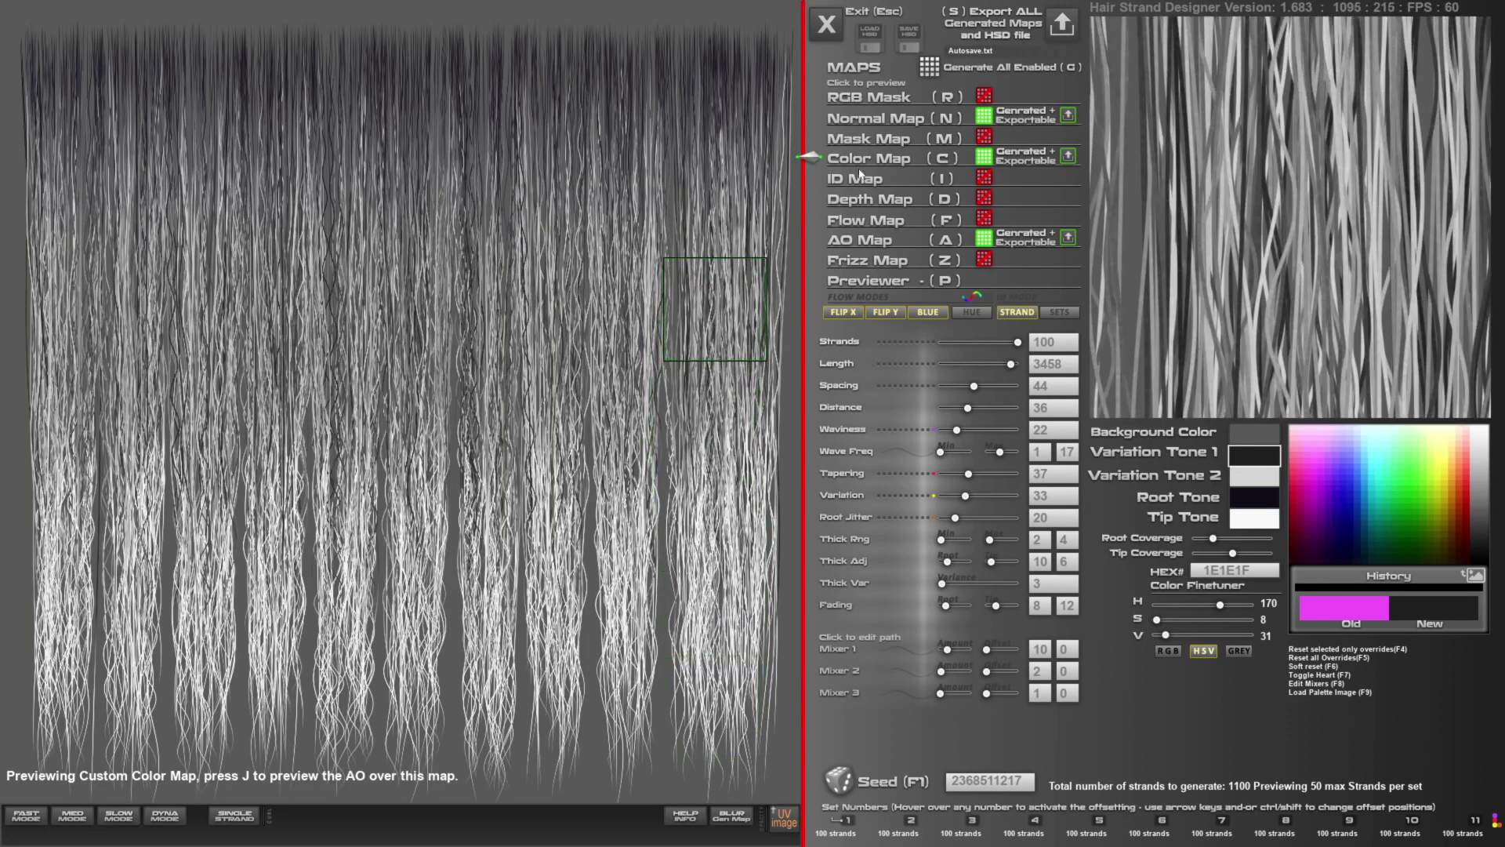
key("n")
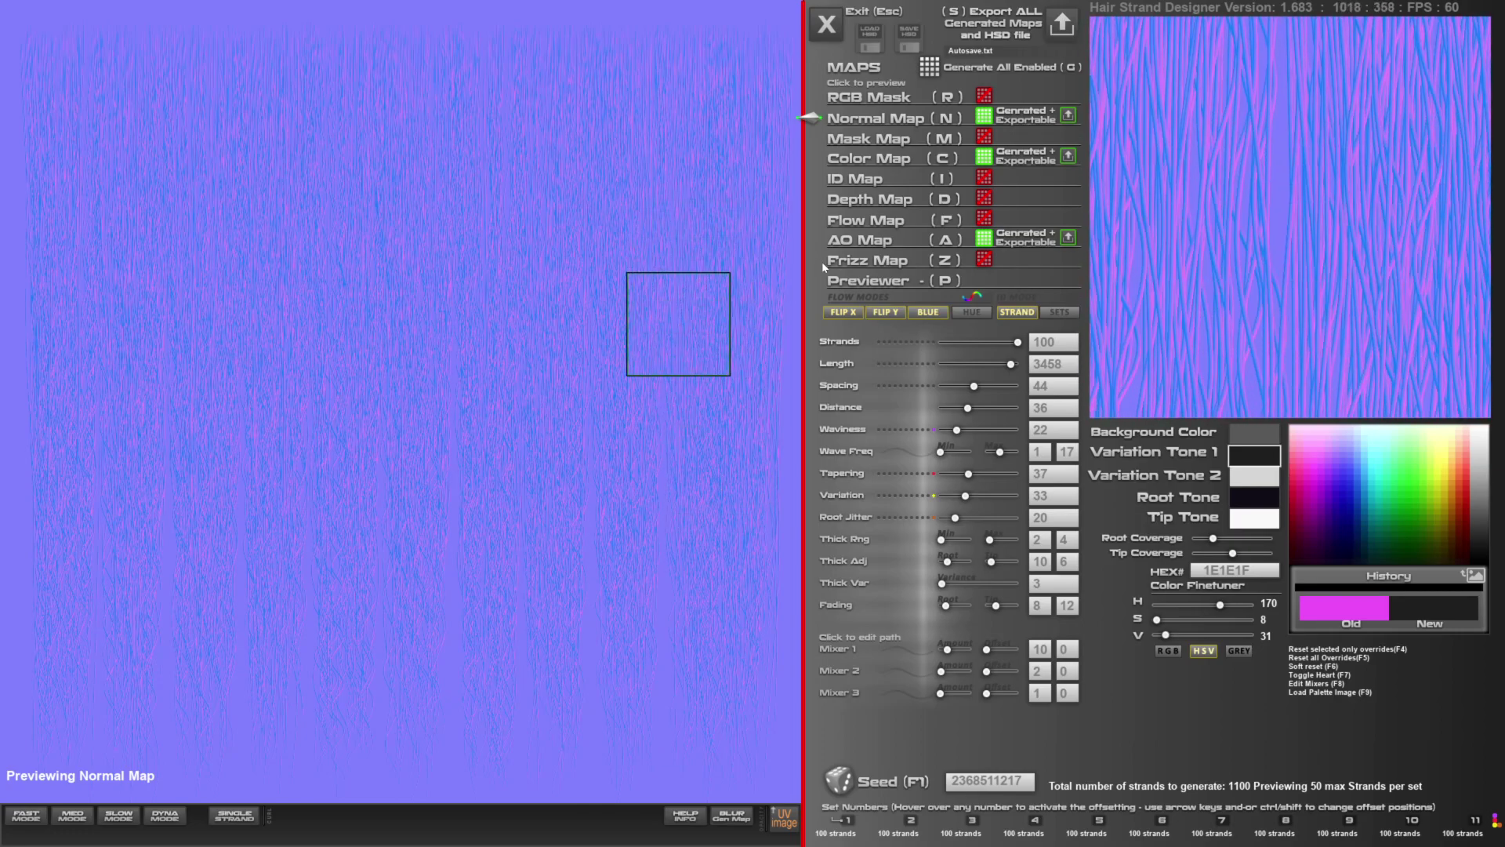
Export all generated maps and the HSD file to the Desktop with the project name TEMP2
left_click(1060, 24)
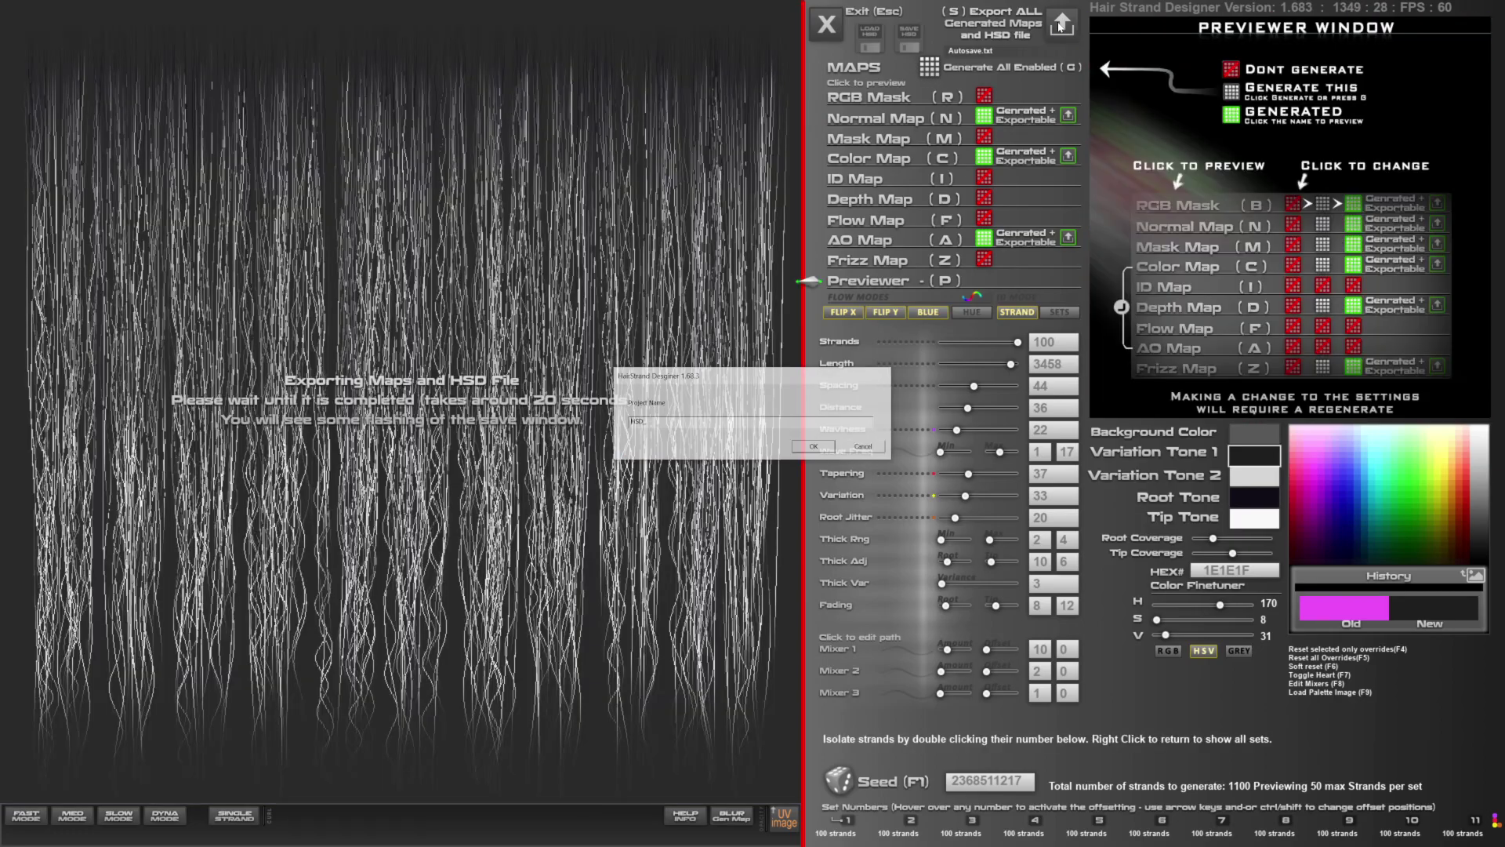
type("TEMP")
key("Return")
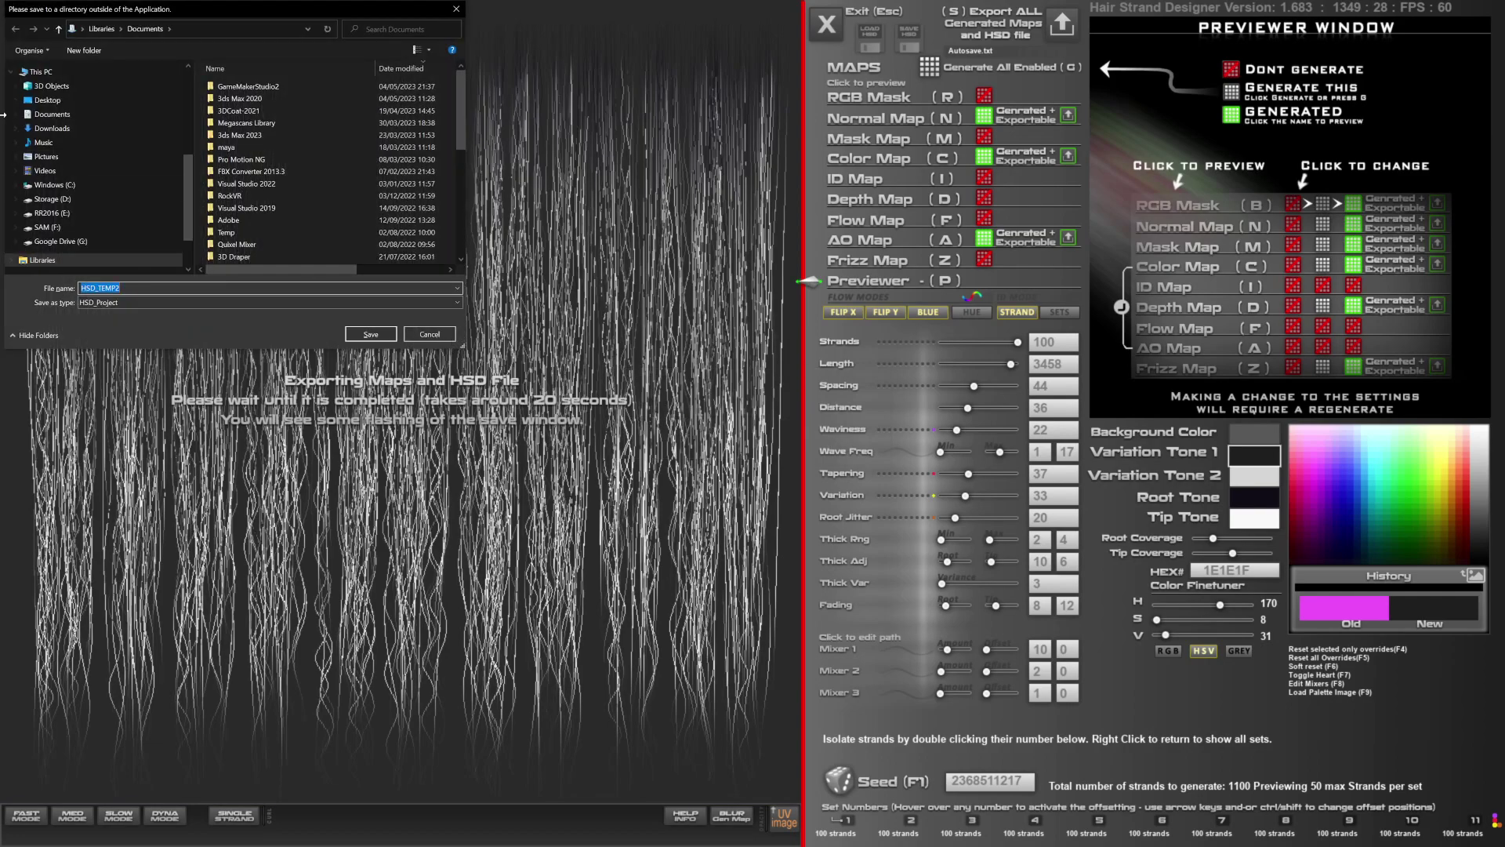
left_click(48, 101)
left_click(366, 334)
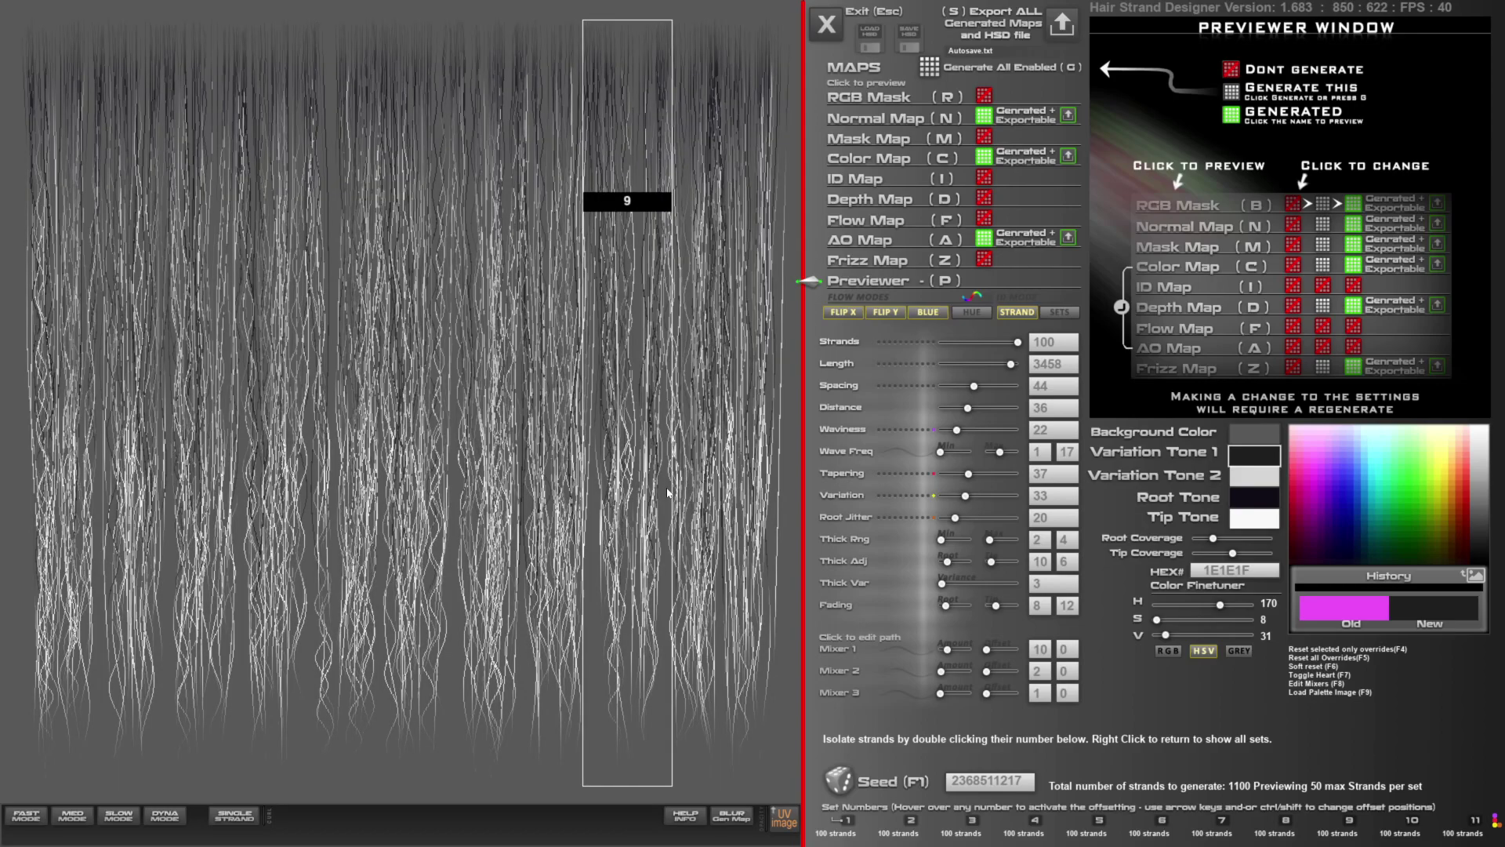
Switch to Photoshop and open HSD_TEMP2_Normal, HSD_TEMP2_Color and HSD_TEMP2_AO from the Desktop
key("alt+Tab")
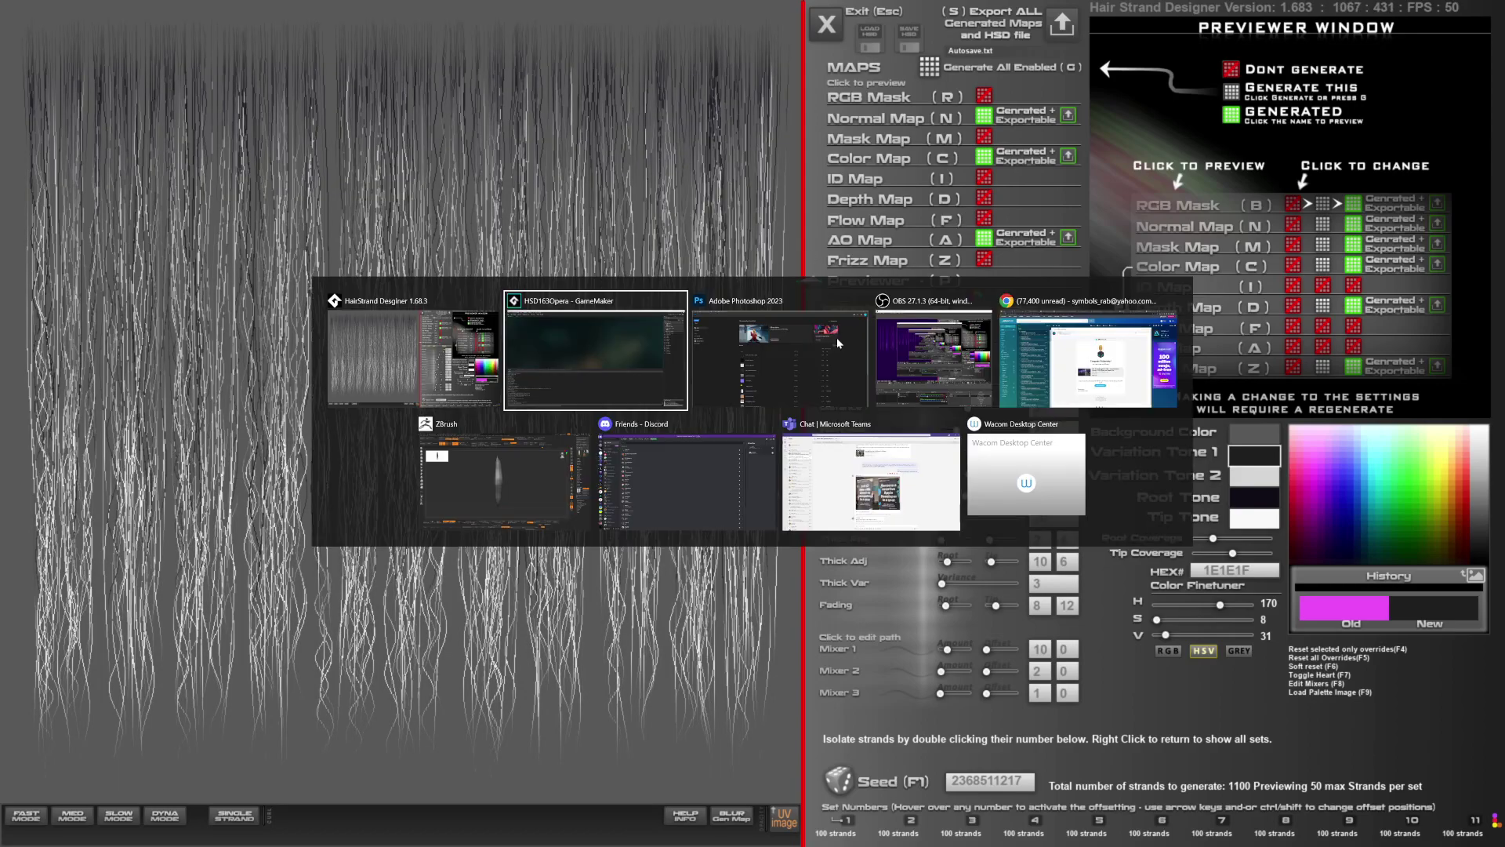
left_click(836, 337)
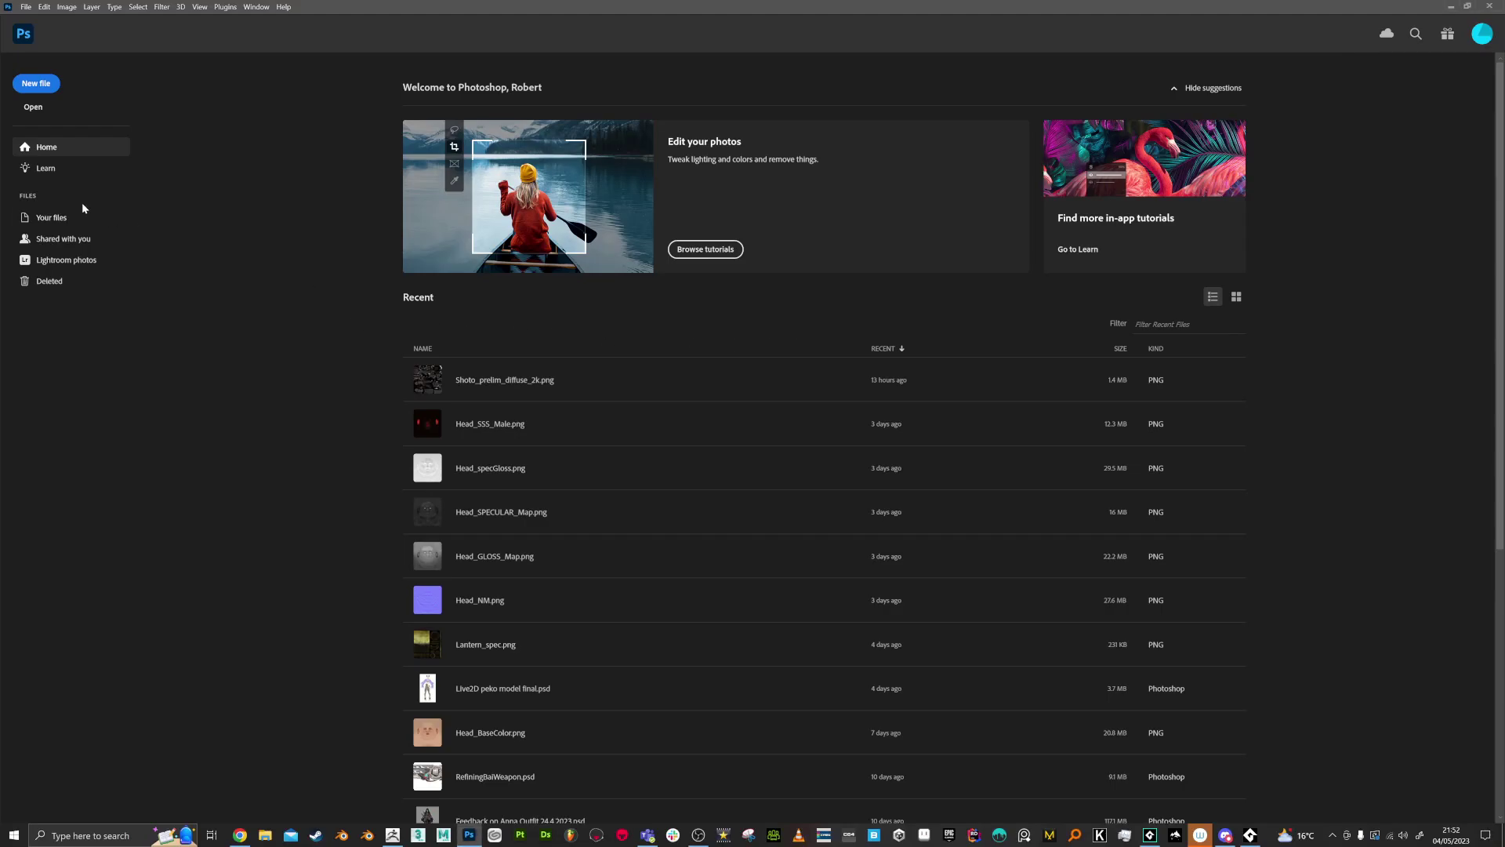
left_click(35, 106)
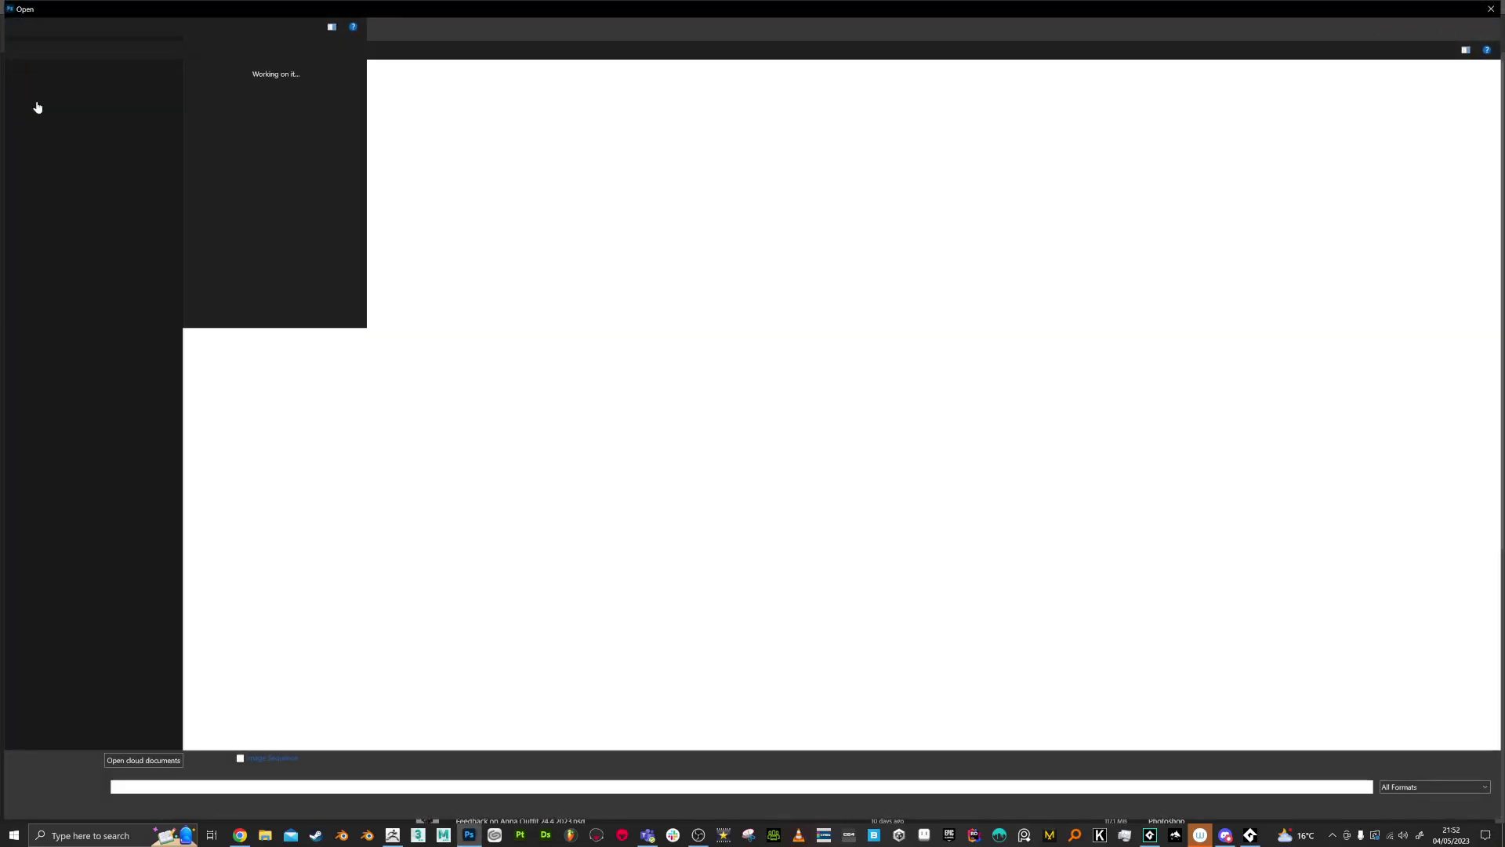
left_click(62, 92)
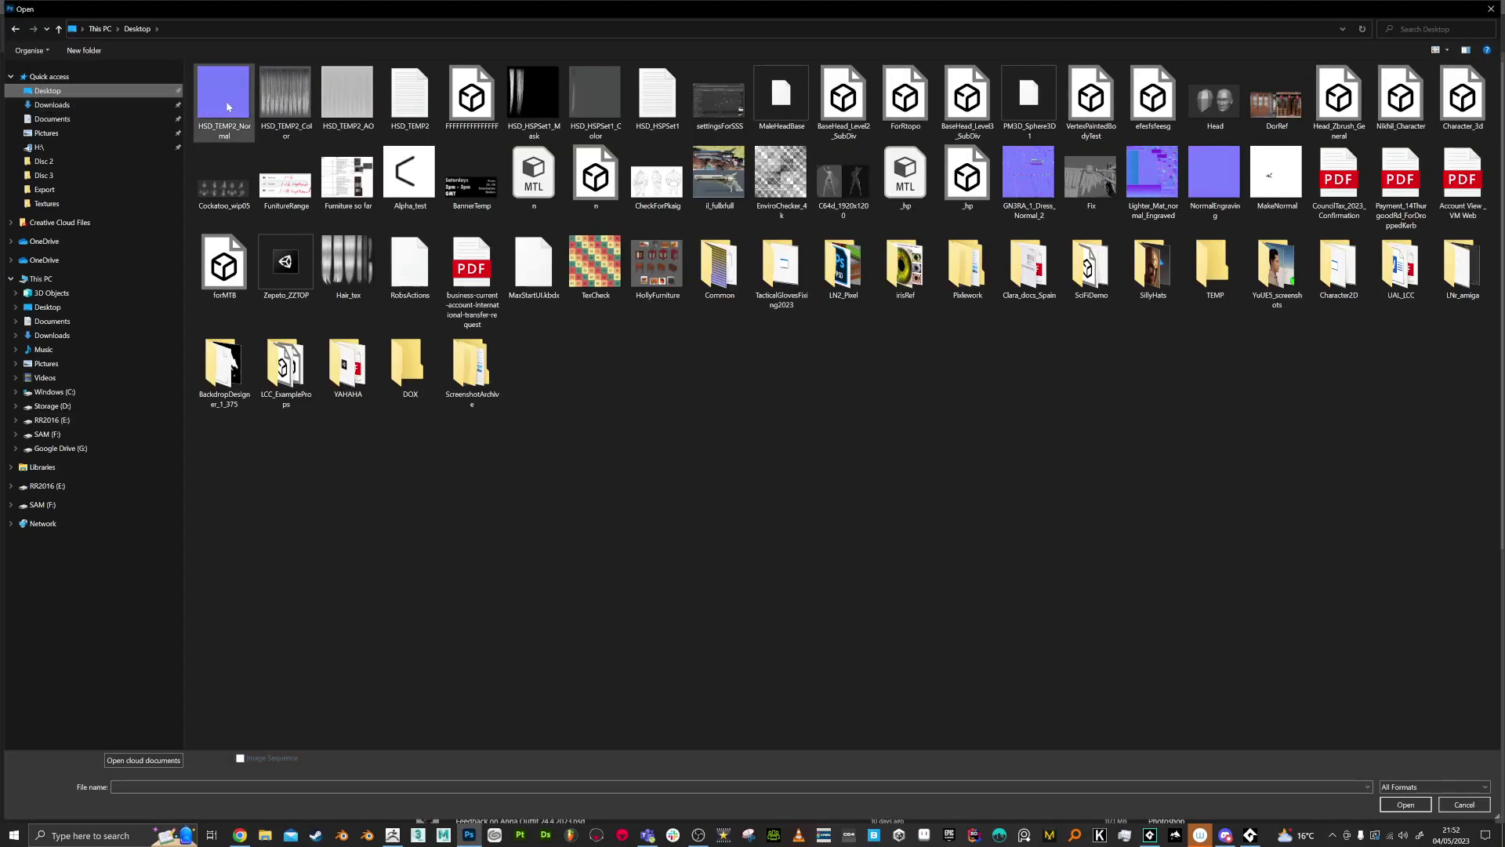
left_click(219, 102)
left_click(335, 108, "shift")
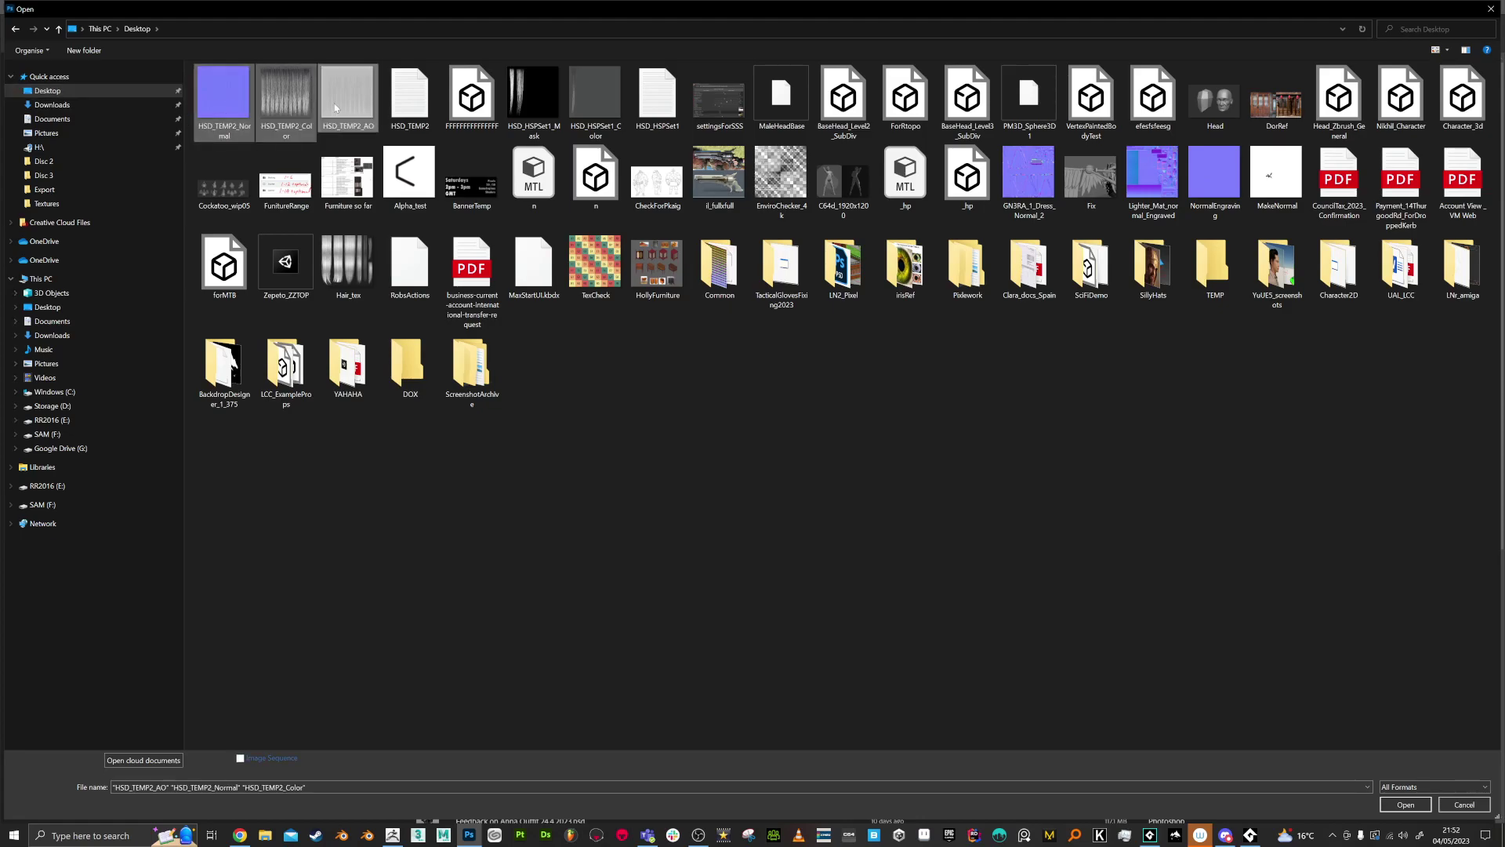
left_click(1418, 805)
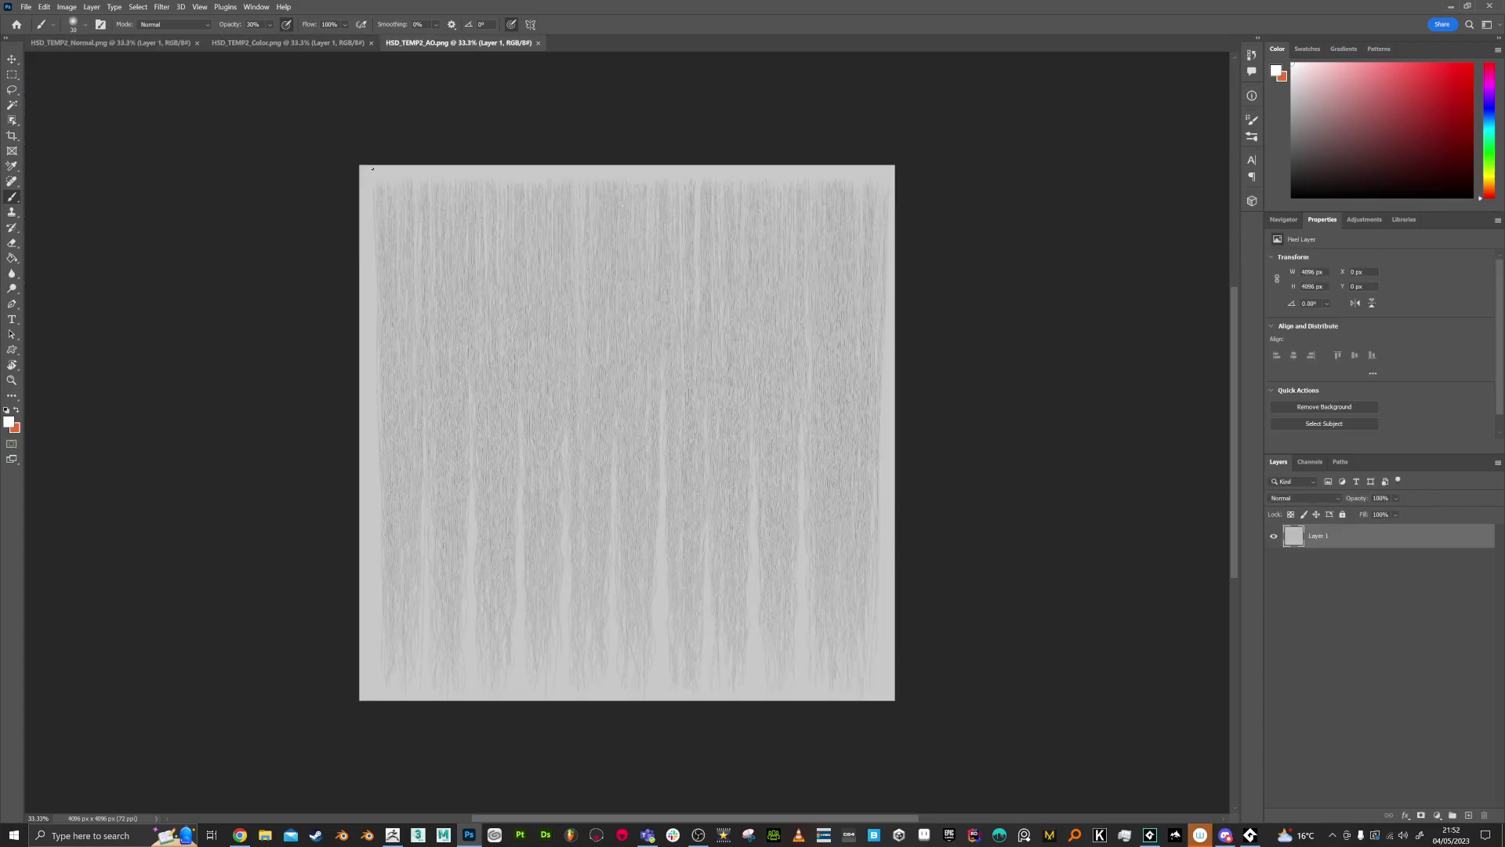
Paste the AO map into the HSD_TEMP2_Color document as a new layer above the color map
left_click(110, 43)
left_click(243, 43)
key("ctrl+v")
scroll(595, 459, "up", 15, "alt")
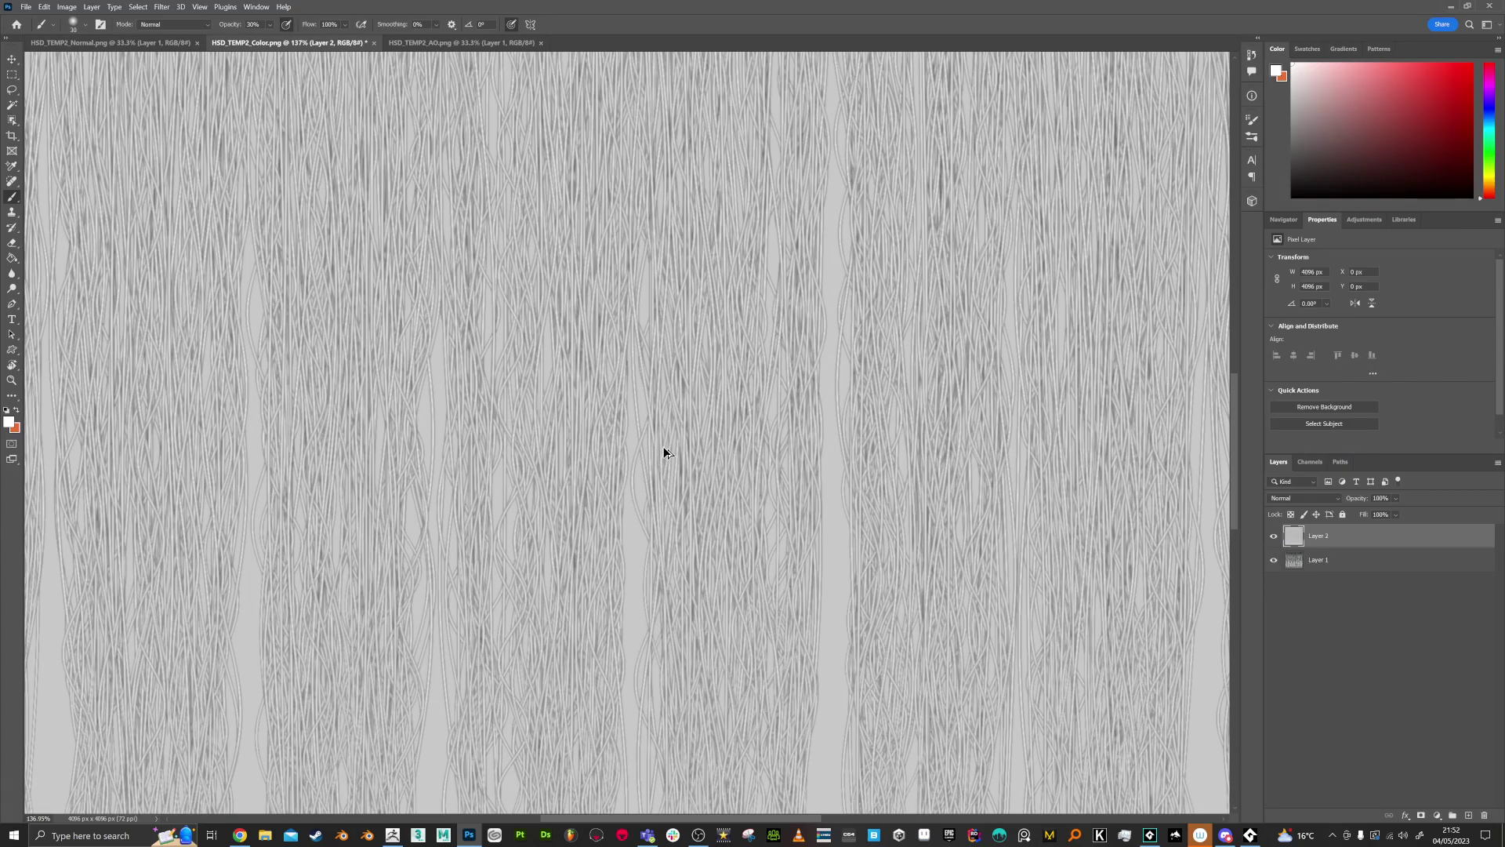
Set the AO layer's blend mode to Multiply and toggle its visibility to compare the effect
left_click(1308, 500)
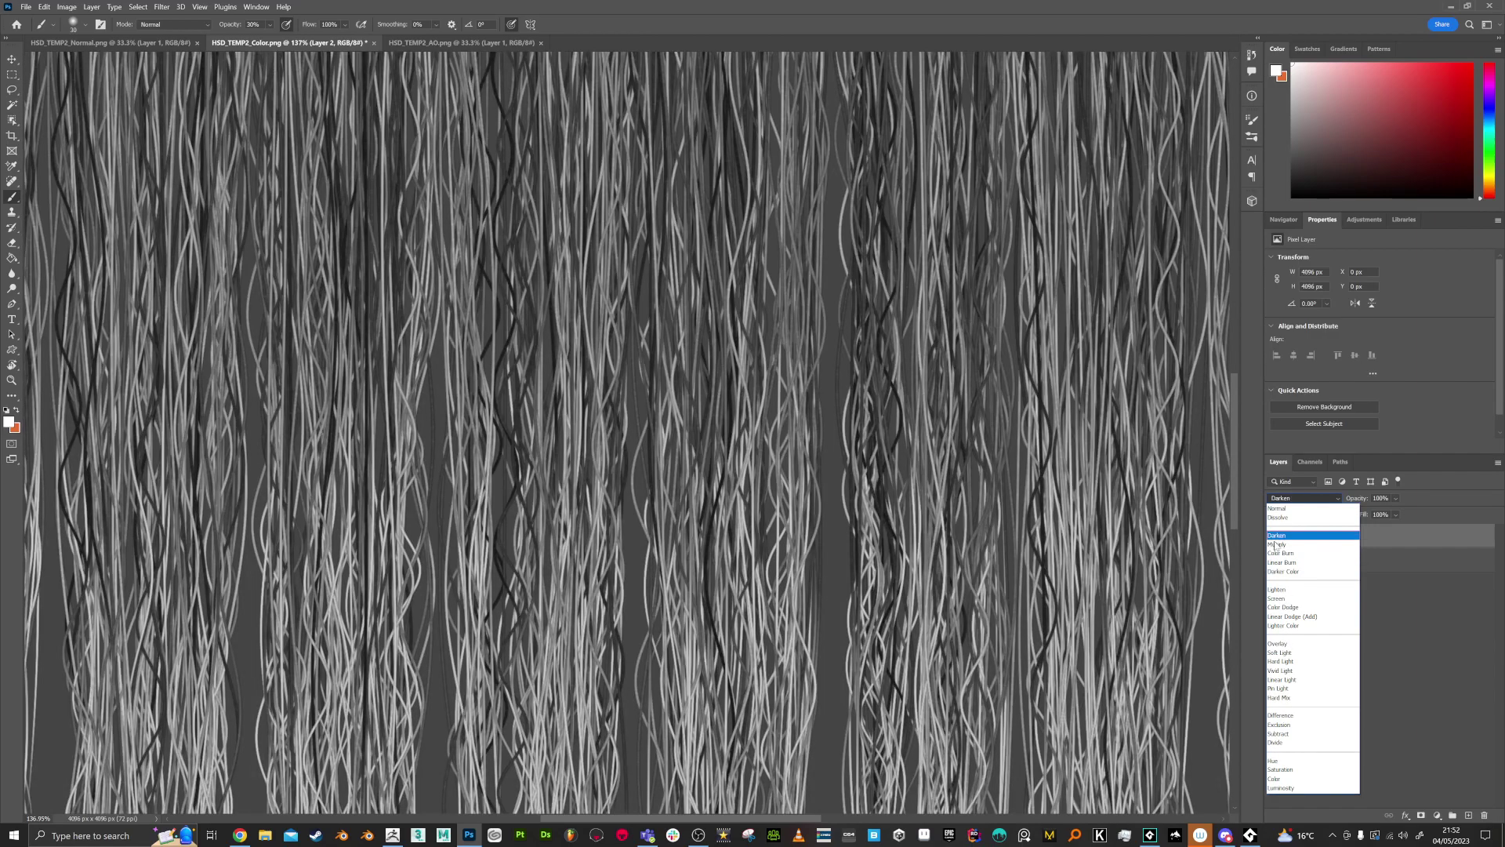
left_click(1277, 544)
left_click(1273, 537)
left_click(1273, 537)
Adjust the Levels of the AO layer, setting the input black point to 90 and the white point to 206
scroll(908, 446, "up", 3, "alt")
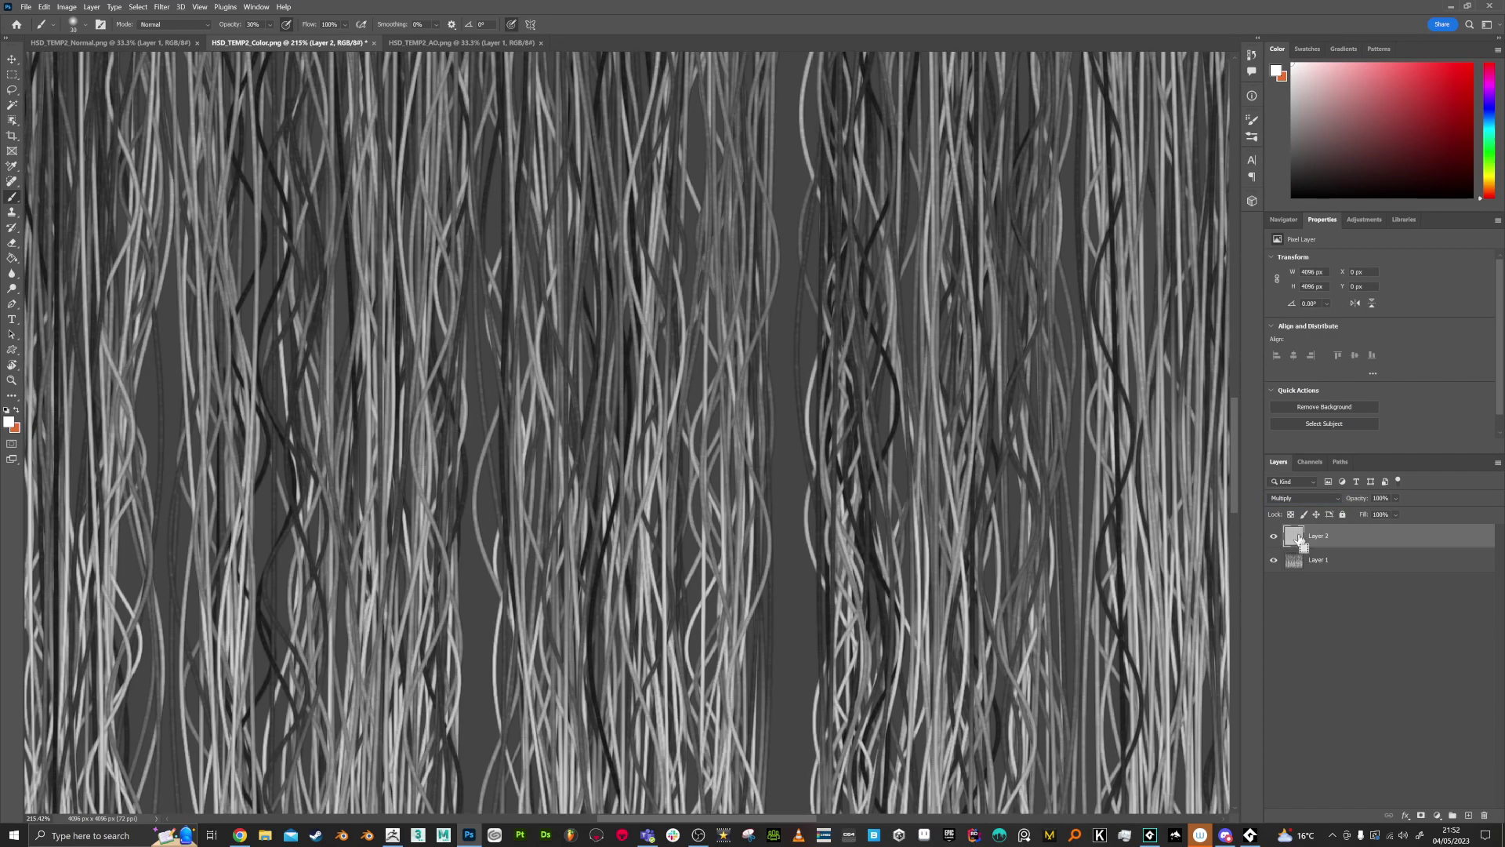
key("ctrl+l")
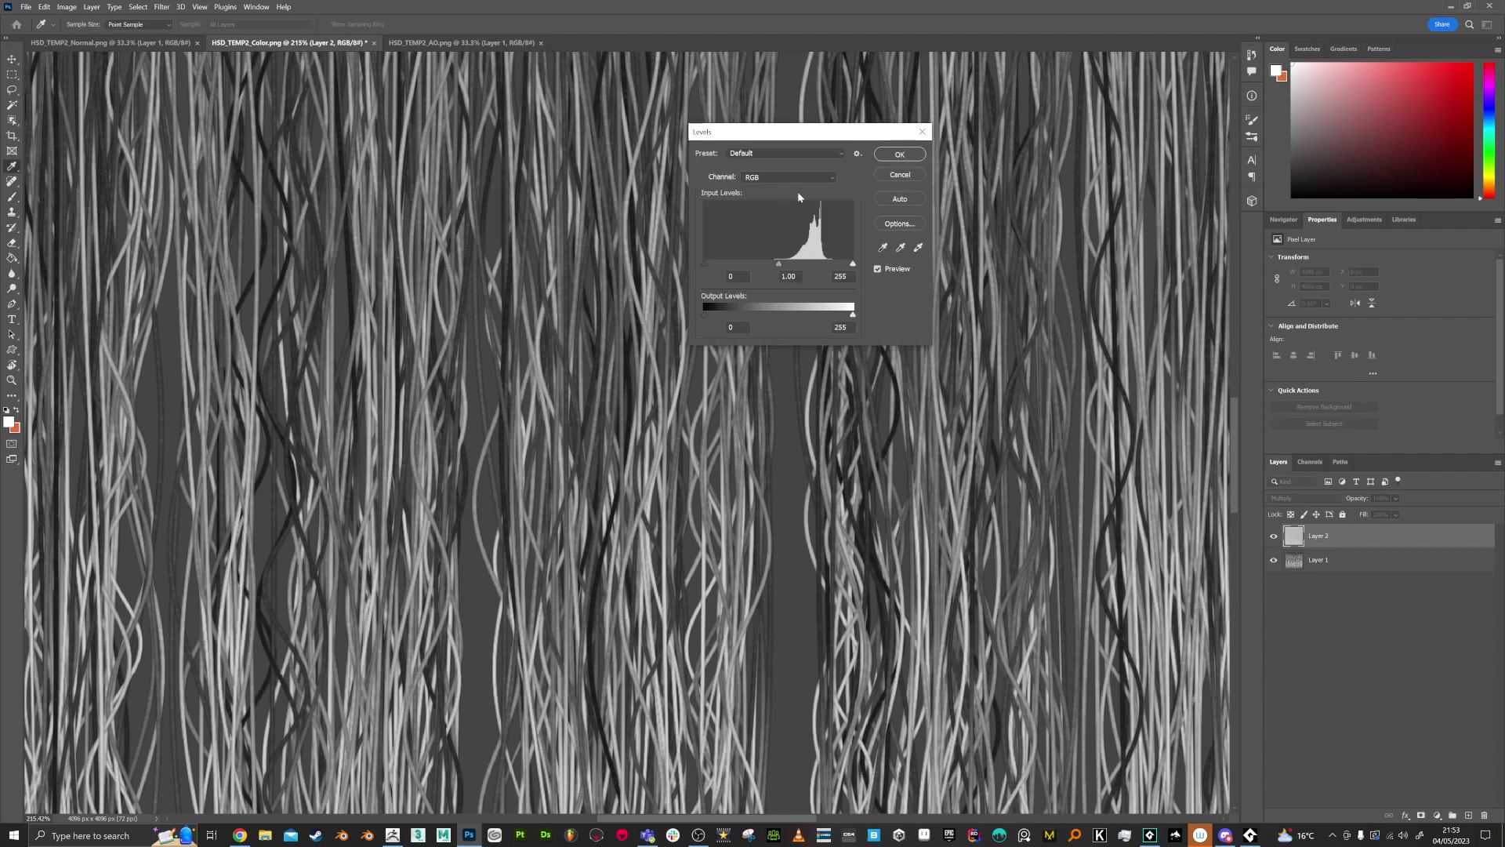
left_click_drag(854, 264, 826, 262)
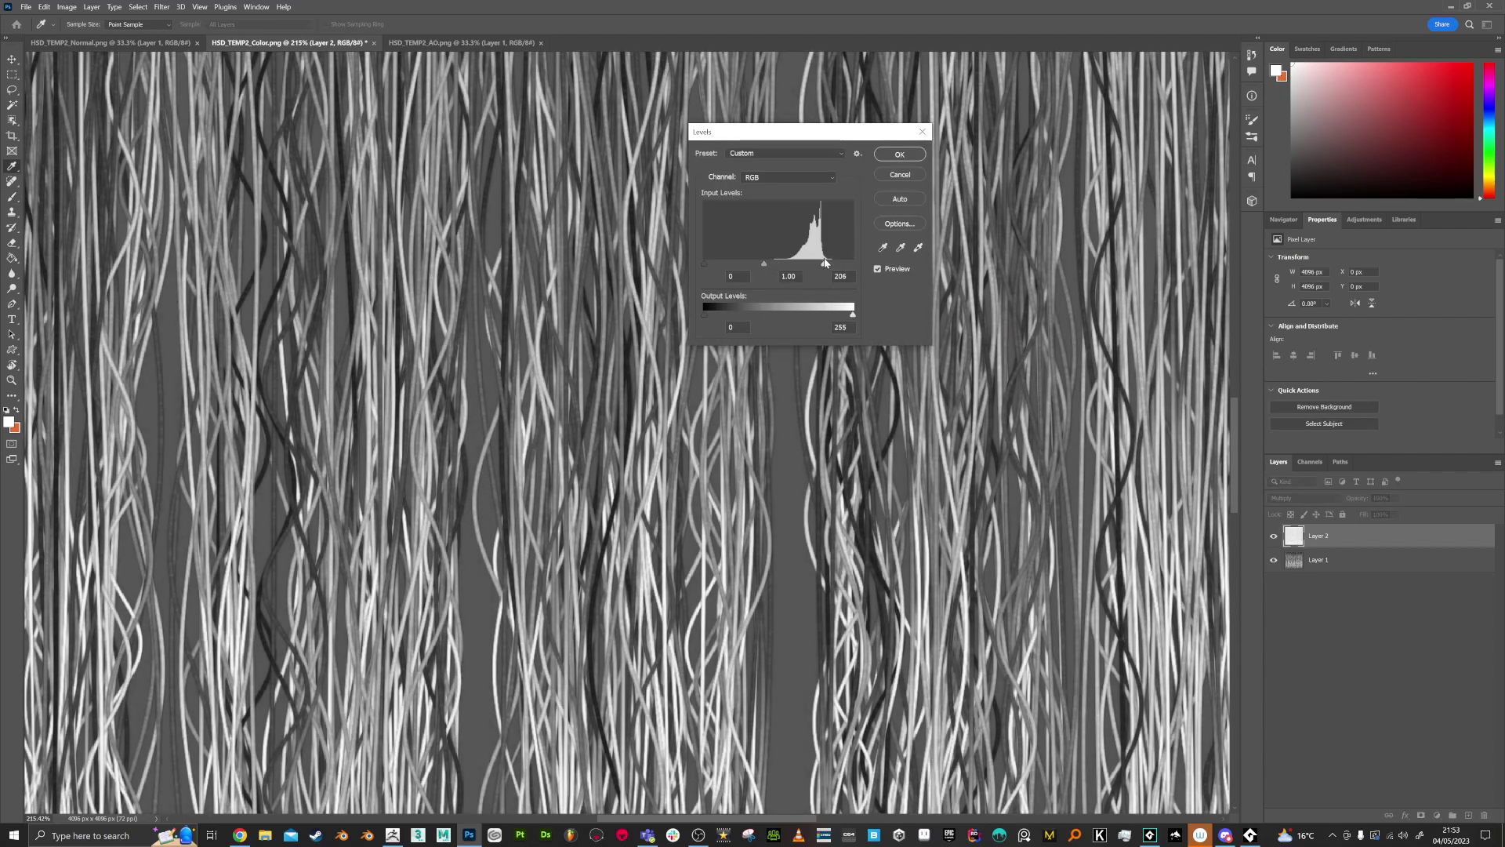
left_click_drag(732, 270, 758, 270)
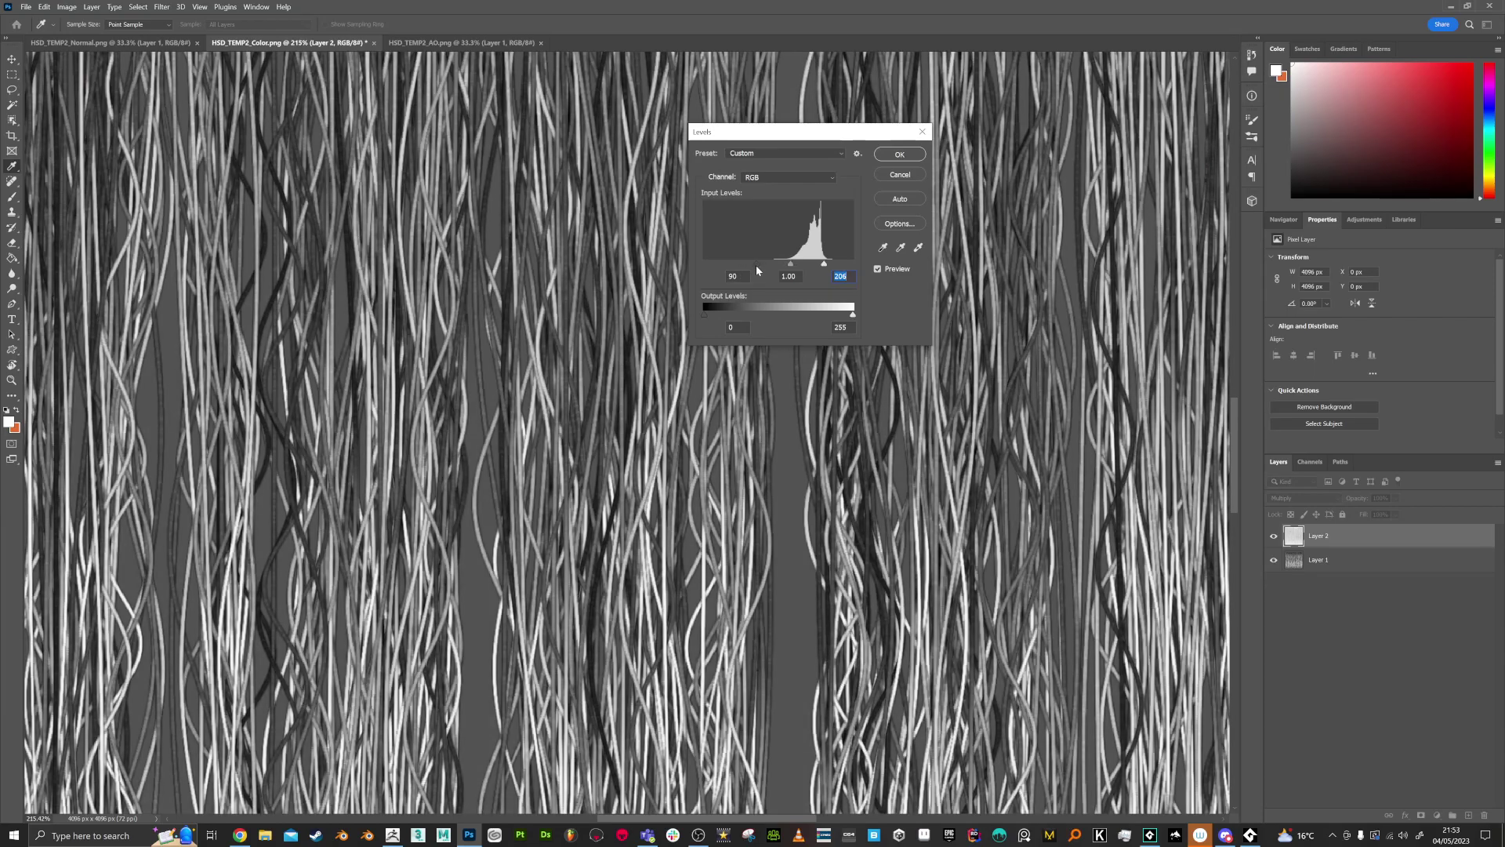
left_click(900, 154)
Soften the AO layer with a Gaussian Blur of about 0.9 pixels radius
left_click(167, 6)
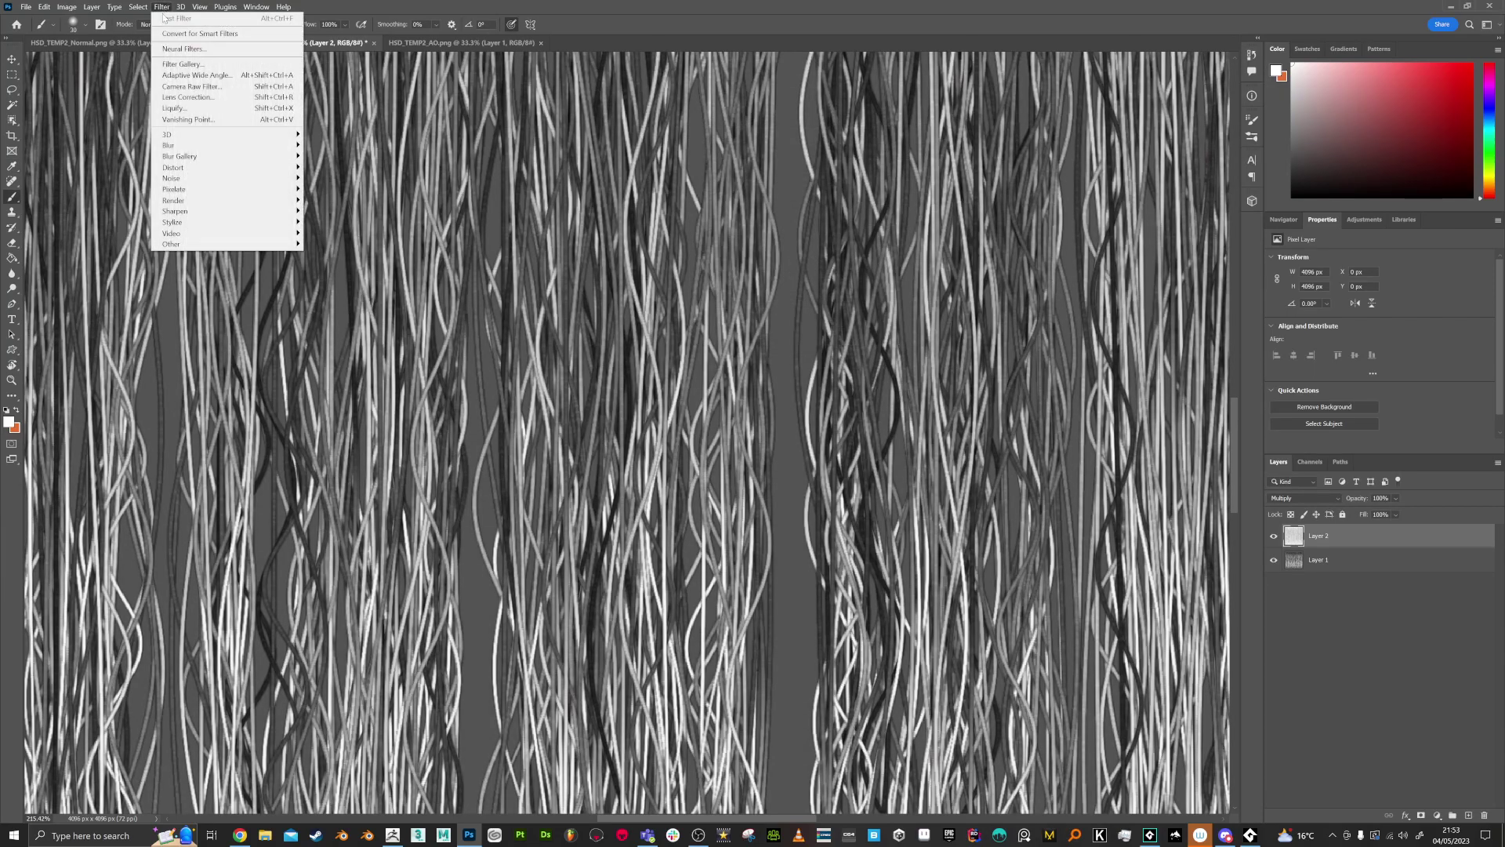
mouse_move(211, 145)
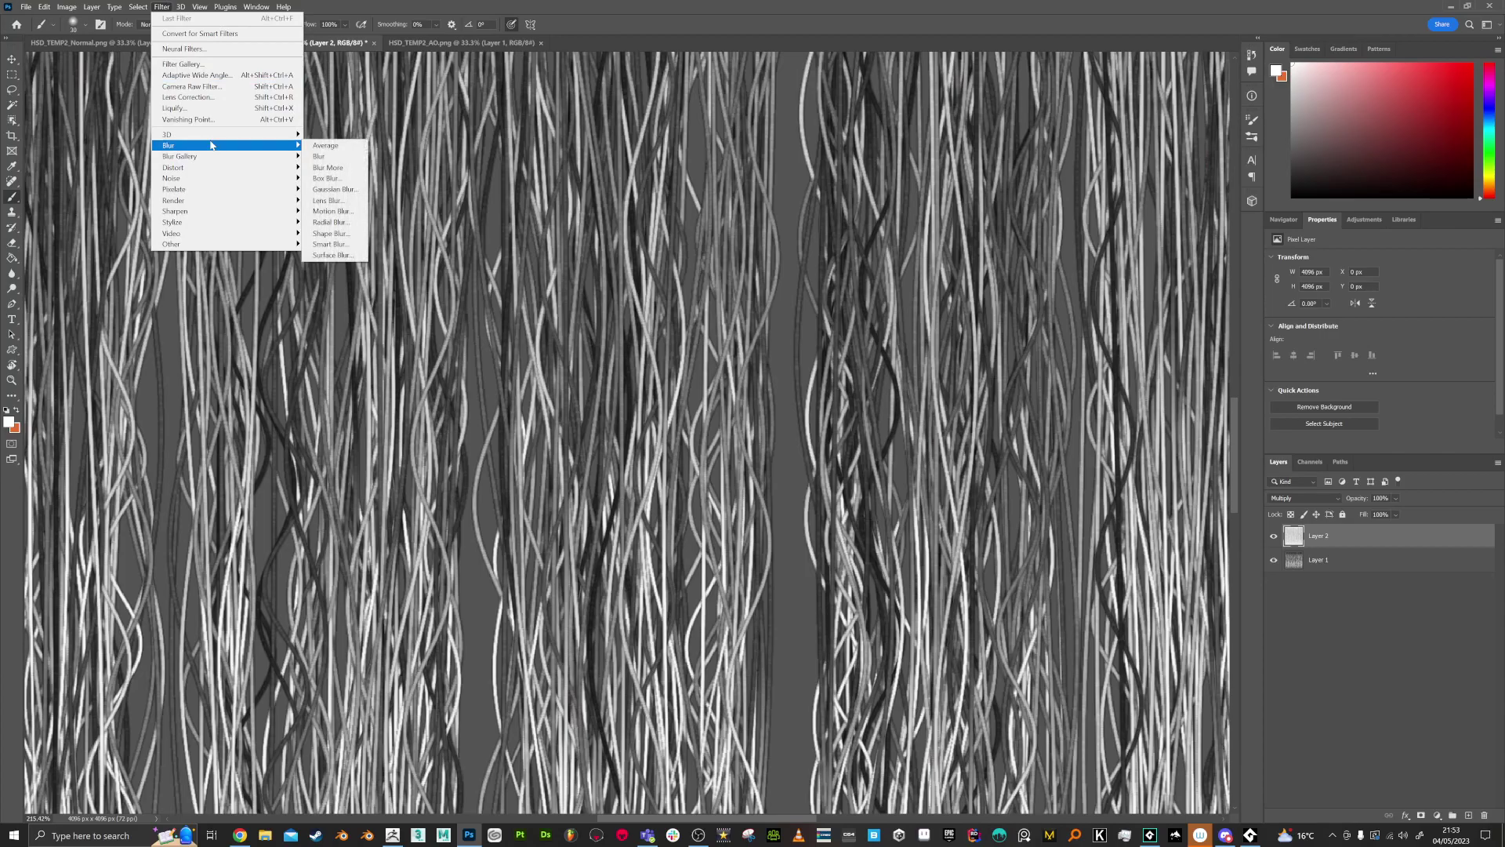
left_click(333, 189)
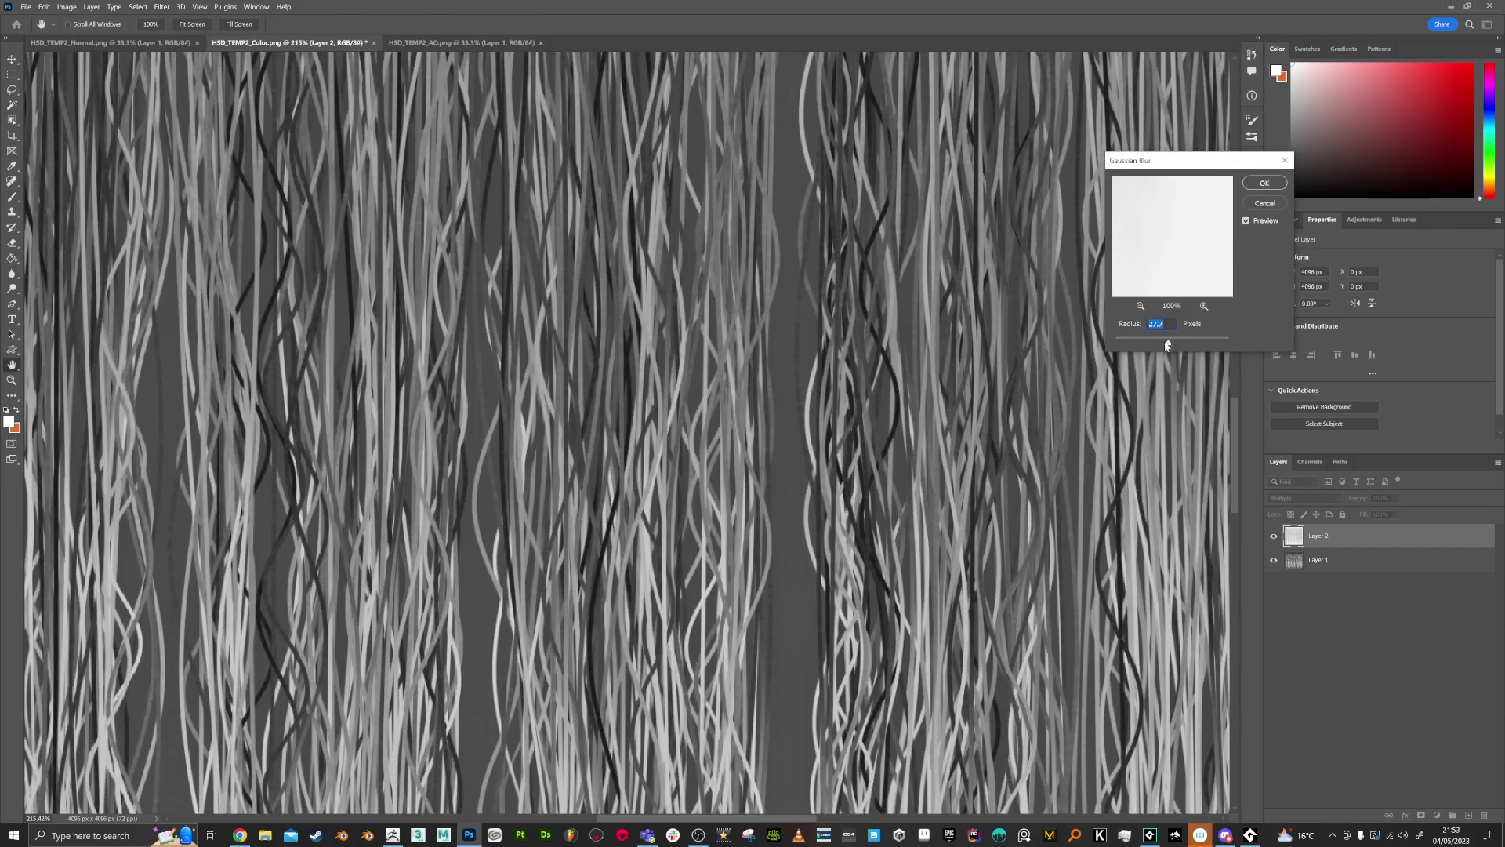
left_click_drag(1160, 343, 1146, 342)
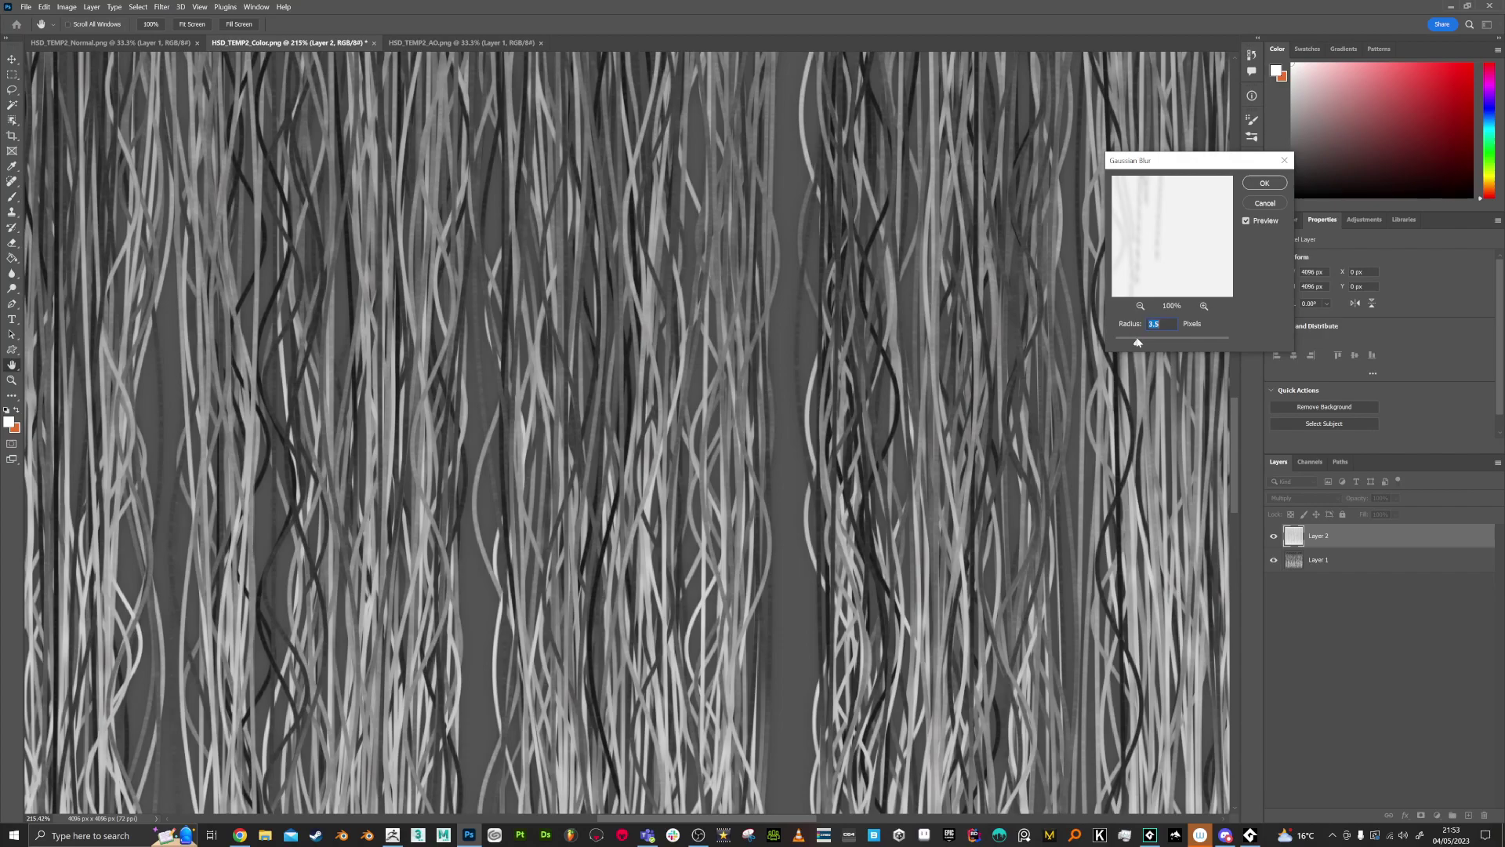
left_click_drag(1126, 337, 1121, 338)
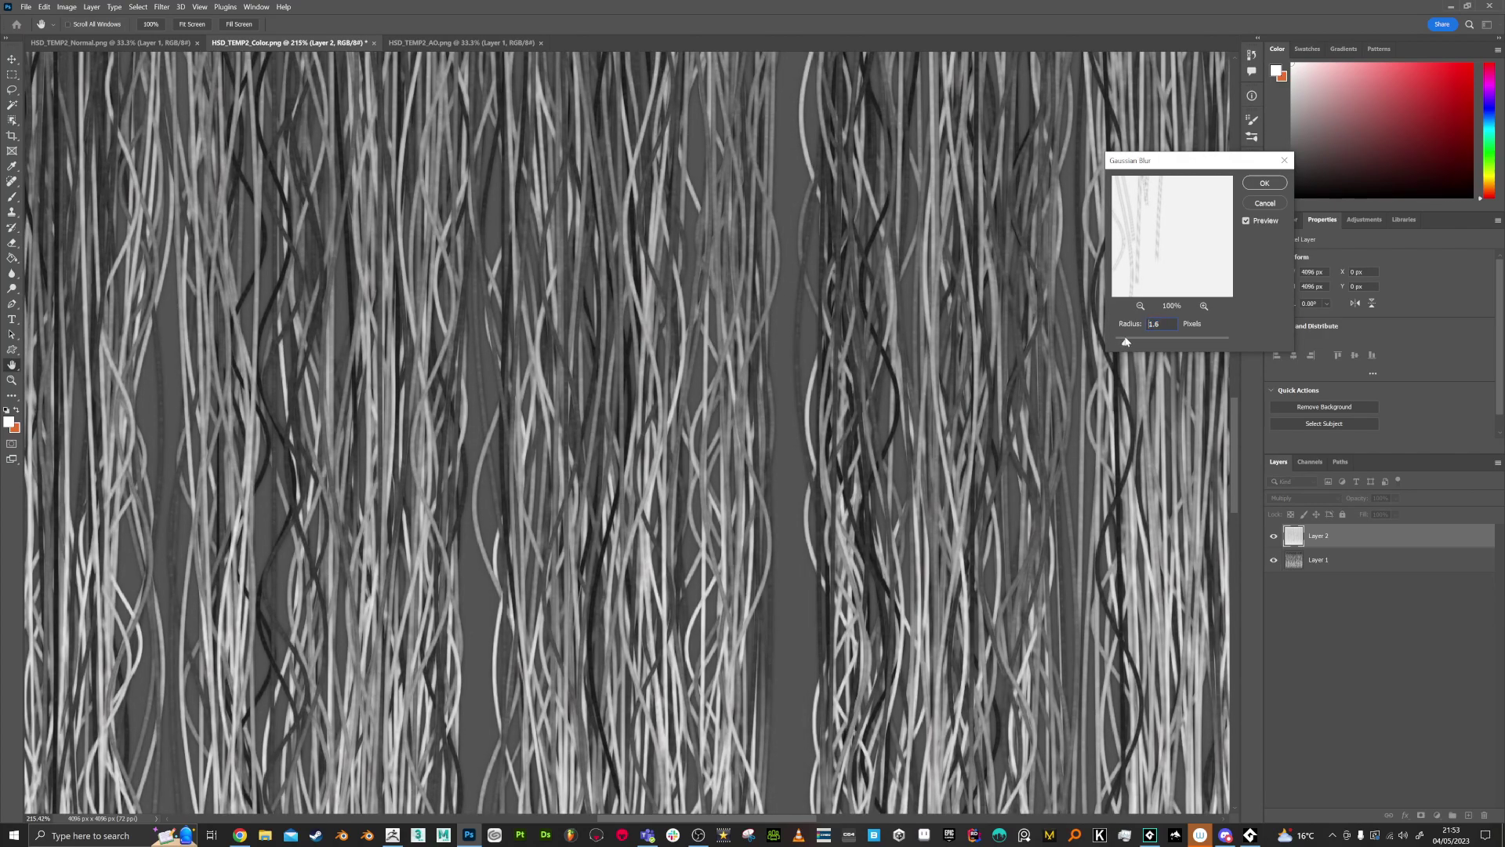
left_click_drag(1117, 342, 1120, 345)
left_click(1264, 183)
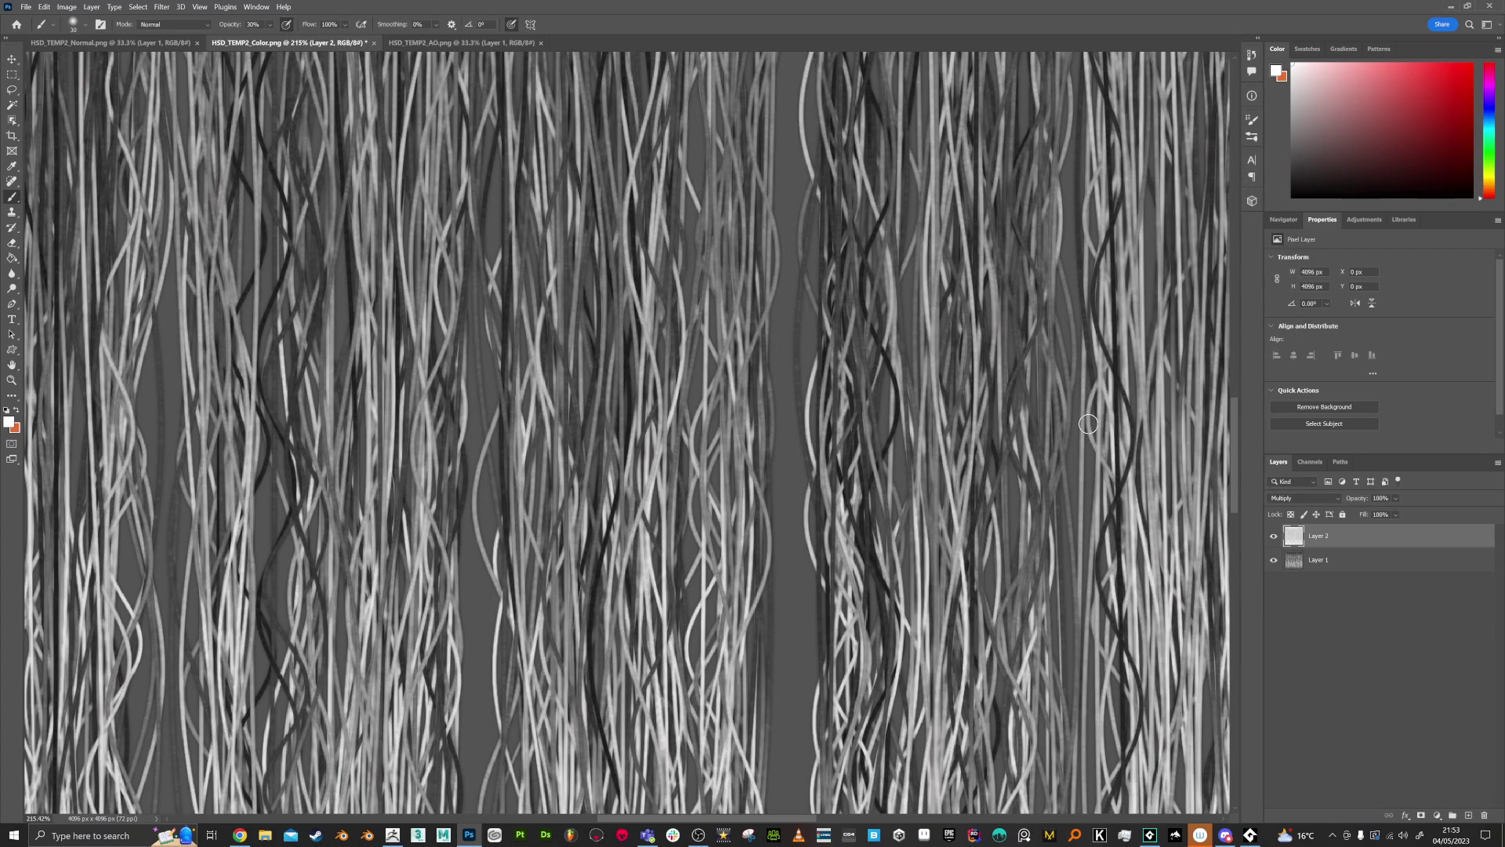
Copy the red channel of HSD_TEMP2_Normal and paste it into HSD_TEMP2_Color as a new layer above the AO layer
left_click(96, 44)
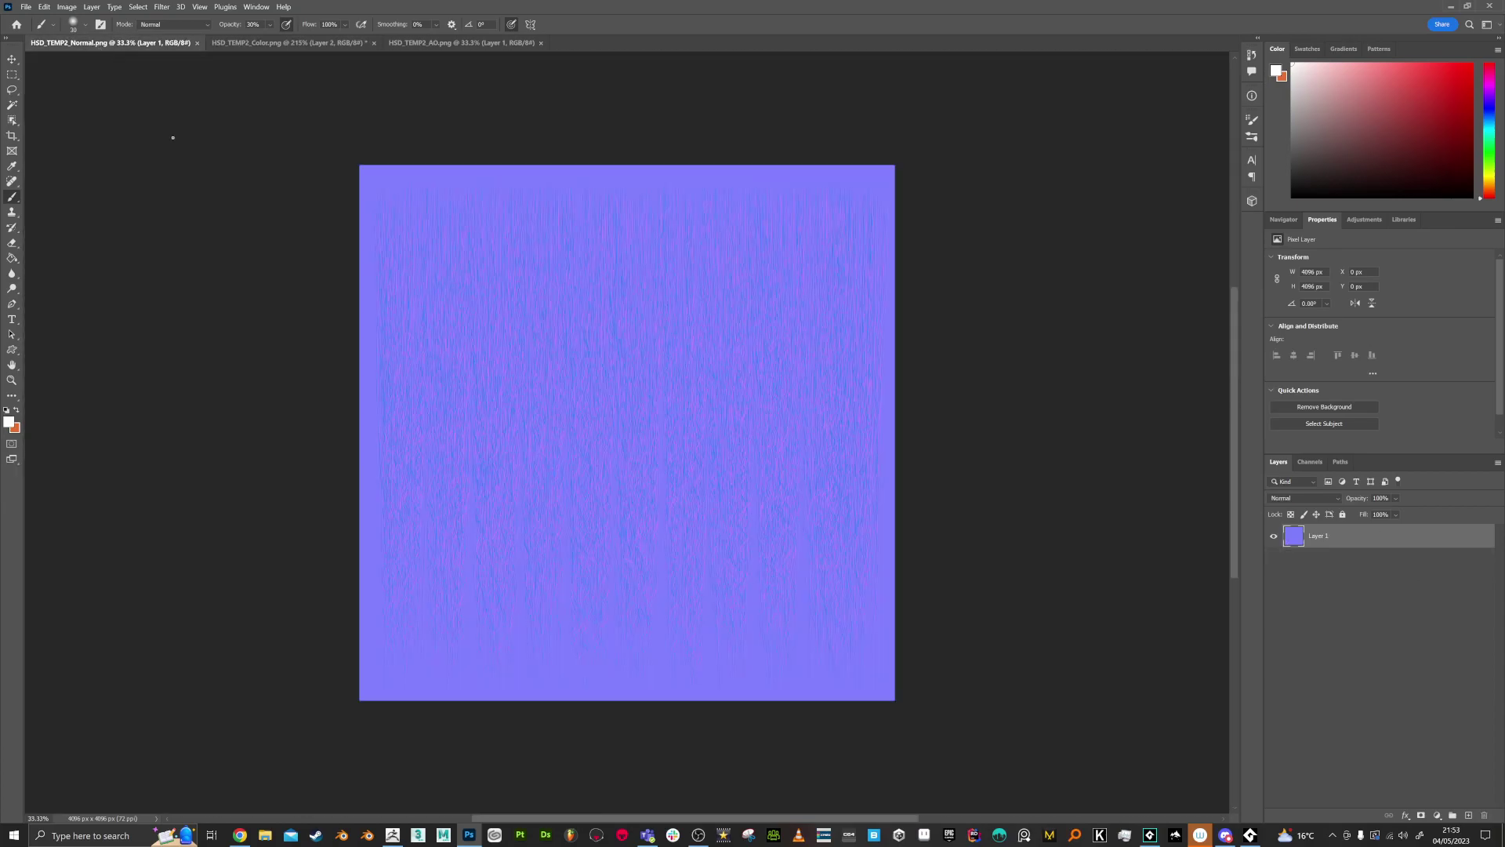
left_click(1320, 462)
left_click(1305, 507)
scroll(713, 511, "up", 5, "alt")
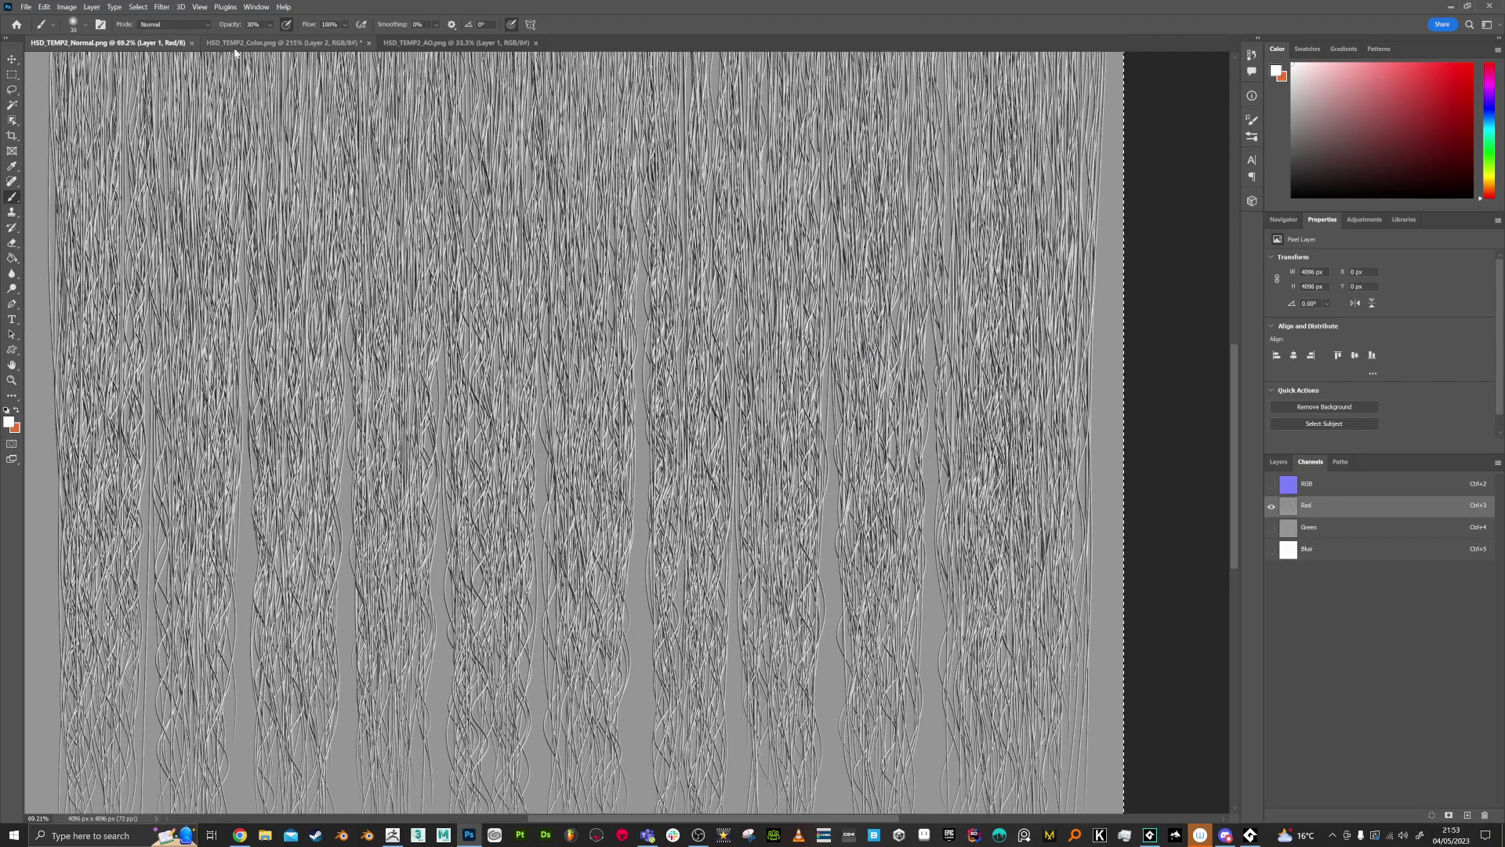
left_click(244, 44)
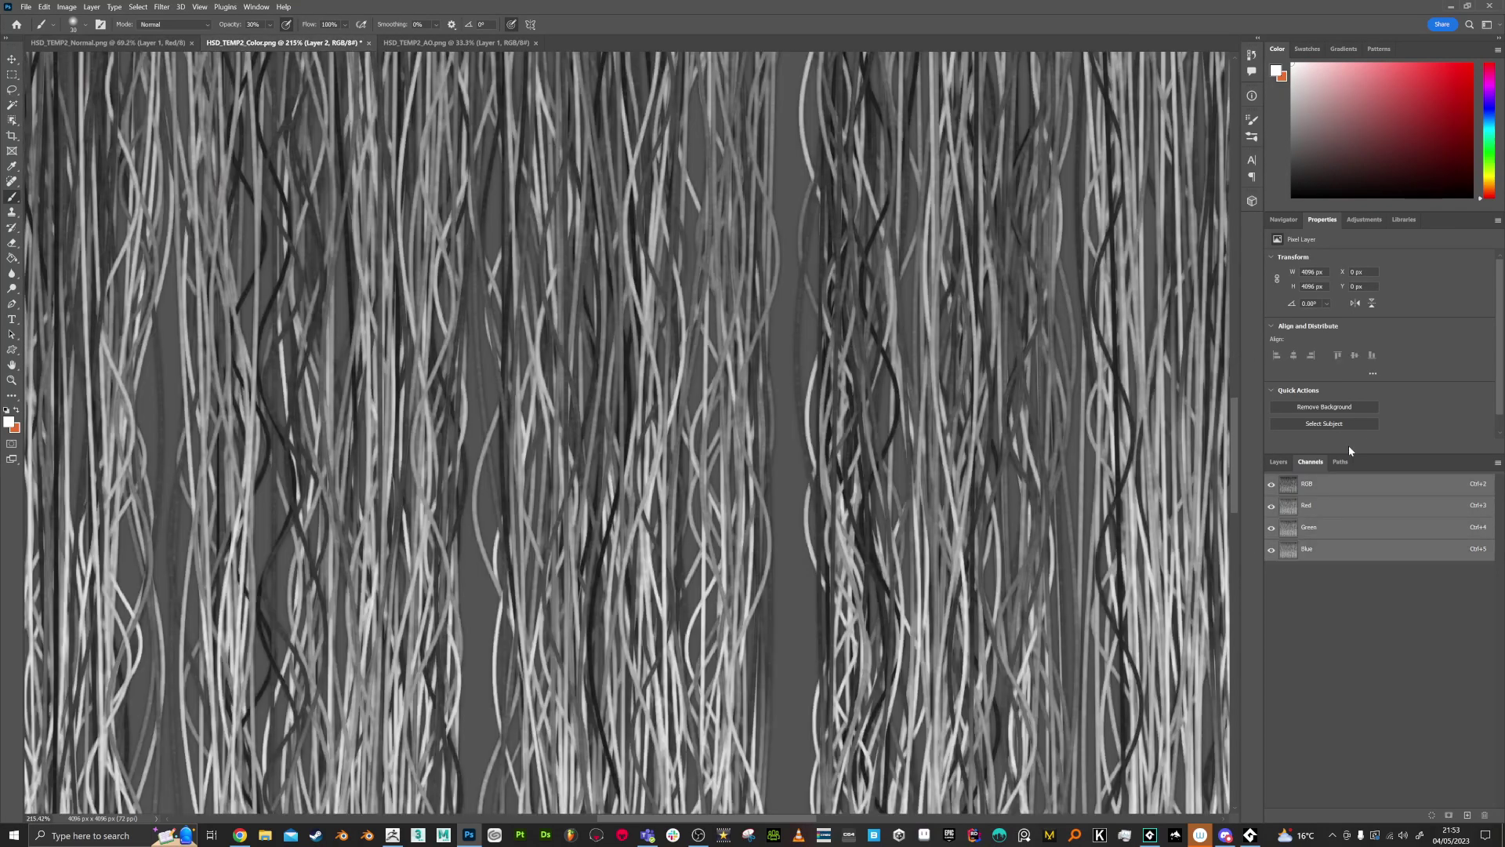
left_click(1278, 463)
key("ctrl+v")
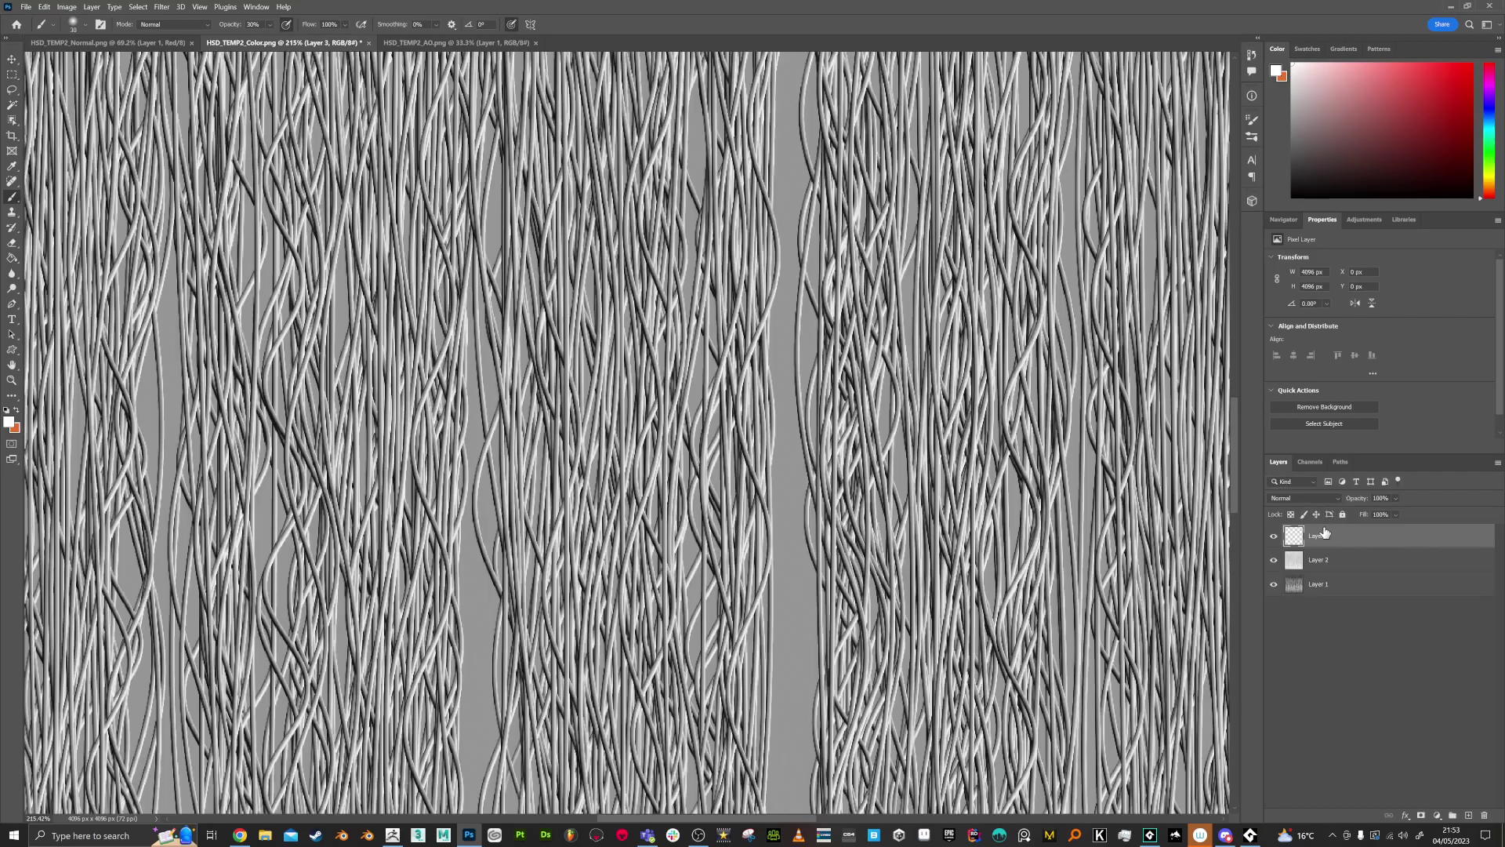
Set the pasted red-channel layer's blend mode to Overlay and apply a Gaussian Blur with a 0.9 pixel radius to it
left_click(1309, 497)
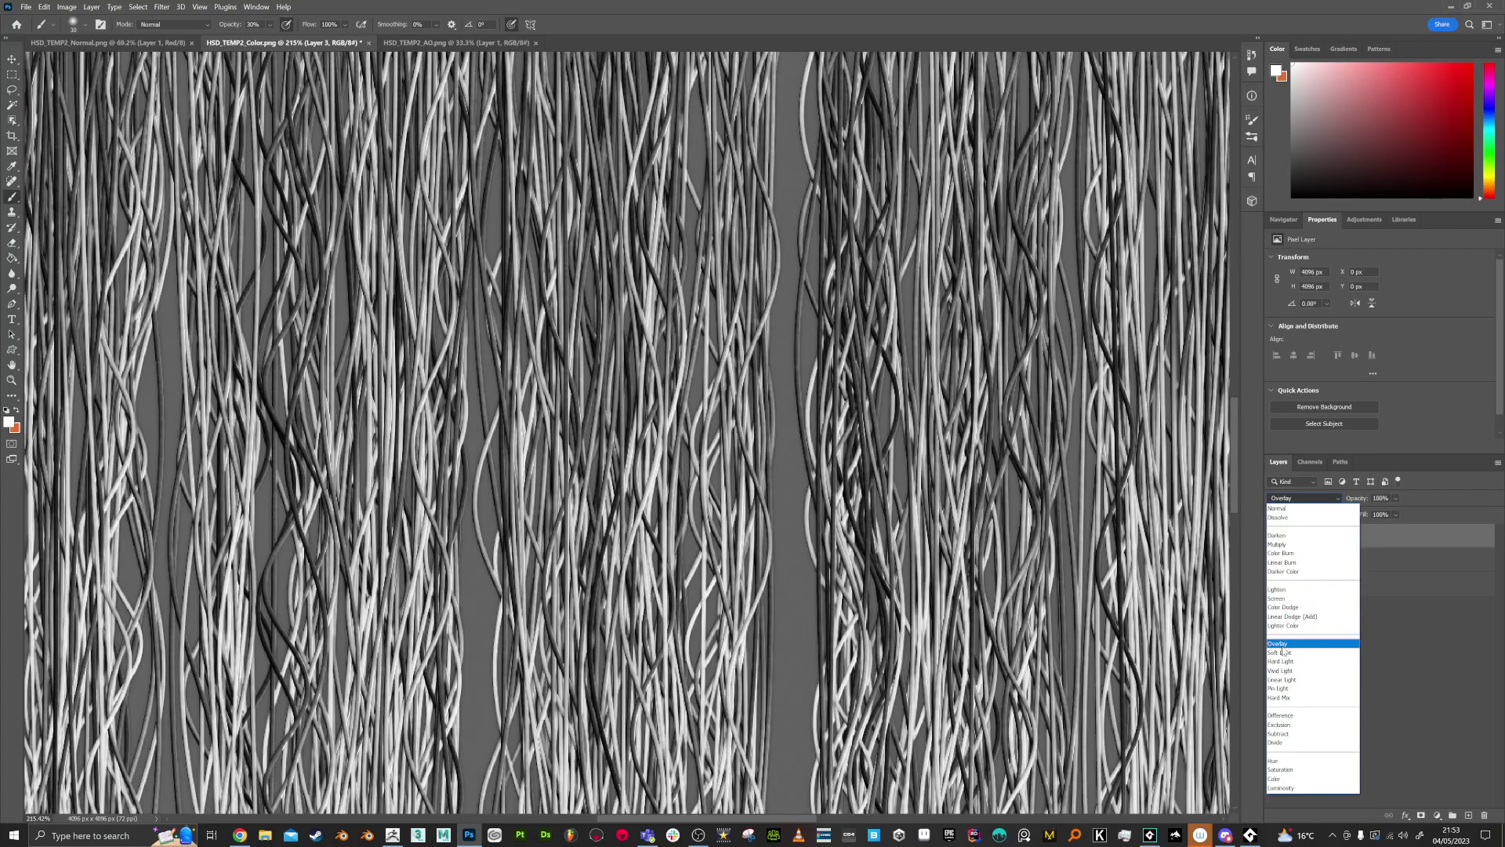
left_click(1281, 643)
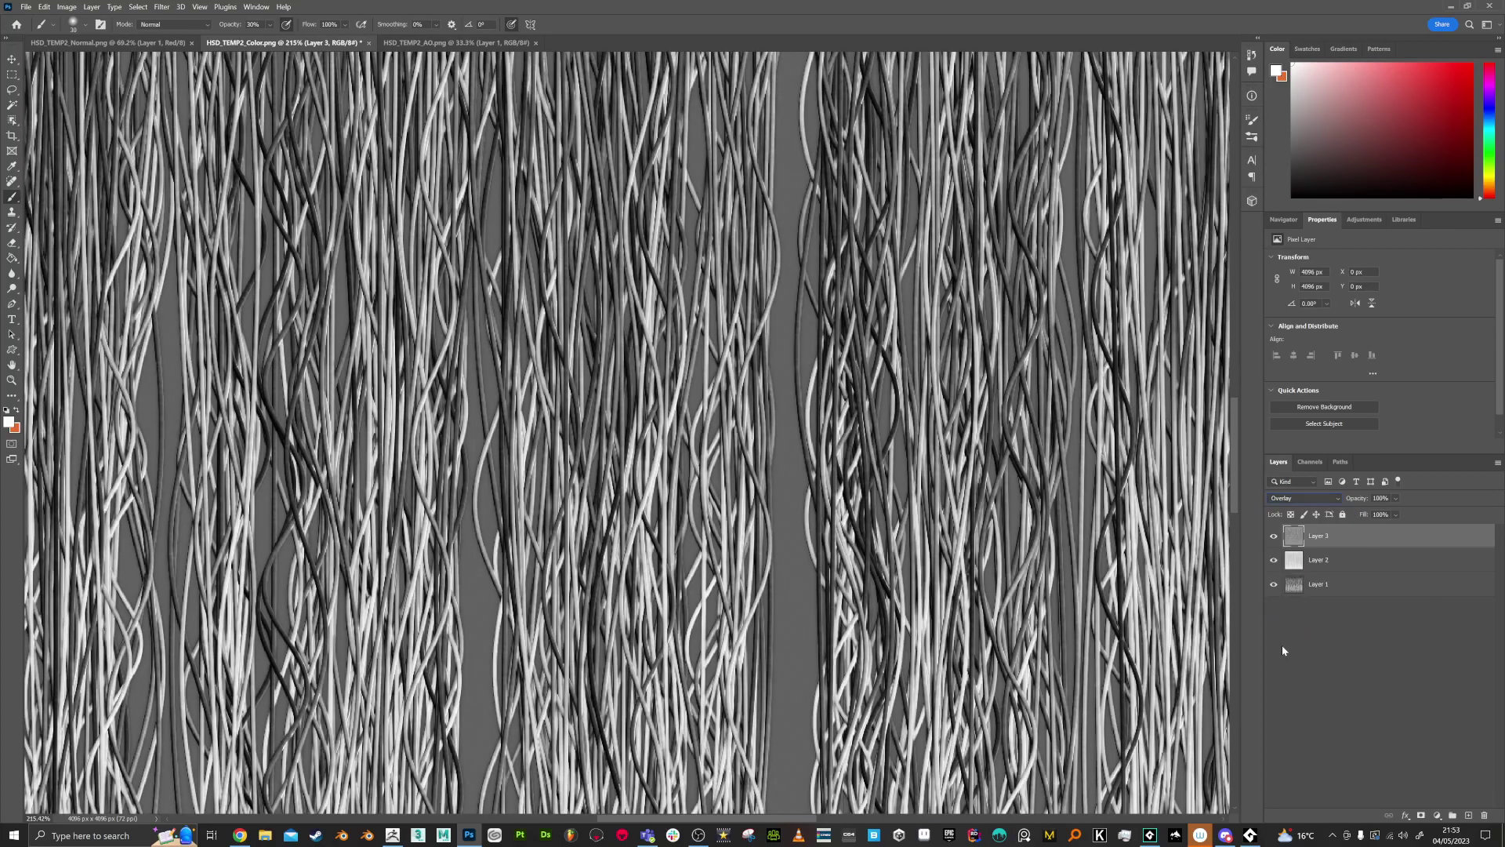
left_click(163, 10)
mouse_move(228, 146)
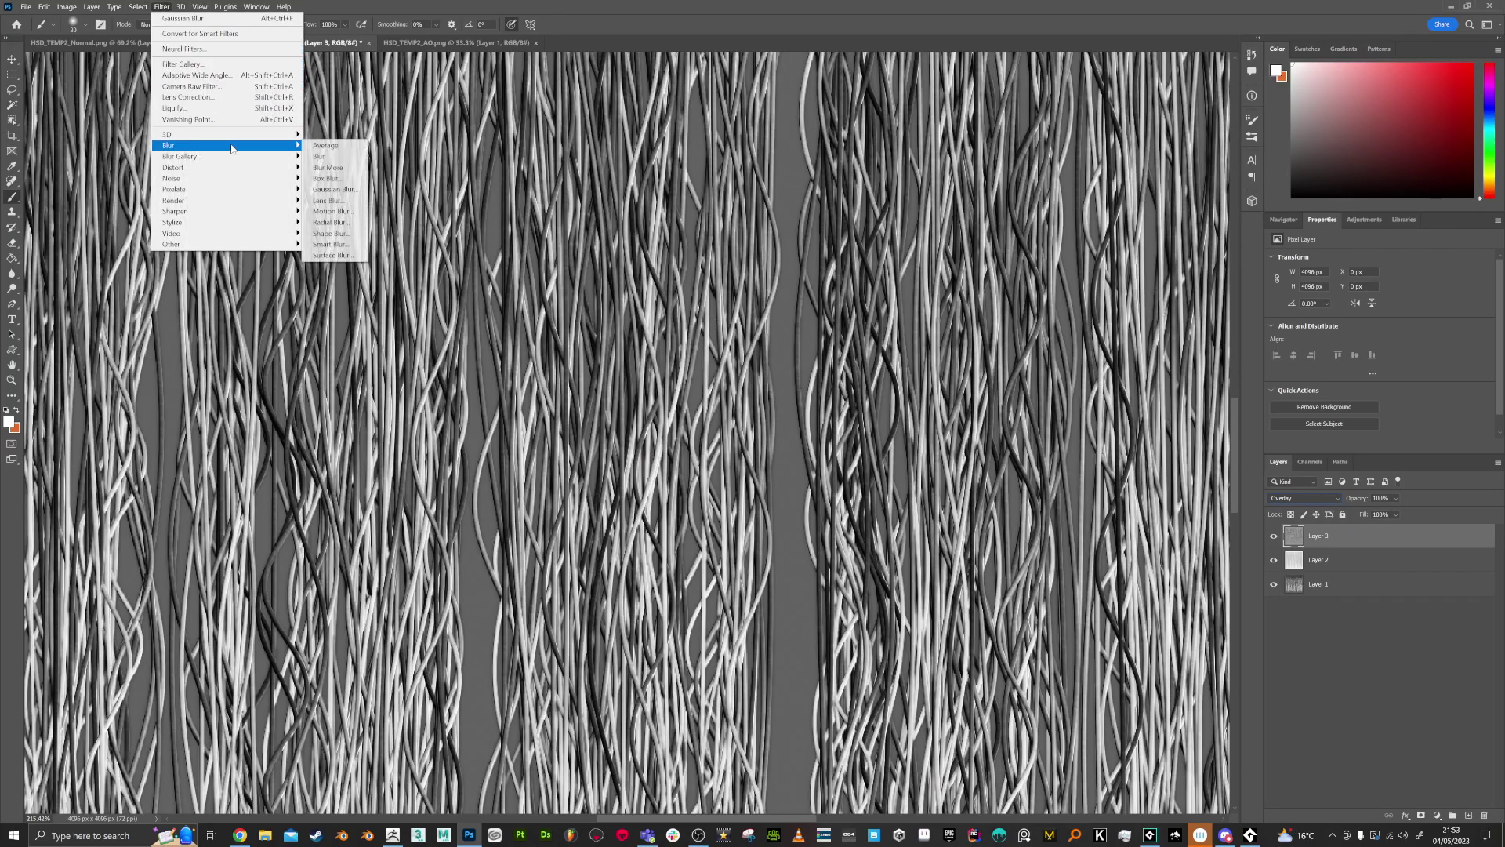
left_click(333, 190)
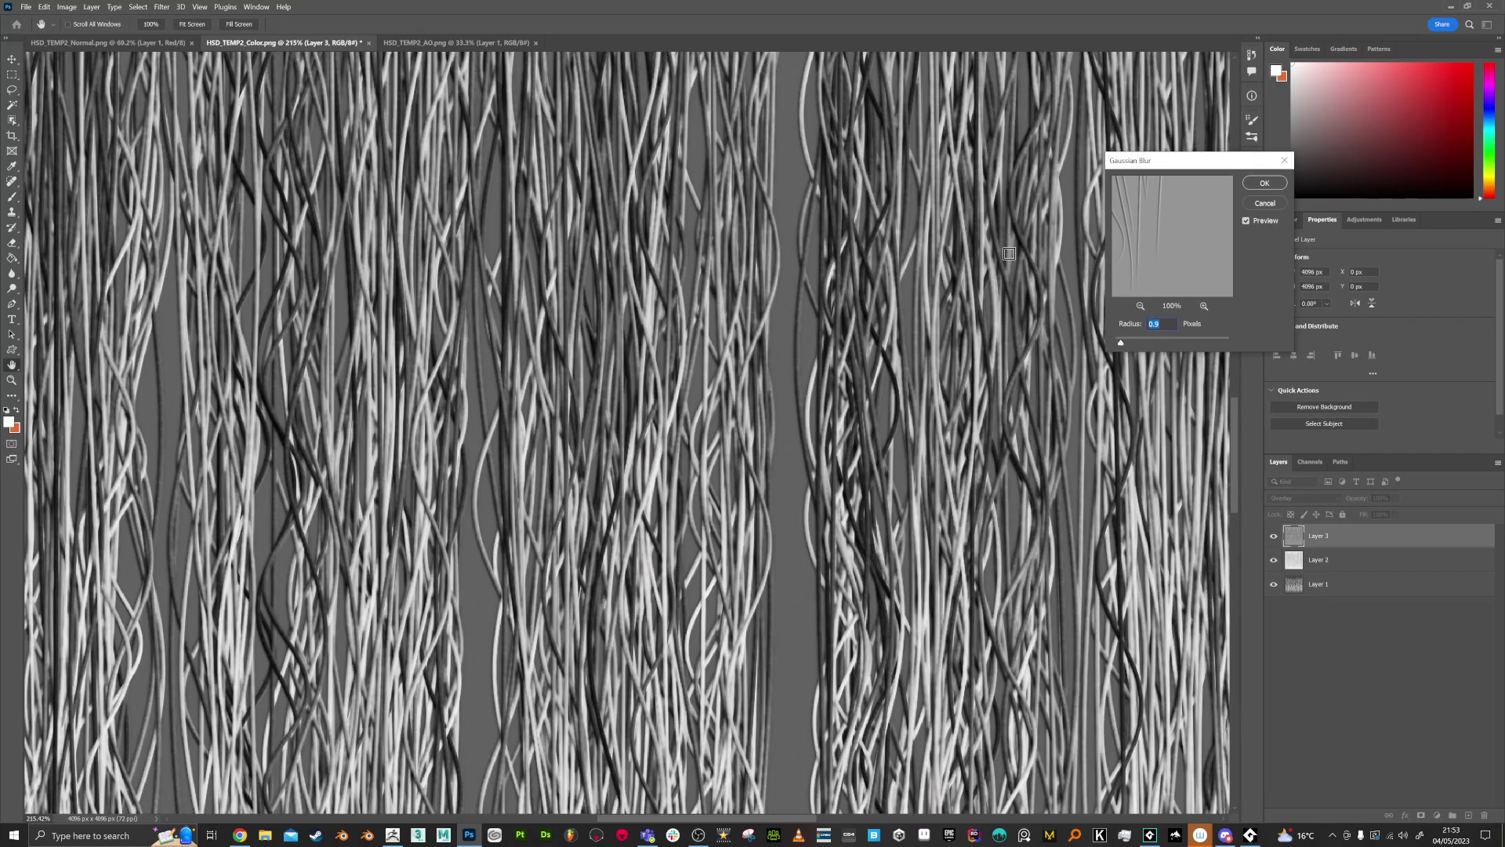
left_click(1278, 188)
Examine the blended hair strands both up close and across the whole map
scroll(1036, 356, "down", 8, "alt")
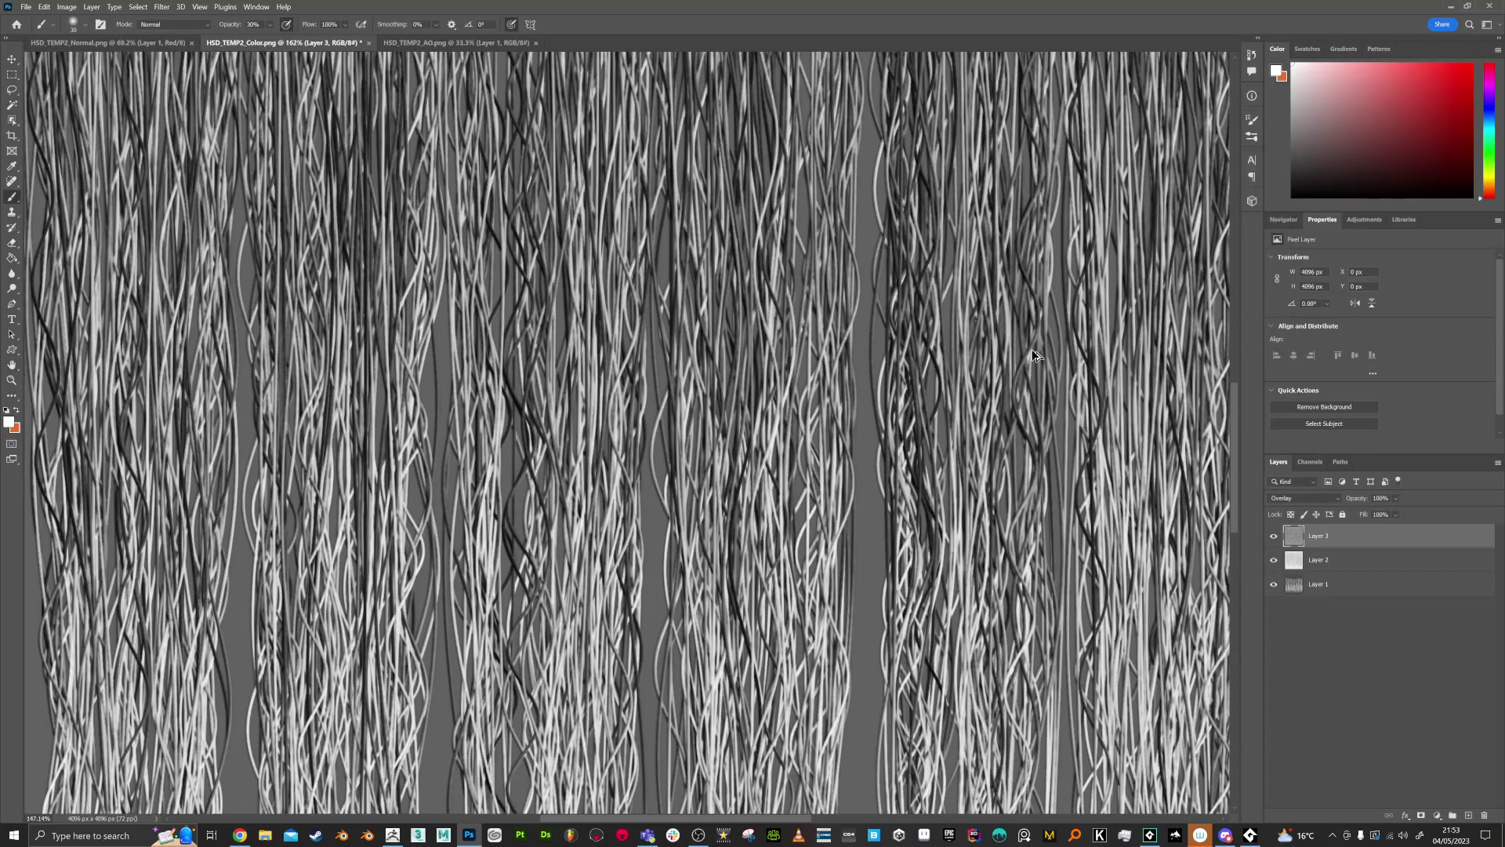
scroll(1032, 350, "down", 2, "alt")
scroll(802, 371, "up", 4, "alt")
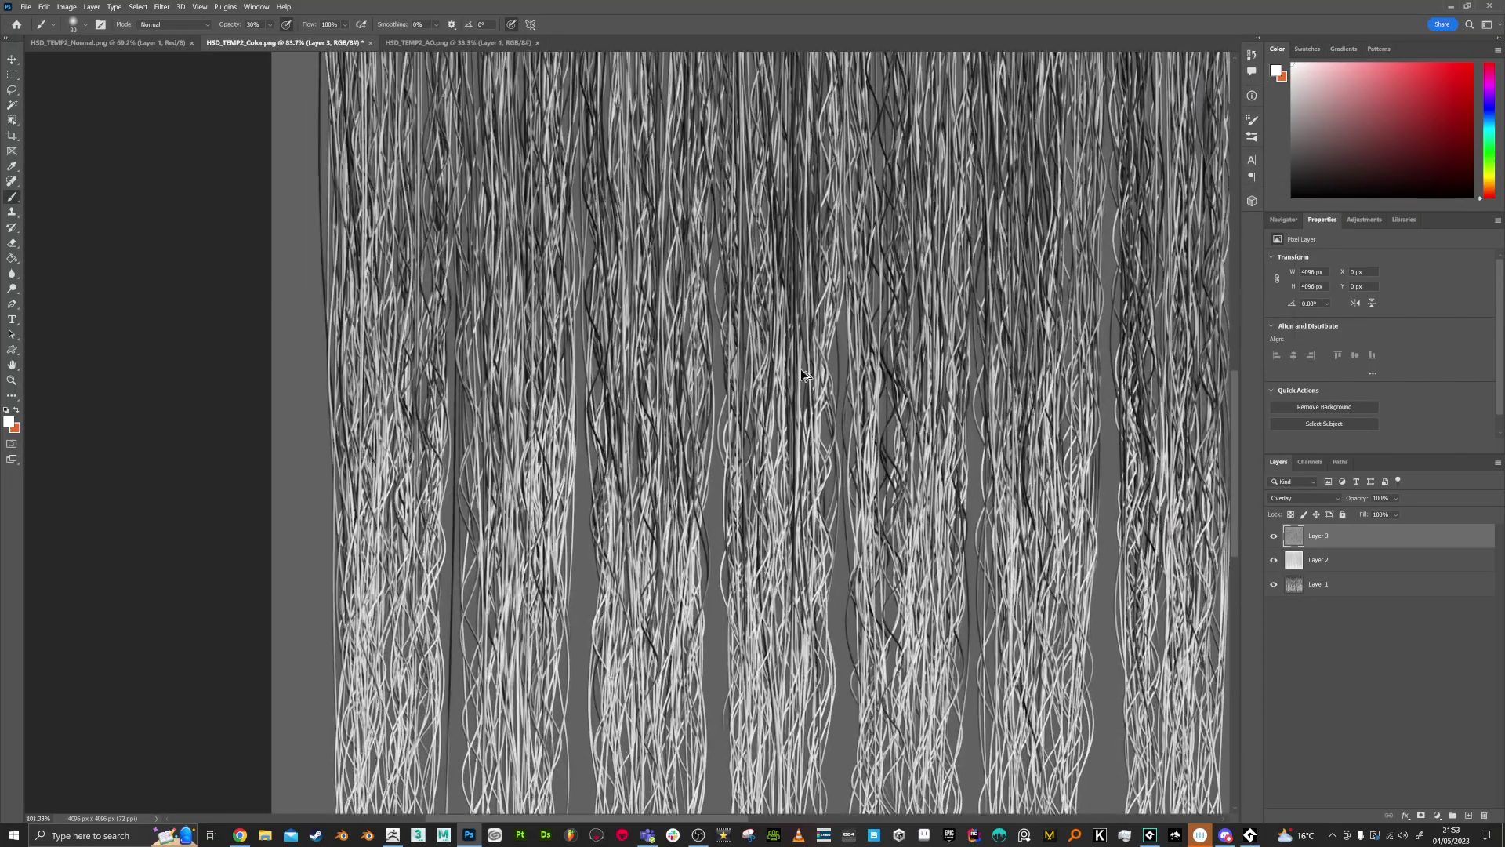
scroll(729, 431, "down", 6, "alt")
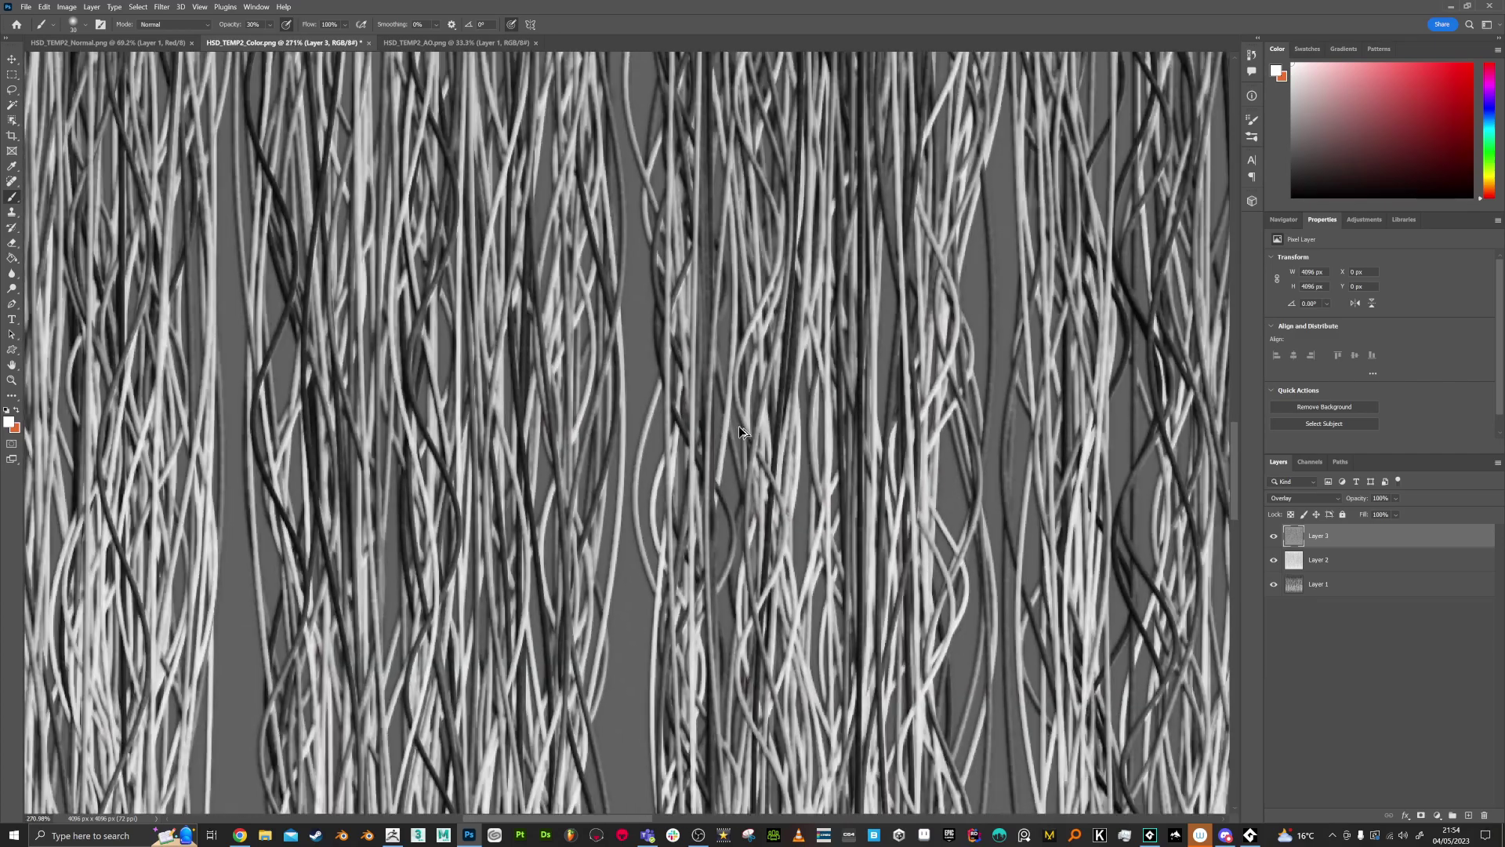
scroll(740, 428, "down", 4, "alt")
scroll(951, 441, "up", 1, "alt")
scroll(951, 439, "down", 5, "alt")
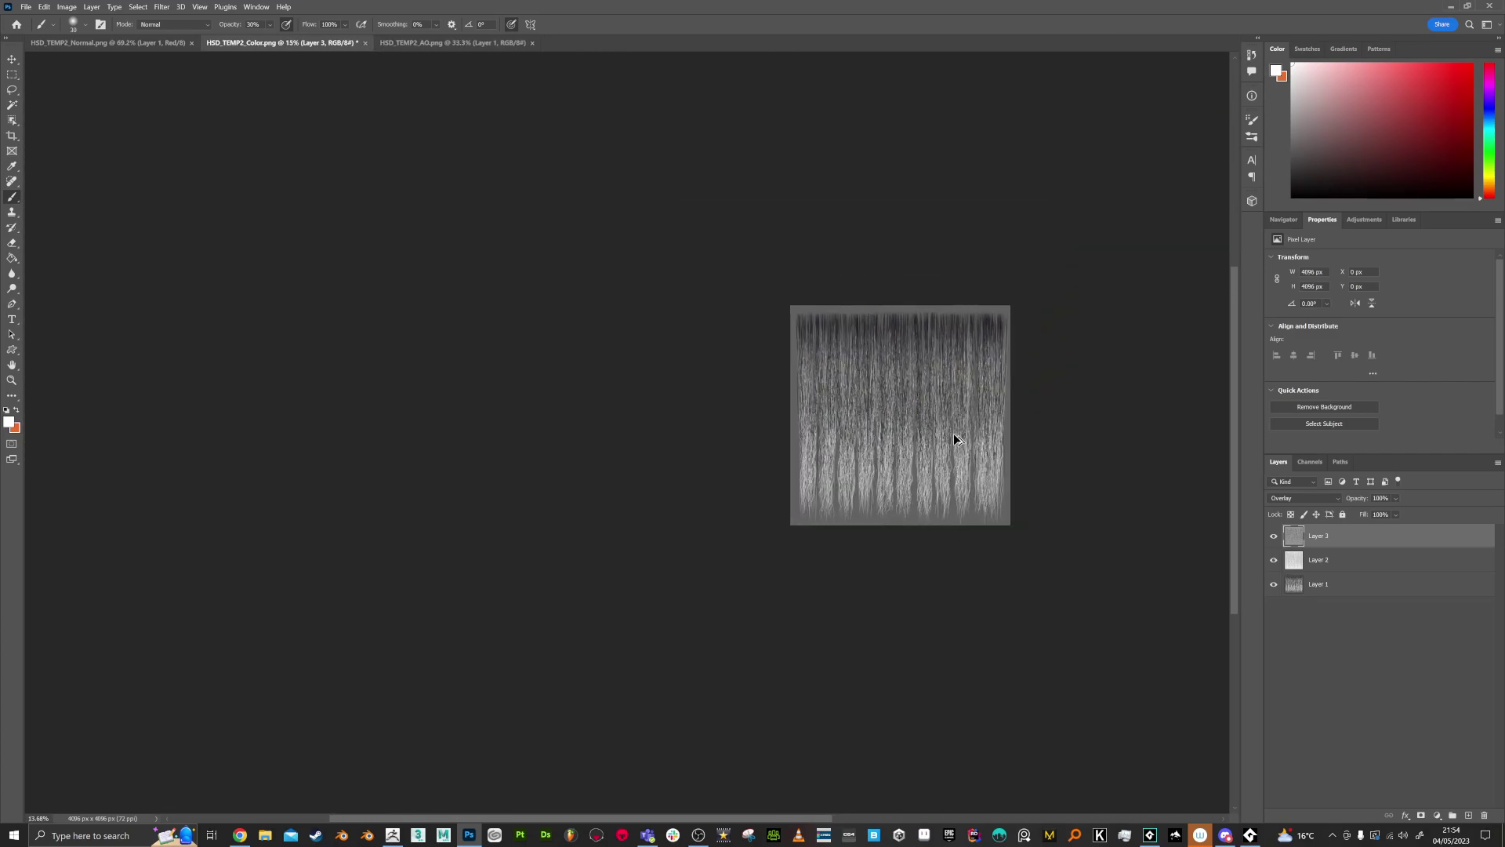
scroll(953, 439, "up", 7, "alt")
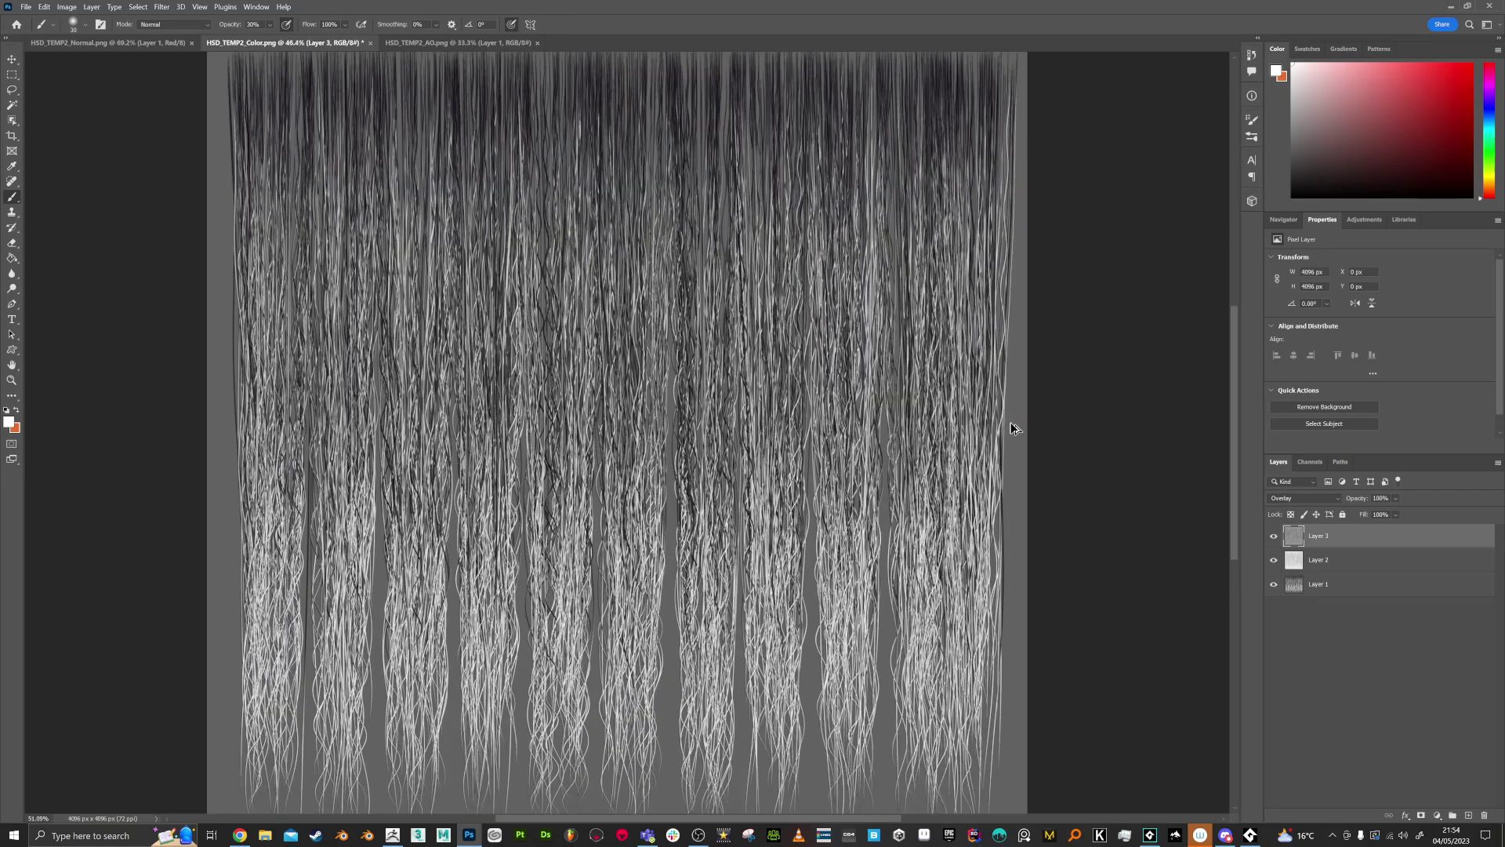
scroll(1012, 428, "down", 1, "alt")
Merge the visible layers and export the result to the Desktop as a PNG named HSD_TEMP2_Comp
right_click(1341, 533)
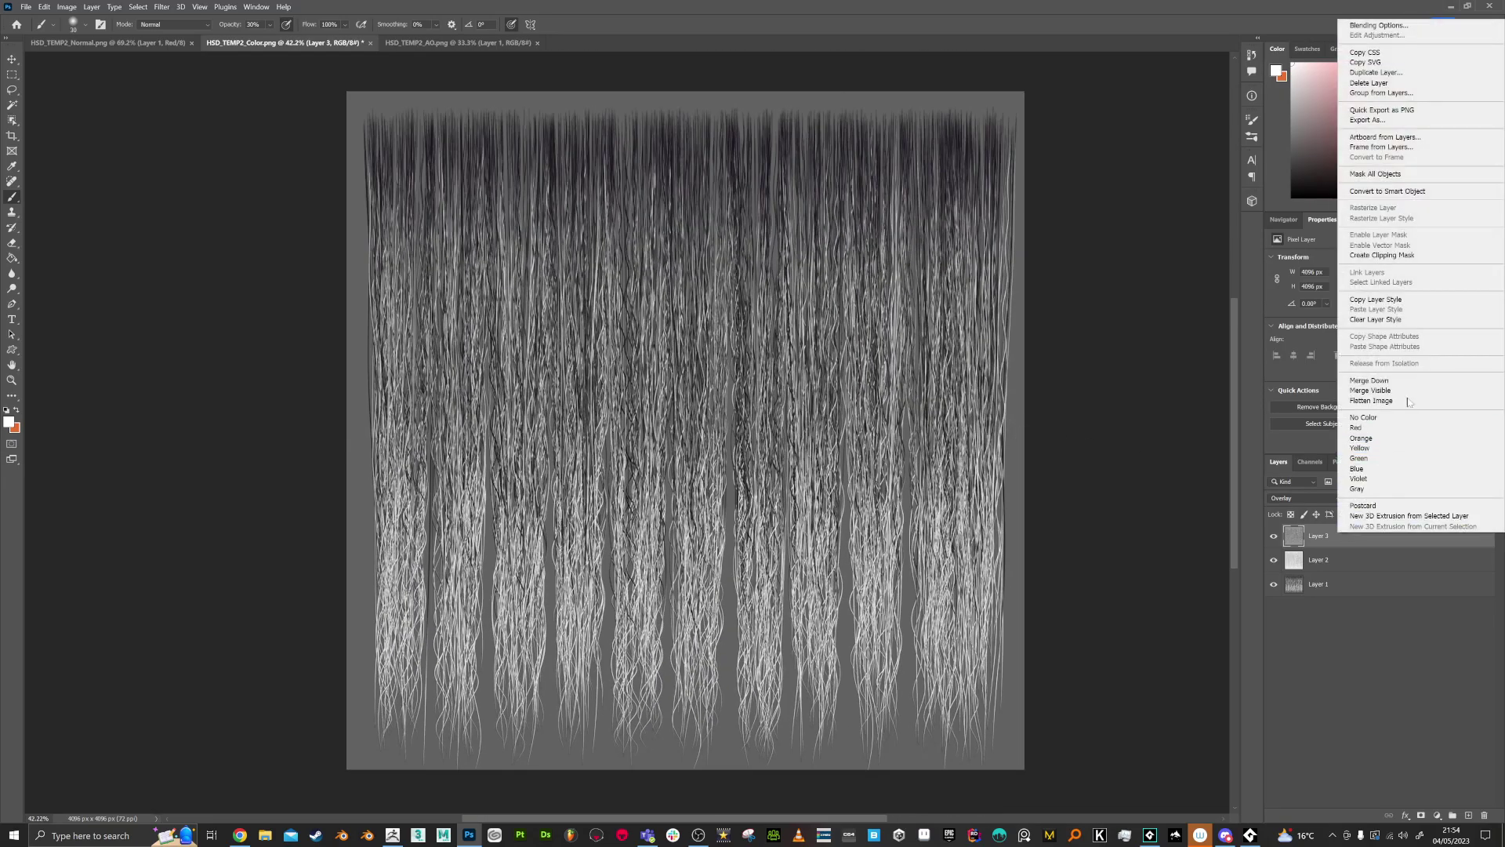
left_click(1410, 392)
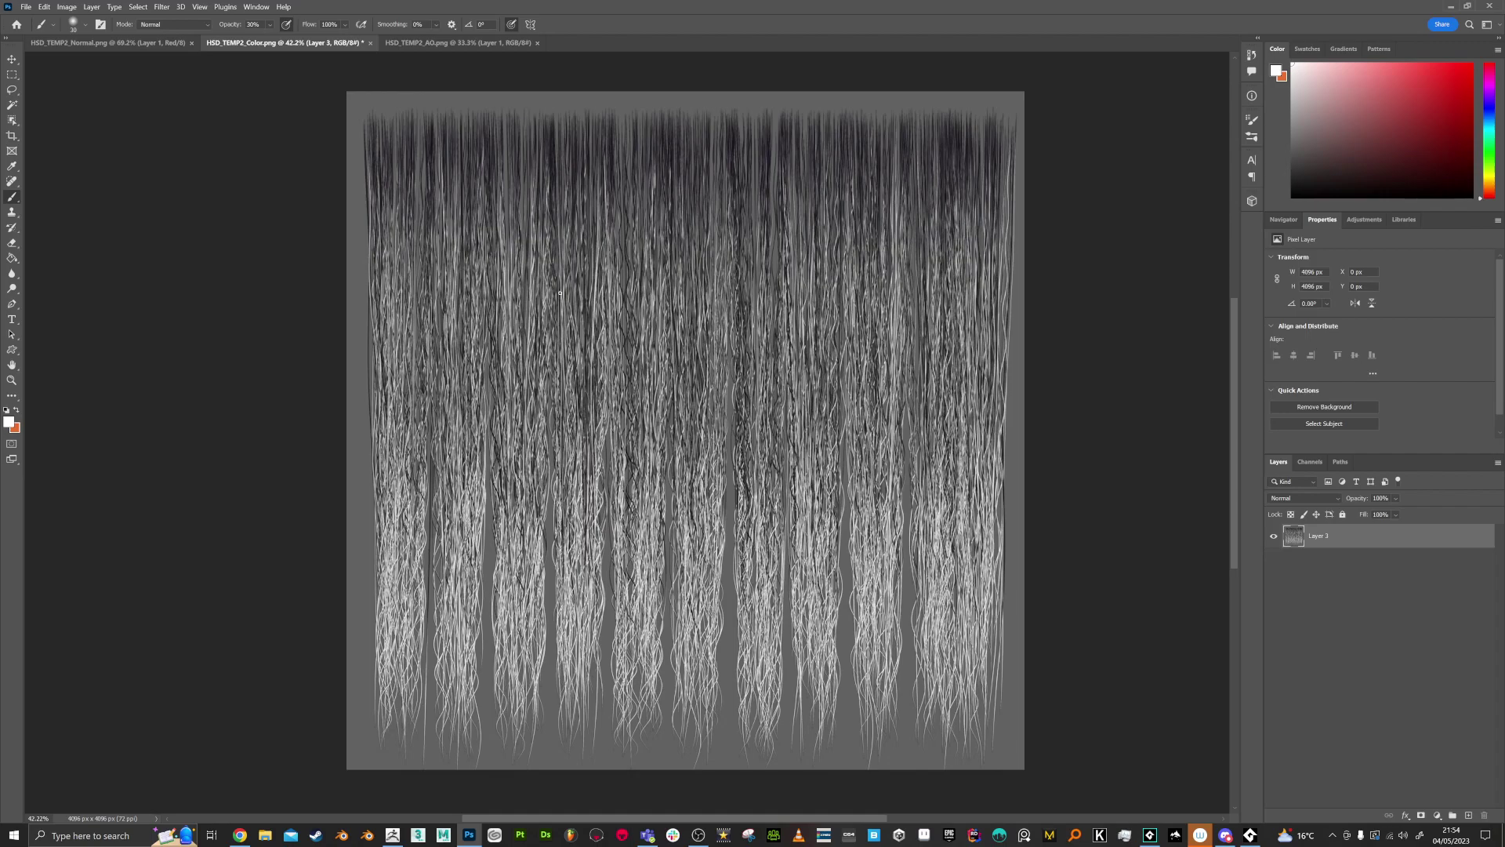
left_click(25, 8)
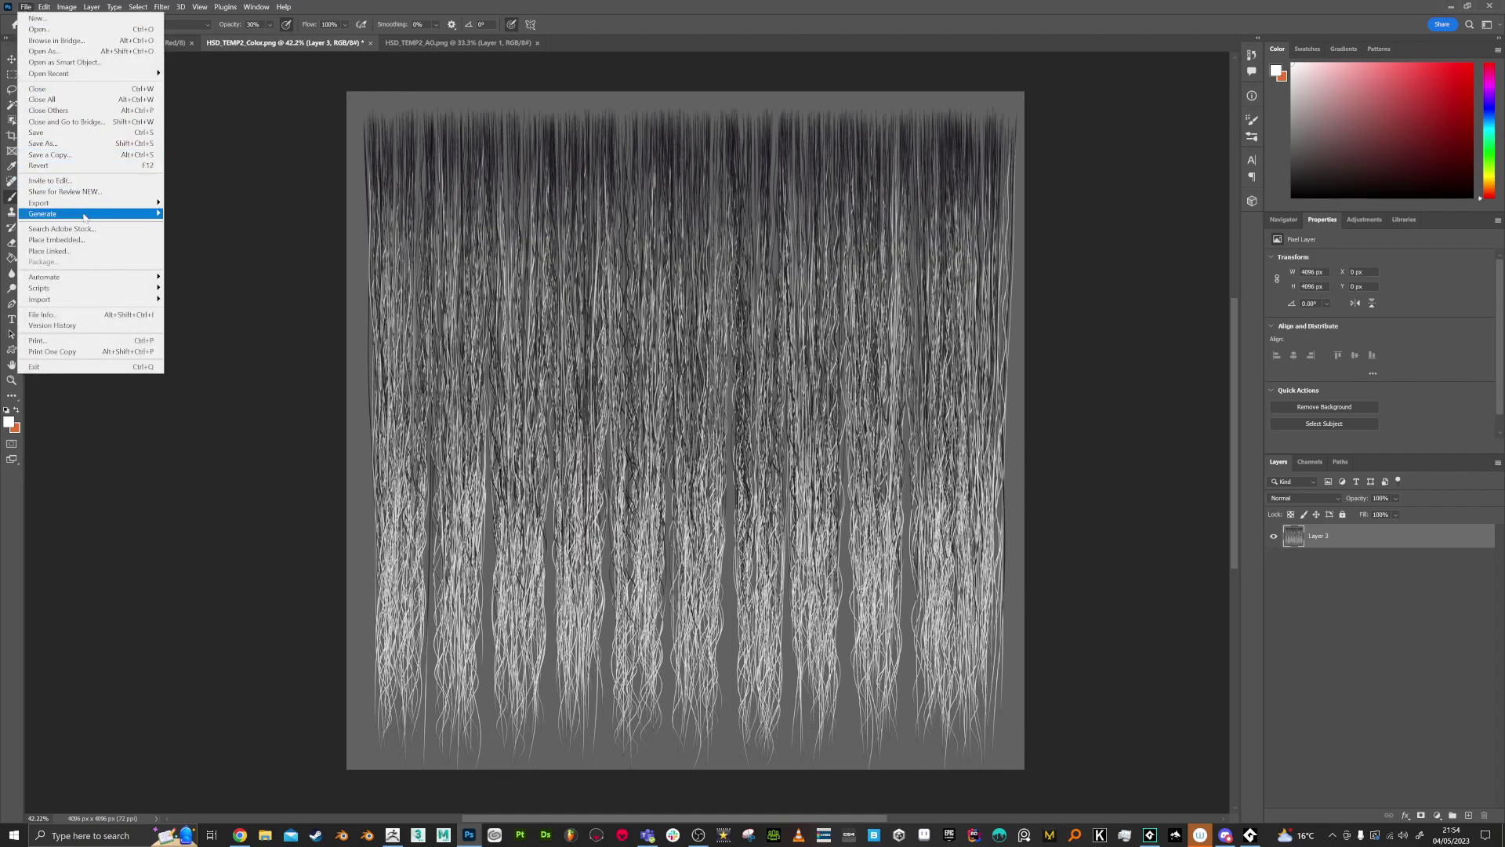
mouse_move(86, 203)
left_click(219, 203)
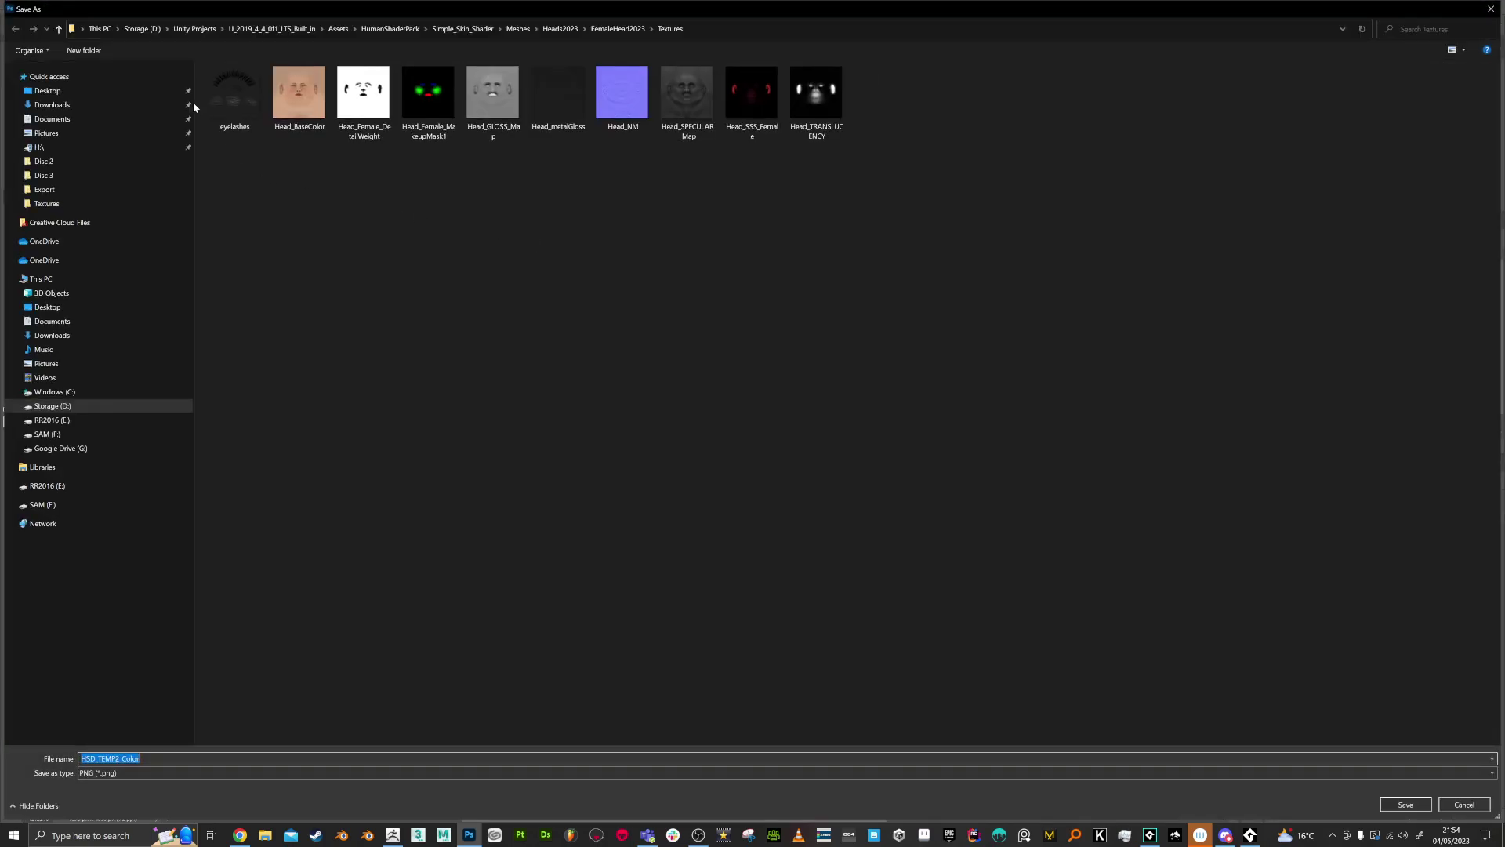
left_click(47, 90)
left_click_drag(143, 758, 123, 759)
type("Albedo")
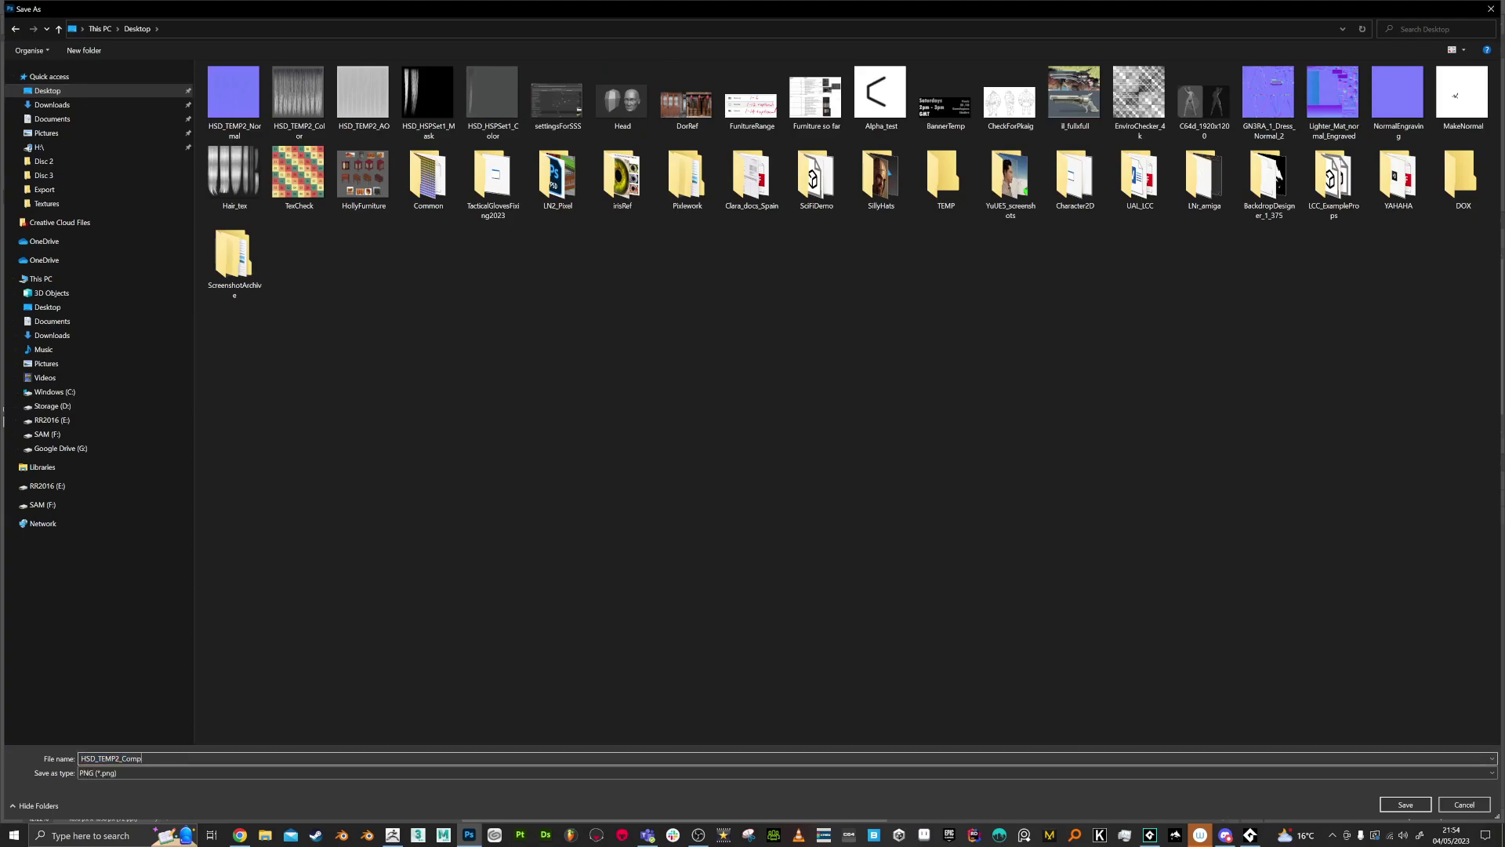
key("Return")
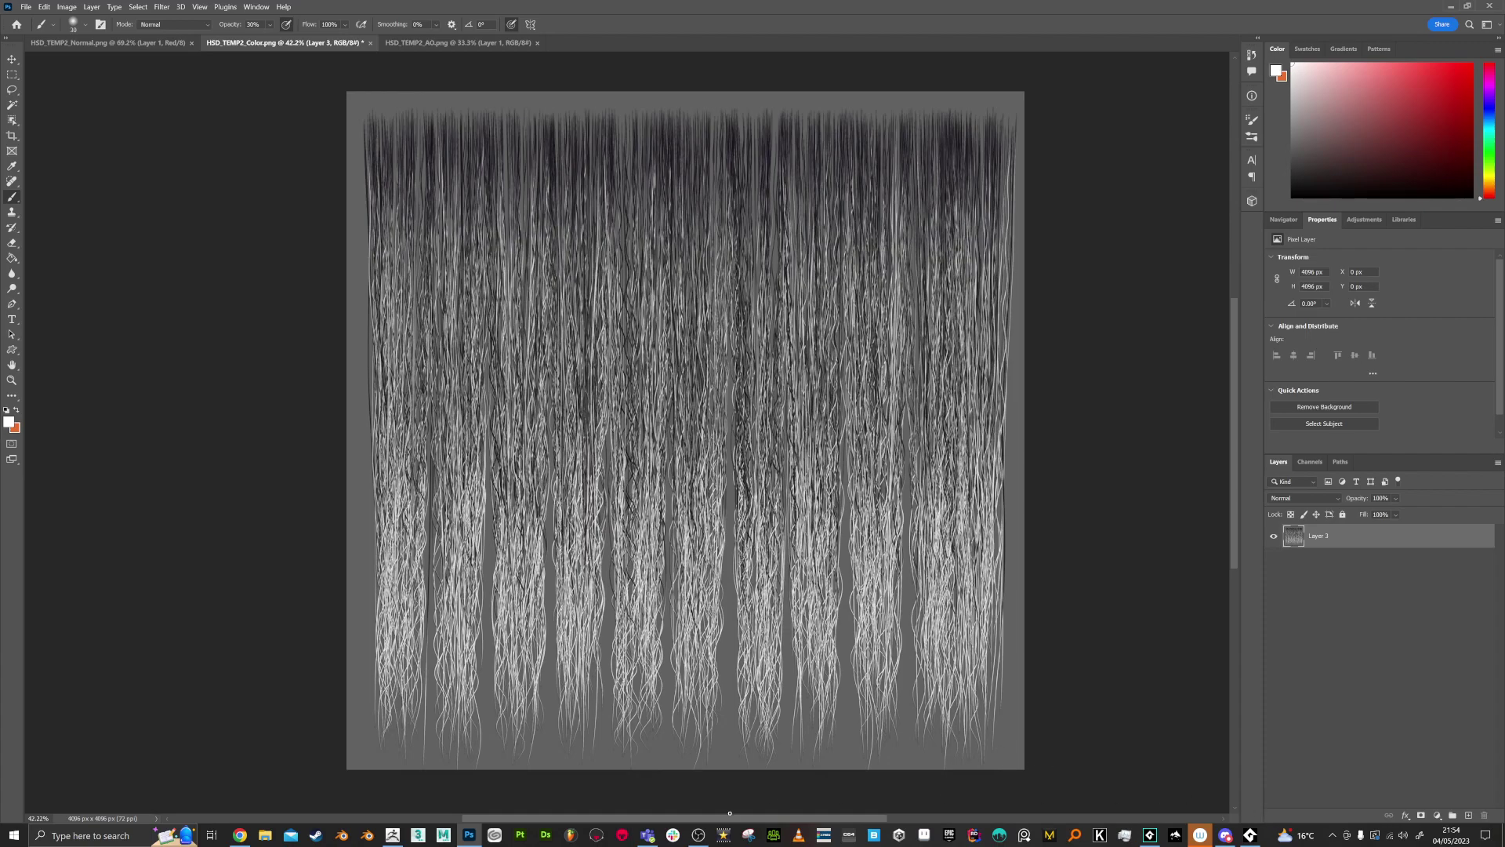
Switch to ZBrush, import HSD_TEMP2_Comp from the Desktop as the hair mesh's texture map and inspect it on the model
left_click(393, 836)
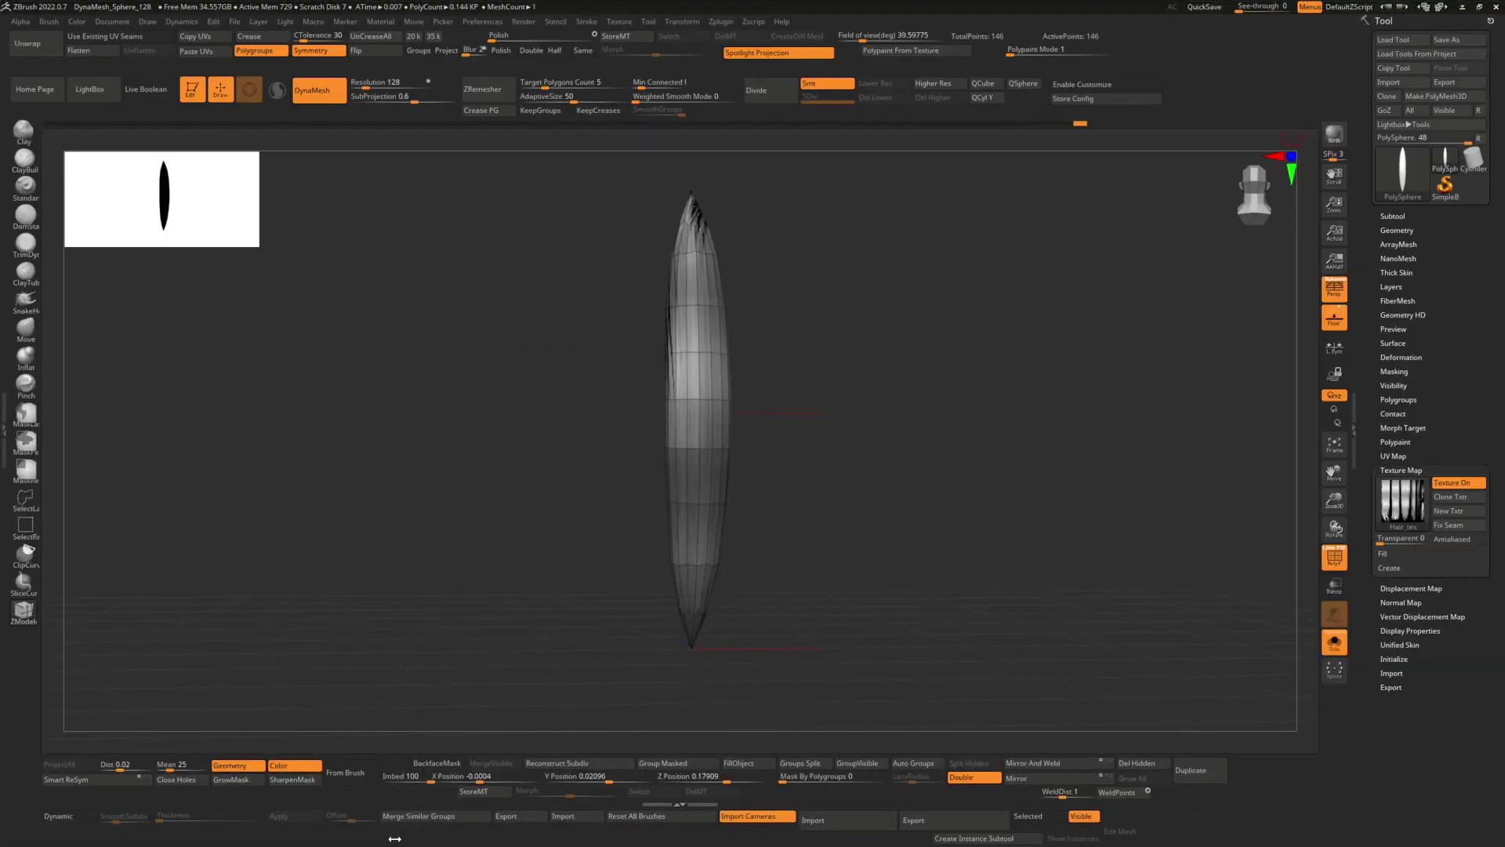
left_click(1399, 502)
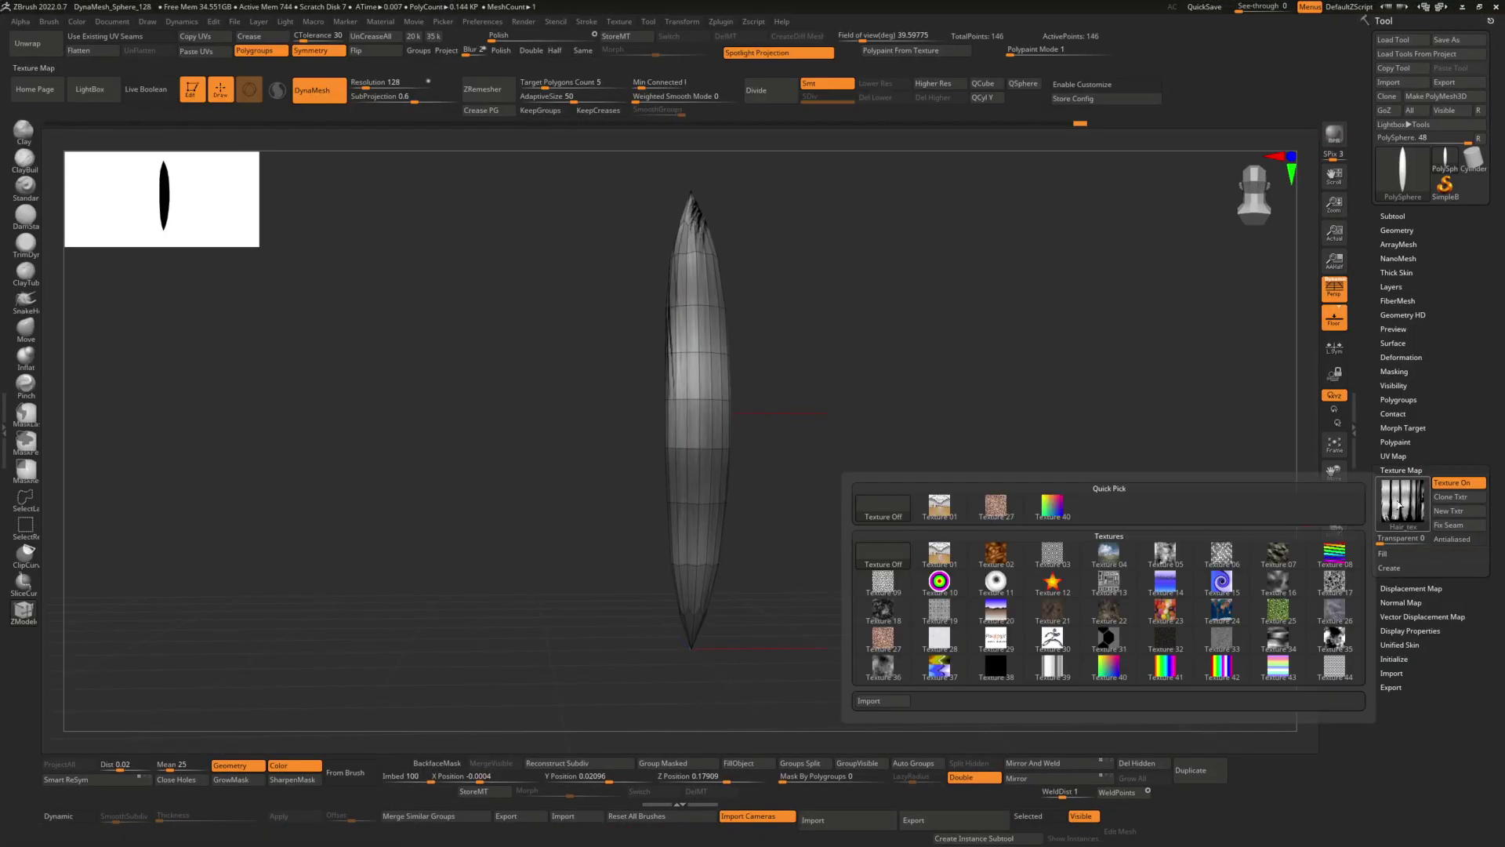
left_click(876, 700)
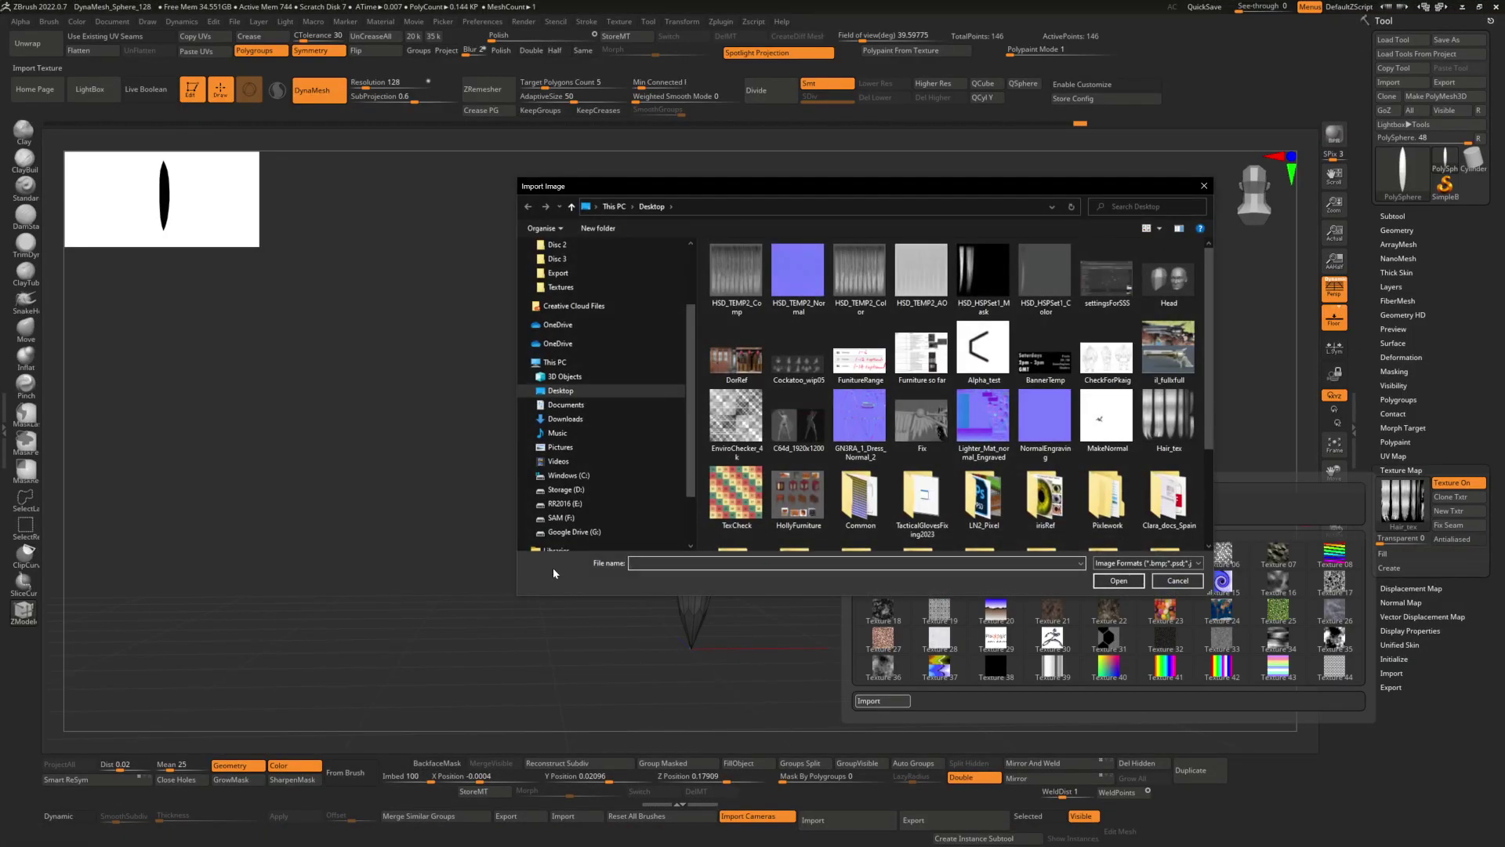
double_click(737, 268)
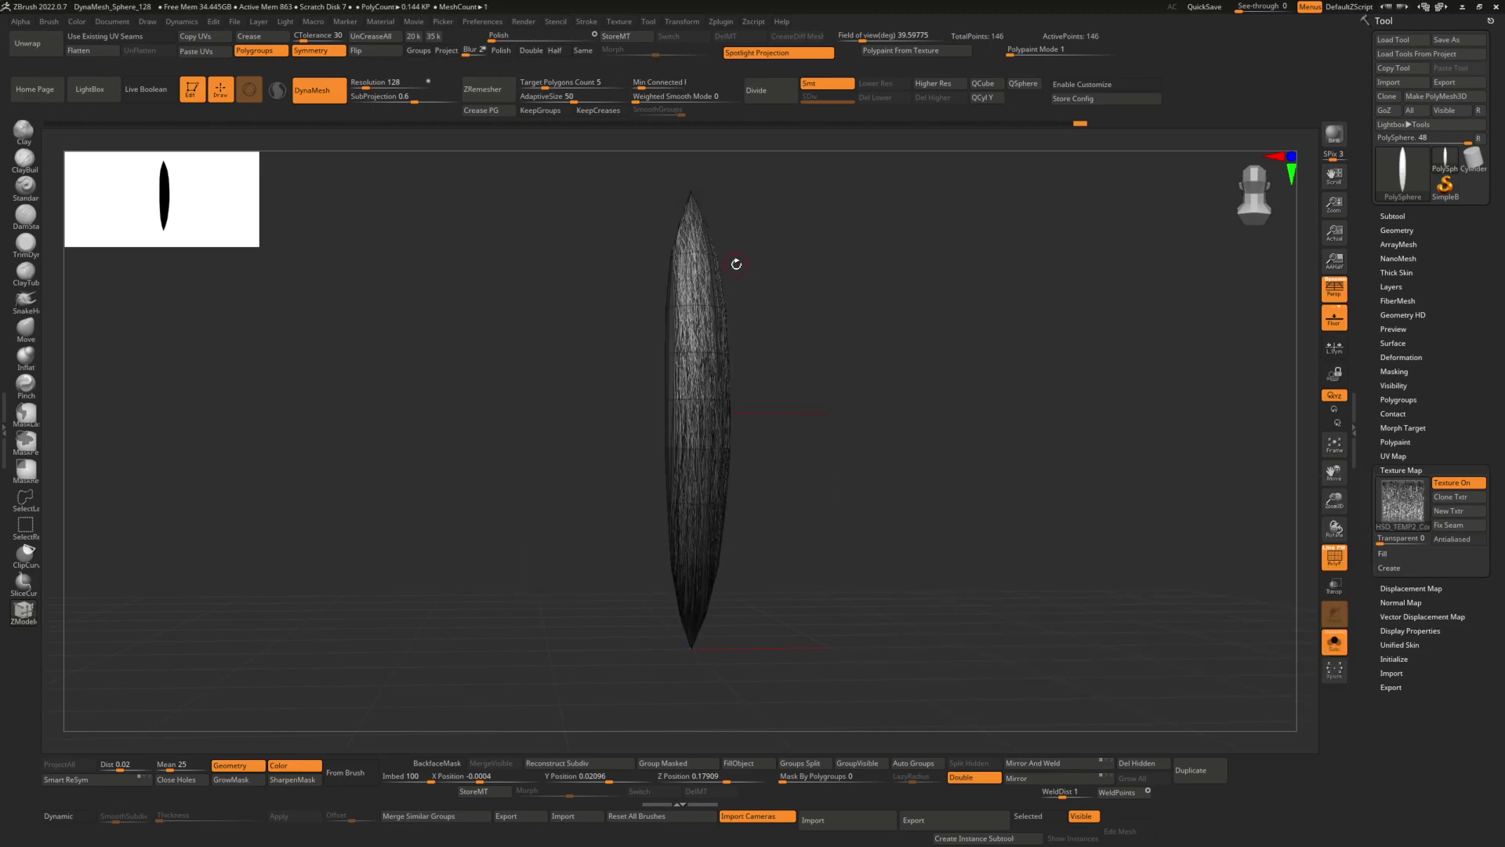
right_click_drag(780, 344, 772, 384)
right_click_drag(773, 384, 871, 445, "ctrl")
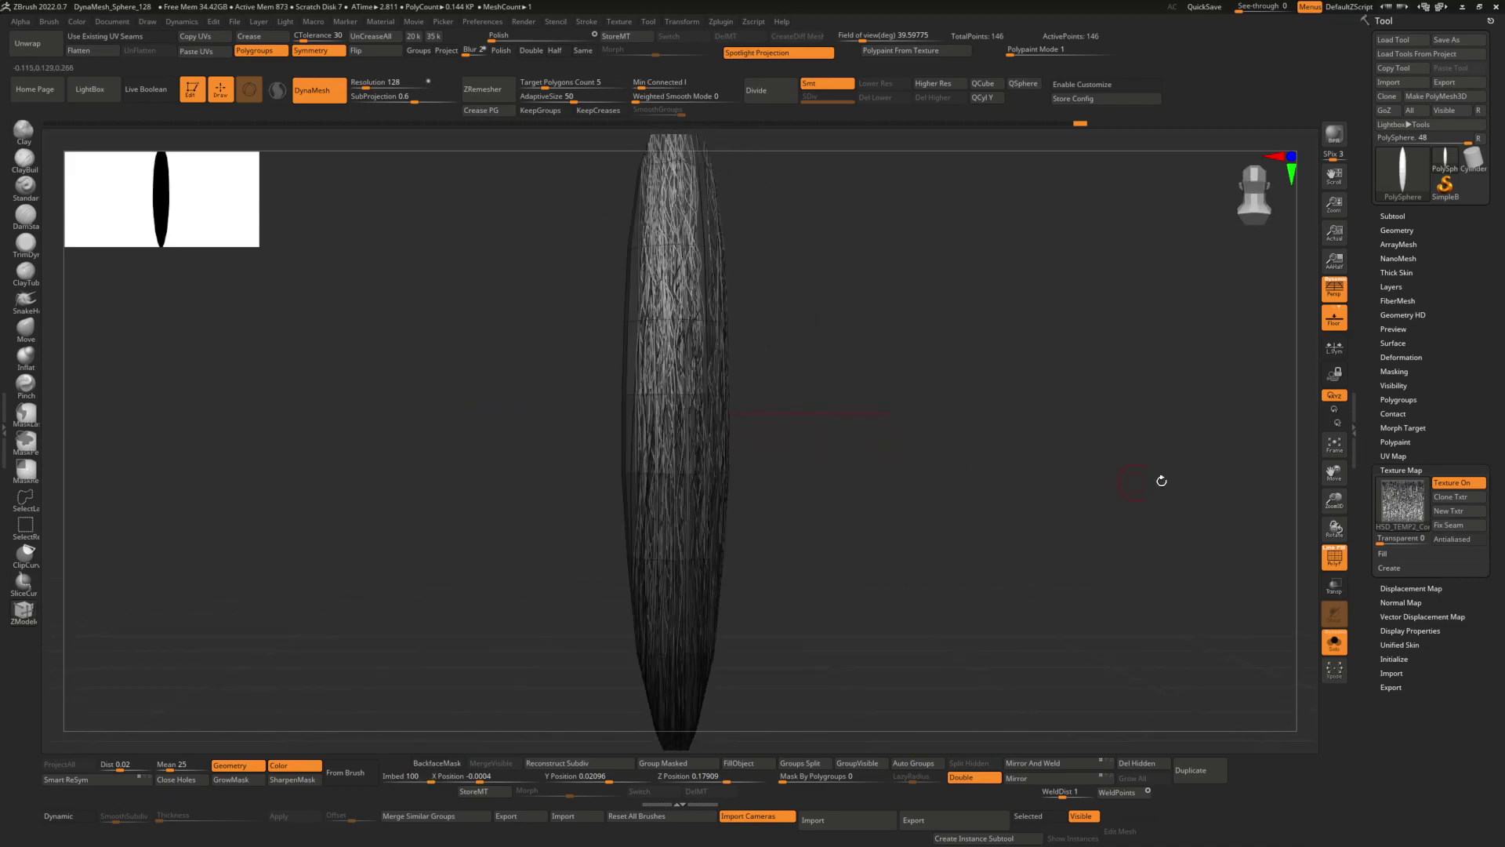
mouse_move(1405, 501)
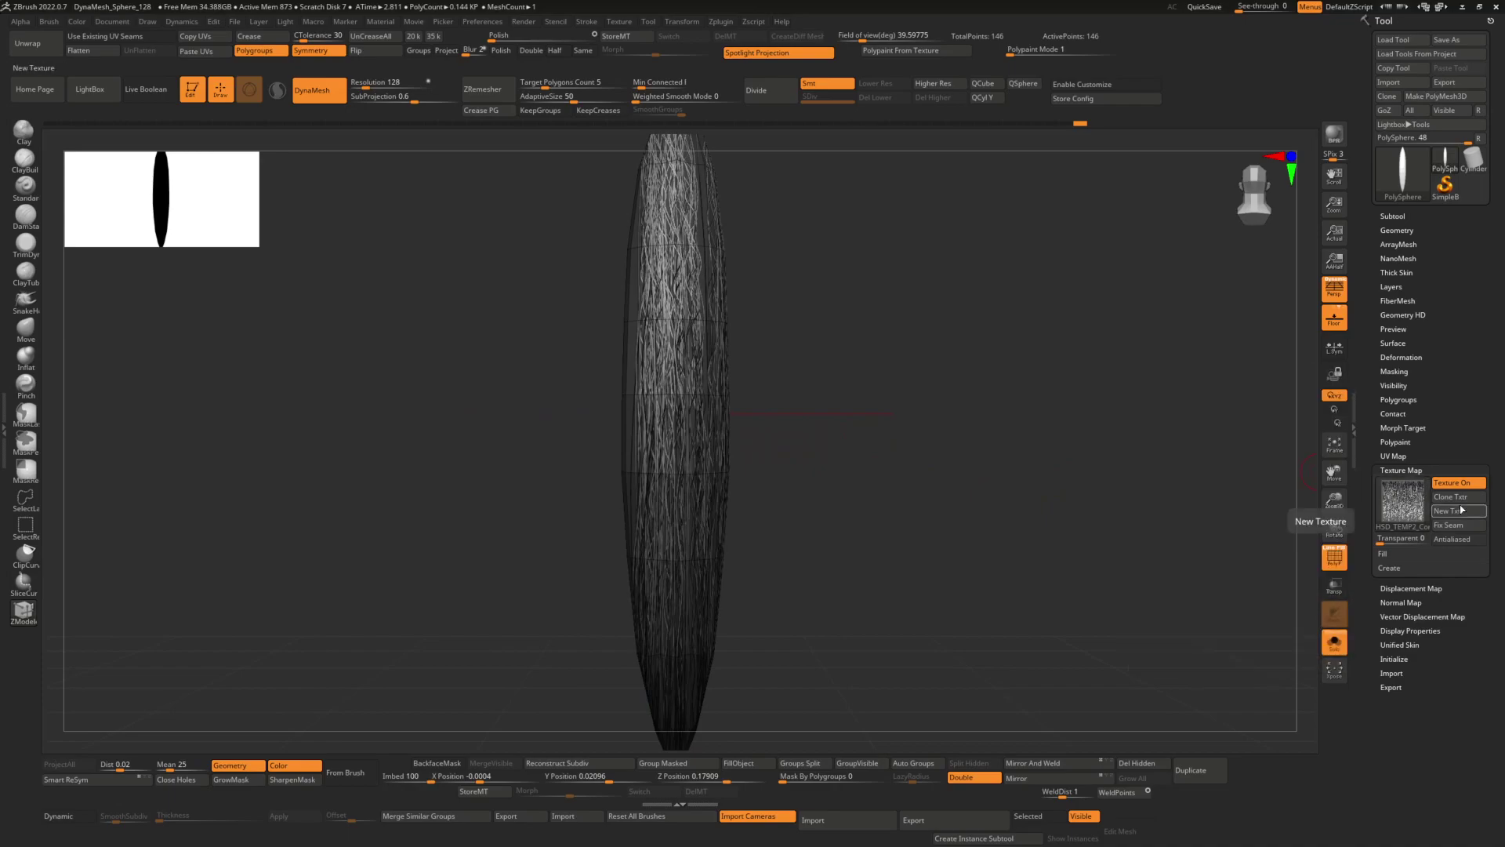
Flip the HSD_TEMP2_Comp texture on the hair mesh vertically
right_click_drag(1010, 494, 1003, 459)
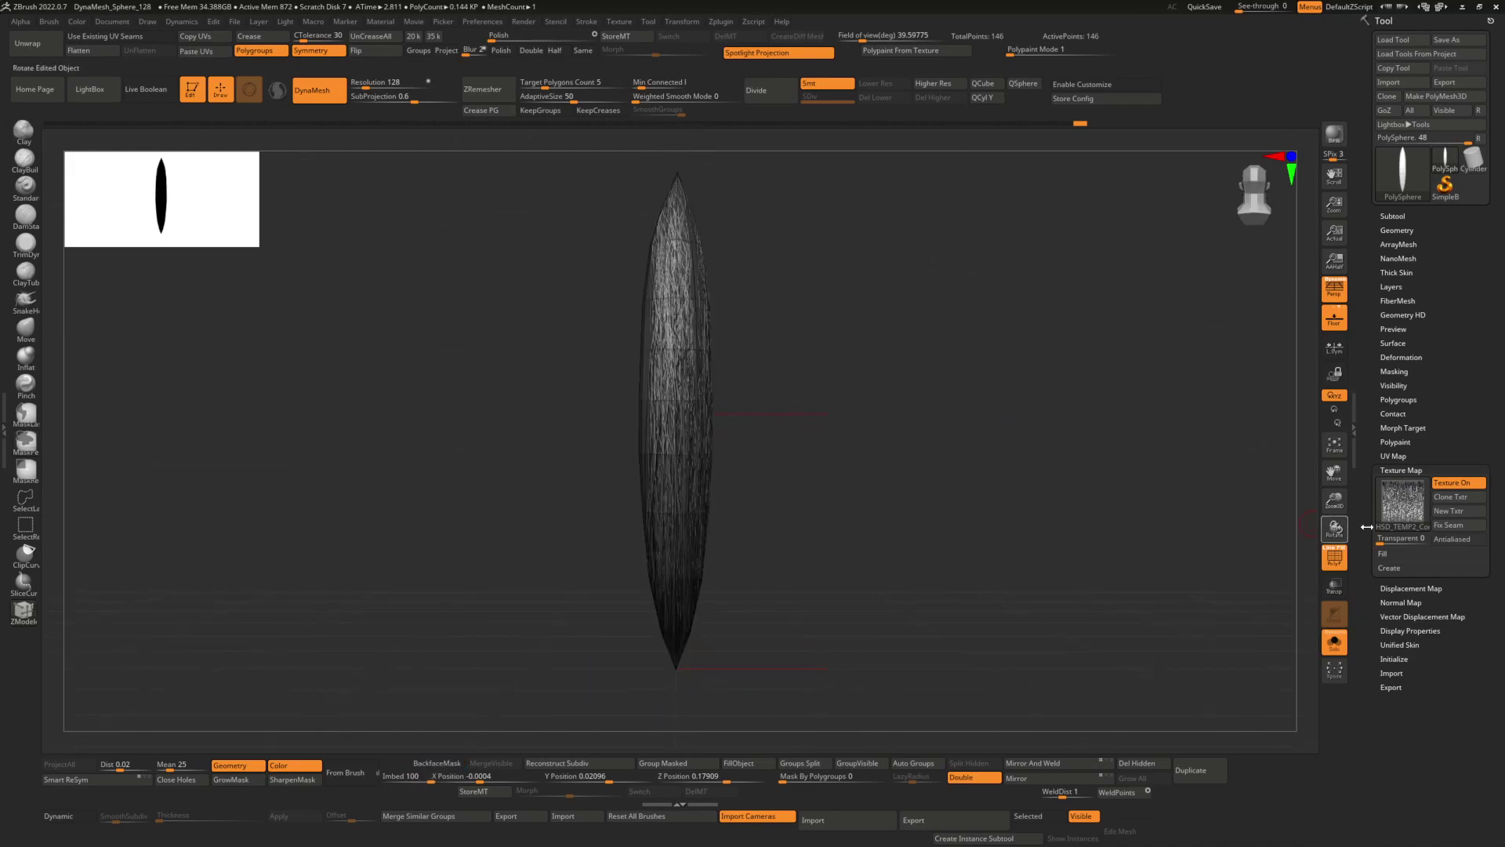
left_click(1409, 503)
left_click(619, 22)
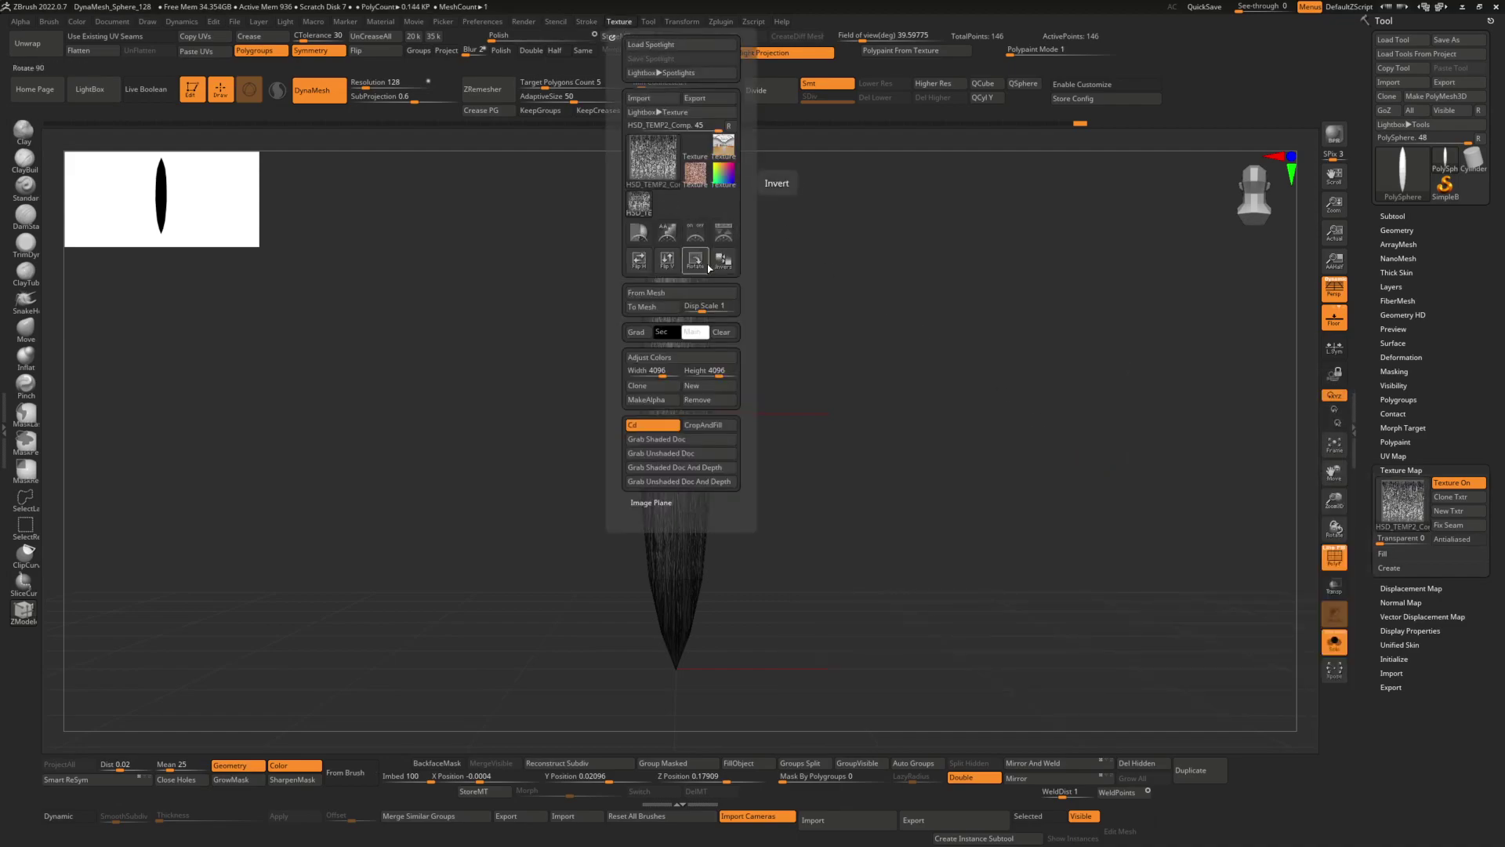
left_click(667, 263)
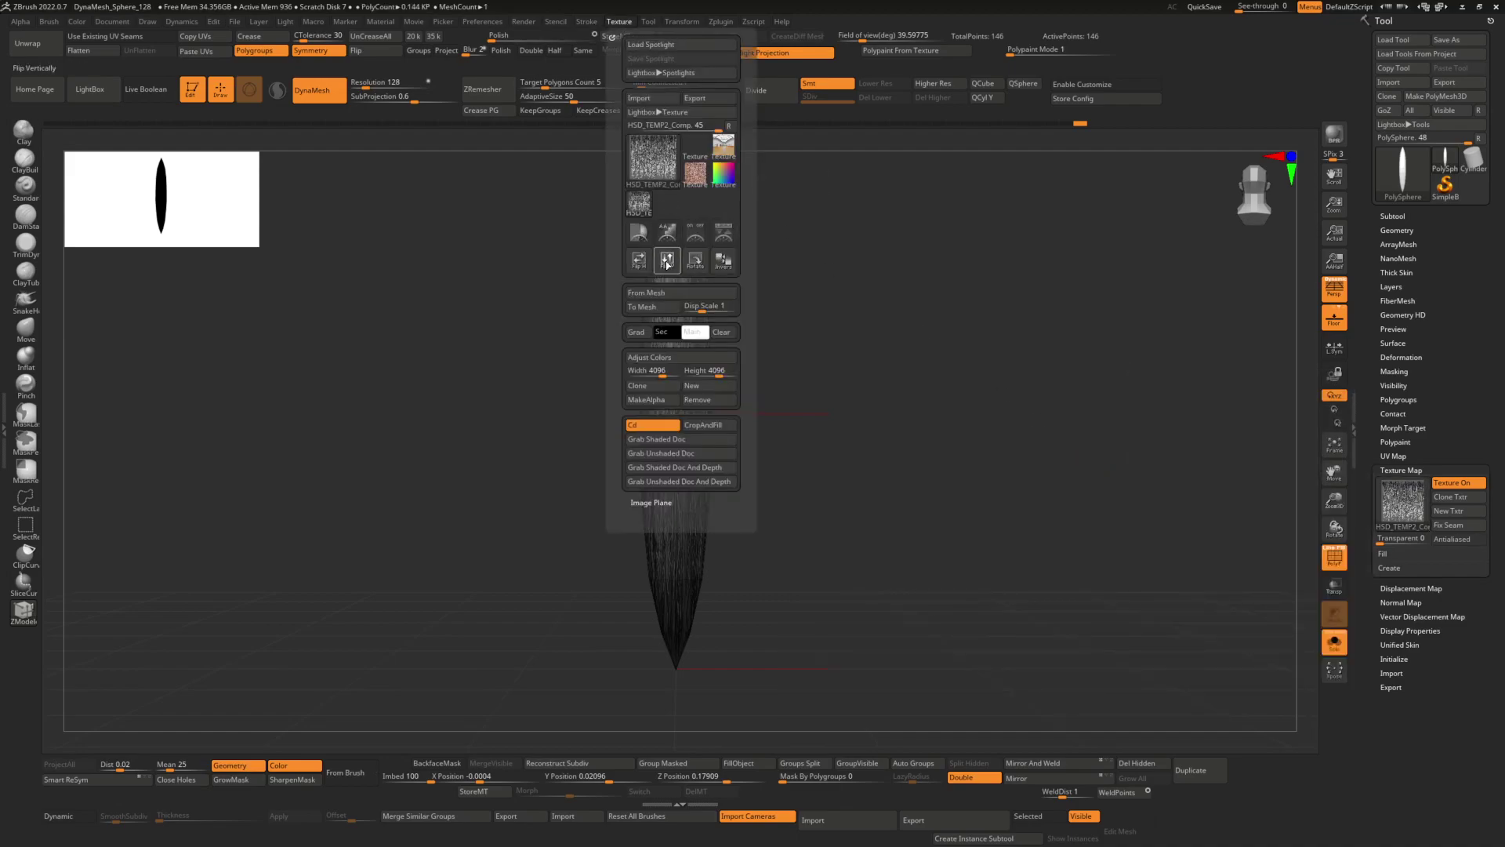
left_click(1403, 509)
left_click(1100, 656)
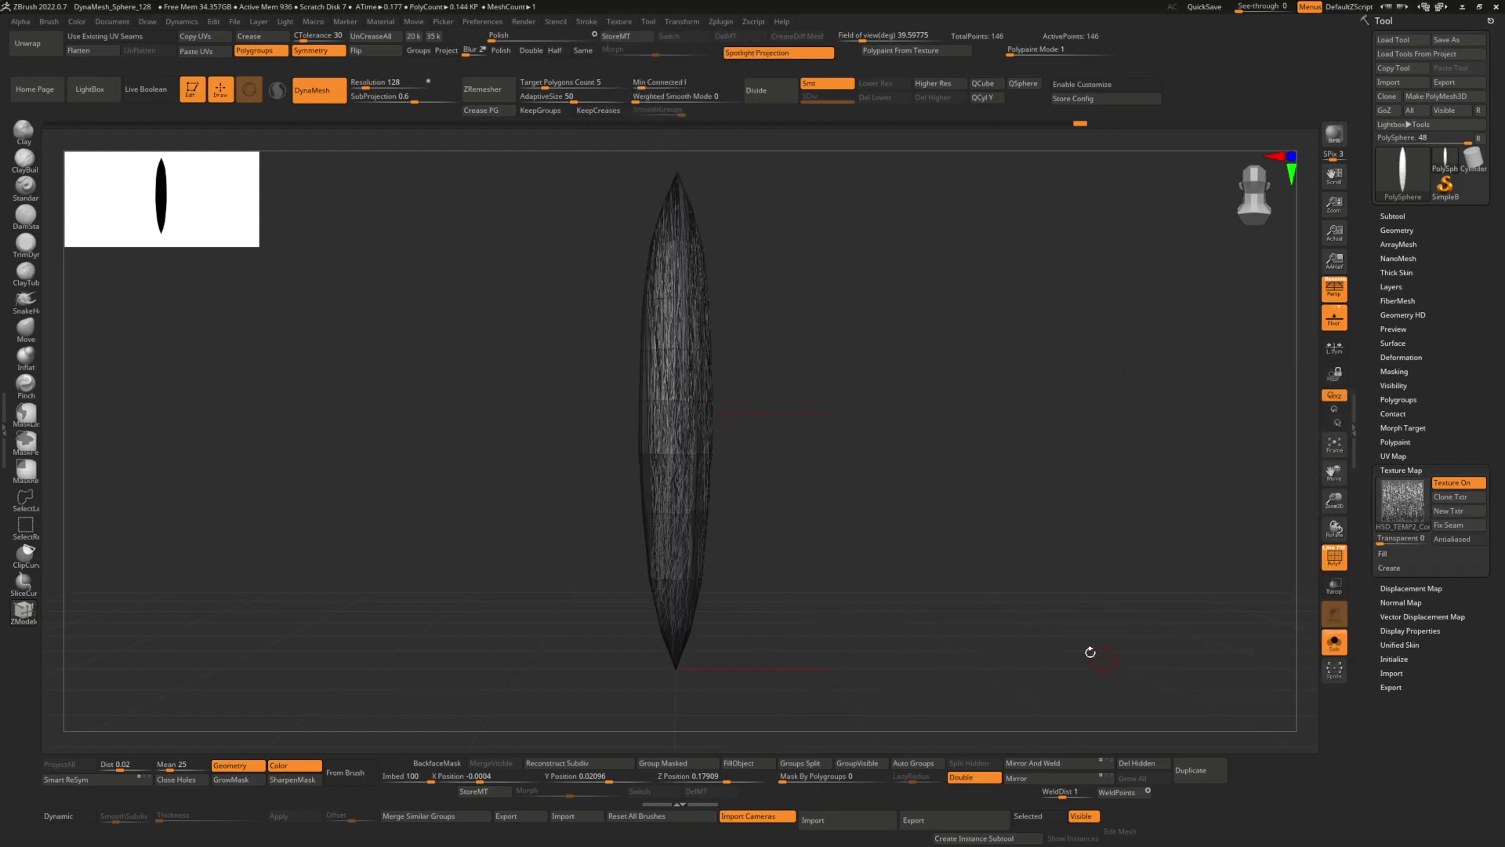
Flatten the mesh's UVs, mask the wider strand island, shift the narrower one about 0.07 away from it, and restore the 3D mesh
left_click_drag(763, 296, 682, 484)
right_click_drag(735, 445, 736, 487, "shift")
mouse_move(761, 298)
right_mouse_down("ctrl")
mouse_move(763, 327)
mouse_move(753, 303)
right_mouse_up("ctrl")
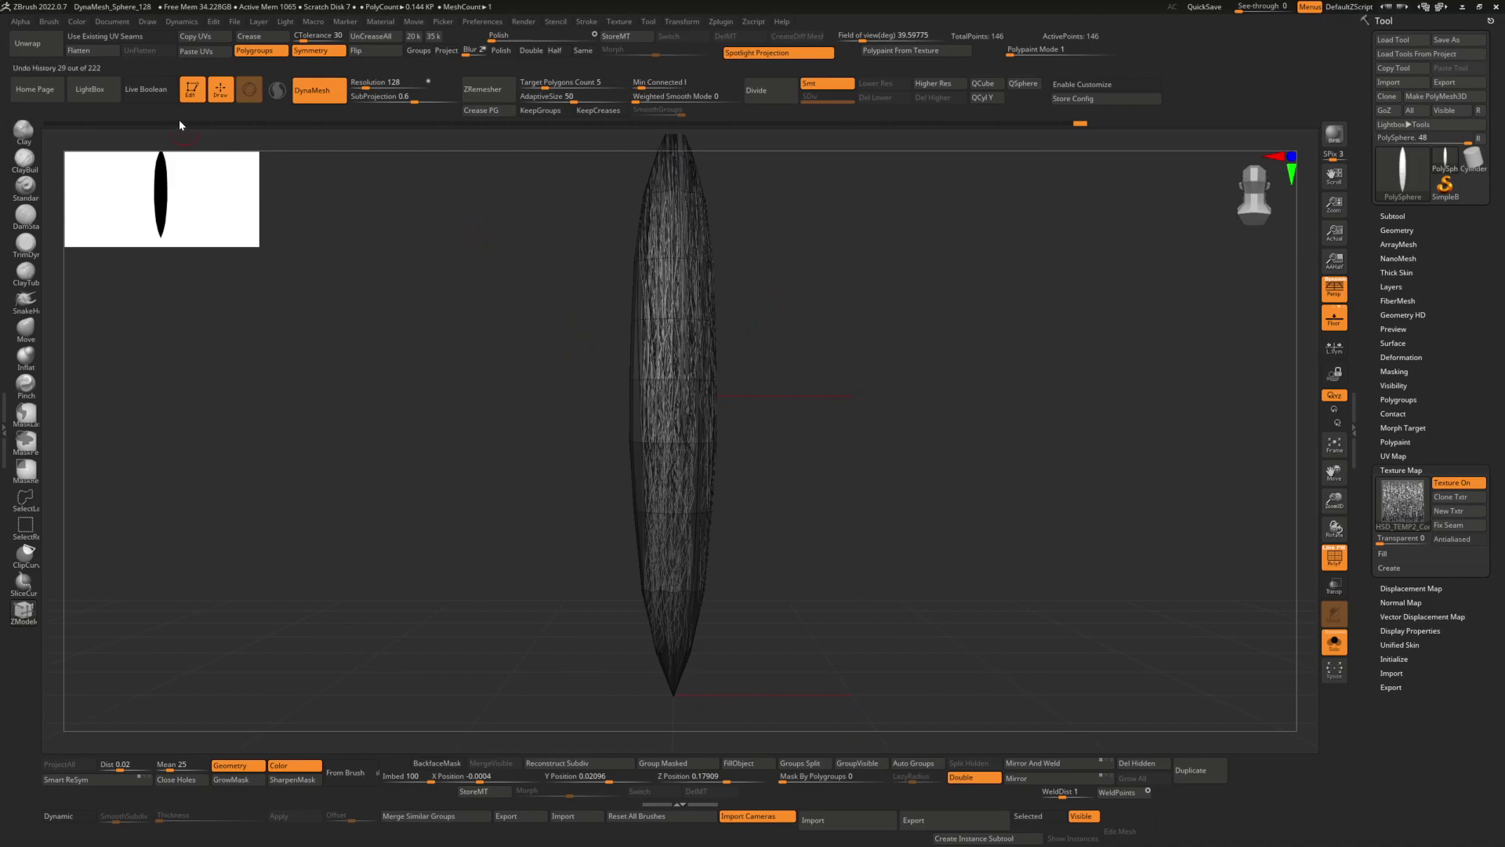
left_click(79, 52)
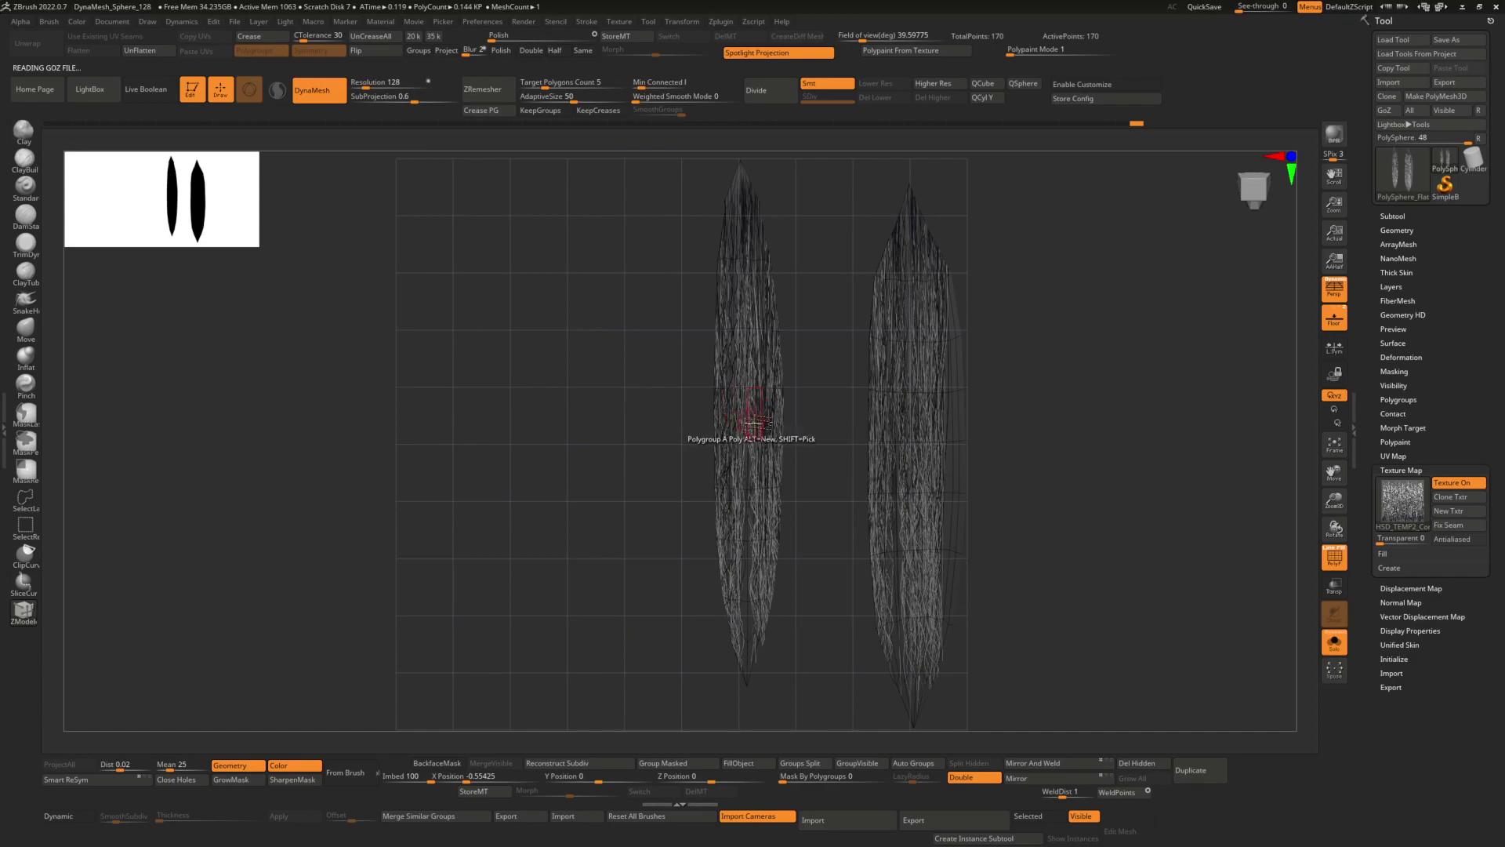
key("w")
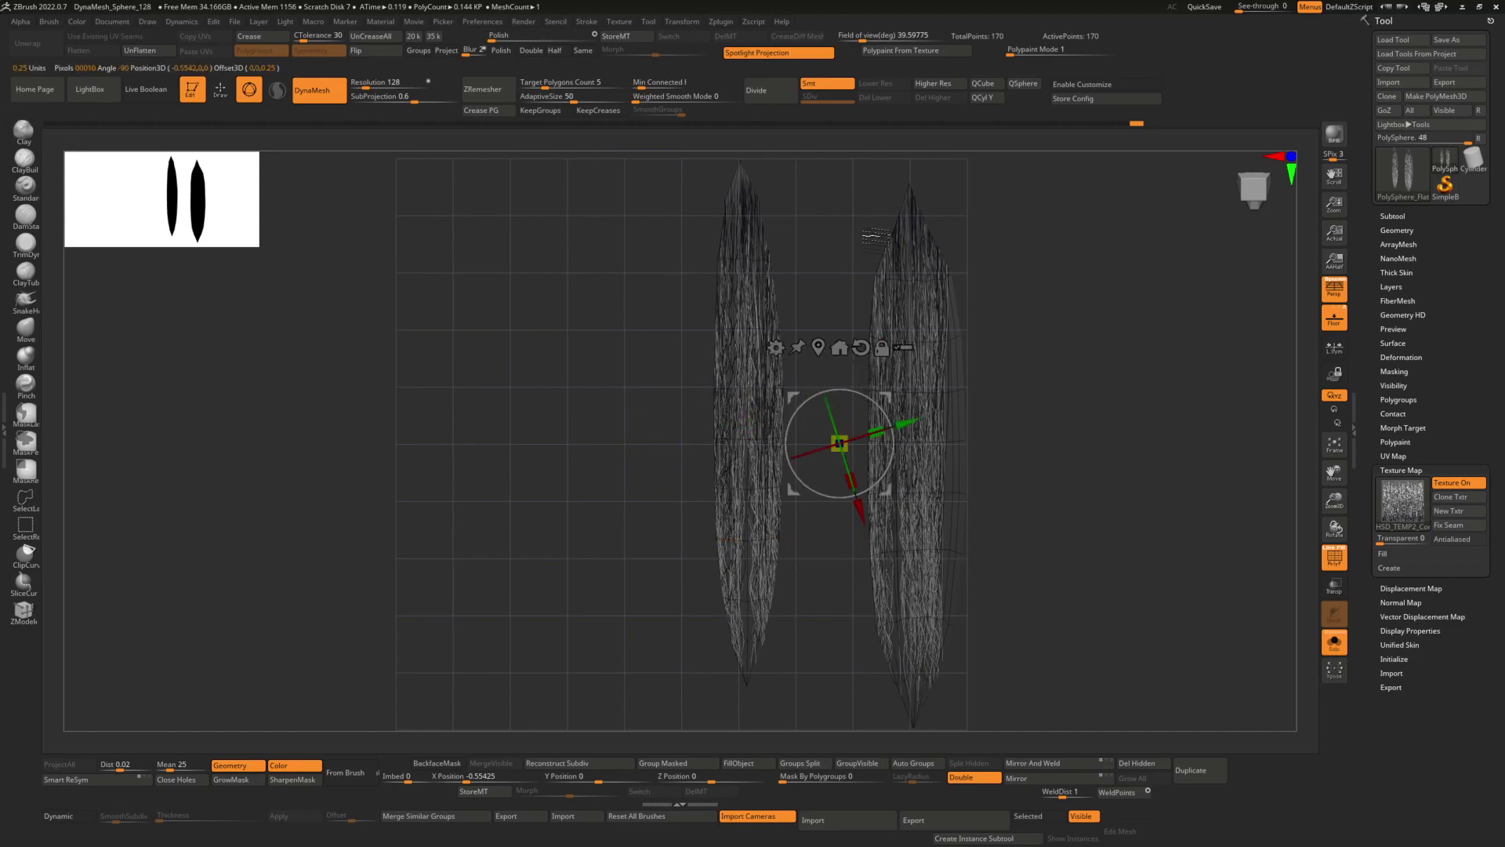
left_click_drag(857, 162, 1000, 757, "ctrl")
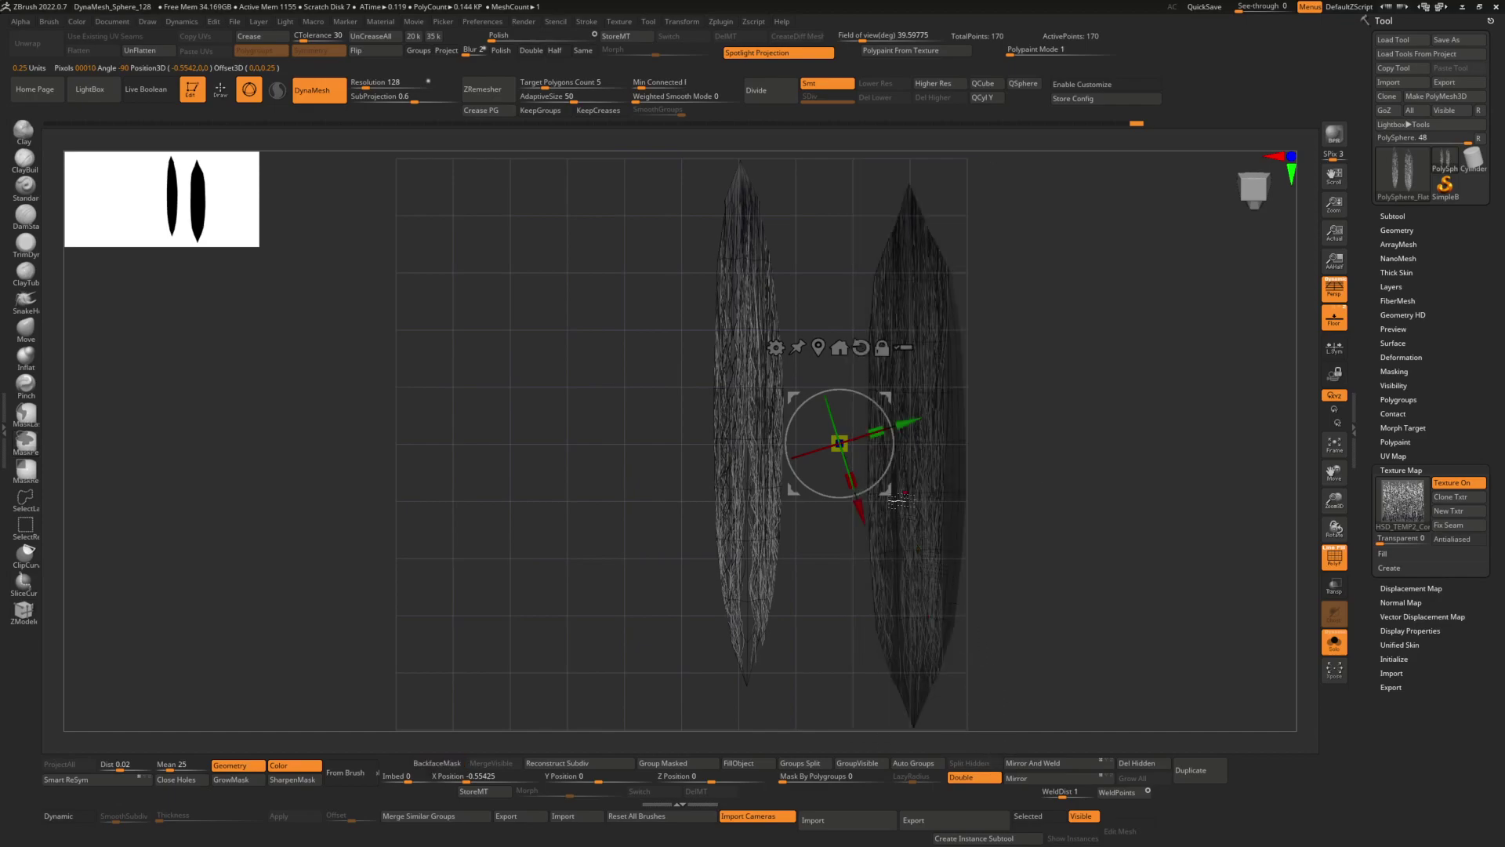
left_click(818, 347)
left_click(791, 329)
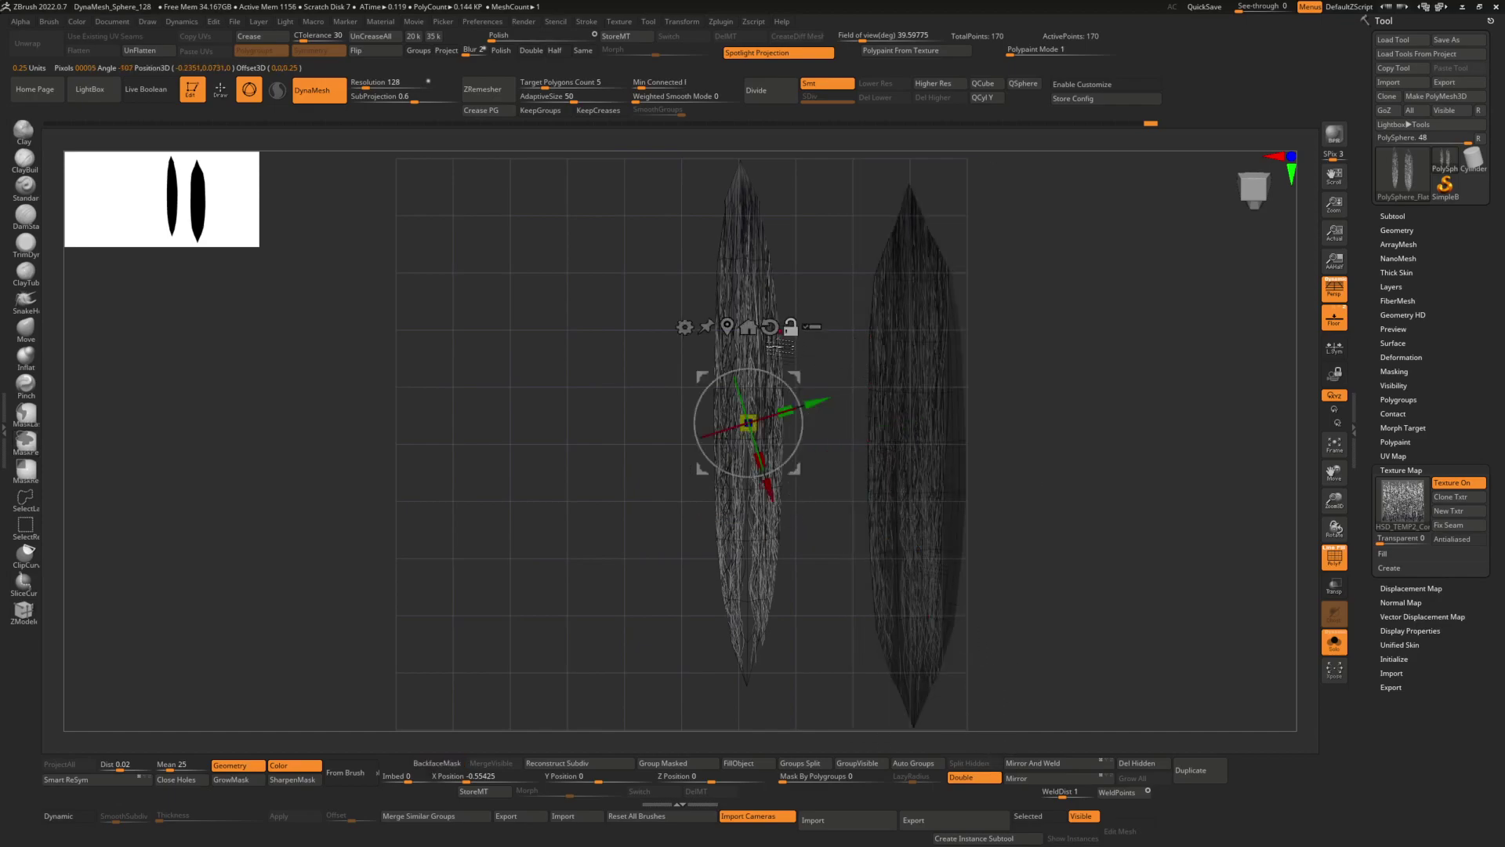
left_click(771, 327)
left_click_drag(804, 422, 784, 422)
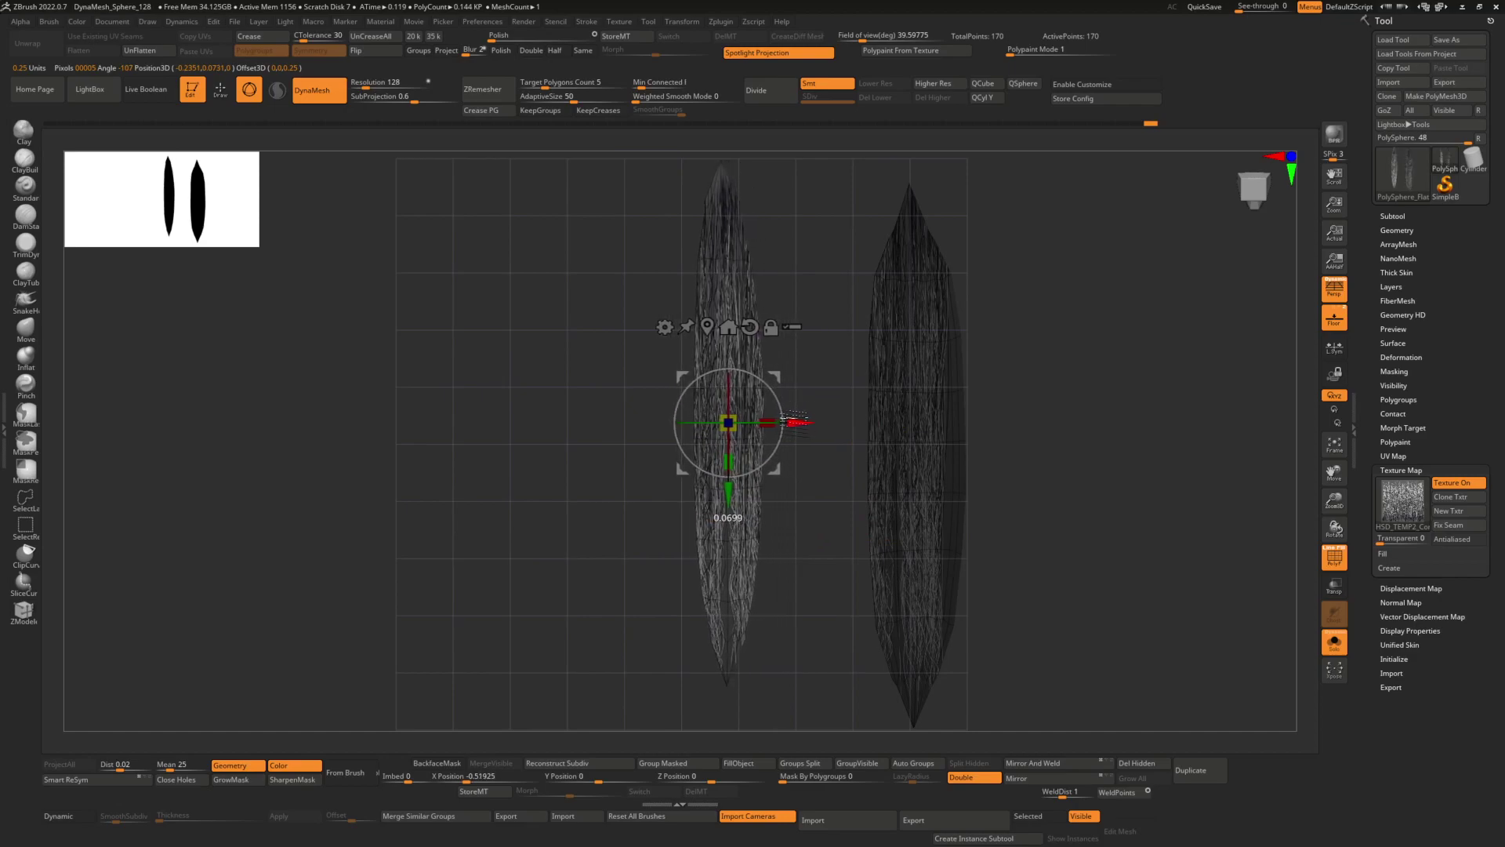
left_click(149, 51)
Try shifting both flattened UV islands sideways together and check the texture placement on the 3D mesh
left_click(93, 51)
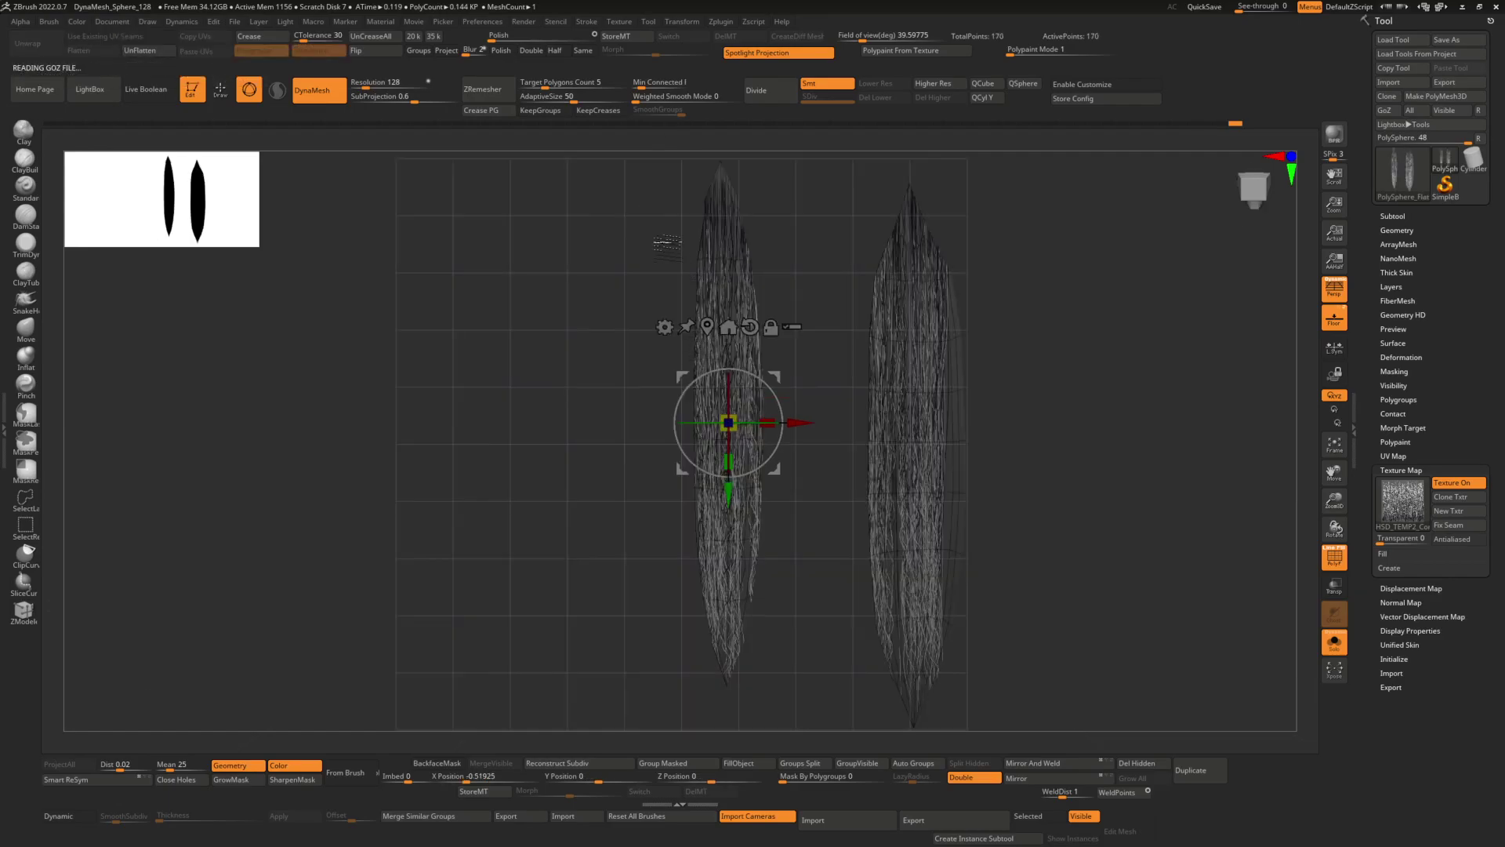
left_click_drag(798, 422, 782, 423)
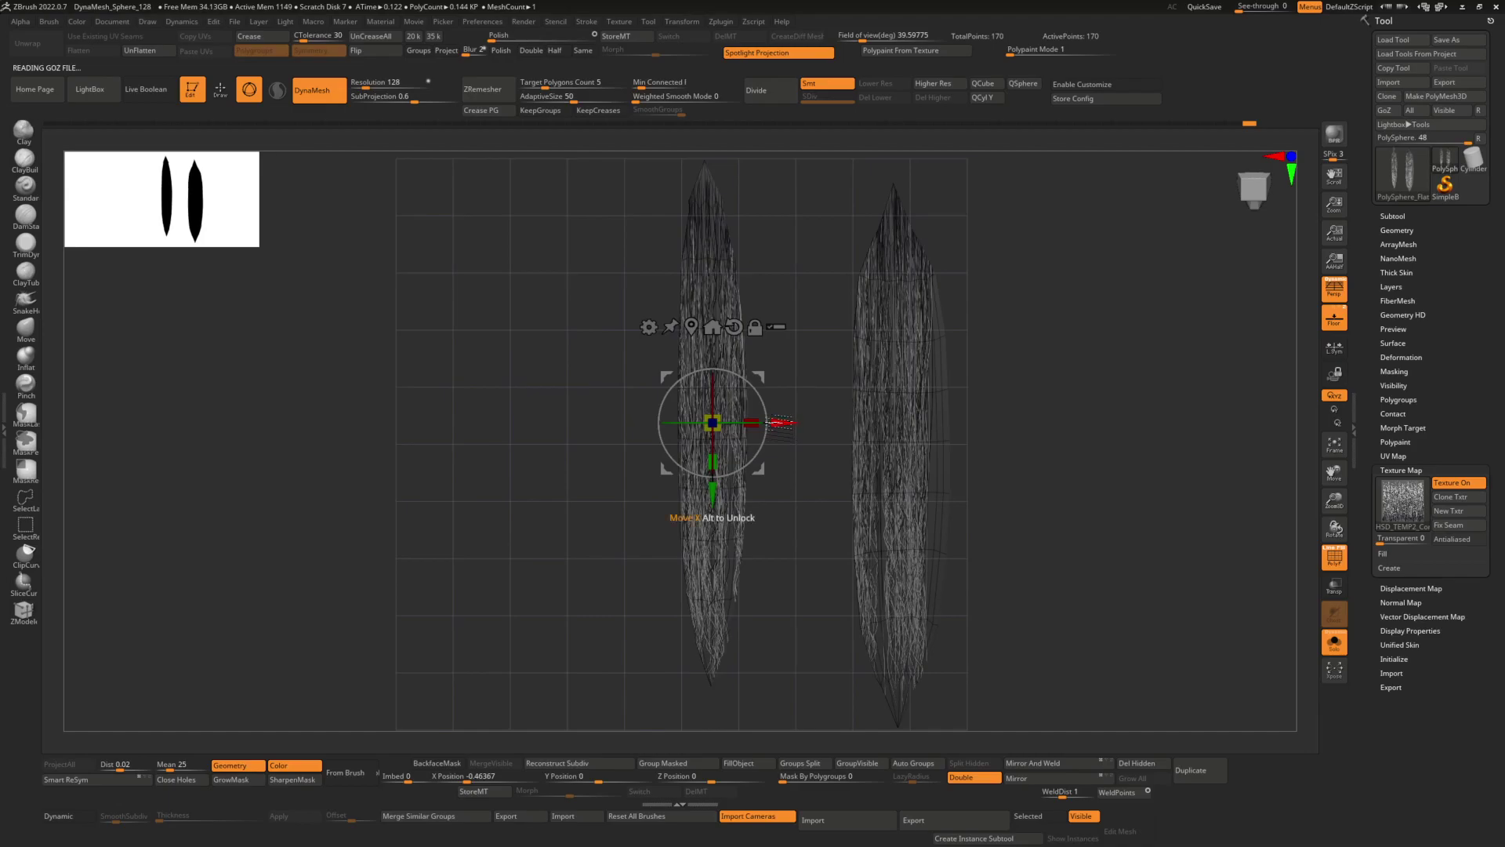
left_click(135, 50)
left_click(103, 54)
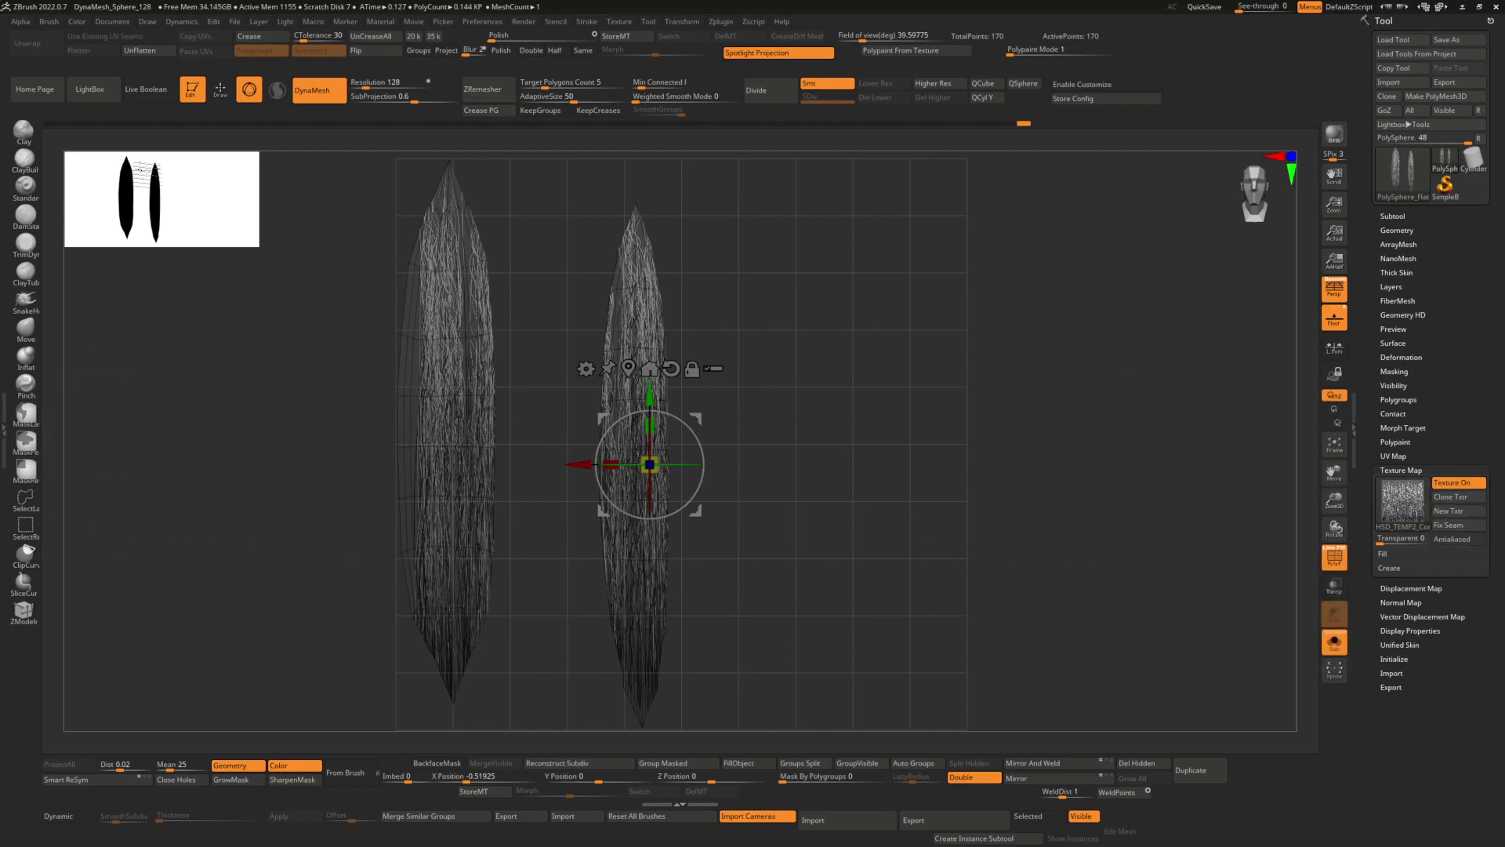
left_click(137, 50)
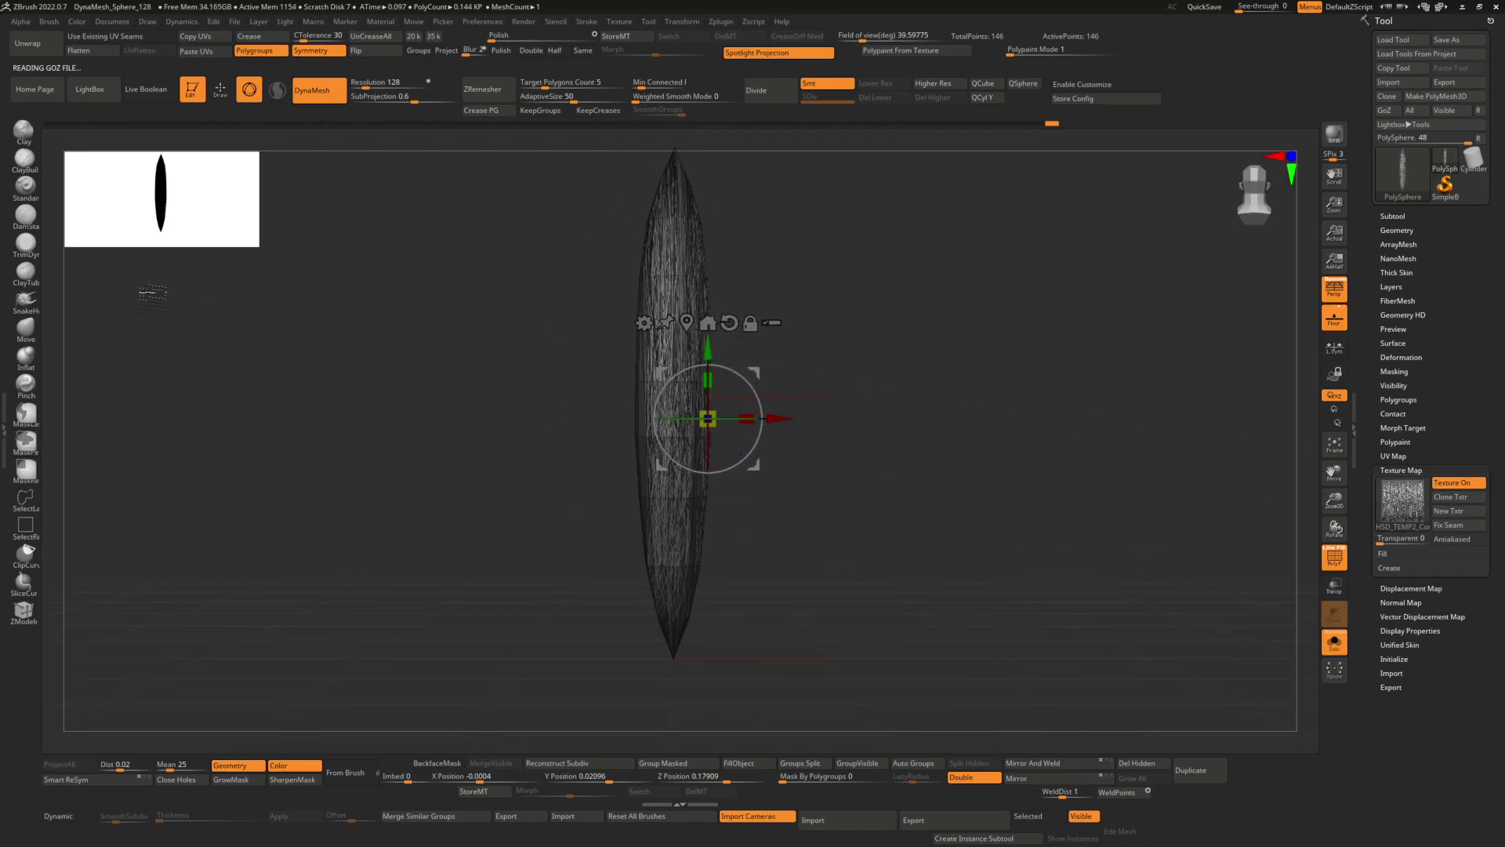
Flatten the UVs, widen both strand islands horizontally, and shift them so the wider island sits inside the UV grid
left_click(78, 51)
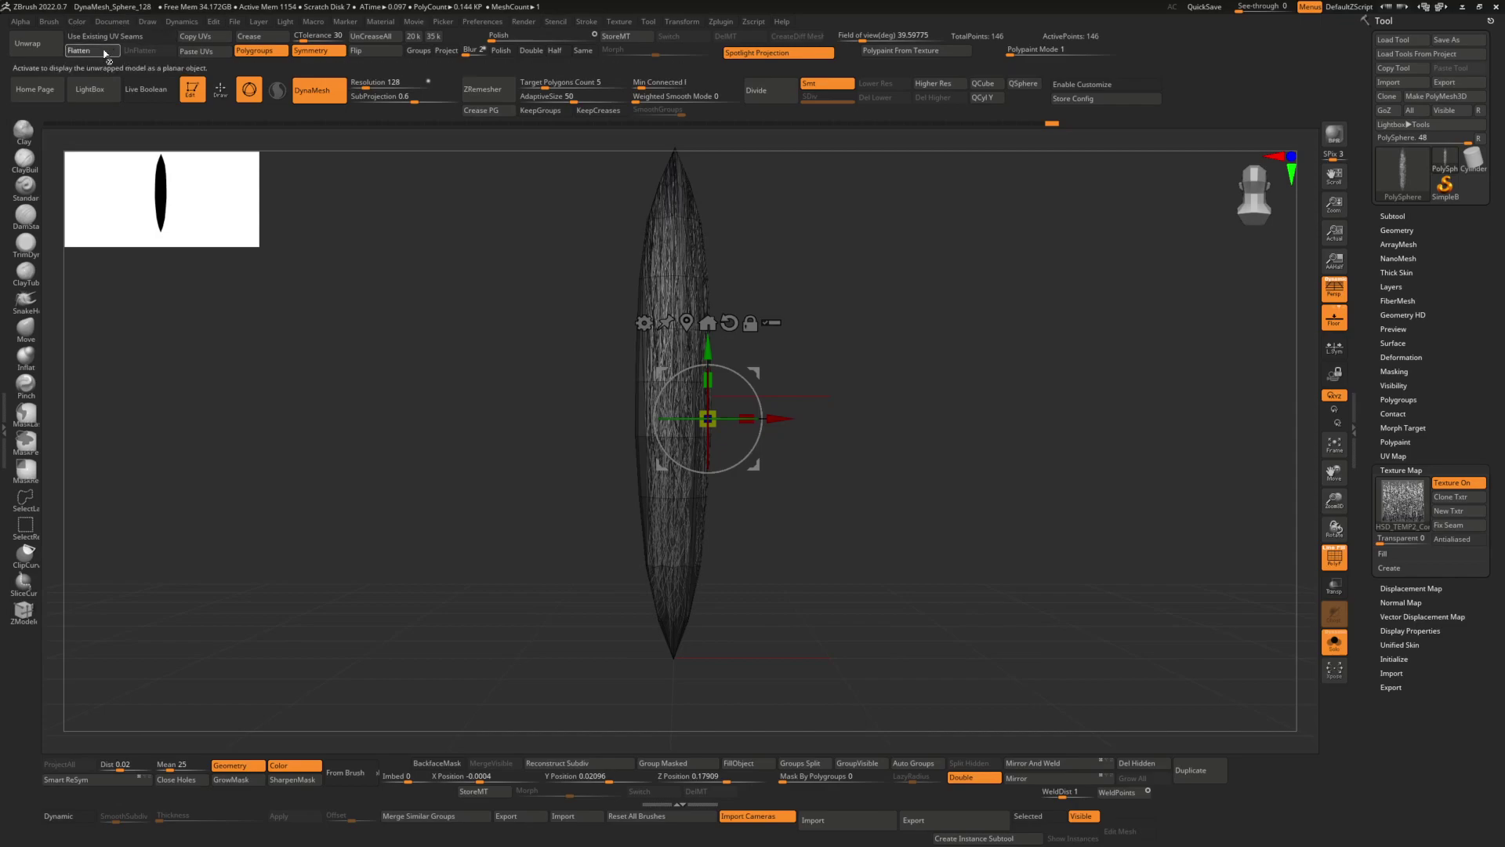
left_click_drag(525, 278, 481, 296, "alt")
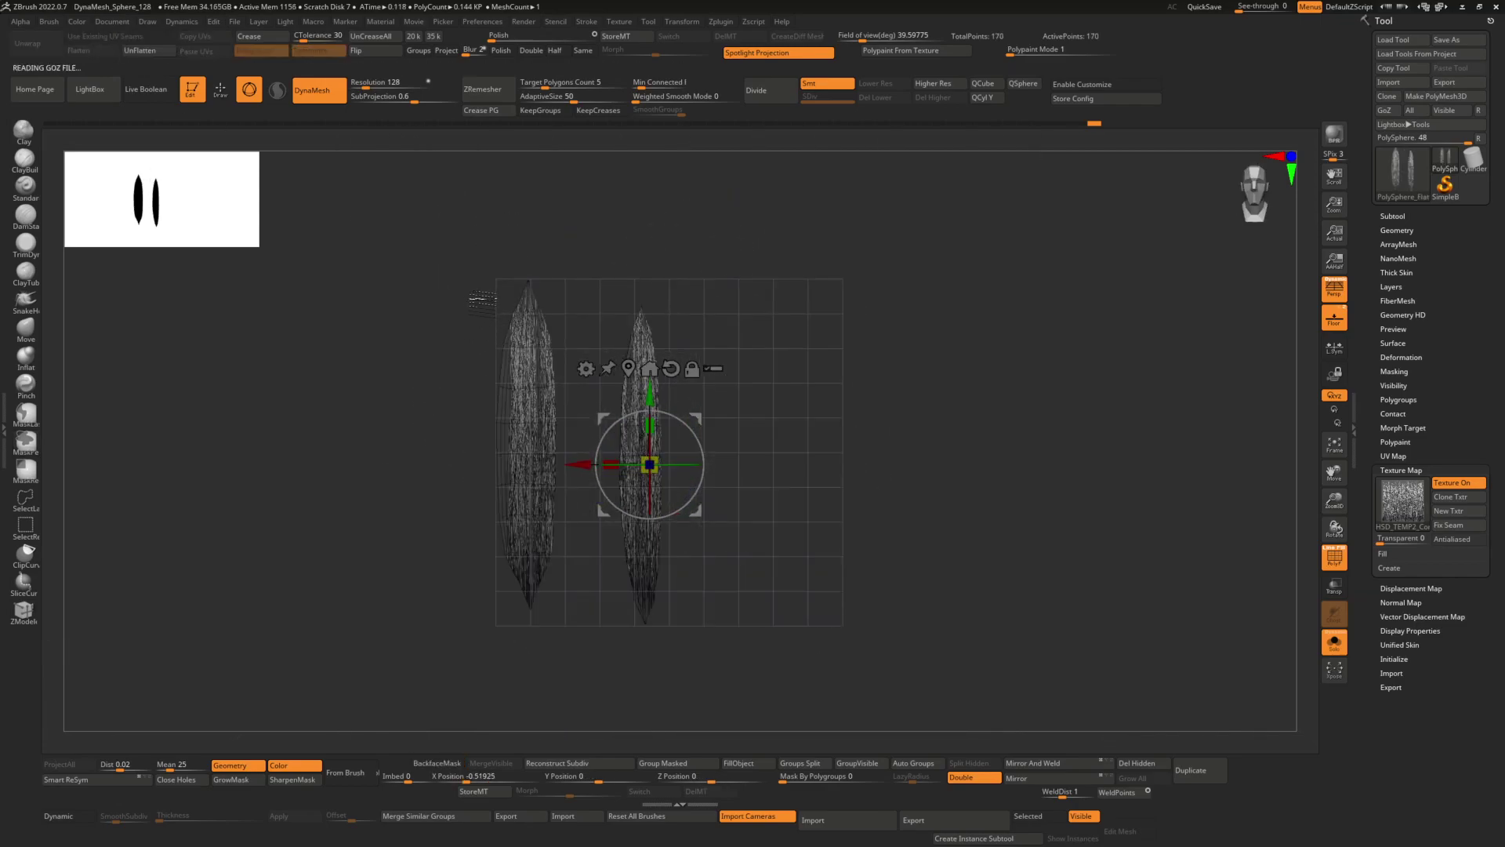
left_click_drag(609, 465, 430, 463)
left_click_drag(582, 463, 893, 461)
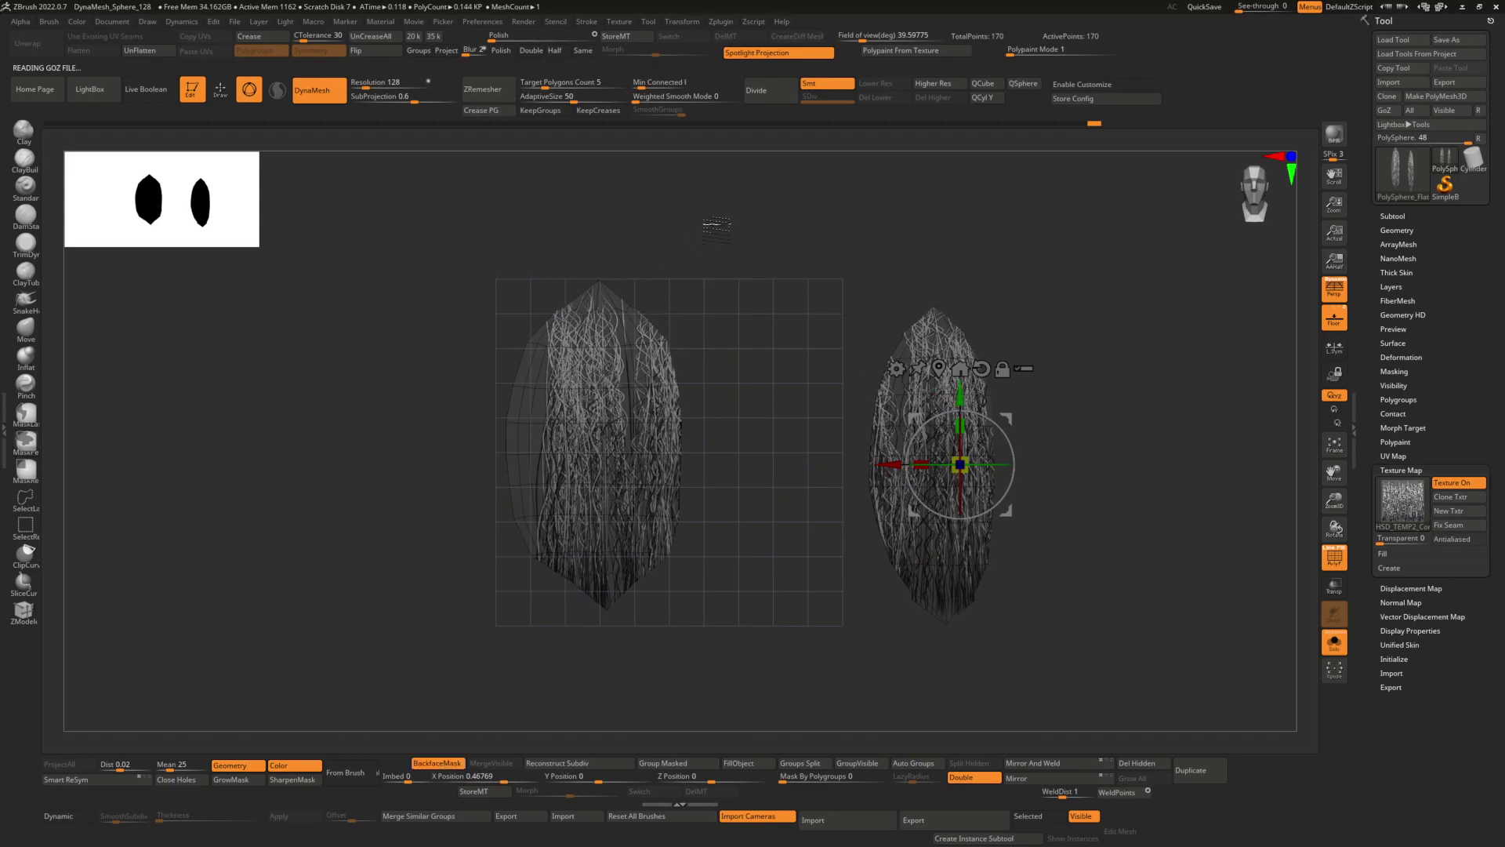
Move the narrower island inside the UV grid beside the wider one and restore the 3D mesh
left_click_drag(892, 464, 723, 464)
mouse_move(813, 408)
left_mouse_down()
mouse_move(801, 382)
mouse_move(791, 416)
mouse_move(795, 392)
left_mouse_up()
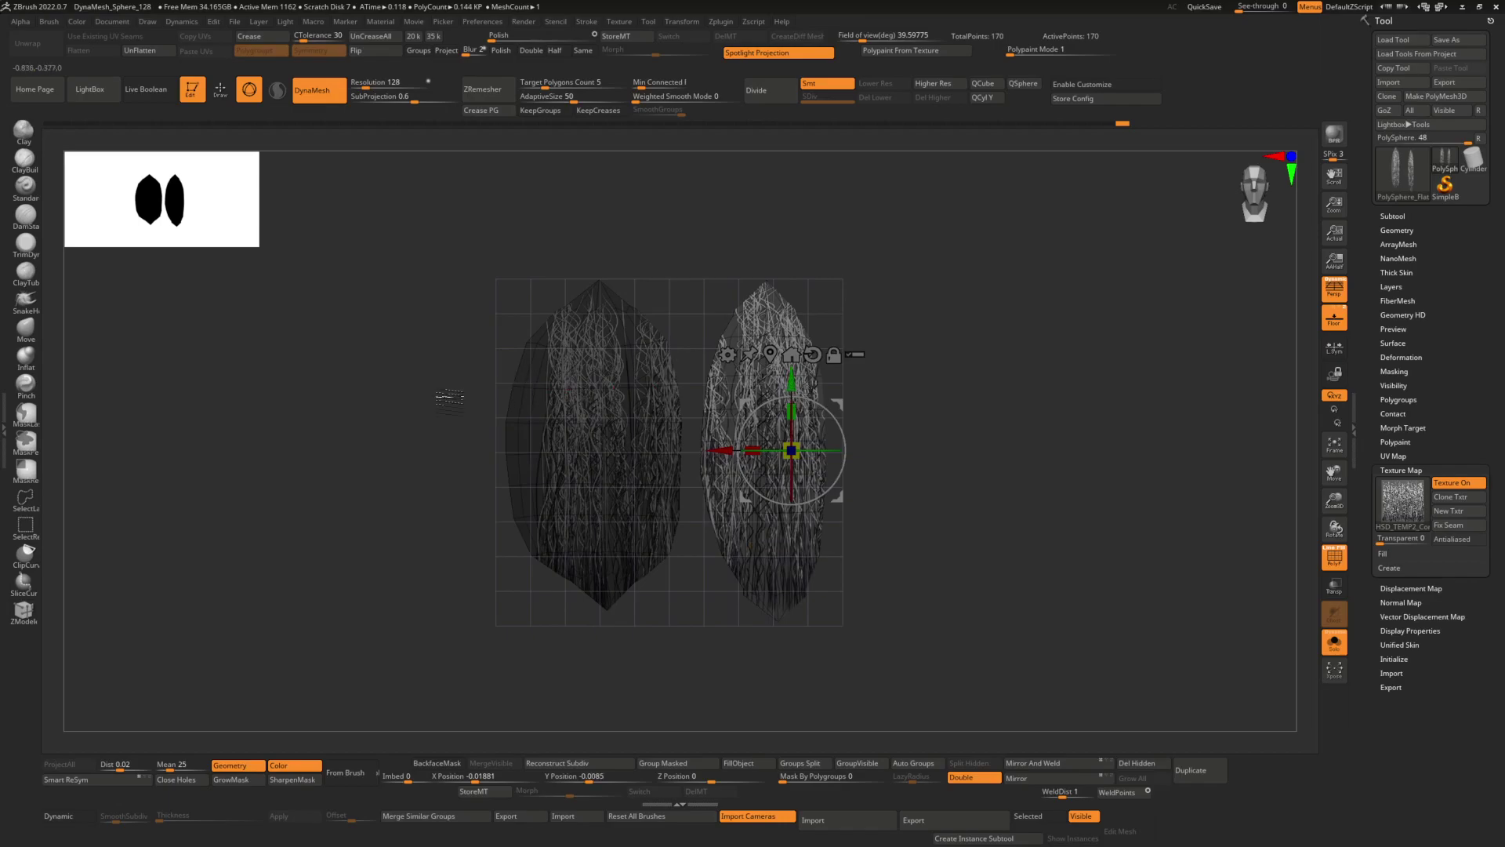
left_click(140, 50)
Subdivide the hair mesh to level 2 and preview-render it with BPR from several angles
left_click_drag(766, 375, 801, 443)
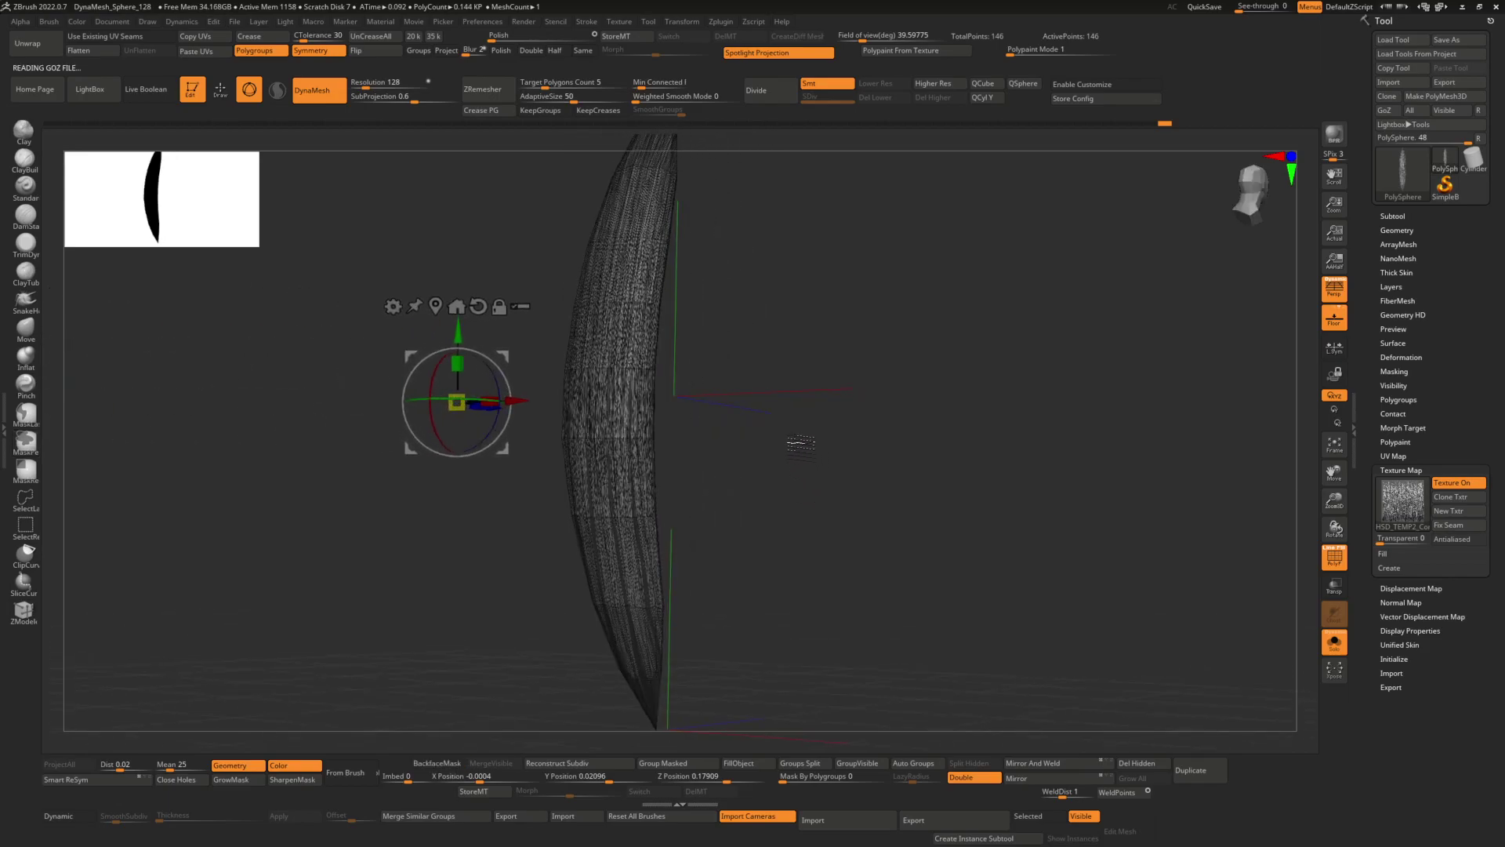
key("q")
left_click_drag(790, 369, 865, 272, "shift")
left_click(757, 91)
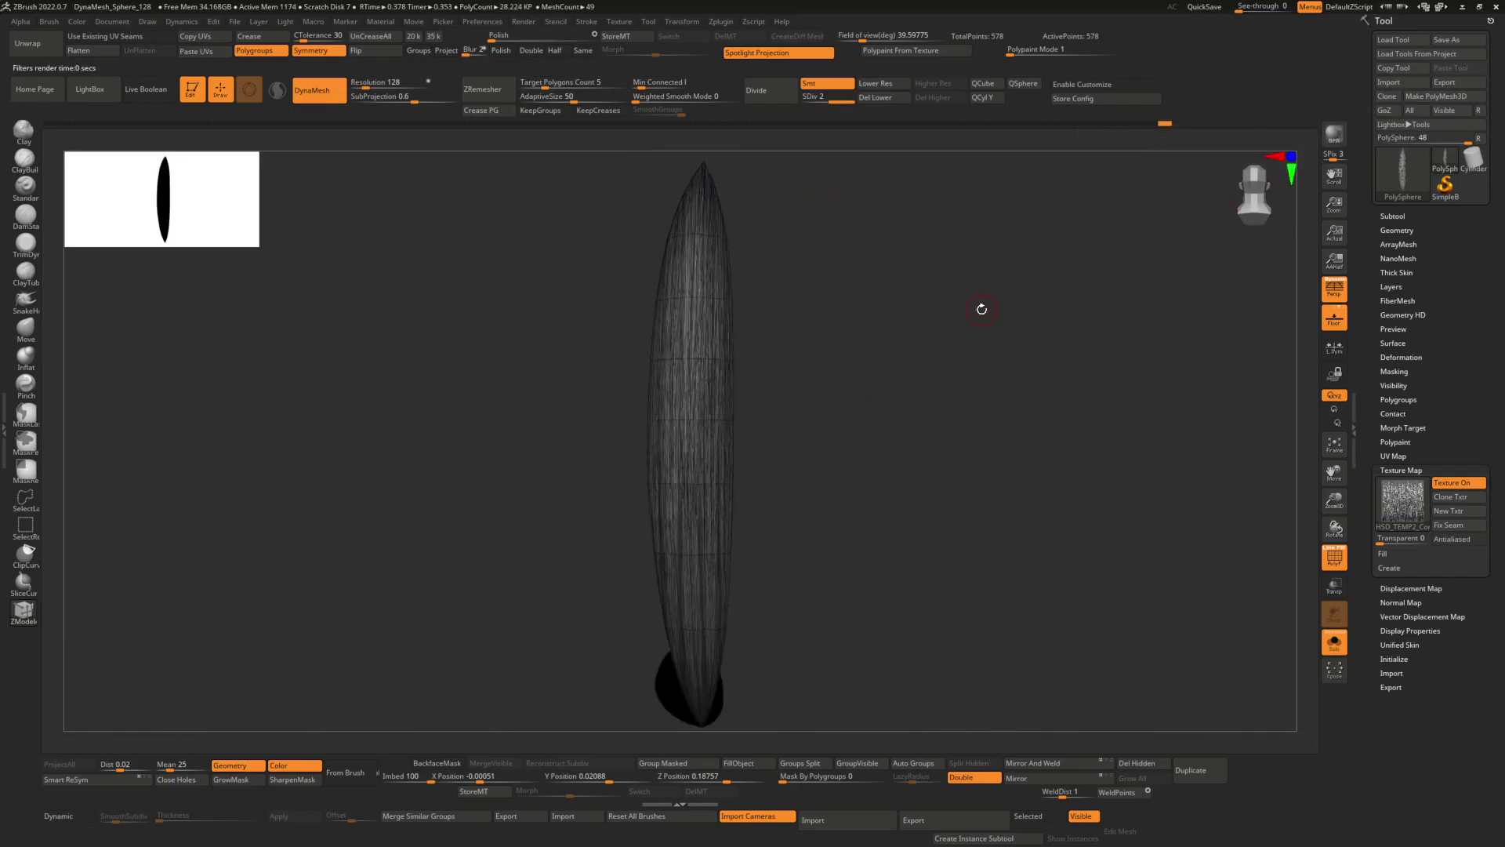
left_click_drag(1029, 318, 1021, 310)
left_click(1334, 135)
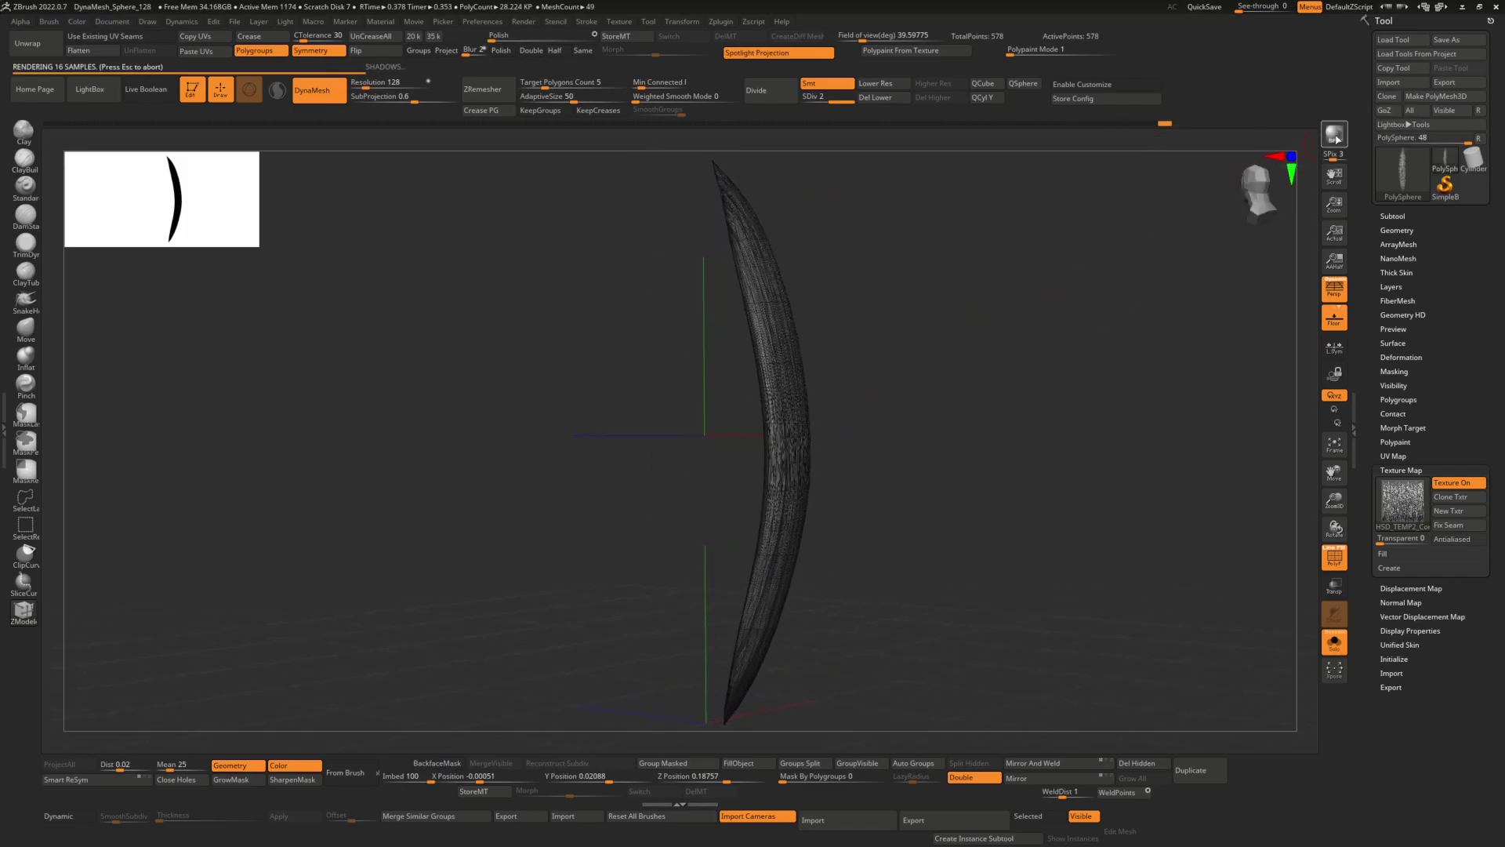
left_click_drag(1007, 411, 992, 414)
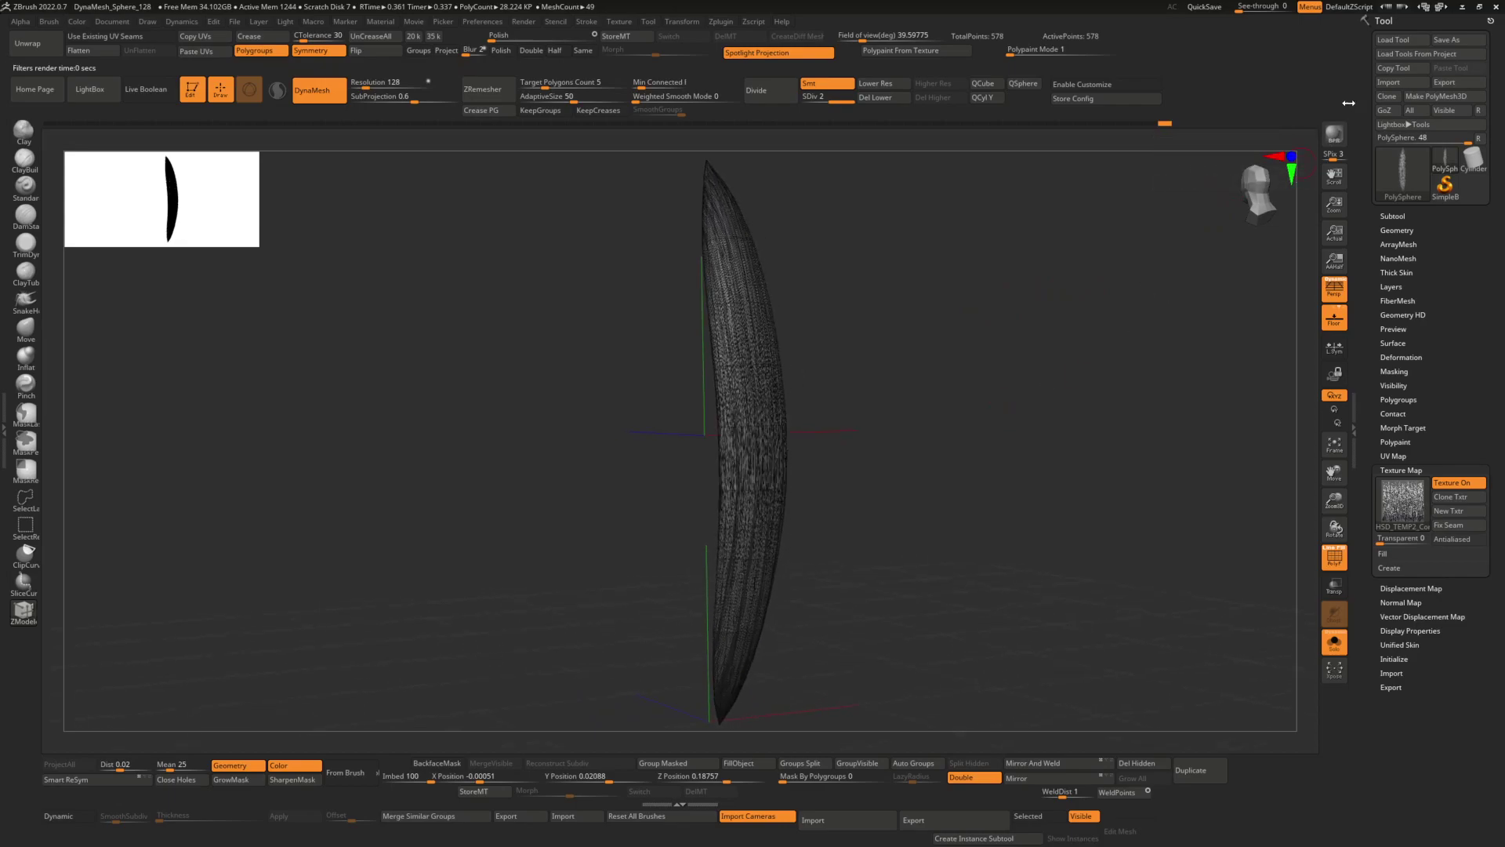
Turn off the floor grid and the polyframe lines and render the hair mesh with BPR
left_click(1335, 318)
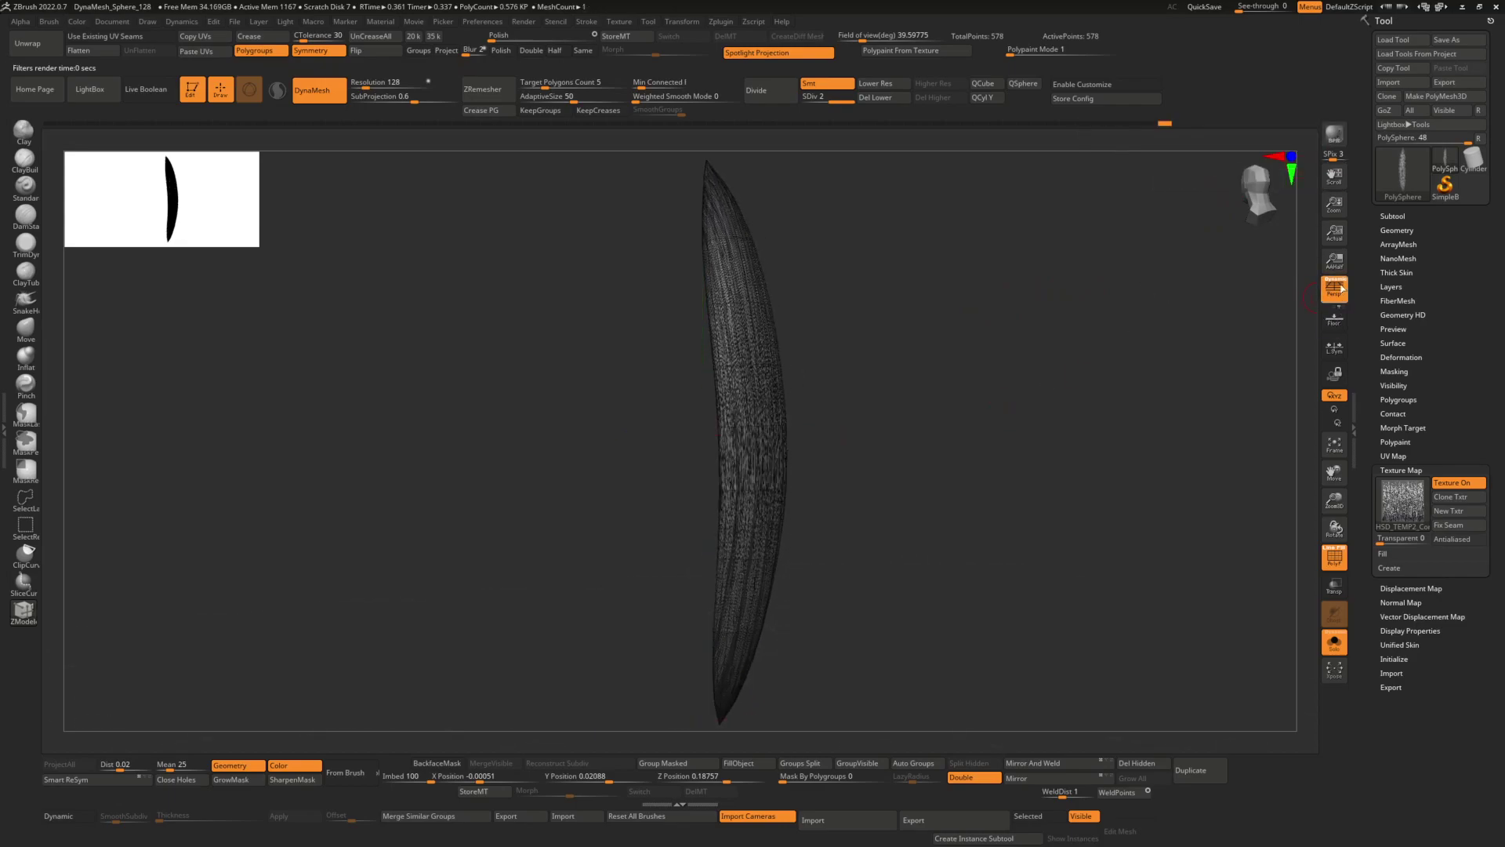
left_click(1334, 135)
left_click_drag(1091, 268, 1086, 265)
left_click(1336, 569)
left_click(1334, 135)
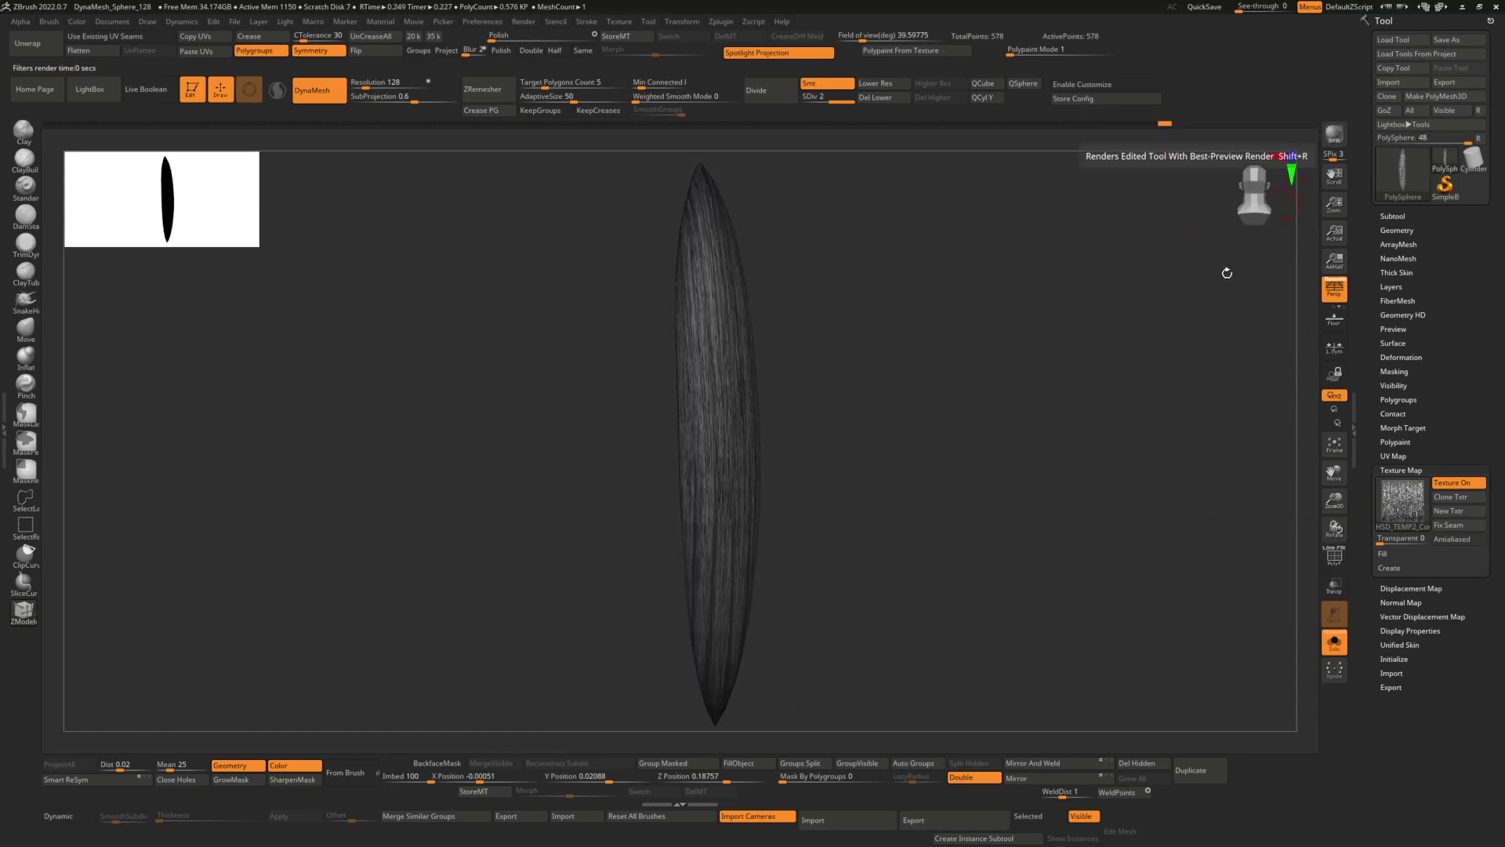
Subdivide the hair mesh to level 4, render it with BPR and inspect the strands up close
left_click(774, 102)
left_click(774, 102)
left_click_drag(890, 289, 1224, 273, "shift")
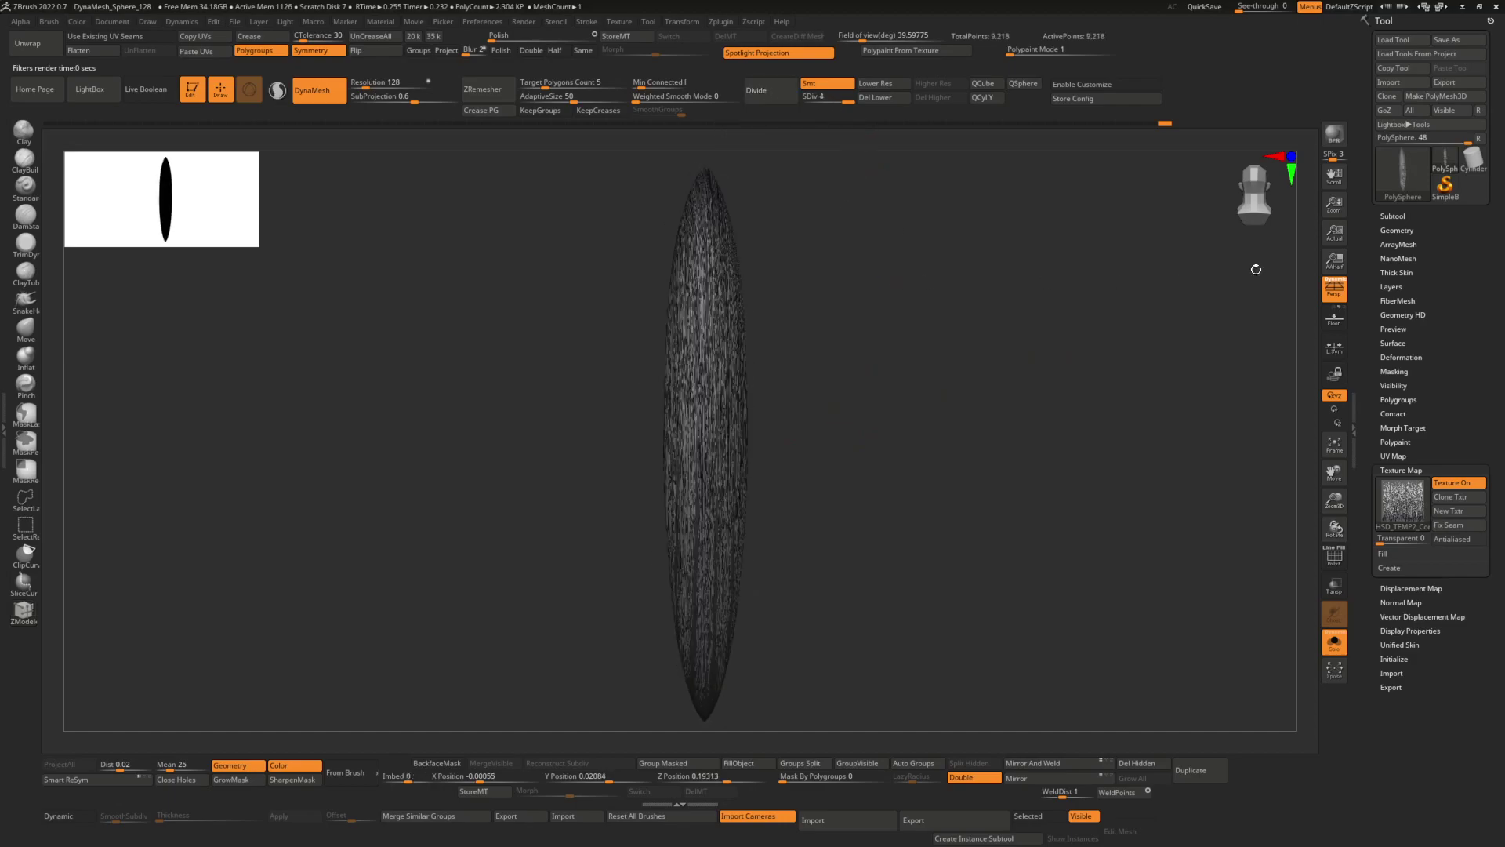
key("shift+r")
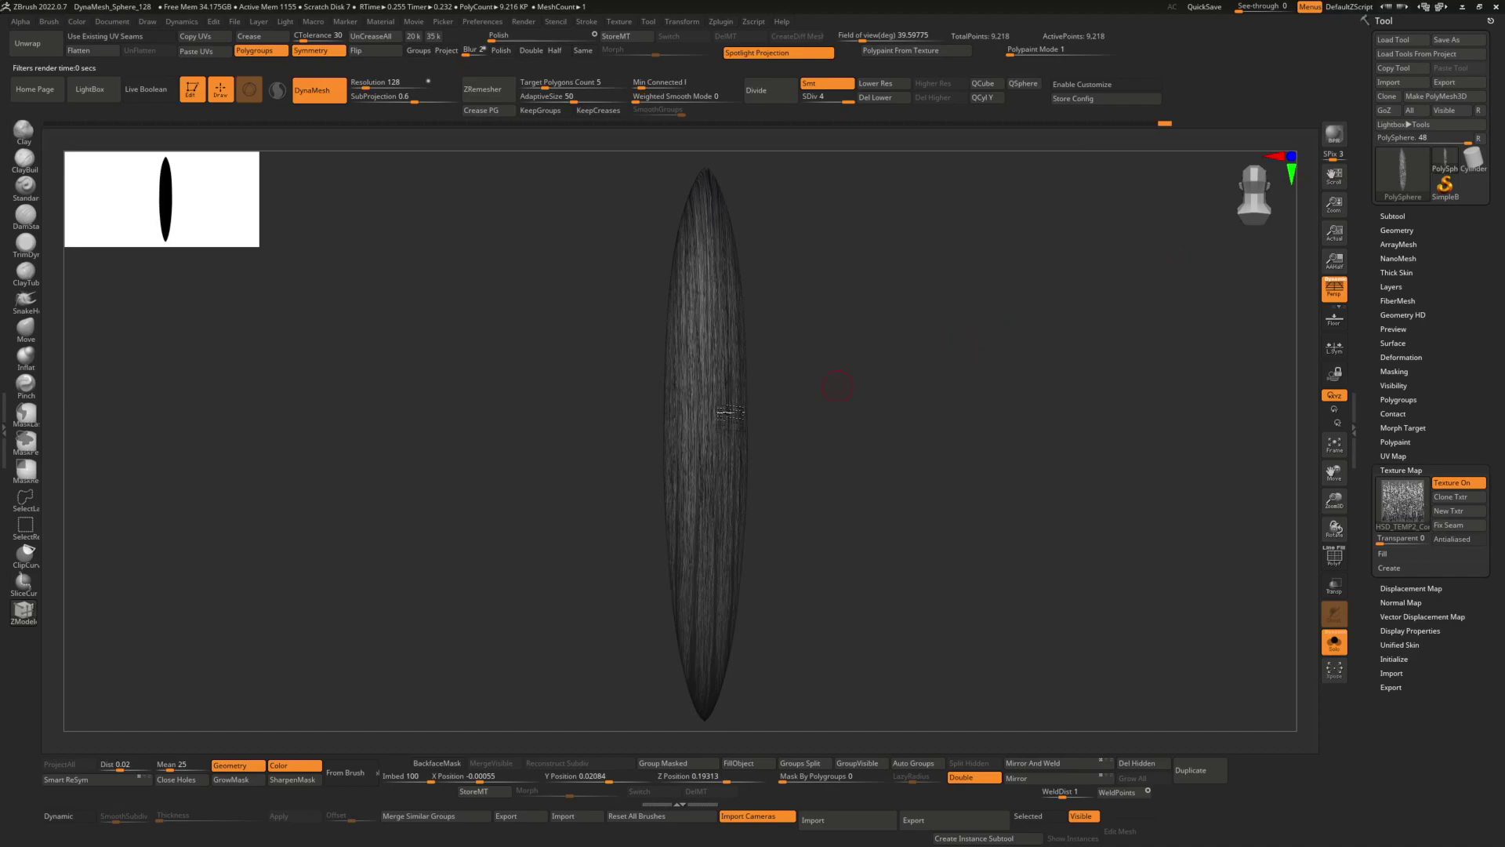
right_click_drag(773, 394, 839, 414, "ctrl")
right_click_drag(617, 544, 656, 531, "ctrl")
Switch to Hair Strand Designer, enable the Mask Map and generate the enabled maps
key("alt+Tab")
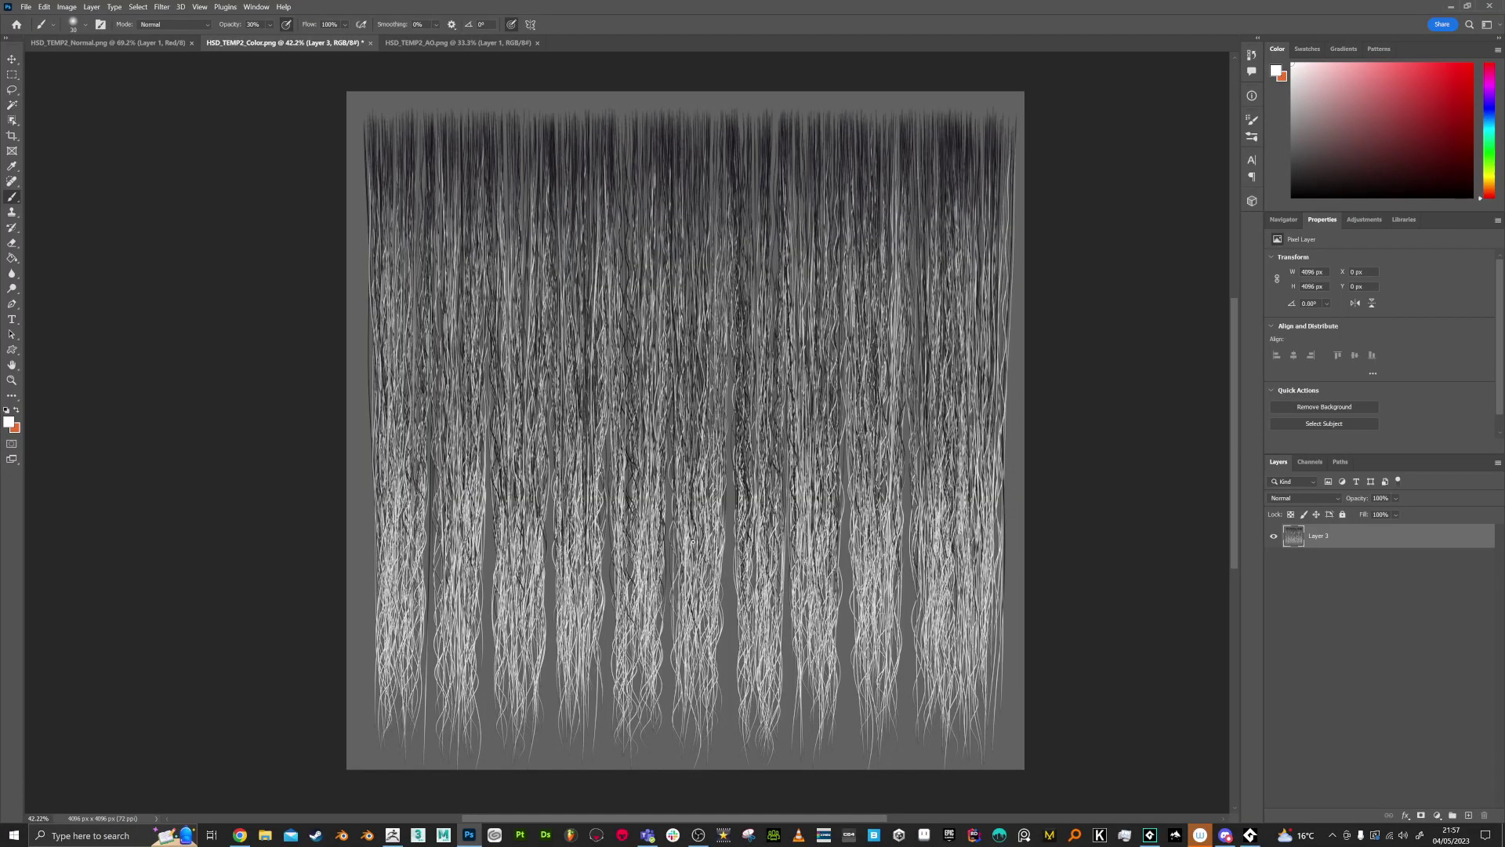
key("alt+Tab")
key("alt+Tab")
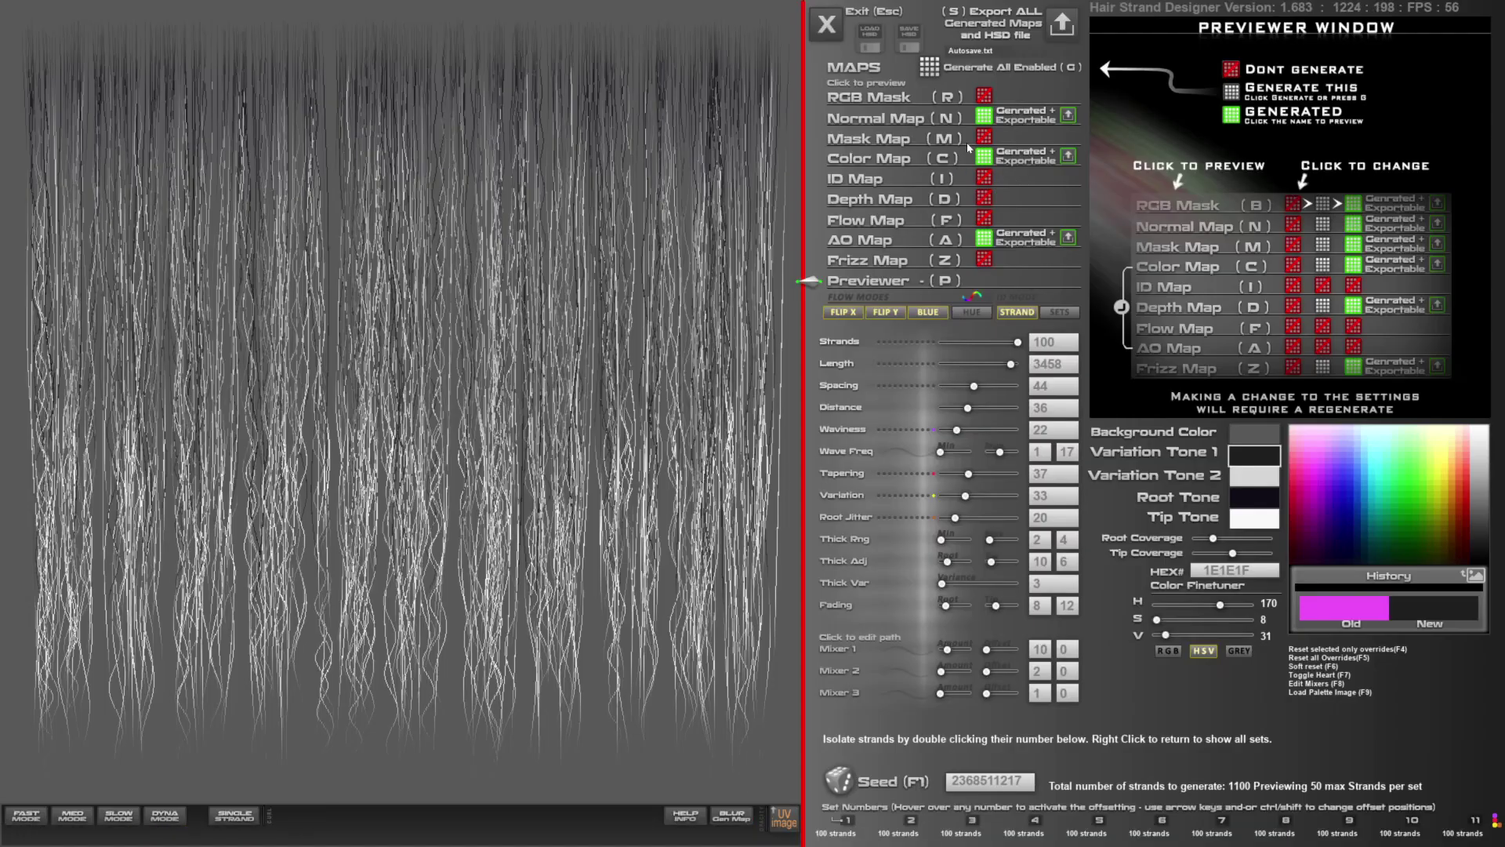
left_click(984, 137)
left_click(931, 69)
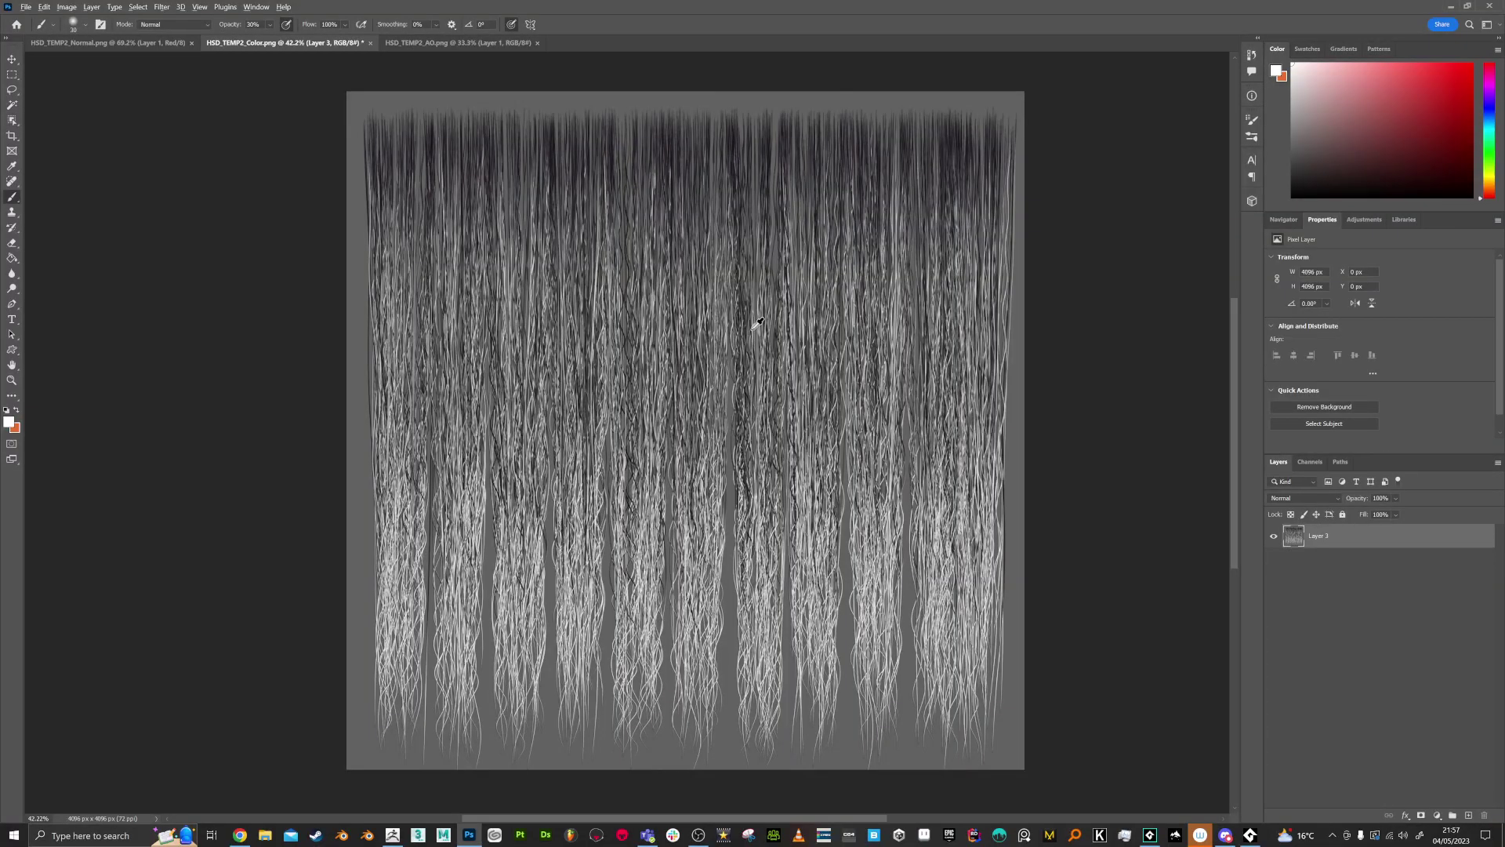
Switch back to ZBrush and open the image import for the hair mesh's texture map
key("alt+Tab")
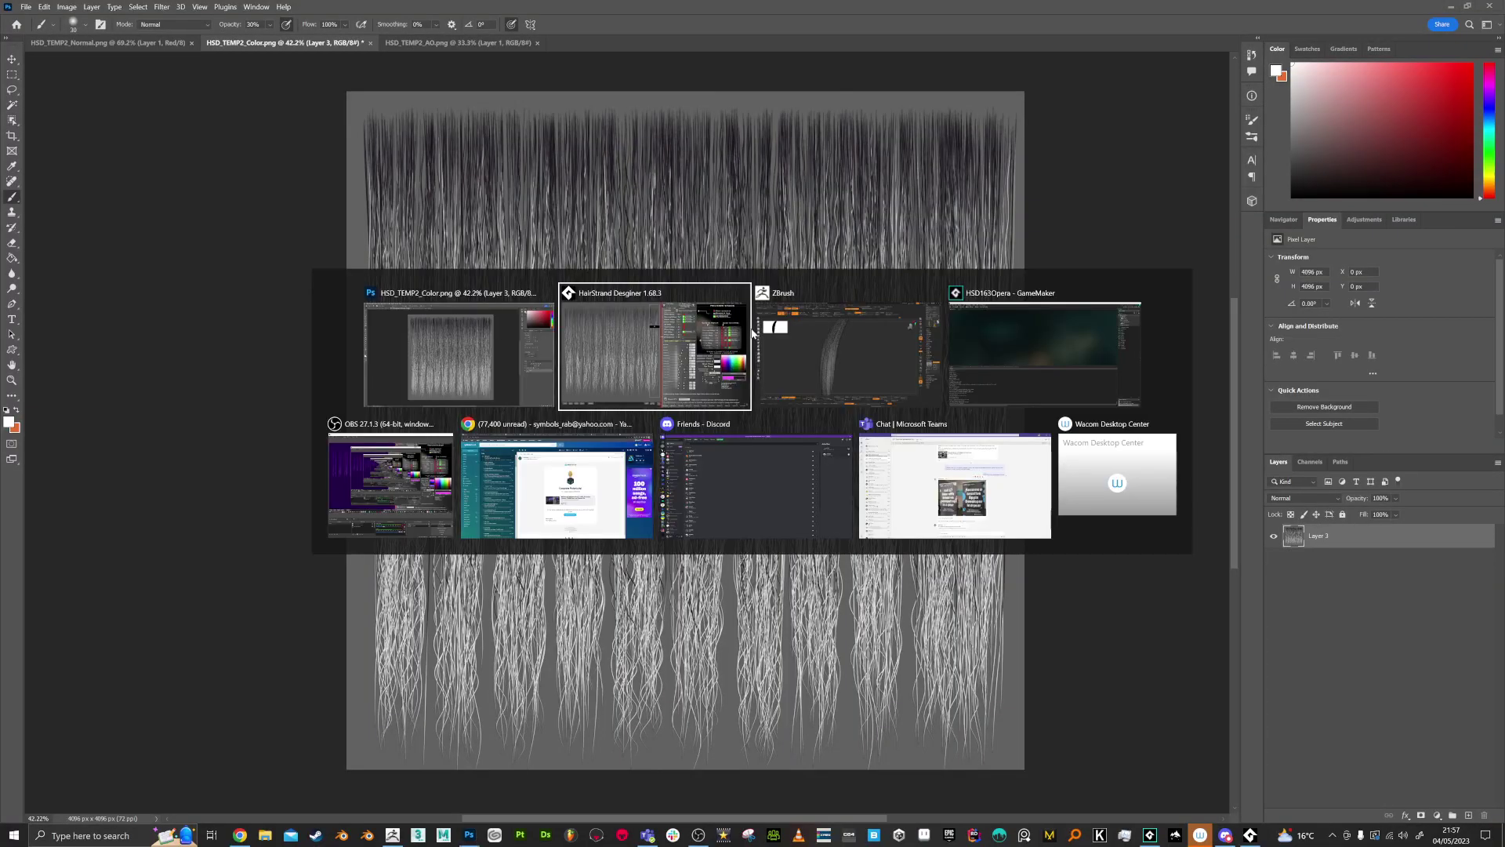
left_click(798, 370)
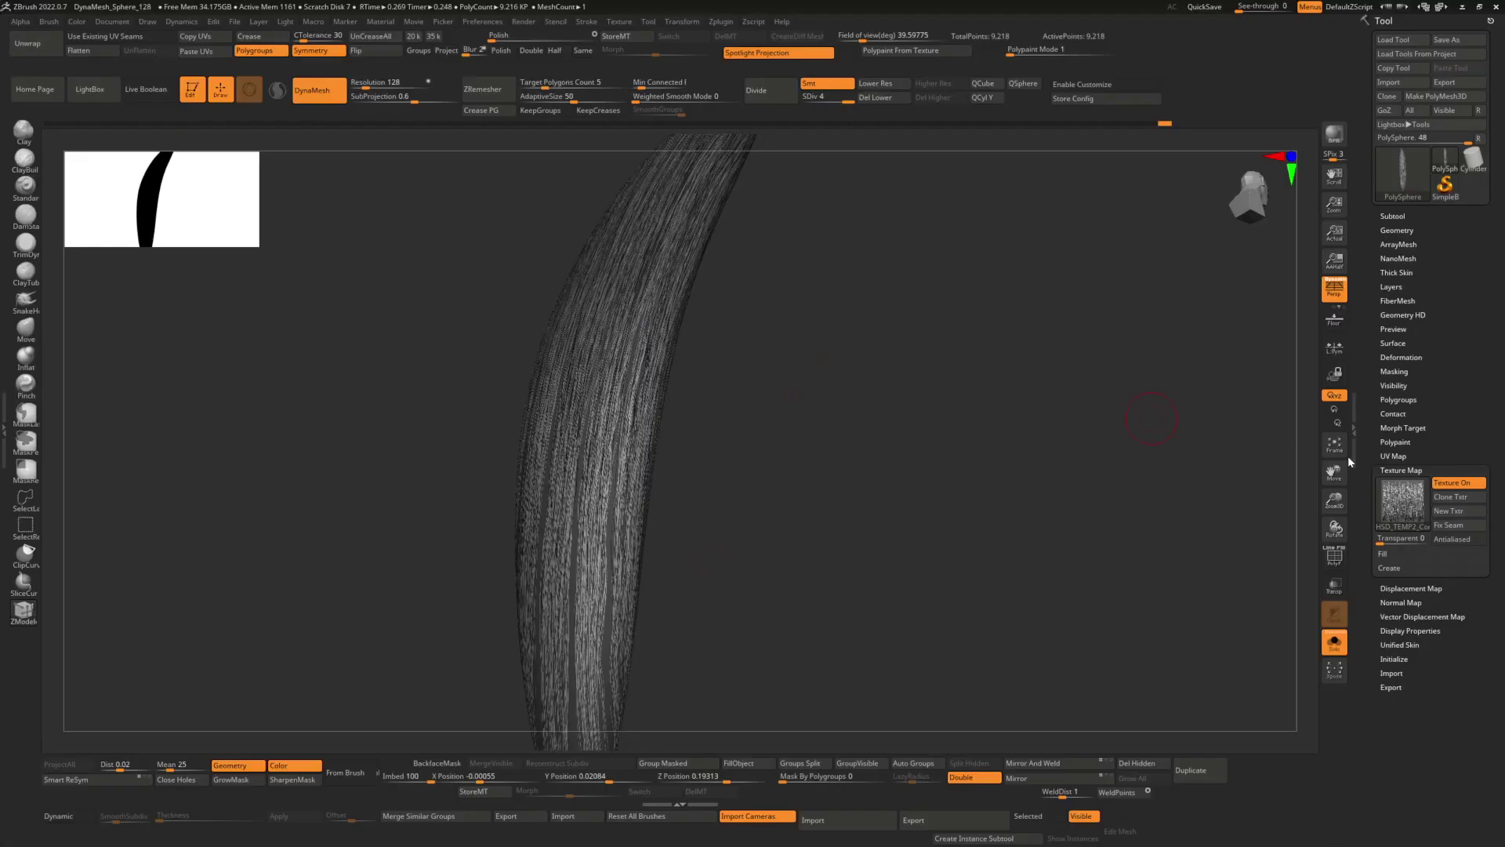
left_click(1403, 502)
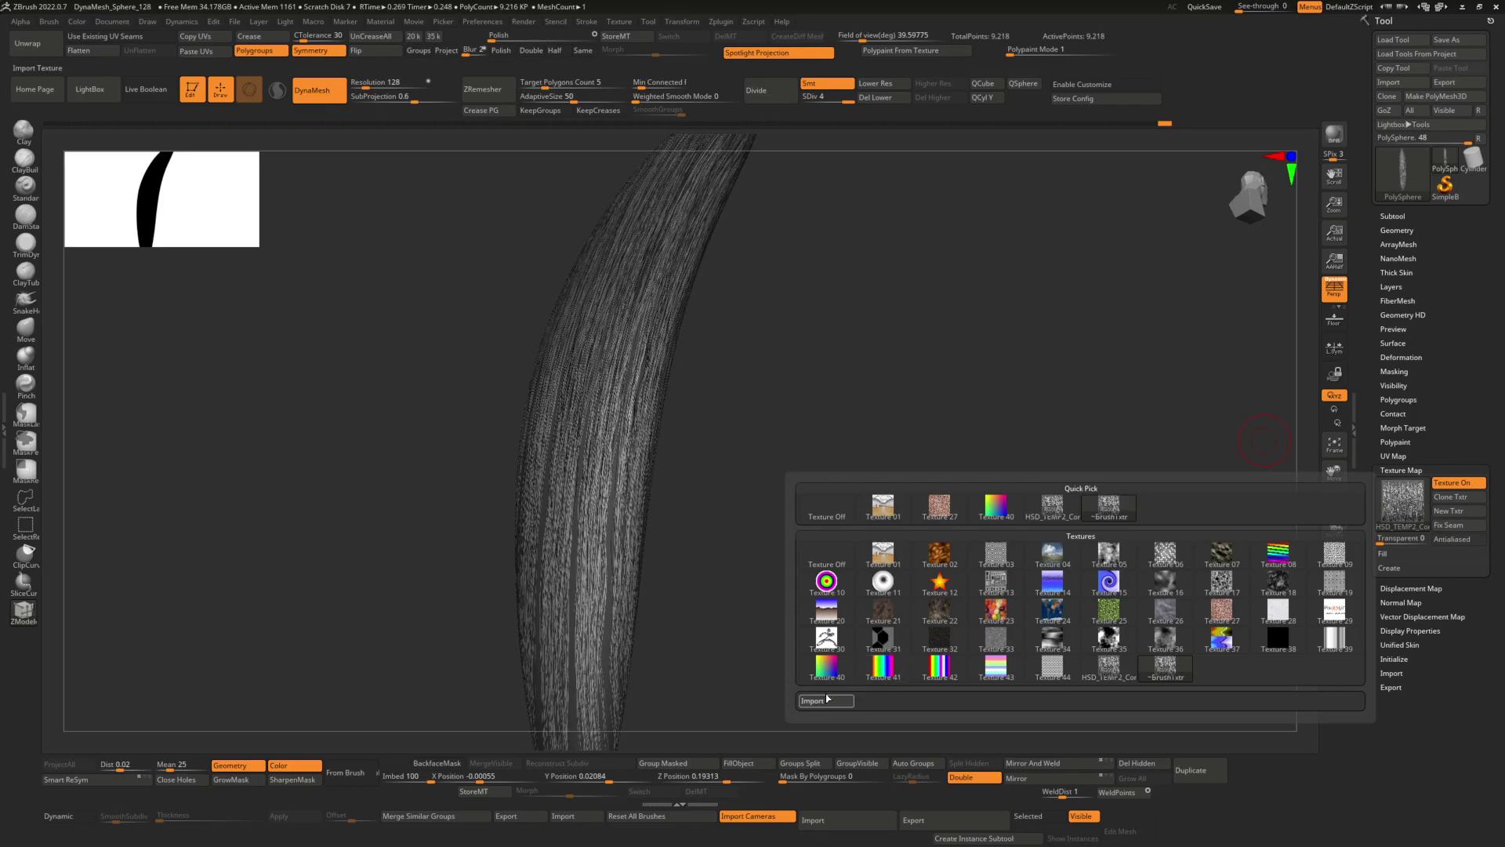
left_click(825, 699)
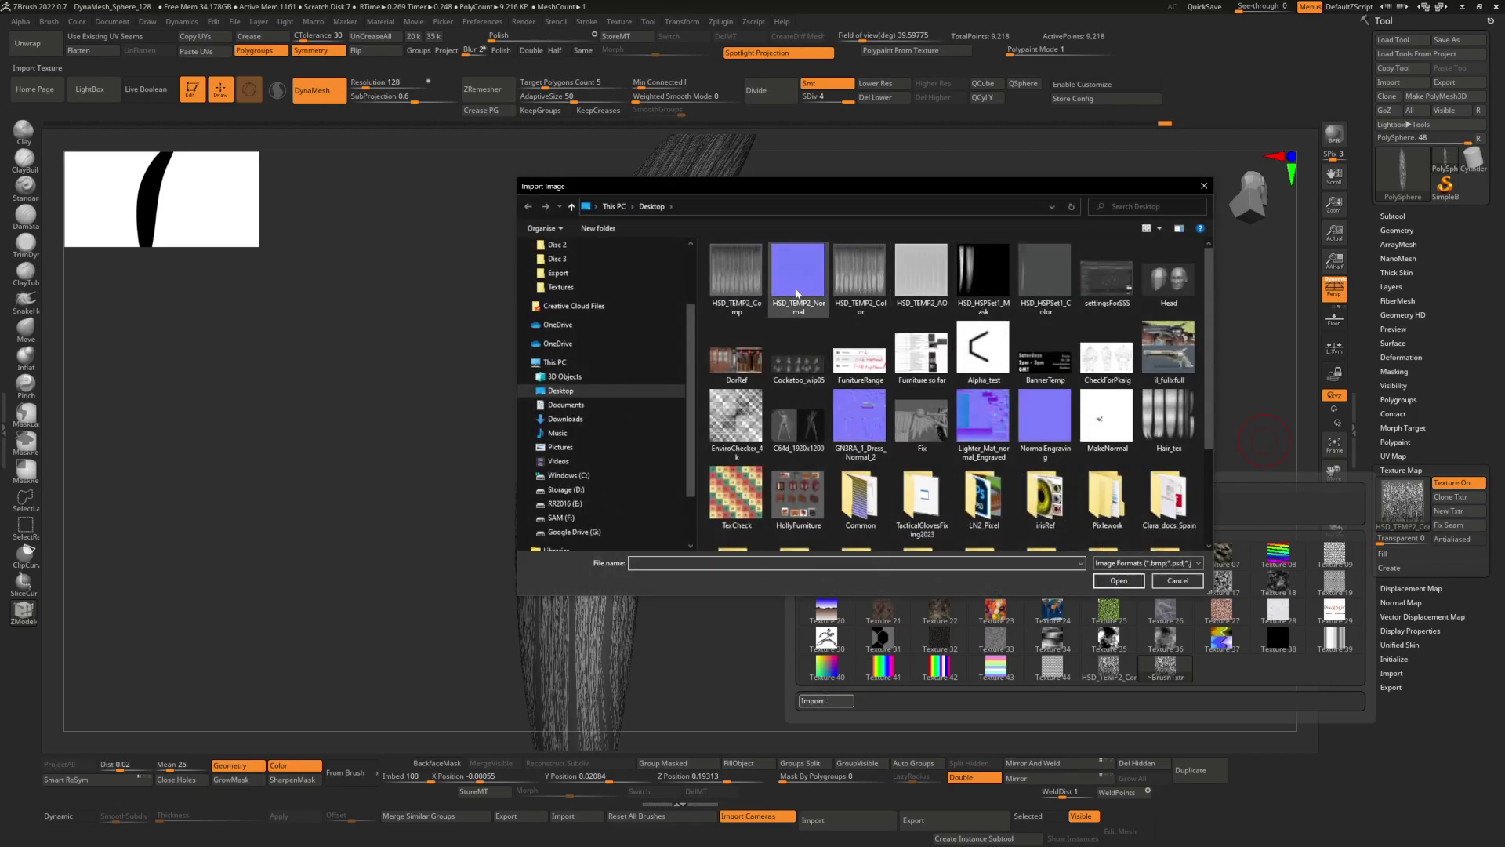
Switch to Hair Strand Designer and export the generated mask map to the Desktop as MASK_
key("alt+Tab")
key("alt+Tab")
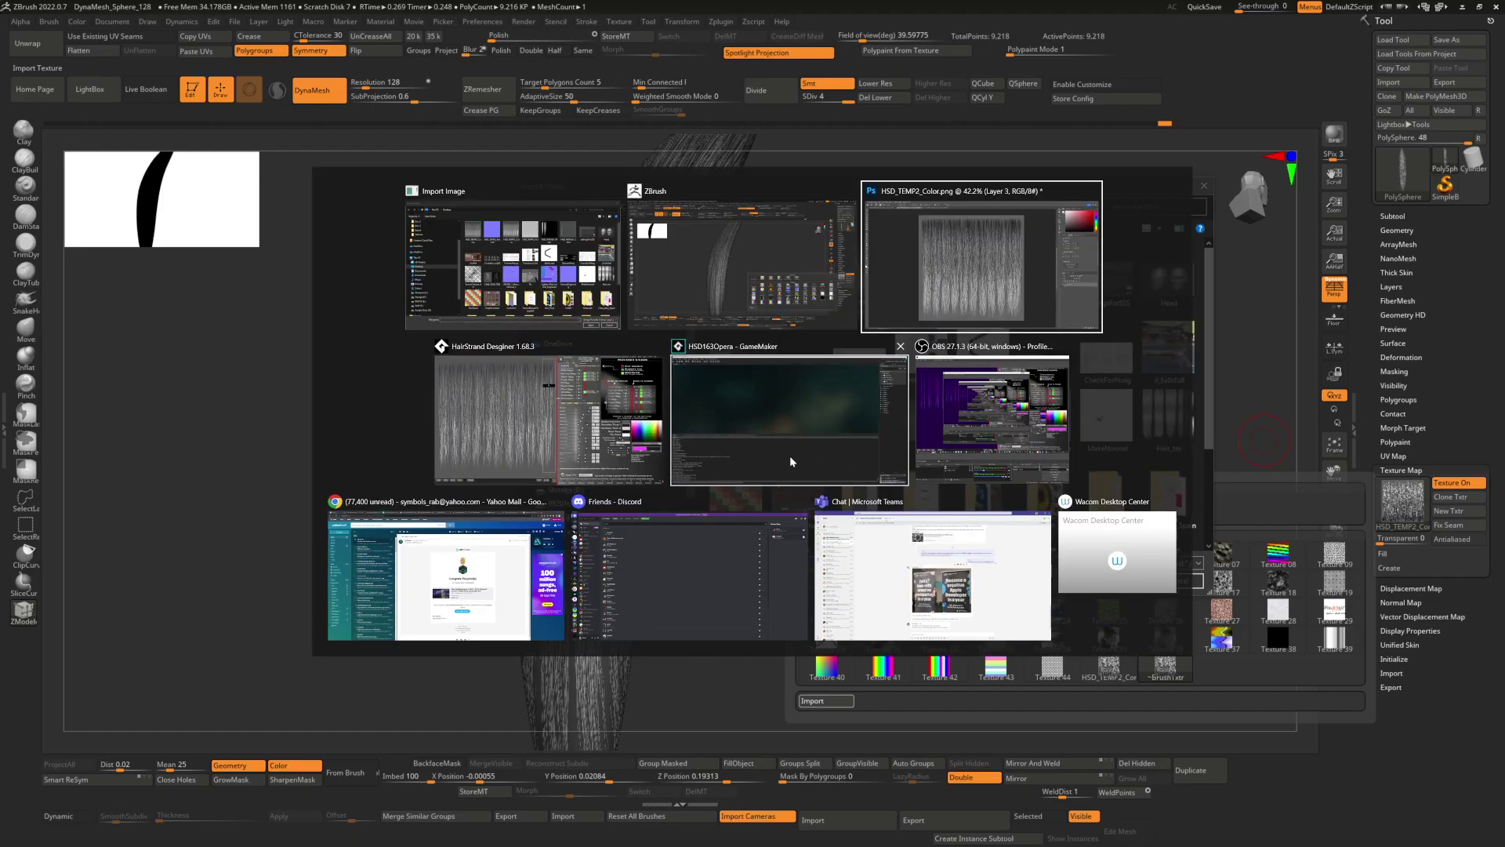
left_click(557, 427)
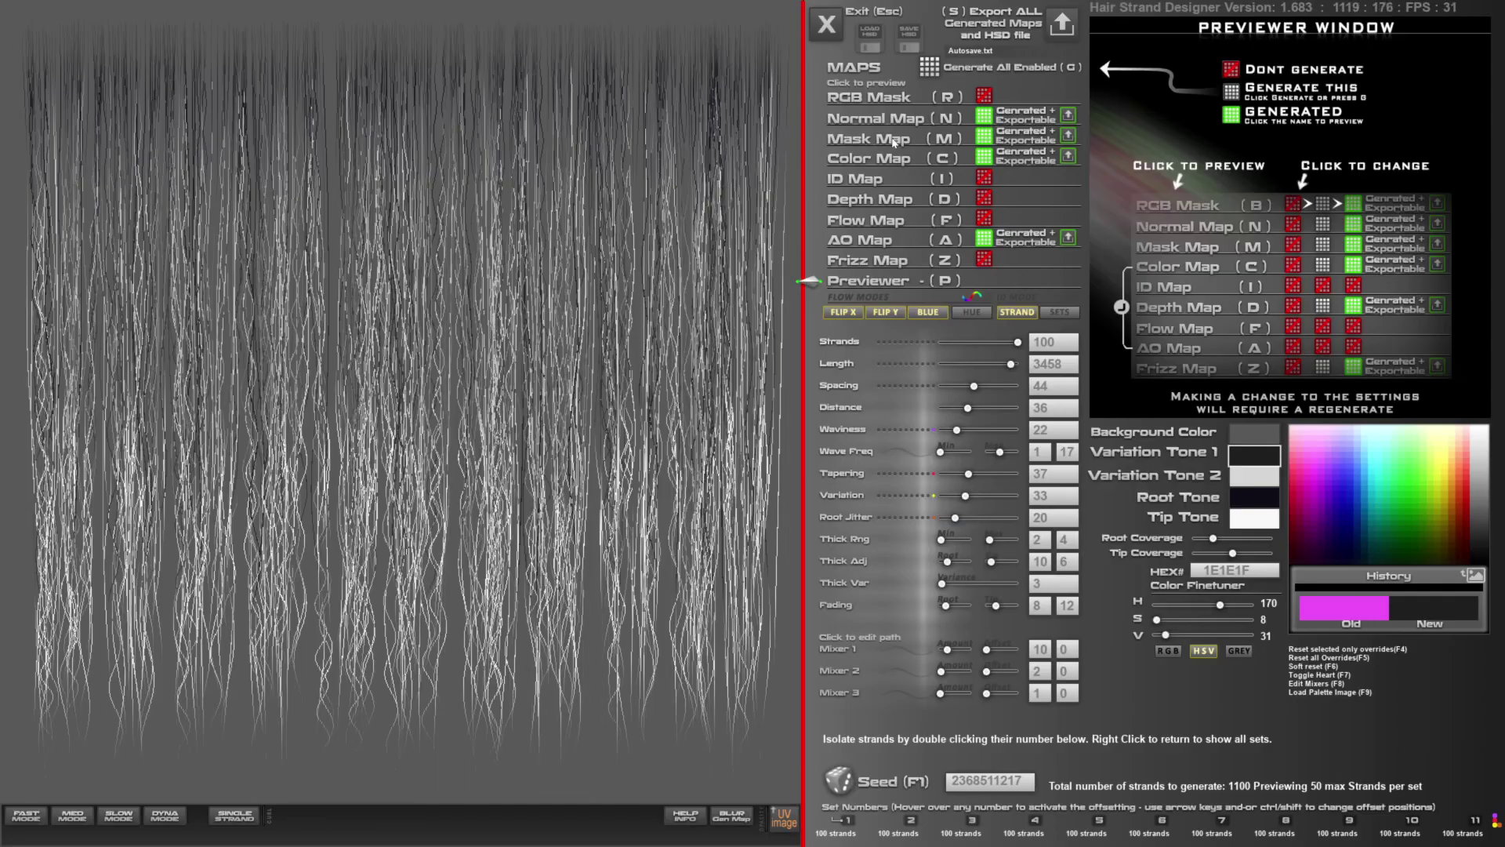
left_click(1068, 135)
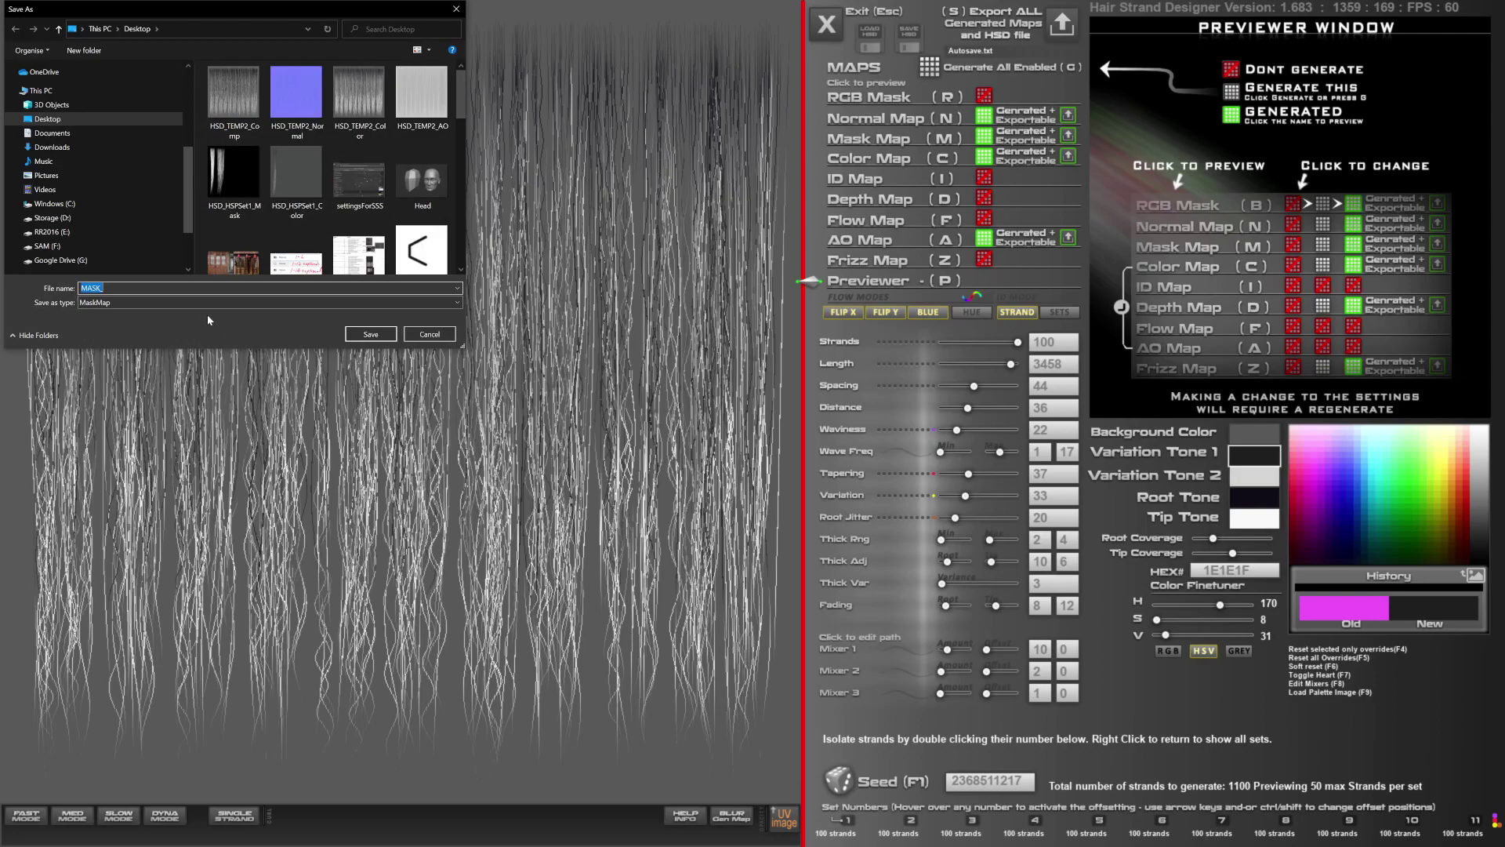
left_click(350, 334)
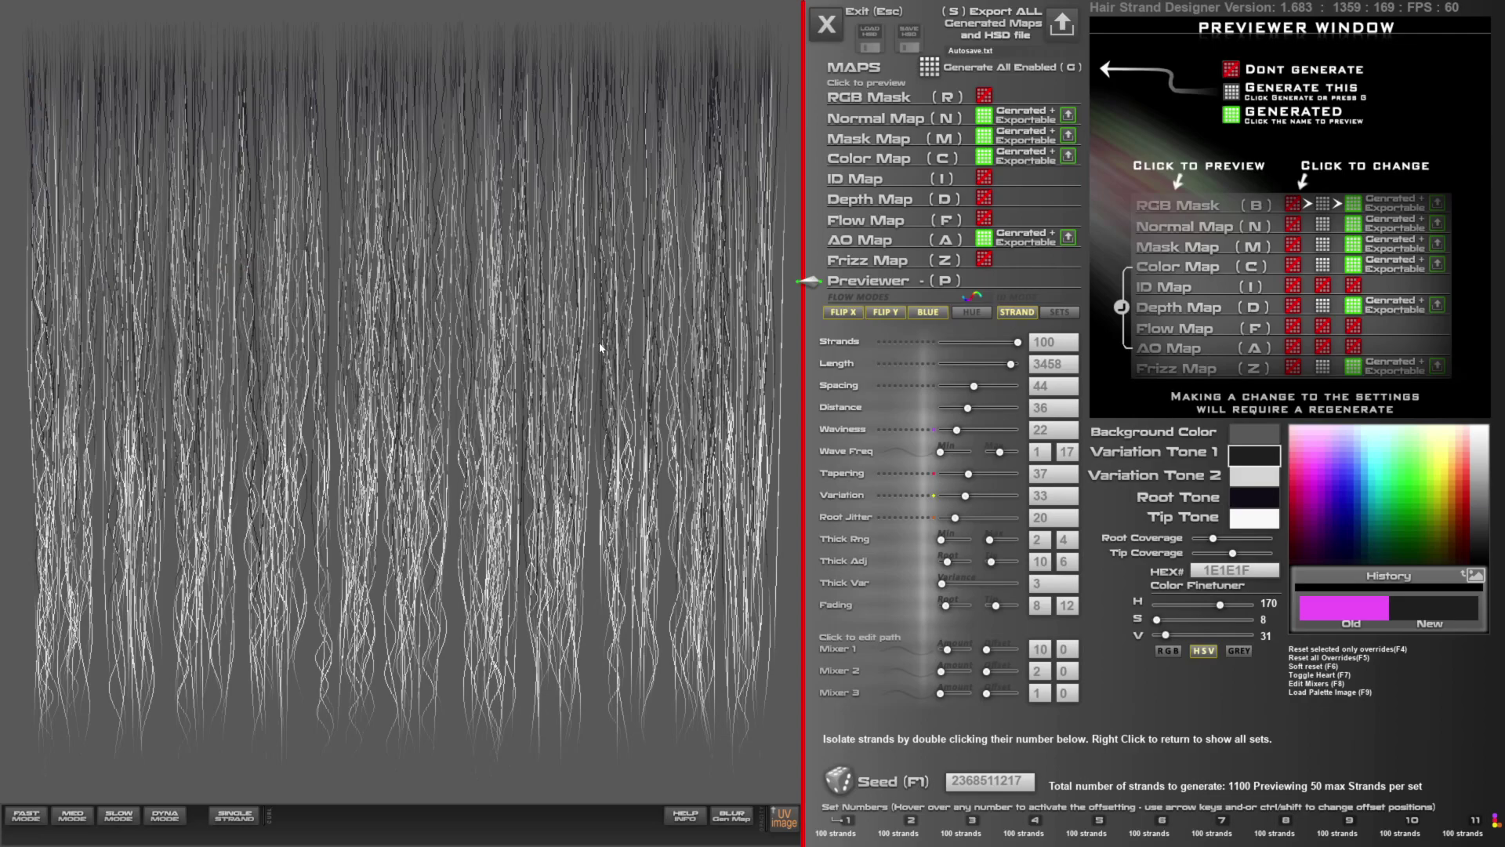
Abort the error dialog in Hair Strand Designer and return to ZBrush's image import dialog
key("alt+Tab")
key("alt+Tab")
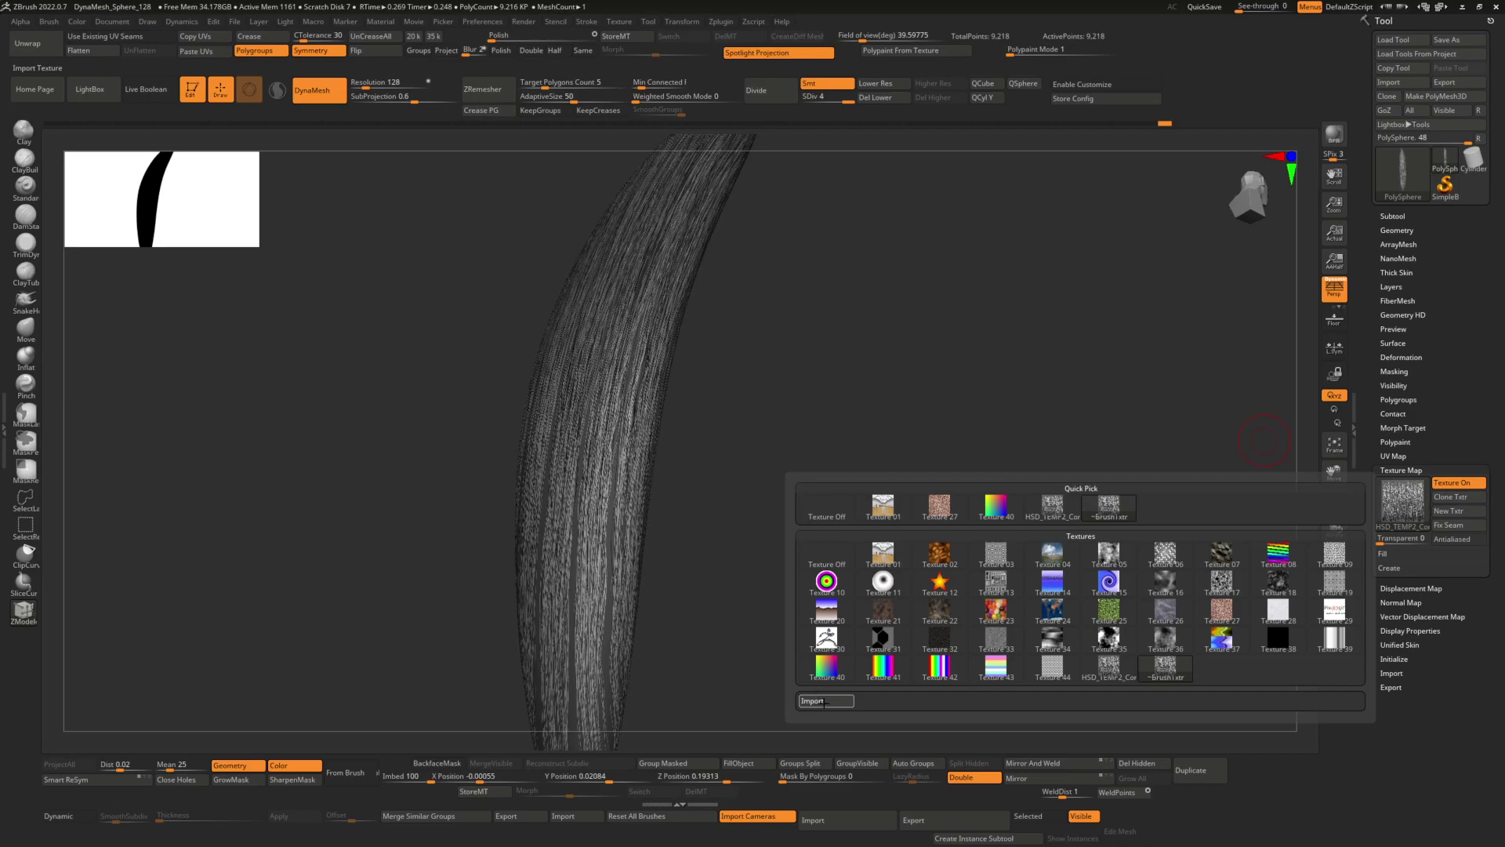
key("alt+Tab")
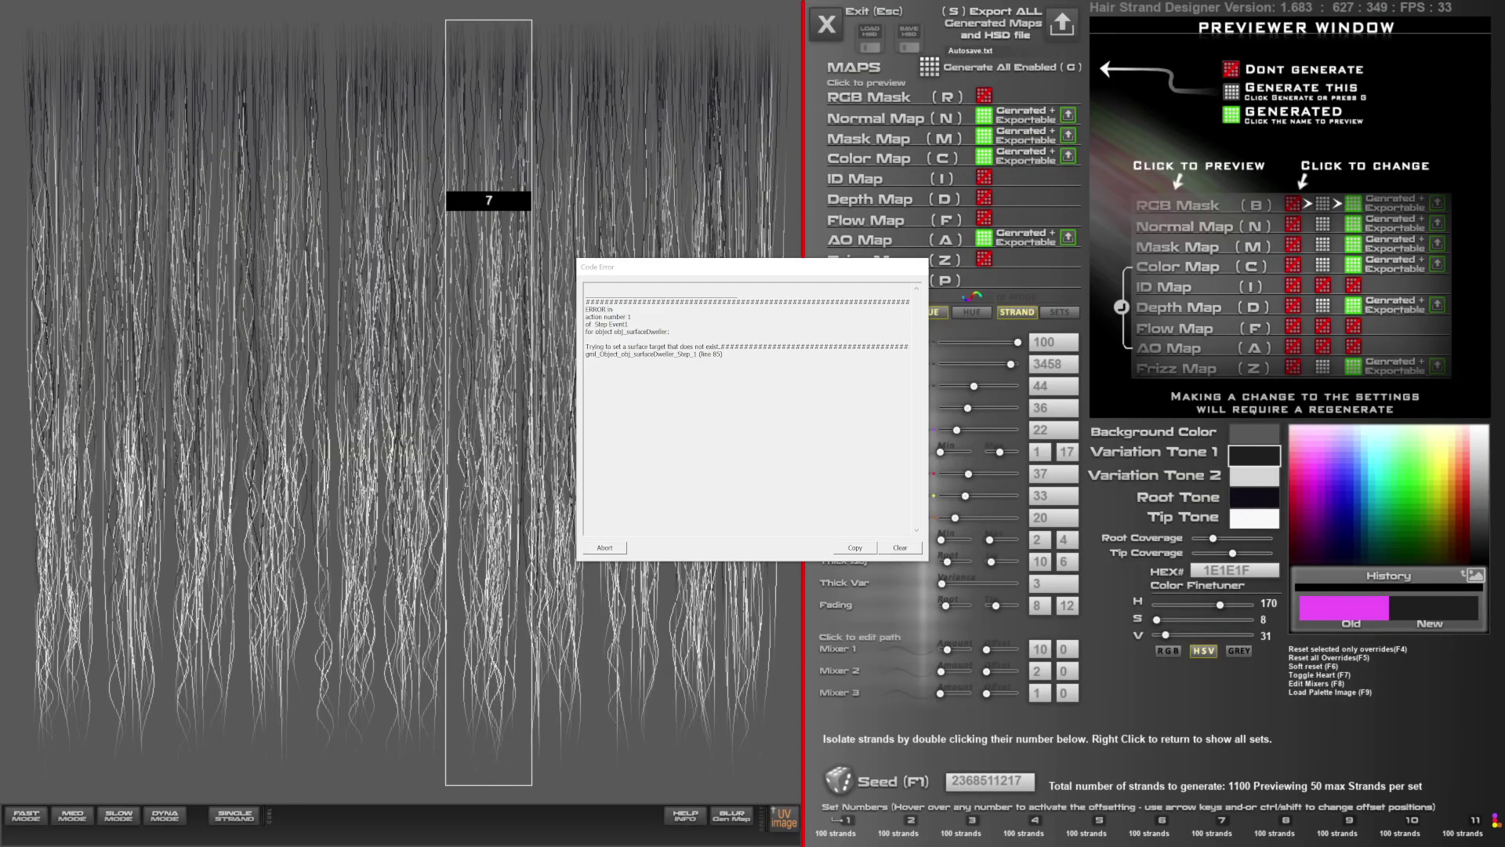
left_click(604, 548)
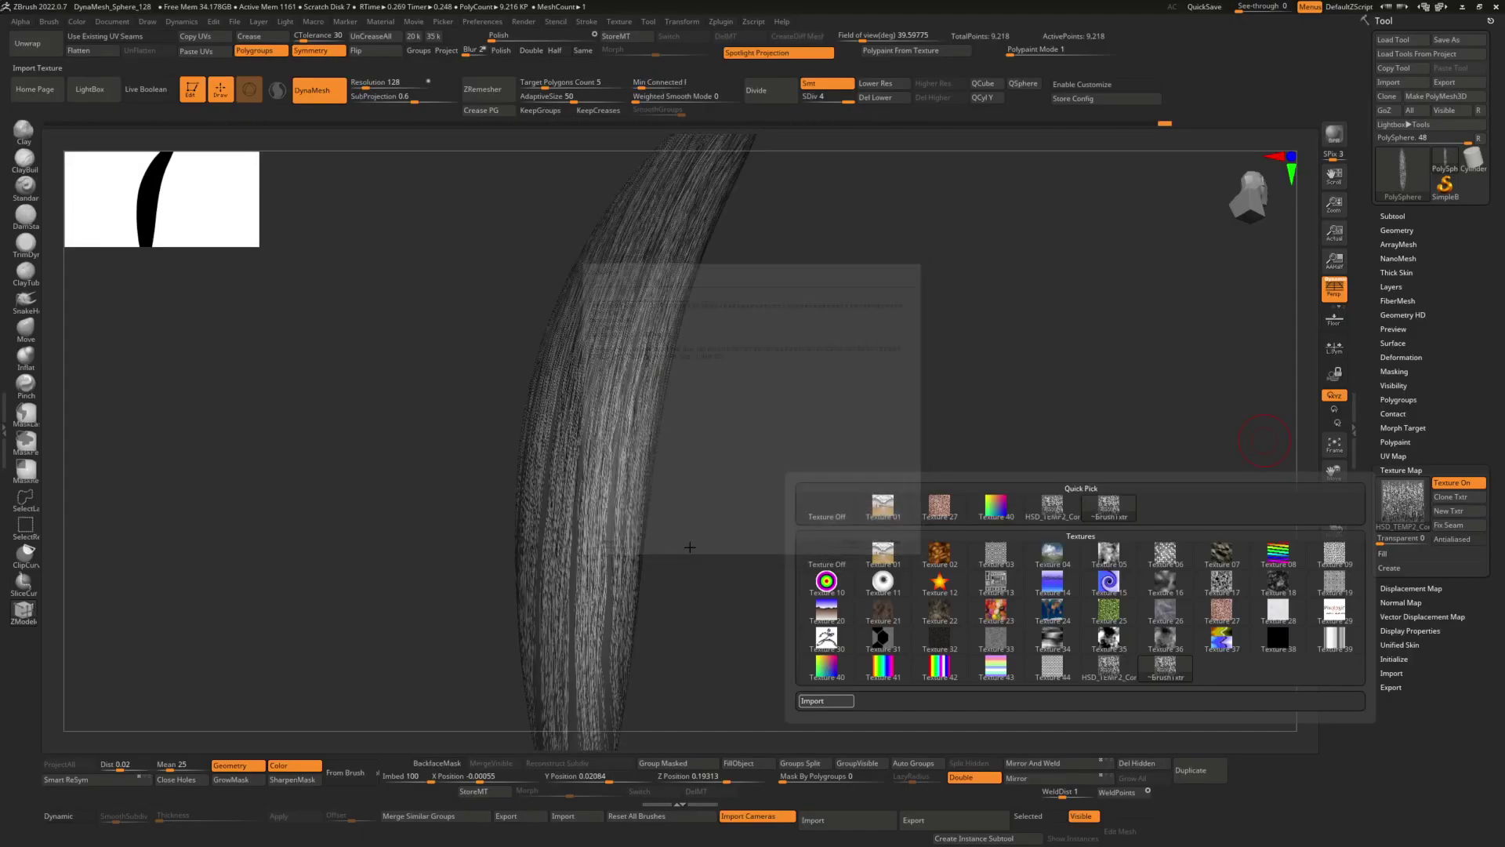
key("alt+Tab")
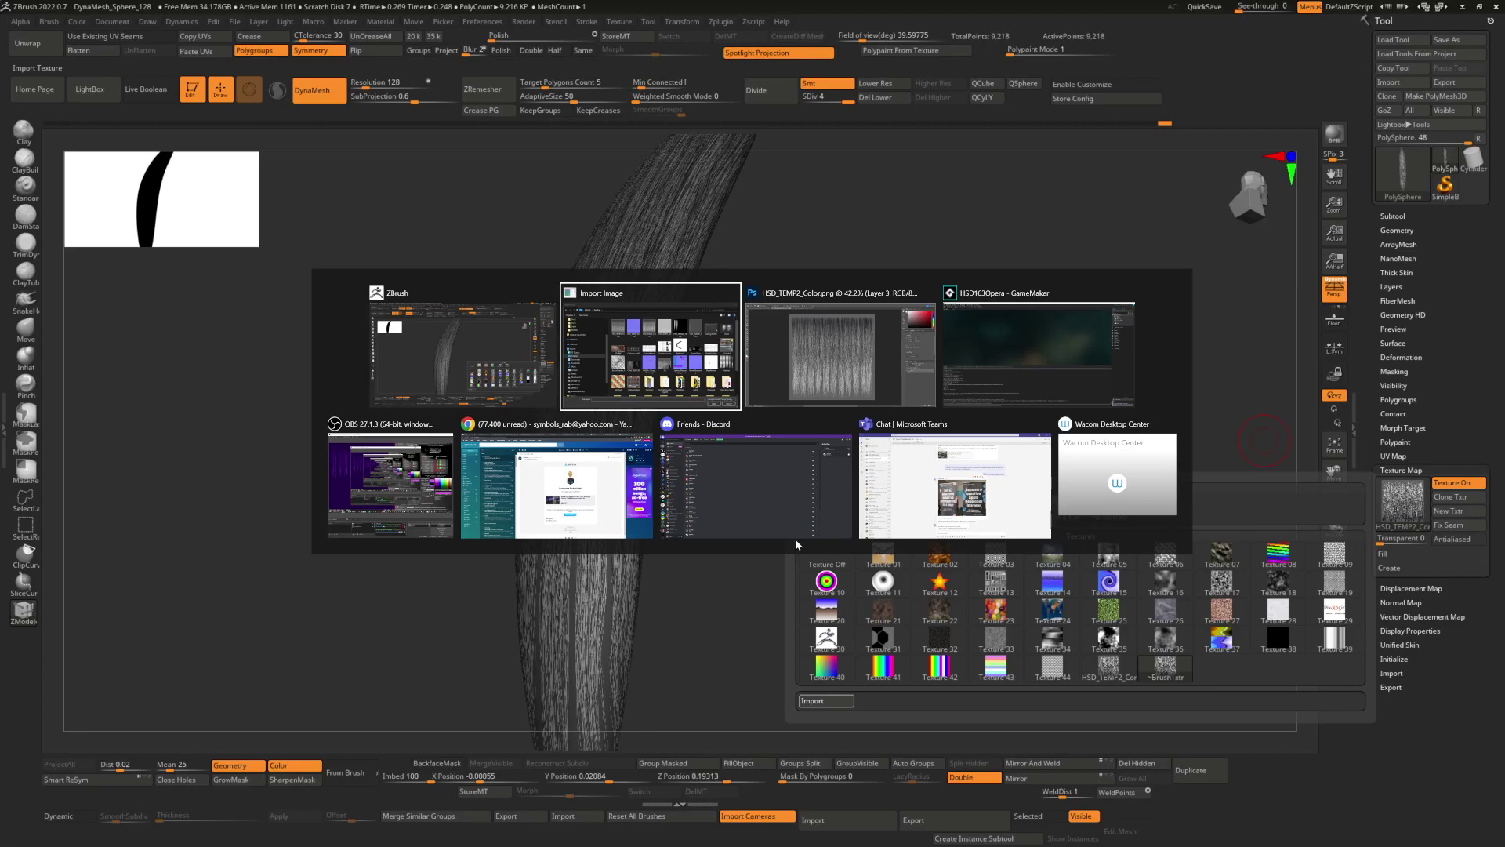
left_click(701, 401)
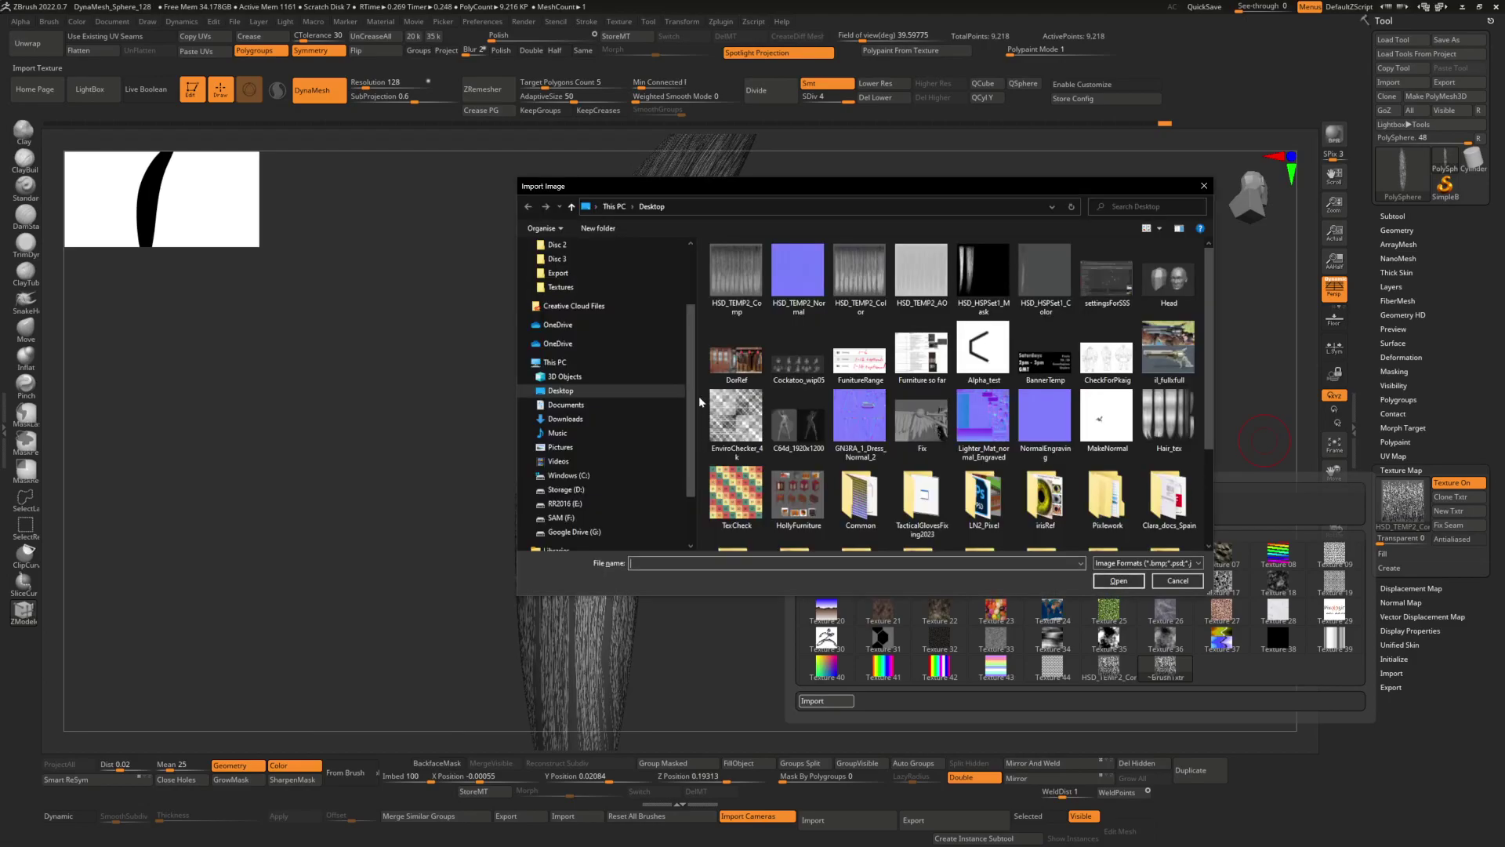
Import MASK_ from the Desktop as the hair mesh's texture map
right_click(811, 344)
left_click_drag(1208, 410, 1205, 514)
right_click(1070, 492)
left_click(973, 504)
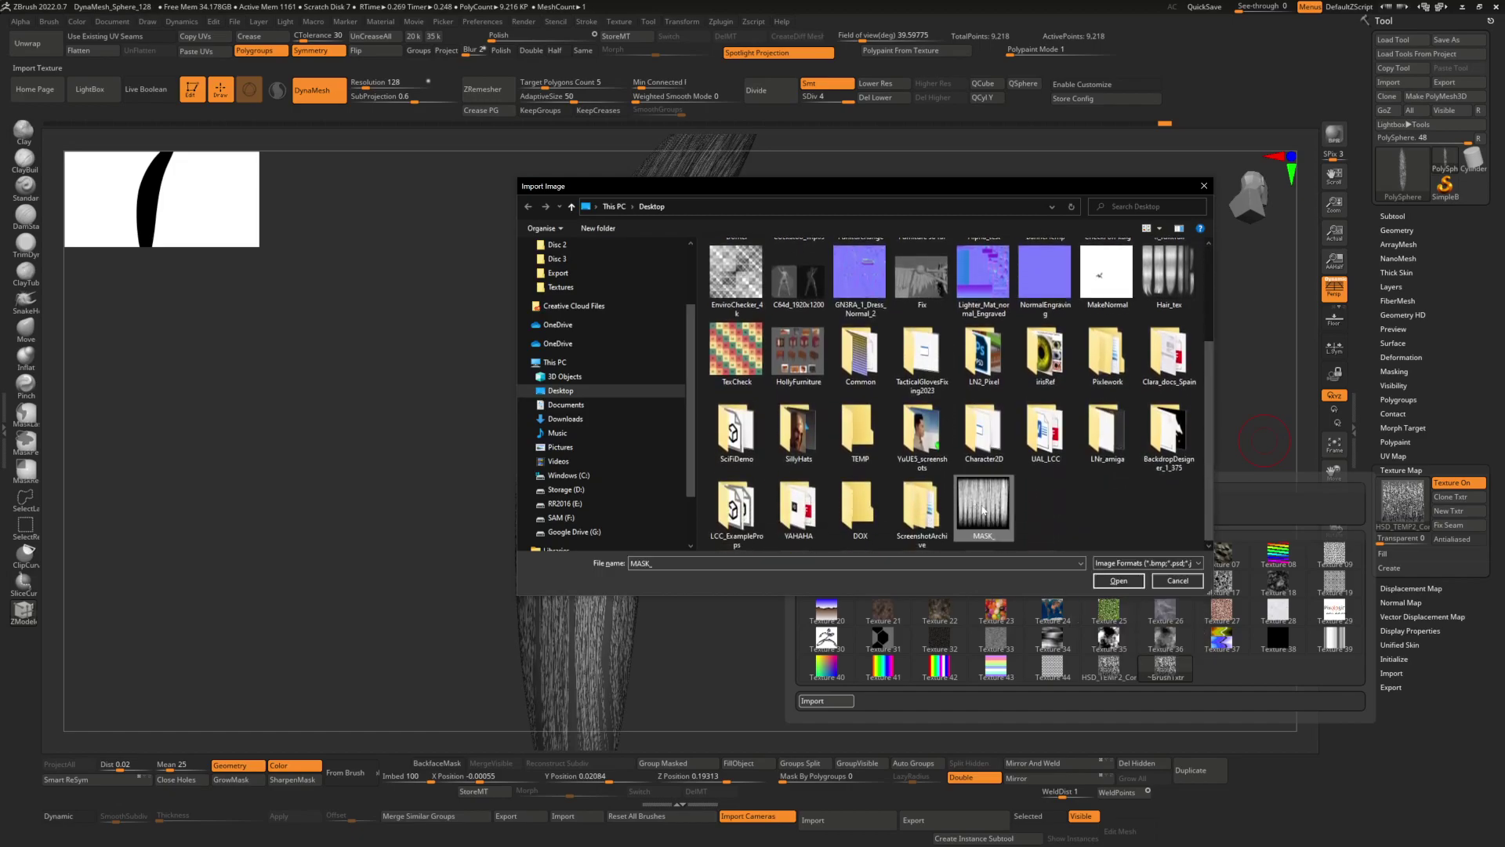
double_click(983, 509)
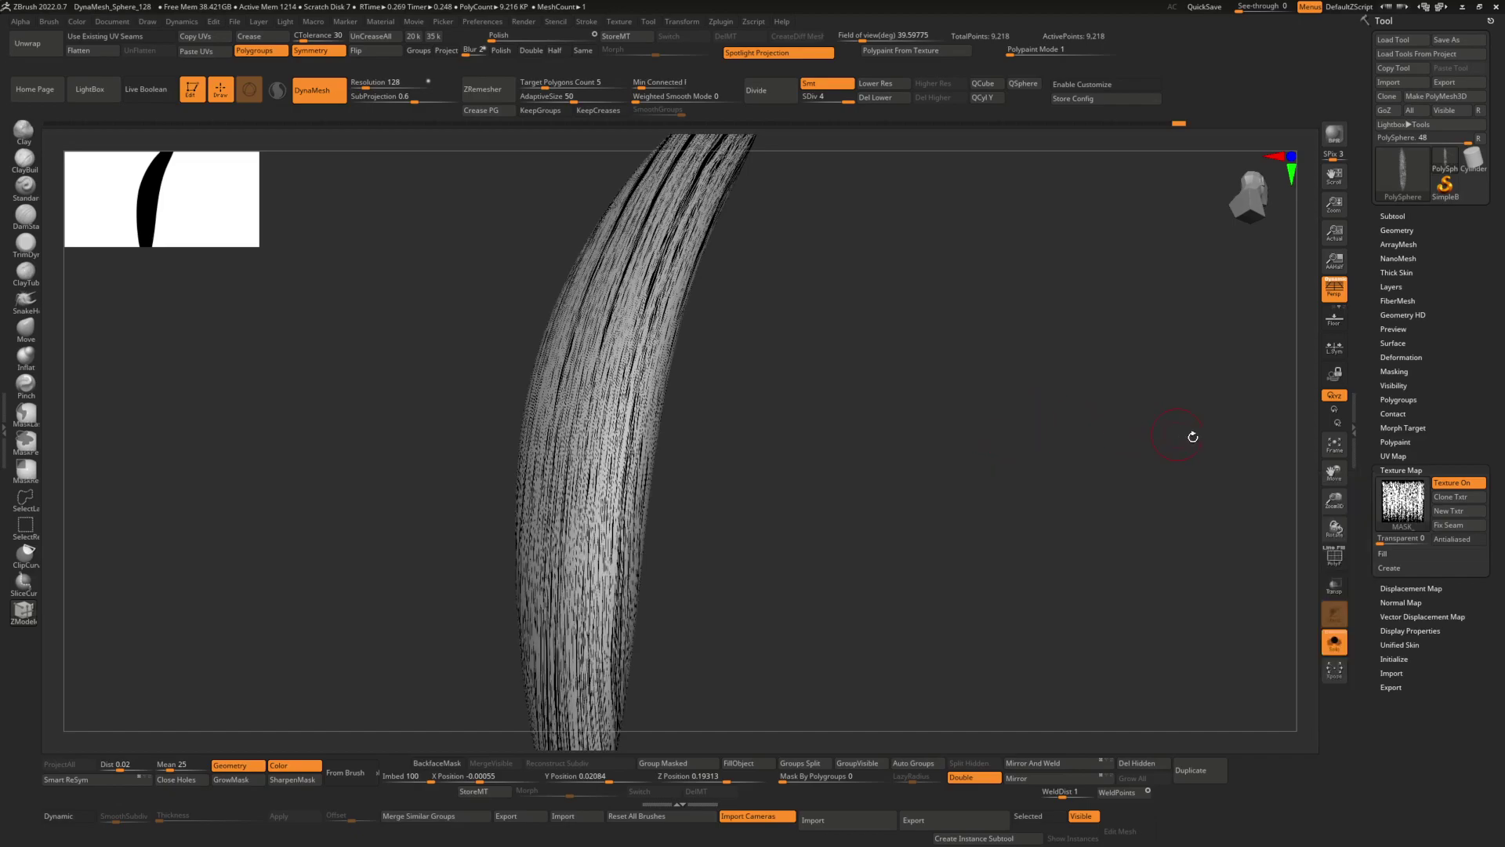
Set the texture map's Transparent value to 16, render the hair mesh with BPR and inspect it
left_click_drag(1397, 539, 1412, 543)
left_click_drag(857, 487, 933, 437, "shift")
key("shift+r")
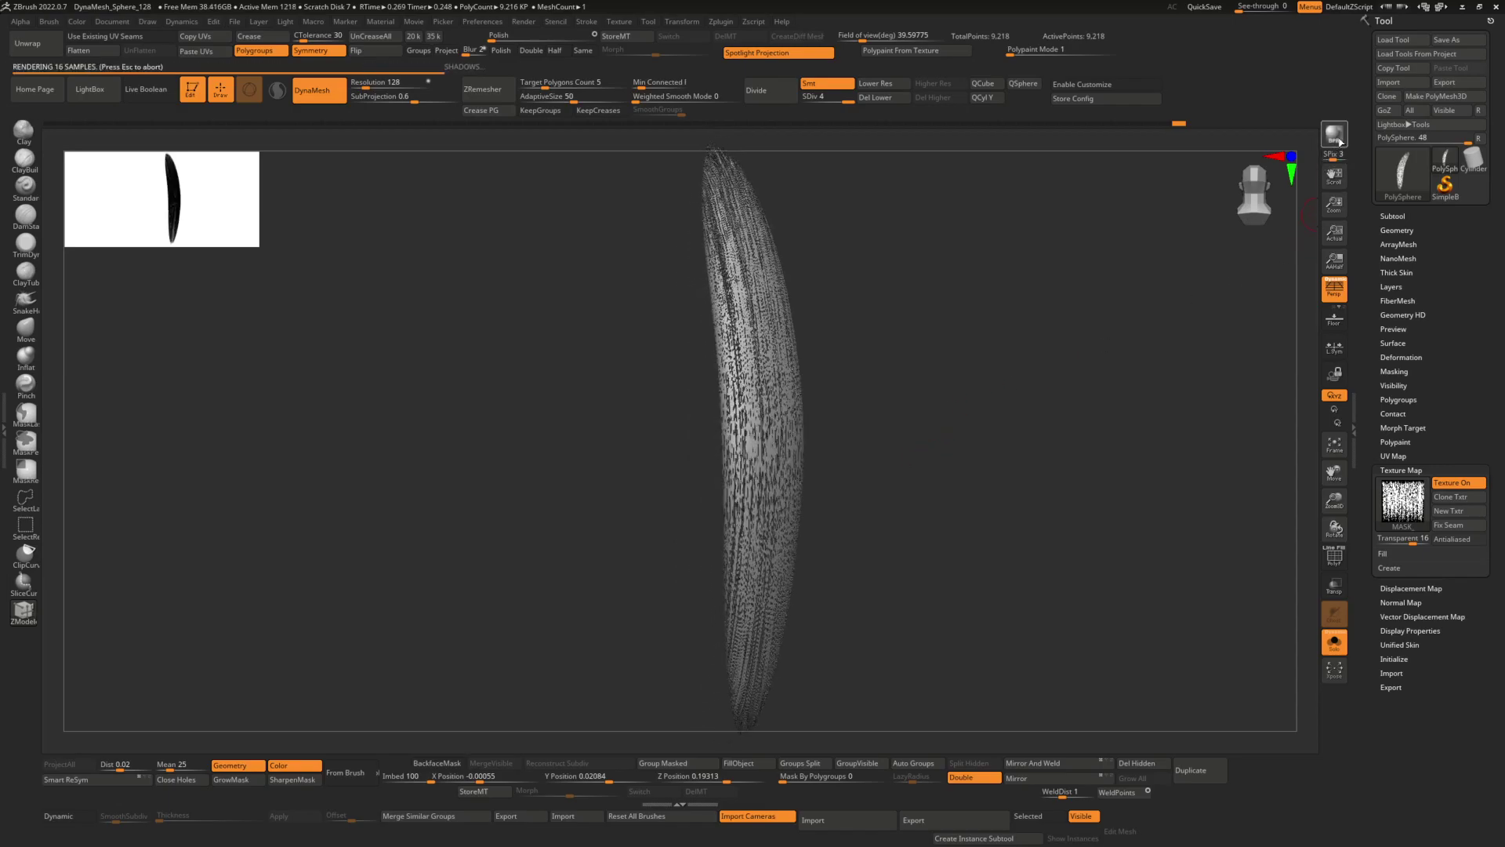
mouse_move(999, 376)
left_mouse_down()
mouse_move(1019, 360)
mouse_move(992, 380)
left_mouse_up()
left_click_drag(1130, 389, 1085, 393)
left_click_drag(957, 380, 893, 373)
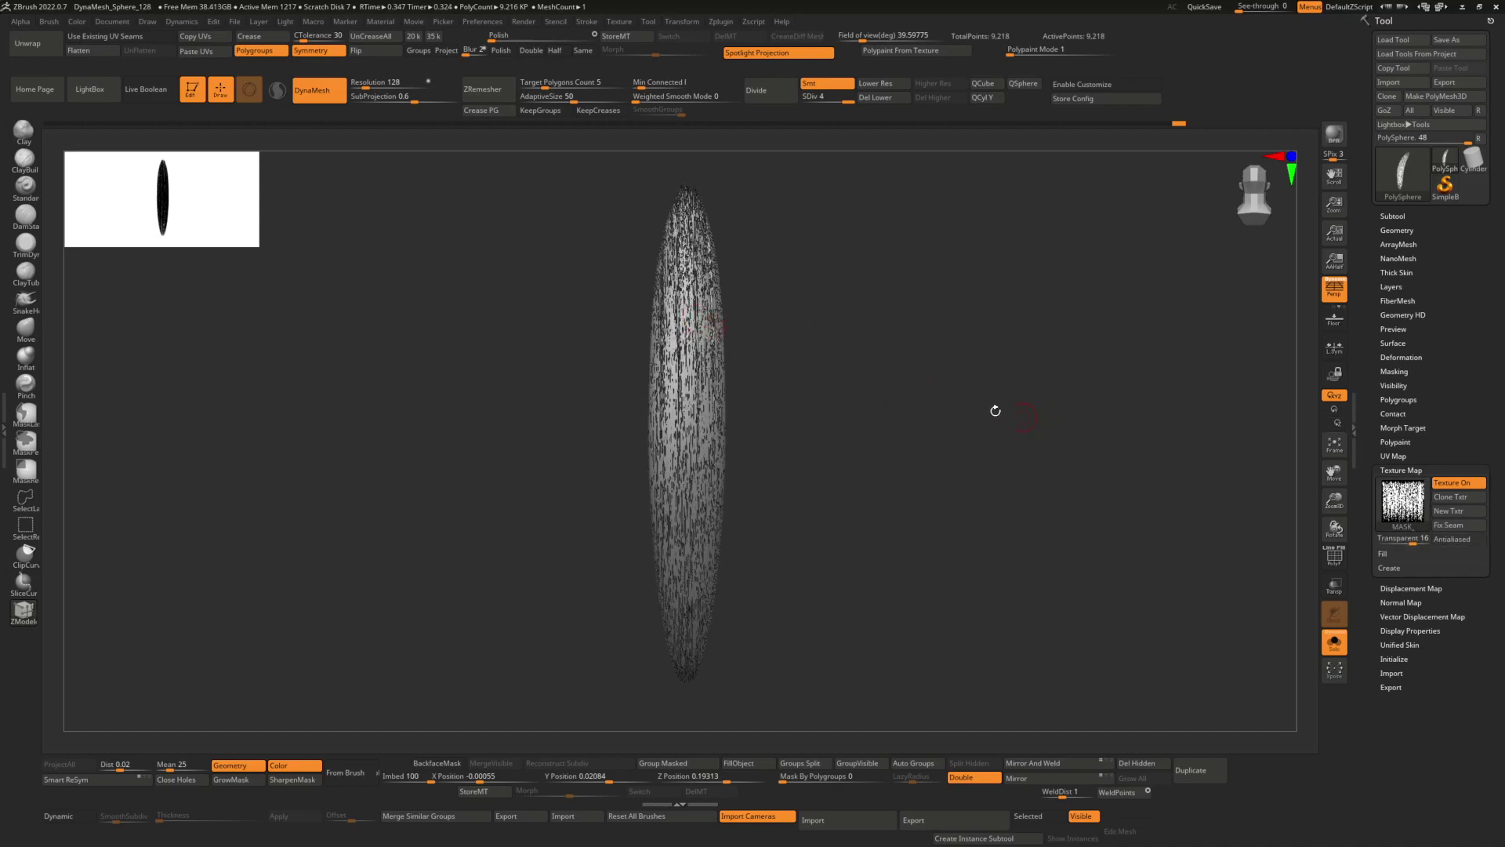
Delete the hair mesh's lower subdivision levels and duplicate the clump twice sideways to make three clumps
key("space")
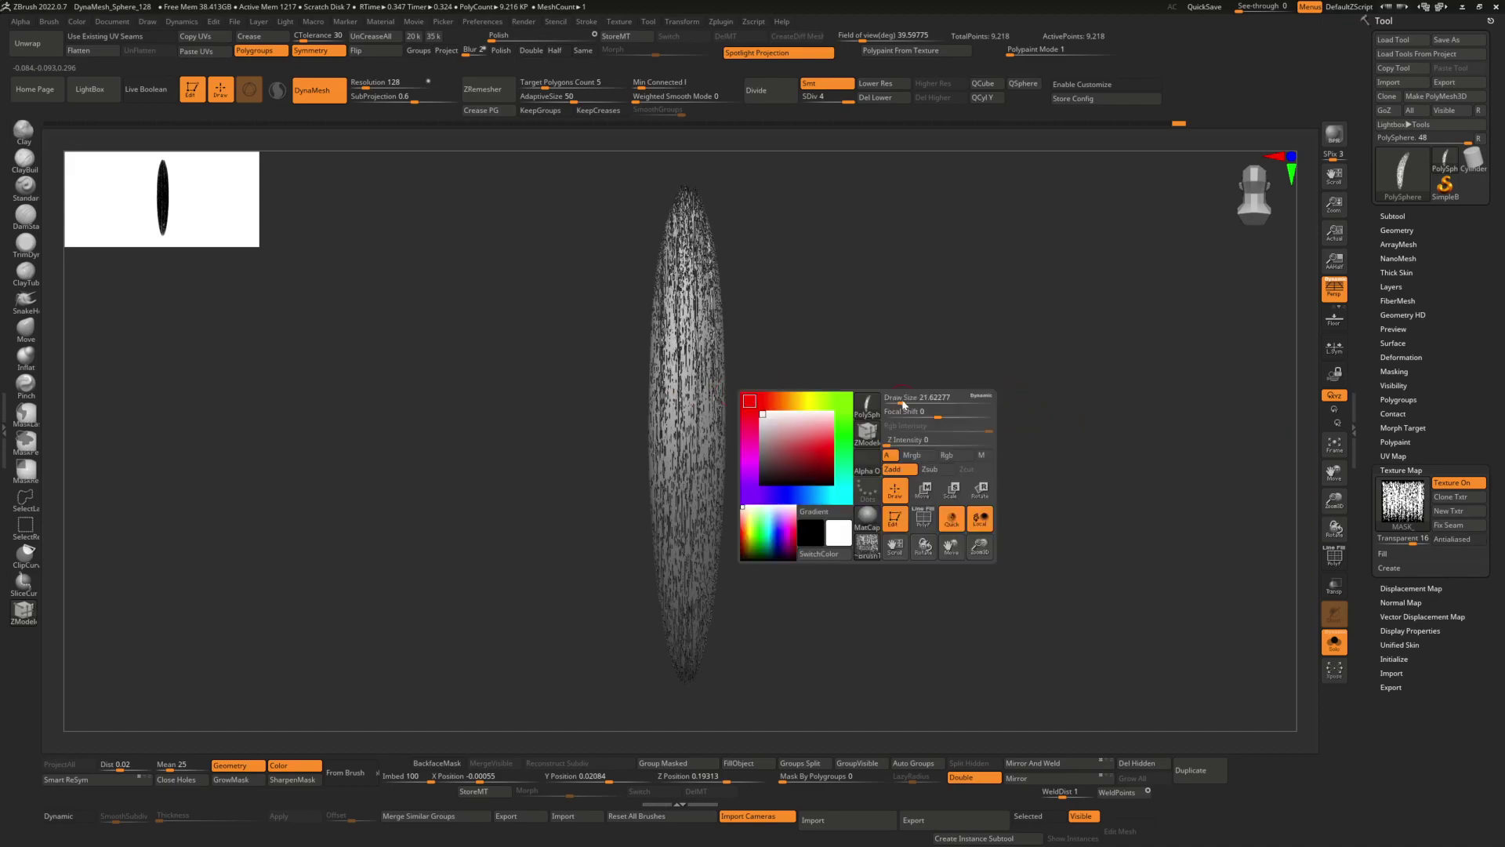
key("space")
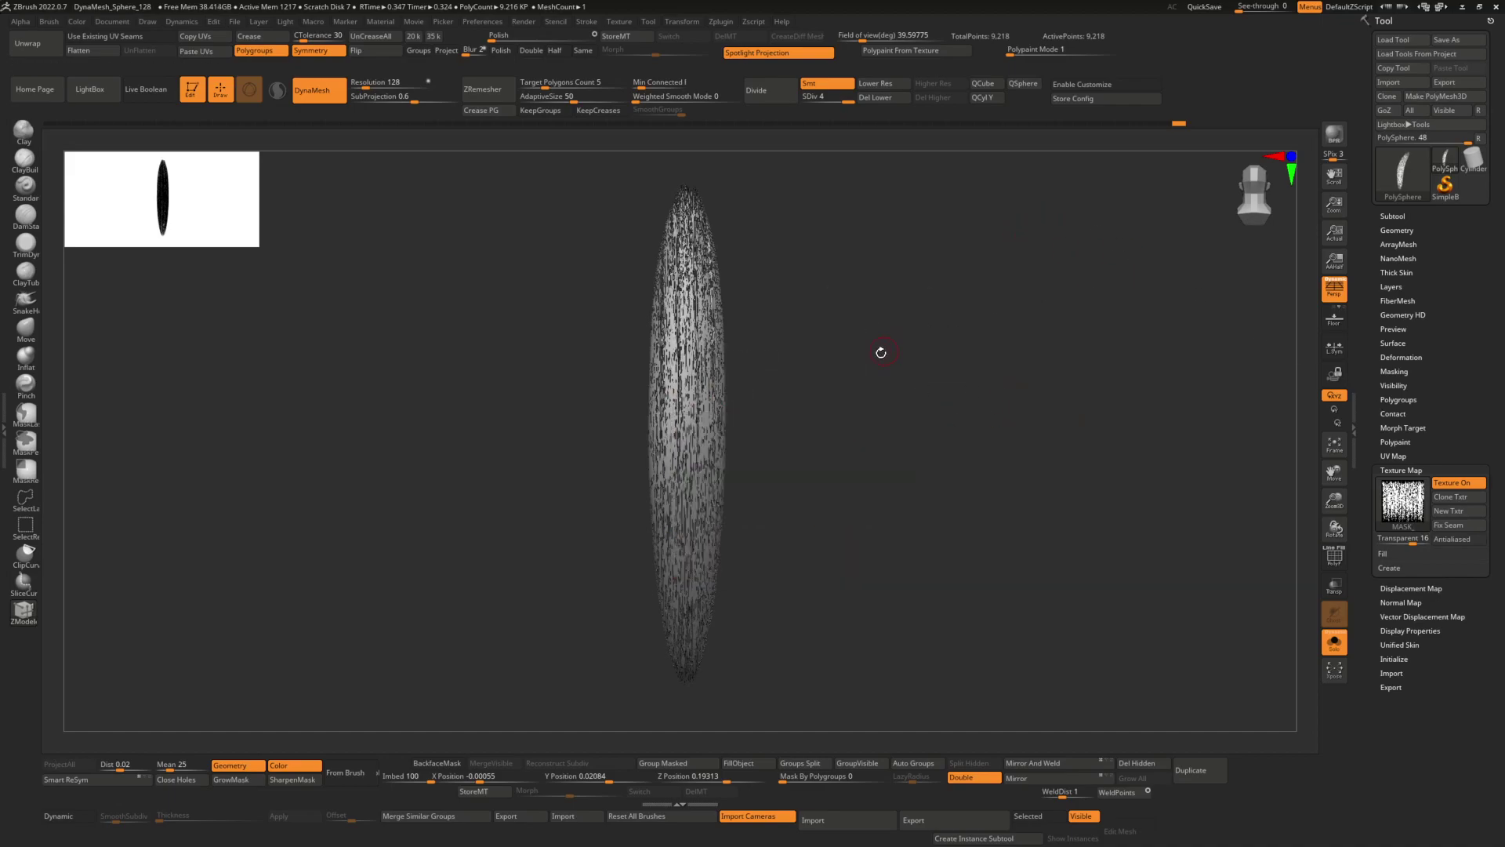
left_click_drag(883, 351, 753, 396)
key("w")
left_click(443, 330)
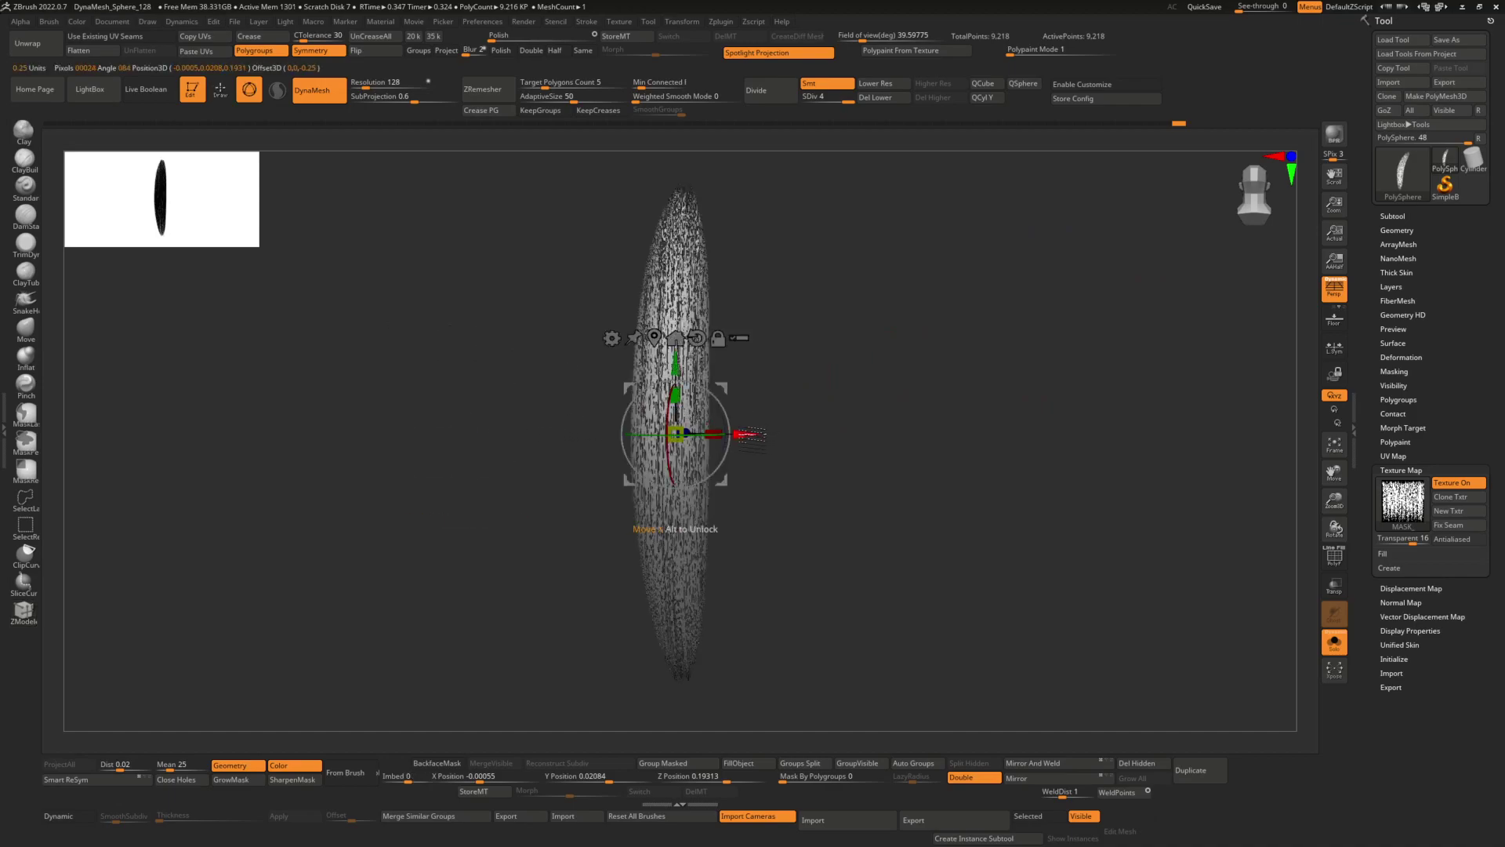
mouse_move(754, 433)
left_mouse_down()
mouse_move(793, 434)
mouse_move(745, 433)
mouse_move(807, 383)
mouse_move(725, 444)
mouse_move(772, 427)
mouse_move(806, 441)
mouse_move(803, 416)
mouse_move(848, 383)
mouse_move(849, 336)
mouse_move(863, 437)
mouse_move(889, 441)
left_mouse_up()
left_click(879, 98)
key("q")
mouse_move(808, 304)
left_mouse_down()
mouse_move(795, 355)
mouse_move(878, 384)
left_mouse_up()
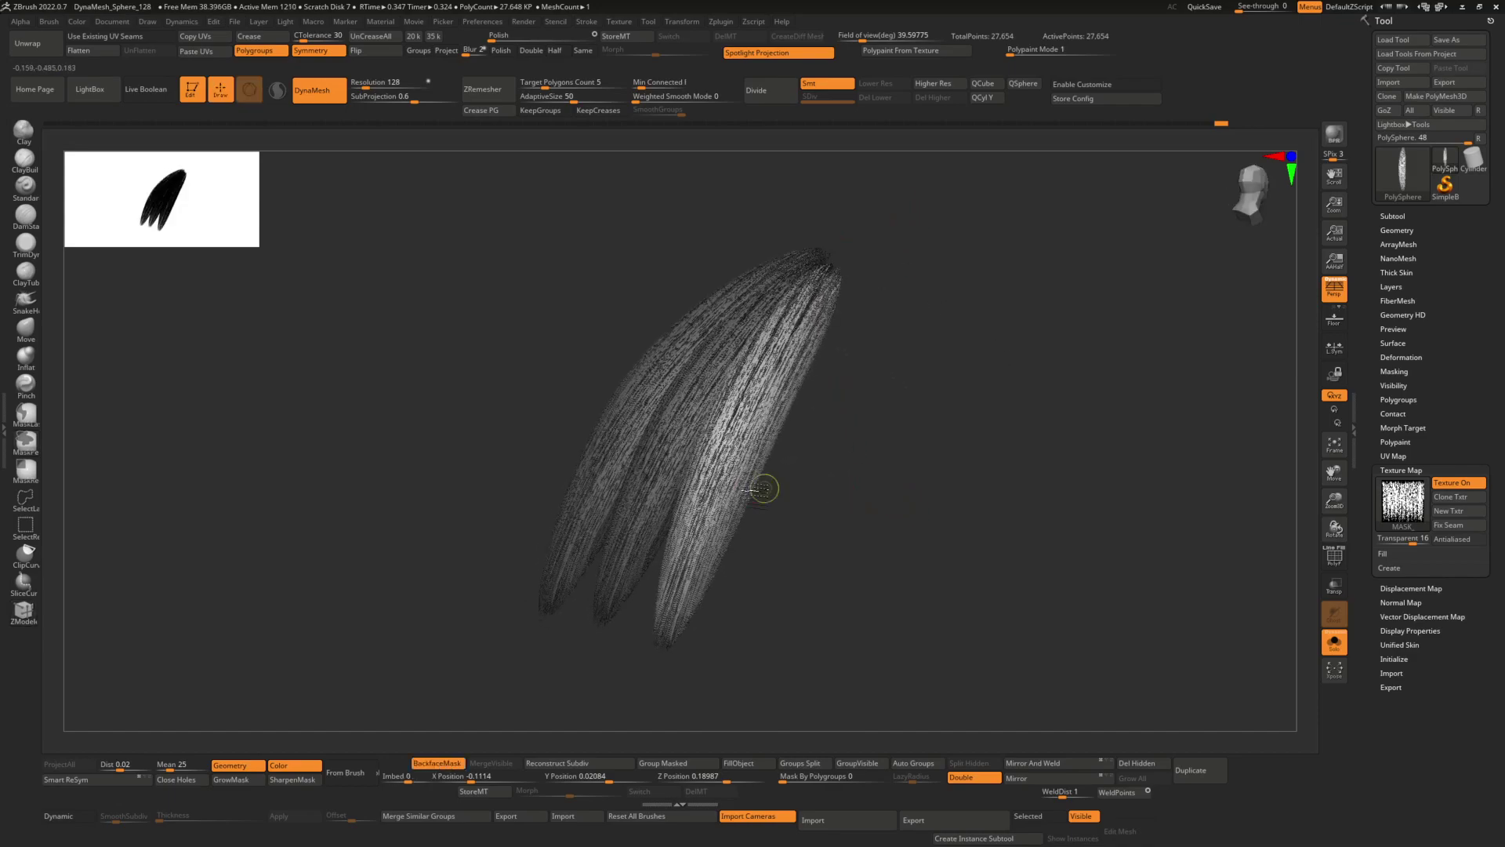
Auto-group the three hair clumps, isolate the front one and split the hidden clumps into a separate subtool
left_click(930, 765)
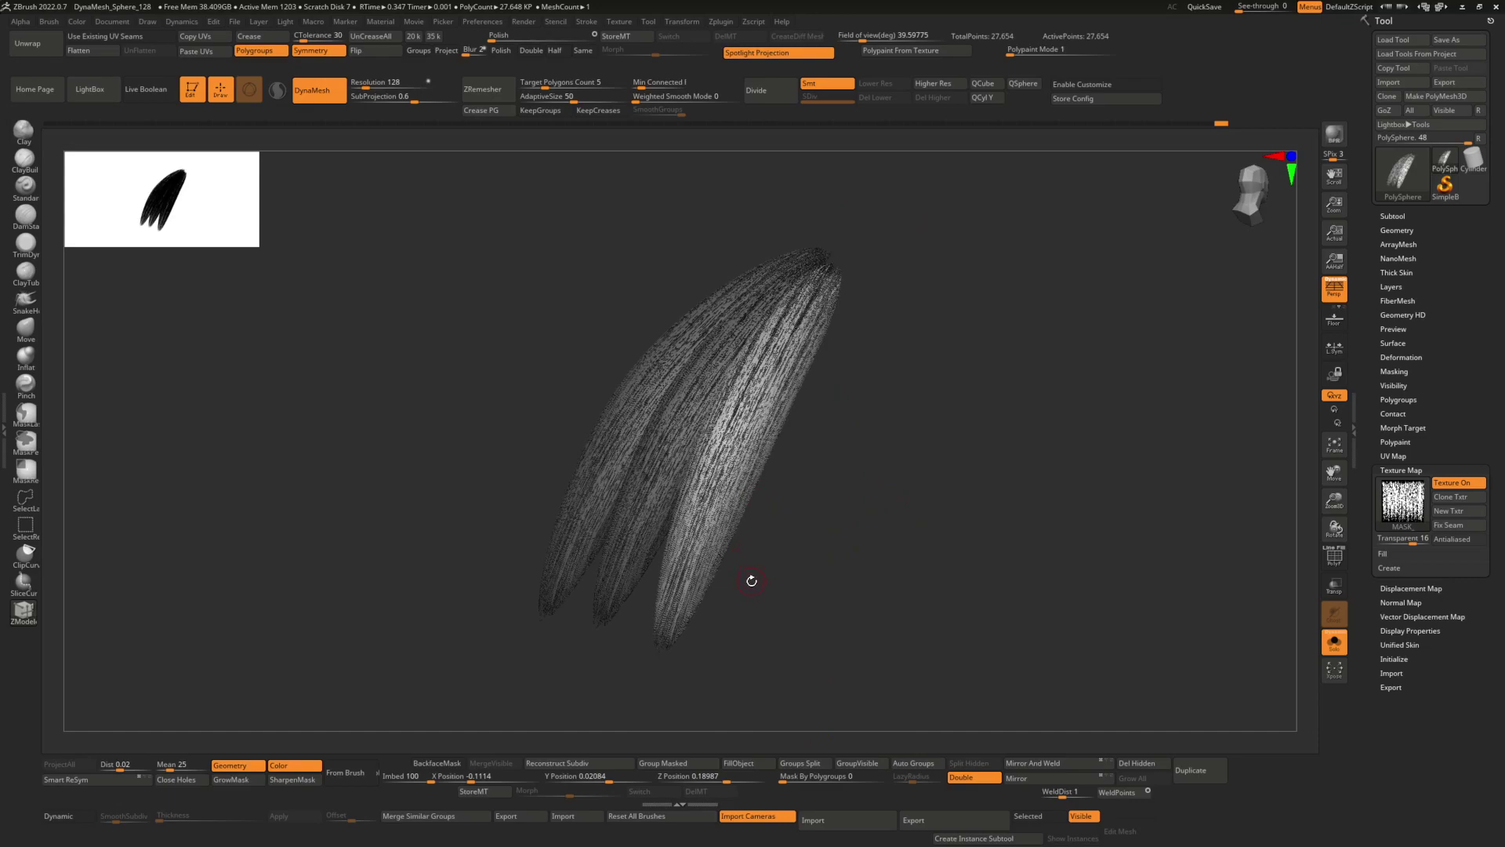
left_click(730, 488, "ctrl+shift")
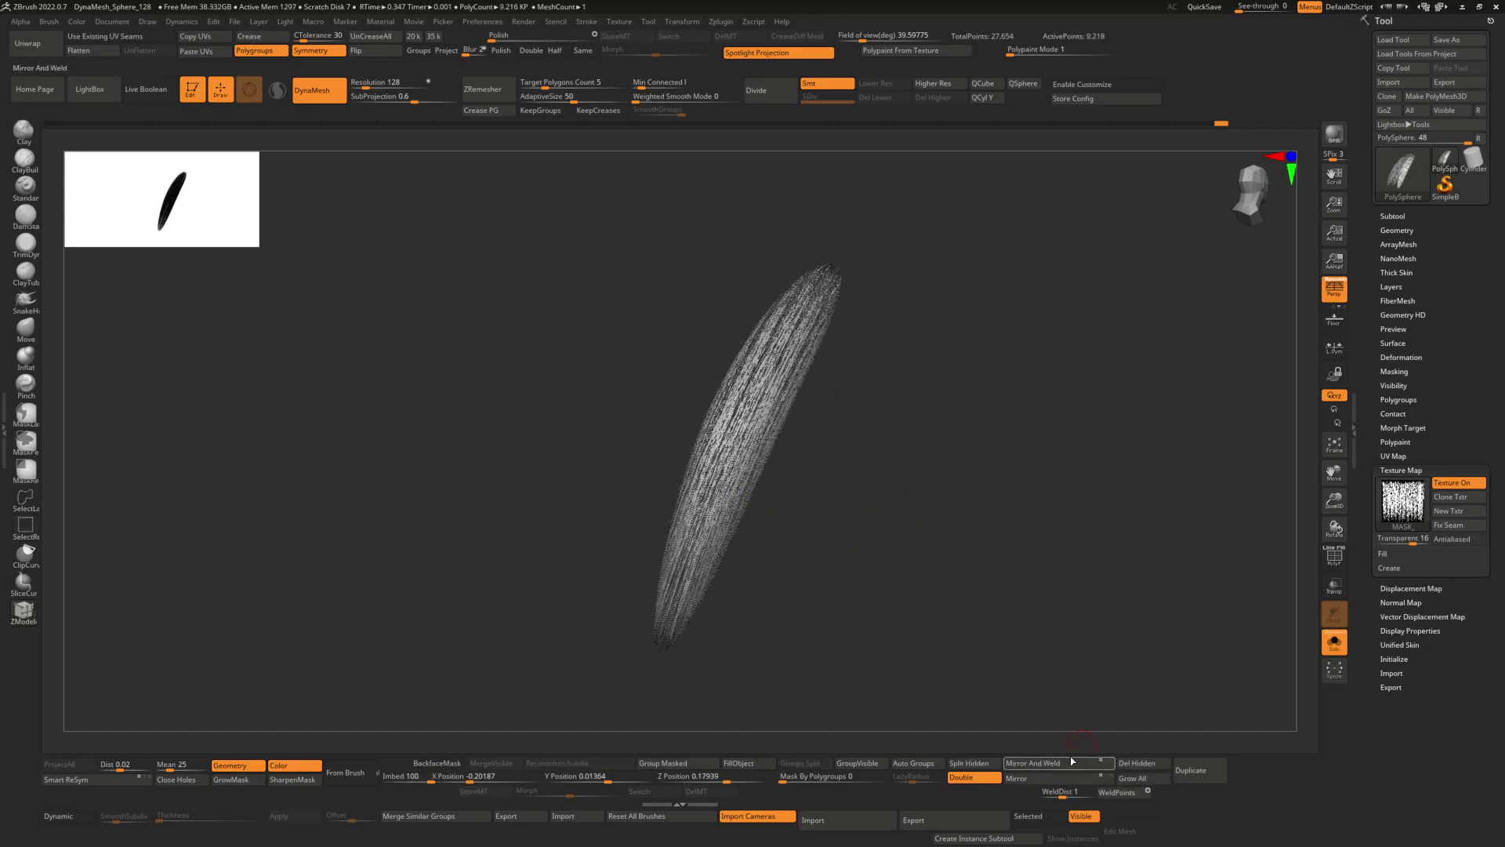
left_click(1037, 766)
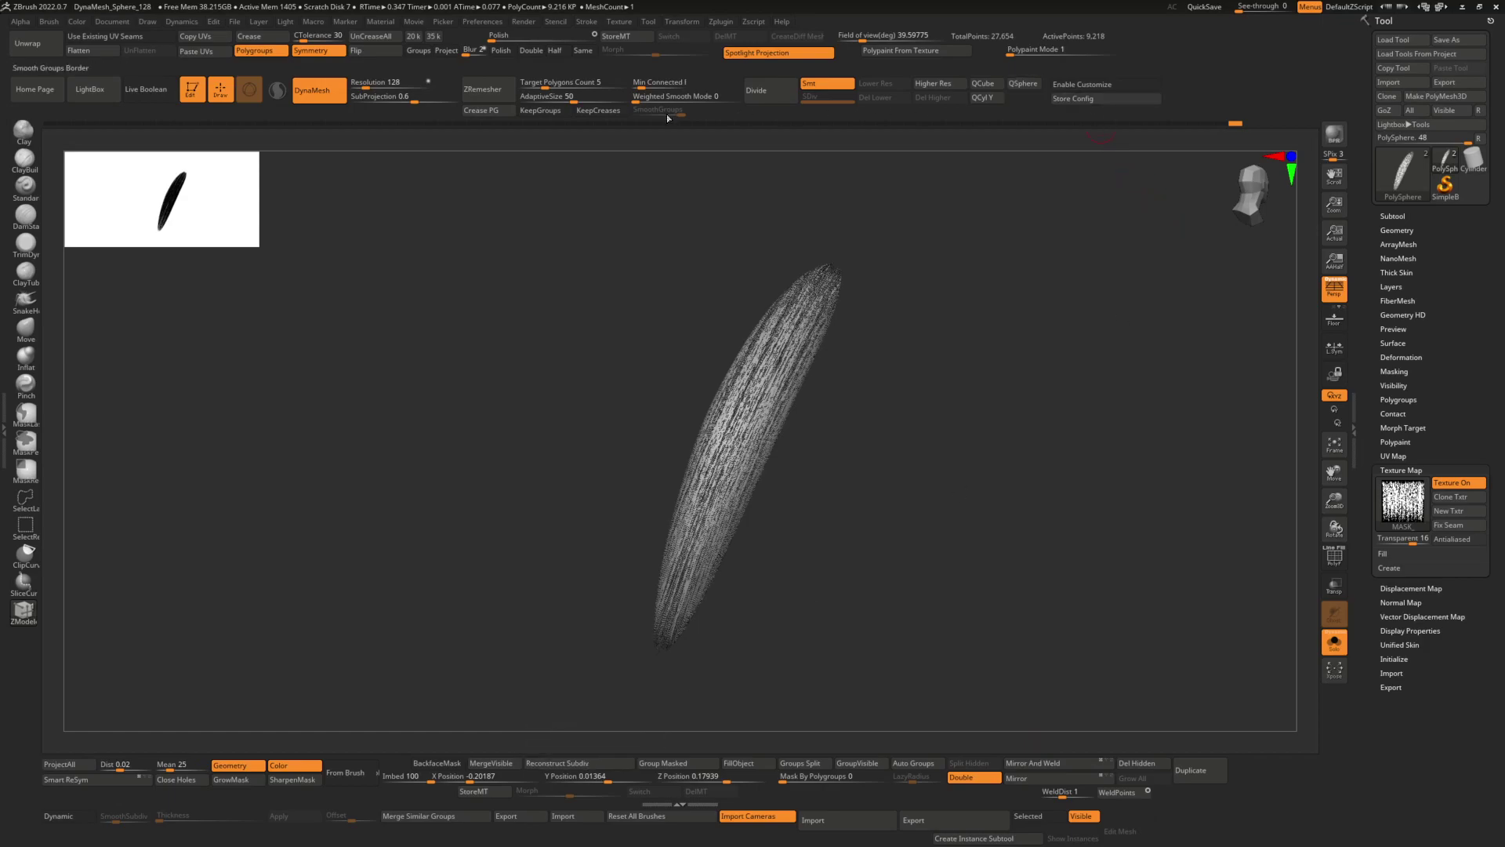
Customize the interface by moving Reconstruct Subdiv below Store Config and Del Hidden beside Group Masked, and store the configuration
left_click(1082, 84)
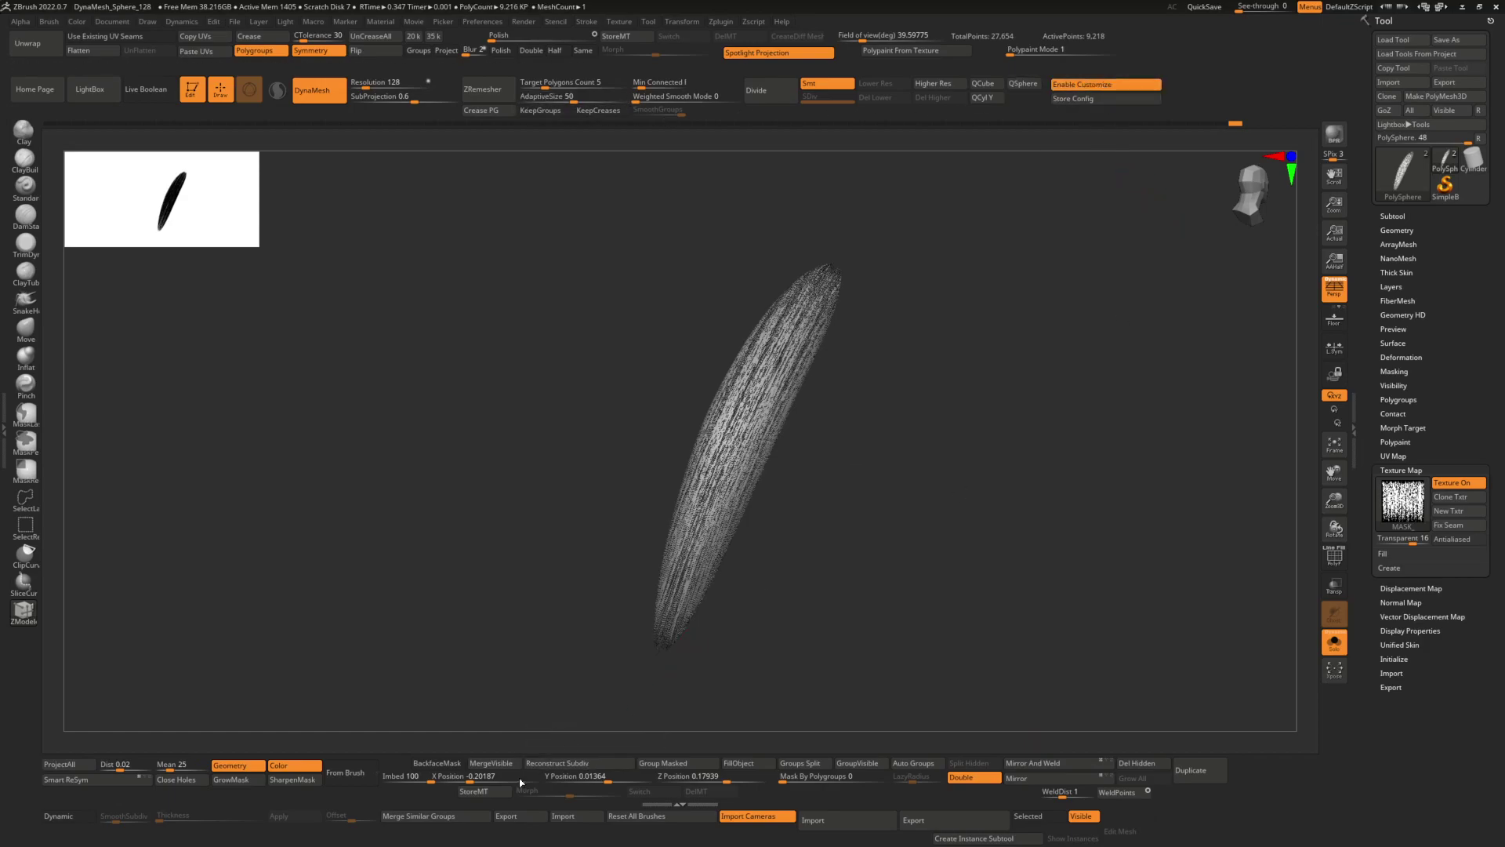
left_click_drag(561, 763, 1219, 85, "ctrl+alt")
left_click_drag(1114, 86, 1179, 89, "ctrl+alt")
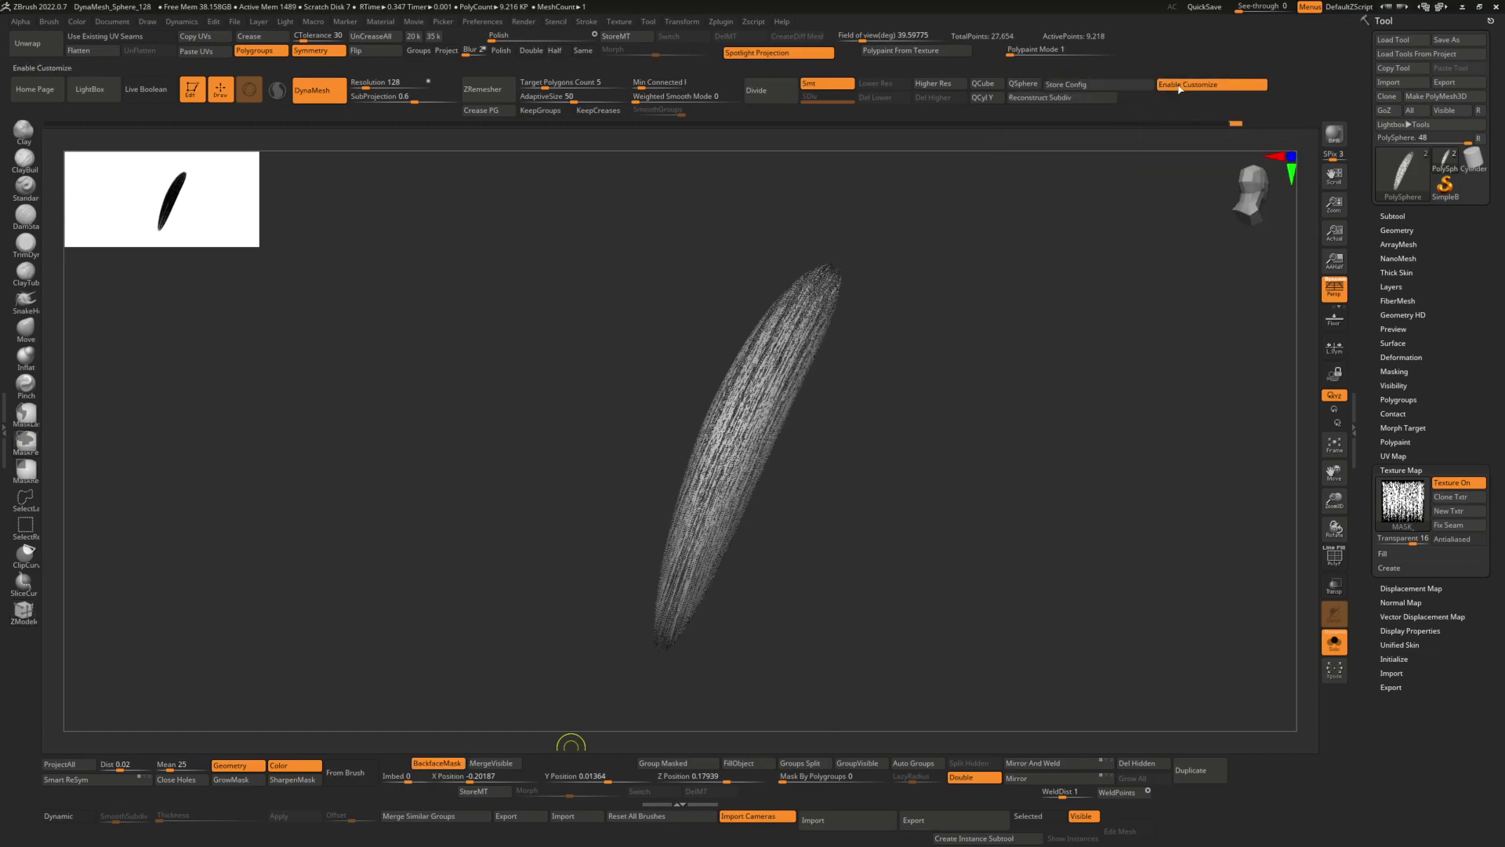
left_click_drag(670, 766, 563, 764, "ctrl+alt")
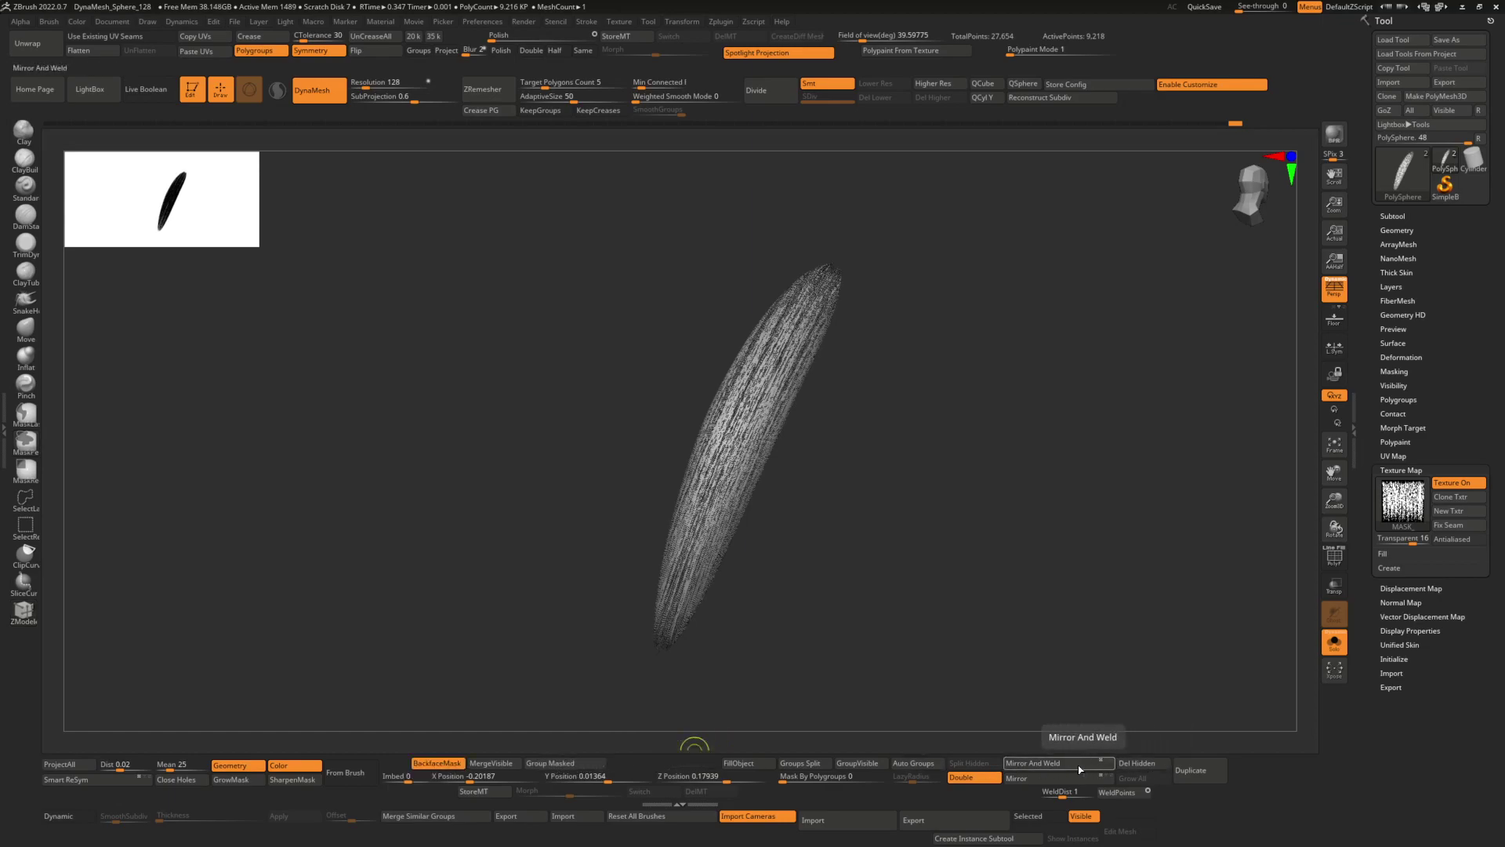
left_click_drag(1137, 764, 635, 764, "ctrl+alt")
left_click(1211, 84)
left_click(1107, 84)
Reconstruct the isolated hair clump's lower subdivision levels down to the coarsest one
left_click(844, 460)
left_click(1049, 98)
left_click(1048, 99)
left_click_drag(894, 336, 899, 390)
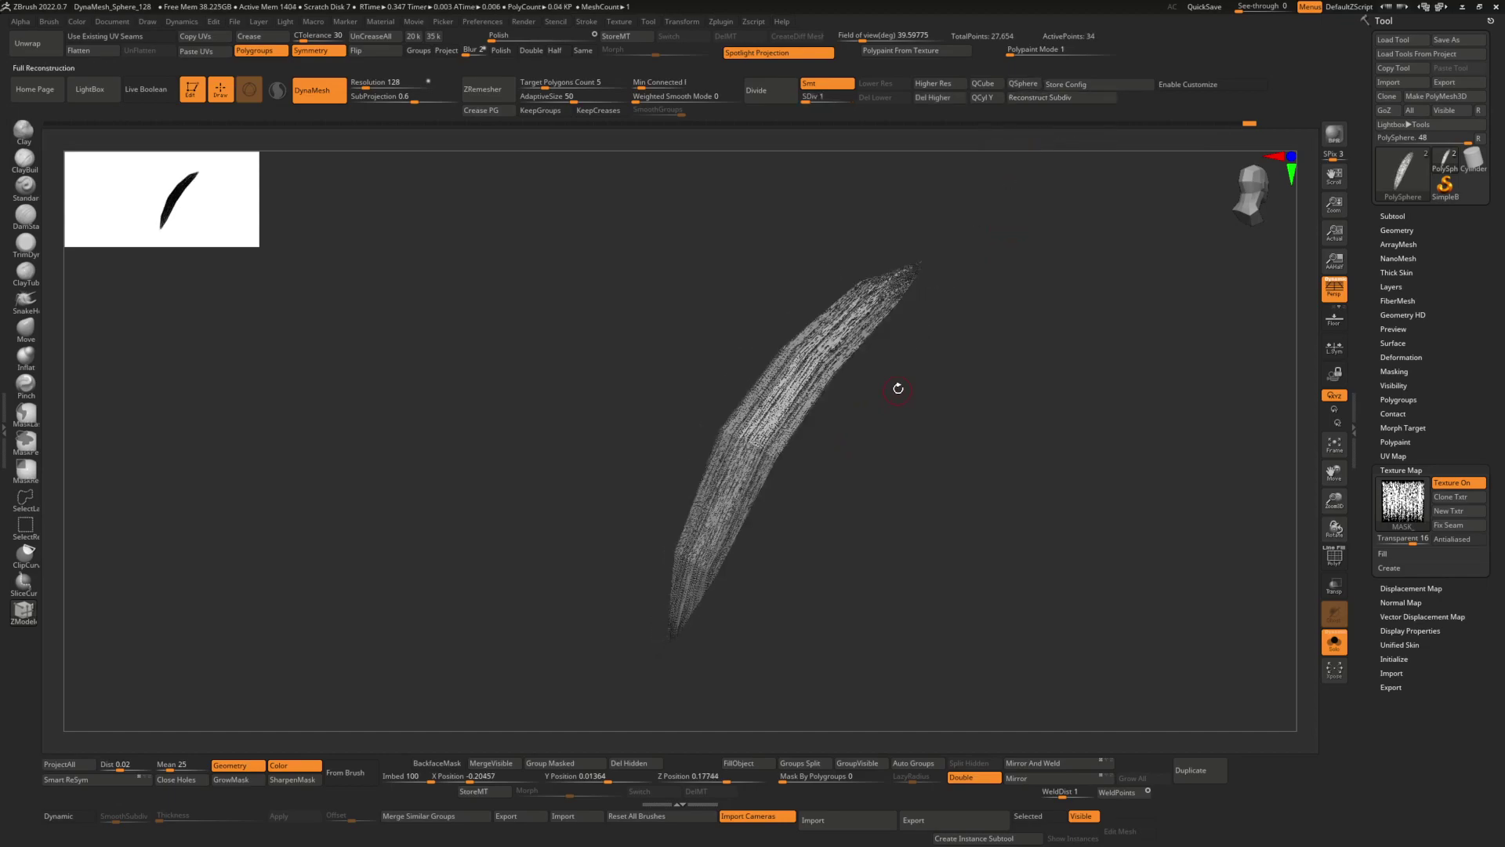
Turn off Solo and reshape the selected hair clump beside the others with an enlarged Move brush
key("b")
key("m")
key("v")
key("space")
key("alt+s")
key("space")
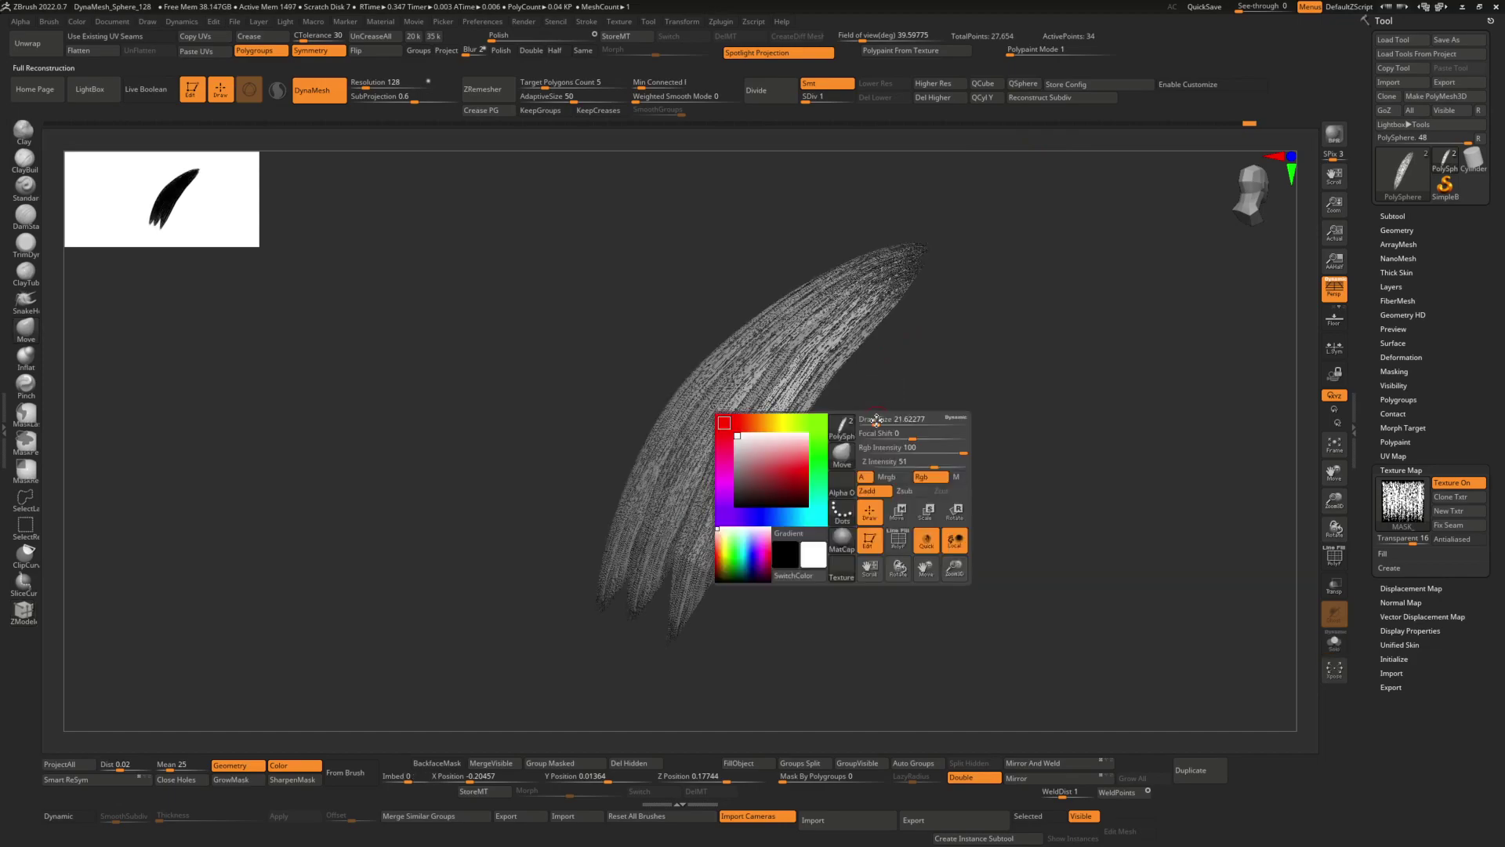
mouse_move(879, 422)
left_mouse_down()
mouse_move(901, 423)
mouse_move(866, 432)
left_mouse_up()
left_click_drag(743, 434, 766, 437)
mouse_move(717, 541)
left_mouse_down()
mouse_move(757, 462)
mouse_move(730, 500)
mouse_move(772, 471)
mouse_move(835, 375)
mouse_move(874, 368)
left_mouse_up()
mouse_move(933, 393)
left_mouse_down()
mouse_move(1001, 398)
mouse_move(901, 376)
mouse_move(941, 431)
mouse_move(898, 368)
mouse_move(936, 275)
left_mouse_up()
Raise the reshaped clump to subdivision level 5, render the hair with BPR and inspect it from several angles
left_click_drag(812, 96, 849, 96)
left_click_drag(934, 315, 1199, 222)
key("shift+r")
left_click_drag(1124, 258, 1334, 140)
left_click(1333, 140)
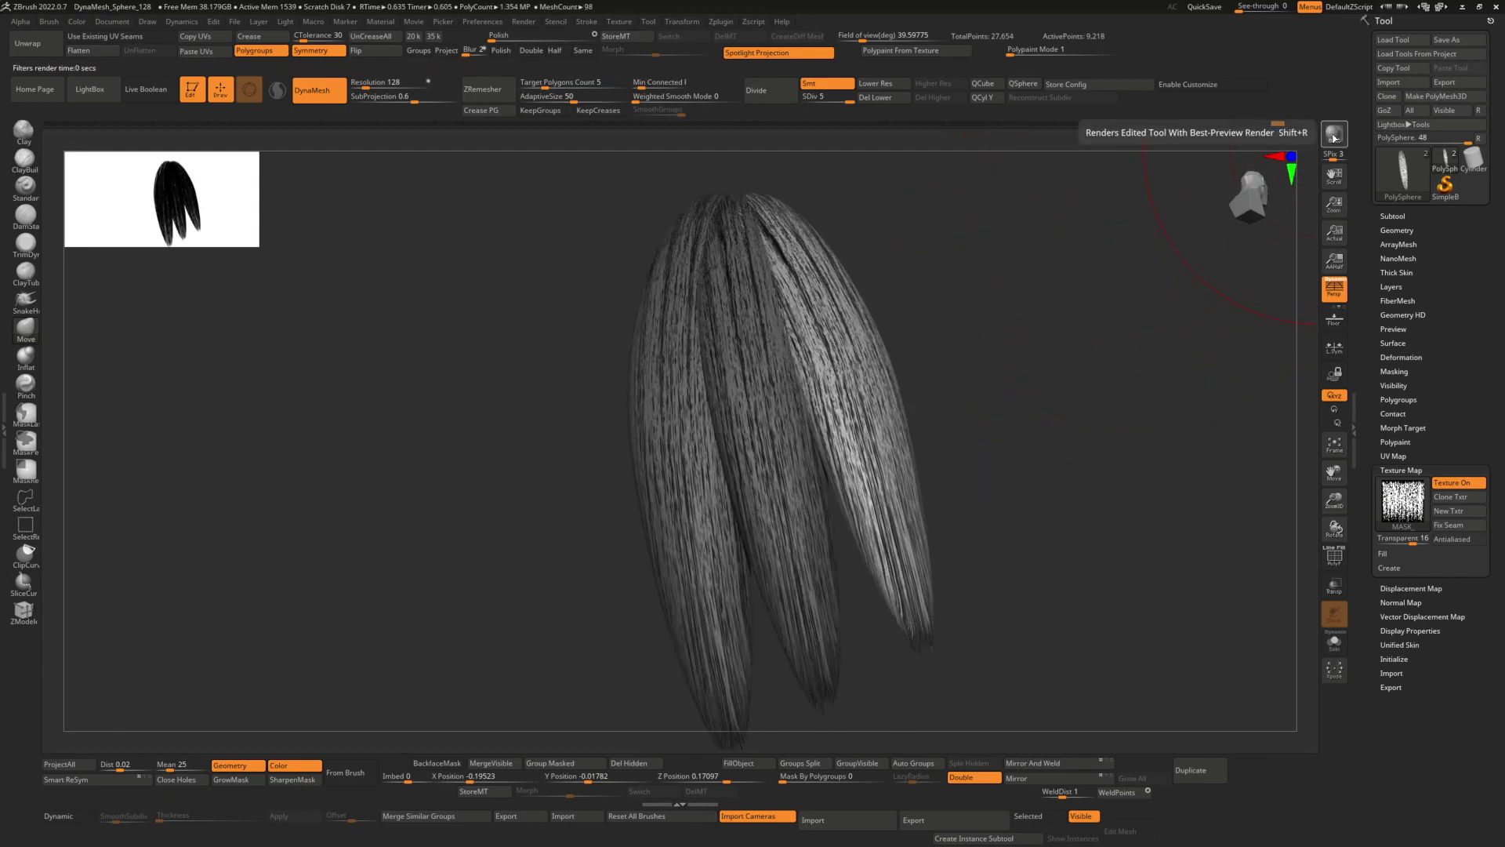
left_click_drag(902, 392, 853, 332)
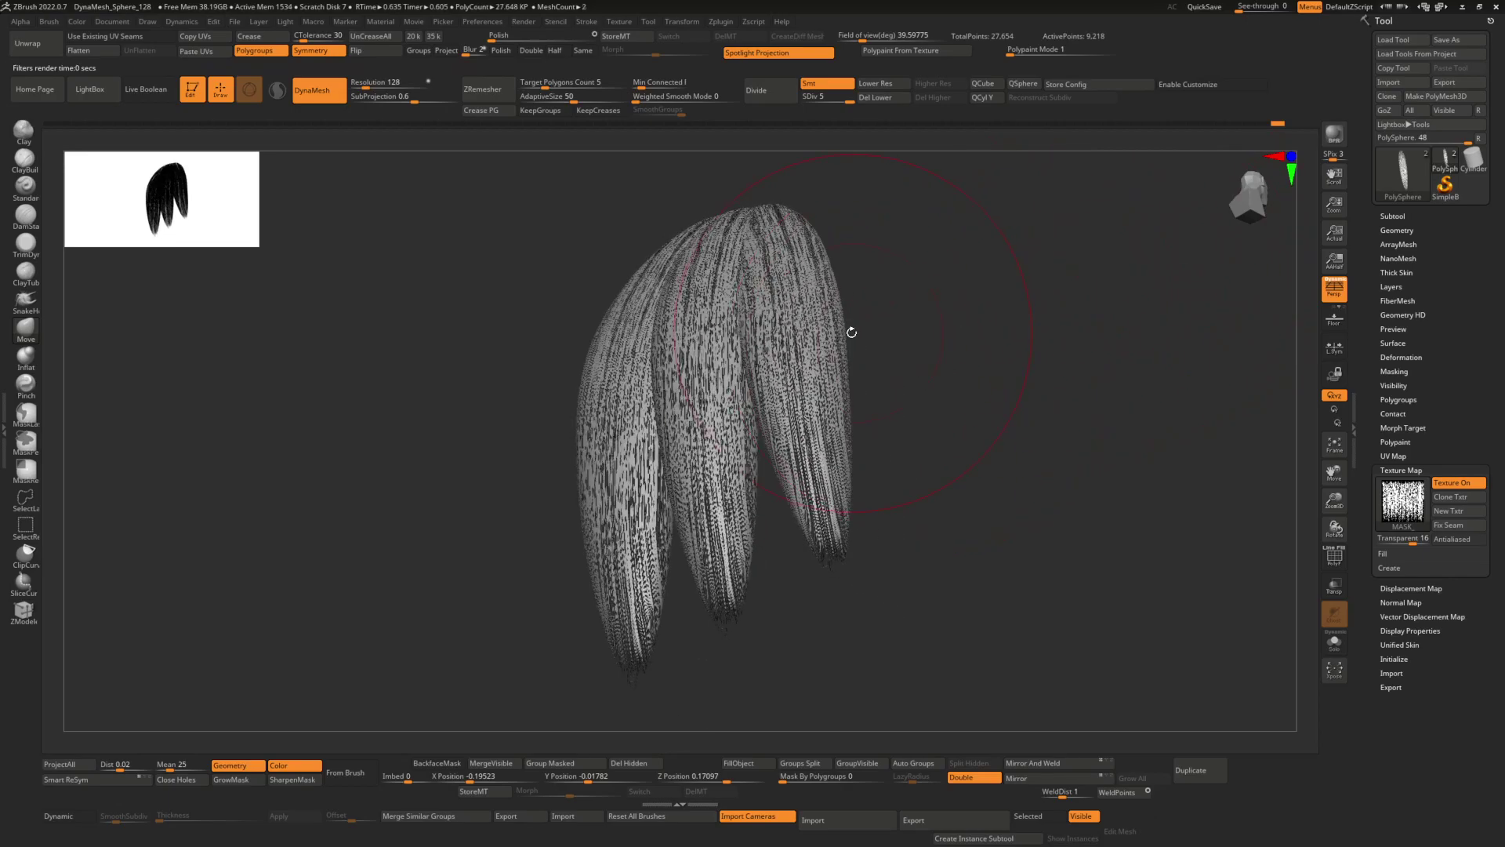
left_click_drag(942, 358, 1018, 354)
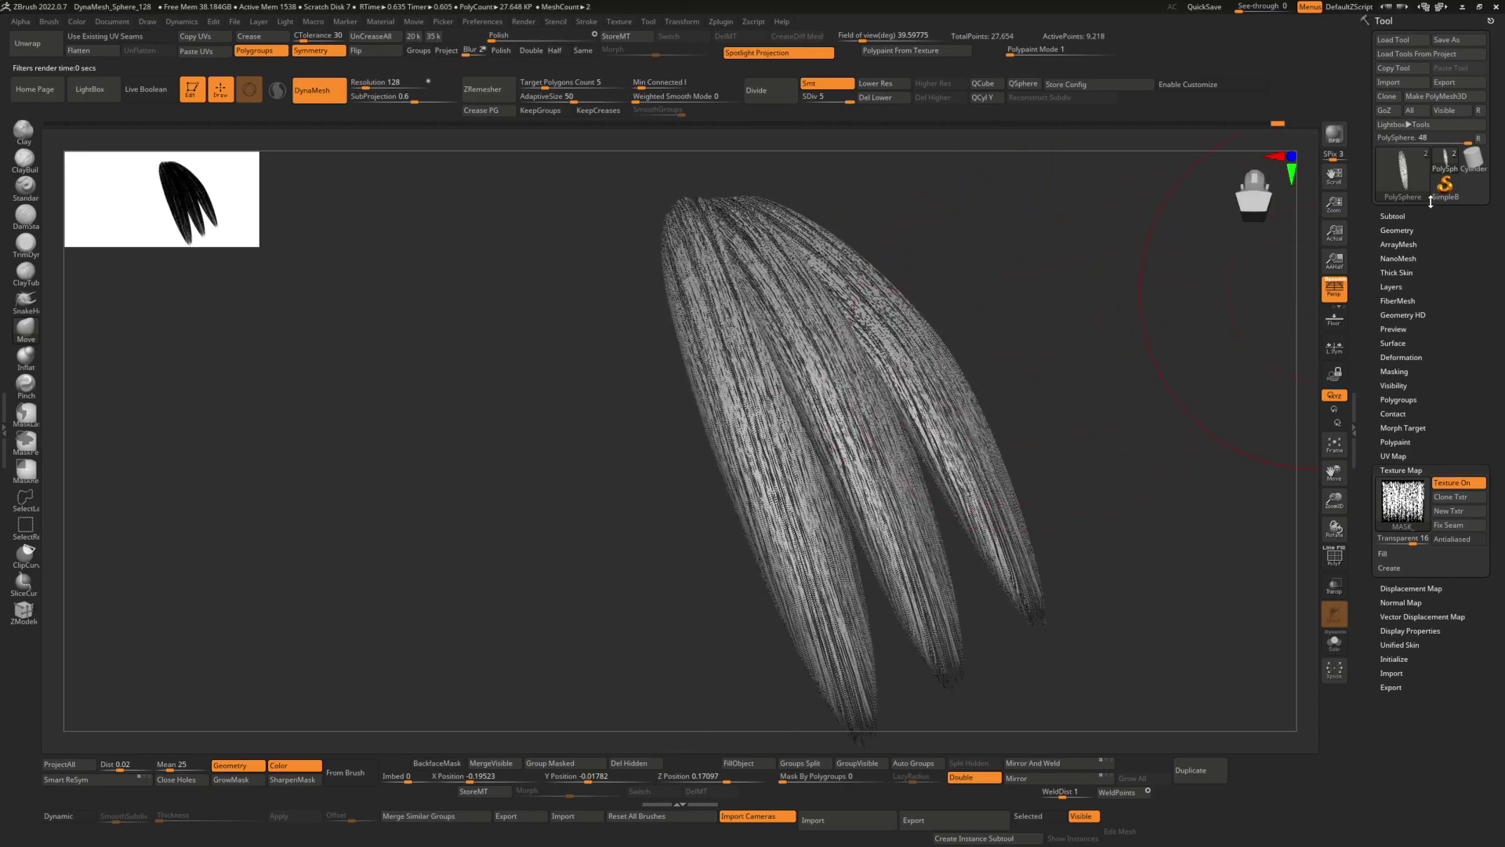
Open the subtool list, select PolySphere1 and render the hair clumps with BPR
left_click(1393, 216)
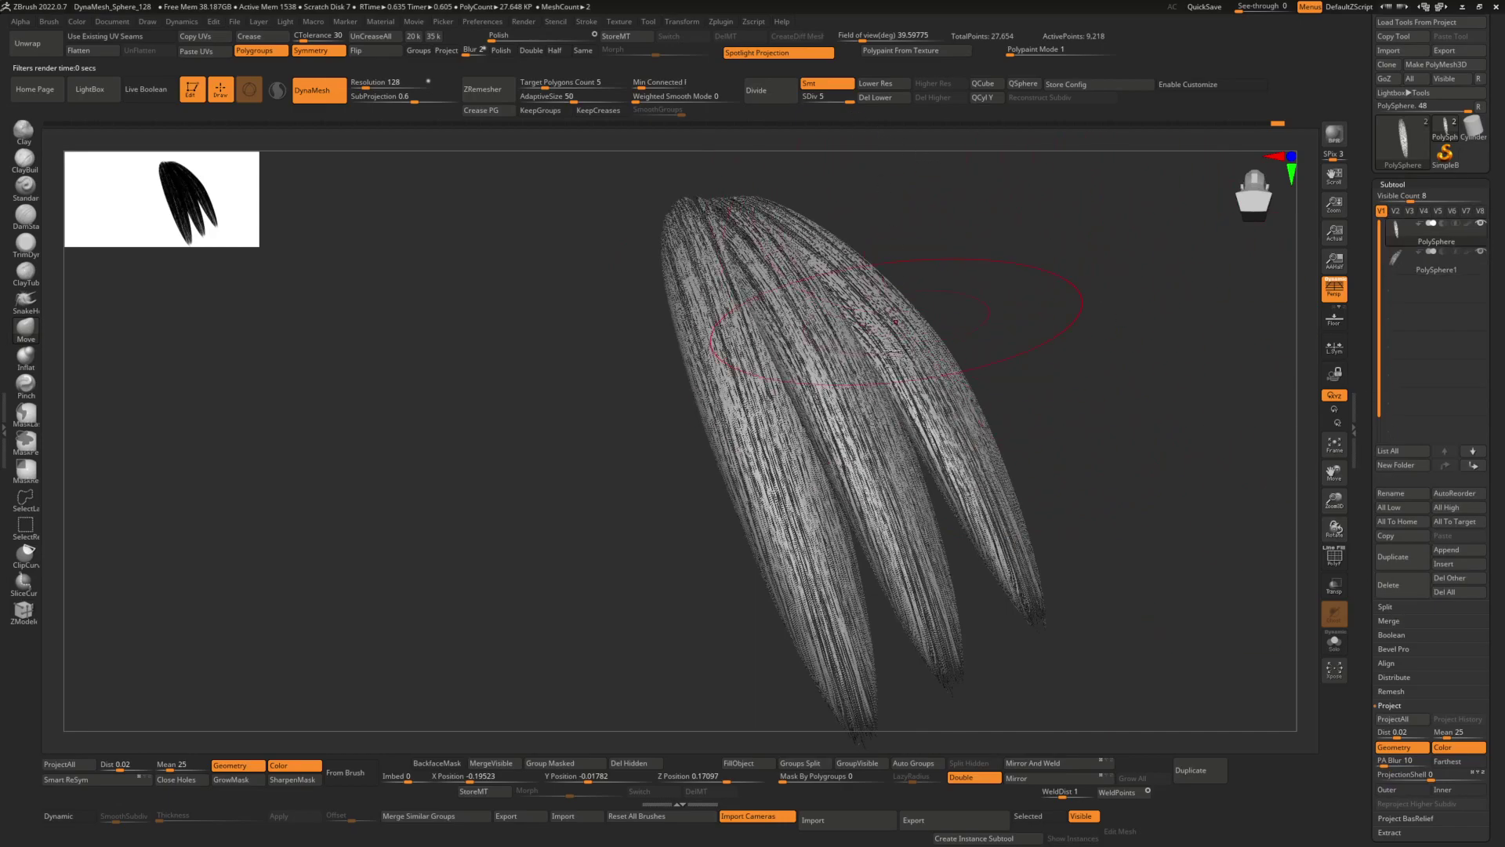
left_click_drag(1001, 363, 1030, 358)
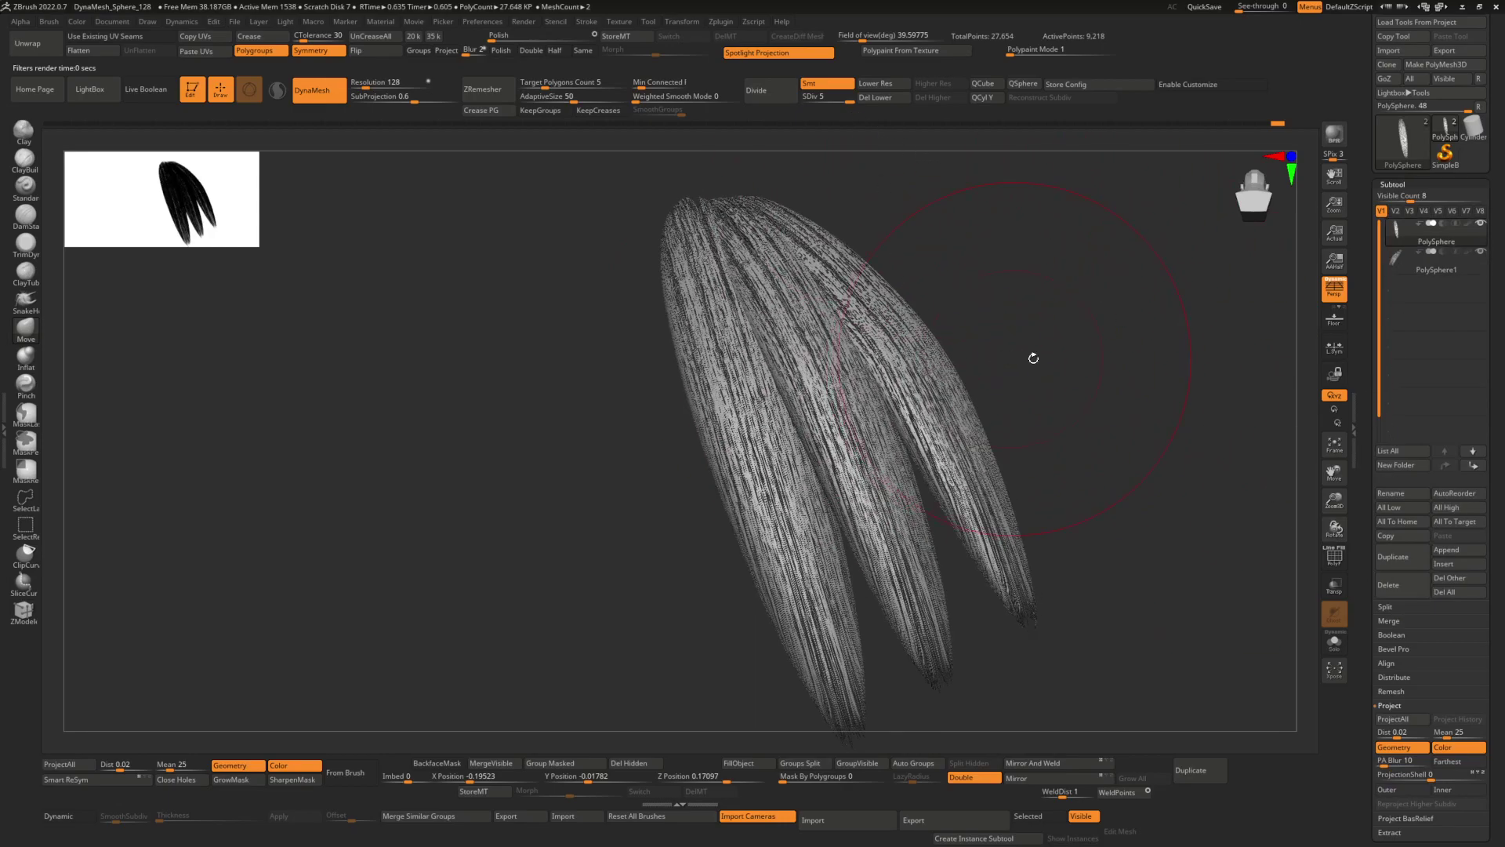
left_click(1394, 265)
left_click(1334, 144)
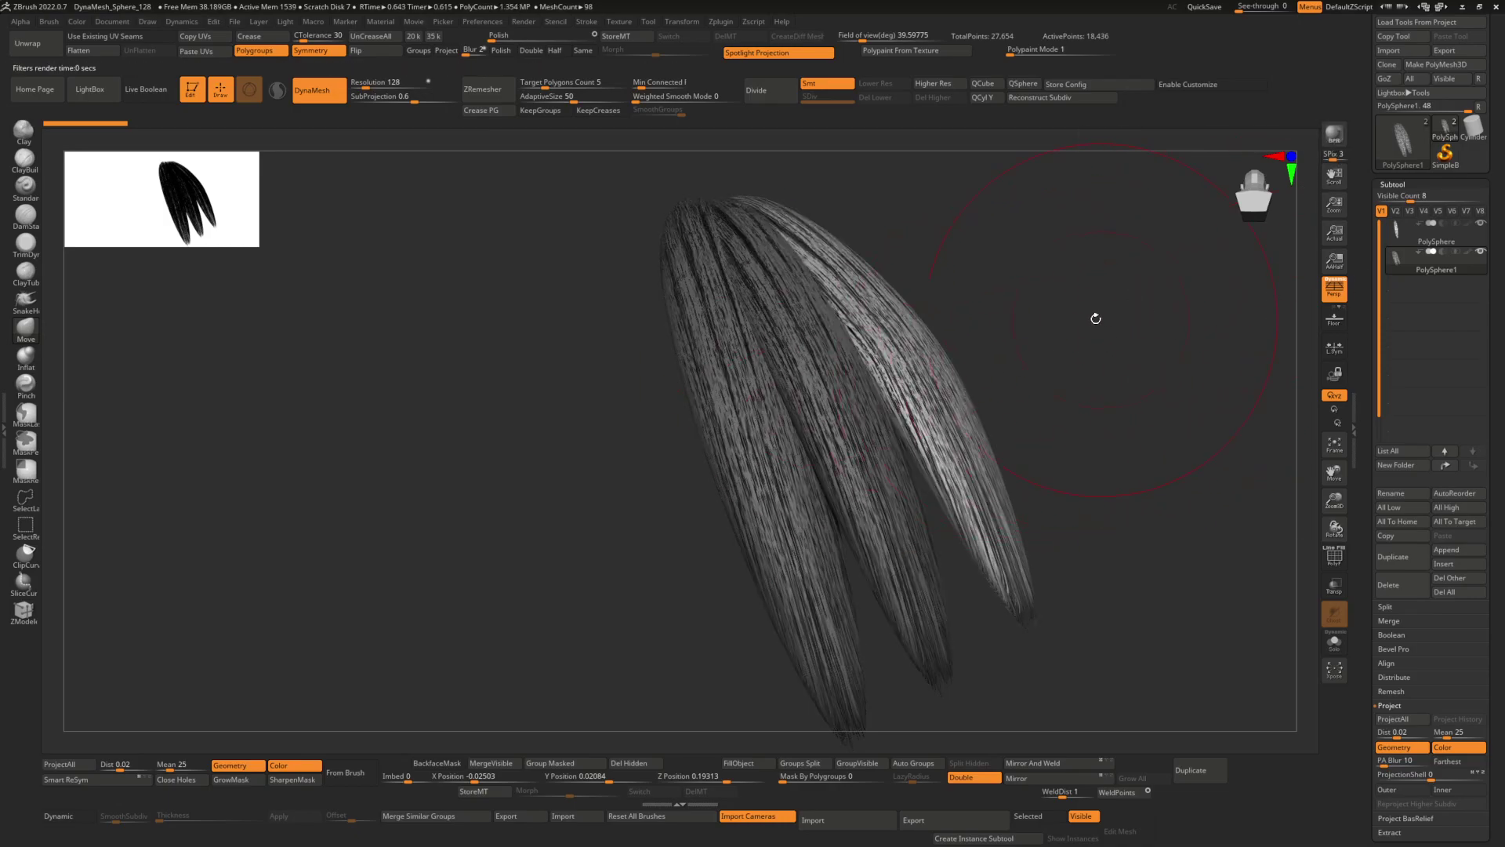
Clear the mask from the PolySphere1 clumps and render all the hair with BPR again
left_click(1051, 319, "ctrl")
left_click_drag(1075, 337, 1196, 346, "ctrl")
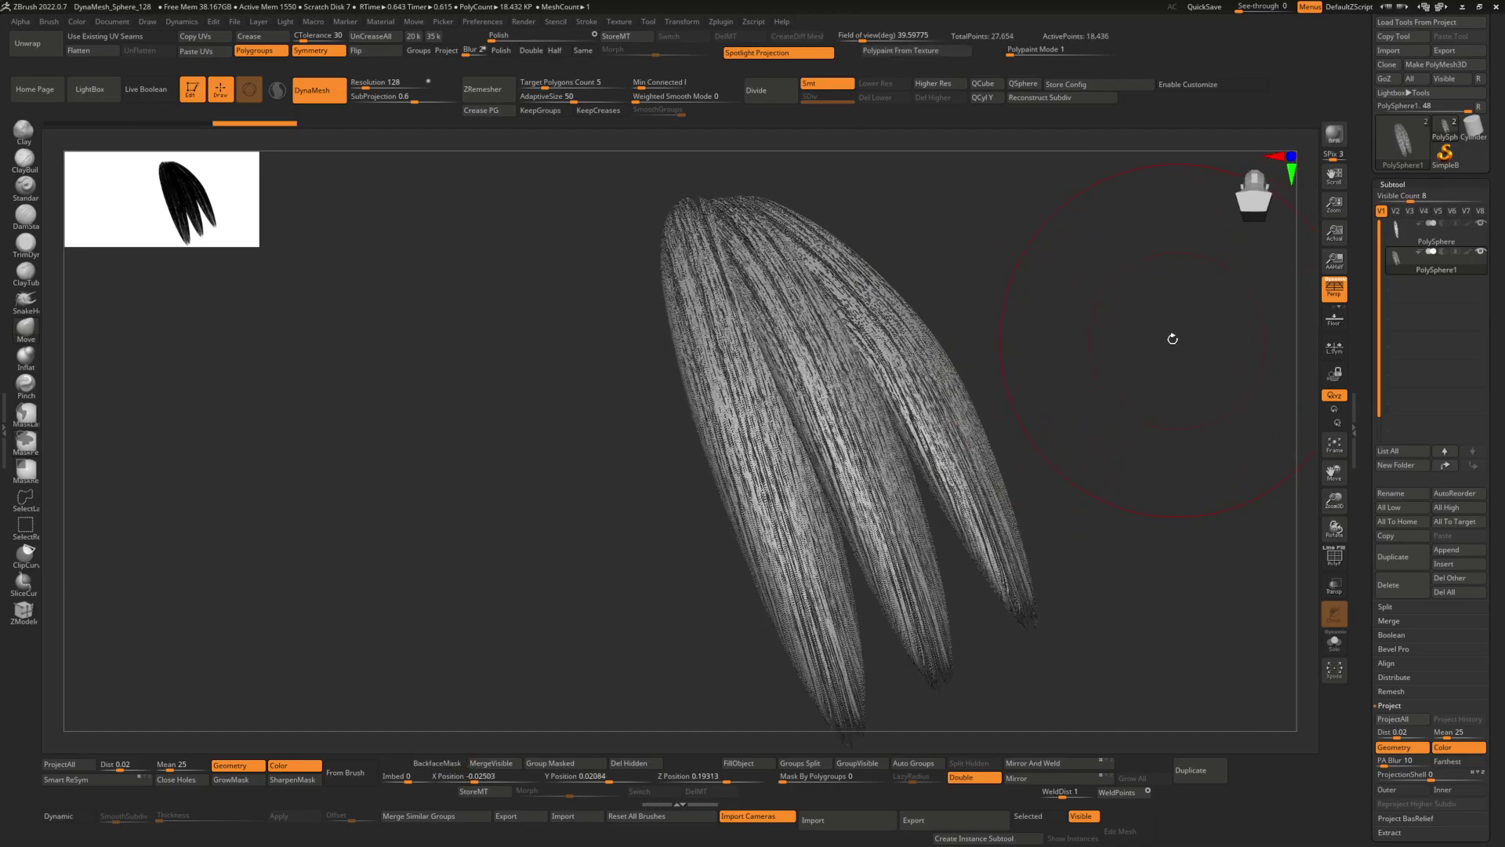
key("ctrl+z")
left_click(1334, 139)
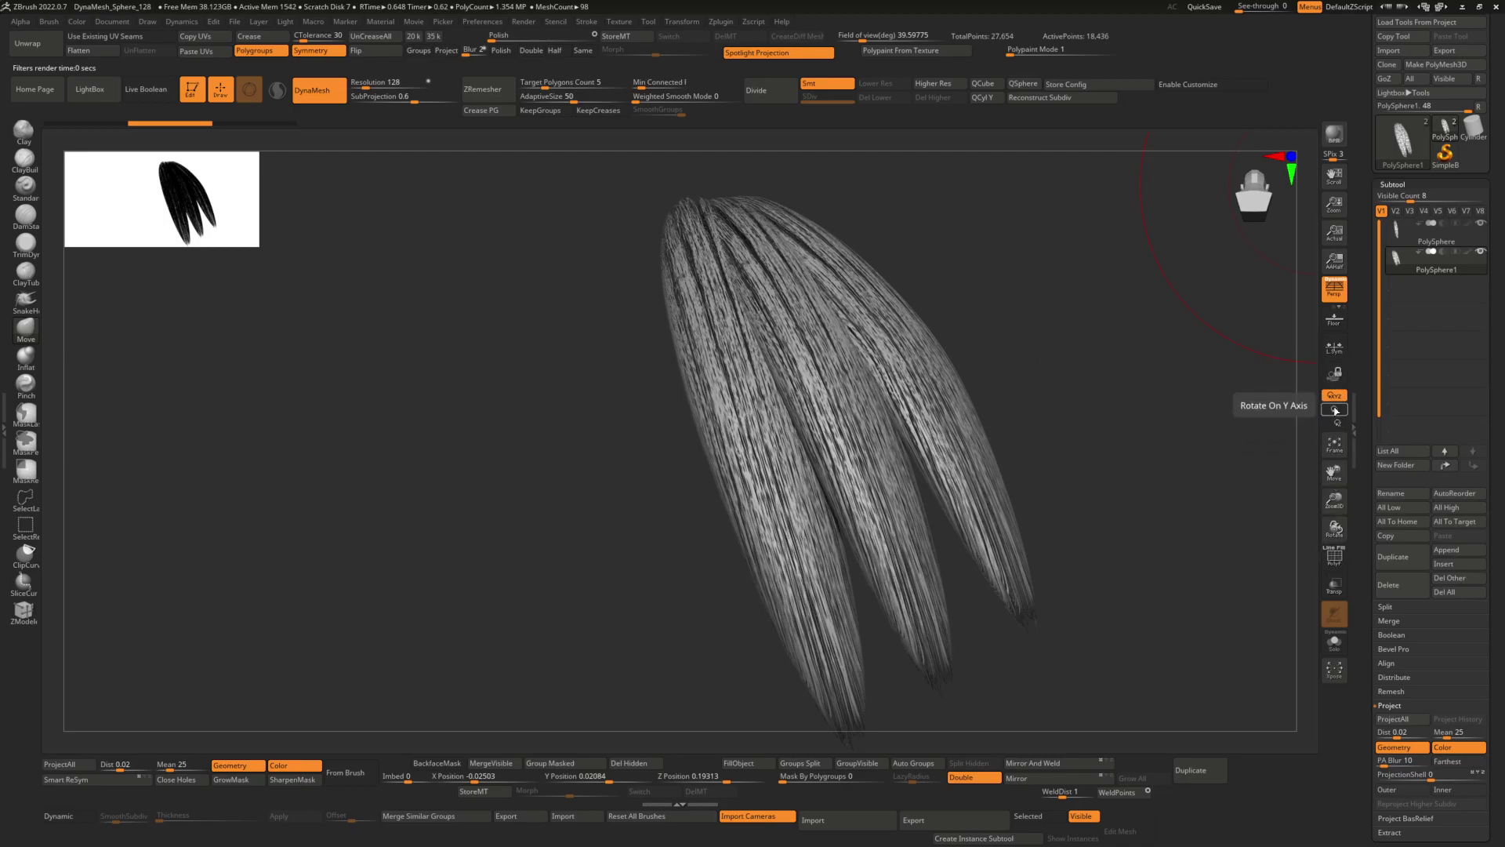
Turn on the floor grid and render the three hair clumps with BPR from the front
left_click(1335, 319)
left_click_drag(1196, 198, 513, 146)
left_click(1332, 146)
left_click(1340, 132)
left_click(1333, 133)
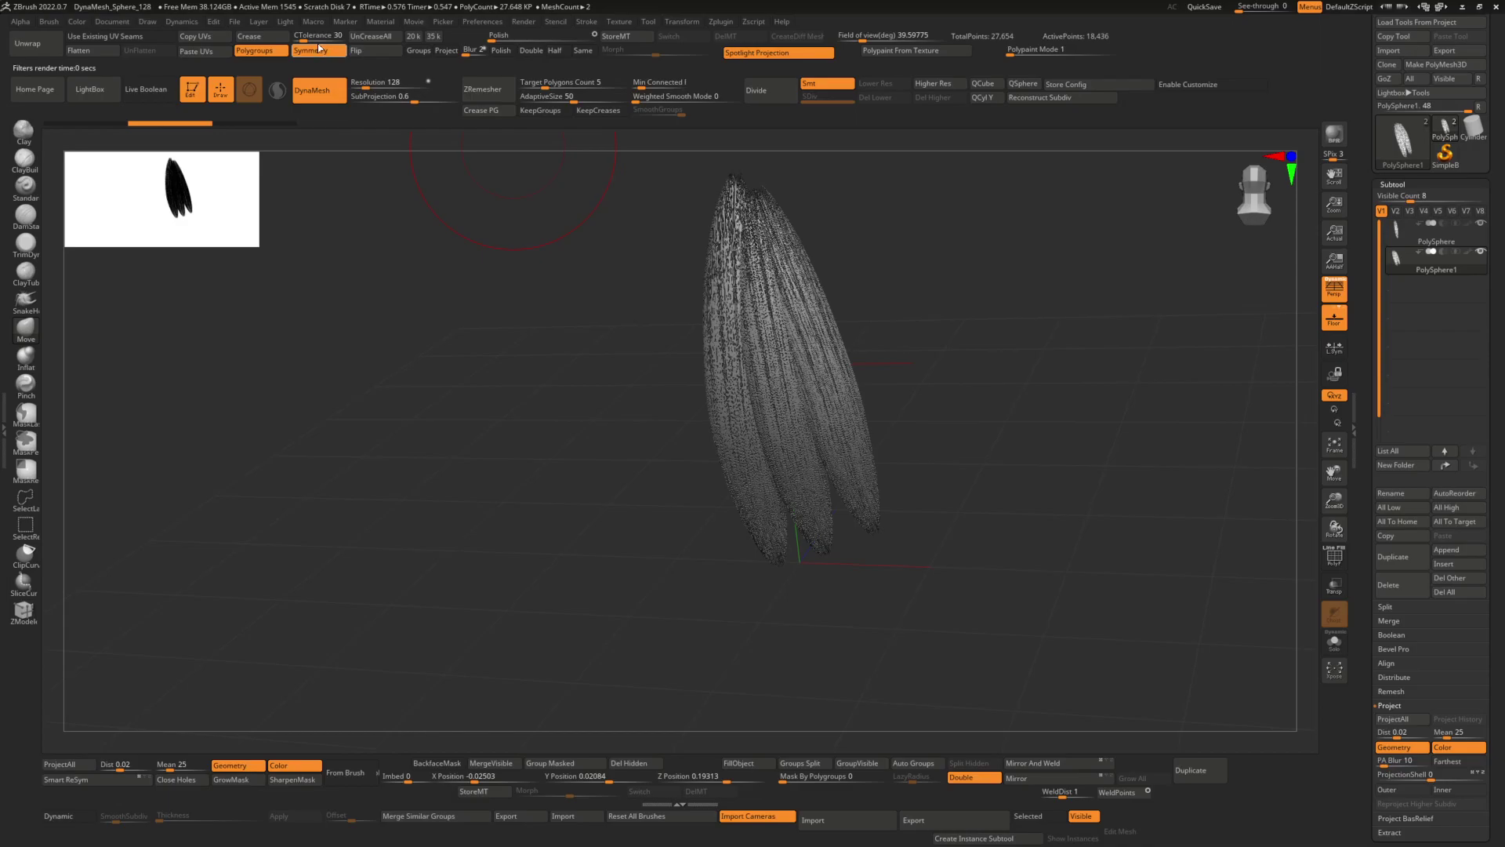
Adjust the scene light and re-render the hair clumps with BPR
left_click(286, 24)
left_click(340, 77)
left_click(1334, 131)
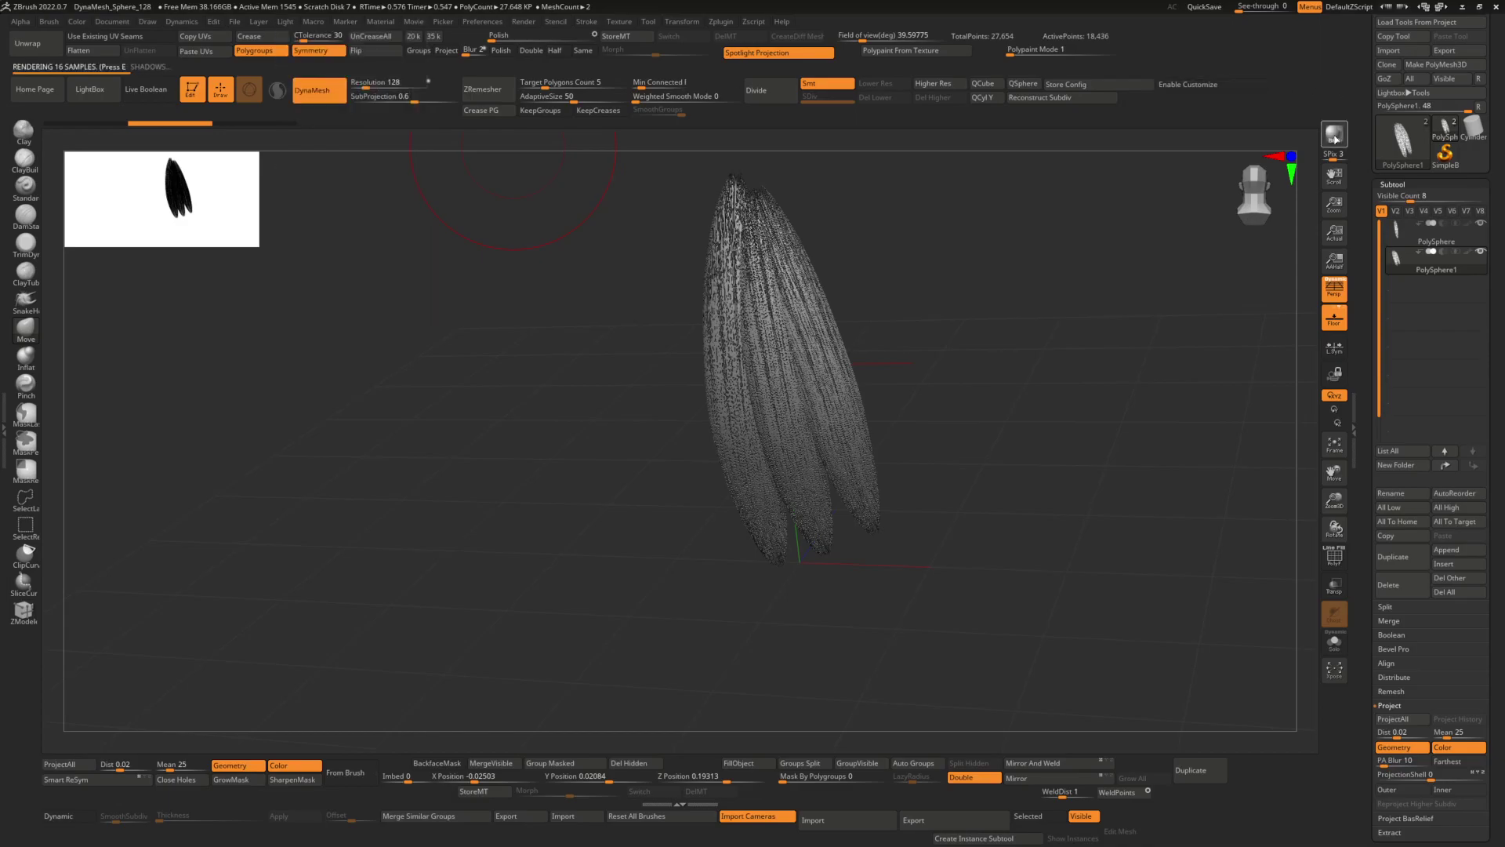
Render the three hair clumps with BPR from a tilted viewing angle
mouse_move(1070, 320)
left_mouse_down()
mouse_move(1074, 337)
mouse_move(1062, 330)
left_mouse_up()
left_click(1339, 135)
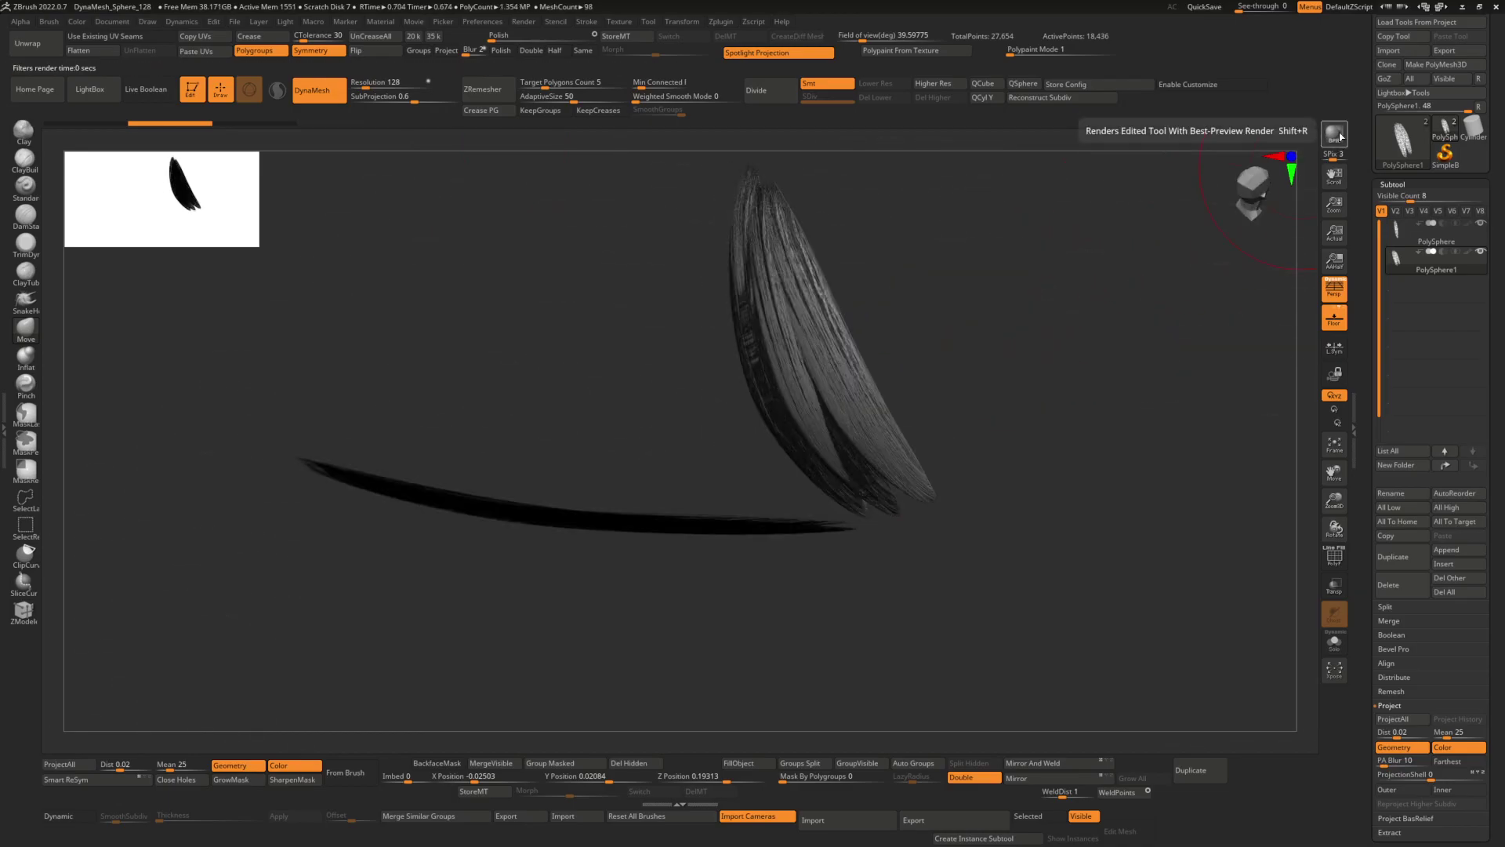
left_click_drag(1095, 171, 890, 155)
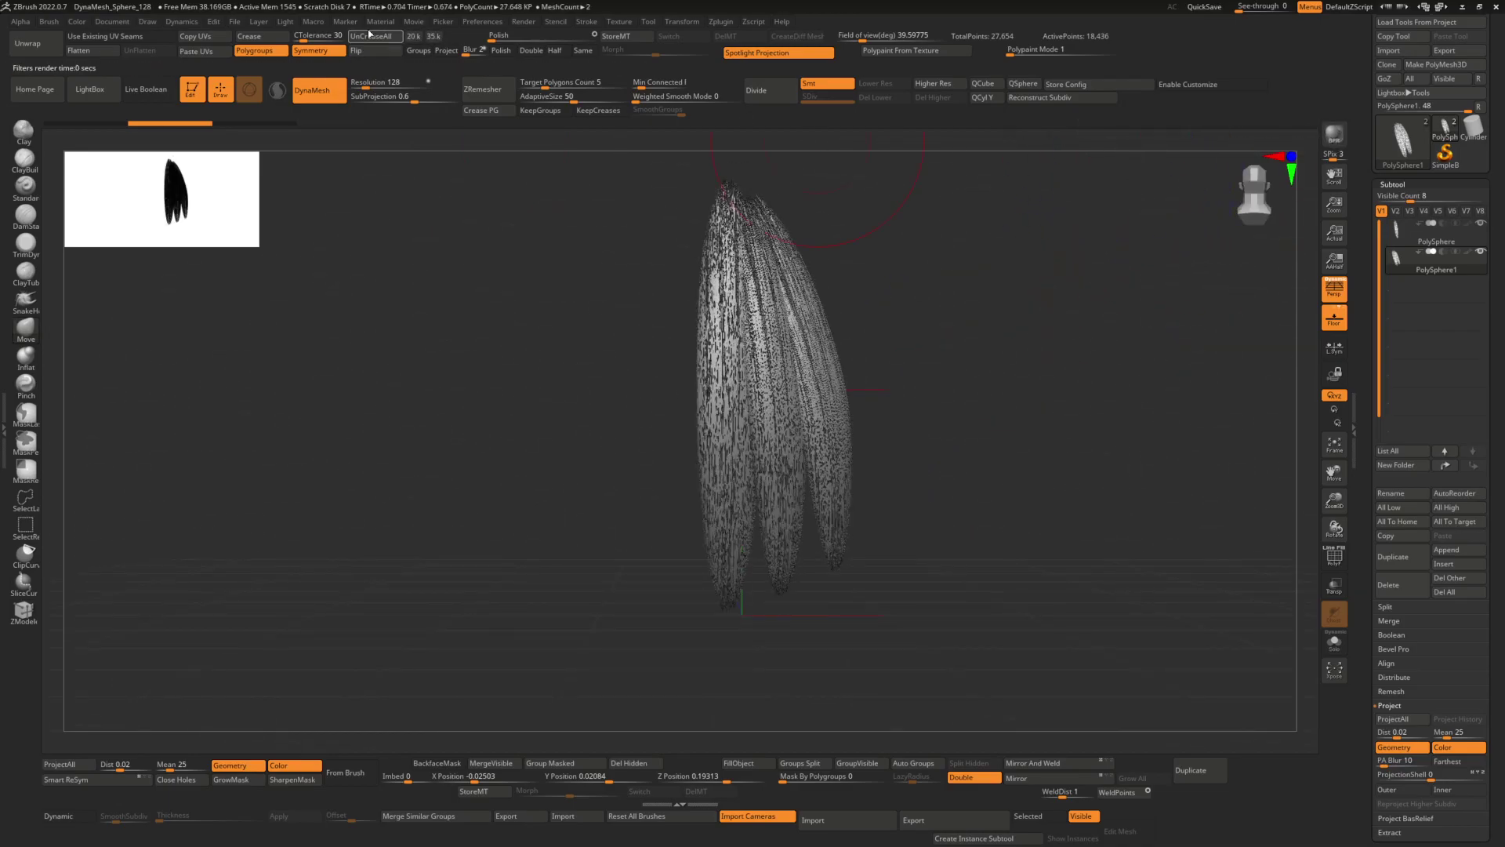
Reposition the scene light and re-render the hair clumps with BPR
left_click(286, 23)
left_click_drag(330, 75, 325, 78)
left_click(1337, 140)
left_click_drag(1169, 202, 1186, 227)
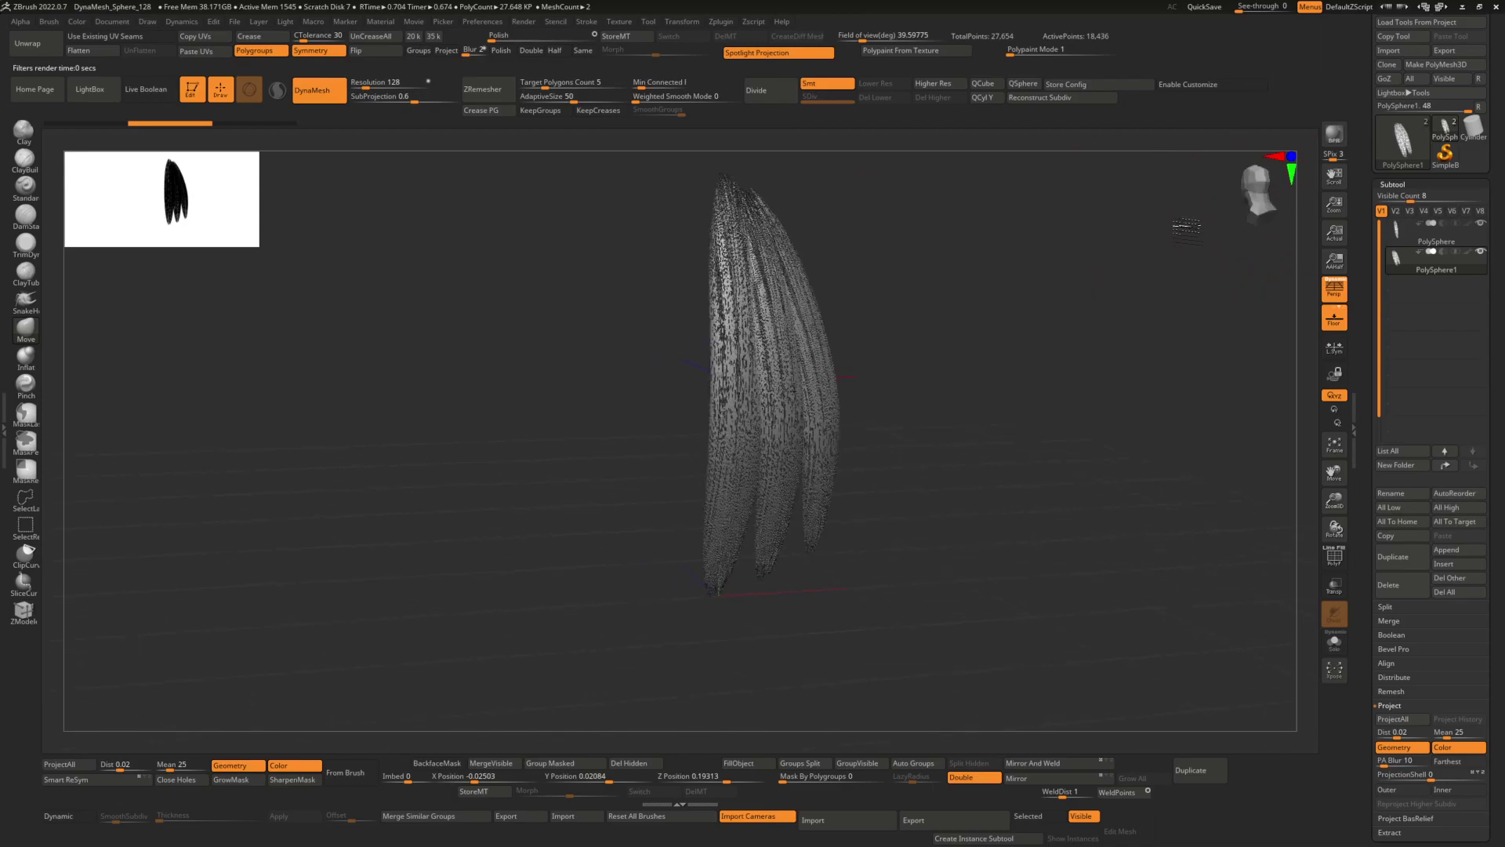
left_click(1337, 135)
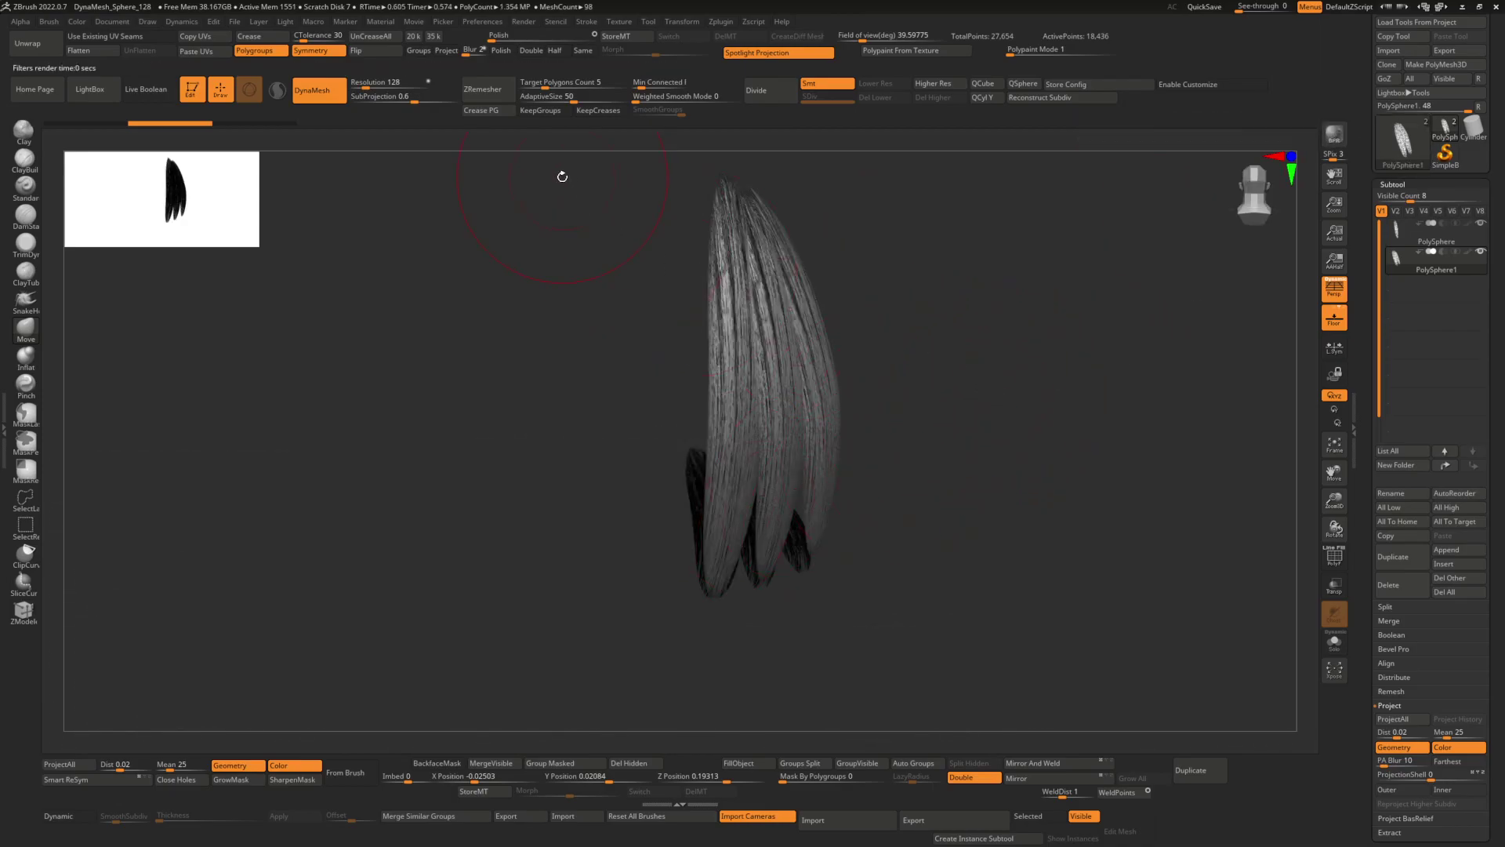
Switch the hair clumps from MatCap Gray to another material and render them with BPR
key("space")
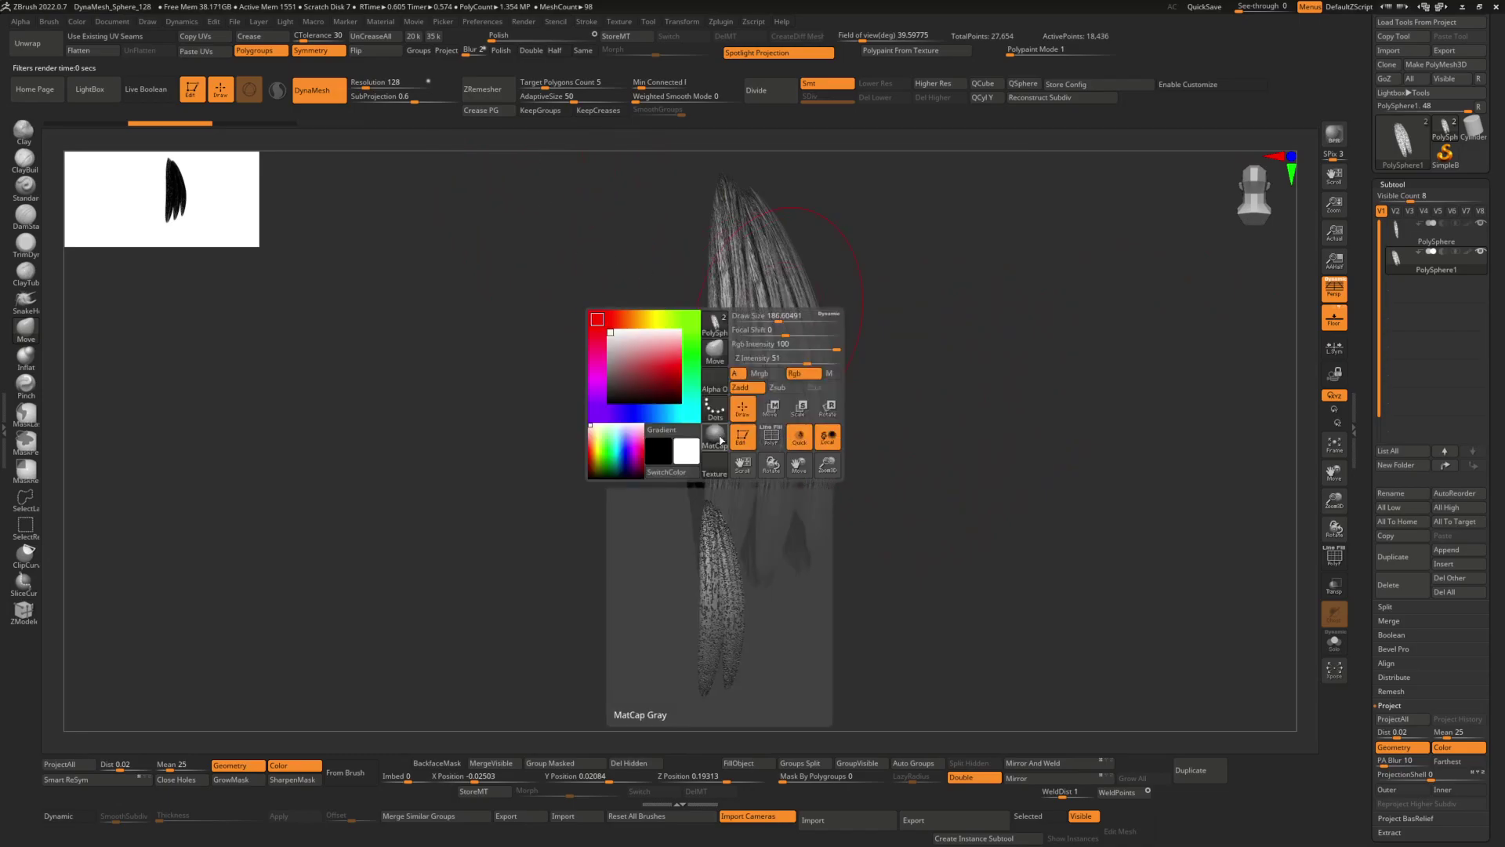
left_click(716, 436)
left_click(796, 659)
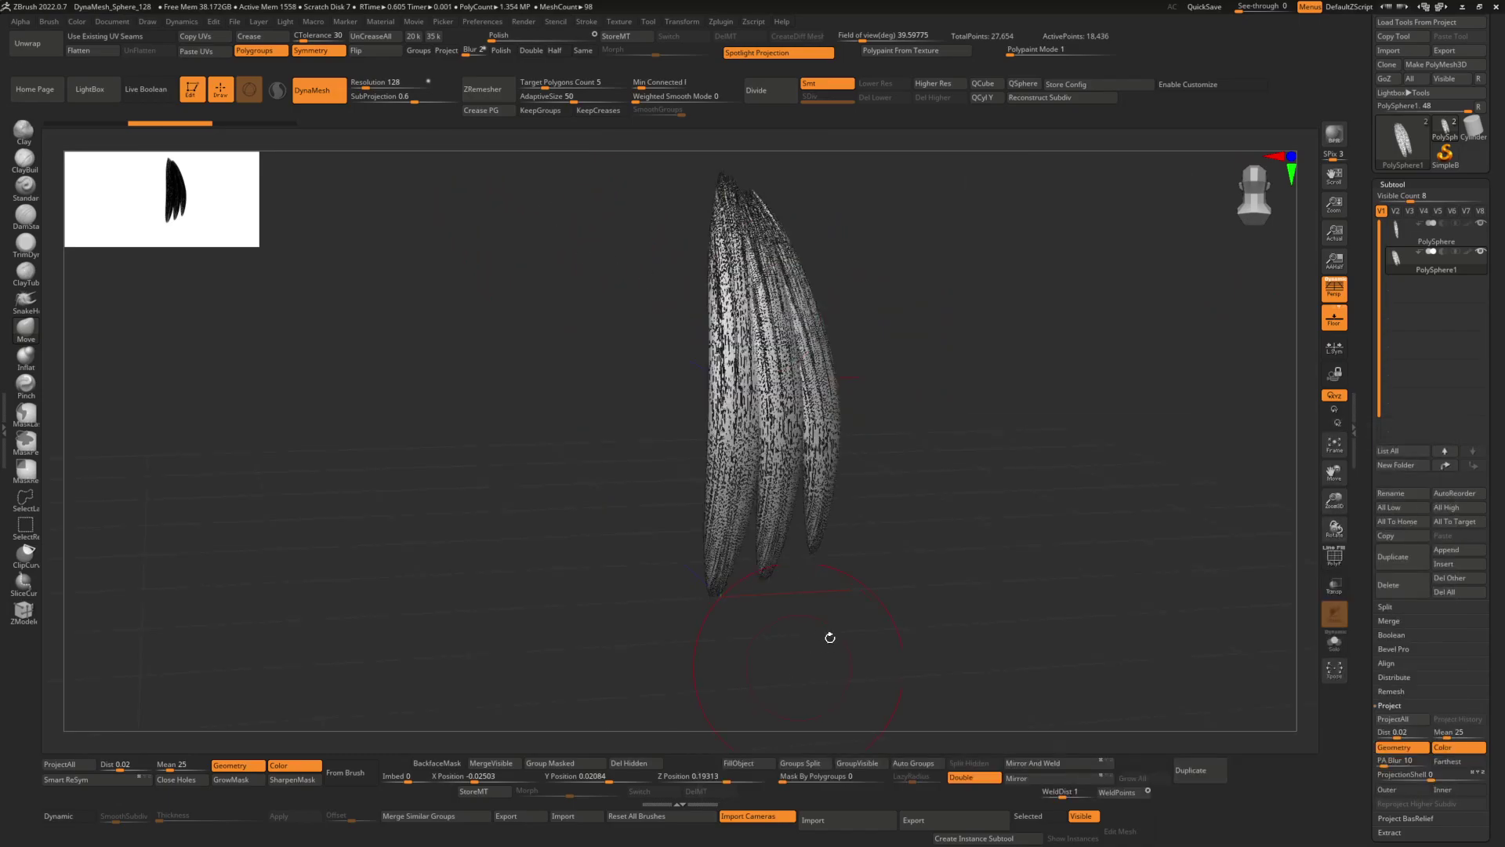
left_click(1332, 140)
Render the hair clumps in the new material with BPR from several side and front angles
left_click_drag(1066, 396, 1046, 429)
left_click(1336, 136)
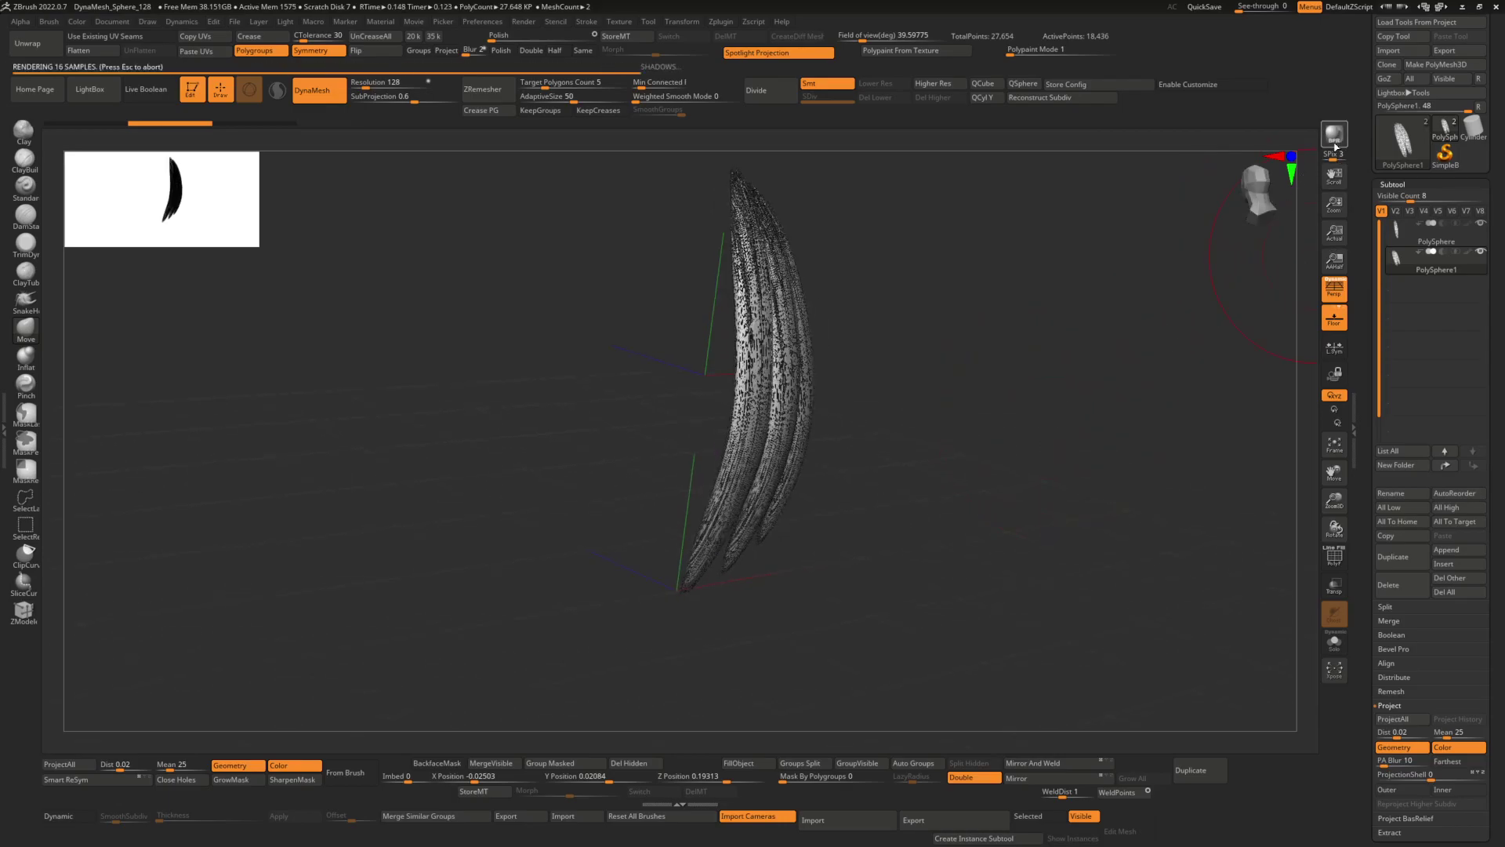
left_click_drag(1270, 237, 1190, 219)
left_click(1337, 140)
left_click_drag(1219, 284, 1117, 336)
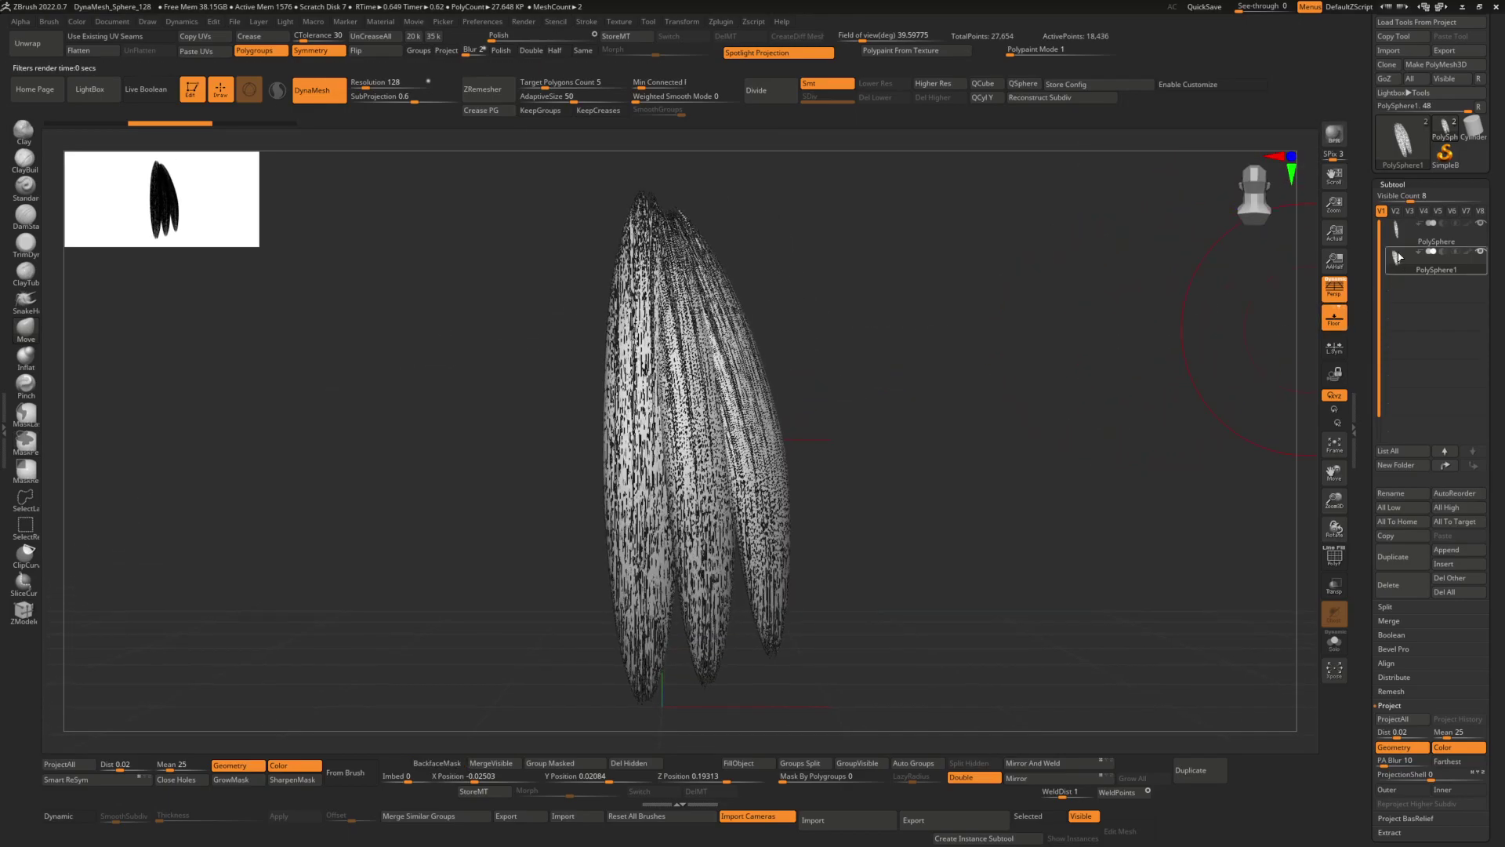
Delete the lower subdivision levels of PolySphere and merge it down with PolySphere1, keeping the UVs
left_click(1400, 233)
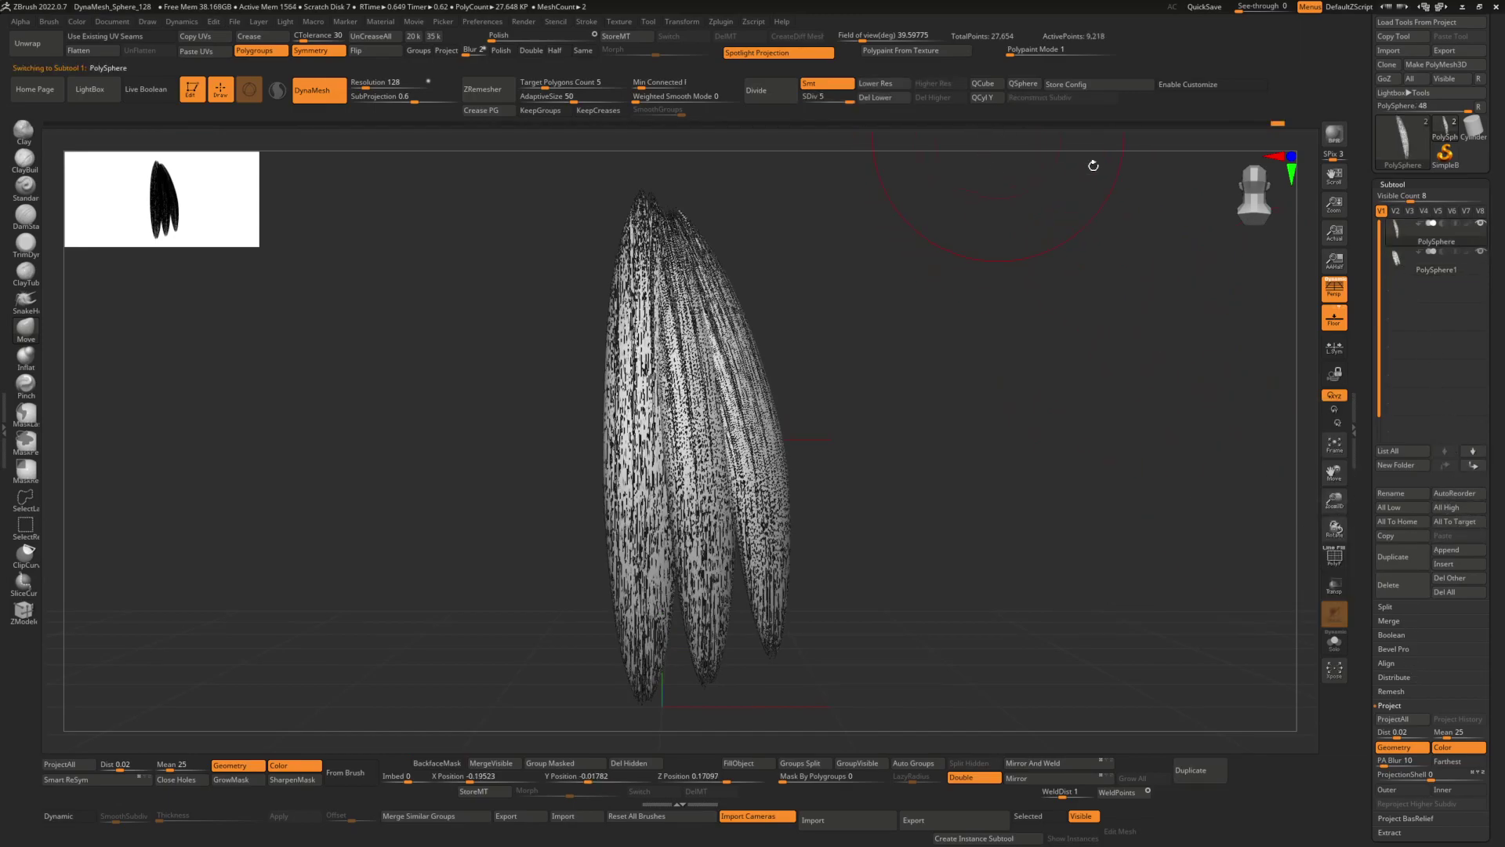
left_click(879, 98)
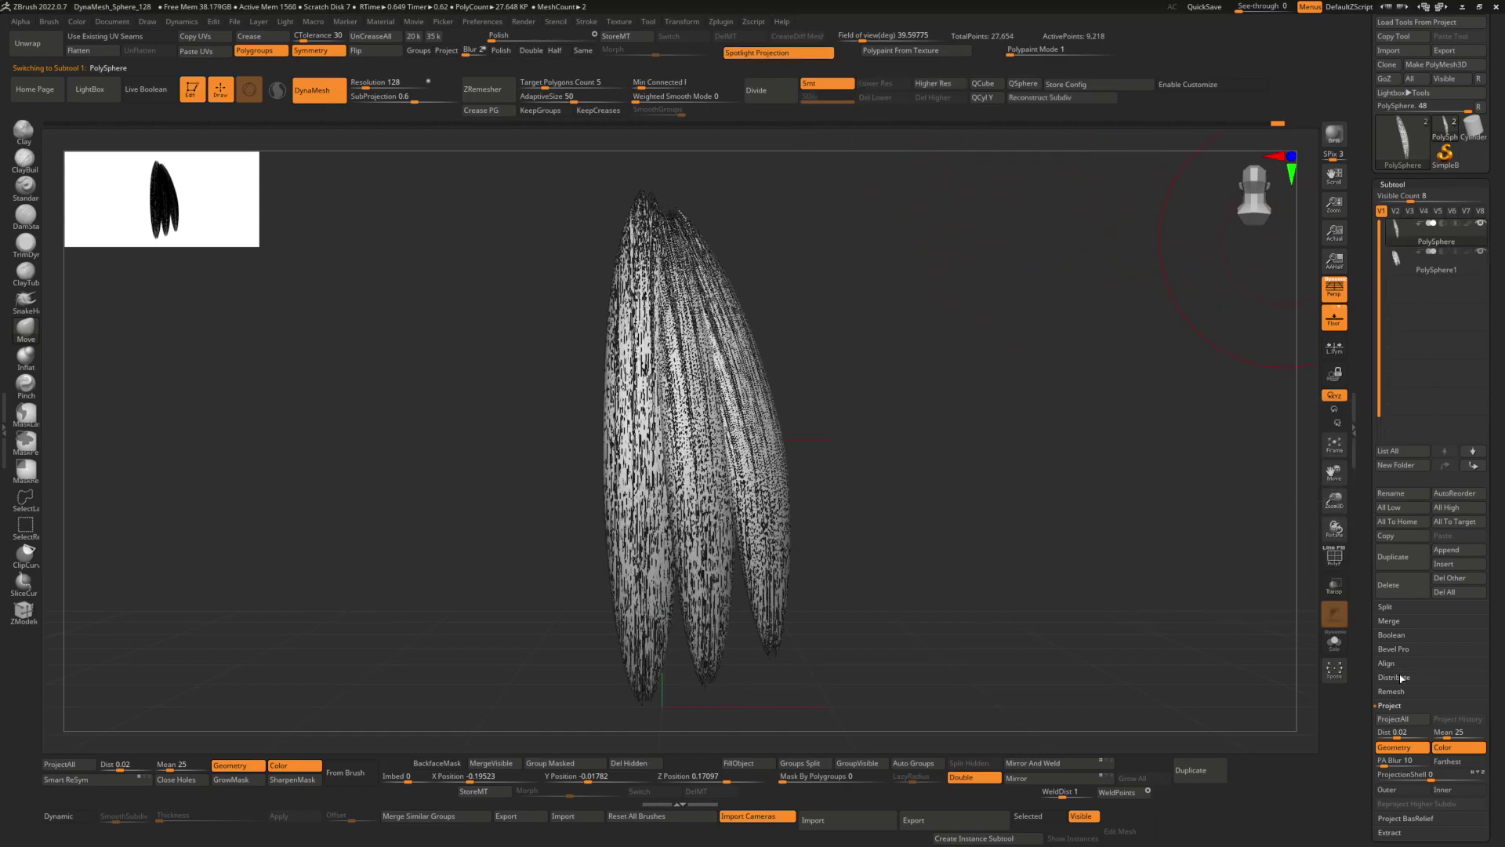
scroll(1370, 679, "down", 2)
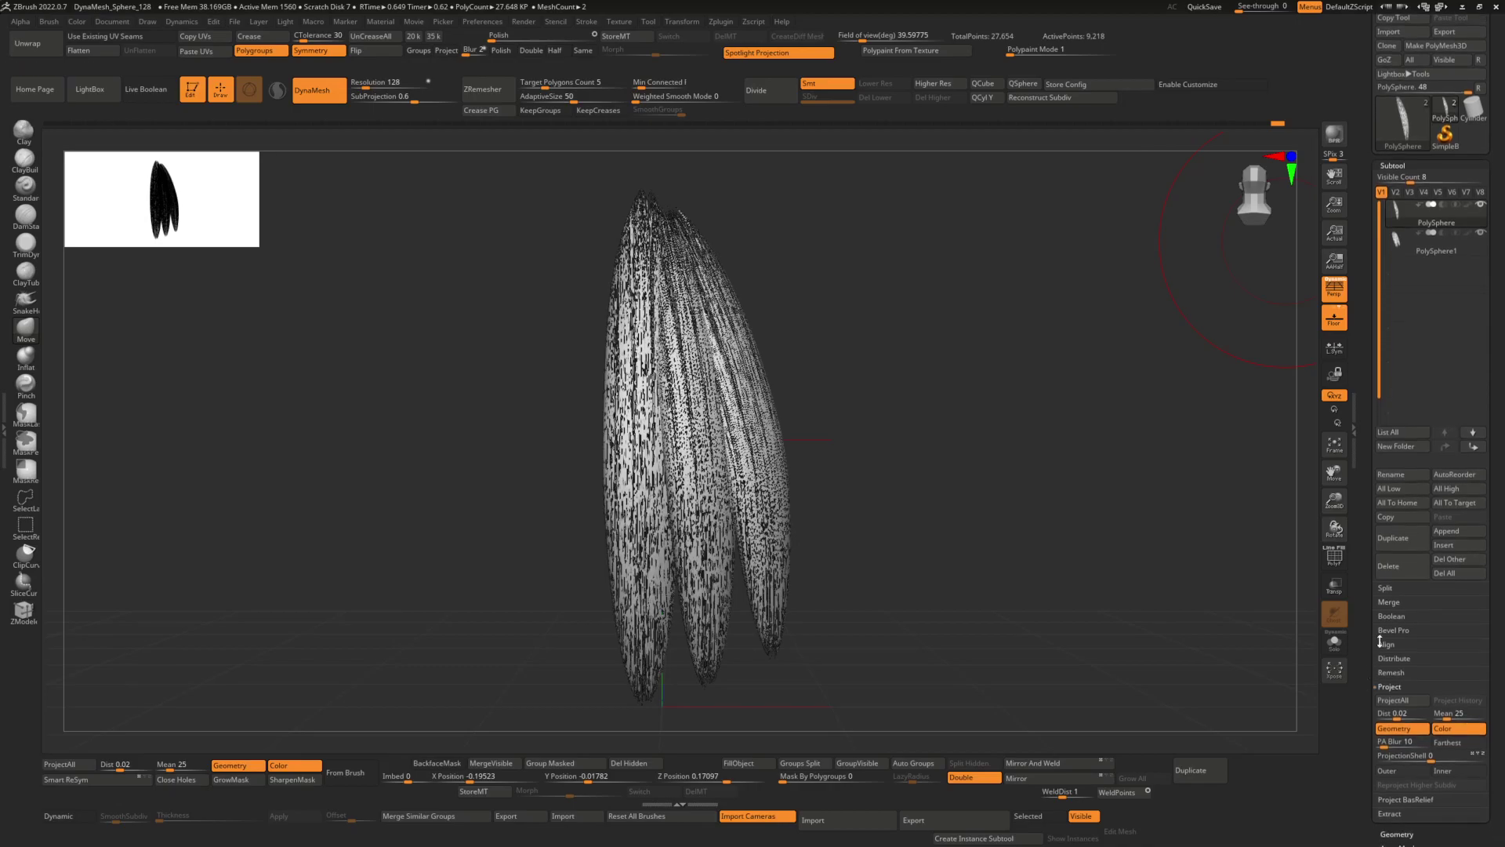
left_click(1389, 601)
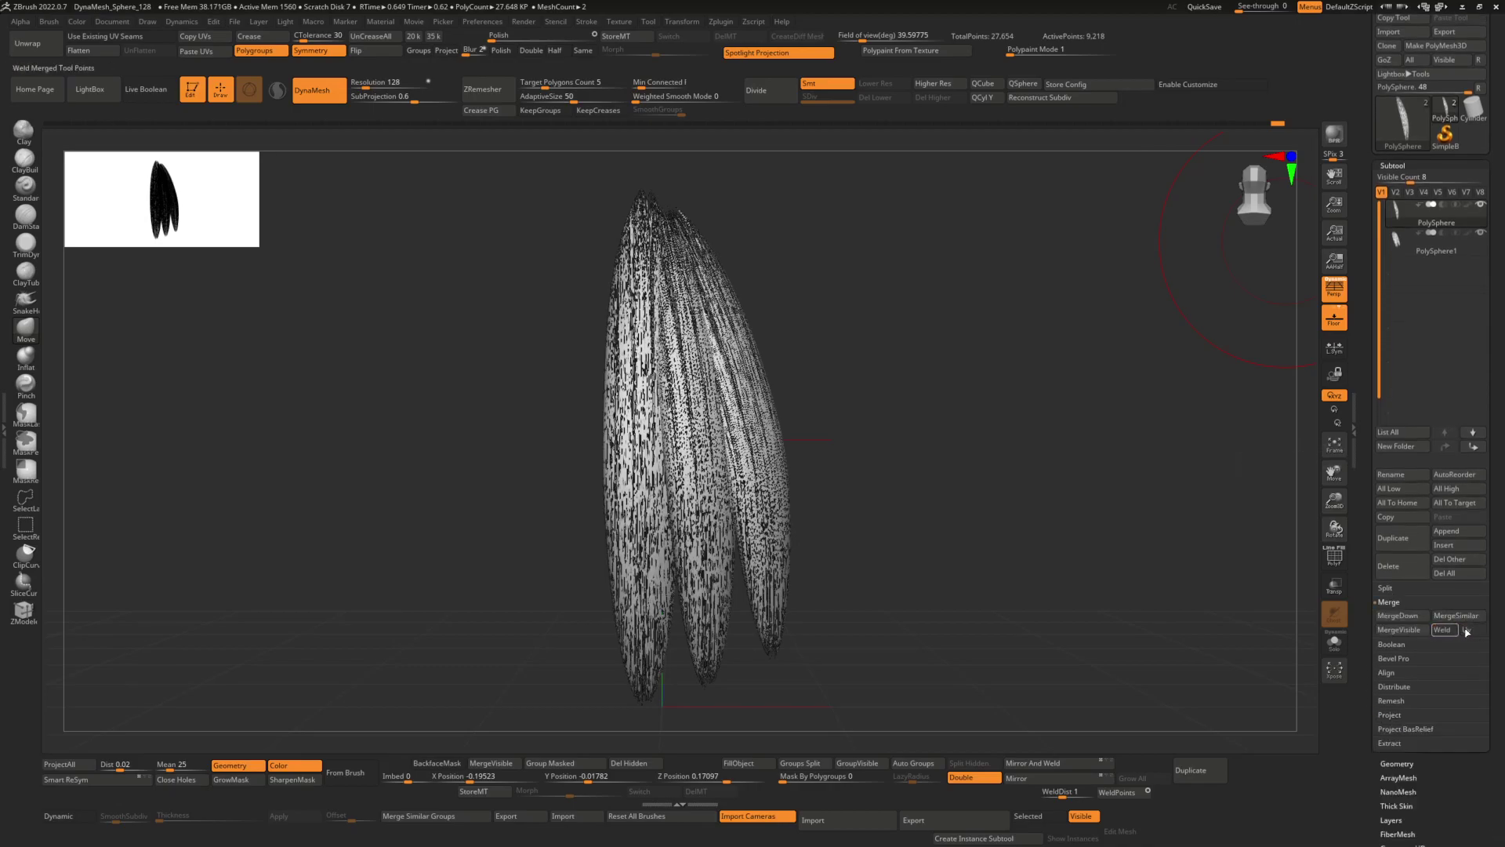
left_click(1398, 615)
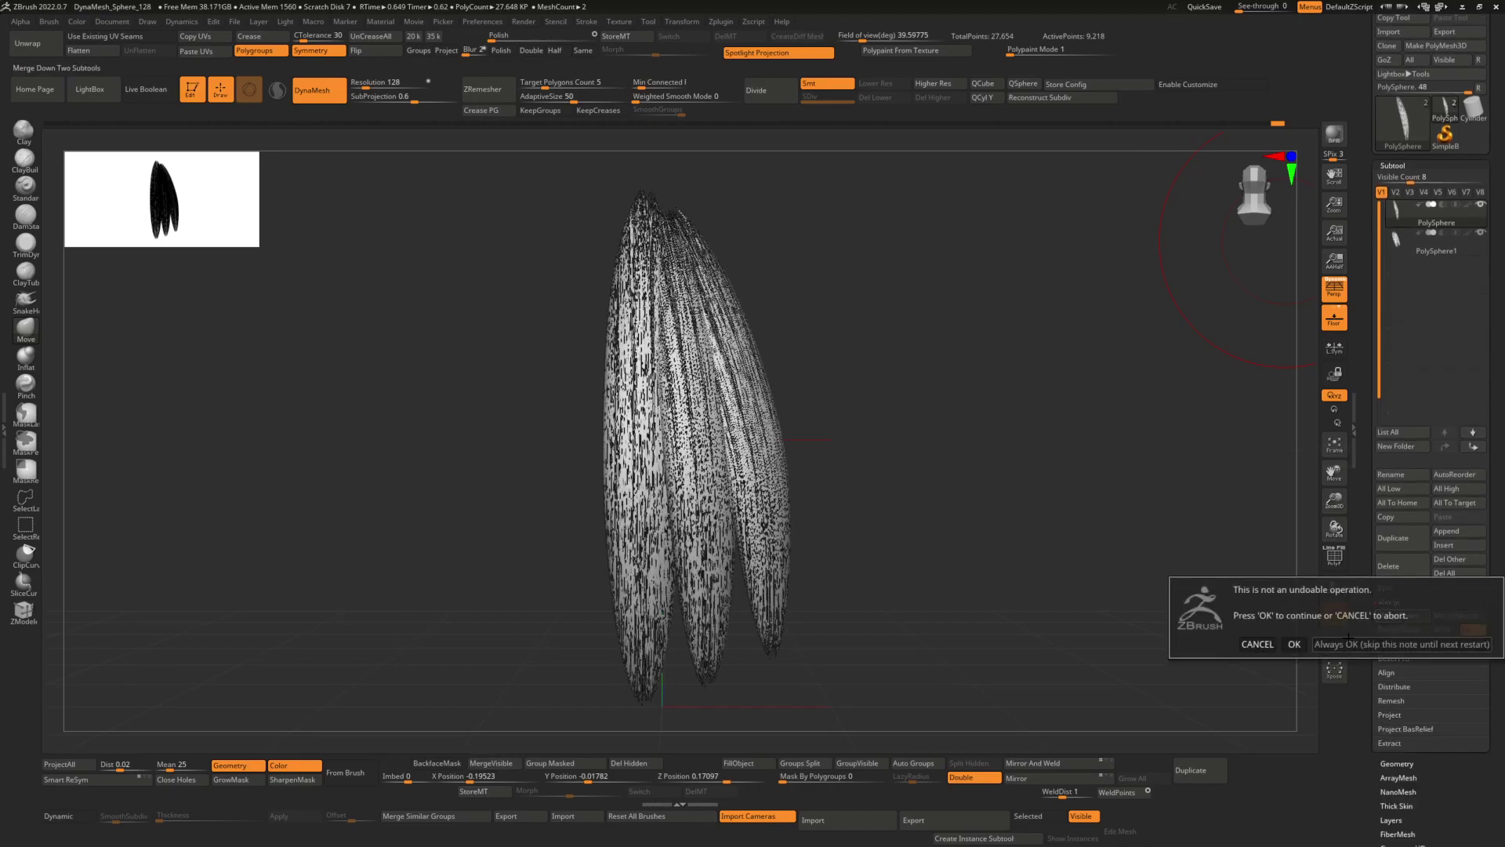
left_click(1292, 643)
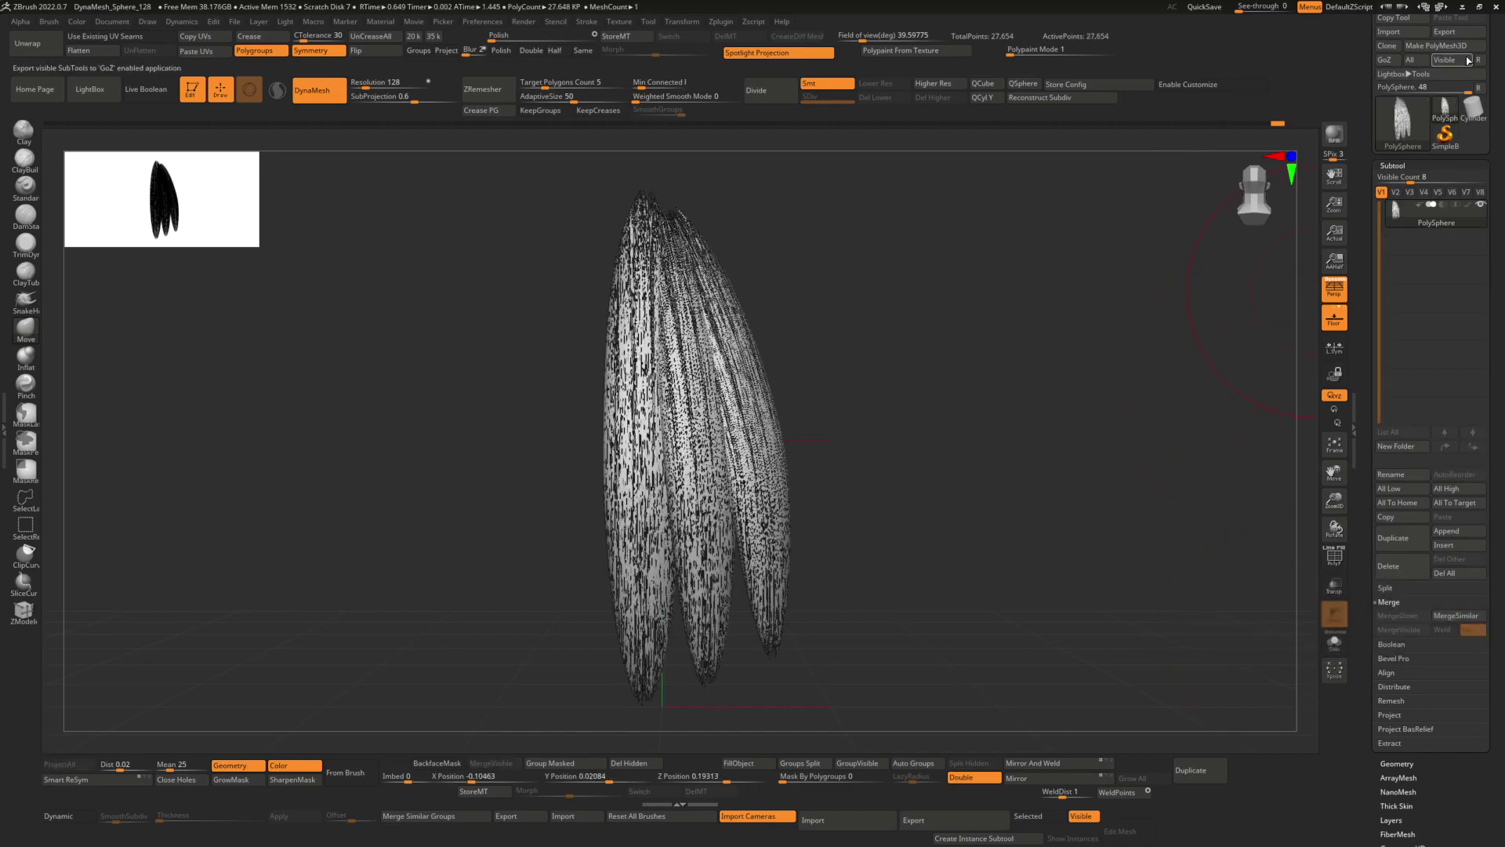
Export the merged hair mesh to the Desktop as an FBX file named Test_hairClumps with the default export options
left_click_drag(1362, 90, 1364, 116)
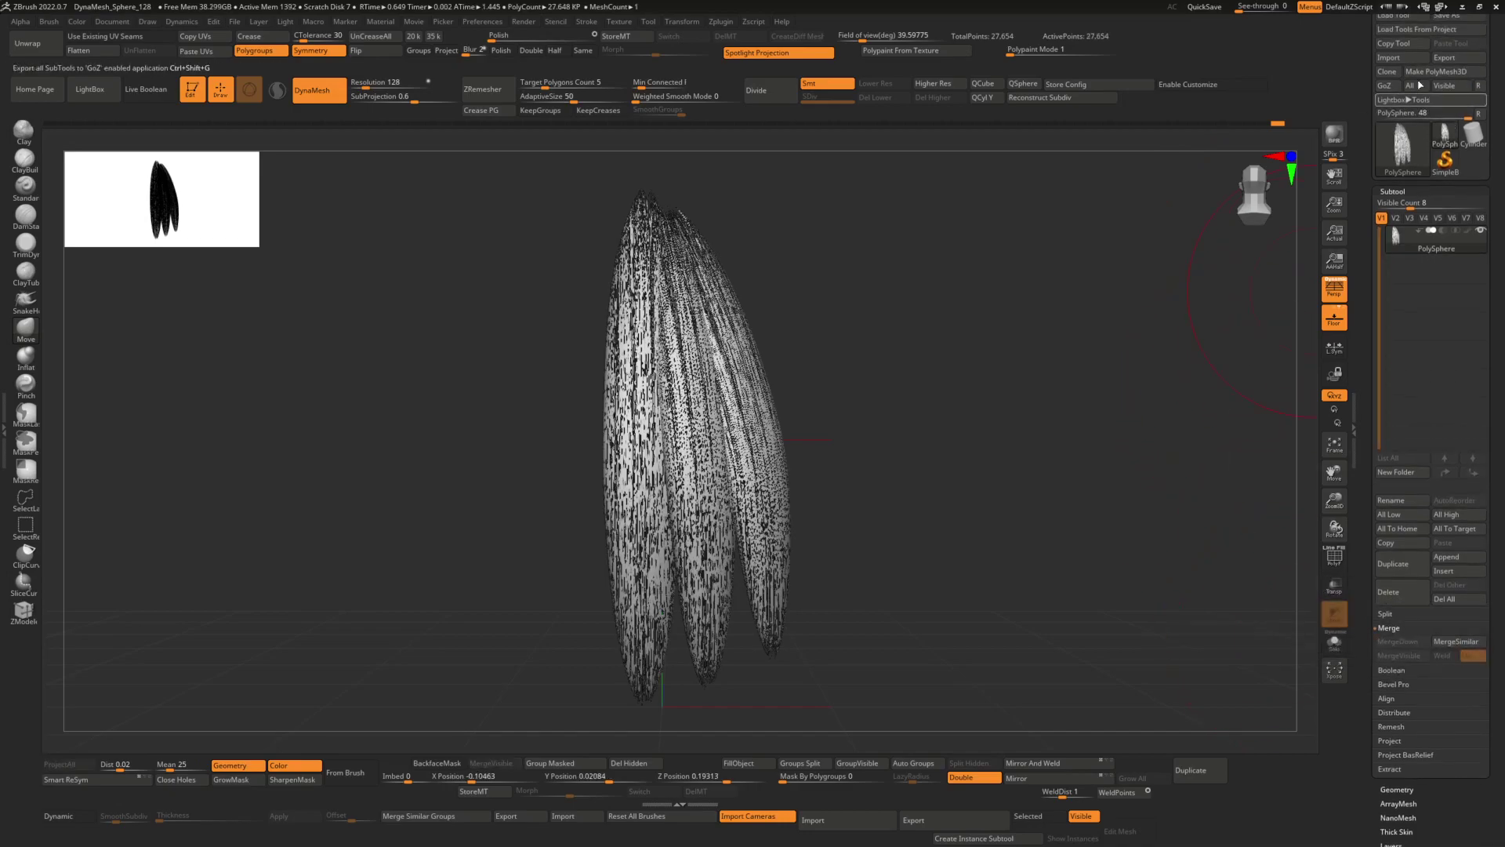
left_click(1445, 58)
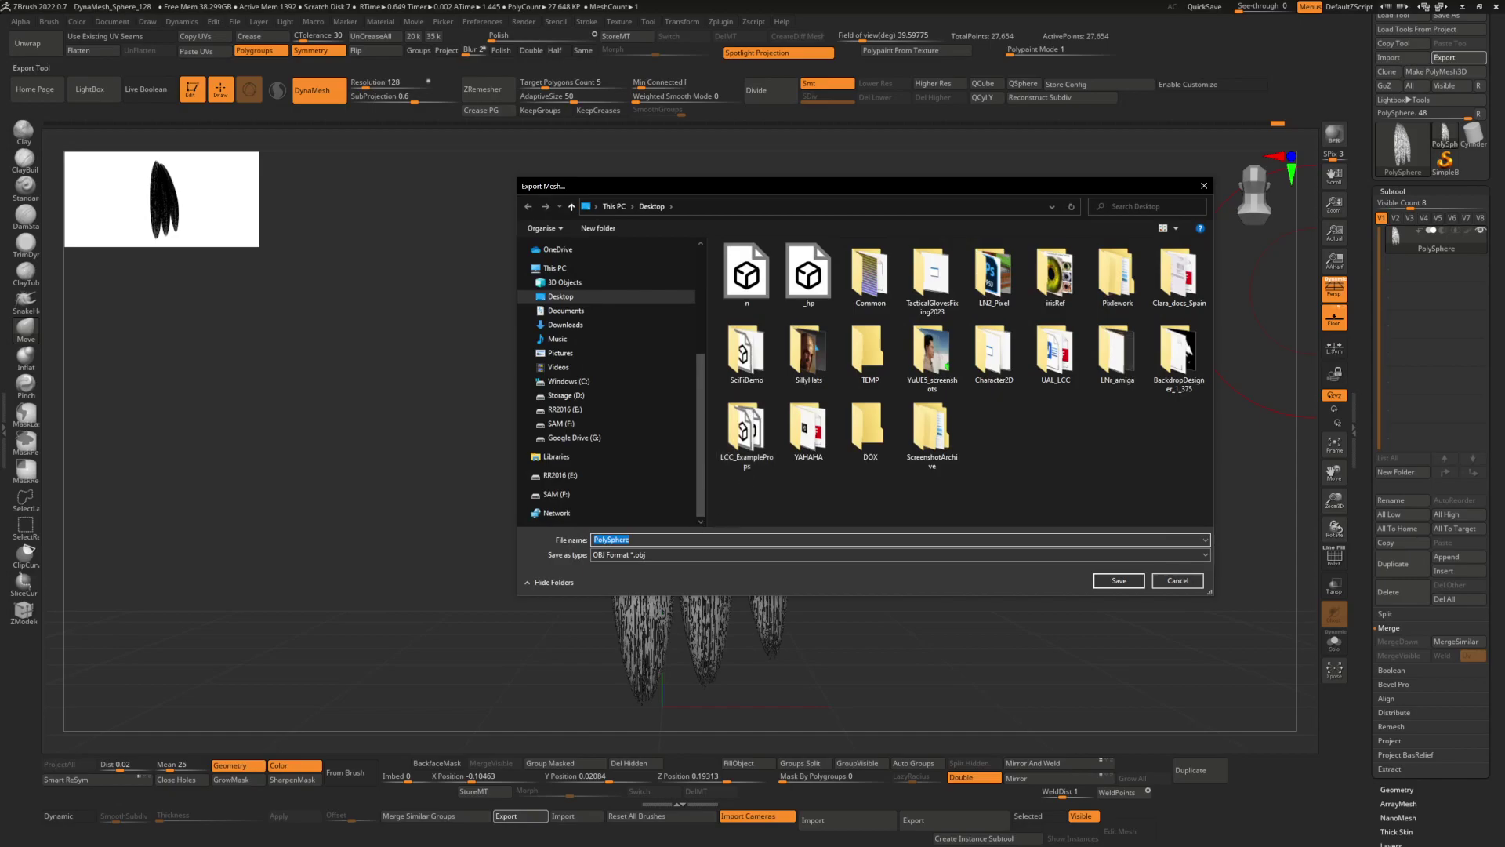
left_click(670, 554)
left_click(608, 664)
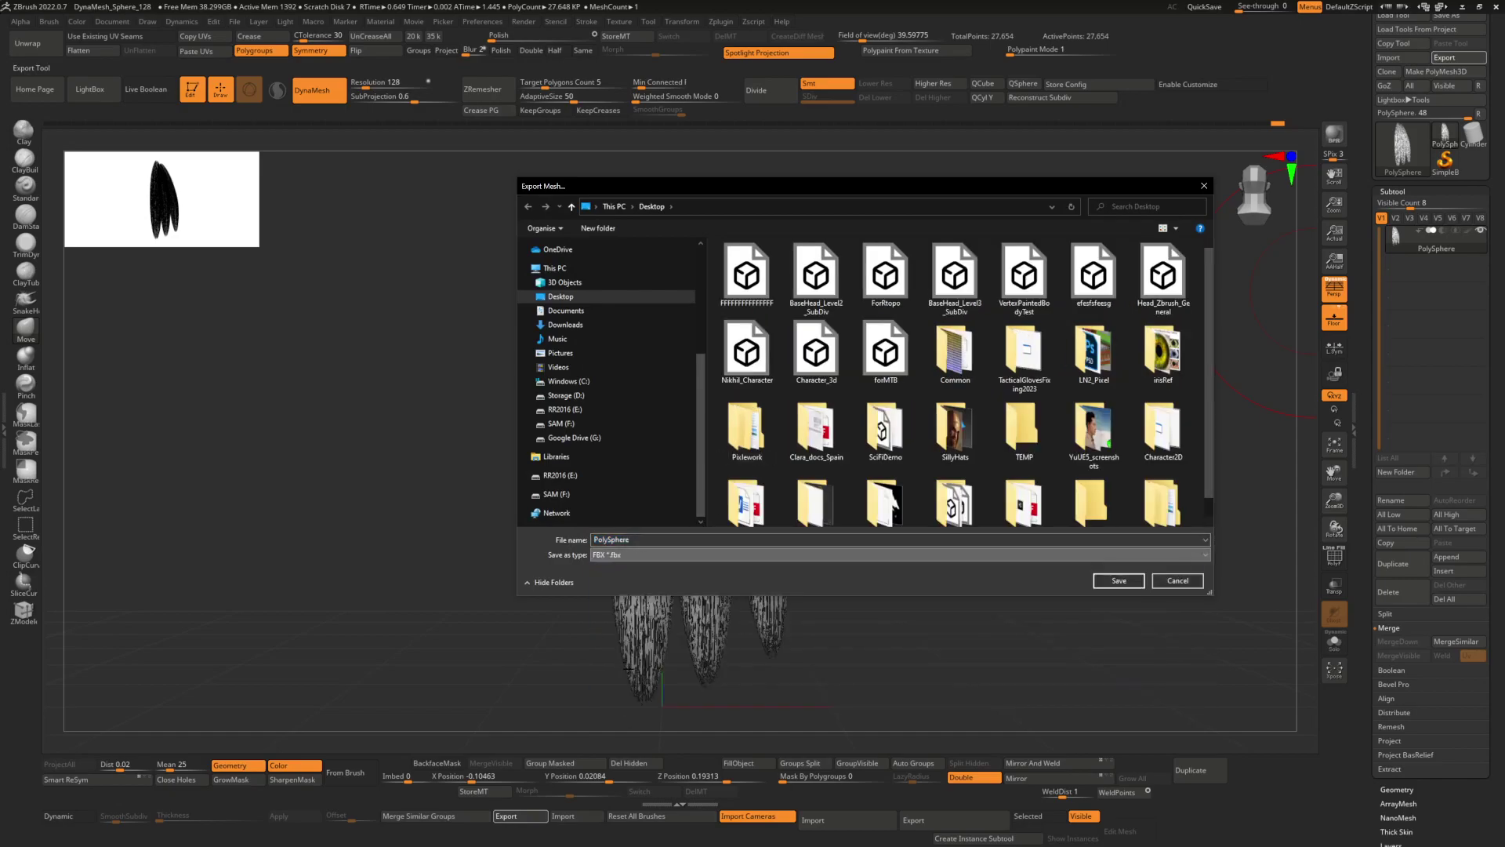
left_click(650, 540)
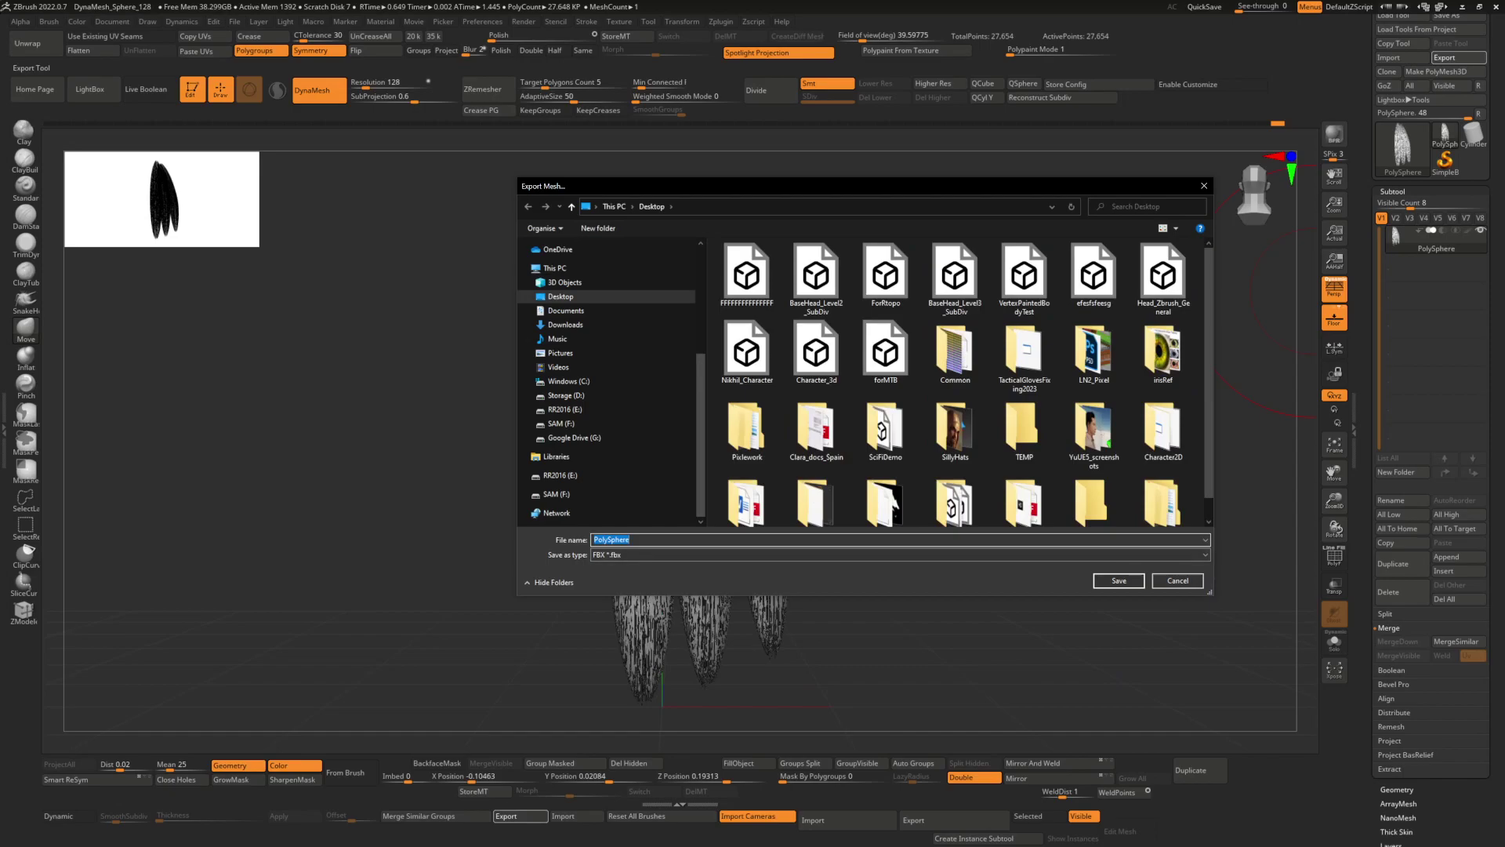
type("Test")
key("Return")
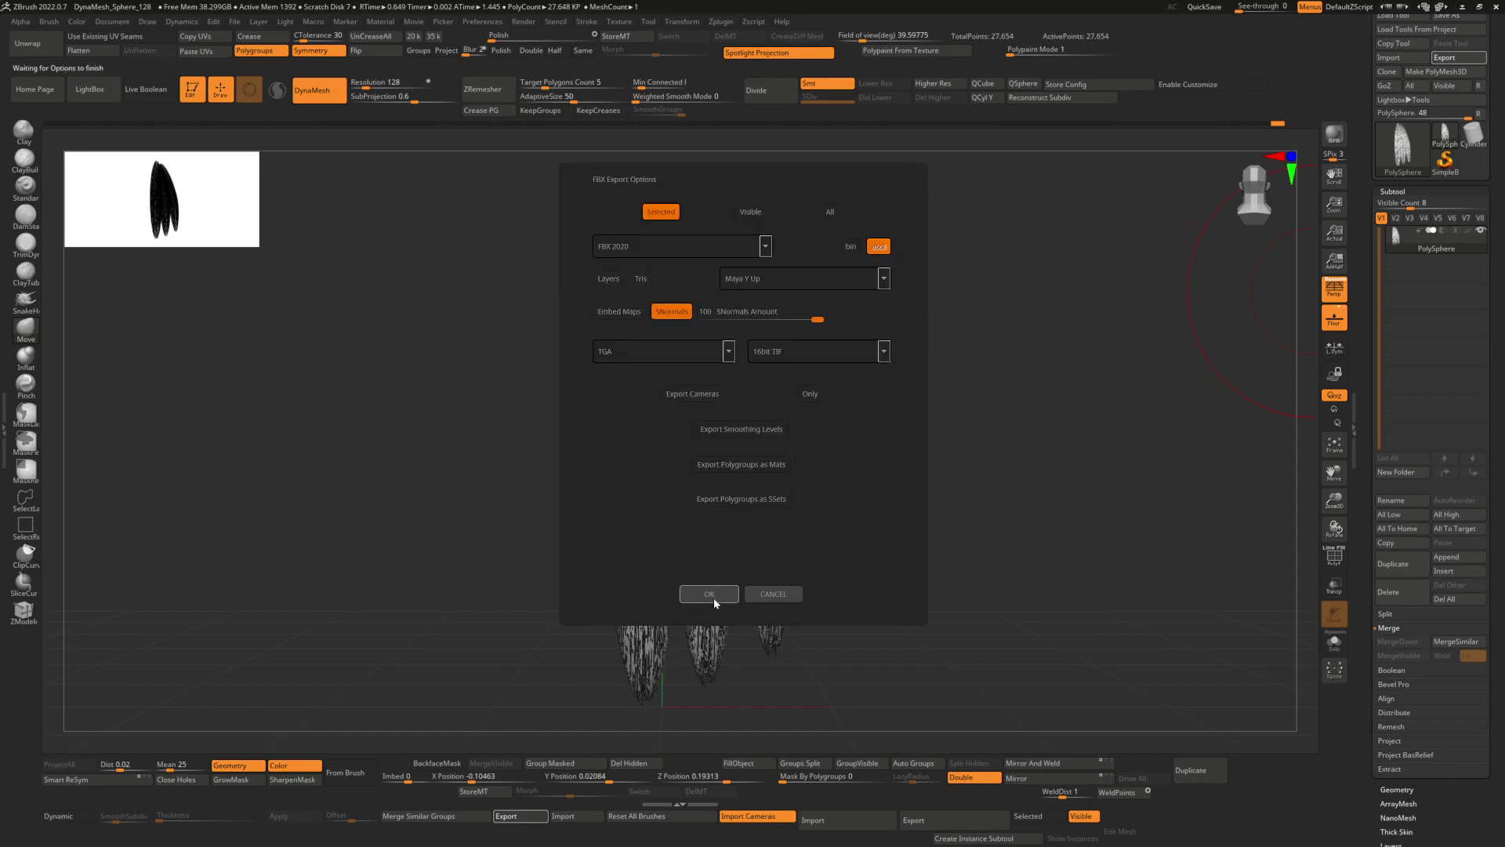
left_click(713, 597)
Switch to Marmoset Toolbag and import the Test_hairClumps model from the Desktop
key("super")
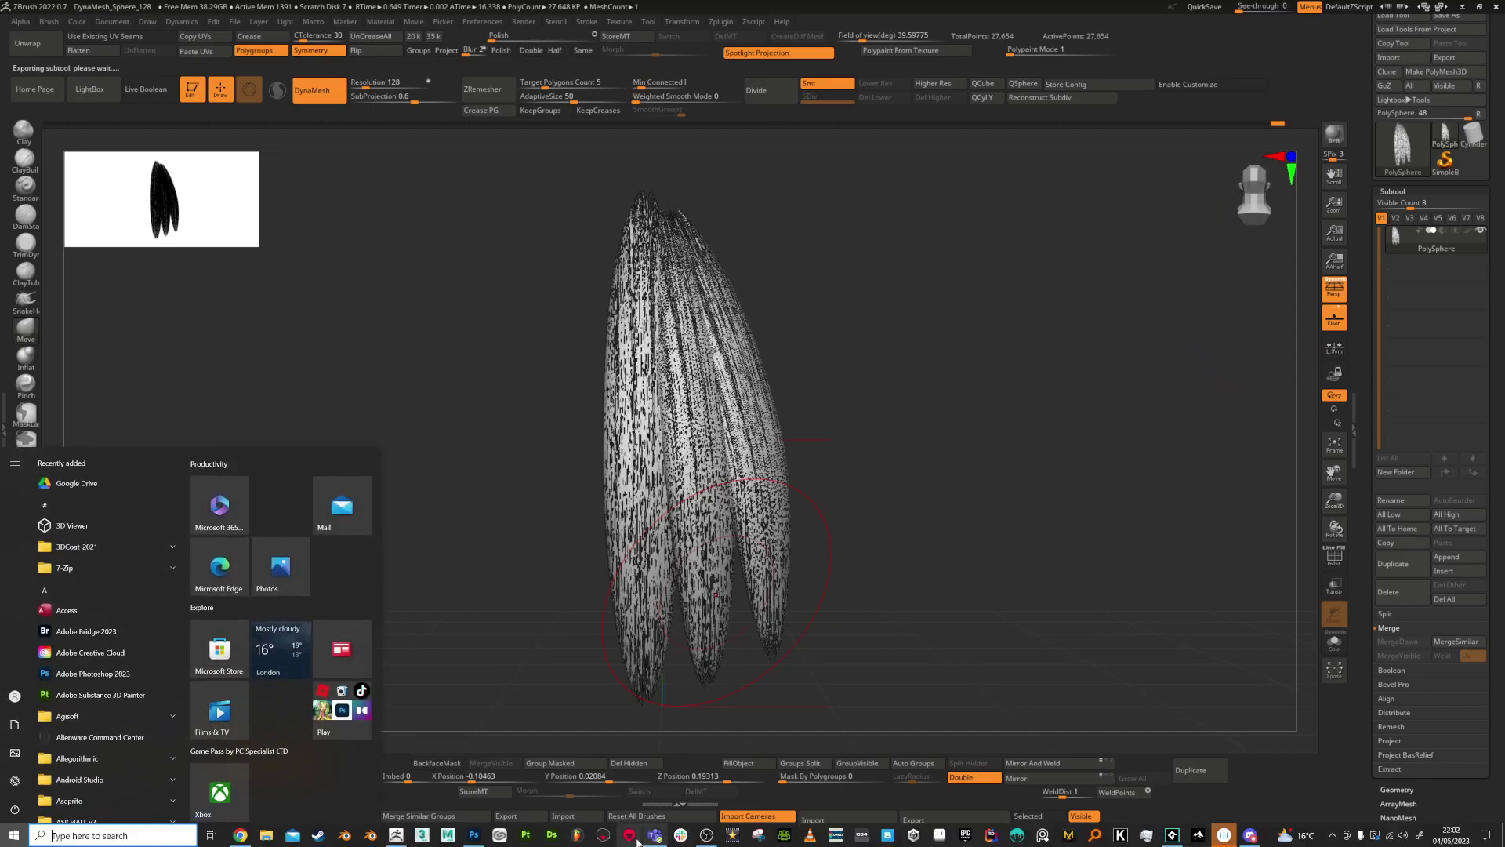
left_click(631, 833)
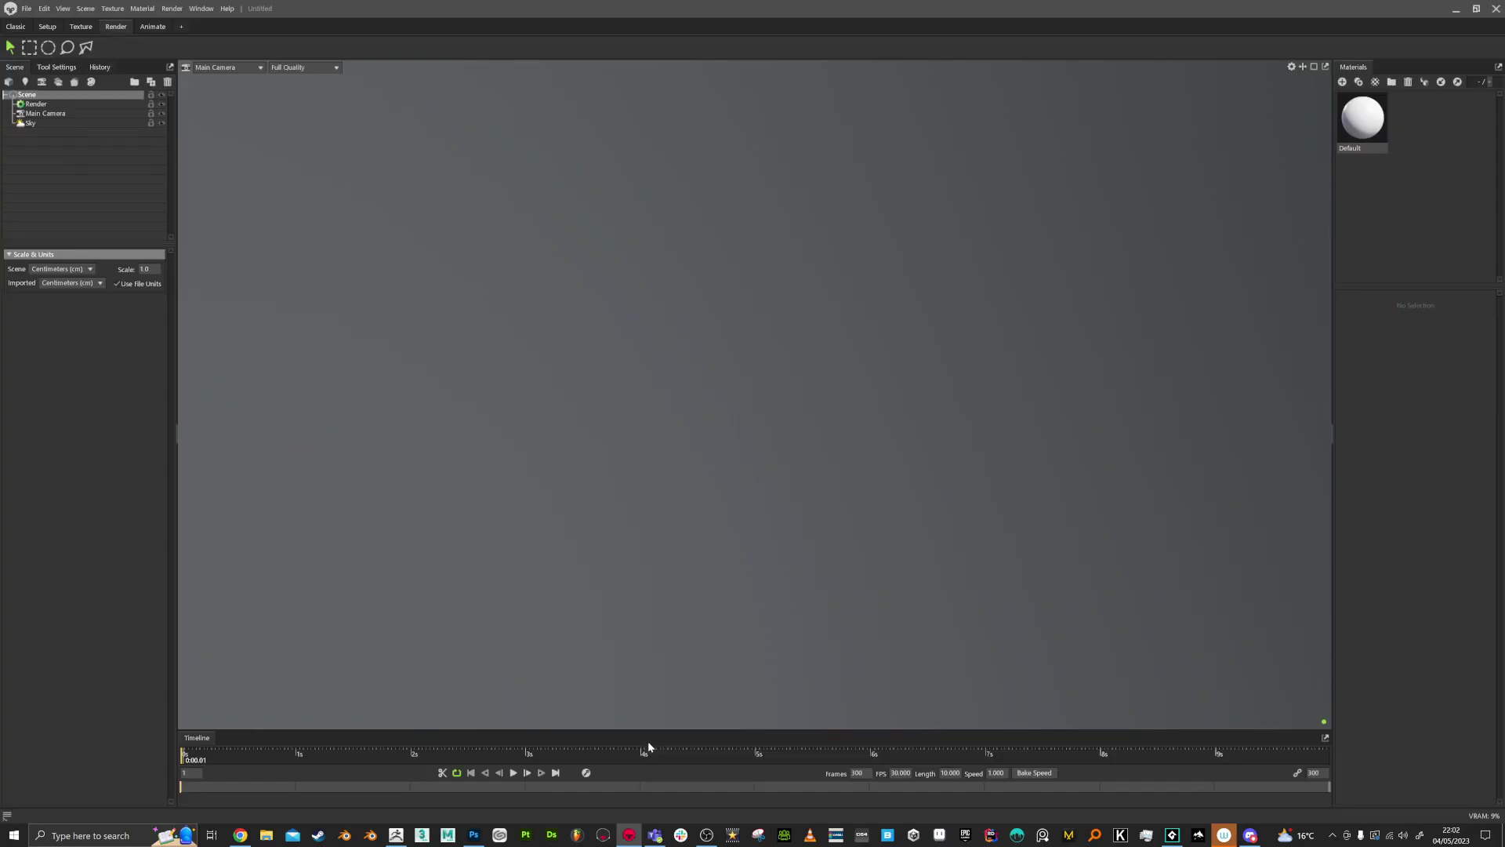
key("alt+Tab")
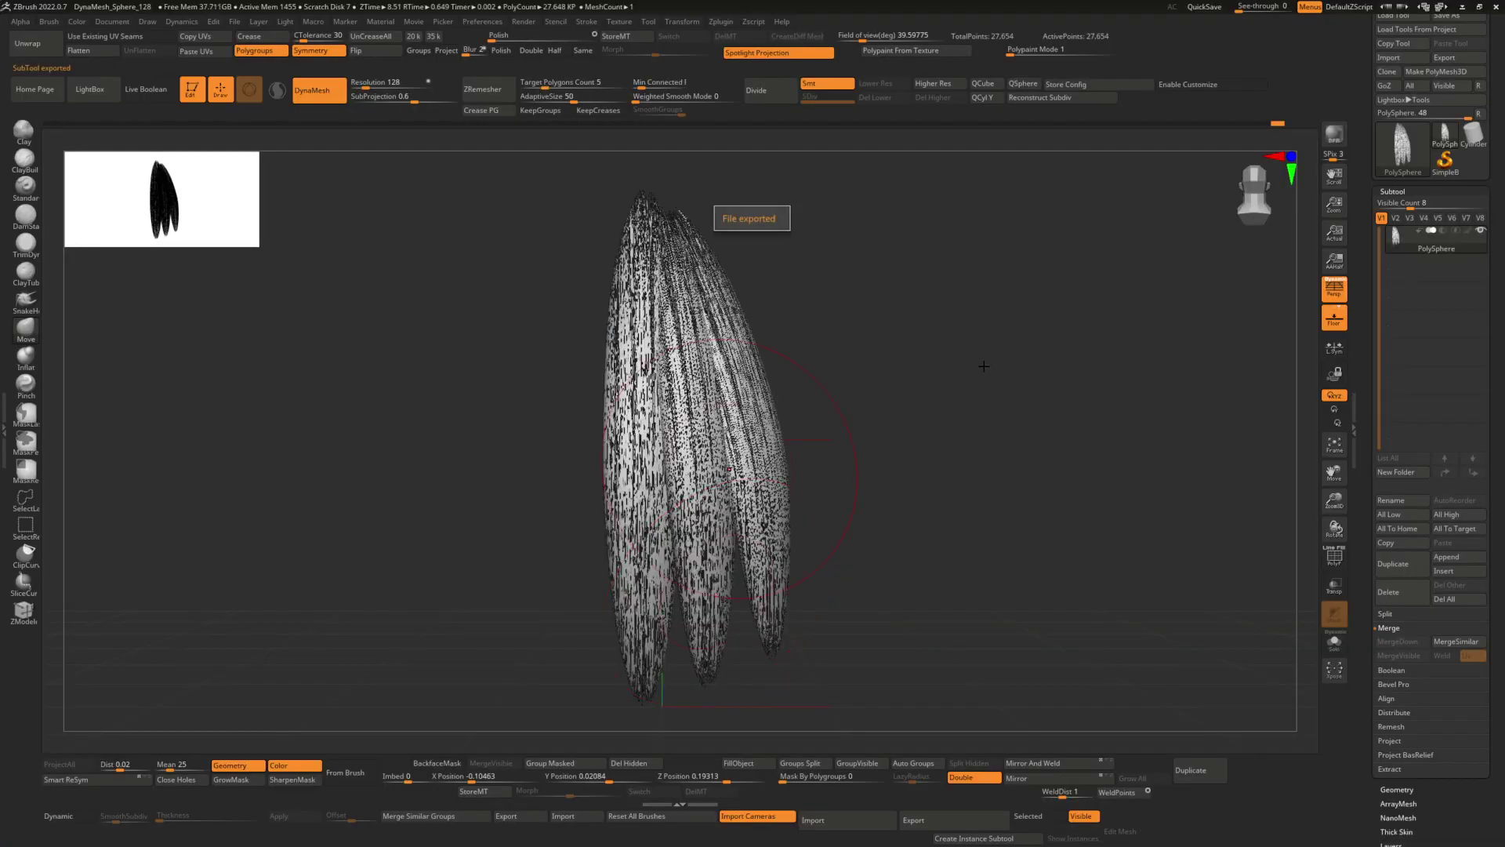
key("alt+Tab")
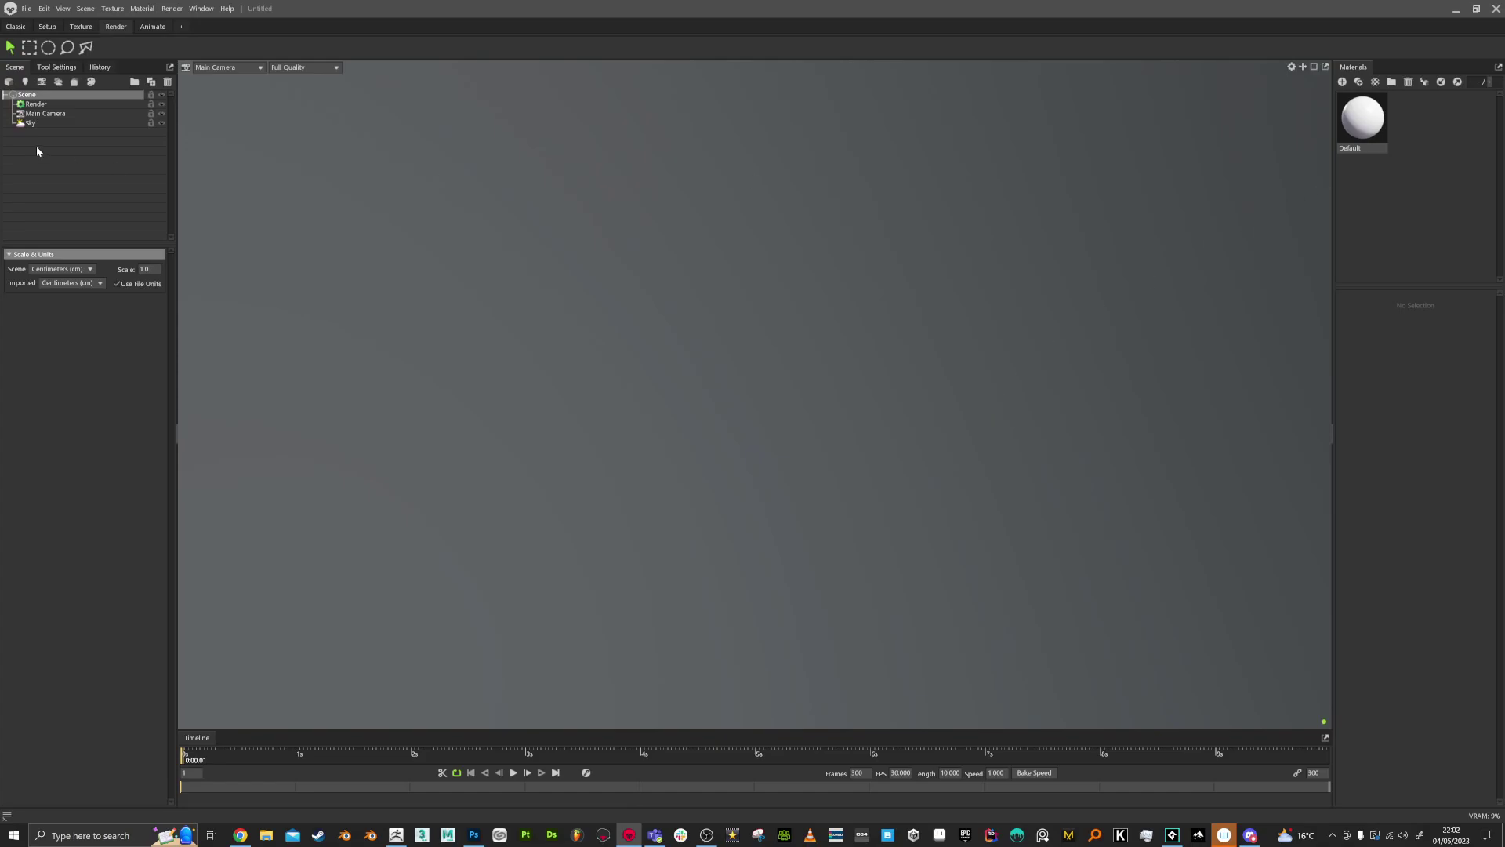
left_click(25, 9)
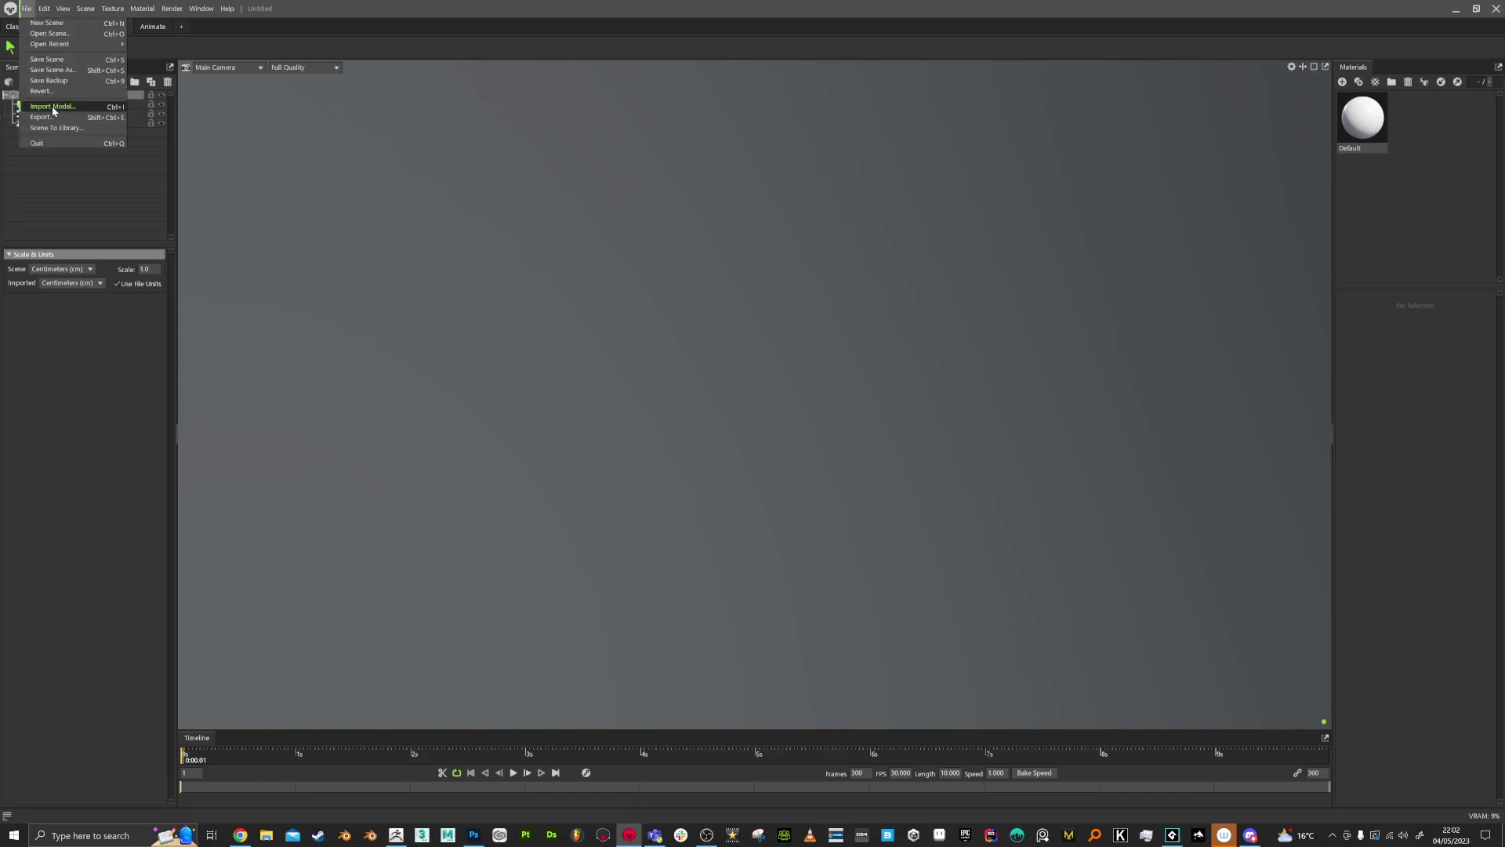
left_click(52, 106)
left_click(49, 91)
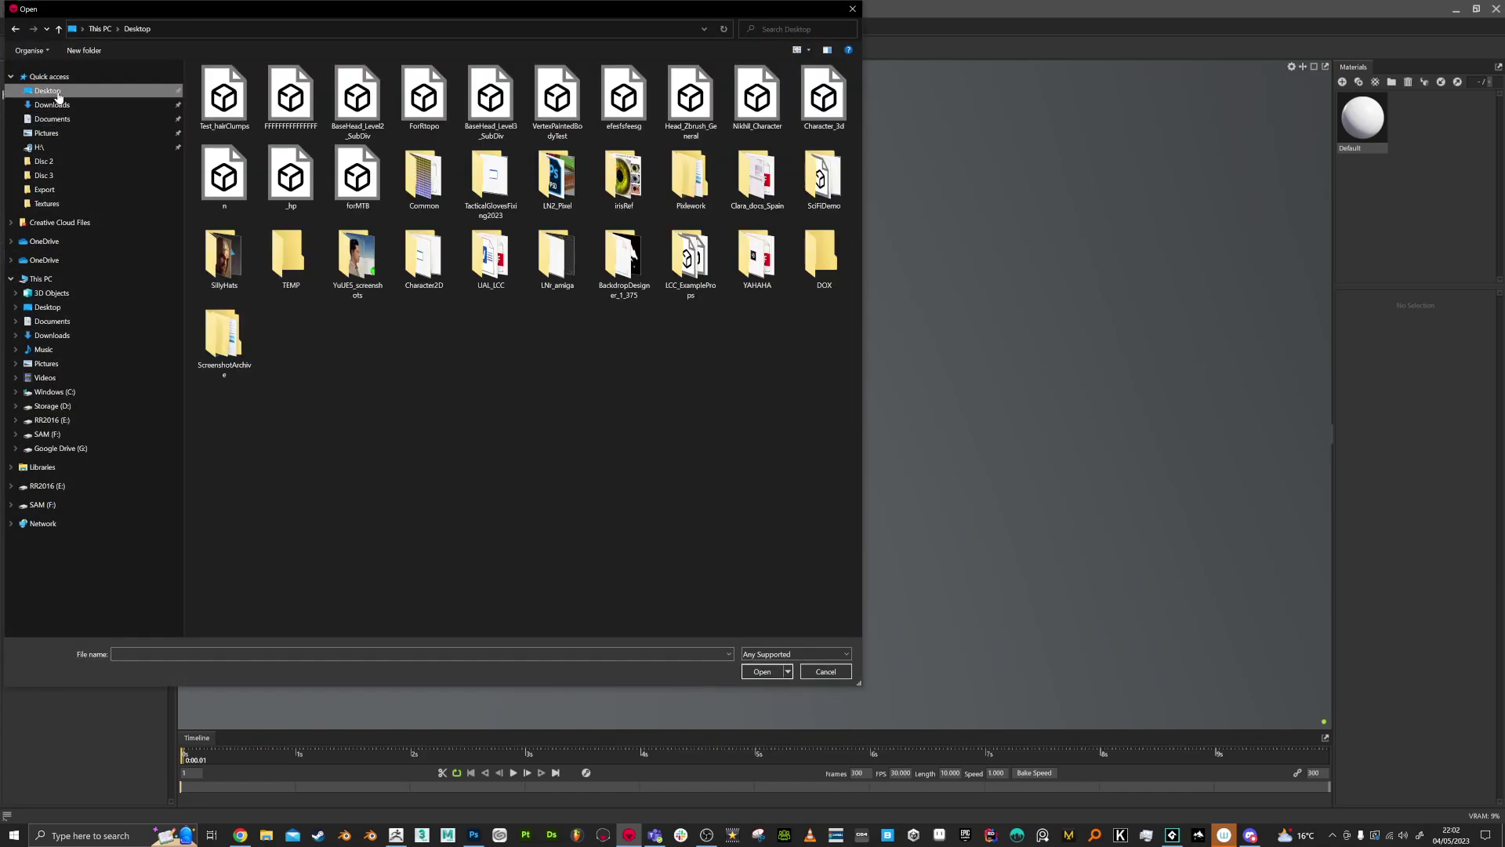
double_click(238, 106)
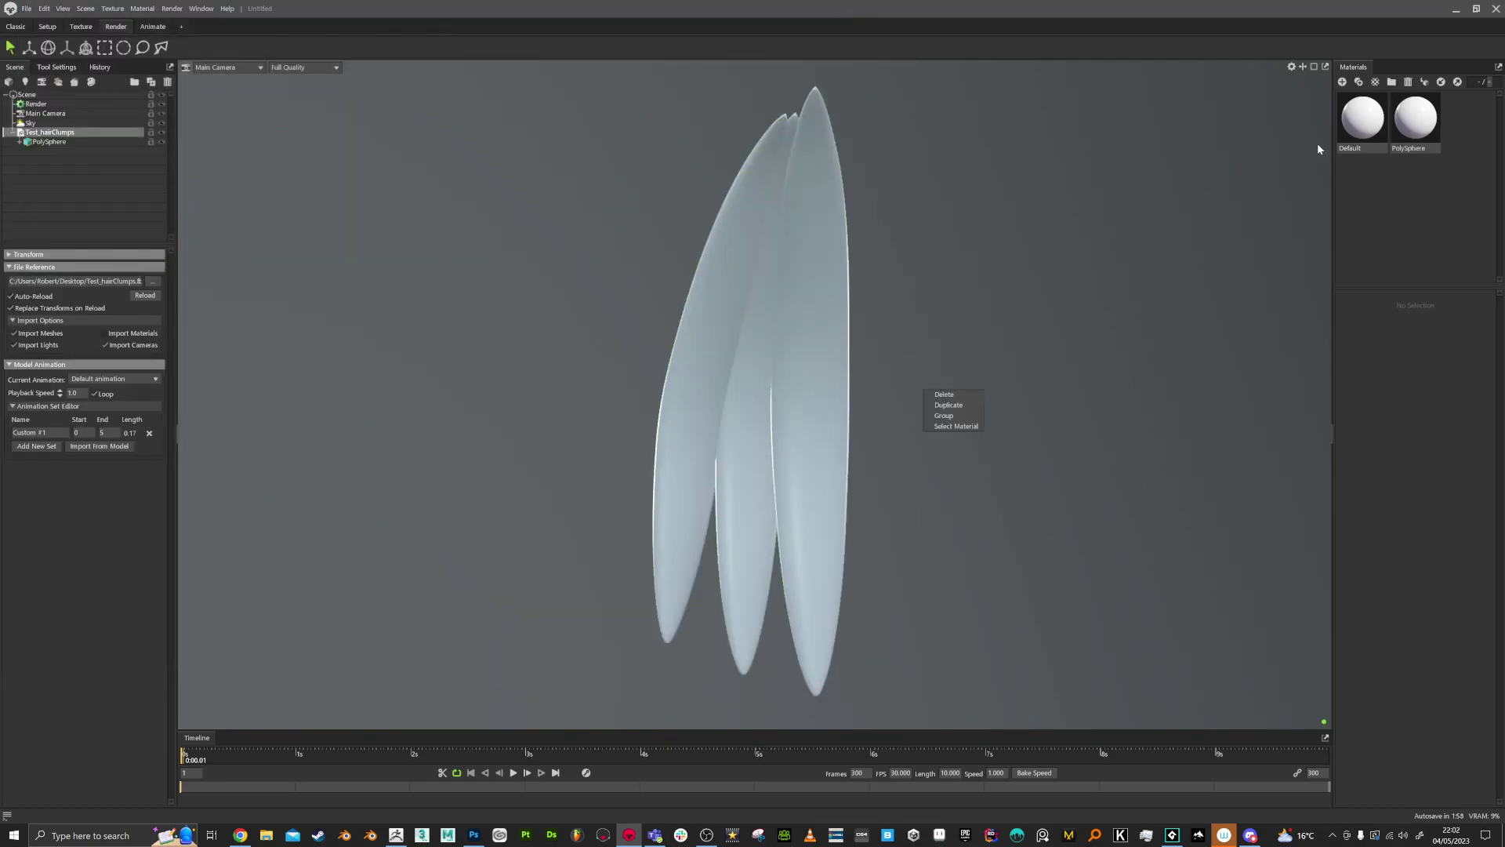
Assign the HSD_TEMP2_Comp texture as the albedo map of the PolySphere material
left_click(1416, 119)
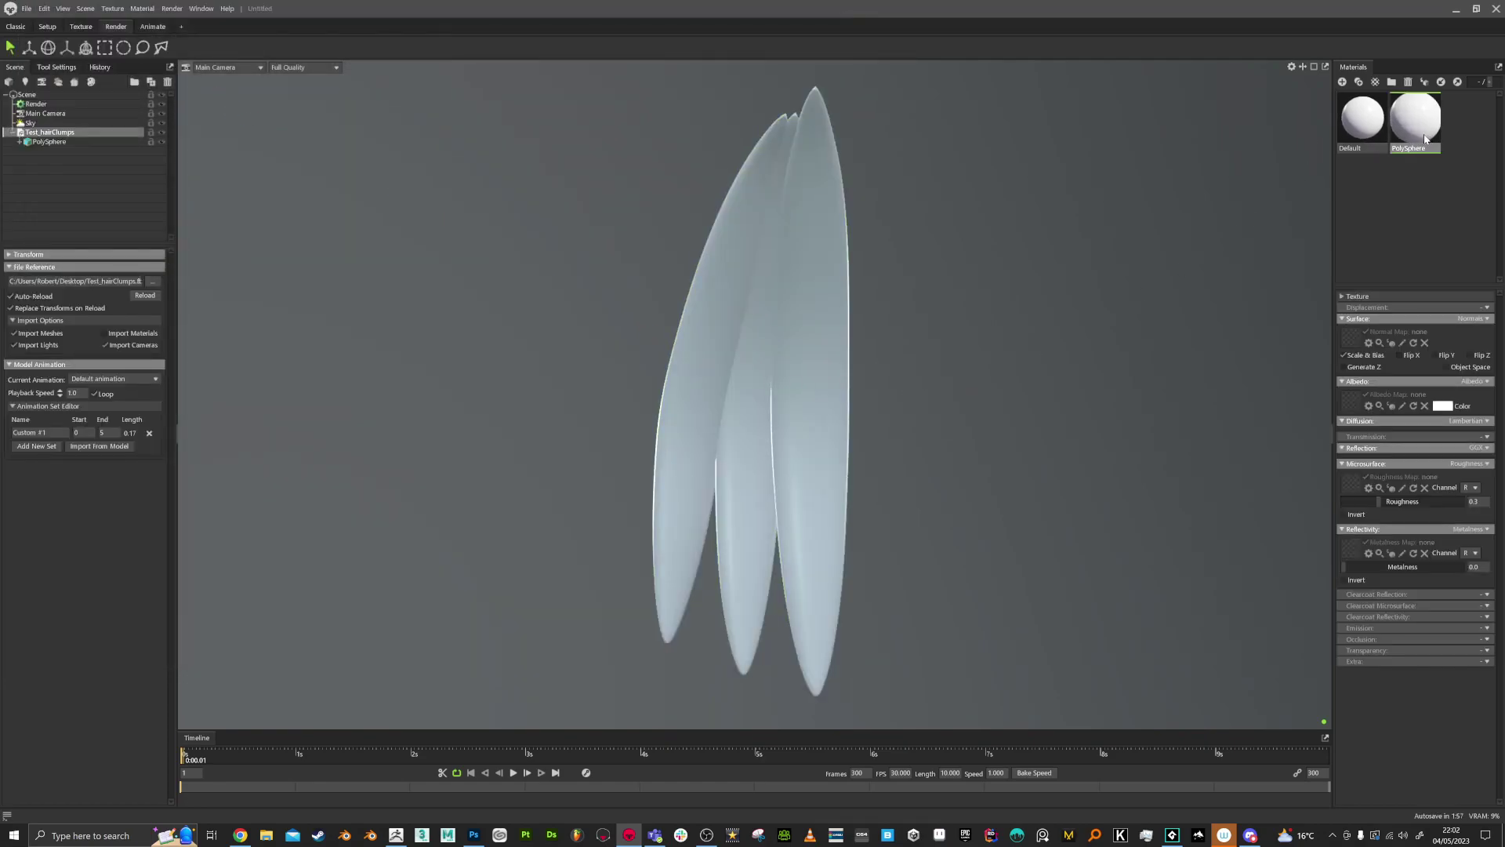
left_click(1348, 402)
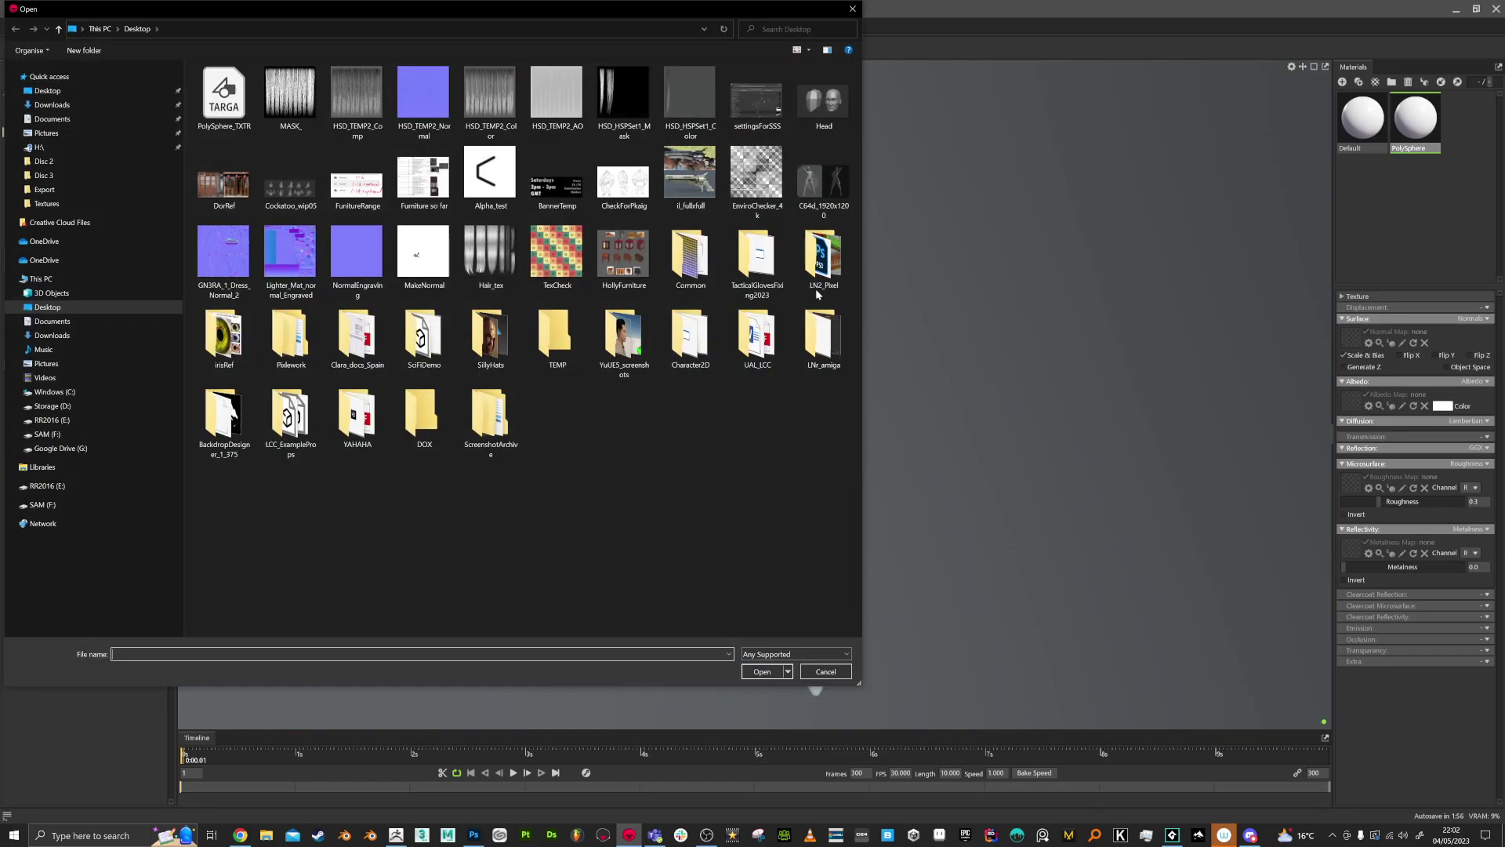
double_click(359, 106)
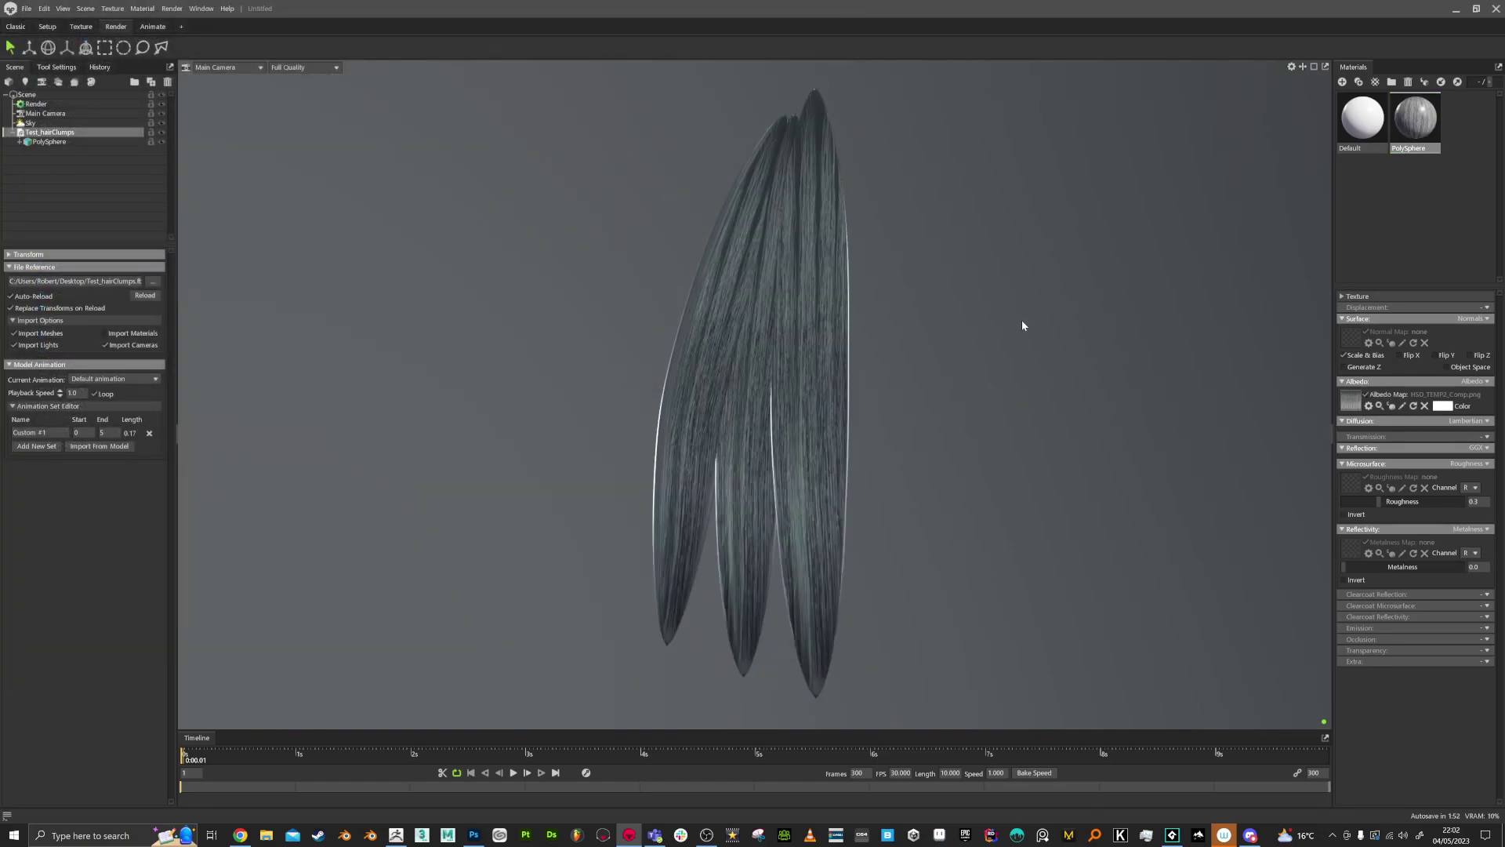
Set the PolySphere material's transparency to Cutout, load MASK_.png as its alpha map and use the R channel
left_click(1488, 661)
left_click(1477, 674)
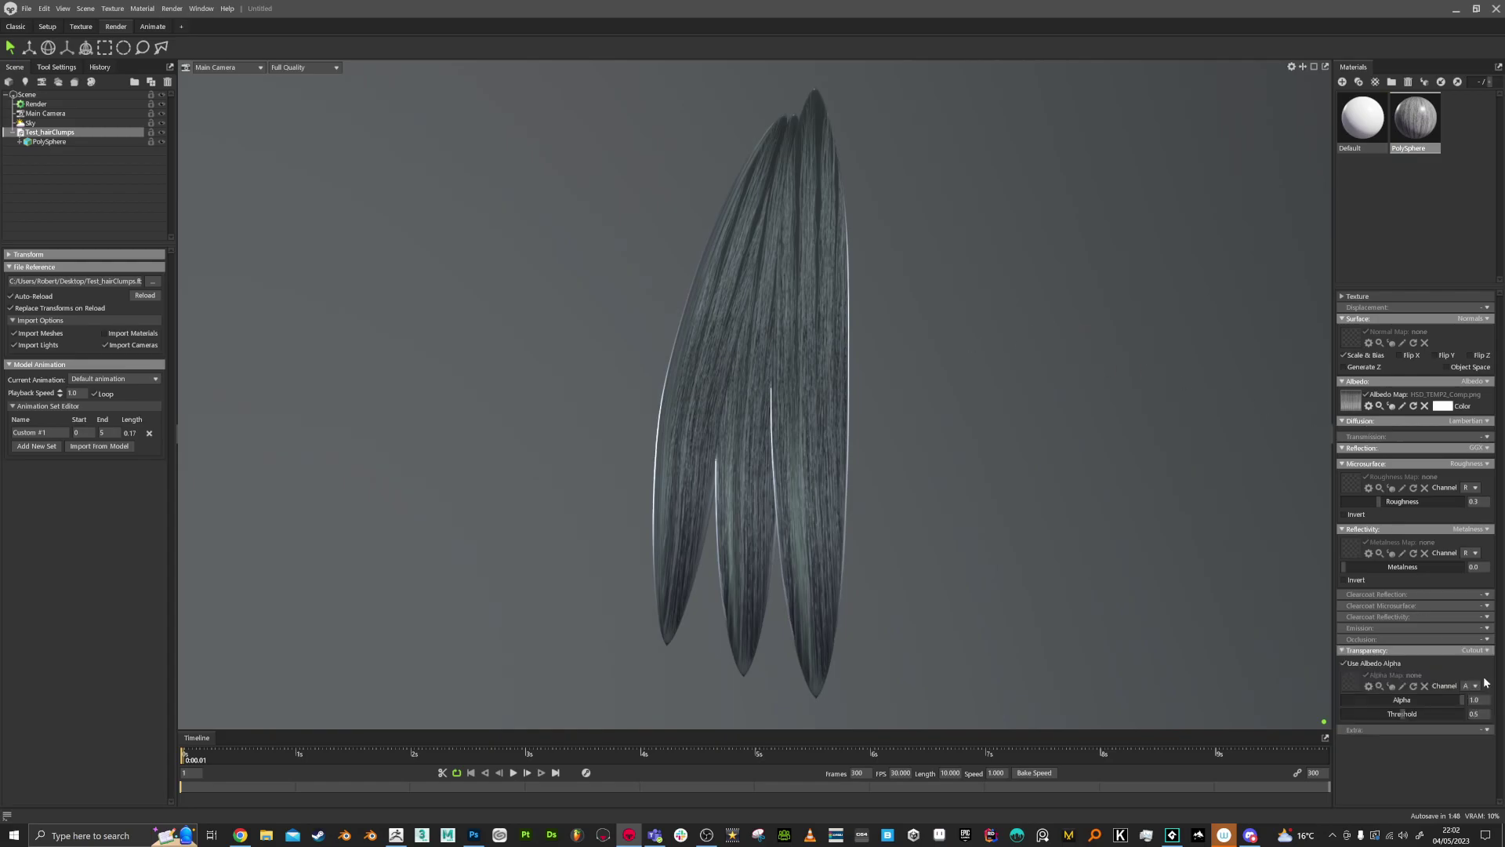
left_click(1352, 687)
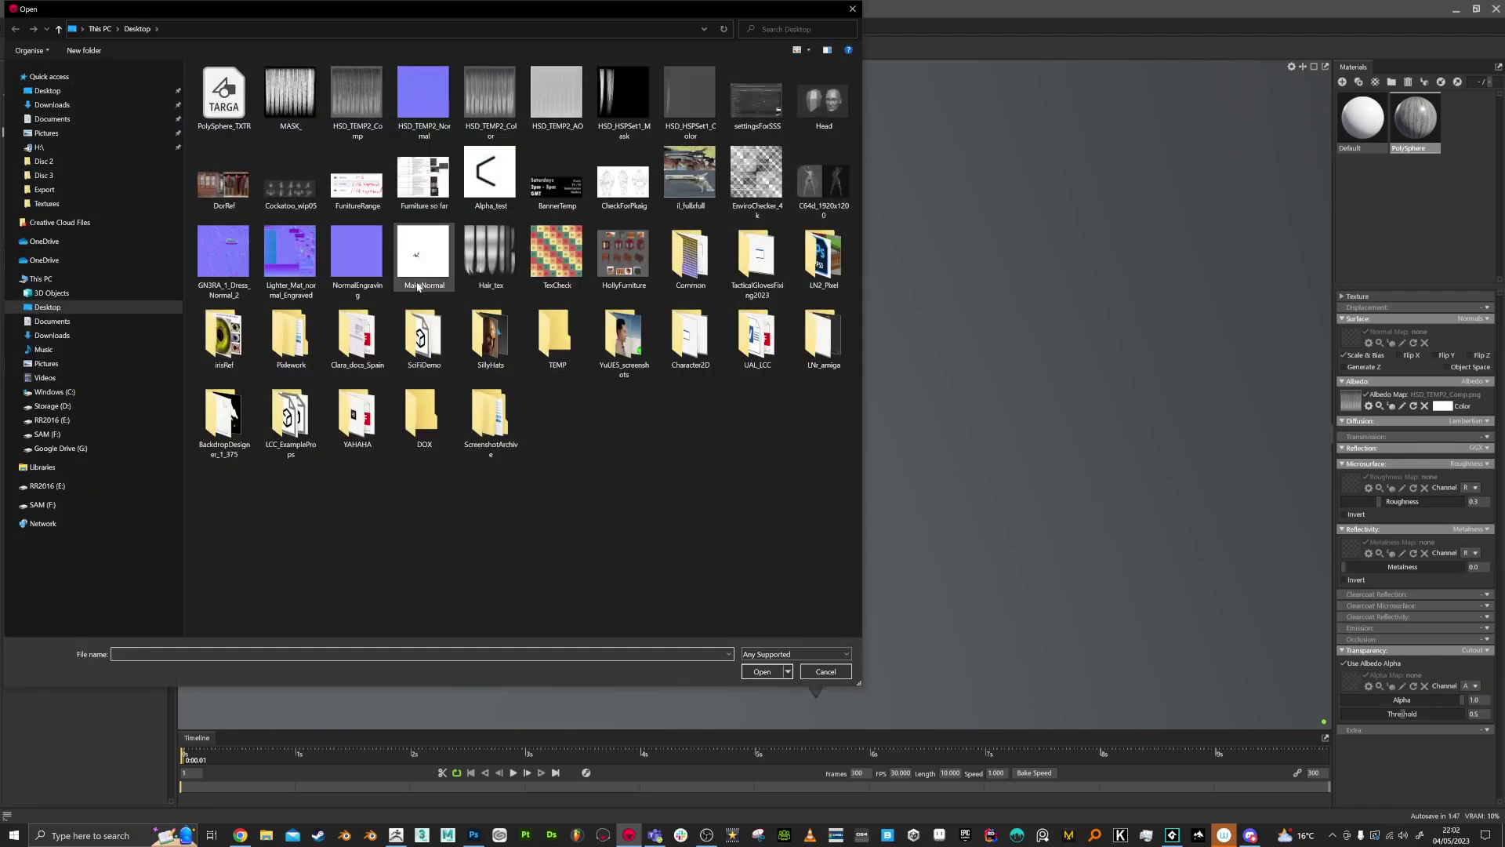
double_click(290, 97)
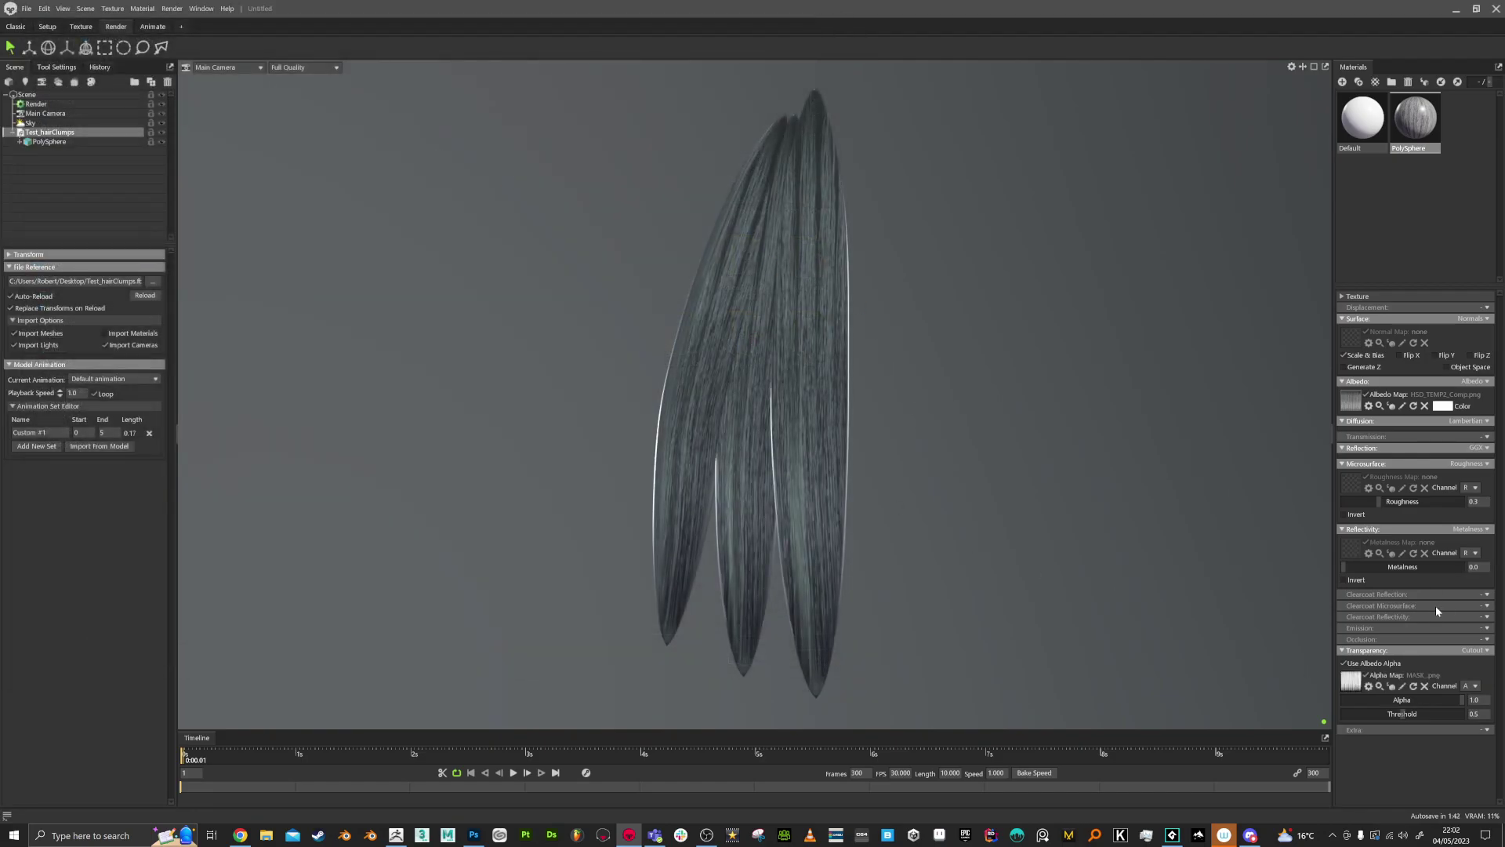
left_click(1469, 687)
left_click(1466, 697)
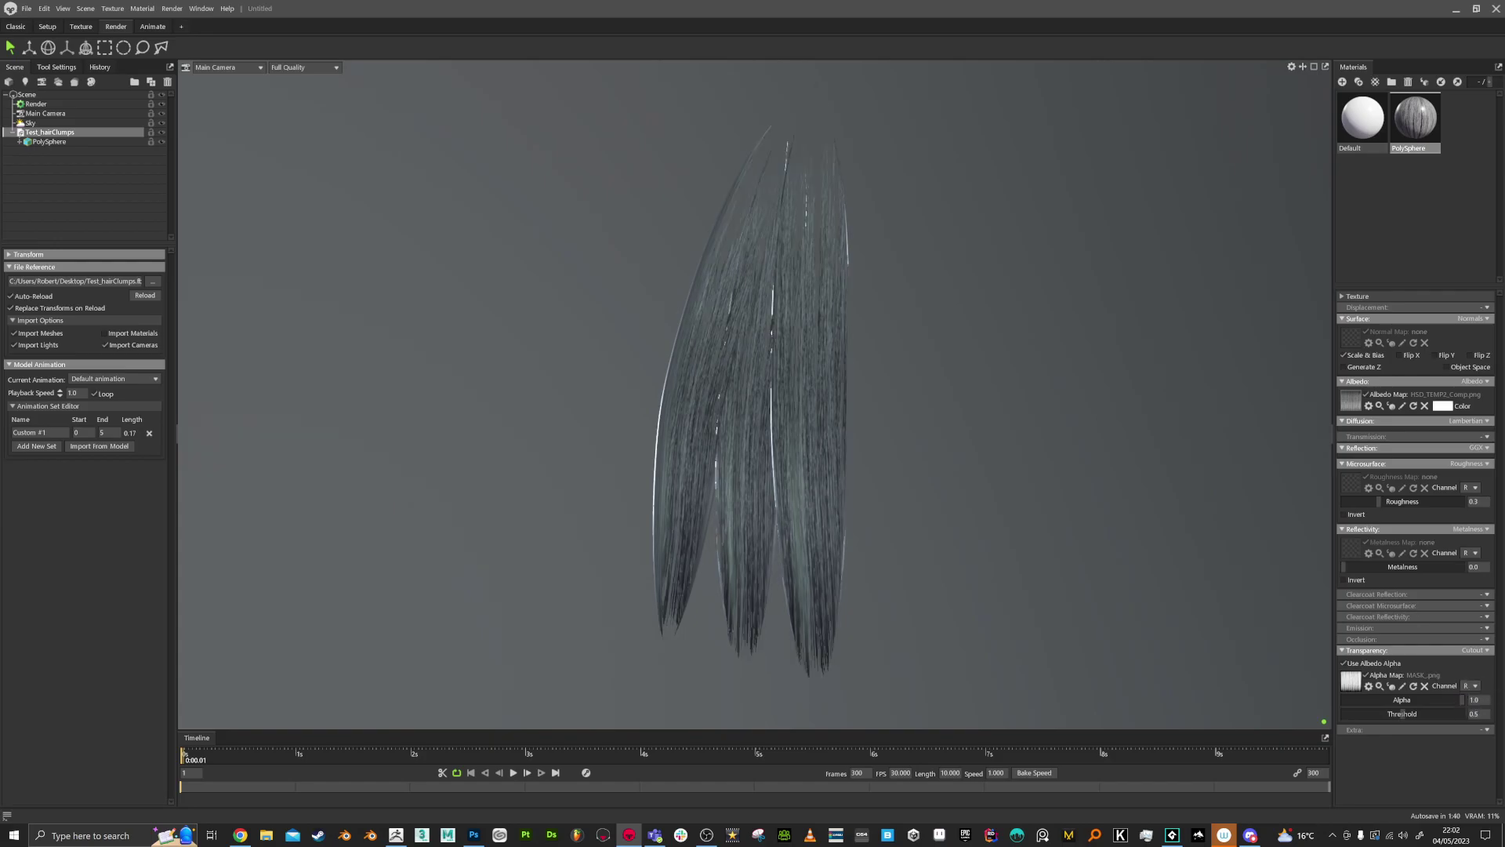
Inspect the hair from the other side and toggle Cull Back Faces on the PolySphere mesh
left_click_drag(987, 469, 867, 440)
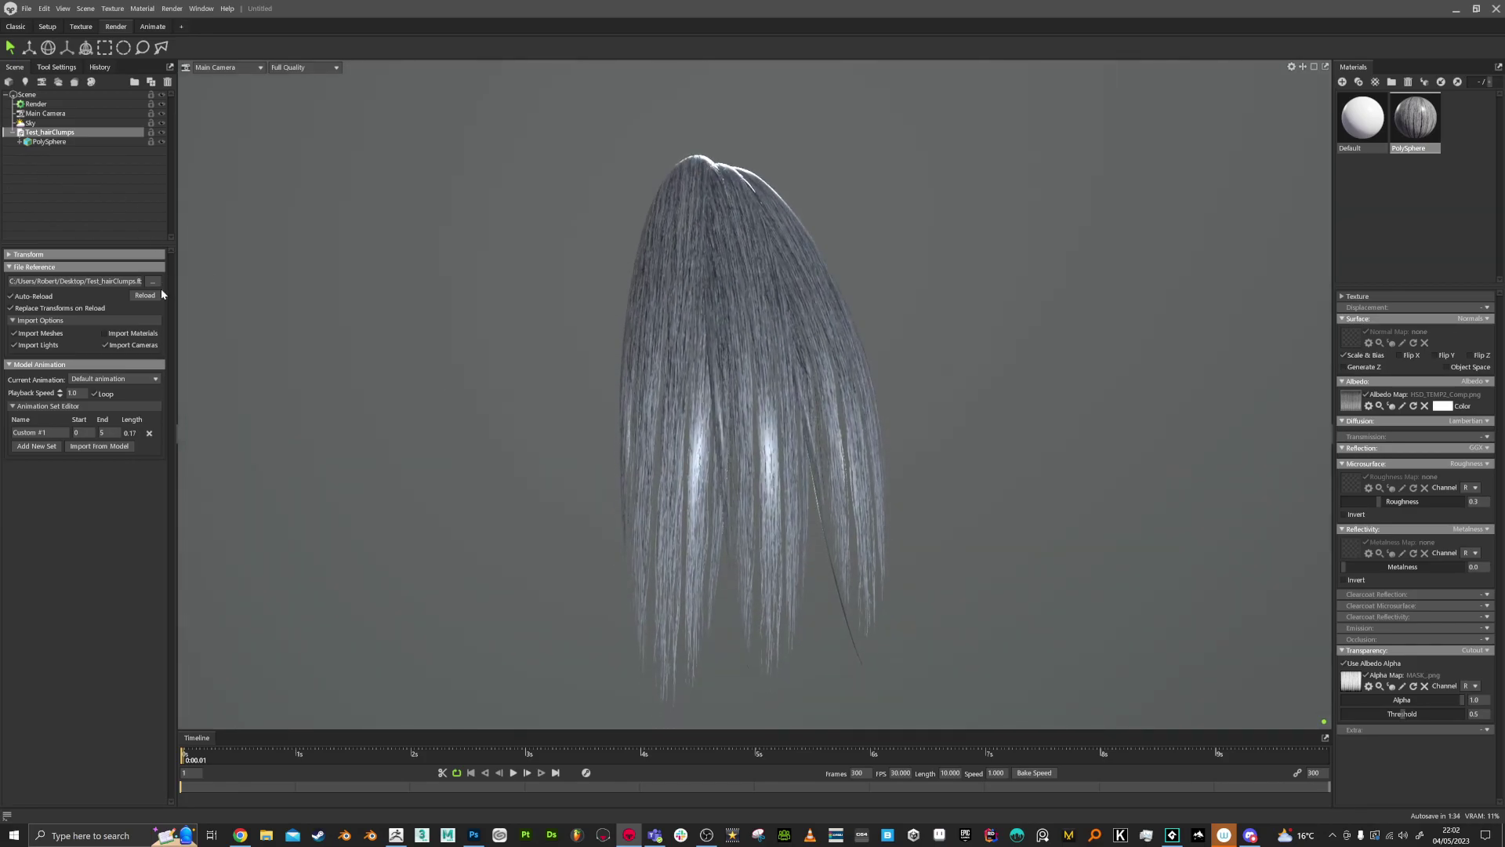
left_click(47, 142)
left_click(11, 291)
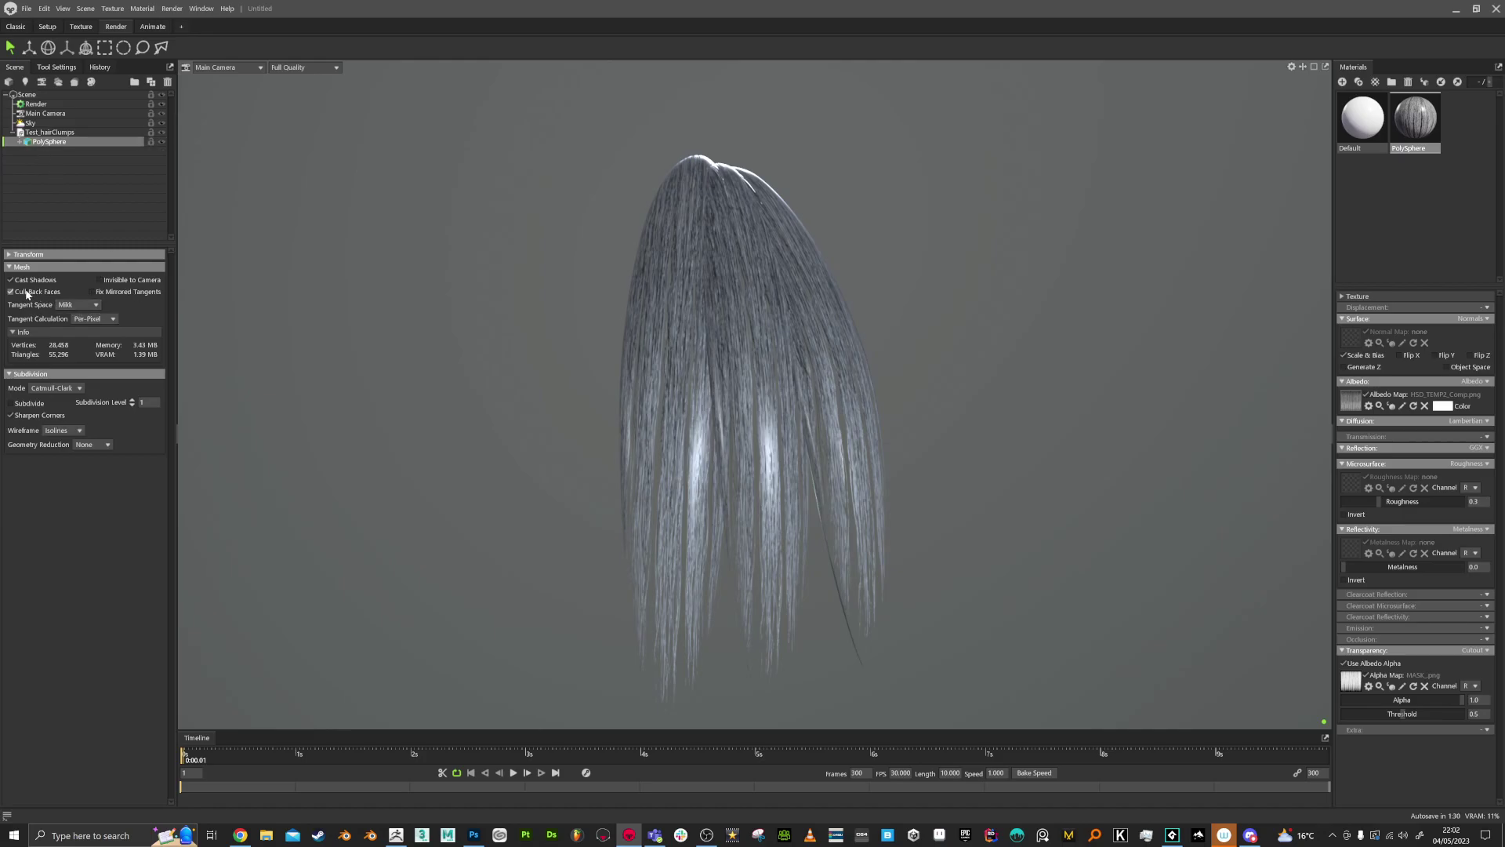
Examine the lower strands of the hair clumps up close and from a distance
left_click_drag(942, 355, 813, 440)
scroll(813, 440, "up", 5)
middle_click_drag(813, 440, 823, 309)
left_click_drag(823, 309, 941, 354)
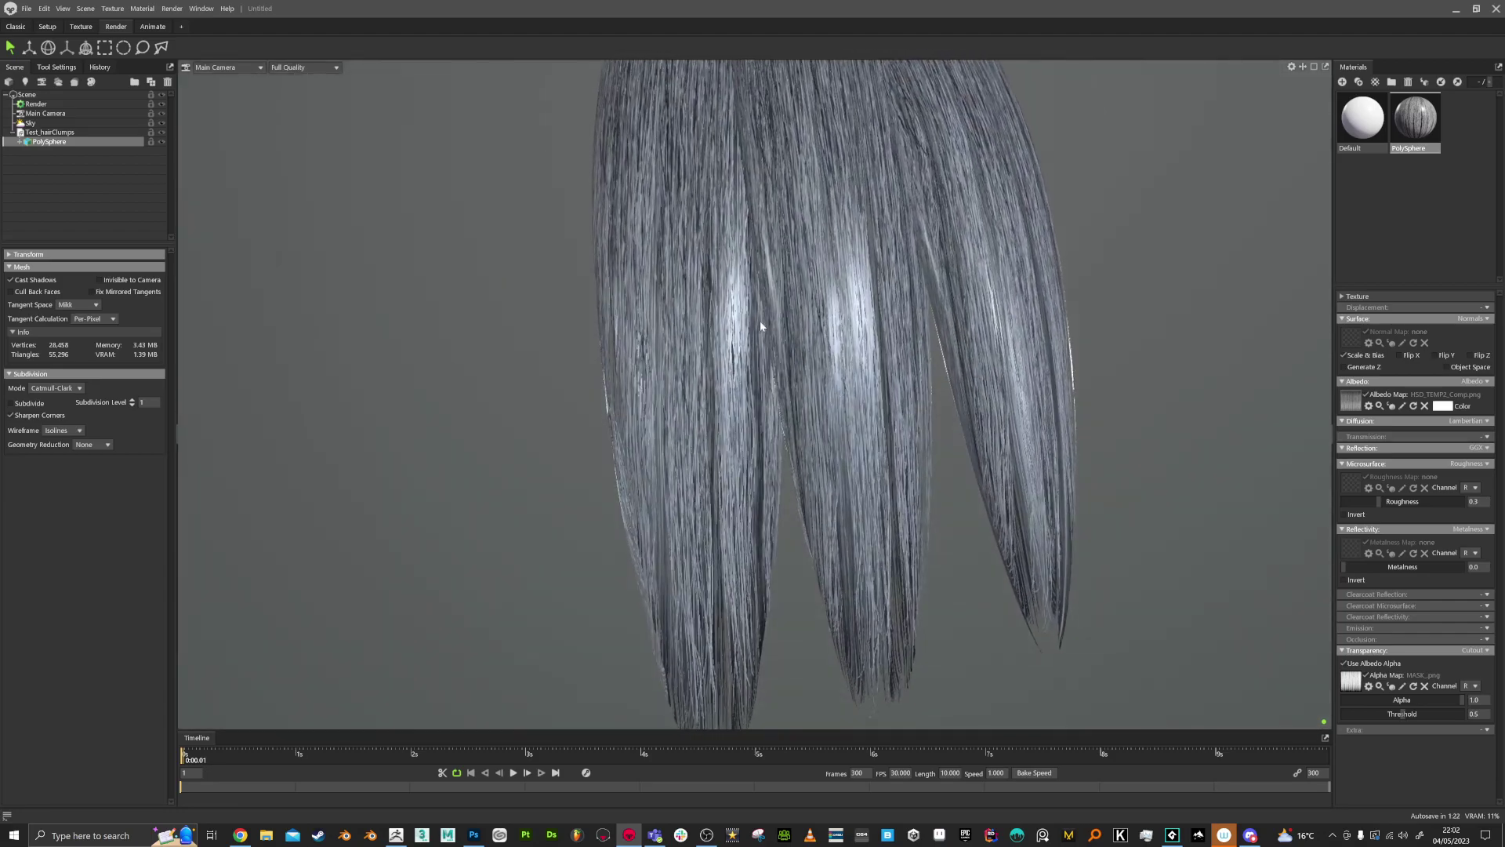
left_click_drag(760, 323, 781, 346)
scroll(787, 350, "down", 5)
scroll(790, 368, "up", 3)
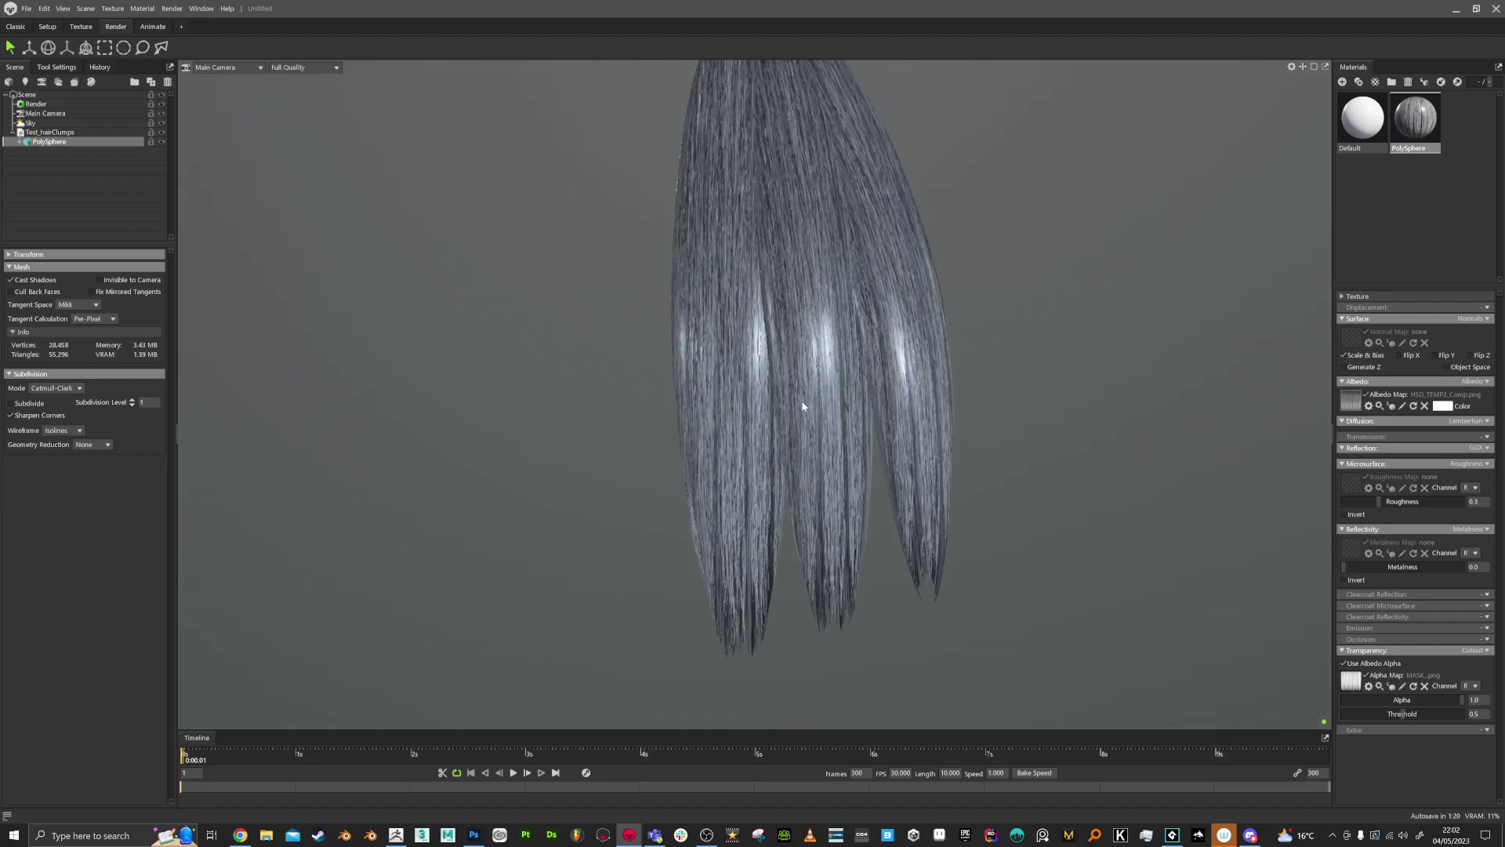
Switch the PolySphere material's reflection to Anisotropic with anisotropy 1.0 and direction 89.11, and set the roughness to 0.381
left_click(1478, 447)
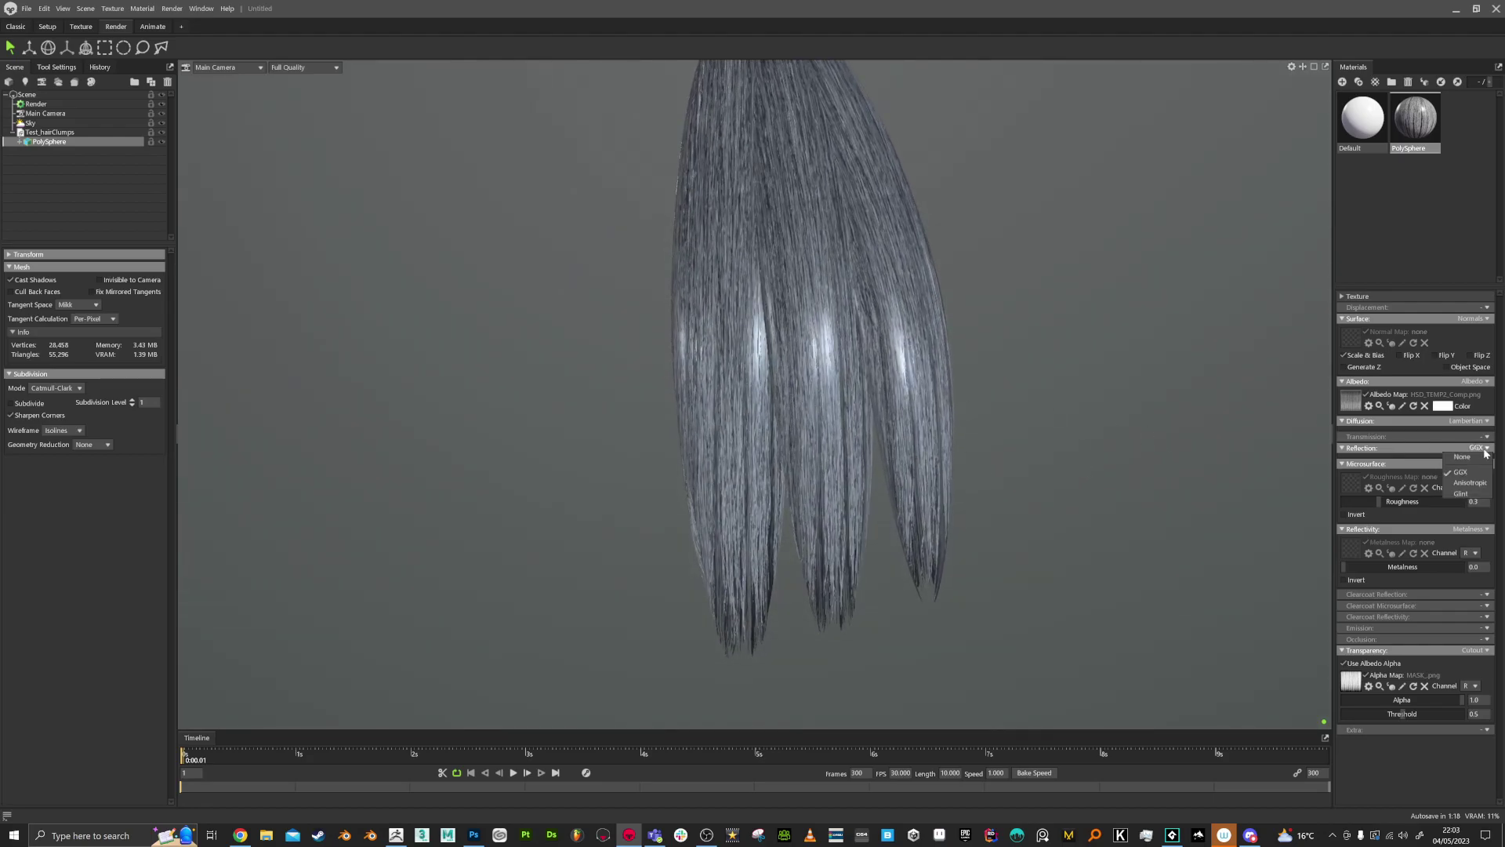
left_click(1471, 483)
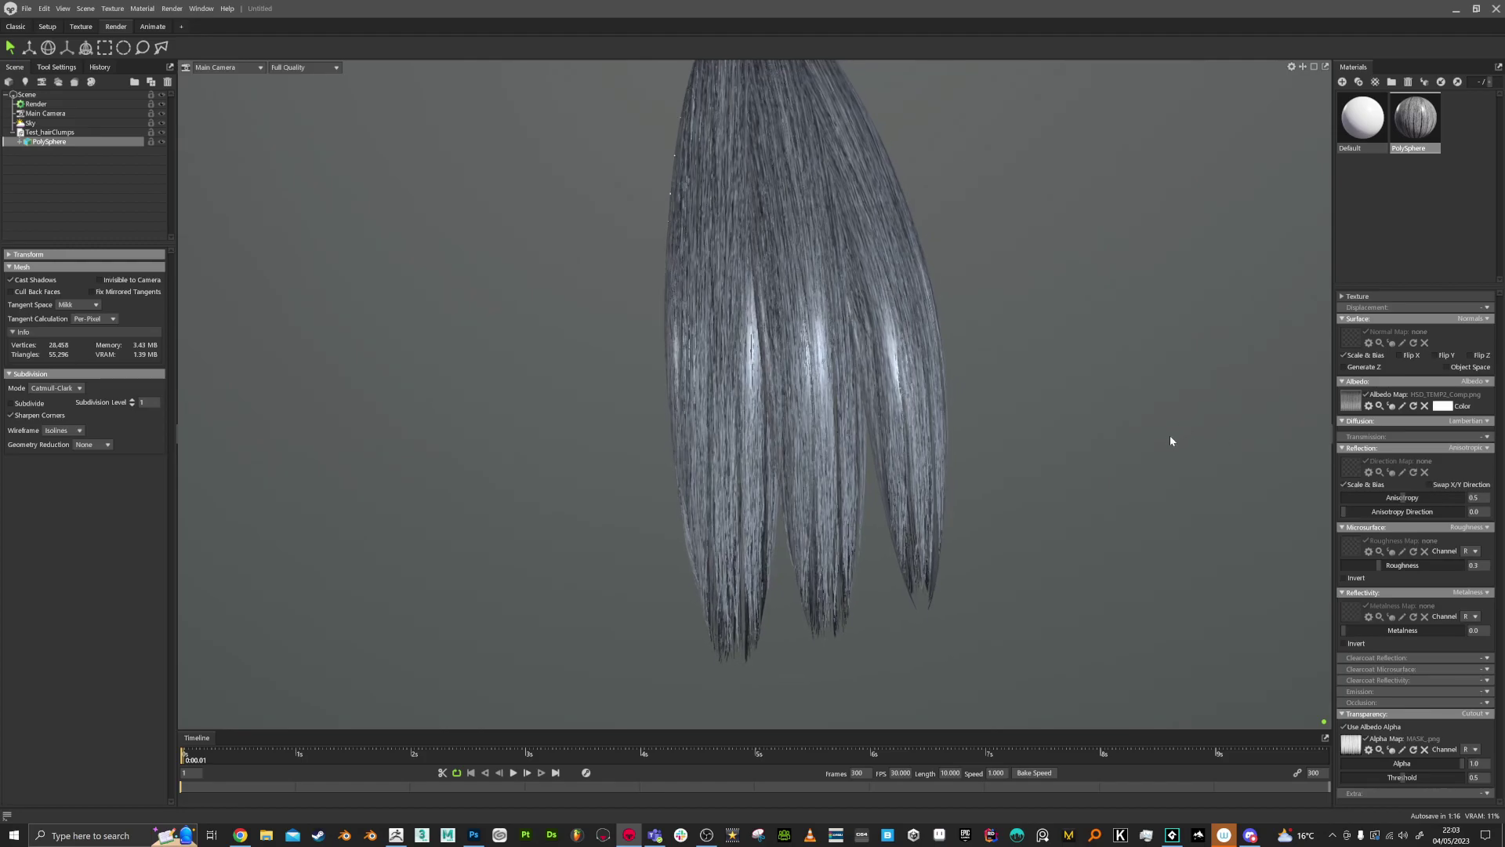
left_click_drag(1372, 513, 1404, 509)
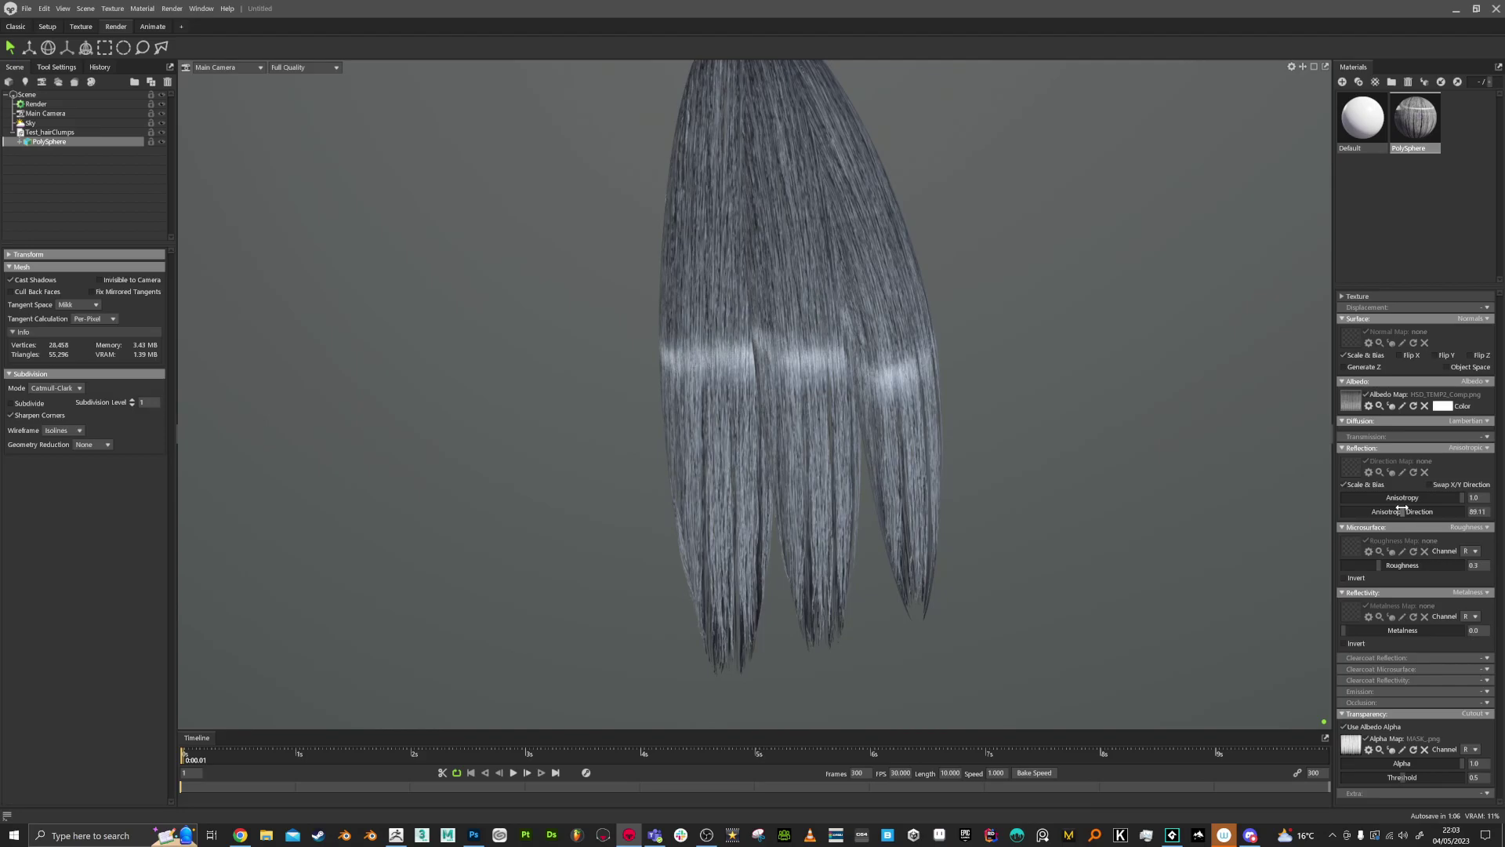
mouse_move(1380, 565)
left_mouse_down()
mouse_move(1404, 564)
mouse_move(1356, 564)
mouse_move(1390, 565)
left_mouse_up()
Tint the material's albedo brown with RGB 154, 101, 49
left_click_drag(1117, 423, 1071, 422)
right_click_drag(1069, 422, 1063, 384)
middle_click_drag(1063, 385, 1093, 408)
left_click(1441, 406)
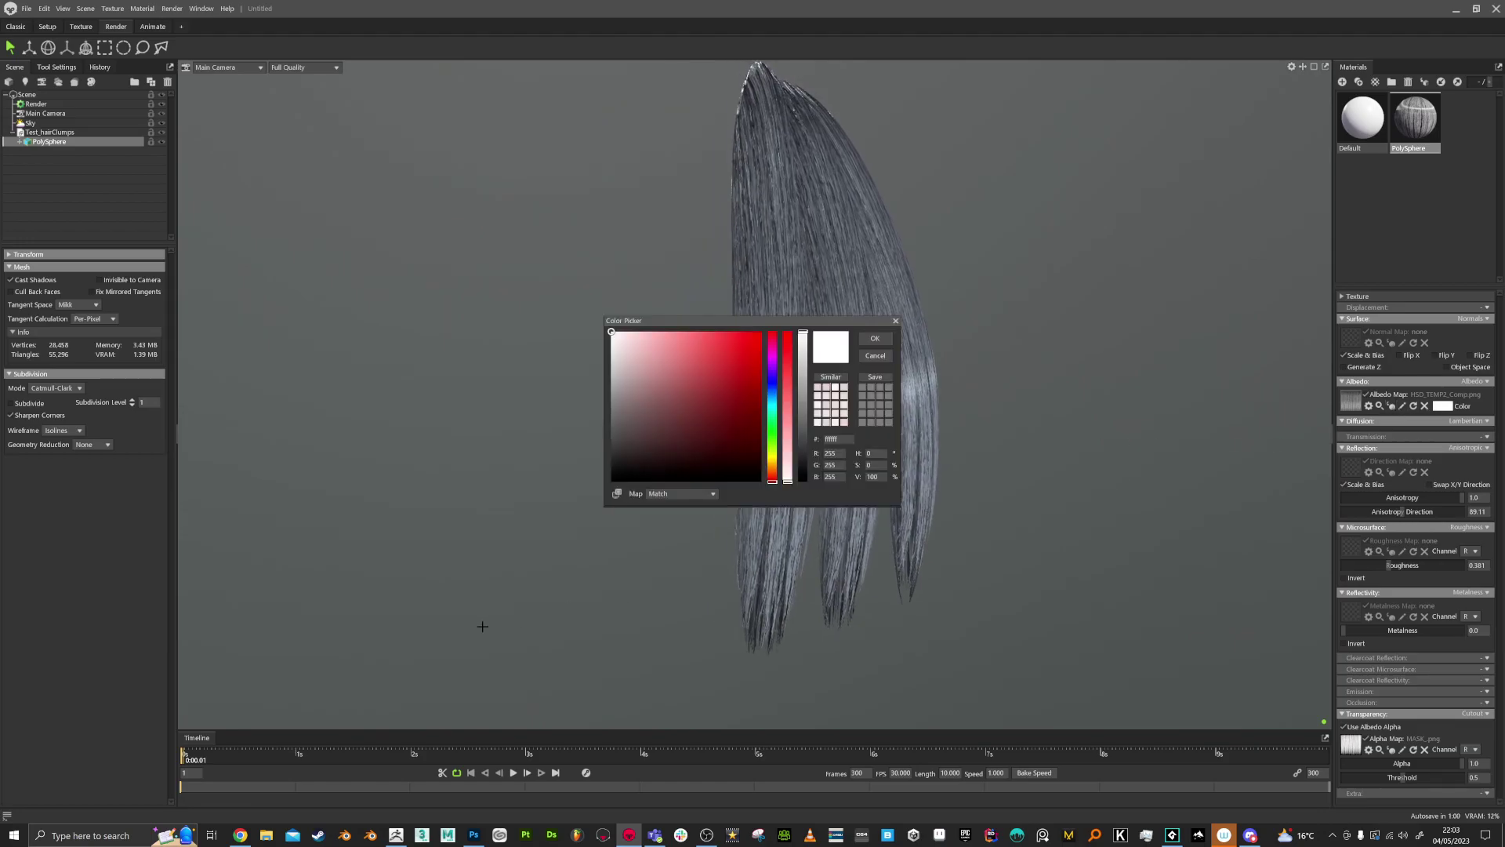
left_click_drag(773, 480, 772, 469)
mouse_move(696, 405)
left_mouse_down()
mouse_move(719, 406)
mouse_move(694, 392)
mouse_move(714, 394)
left_mouse_up()
left_click(715, 393)
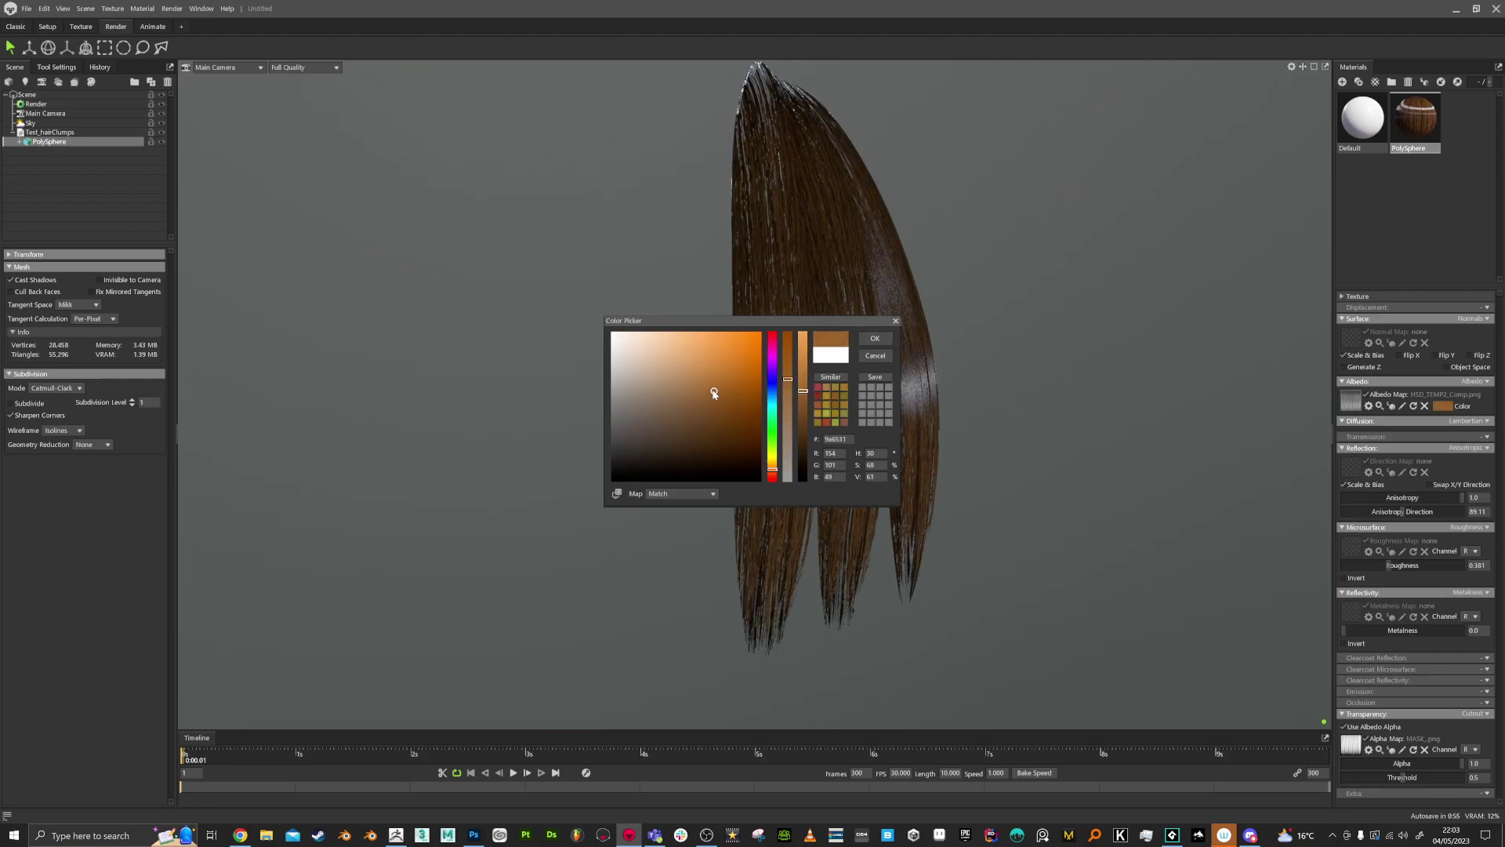
left_click(875, 338)
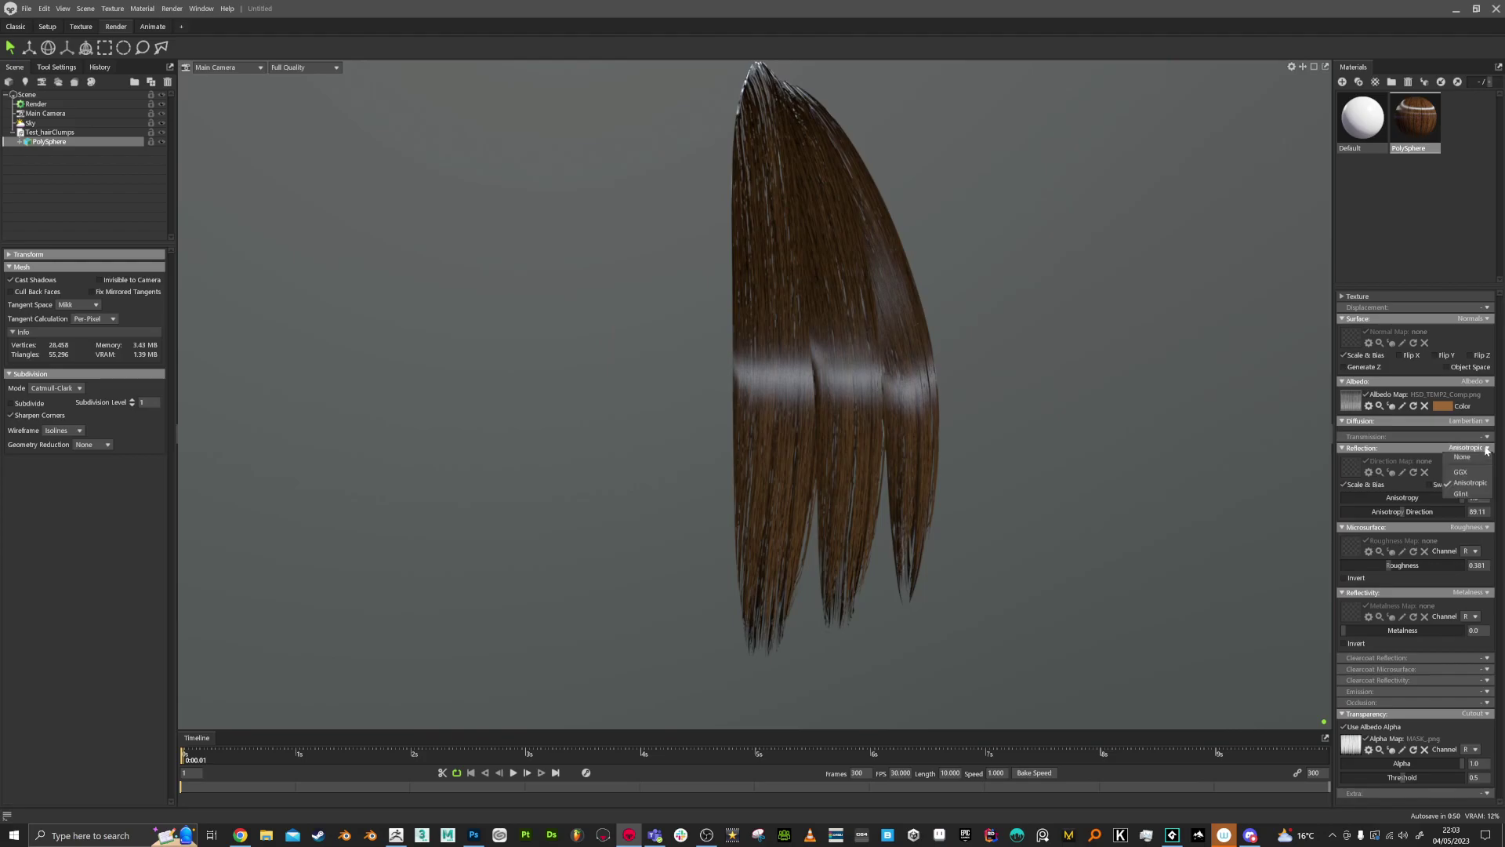
Set the material's transmission to Thin Surface with a pale yellow translucency colour of RGB 226, 213, 169
left_click(1473, 422)
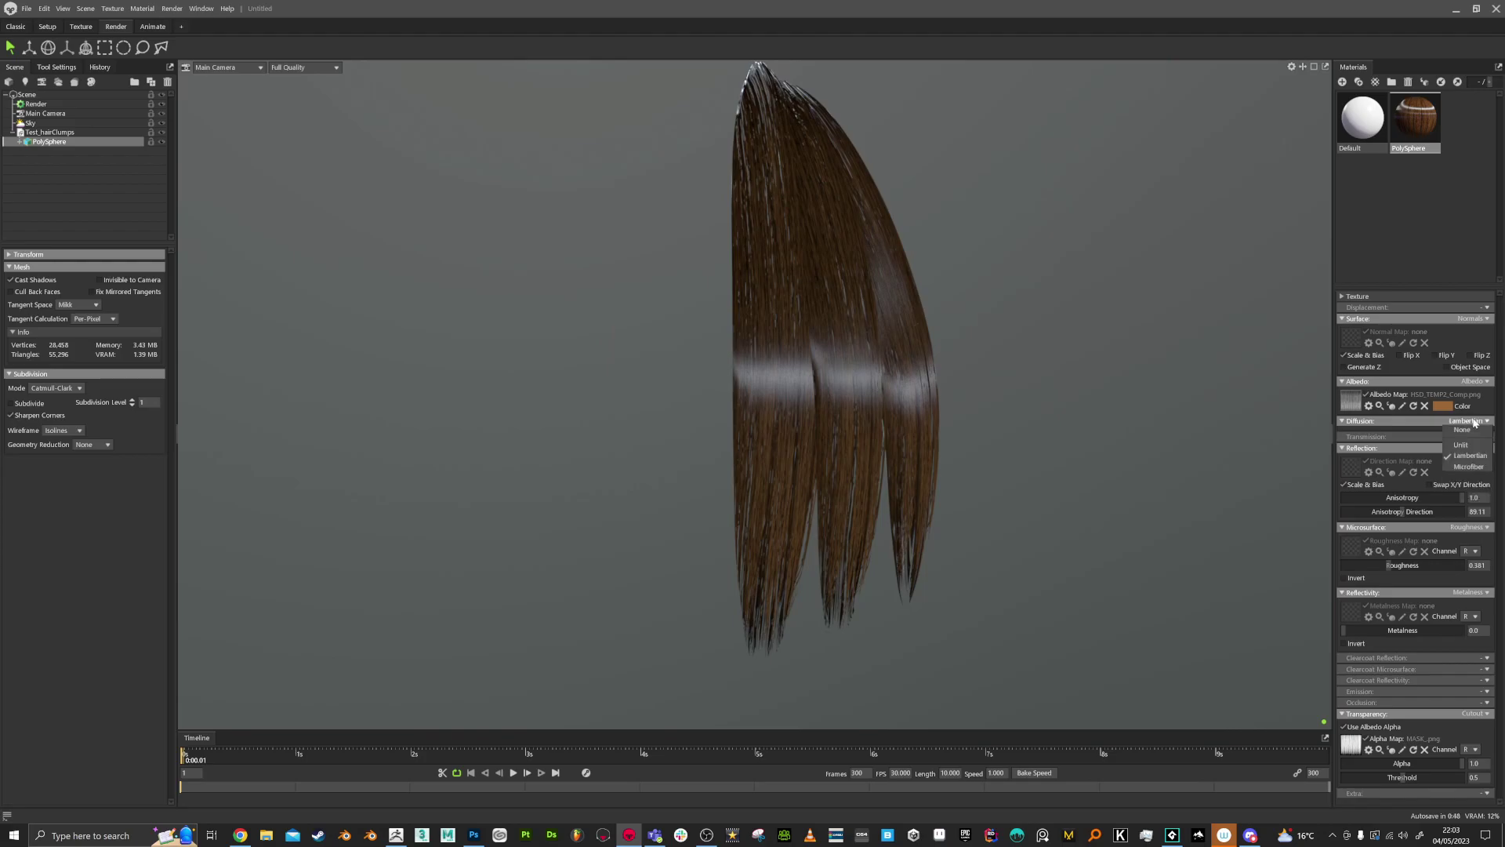
left_click(1474, 422)
left_click(1486, 437)
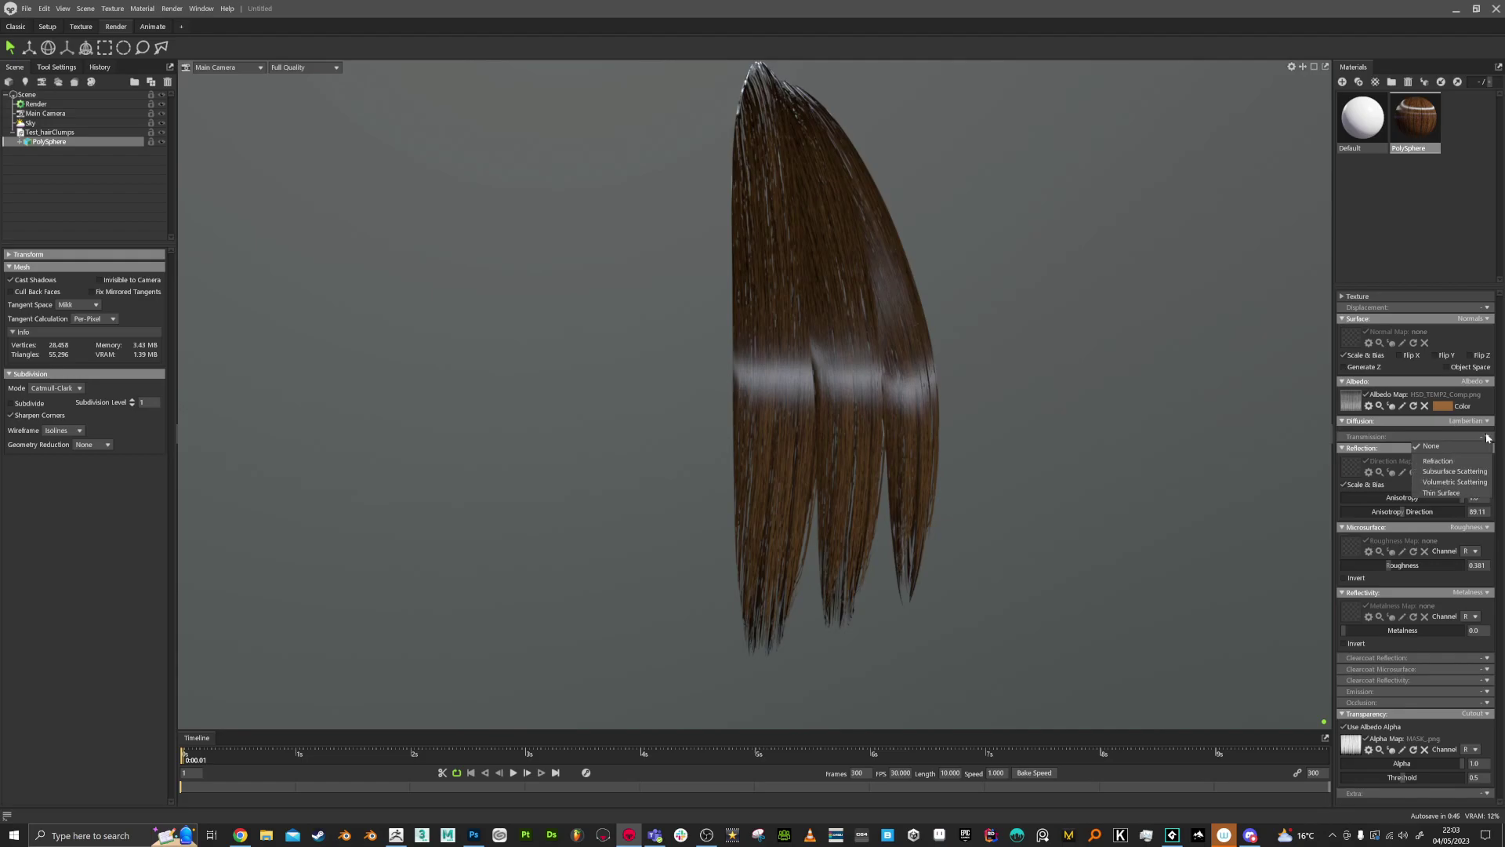
left_click(1447, 492)
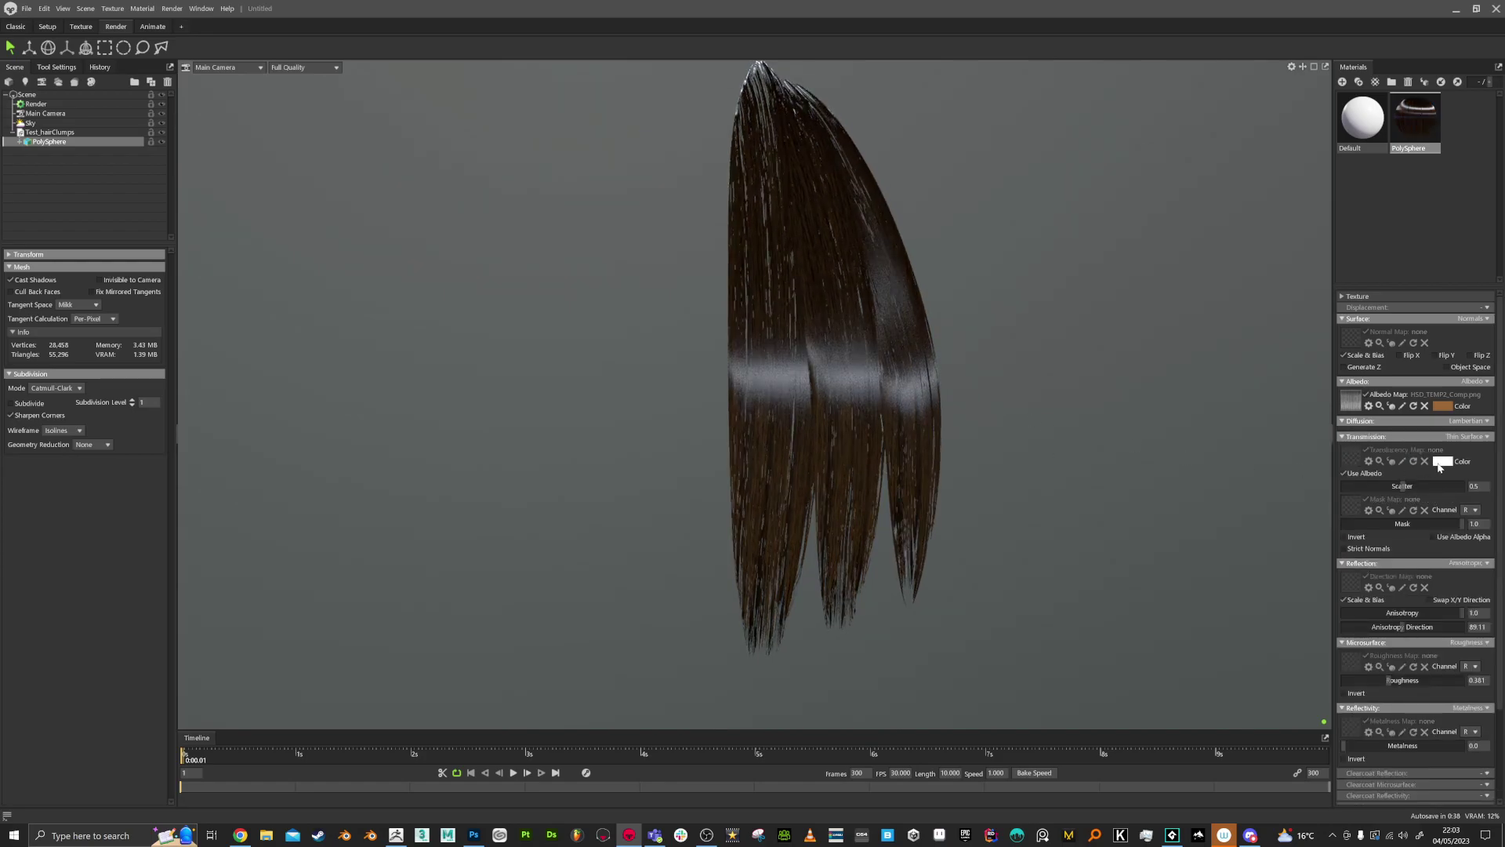
left_click(1441, 462)
left_click(774, 463)
left_click_drag(722, 435, 651, 349)
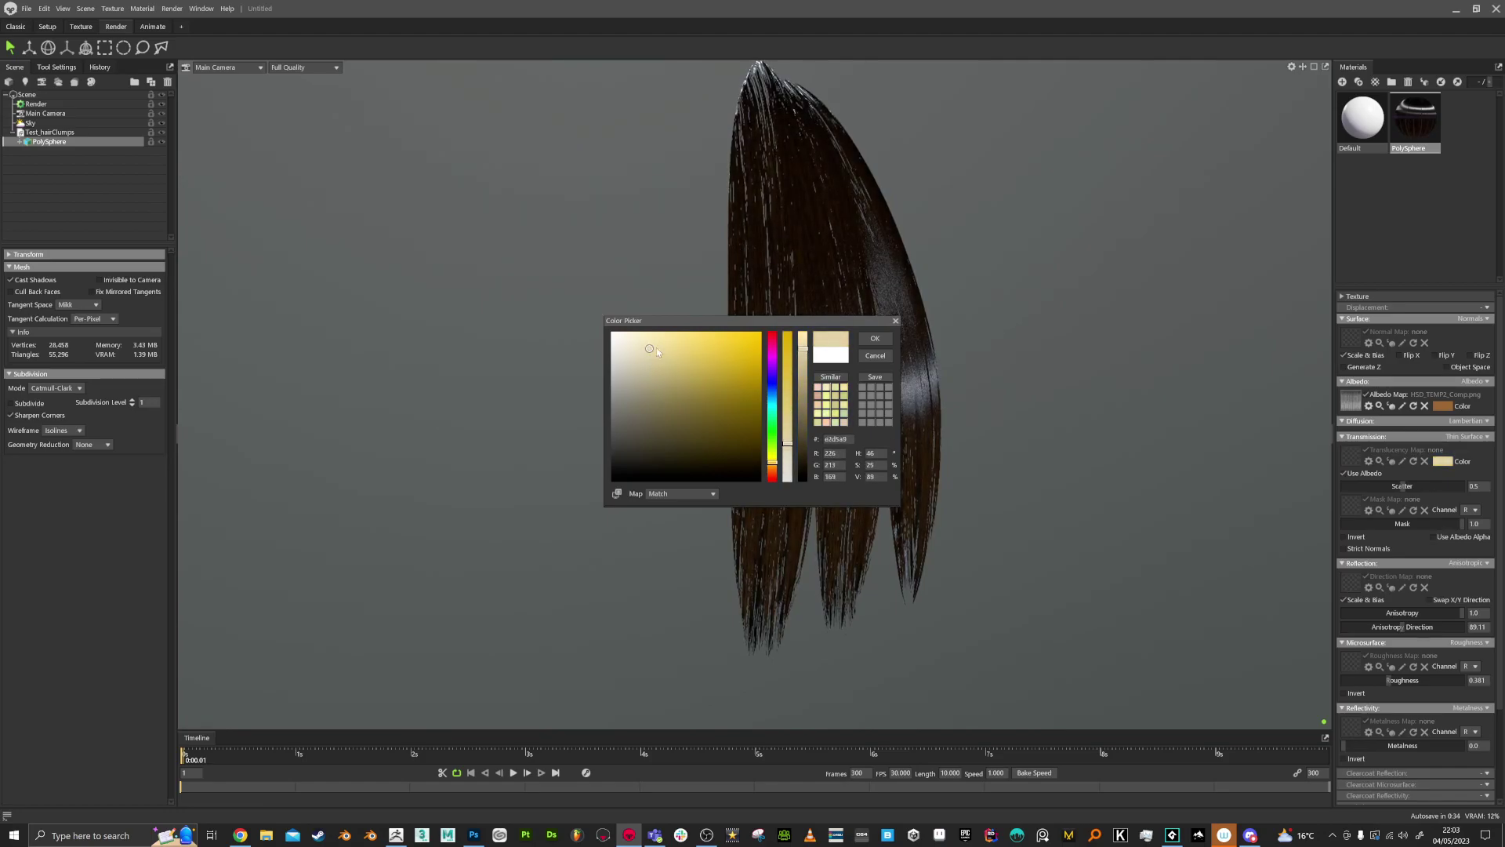
left_click(875, 341)
Set the transmission scatter to 0.48 and its mask to 0.228
left_click_drag(1405, 485, 1400, 486)
left_click_drag(1462, 524, 1371, 519)
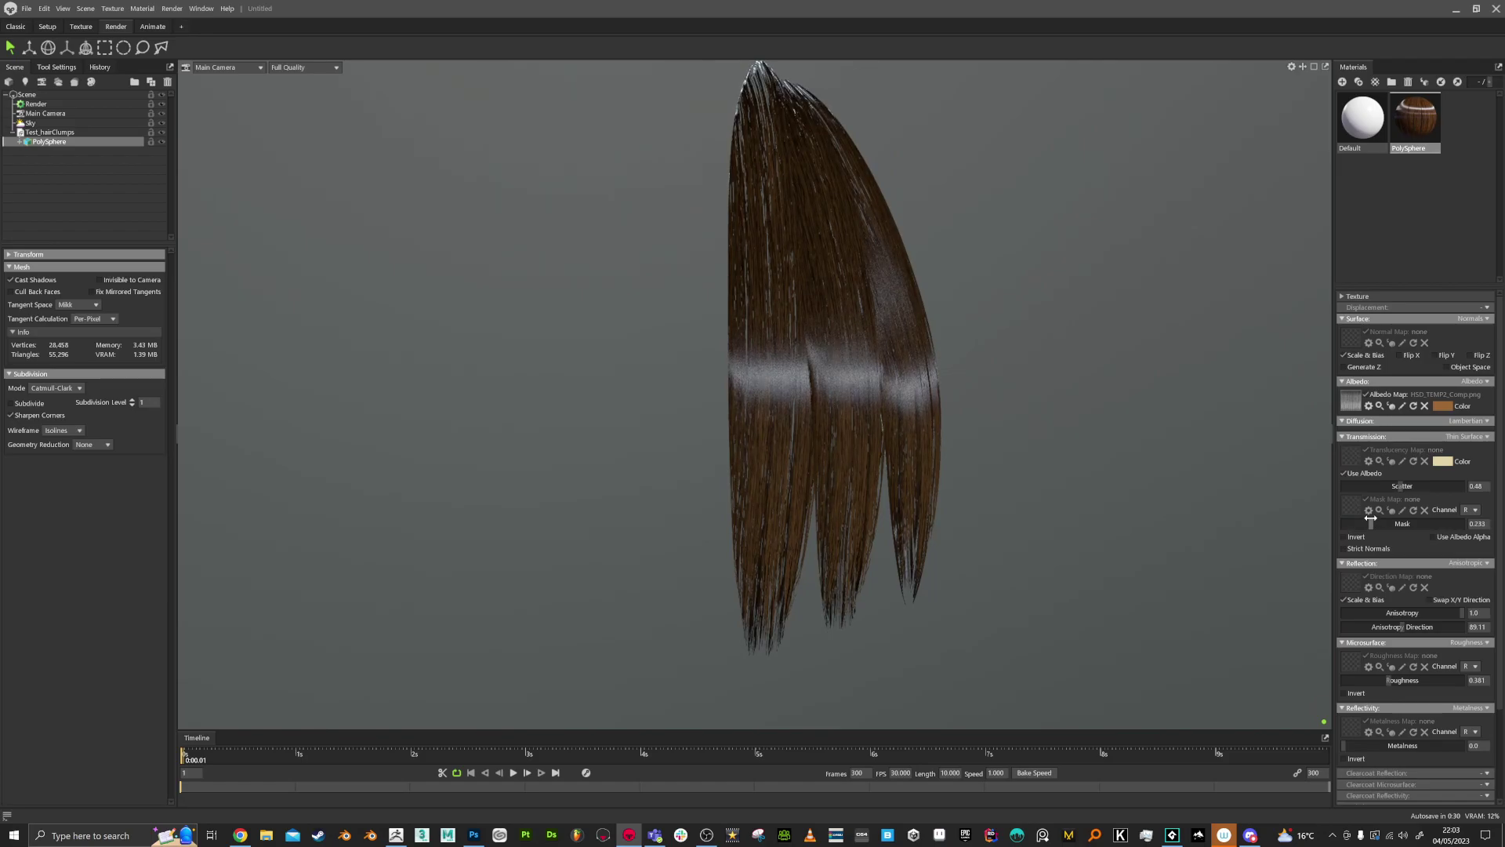
left_click_drag(1009, 427, 977, 442)
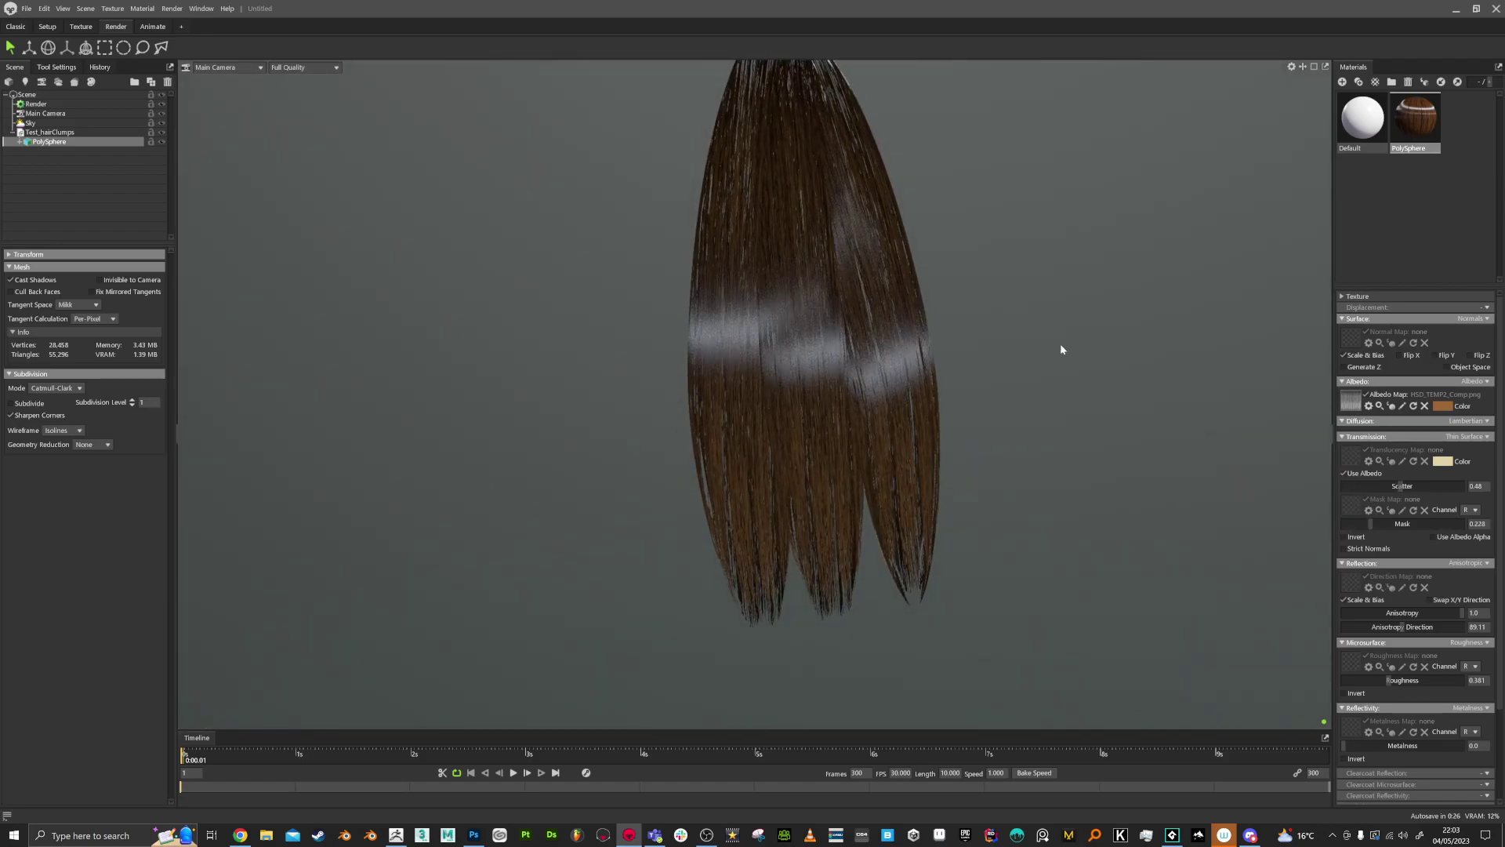
Load HSD_TEMP2_Normal.png from the Desktop as the material's normal map
left_click(1351, 338)
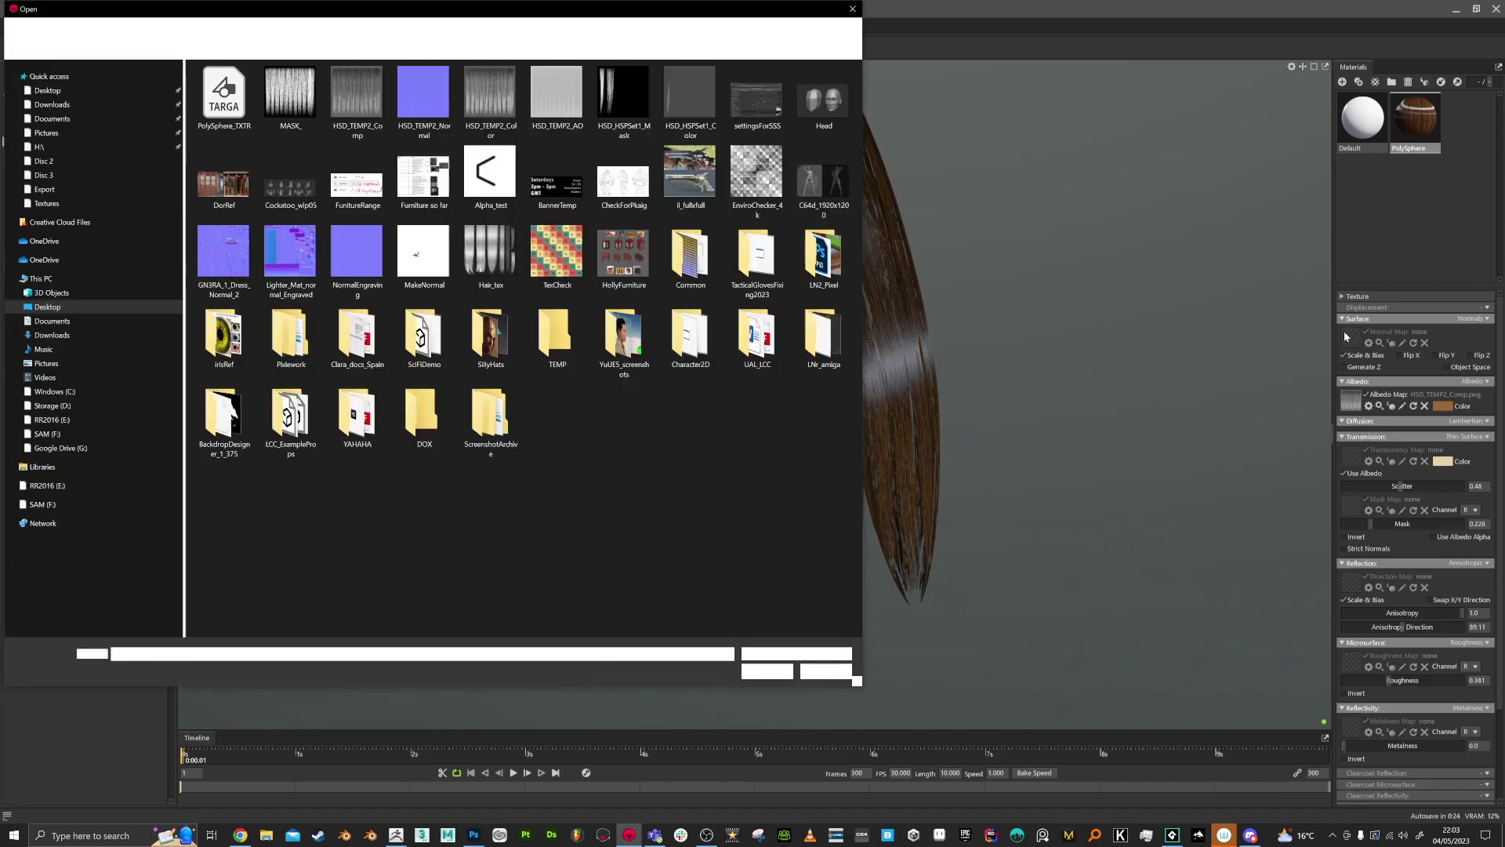
double_click(442, 114)
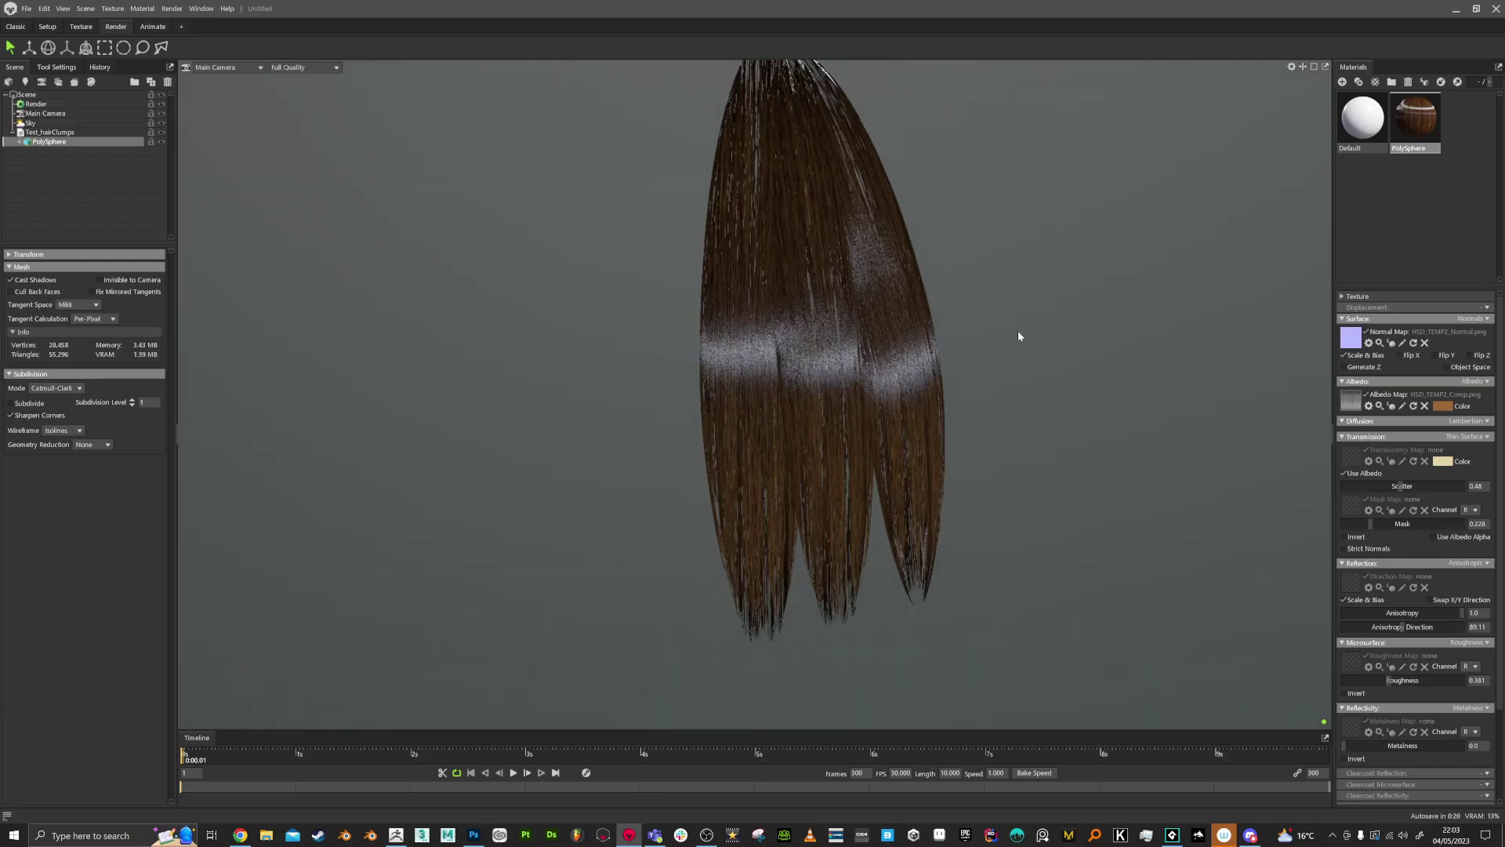
Compare the hair strands up close with the normal map's Flip Y on and off
left_click(1435, 355)
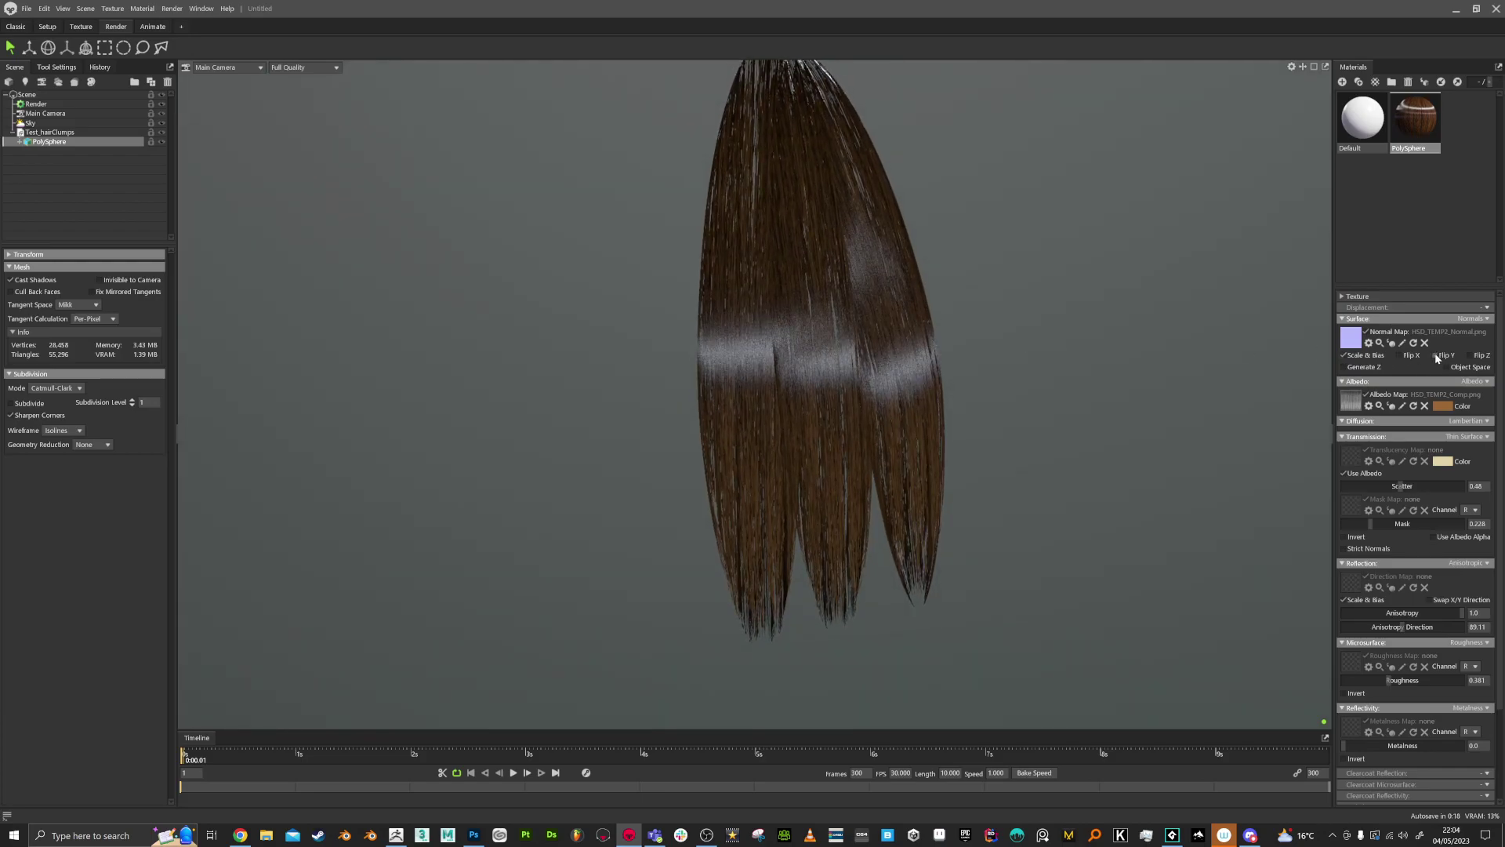
scroll(939, 350, "up", 5)
scroll(1022, 417, "up", 8)
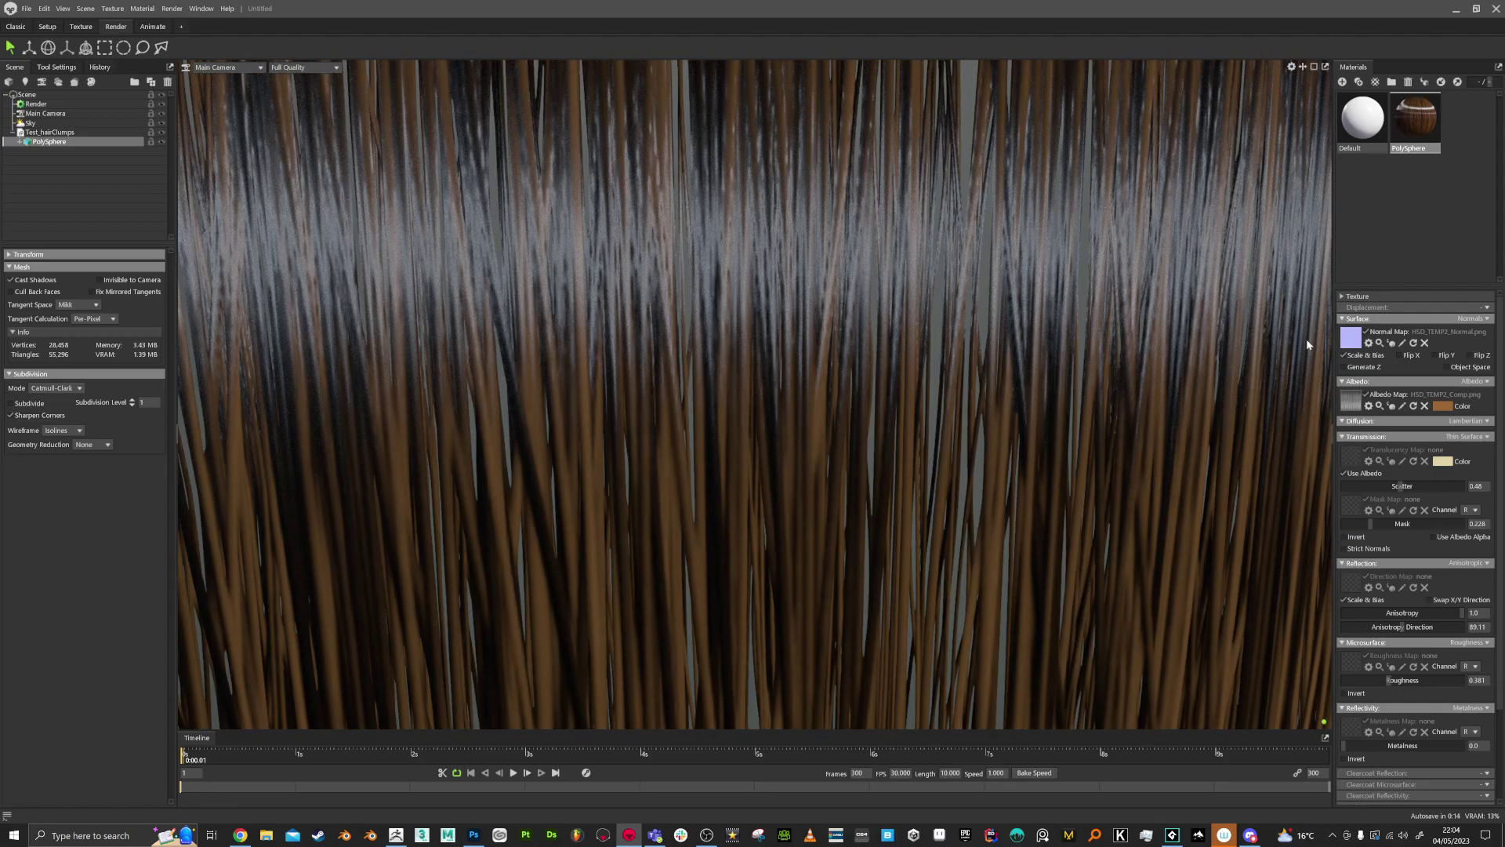
left_click(1436, 356)
left_click(1437, 357)
left_click(1436, 357)
left_click(1436, 357)
left_click(1436, 356)
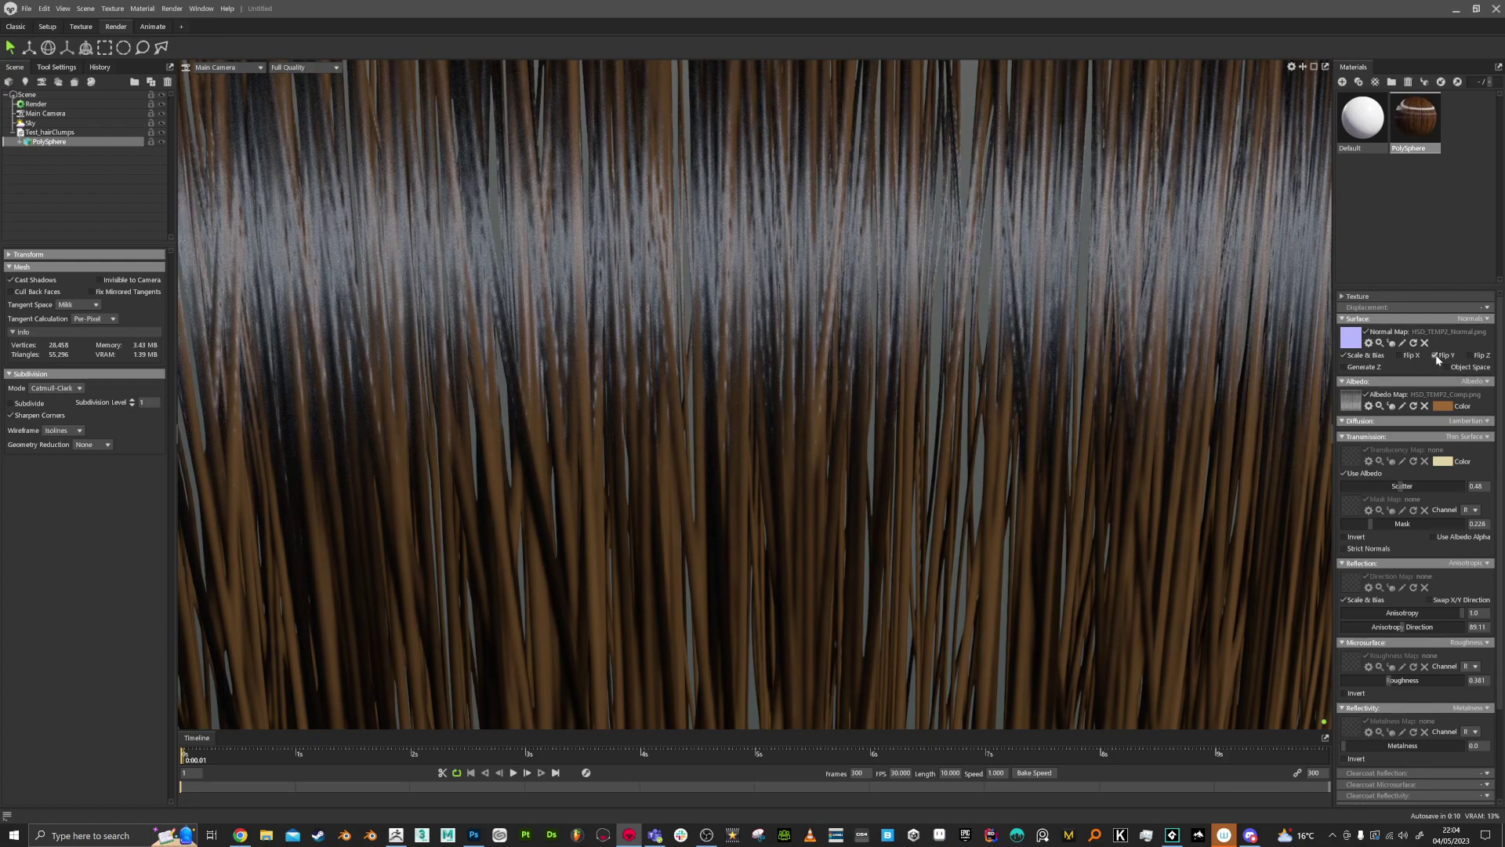
left_click(1437, 356)
left_click(1434, 356)
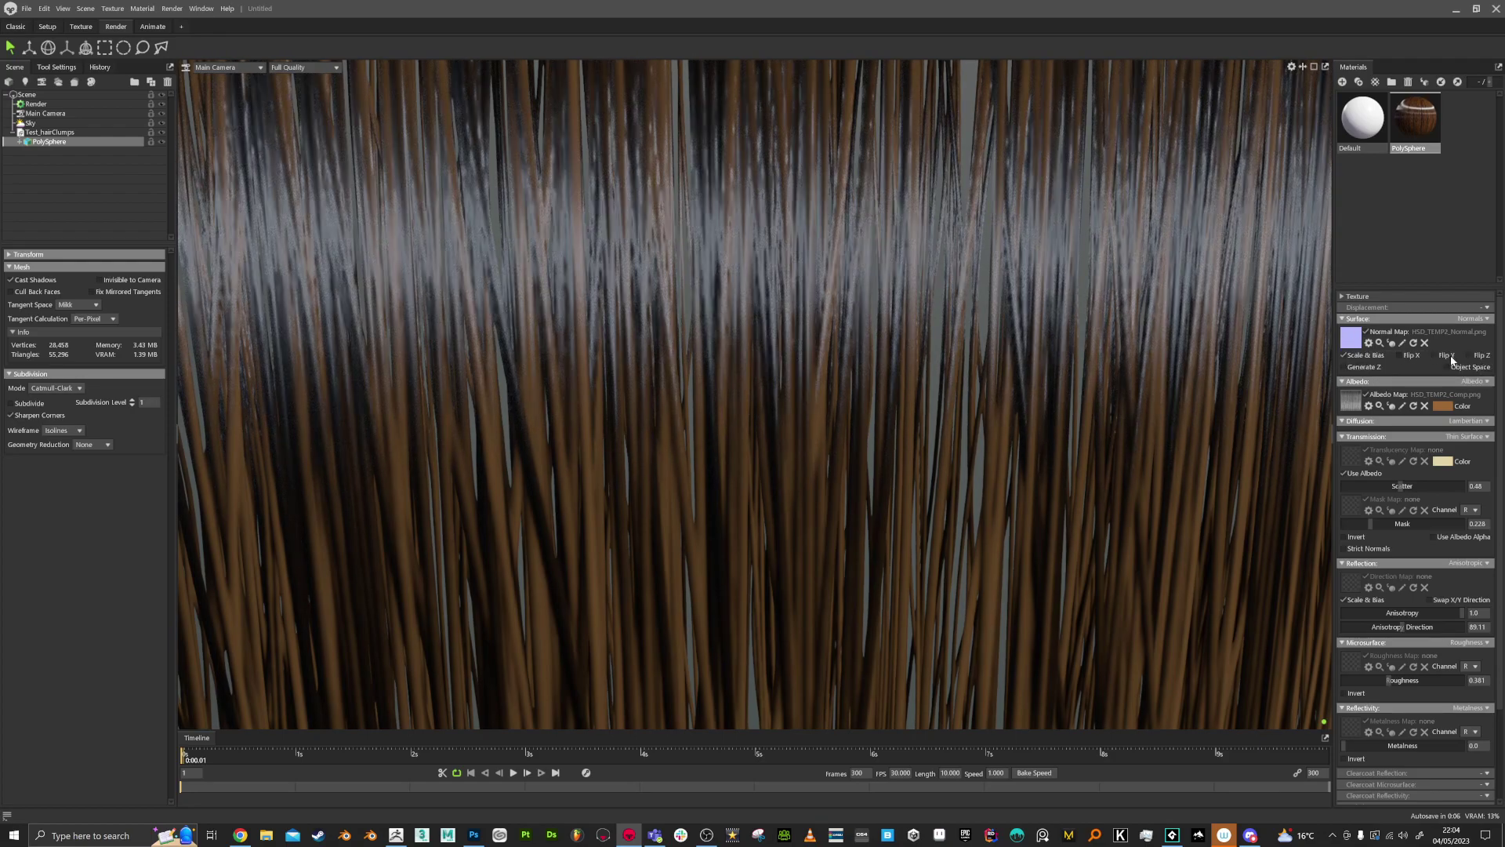
Switch the material's reflectivity to Specular and tint the specular intensity colour light tan
scroll(1085, 400, "down", 6)
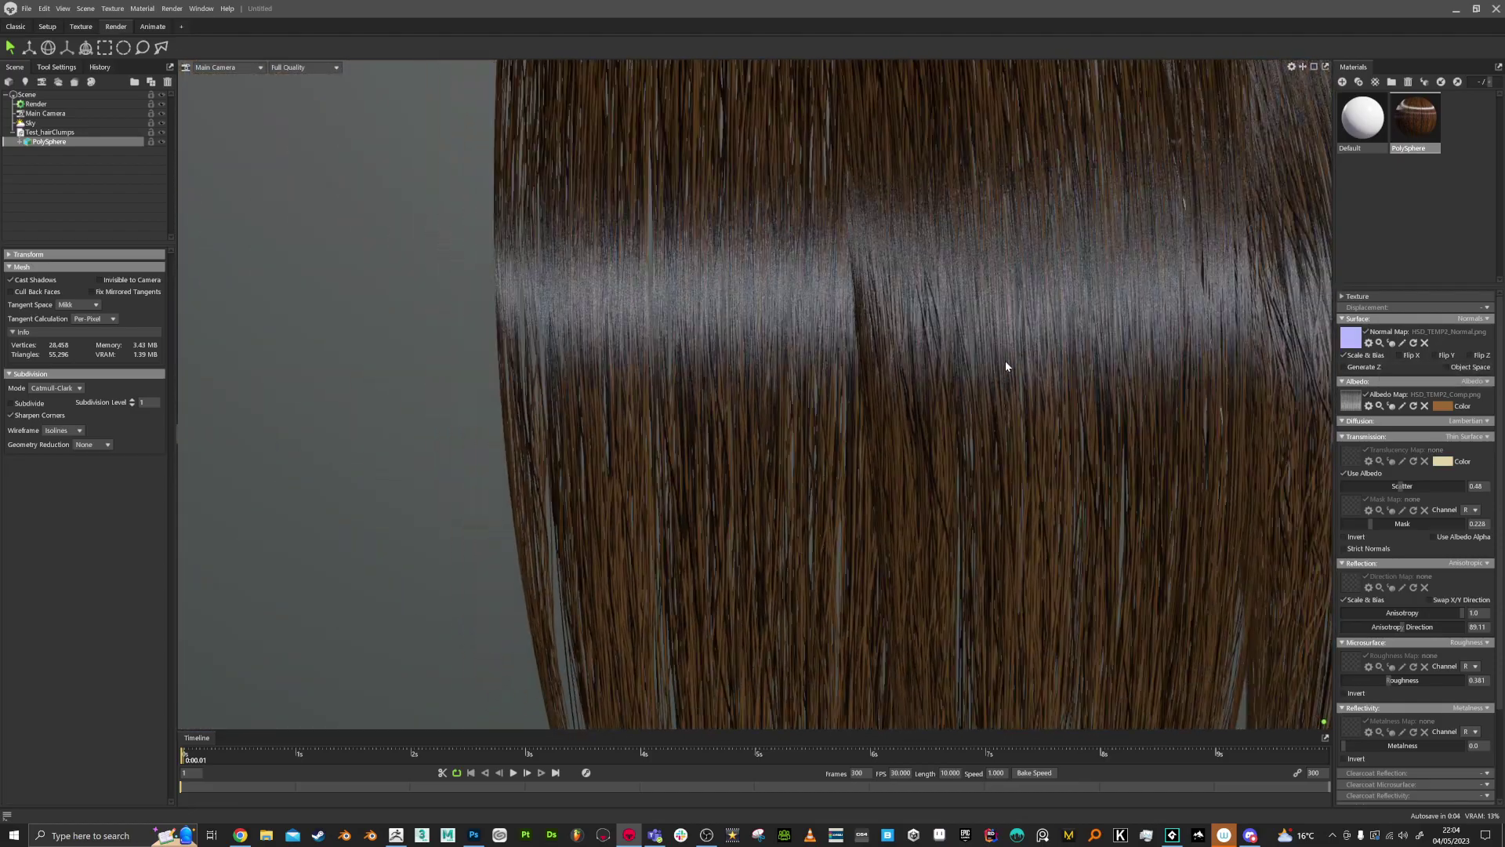
scroll(970, 444, "down", 3)
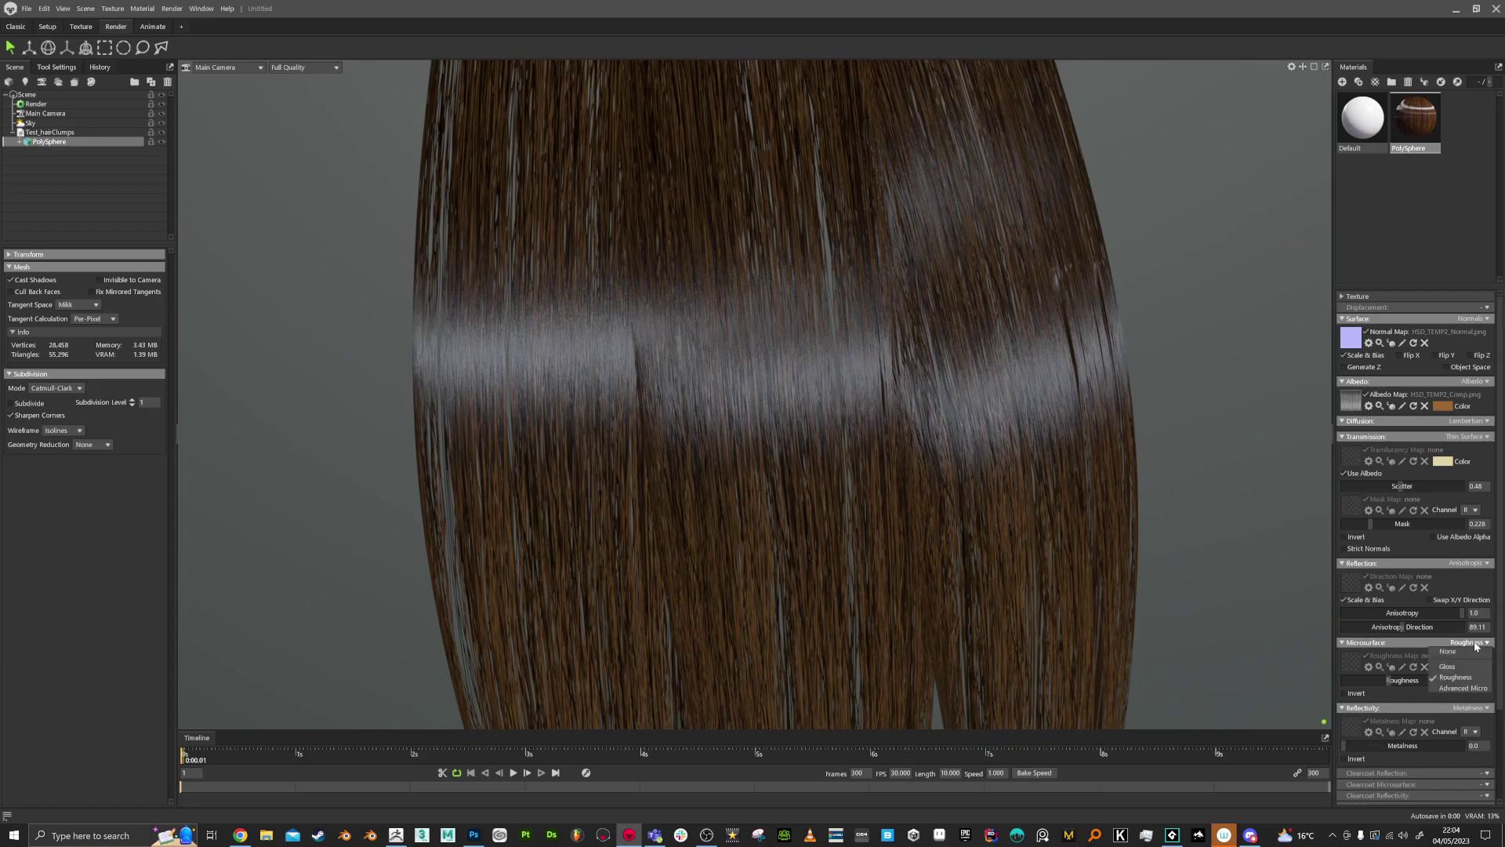
left_click(1487, 709)
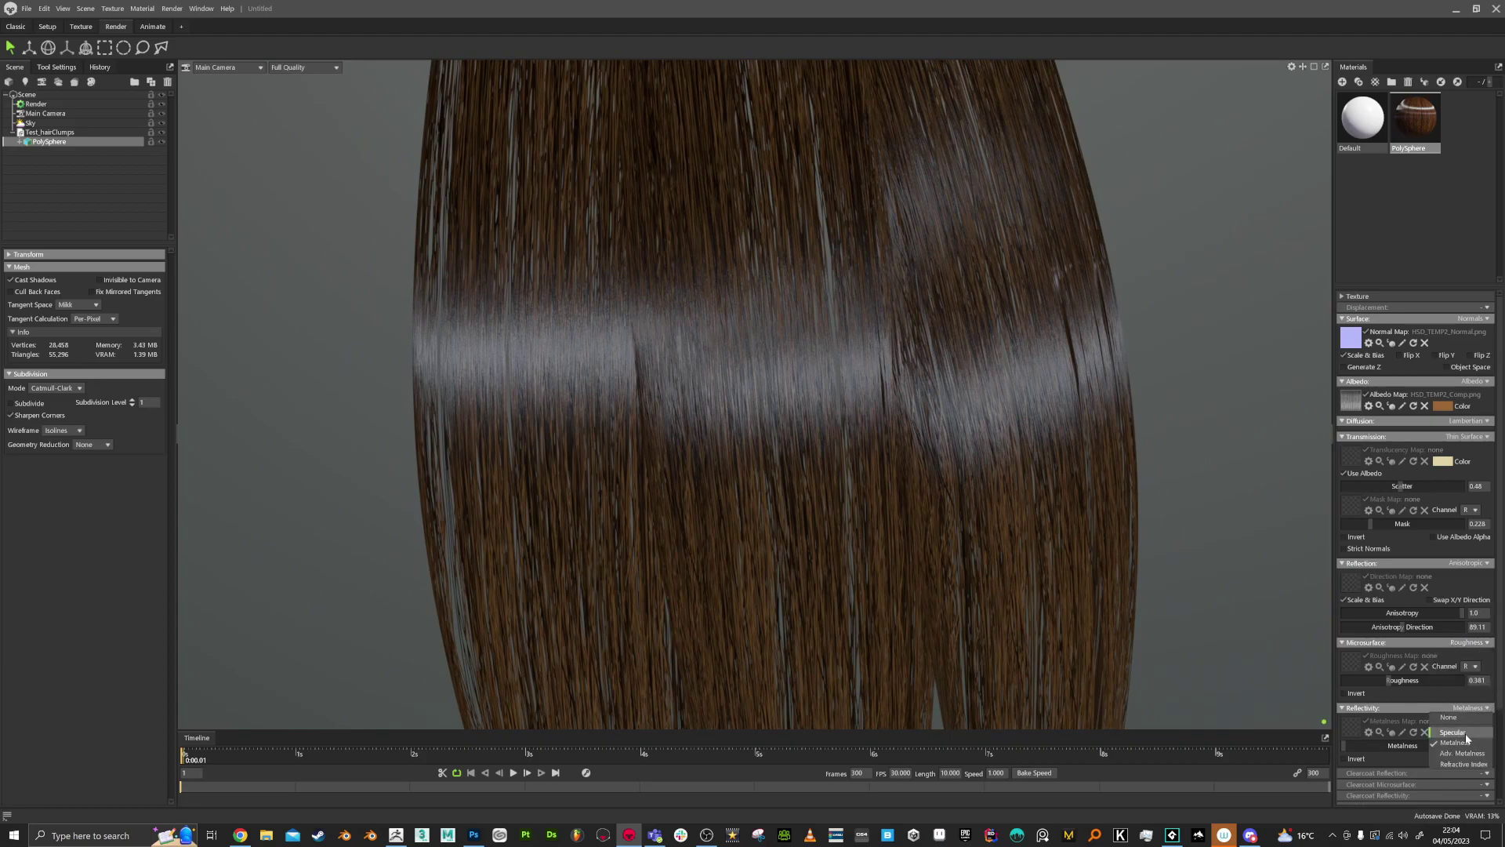
left_click(1465, 732)
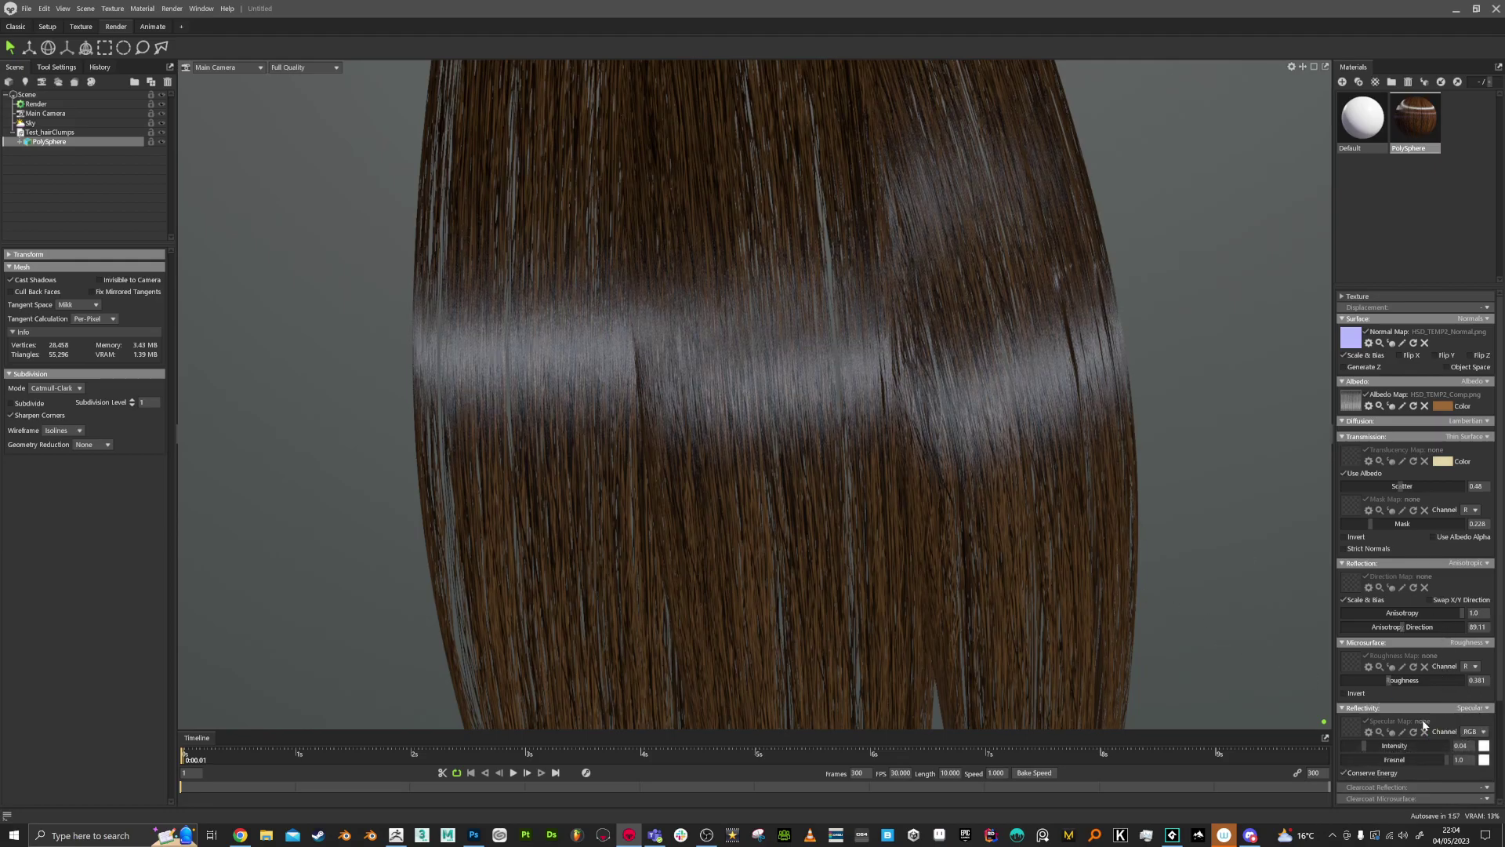
scroll(1428, 715, "down", 2)
left_click(1483, 693)
mouse_move(685, 390)
left_mouse_down()
mouse_move(649, 383)
mouse_move(649, 366)
left_mouse_up()
left_click(774, 469)
left_click(876, 340)
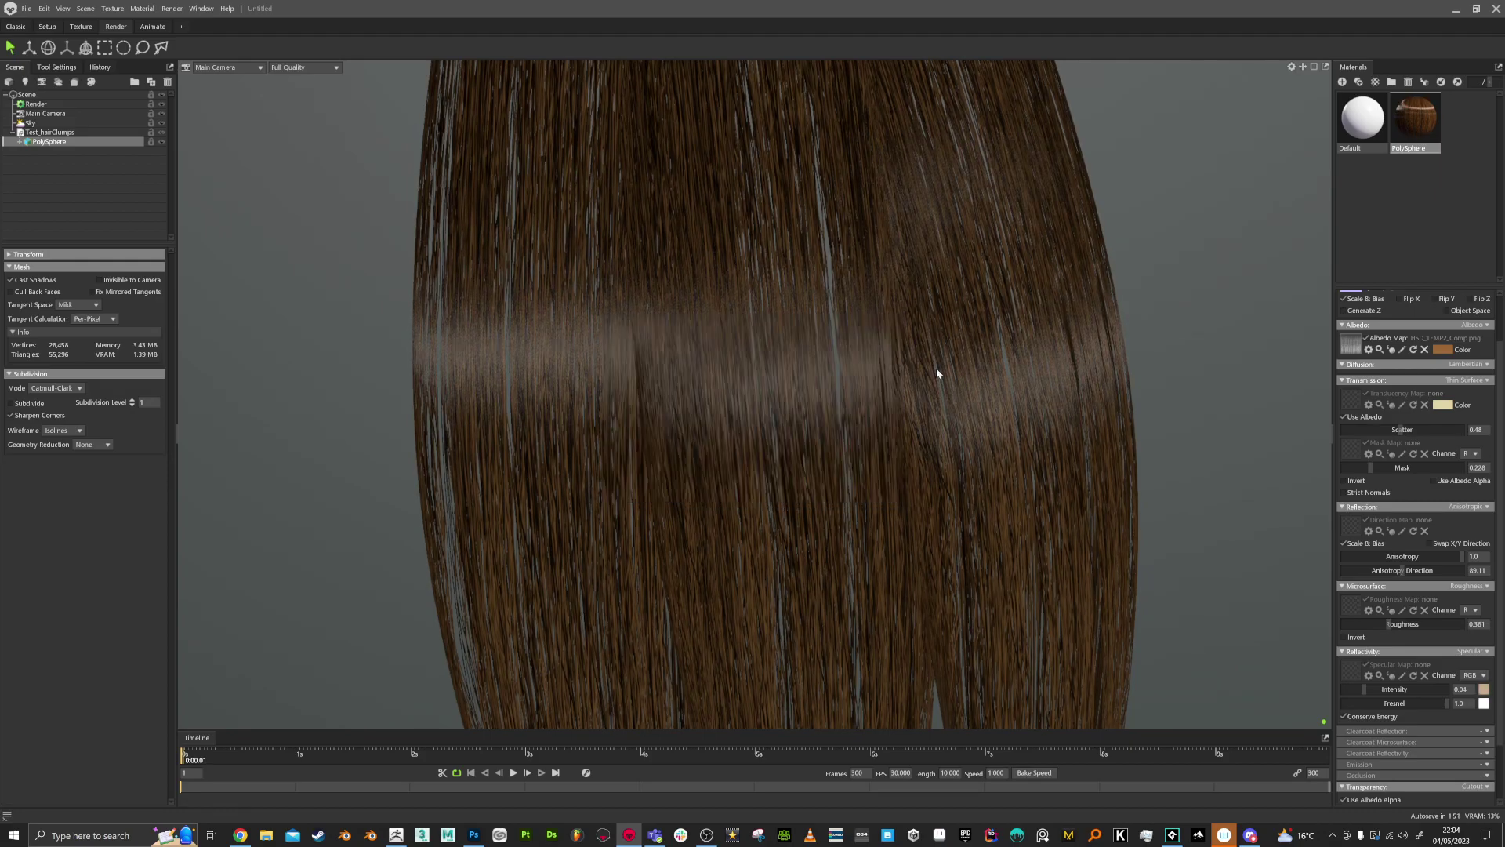
Set the specular intensity to 0.044 and inspect the hair highlights from several angles
mouse_move(1381, 687)
left_mouse_down()
mouse_move(1411, 688)
mouse_move(1365, 688)
left_mouse_up()
scroll(1009, 446, "down", 5)
left_click_drag(1009, 447, 924, 468)
scroll(902, 403, "down", 6)
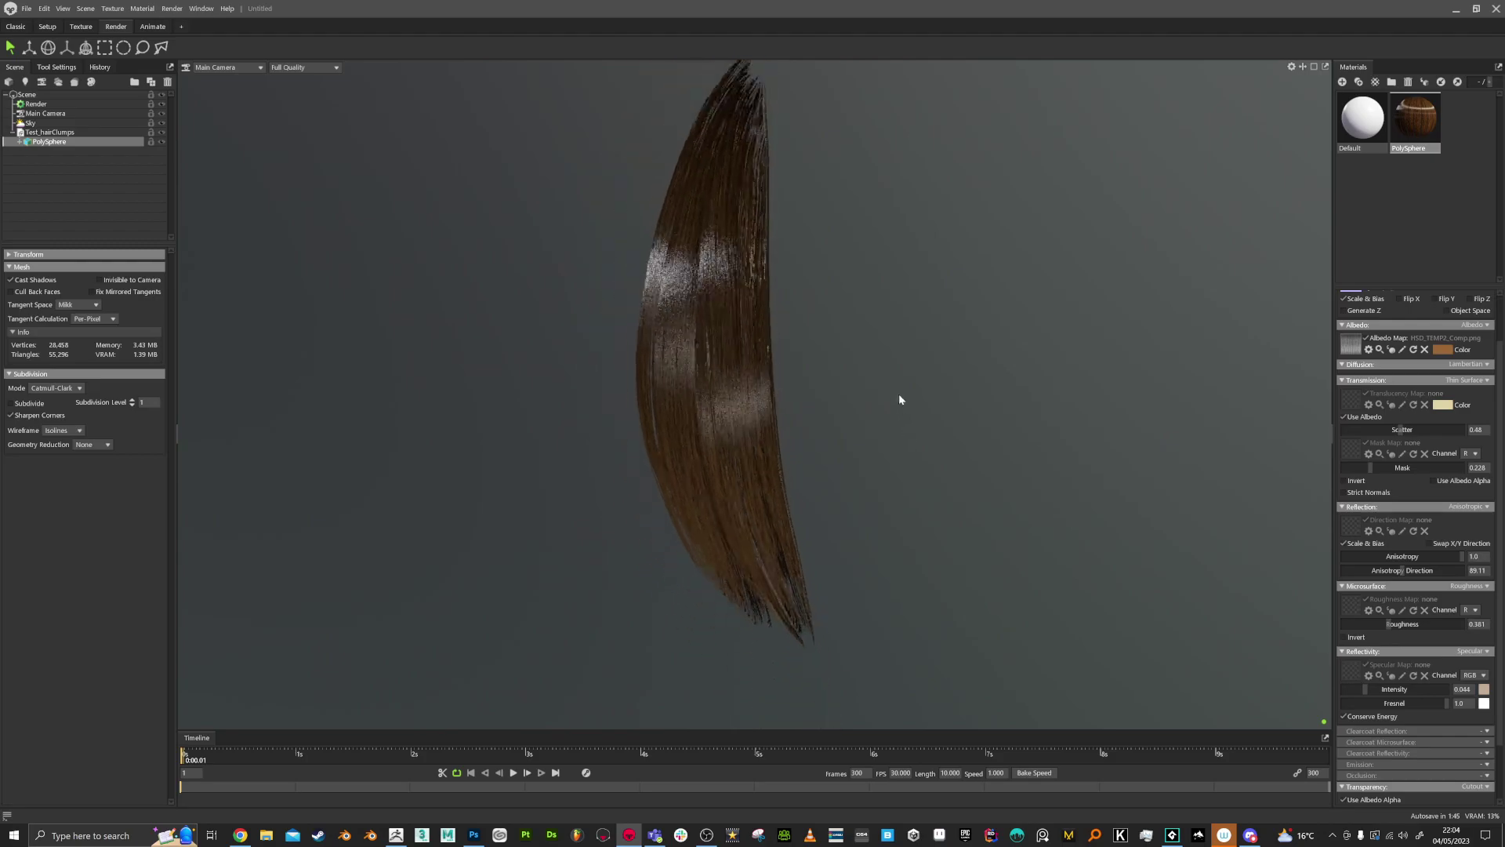
left_click_drag(929, 336, 1054, 319)
scroll(1054, 378, "up", 5)
left_click_drag(1054, 379, 1053, 413)
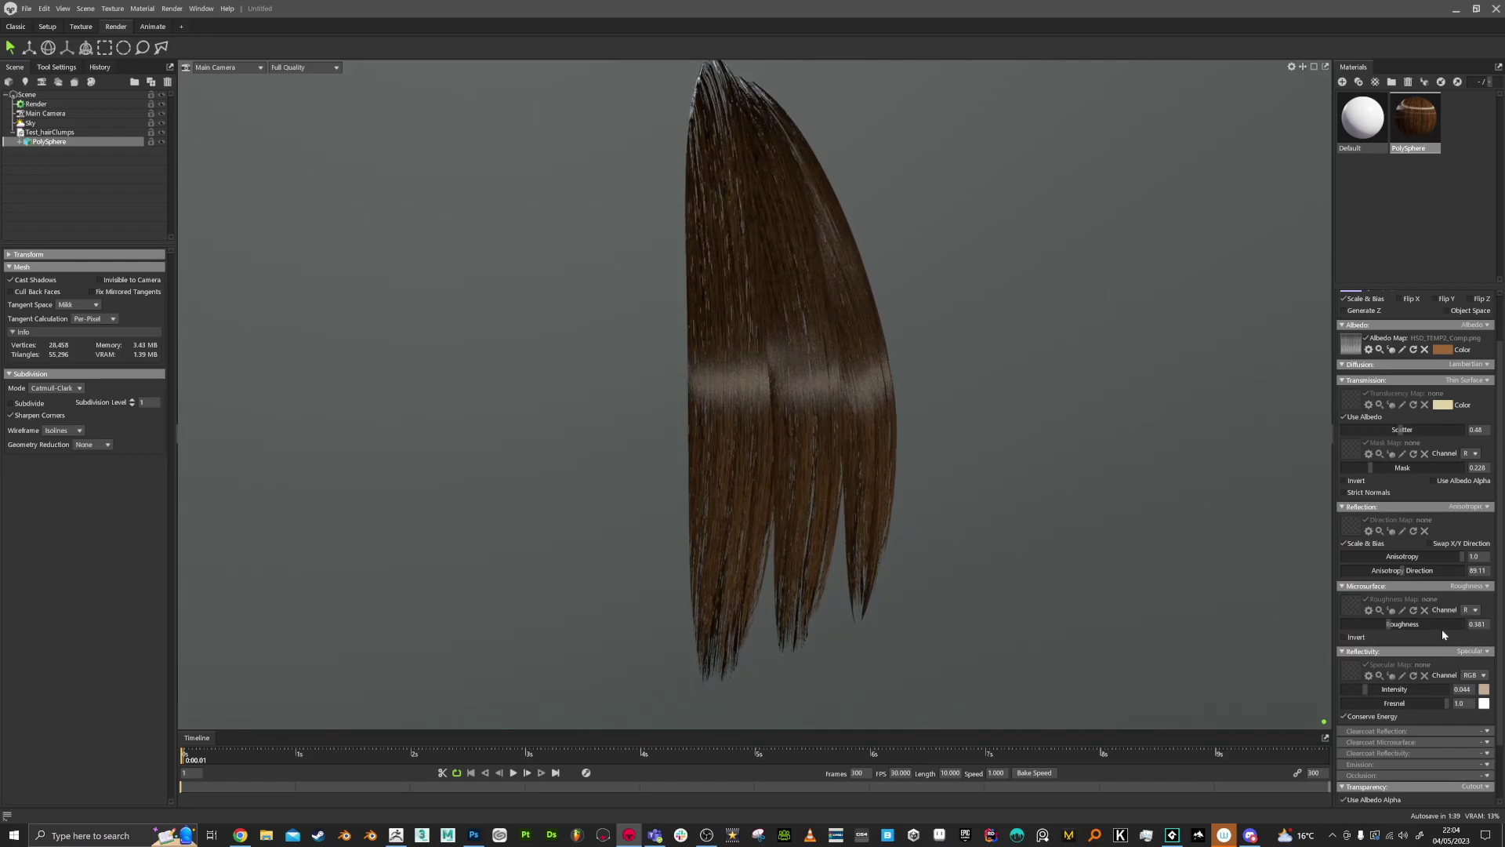
Switch the surface to Detail Normals and load HSD_TEMP2_Normal.png as the detail normal map
scroll(1416, 424, "up", 2)
left_click(1465, 318)
left_click(1463, 355)
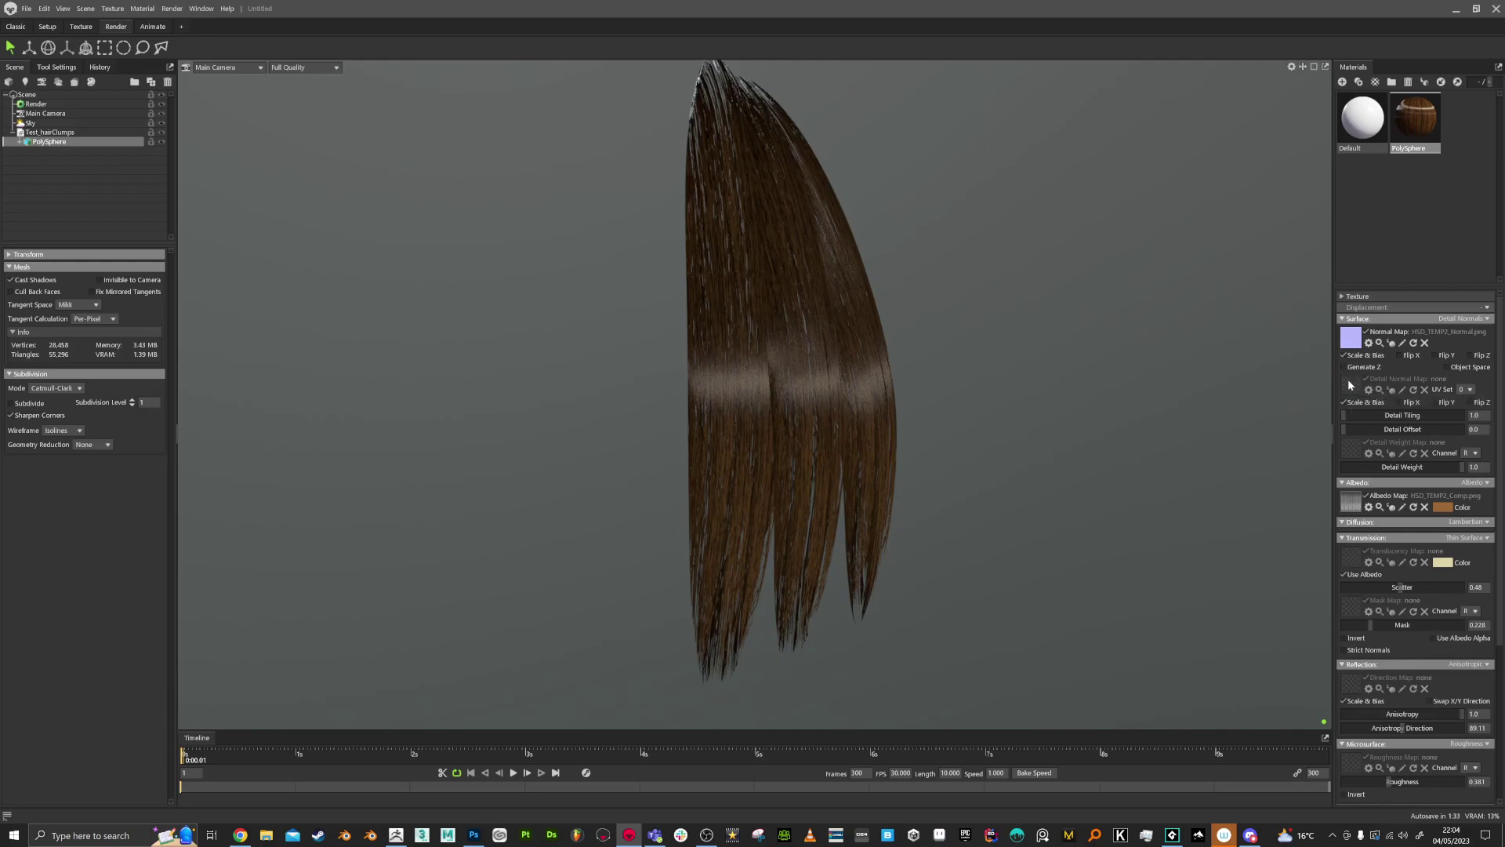
left_click(1358, 385)
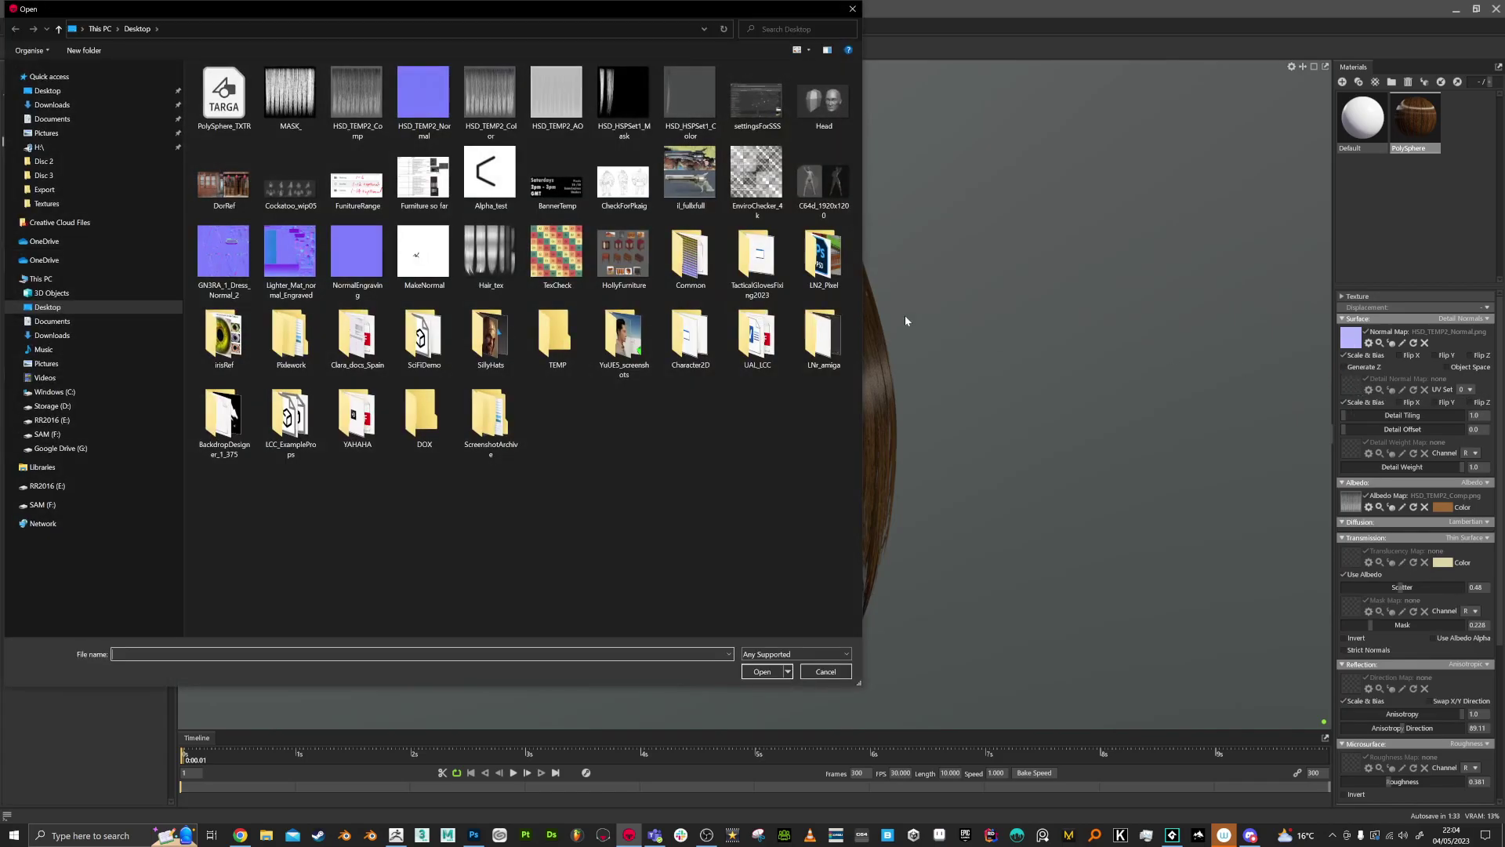
double_click(412, 96)
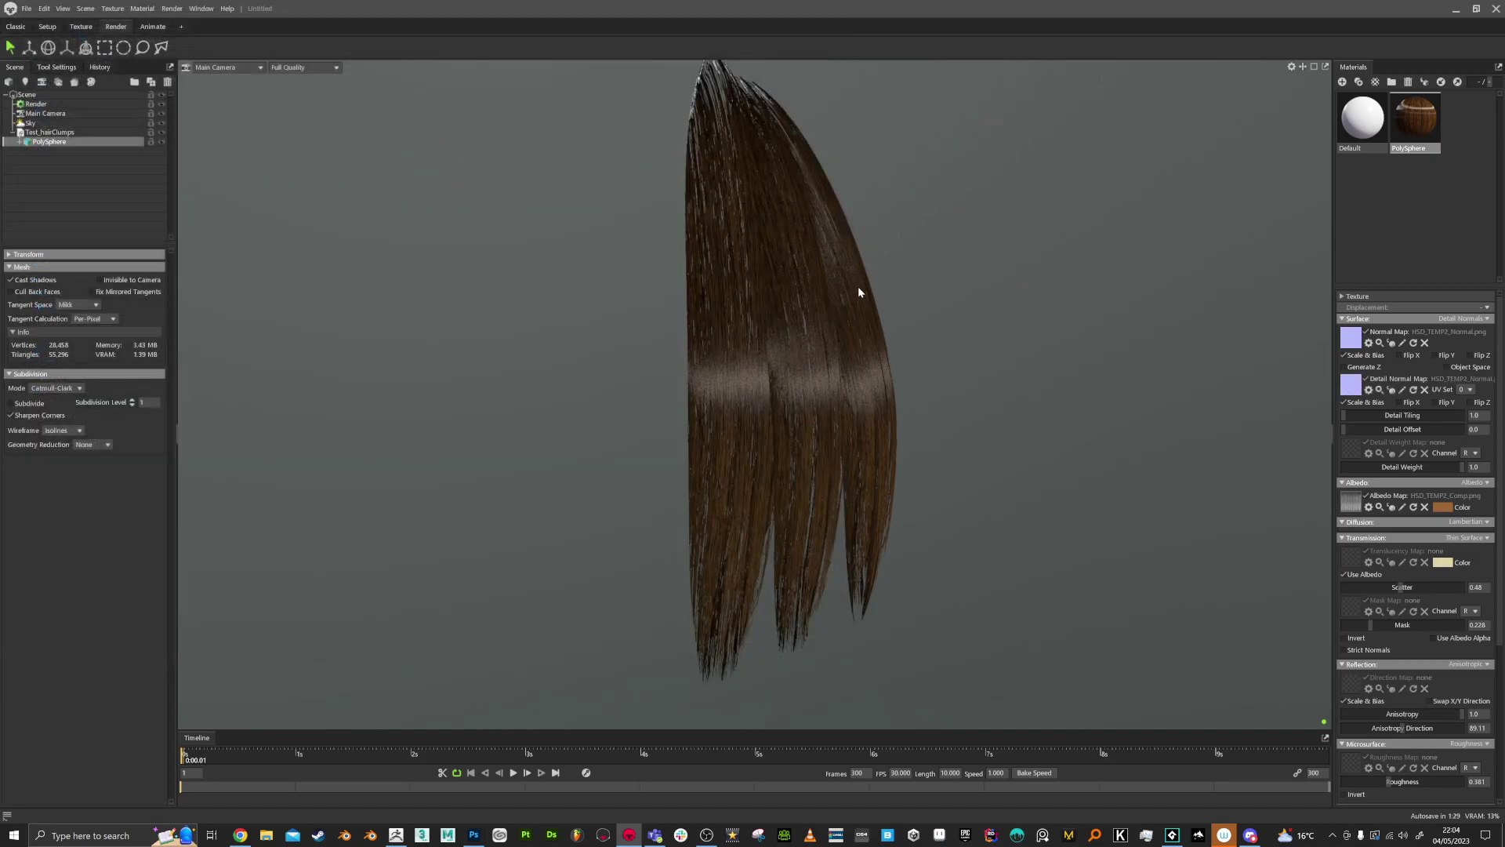
Try detail weights of 5 and 50 for the detail normal map
scroll(1022, 385, "up", 2)
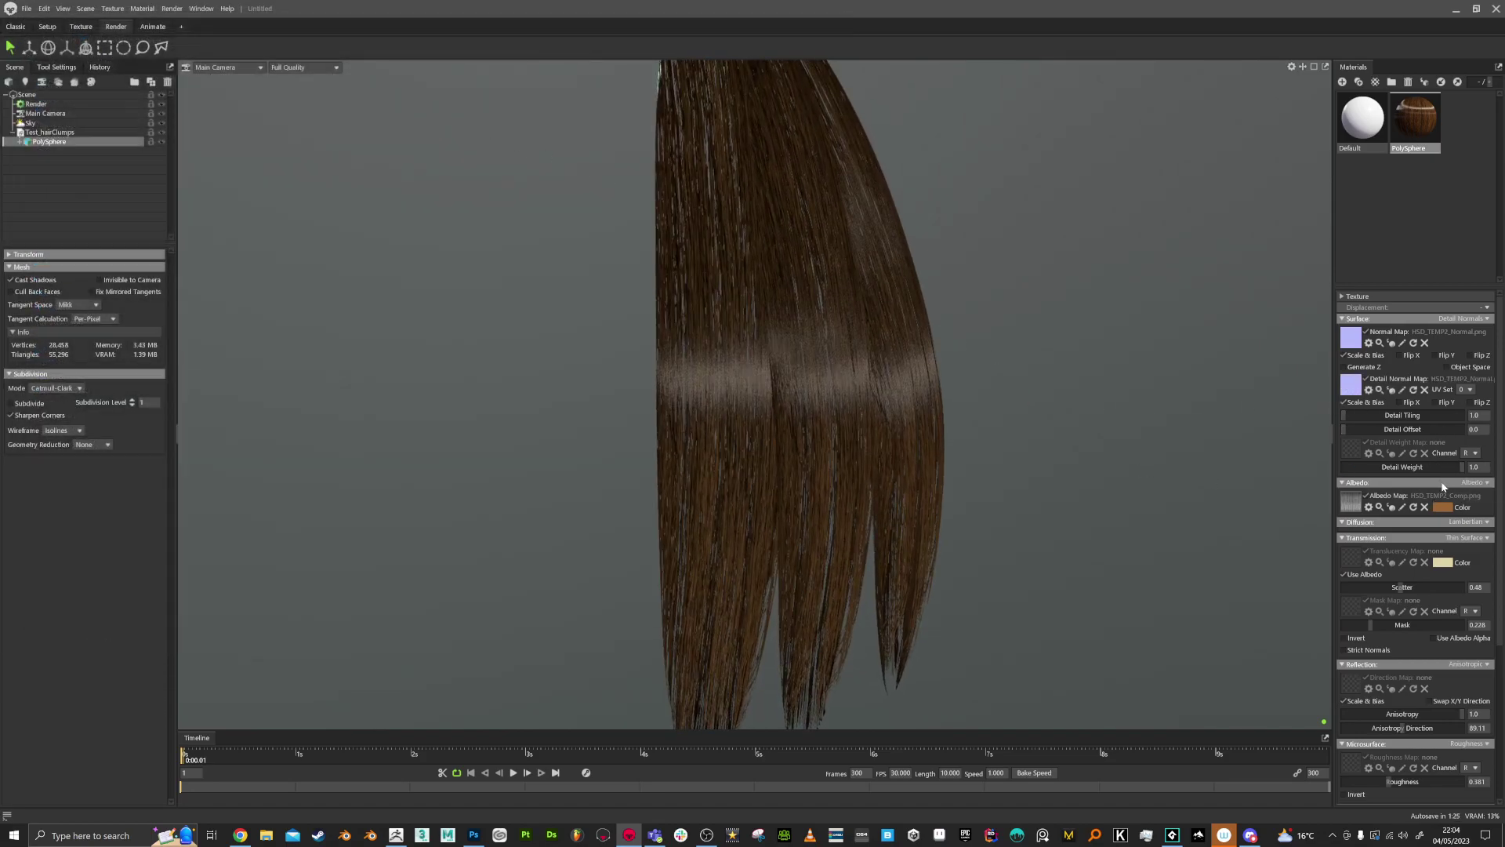
key("Return")
scroll(753, 330, "up", 5)
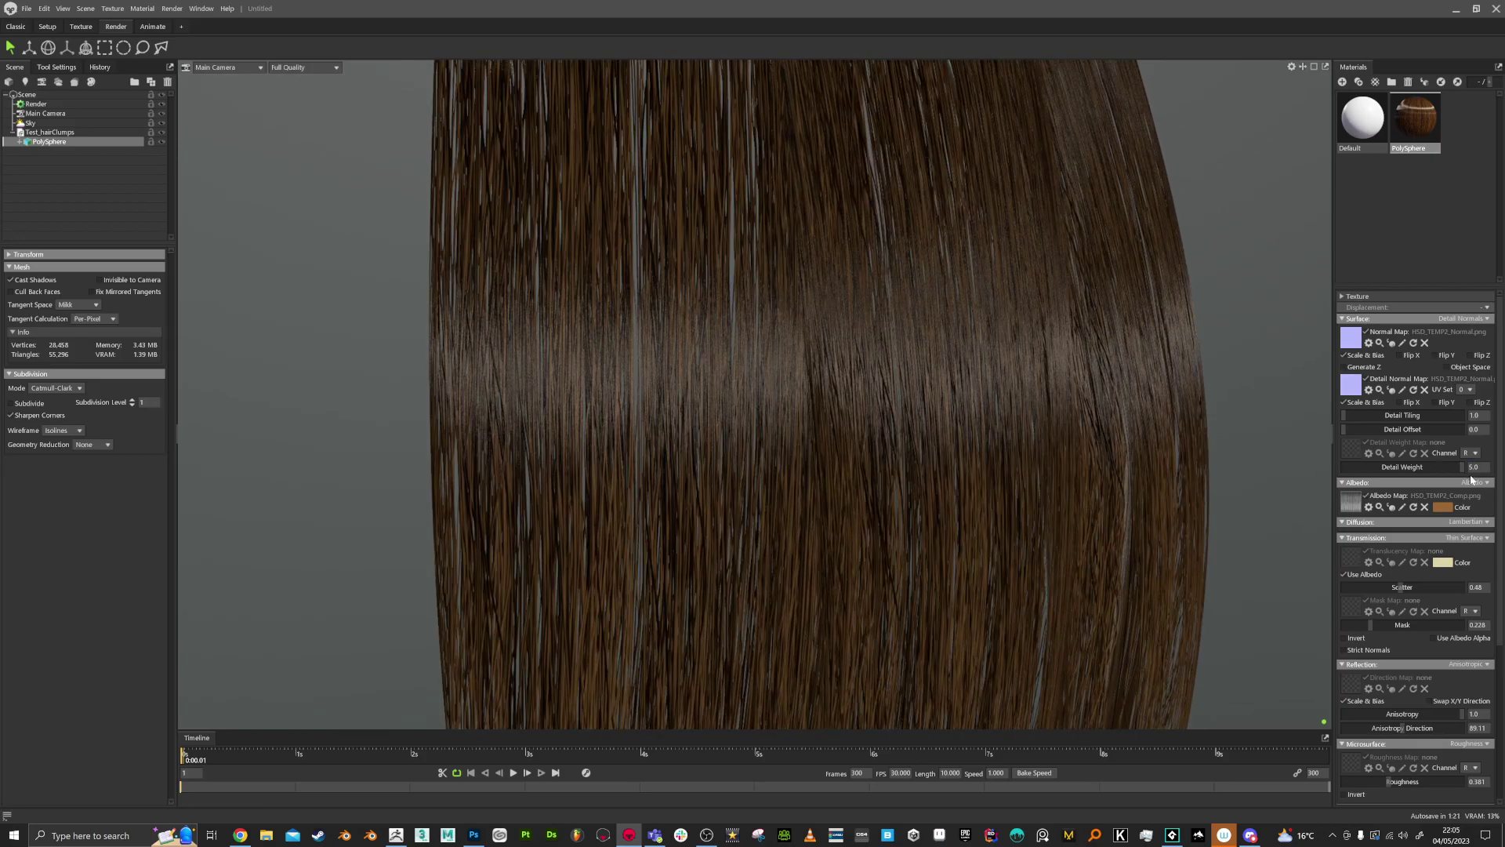
left_click_drag(1459, 467, 1502, 474)
type("50")
key("Return")
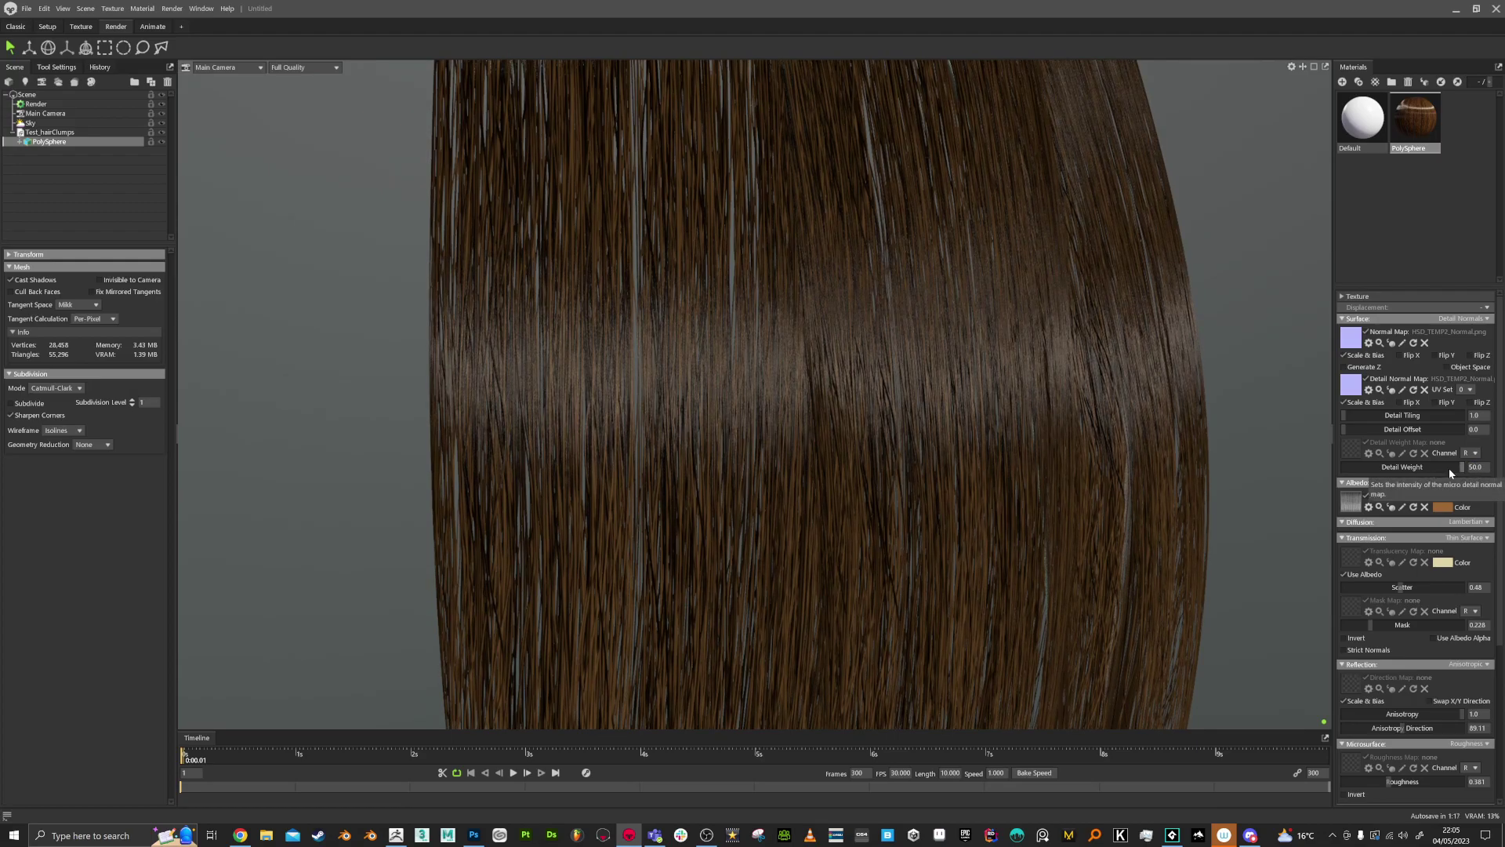
Toggle the detail normal map for comparison and restore the detail weight to 1.0
left_click(1443, 468)
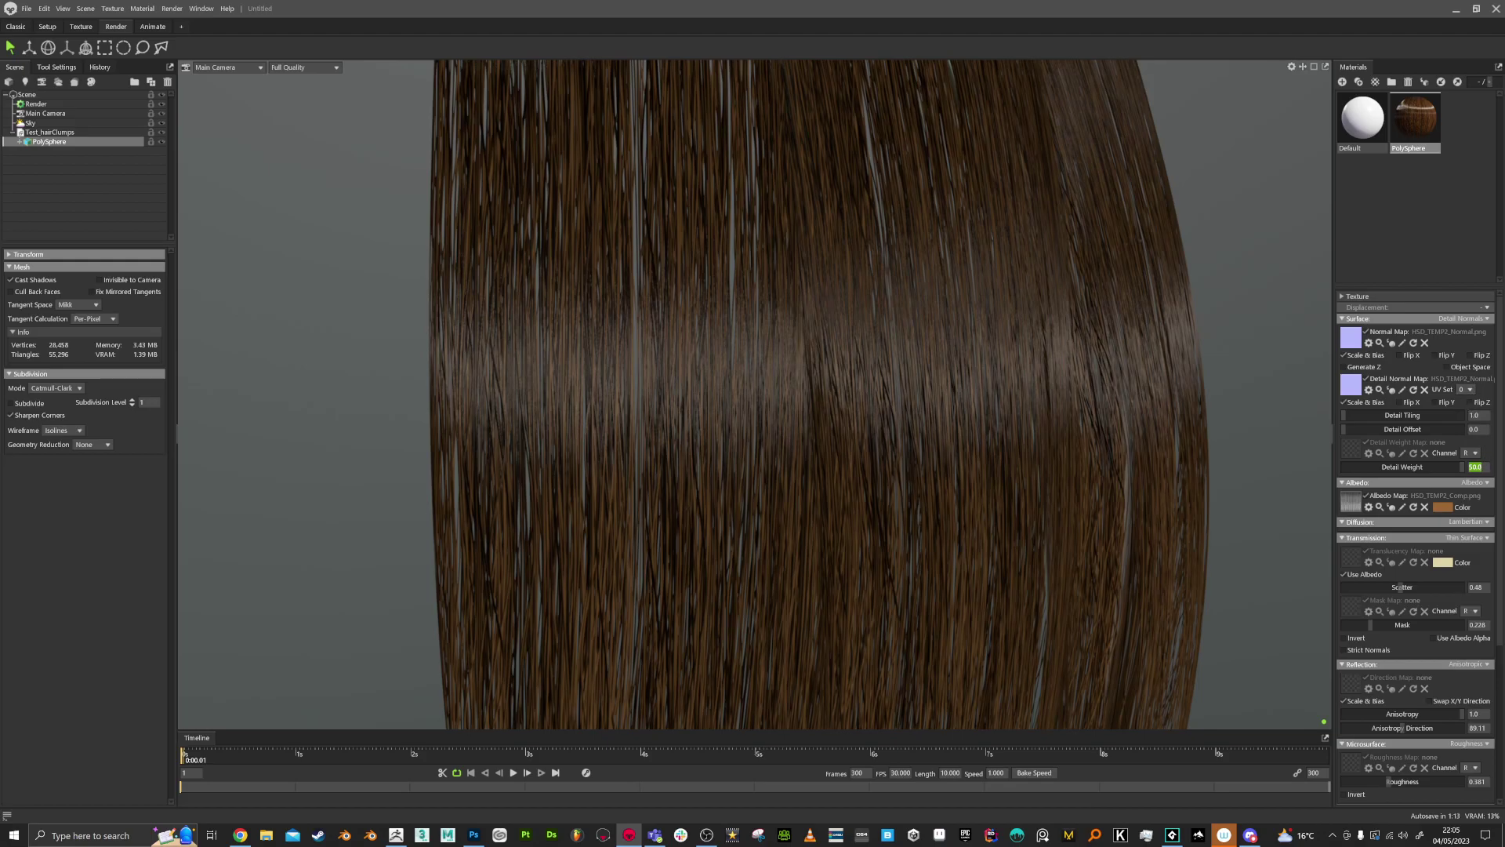
left_click(1366, 381)
left_click(1366, 381)
left_click_drag(1459, 466, 1495, 472)
Set the transmission scatter to 0.47 and check the hair from a wider view
scroll(1168, 527, "down", 3)
left_click_drag(1403, 588, 1399, 587)
left_click_drag(1070, 429, 1023, 383, "alt")
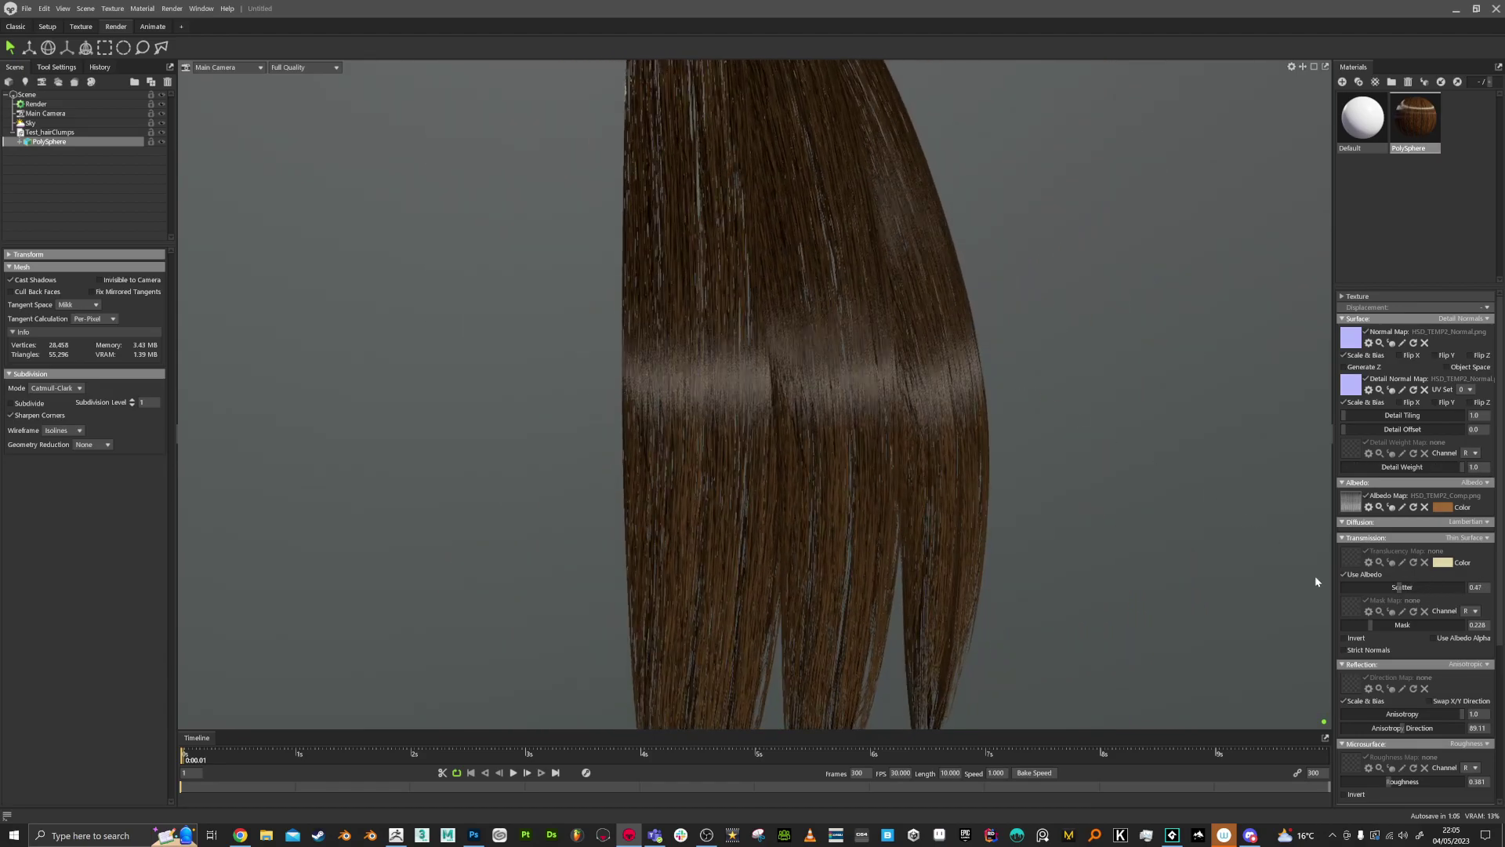
left_click(1475, 664)
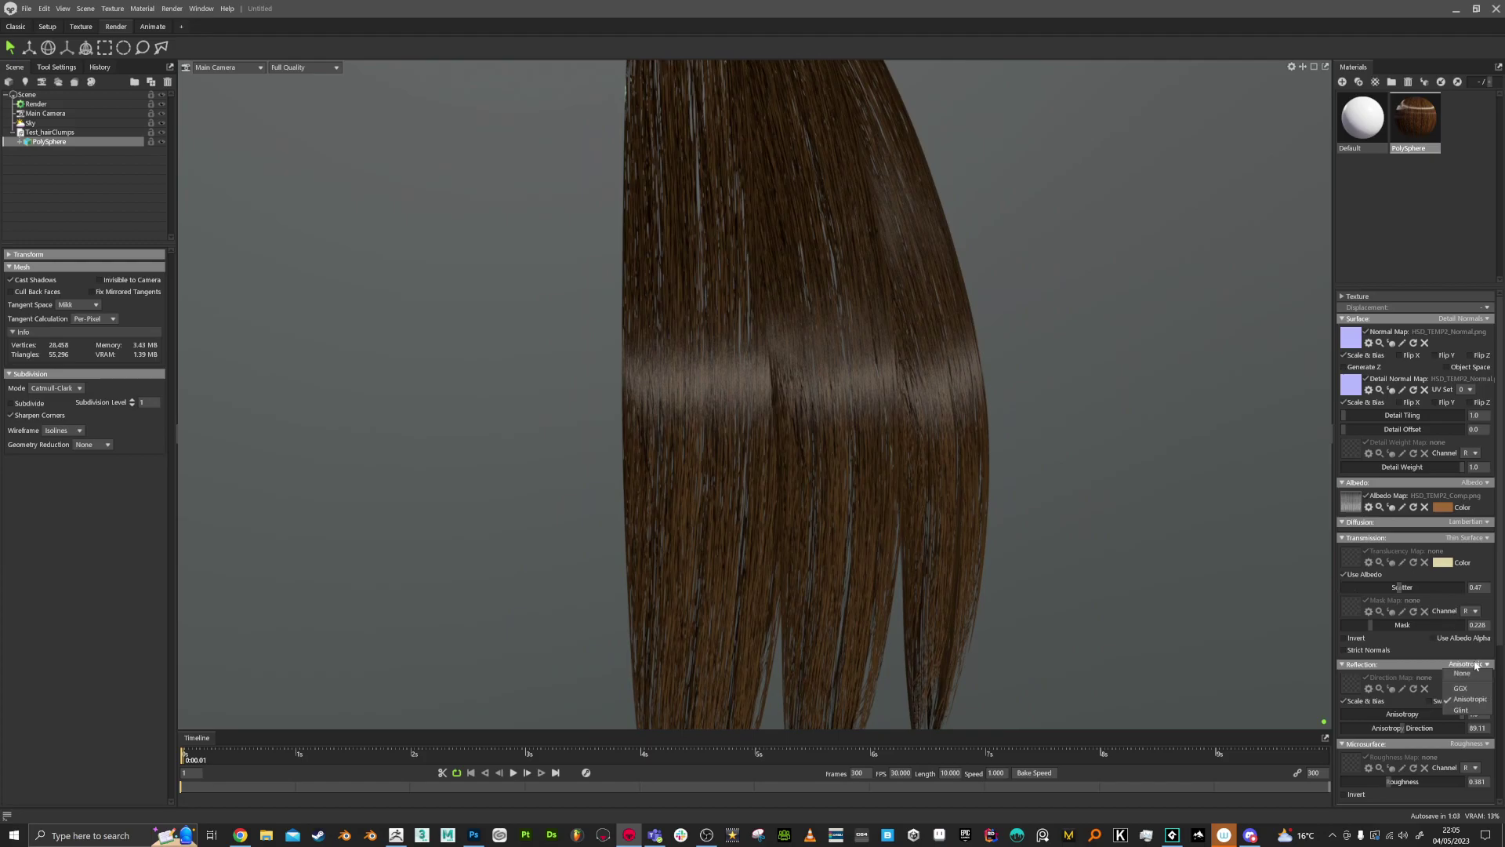
left_click(1471, 538)
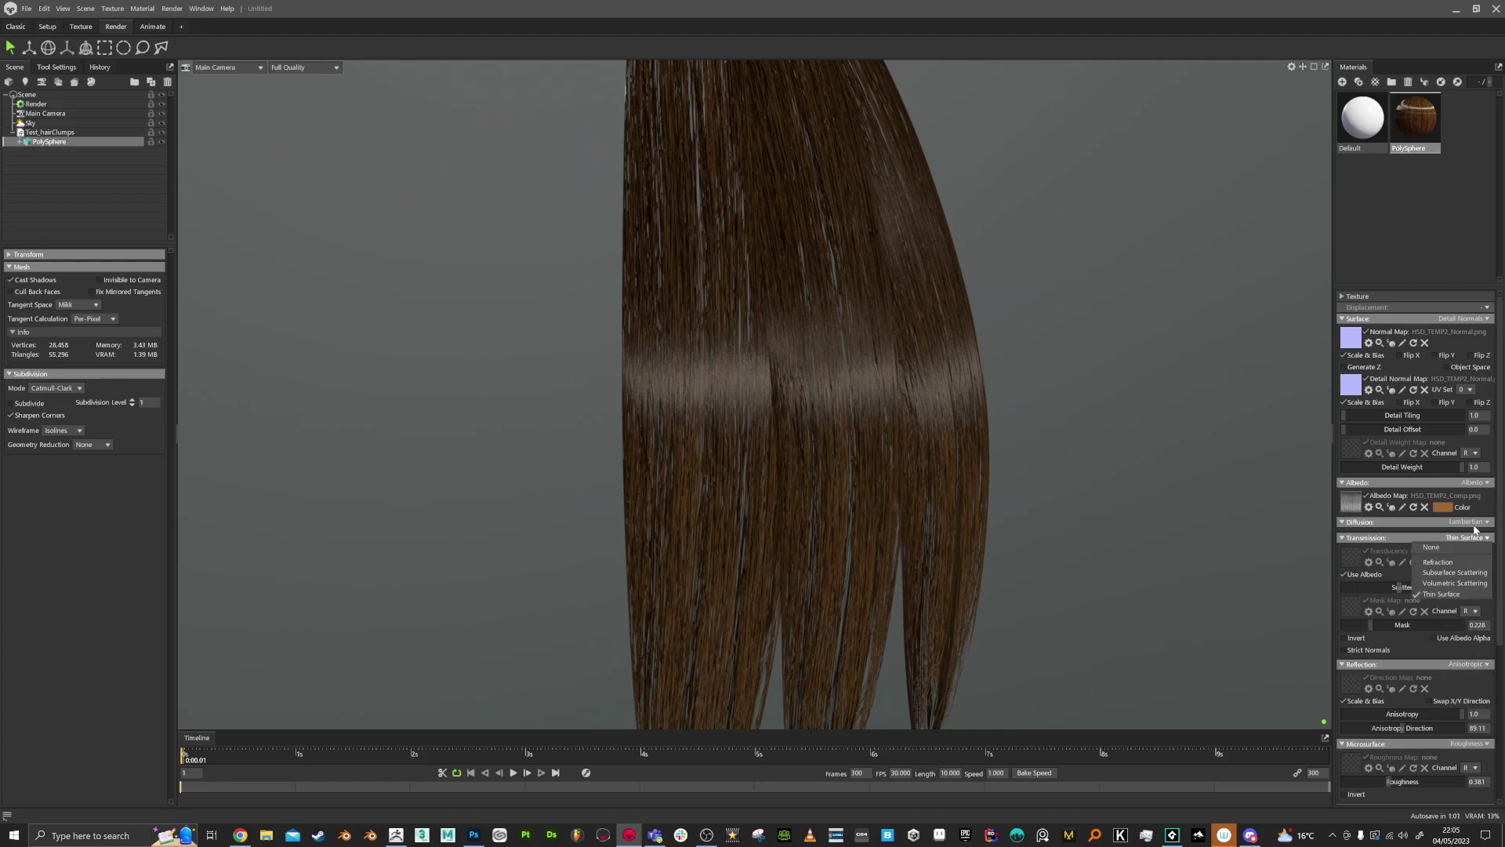
left_click(1474, 522)
left_click(1475, 525)
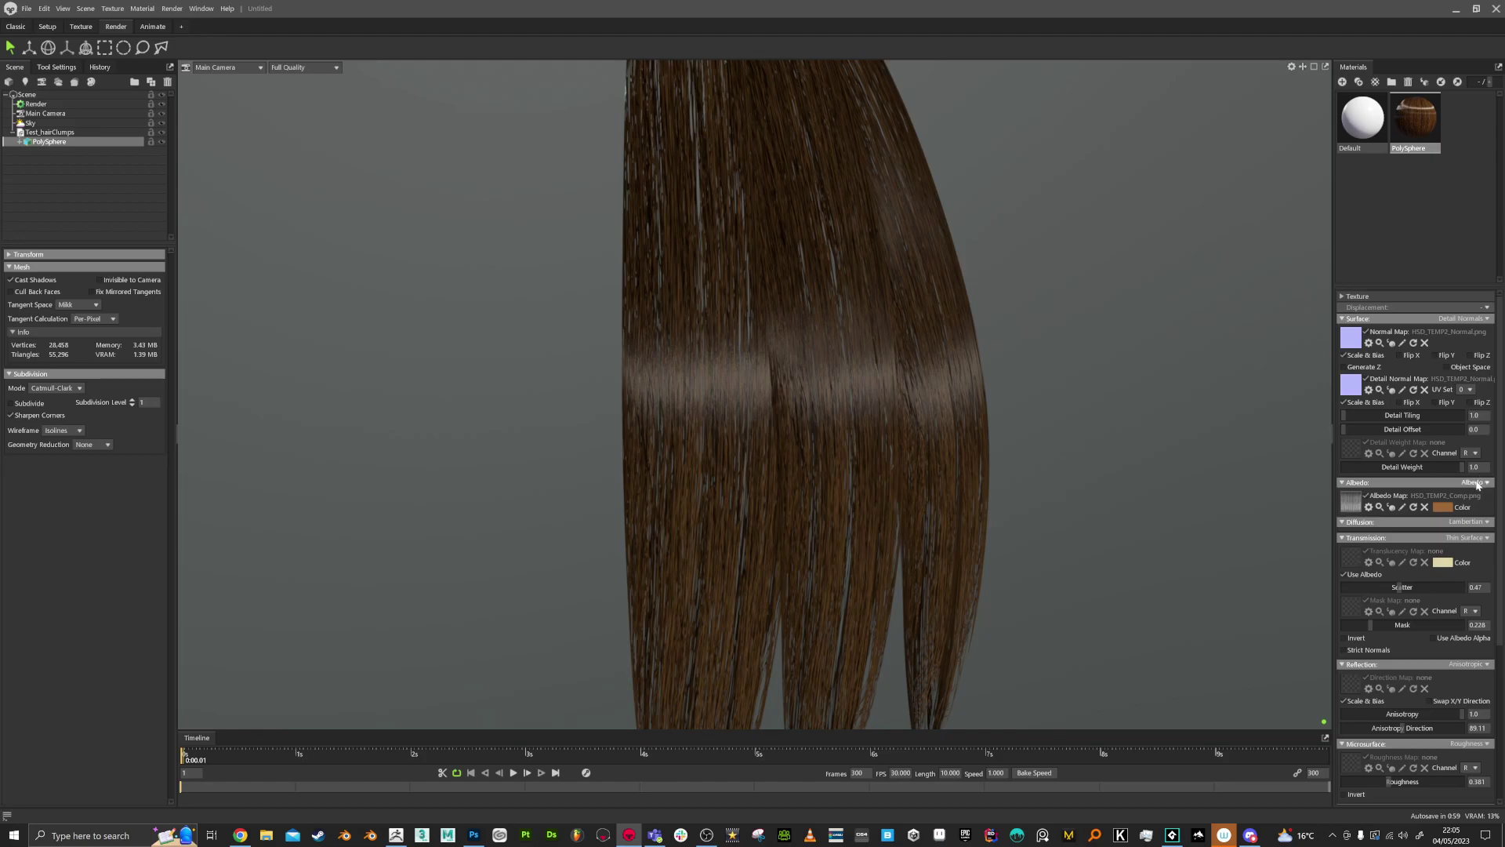
Switch the hair material's transparency mode to Dither and inspect the strands down to the tips
scroll(1464, 543, "down", 6)
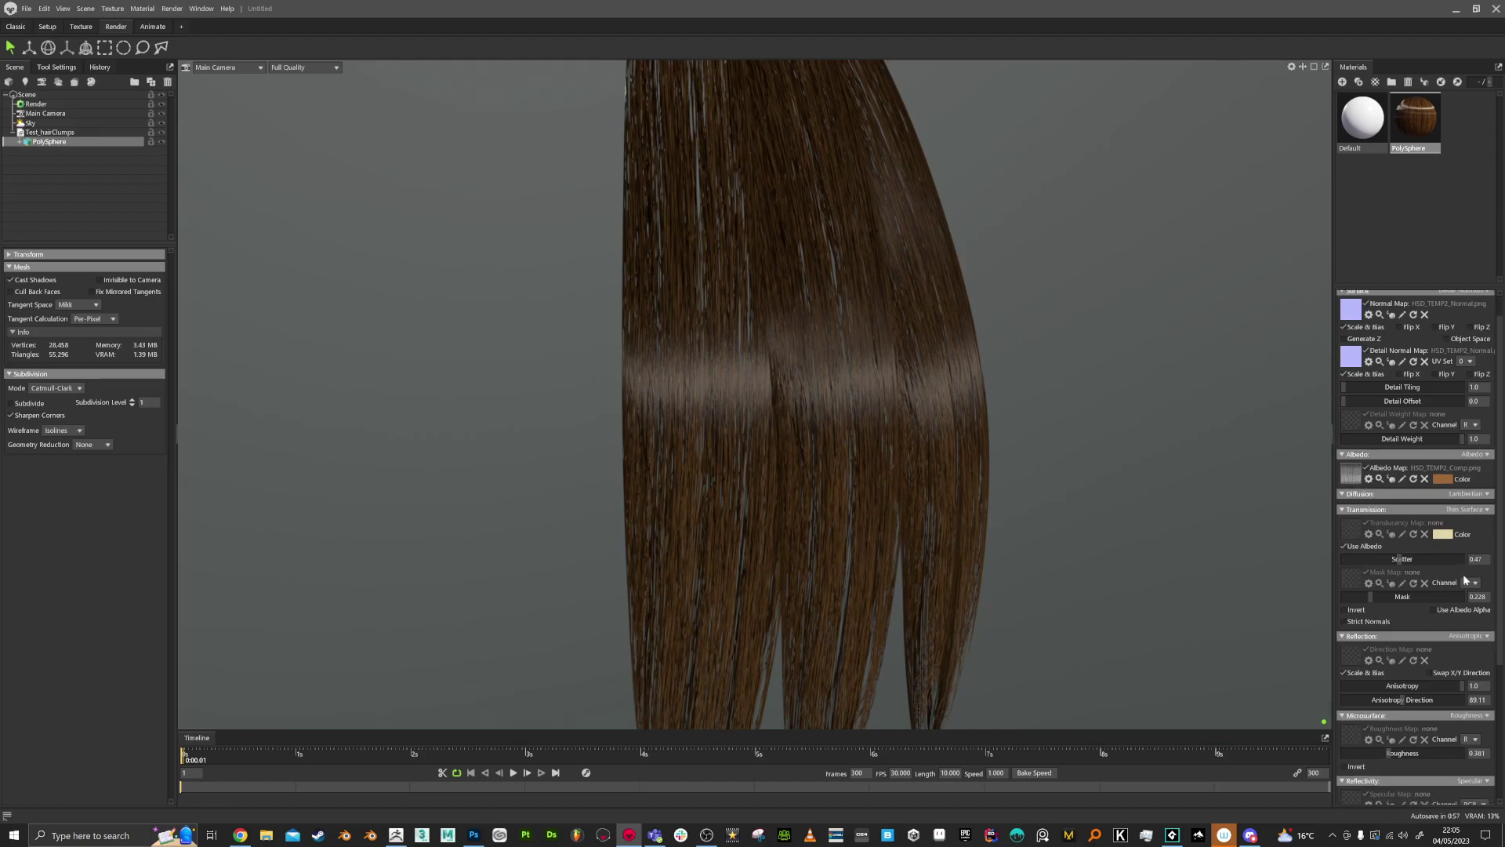
scroll(1466, 584, "down", 2)
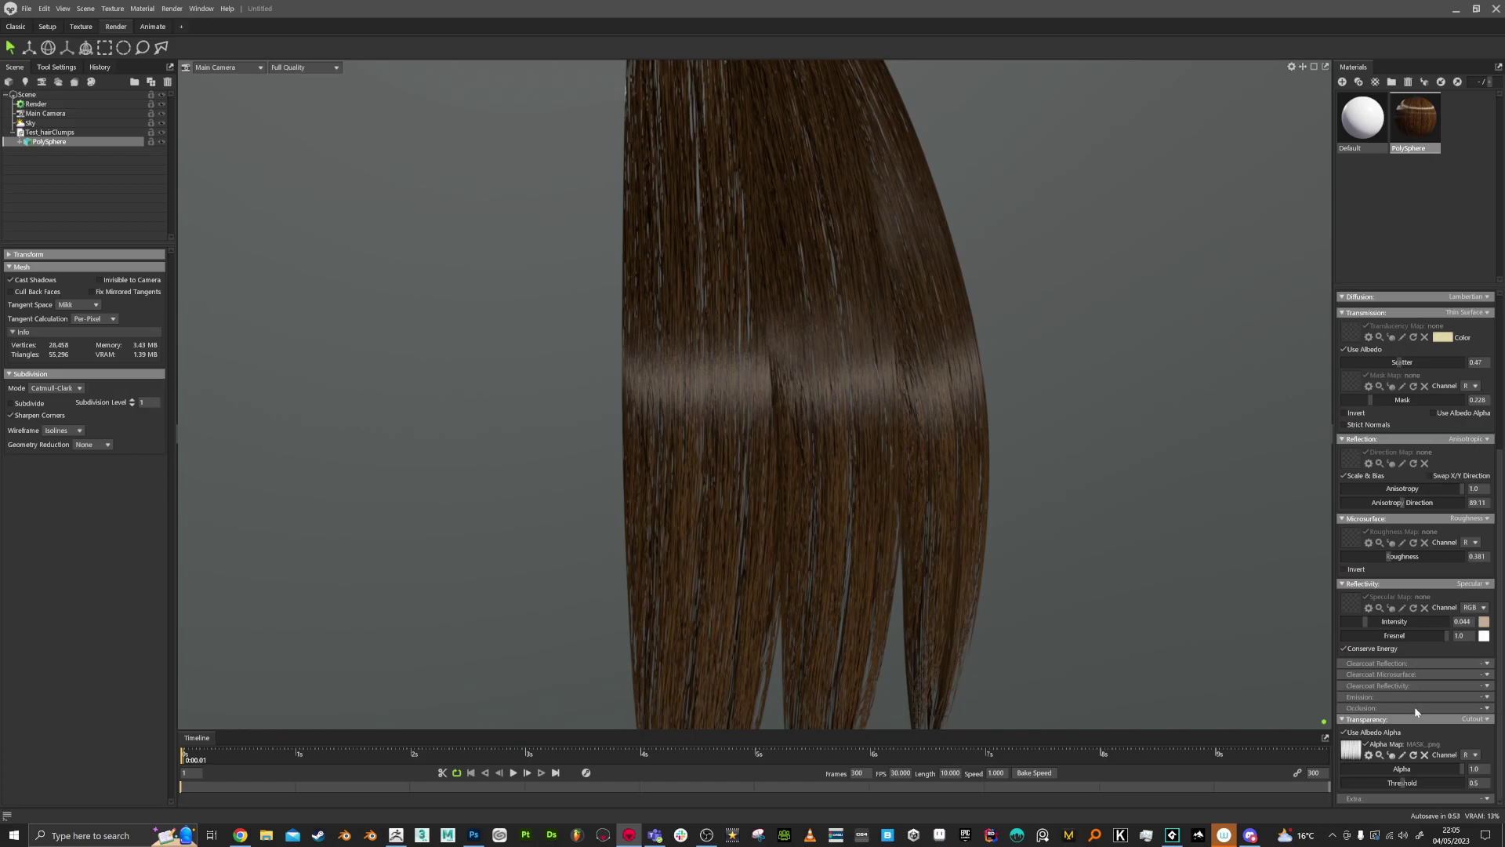
left_click(1477, 720)
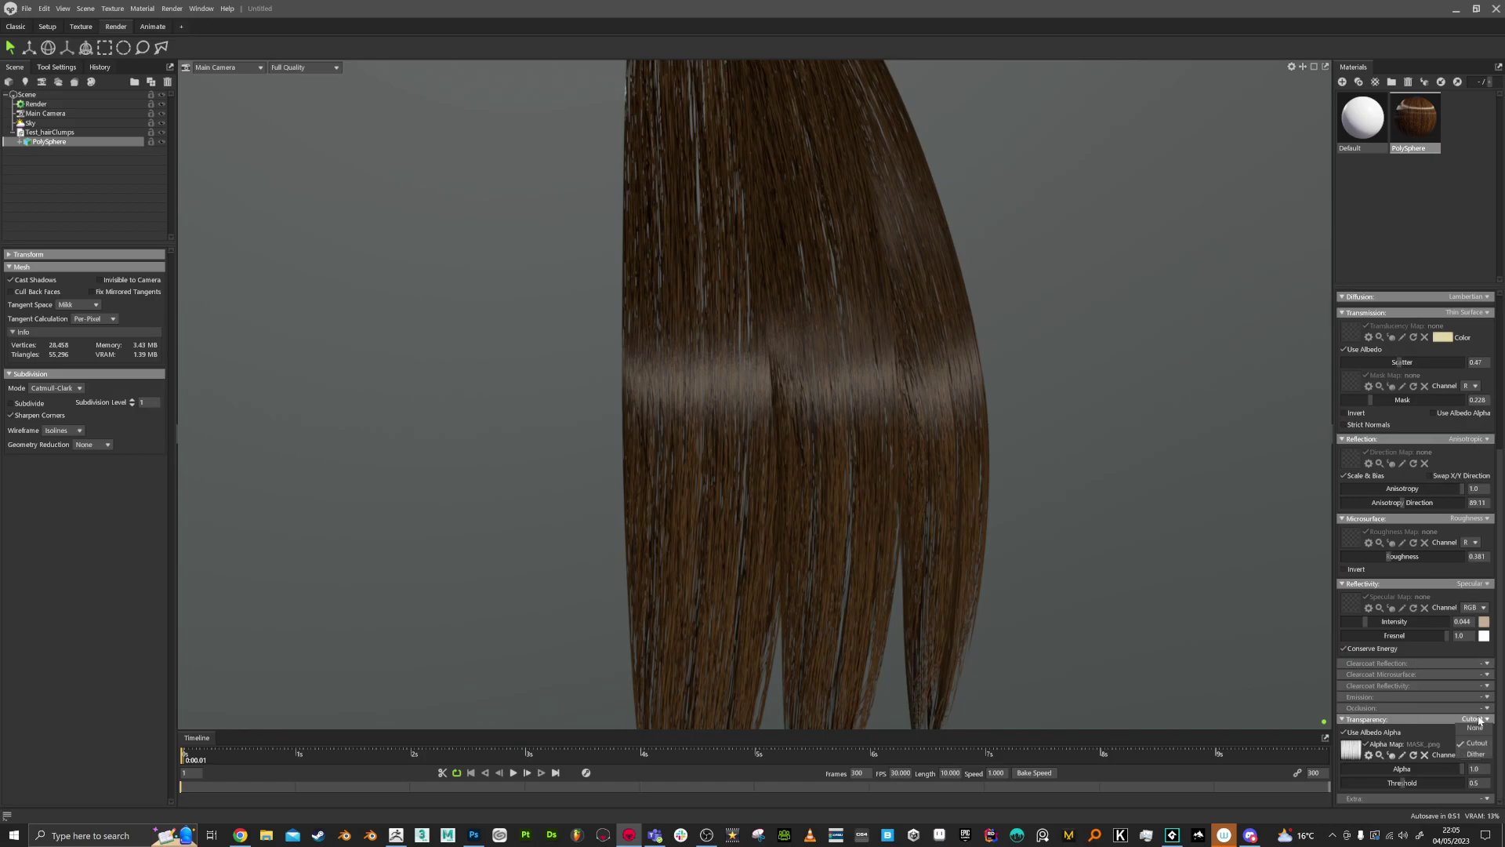
left_click(1472, 755)
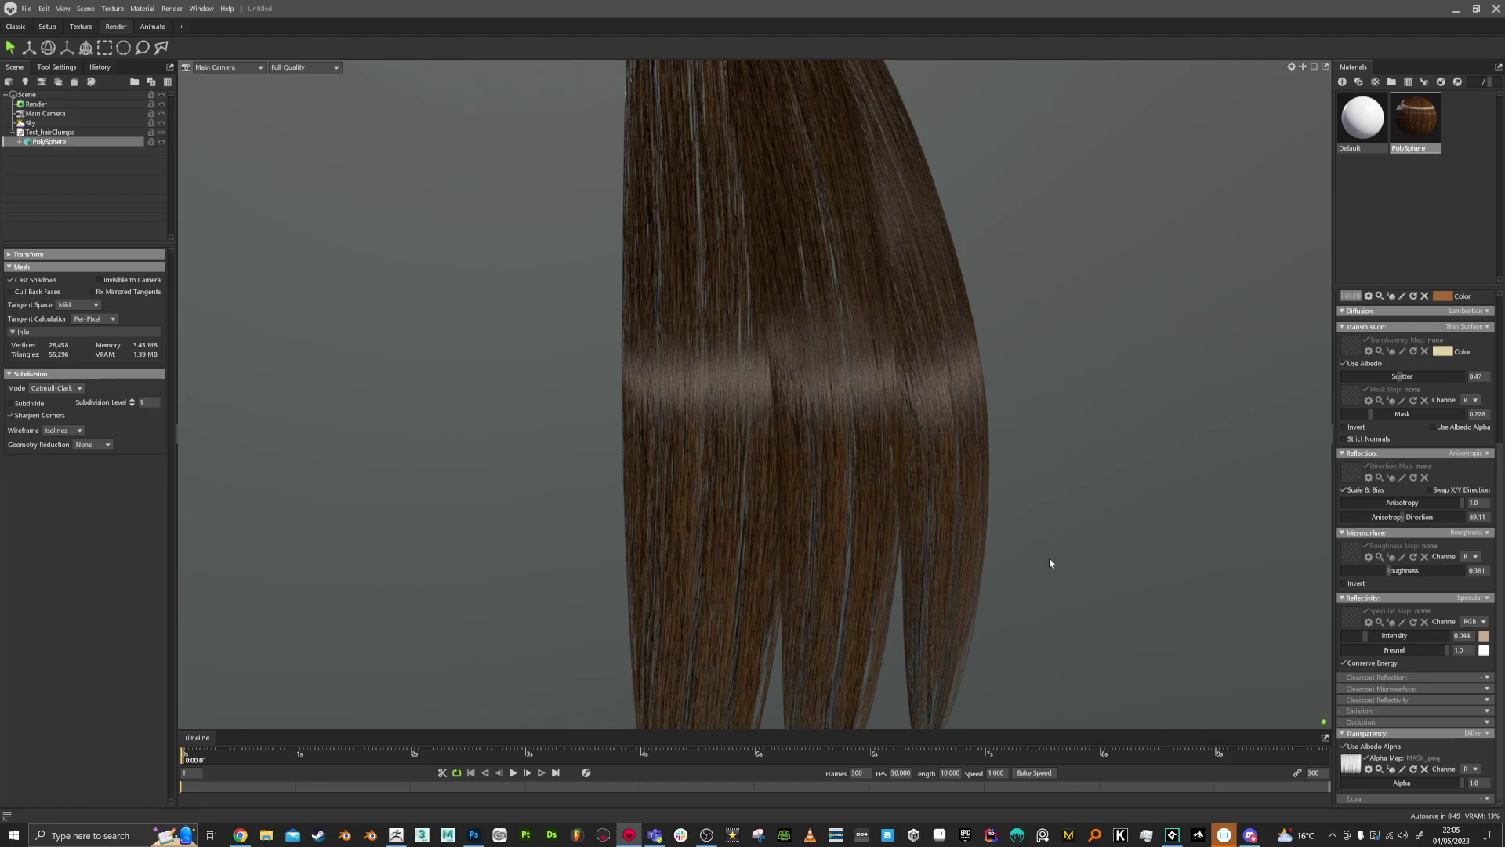
middle_click_drag(1048, 566, 1079, 464)
left_click_drag(1079, 465, 1062, 415)
mouse_move(984, 460)
left_mouse_down()
mouse_move(999, 452)
mouse_move(1008, 474)
left_mouse_up()
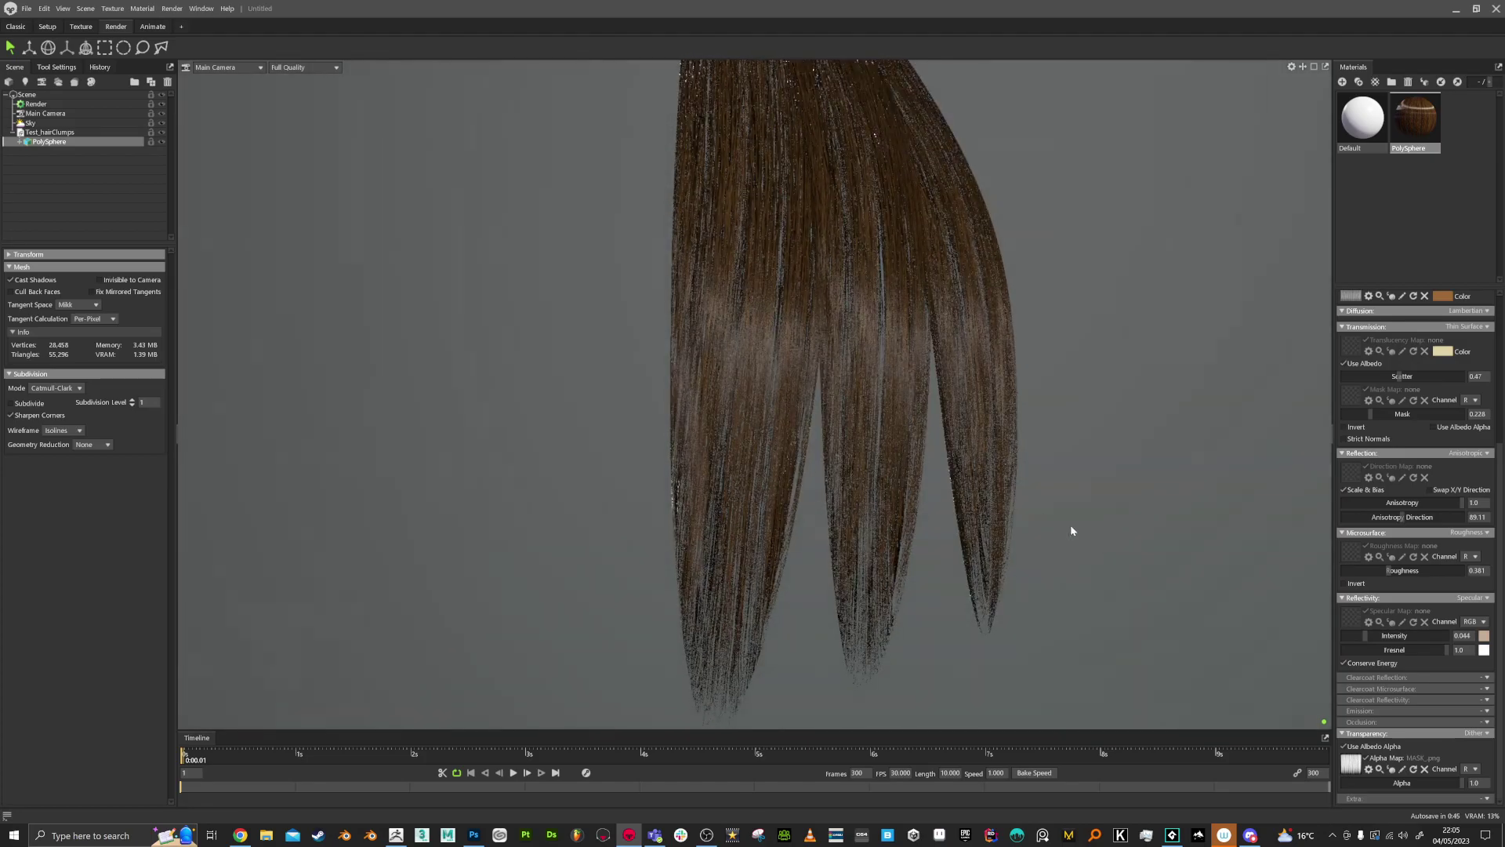
Try a lower alpha value and compare Cutout with Dither transparency on the hair, ending on Dither
mouse_move(1463, 783)
left_mouse_down()
mouse_move(1426, 784)
mouse_move(1469, 783)
left_mouse_up()
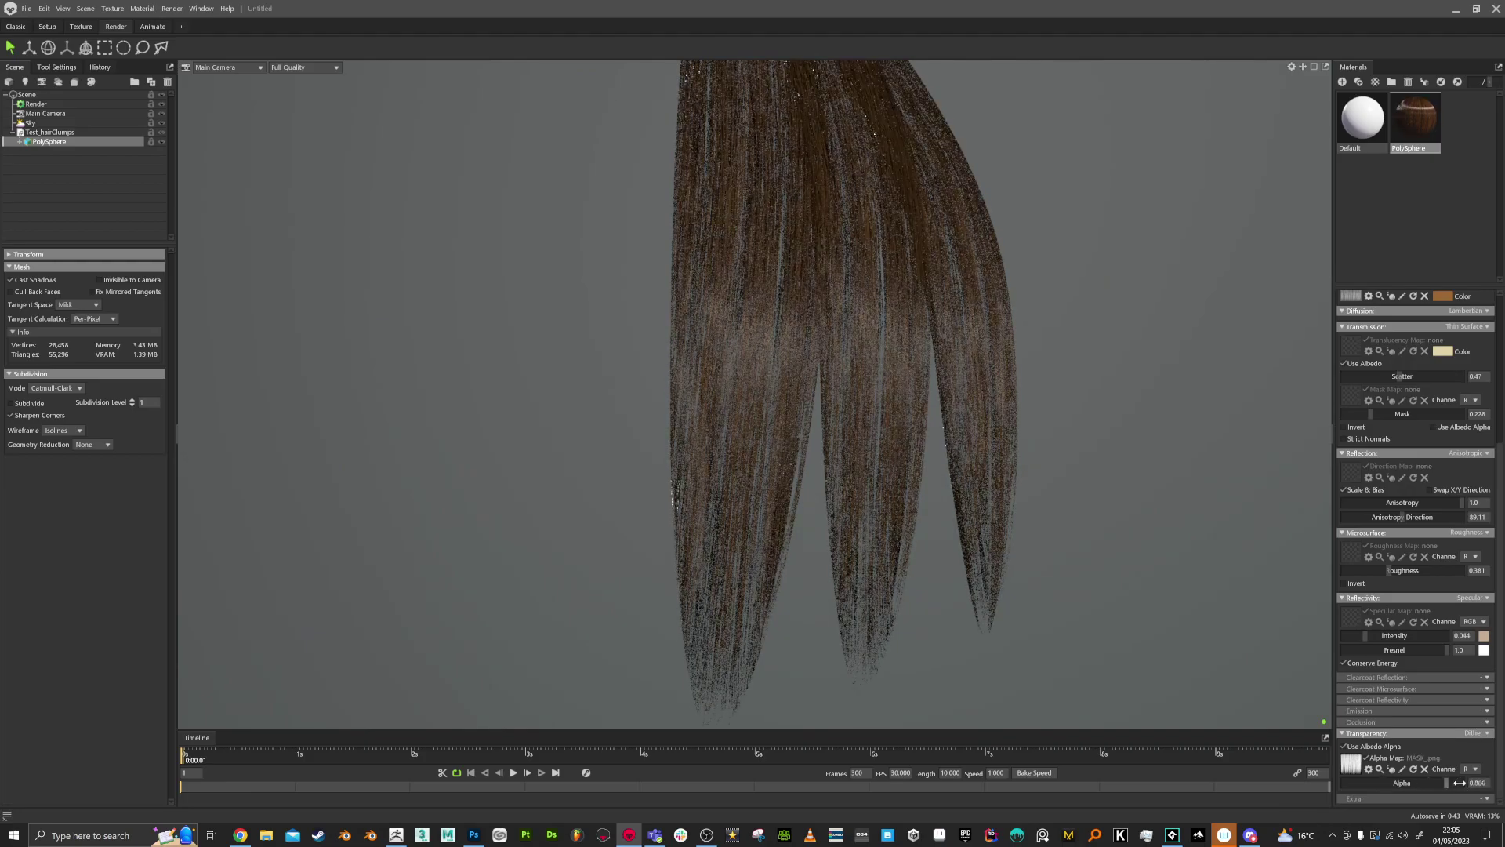
left_click(1483, 734)
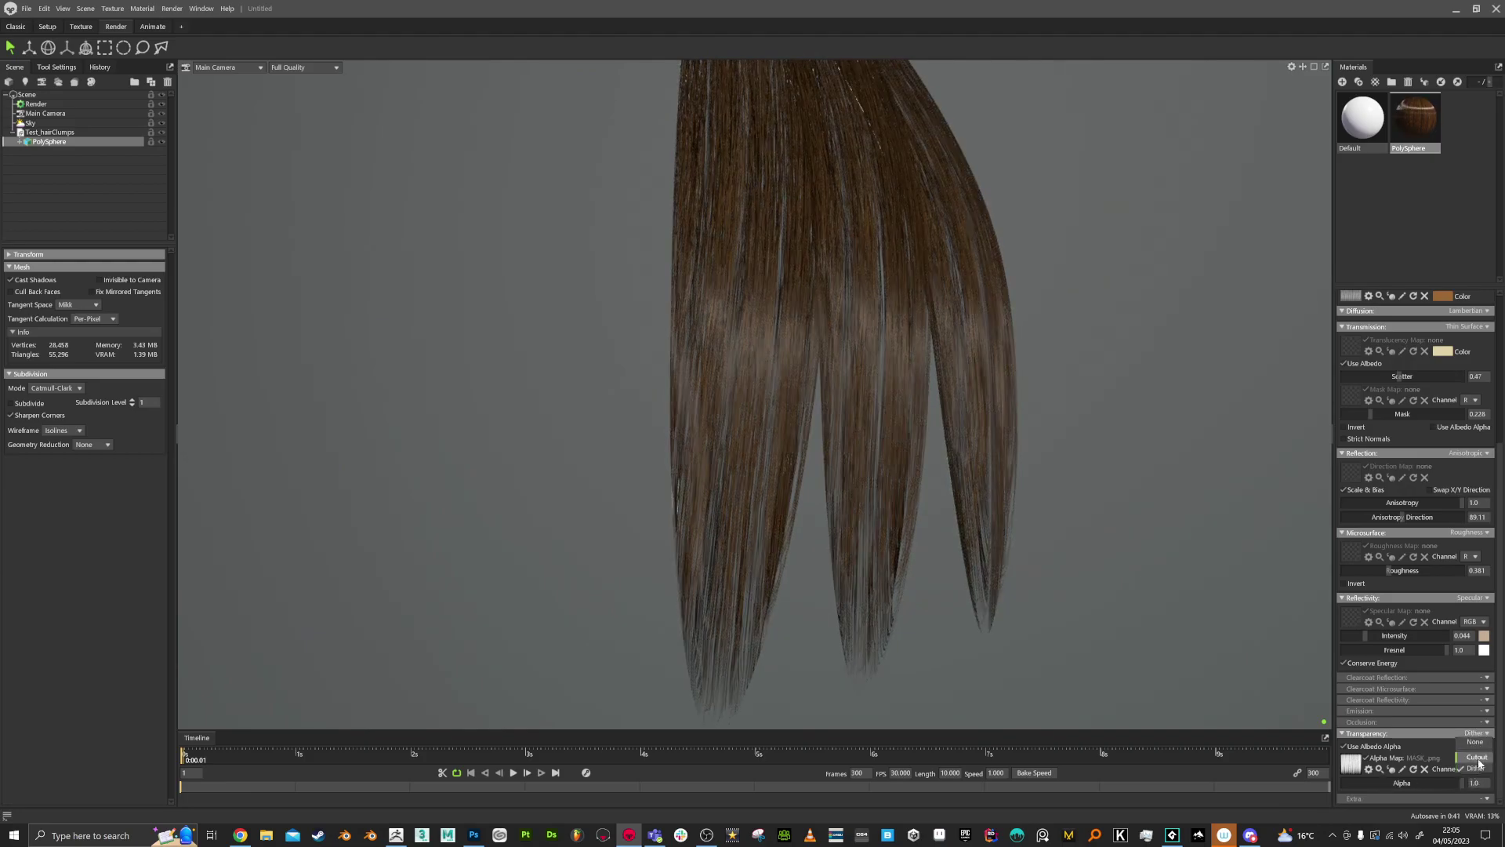
left_click(1481, 765)
left_click(1482, 734)
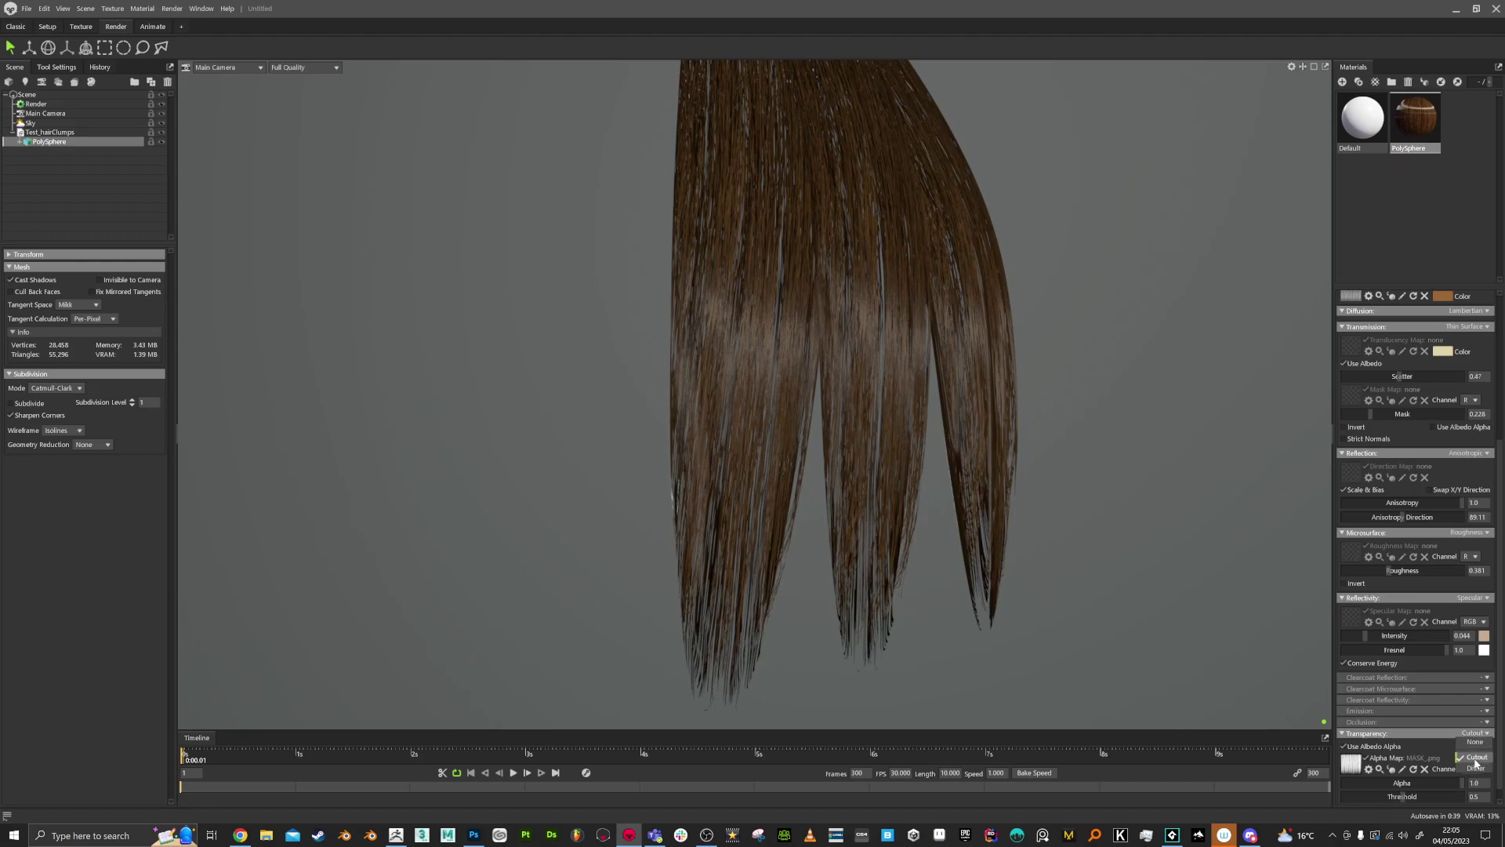
left_click(1480, 753)
left_click(1477, 735)
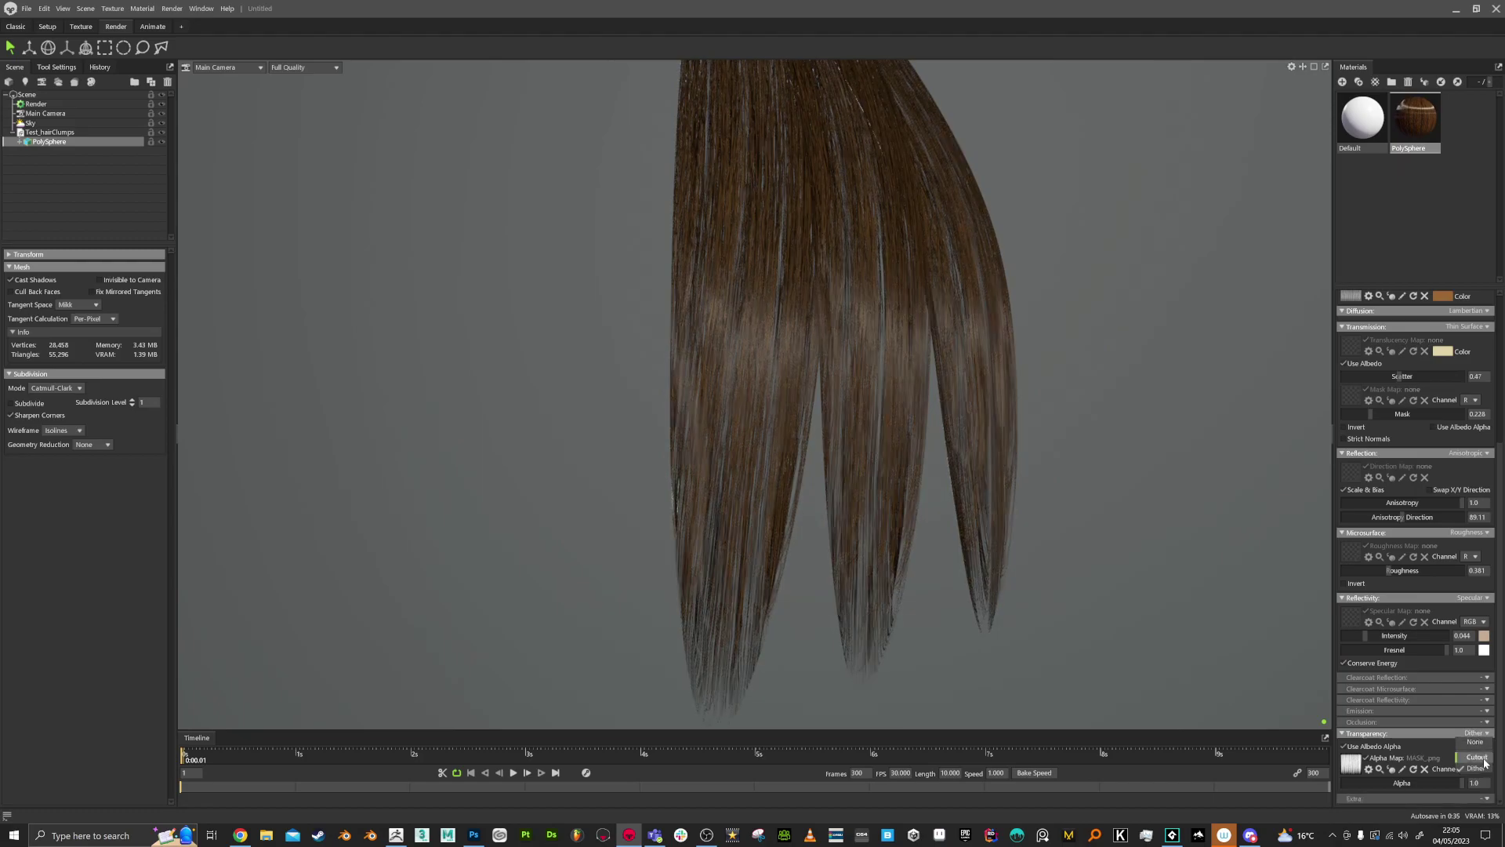
left_click(1478, 757)
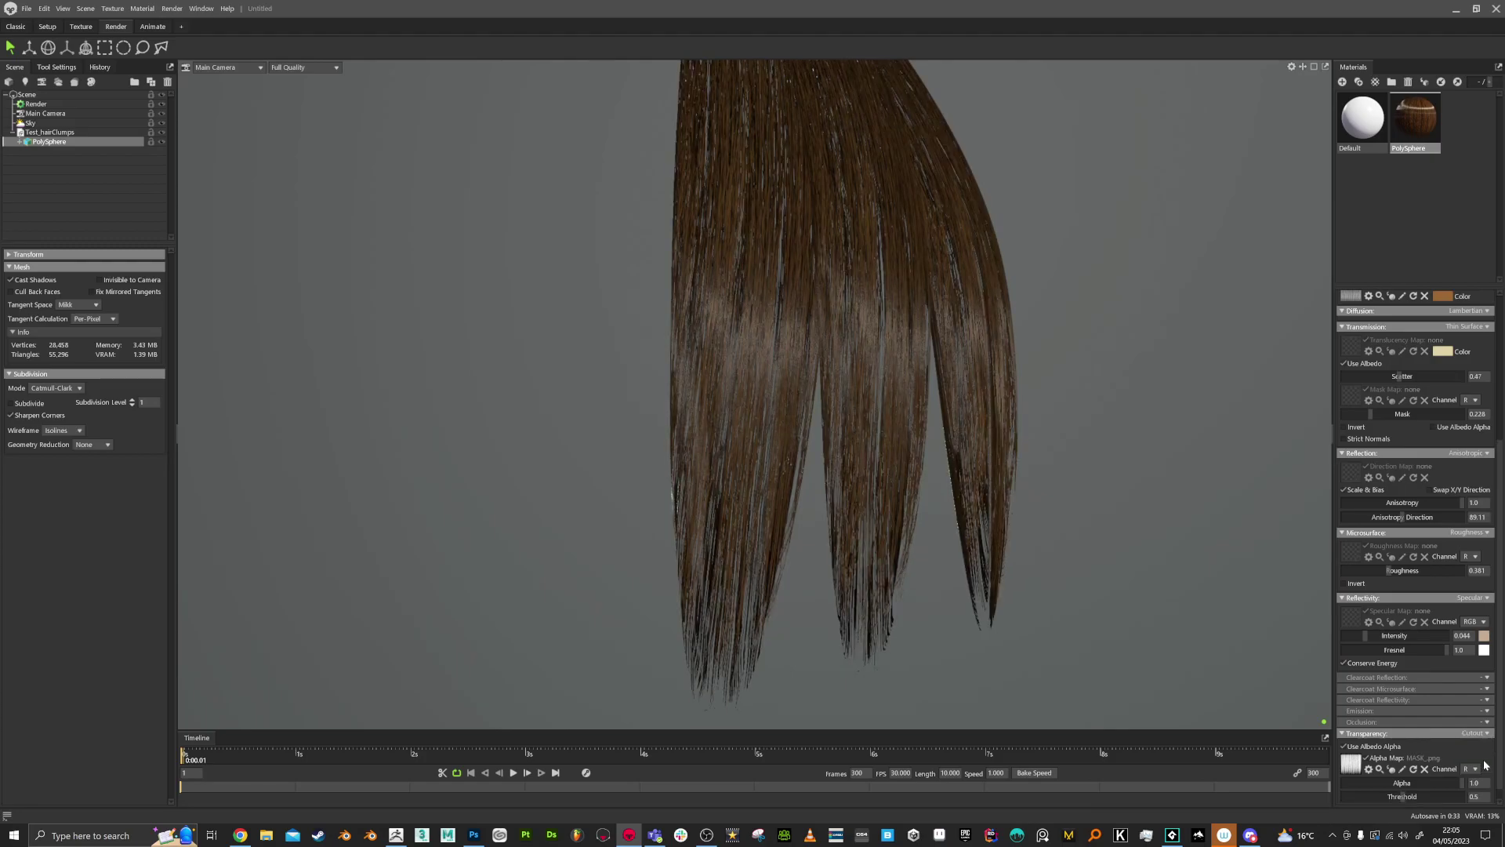
left_click(1477, 733)
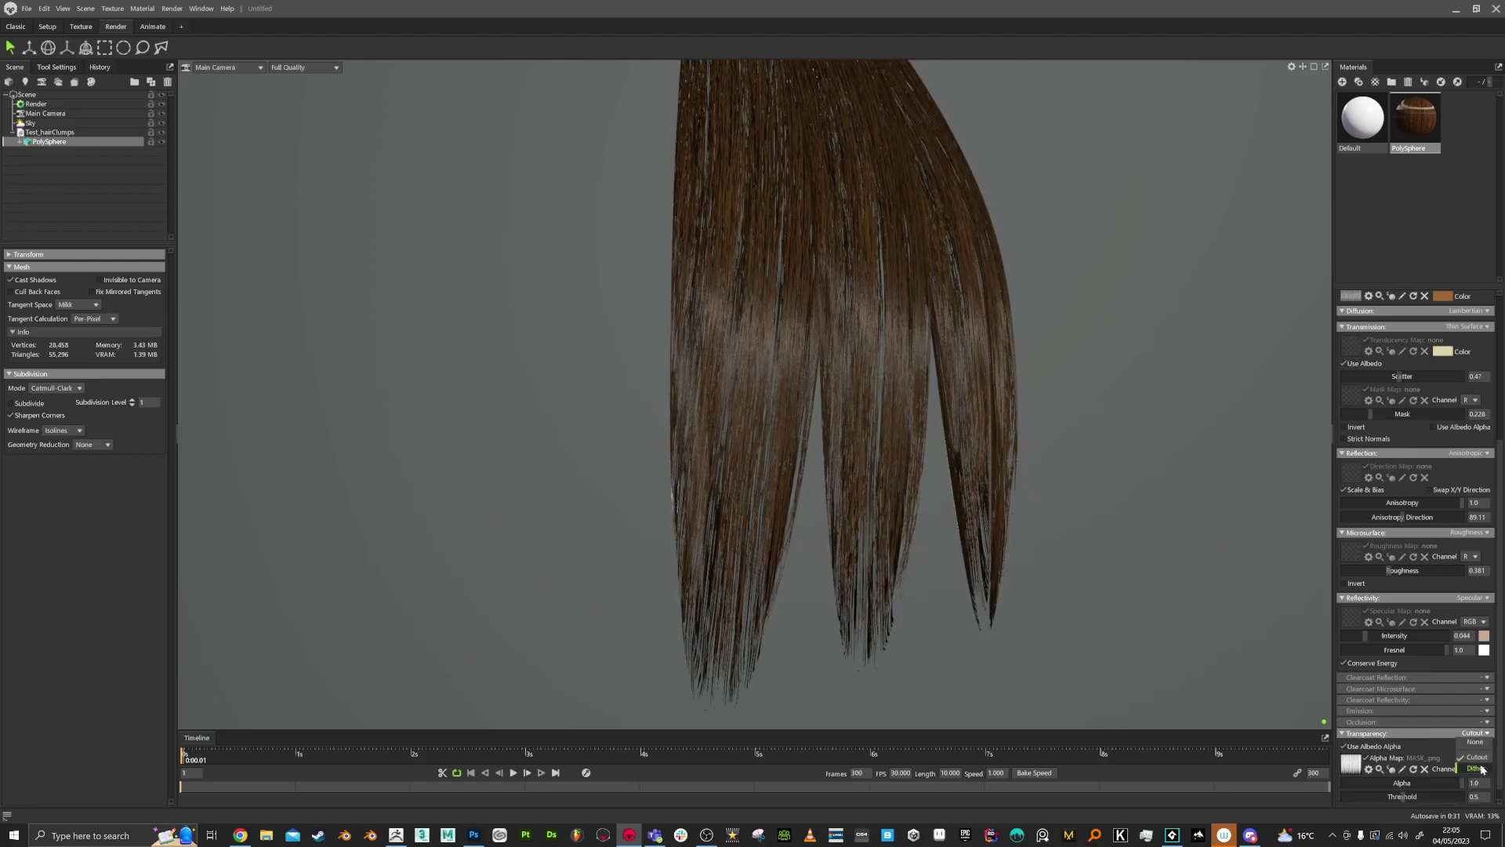
left_click(1475, 767)
left_click_drag(1154, 560, 1129, 603)
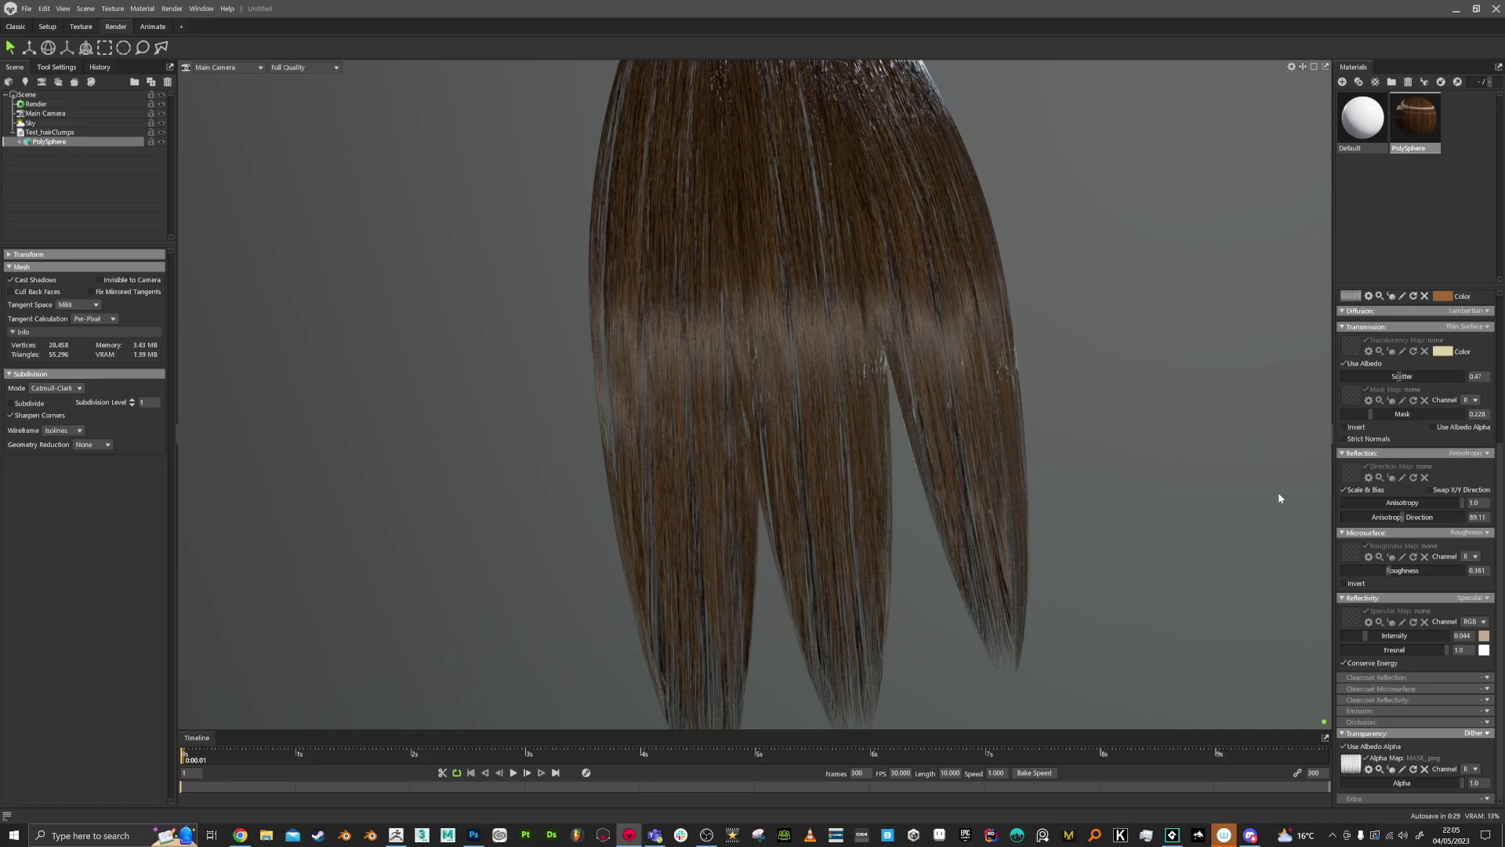
Raise the material's horizontal texture tiling to about 2.1, increase the vertical tiling, and check the whole hair clump
scroll(1377, 373, "up", 3)
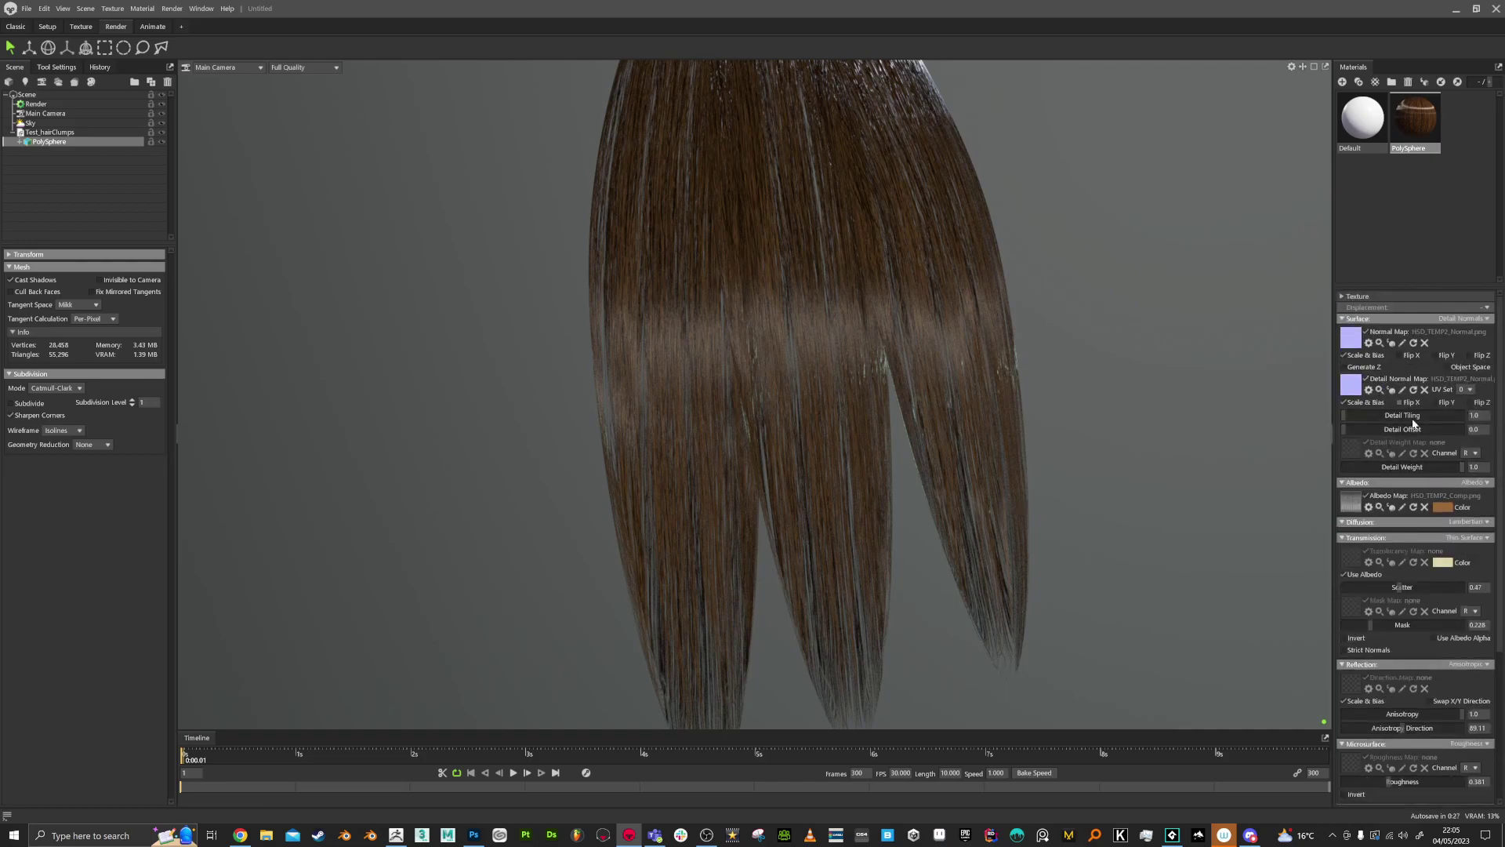
left_click(1343, 297)
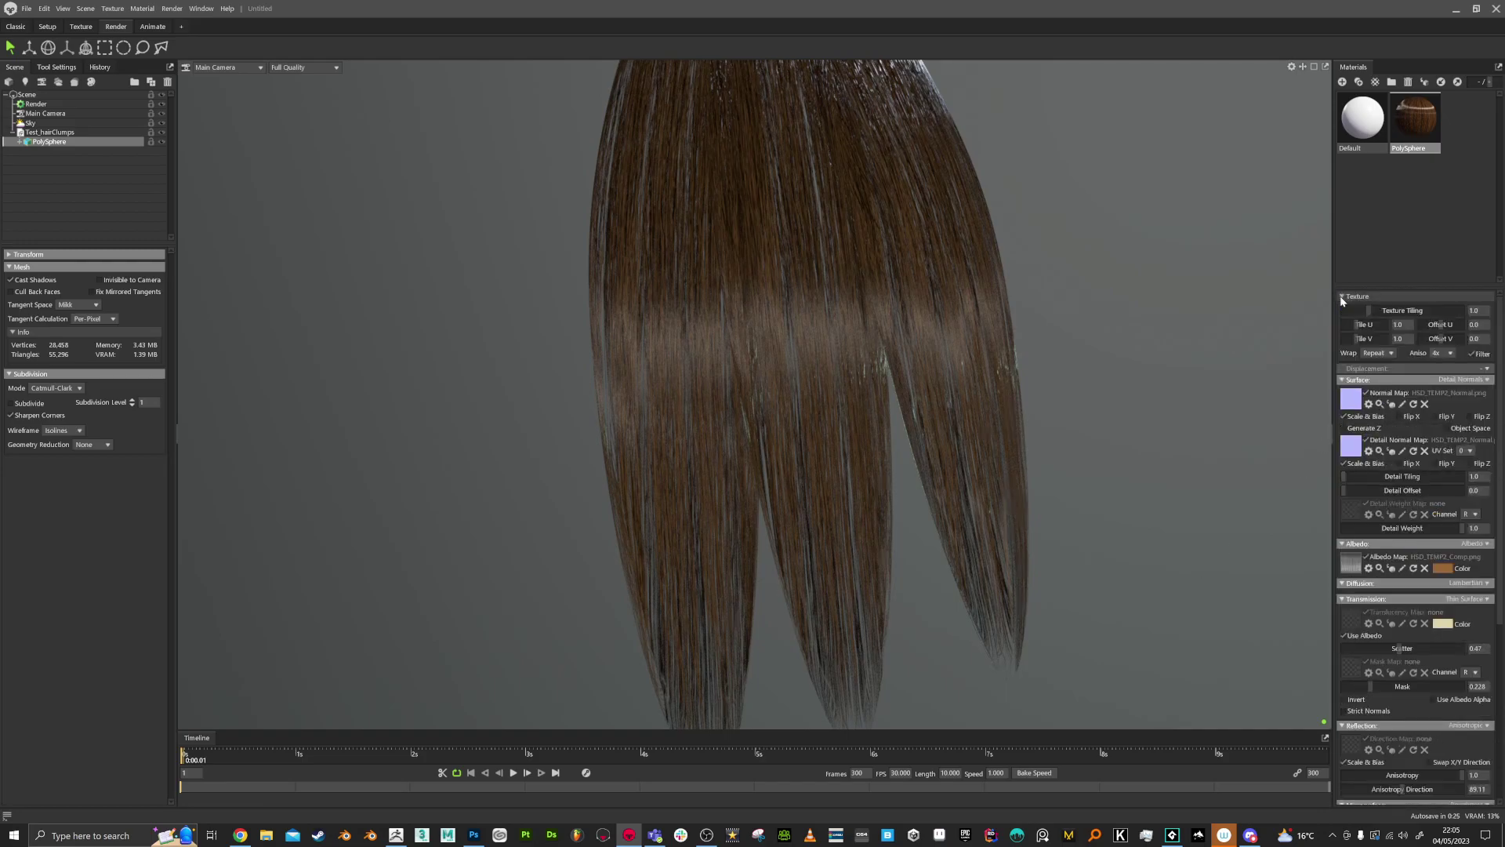
mouse_move(1362, 328)
left_mouse_down()
mouse_move(1378, 324)
mouse_move(1362, 341)
left_mouse_up()
scroll(1000, 388, "down", 2)
middle_click_drag(1000, 381, 1073, 420)
scroll(1075, 420, "down", 2)
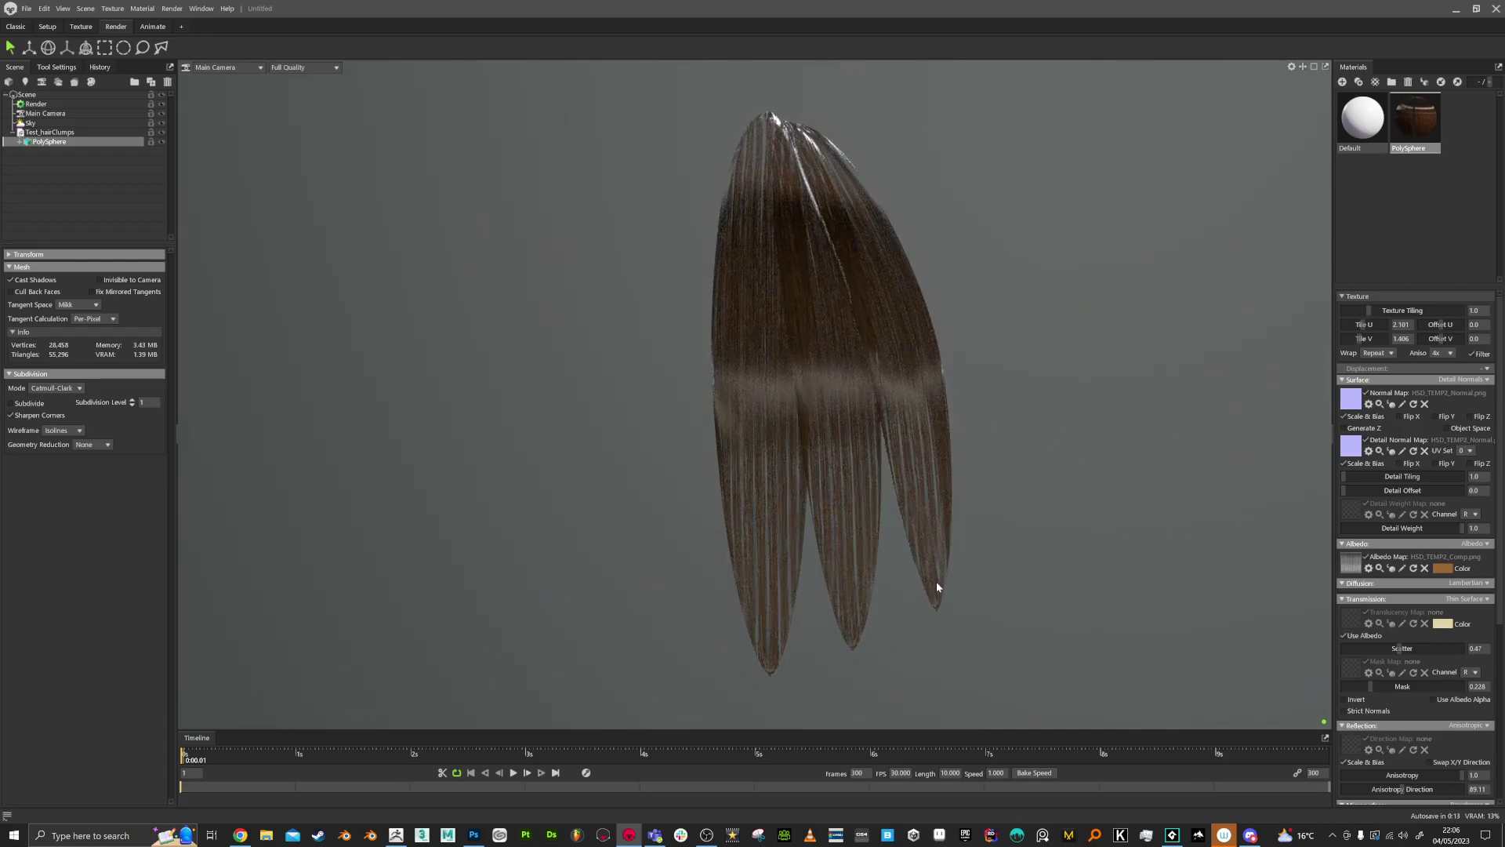
Try a vertical texture tiling of 1.1 with a vertical offset of about -0.056
left_click_drag(1445, 342, 1443, 338)
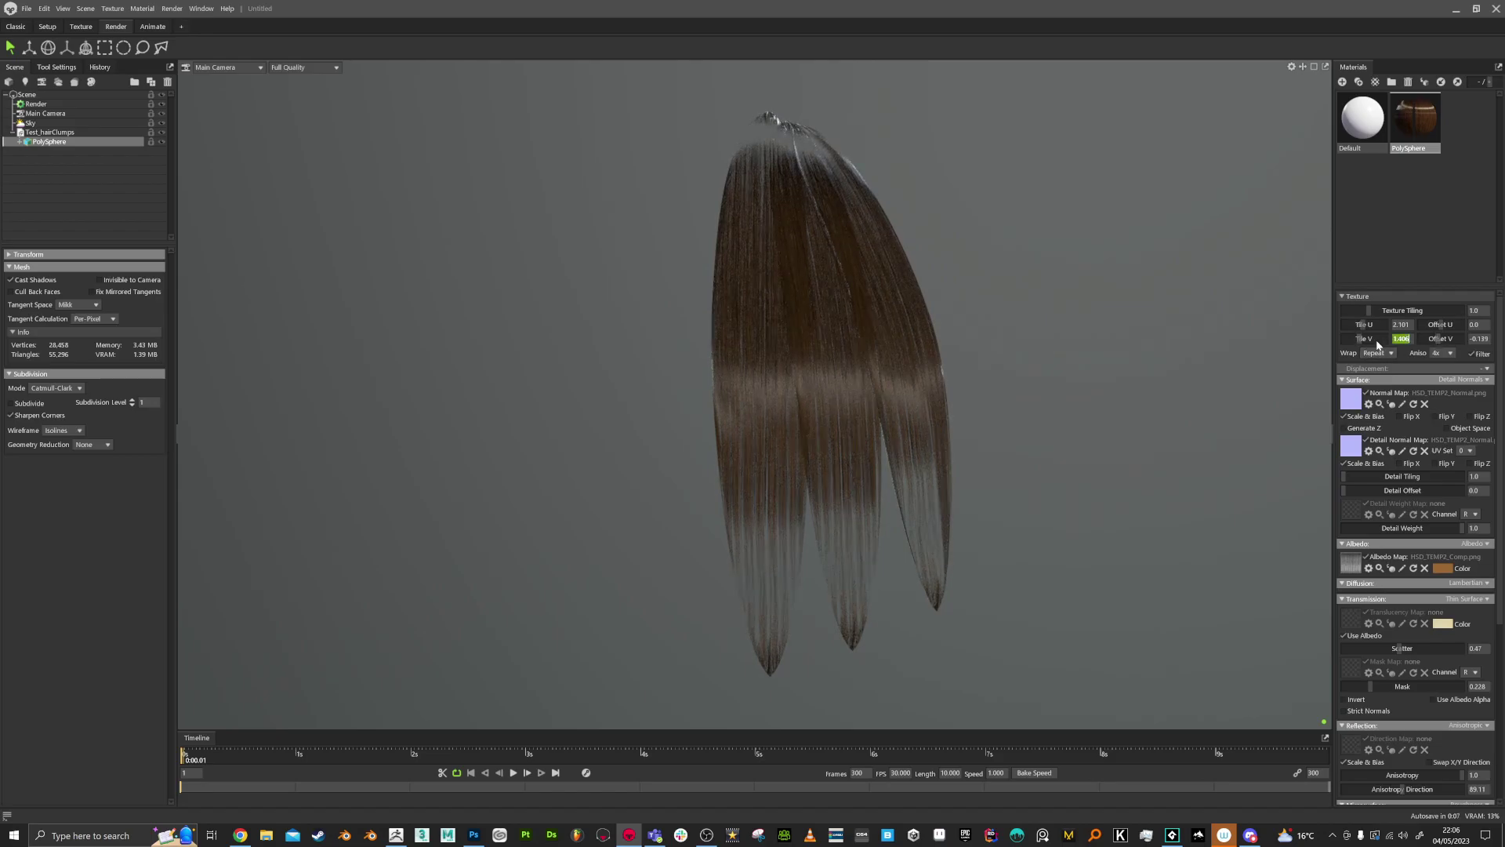
type("1.1")
key("Return")
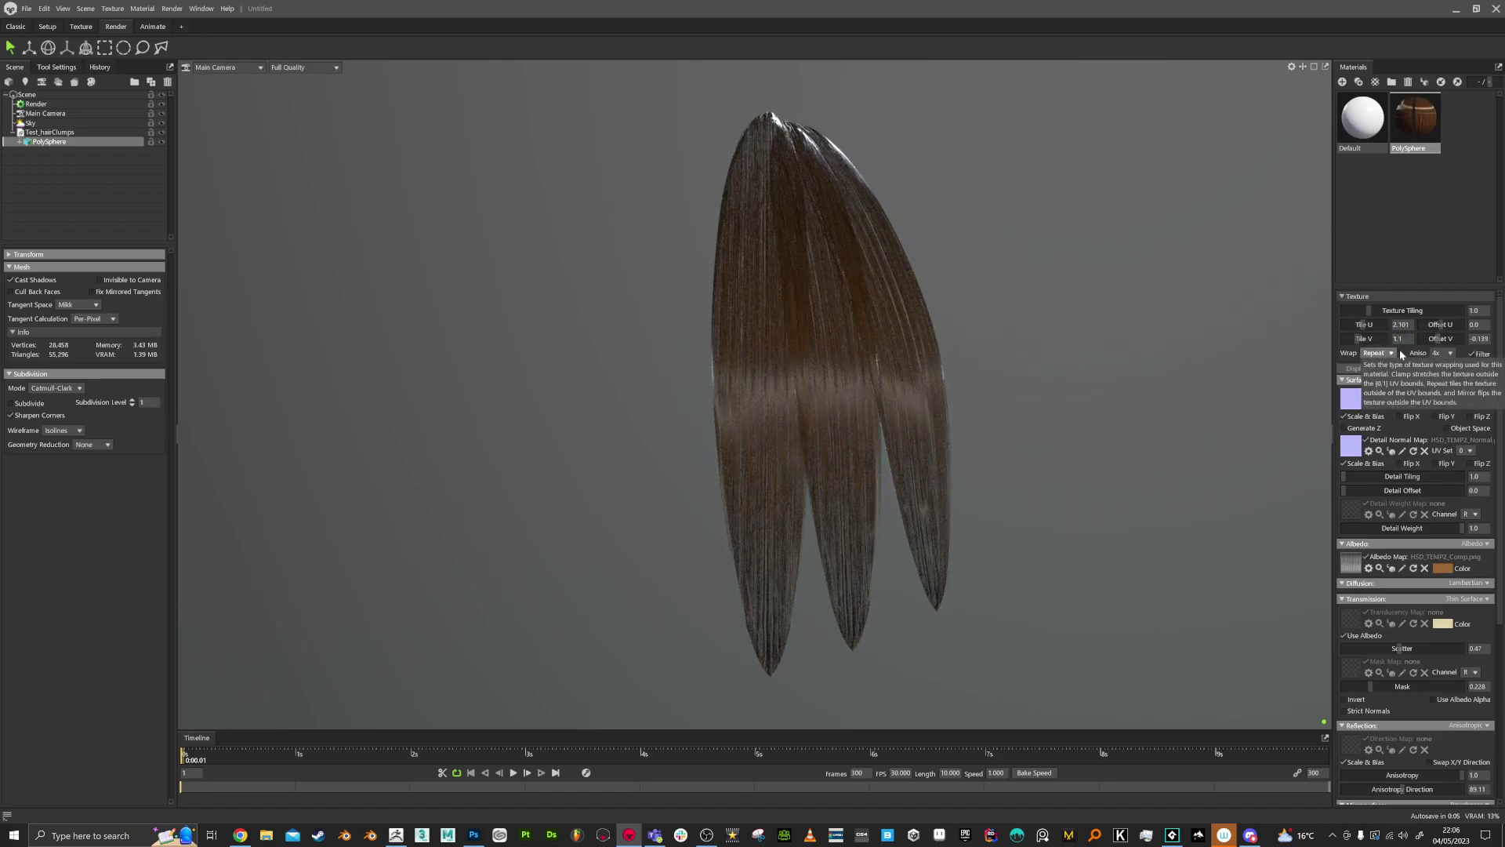
left_click_drag(1434, 339, 1440, 339)
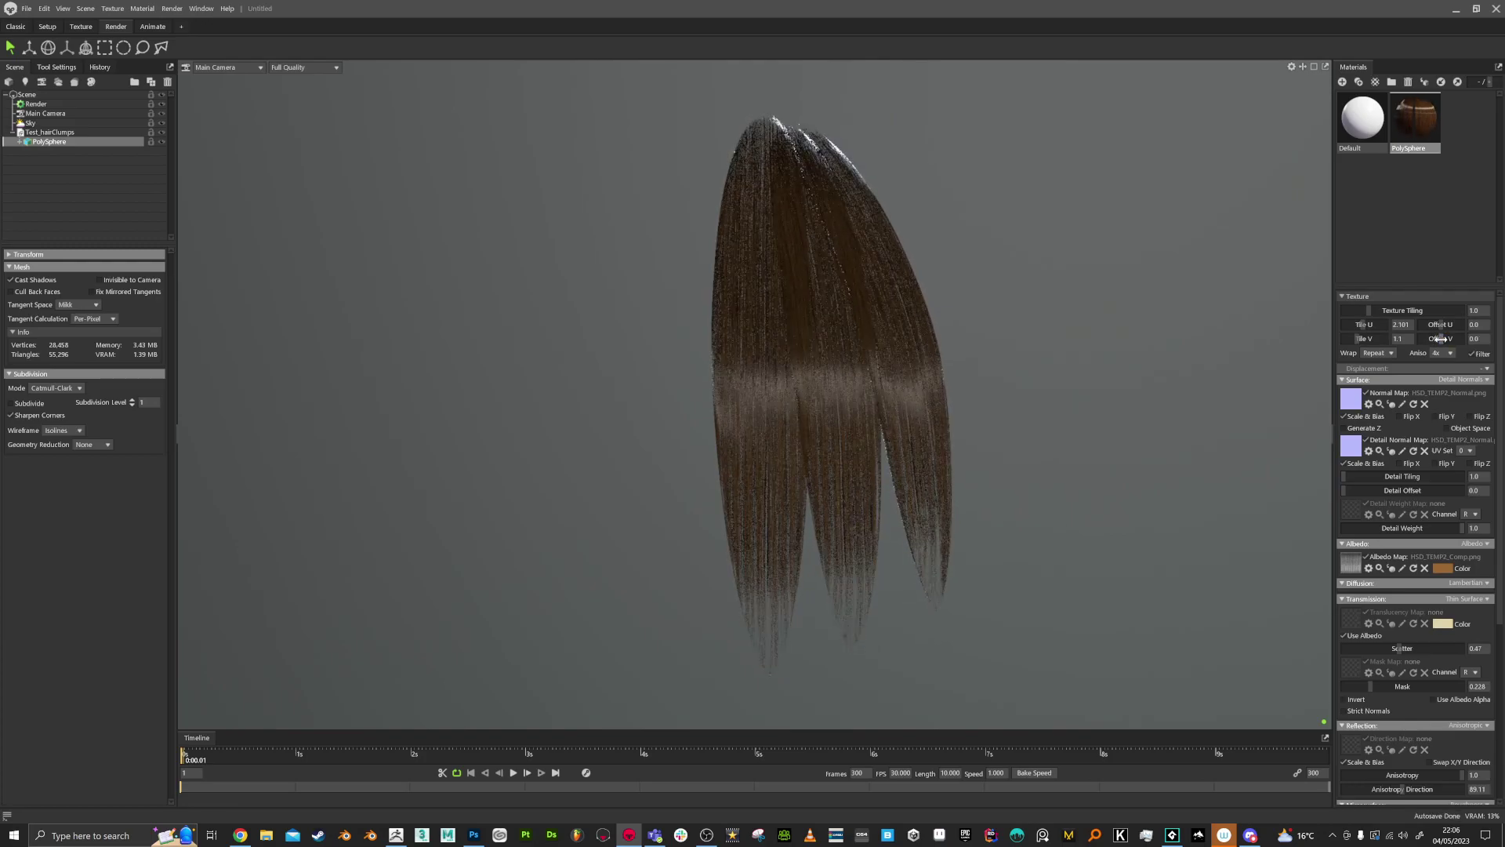
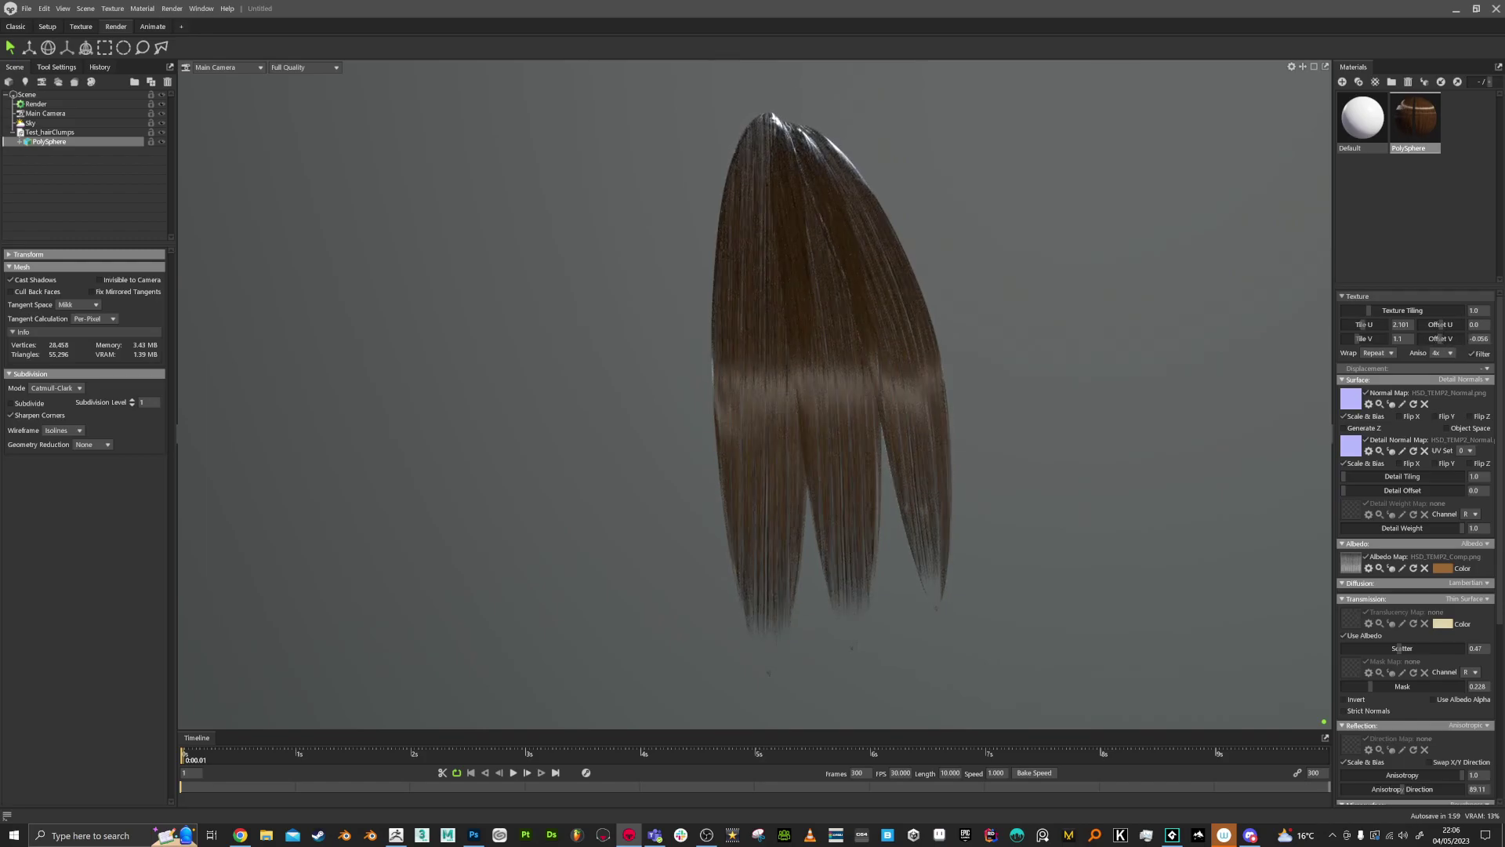
Test vertical texture tiling values of 1.0 and 1.2 and settle on 1.11
type("1")
key("Return")
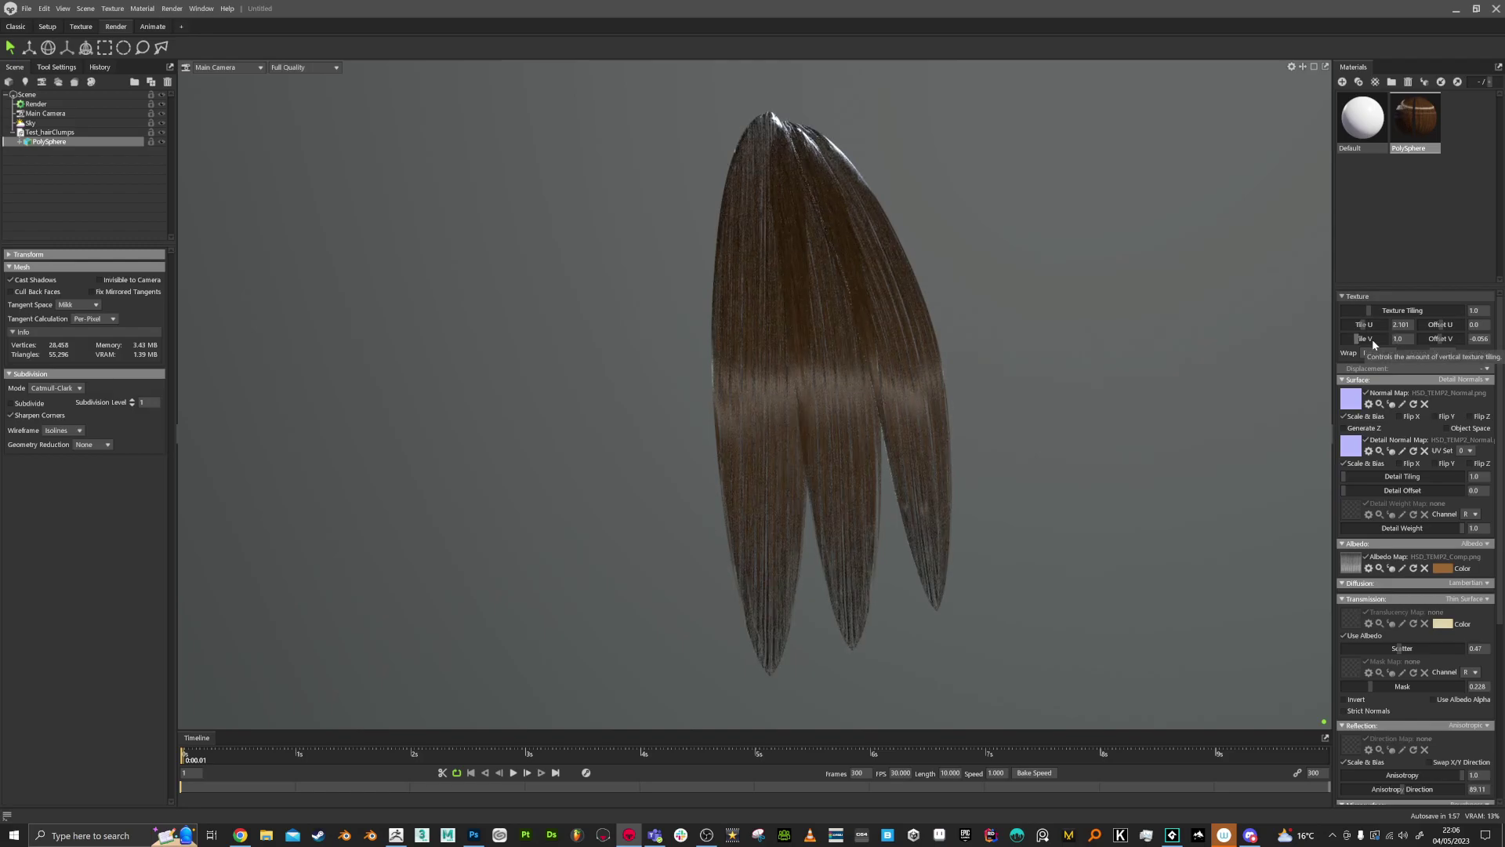
type("1.2")
key("Return")
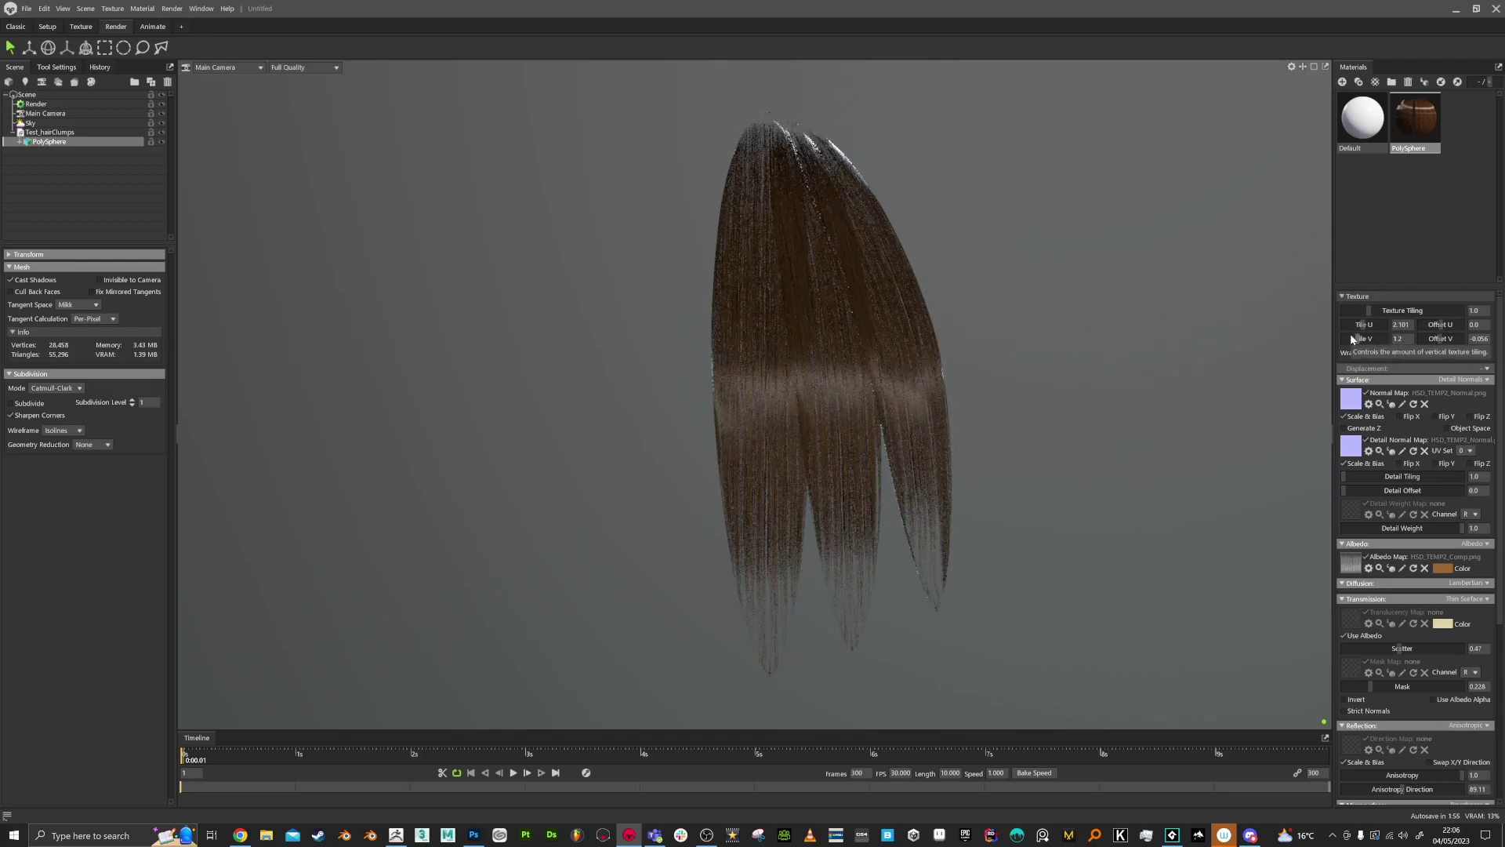
type("1.11")
key("Return")
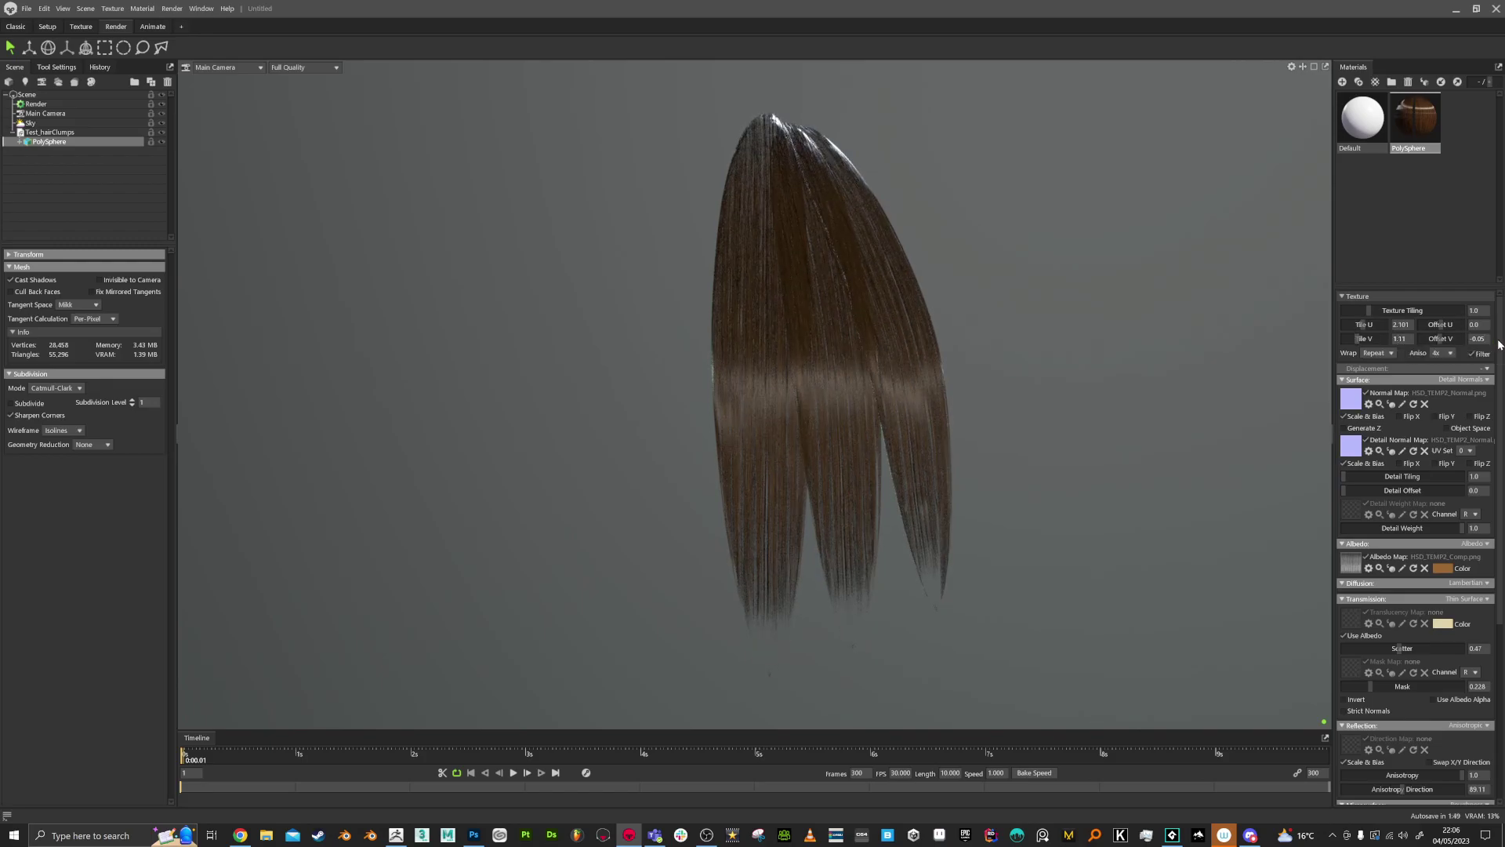
Set the vertical texture offset to -0.03 and check how the hair roots and tips fade
type("-0.03")
key("Return")
scroll(1135, 386, "up", 2)
left_click_drag(1138, 401, 801, 530)
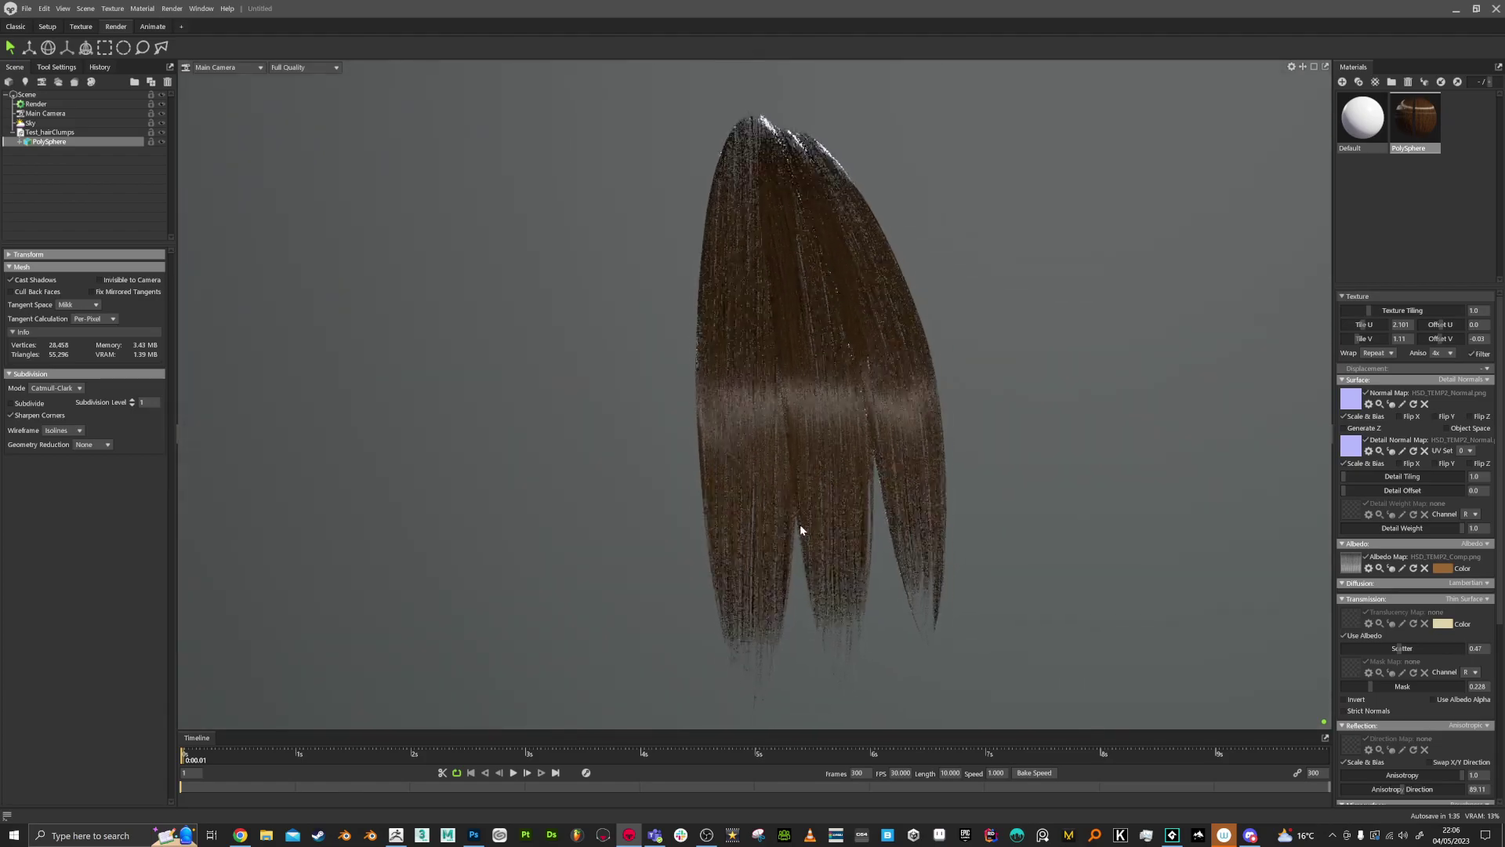
Set the render's ambient occlusion to Screen with an occlusion strength of about 3.745 and a size of about 0.078
left_click(36, 104)
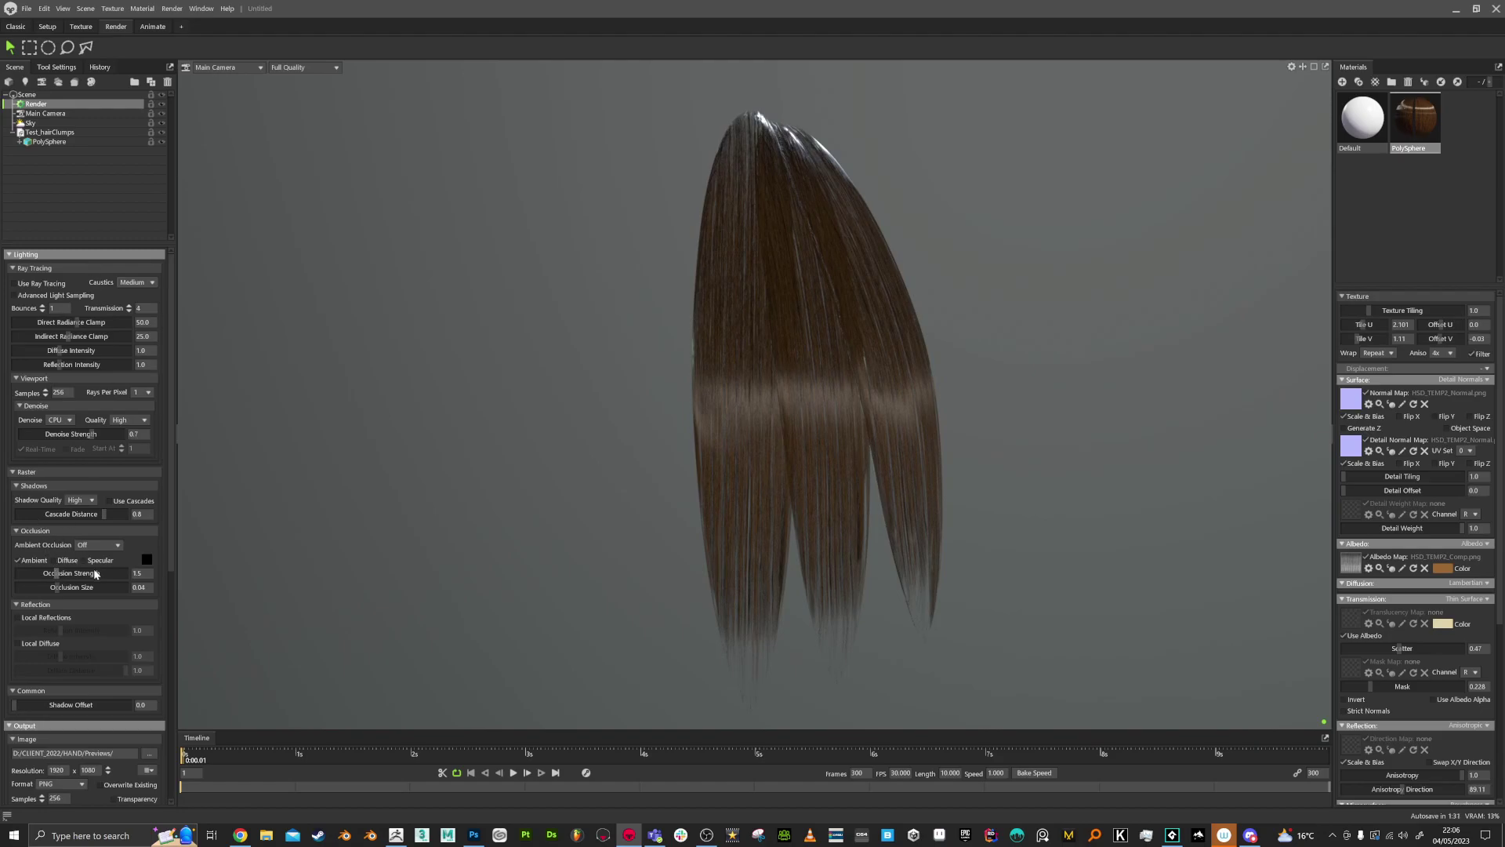
left_click(95, 545)
left_click(95, 566)
mouse_move(68, 573)
left_mouse_down()
mouse_move(98, 573)
mouse_move(27, 587)
mouse_move(82, 587)
mouse_move(32, 573)
left_mouse_up()
Enable local reflections at intensity 1.234 and local diffuse at intensity 0.672 with a distance of 0.668
left_click(20, 618)
mouse_move(64, 631)
left_mouse_down()
mouse_move(41, 656)
mouse_move(90, 670)
left_mouse_up()
left_click(19, 645)
scroll(65, 620, "down", 1)
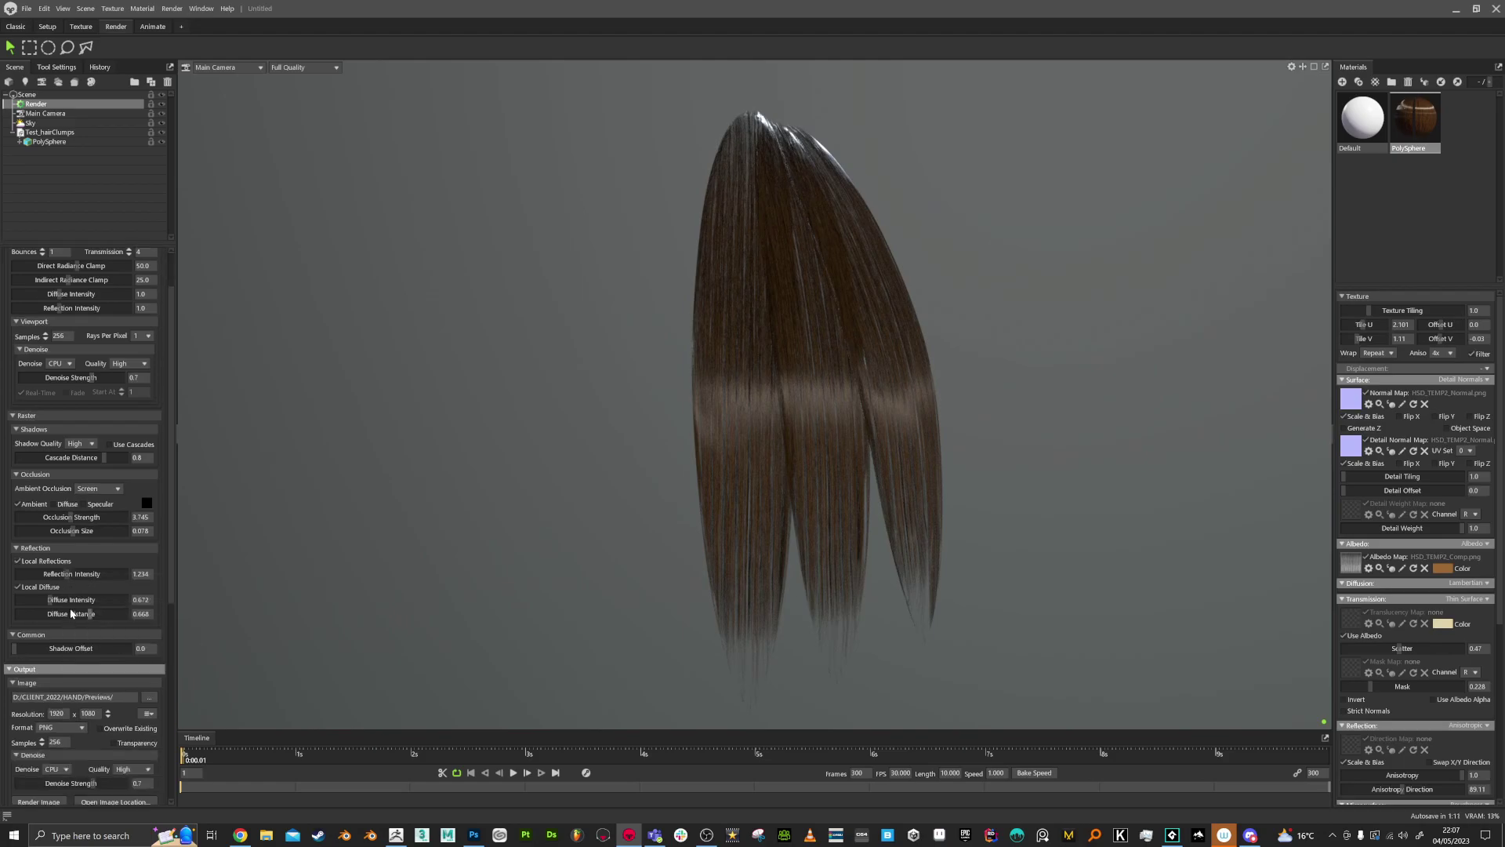
scroll(91, 643, "up", 1)
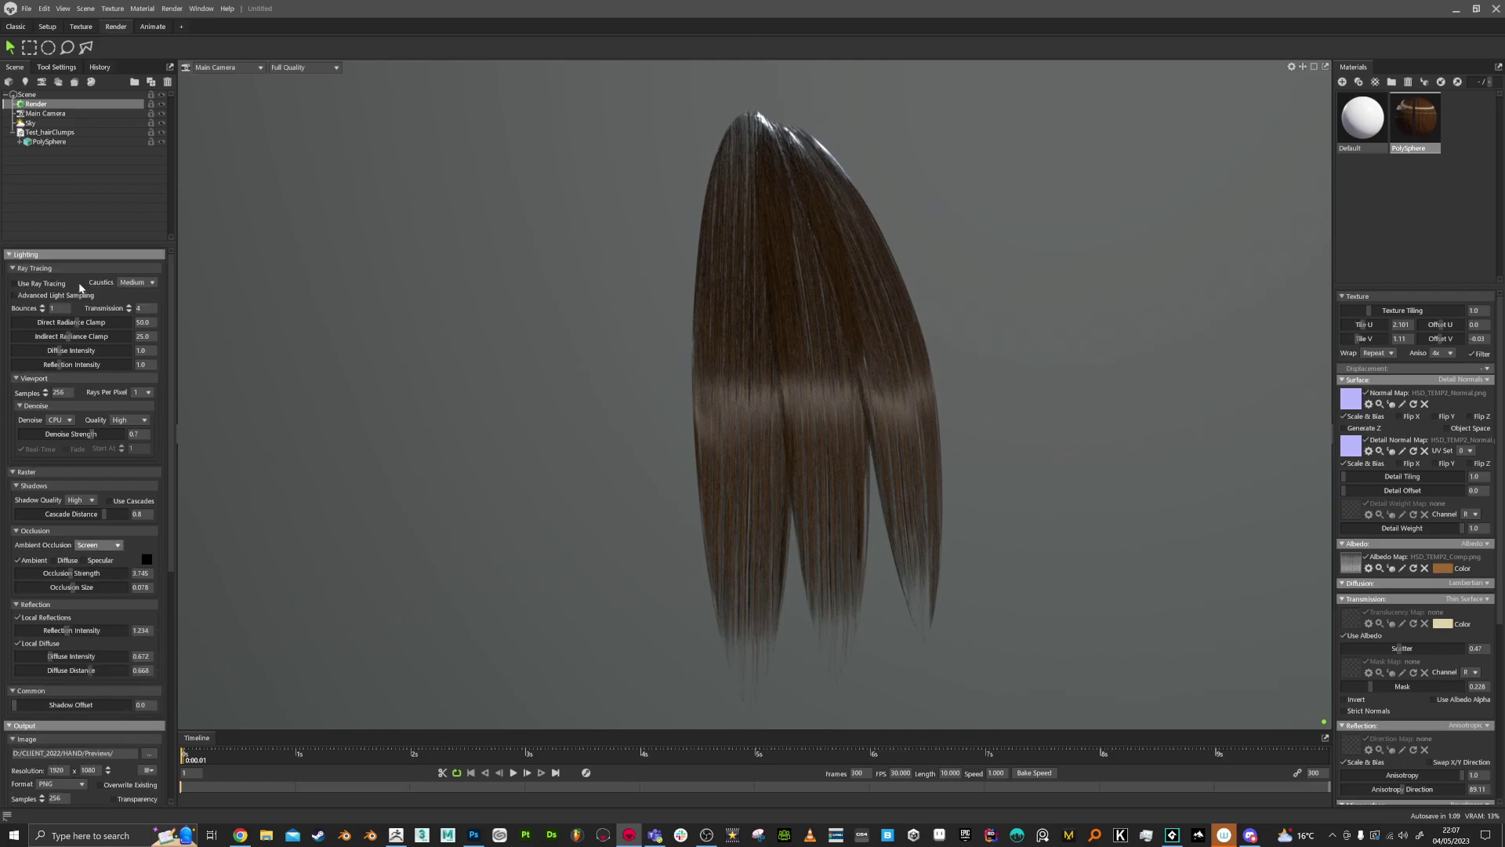
Adjust the main camera's post effects: exposure 1.552, slightly raised highlights, sharpen strength 0.787, and bloom with a size of 0.202
left_click(53, 113)
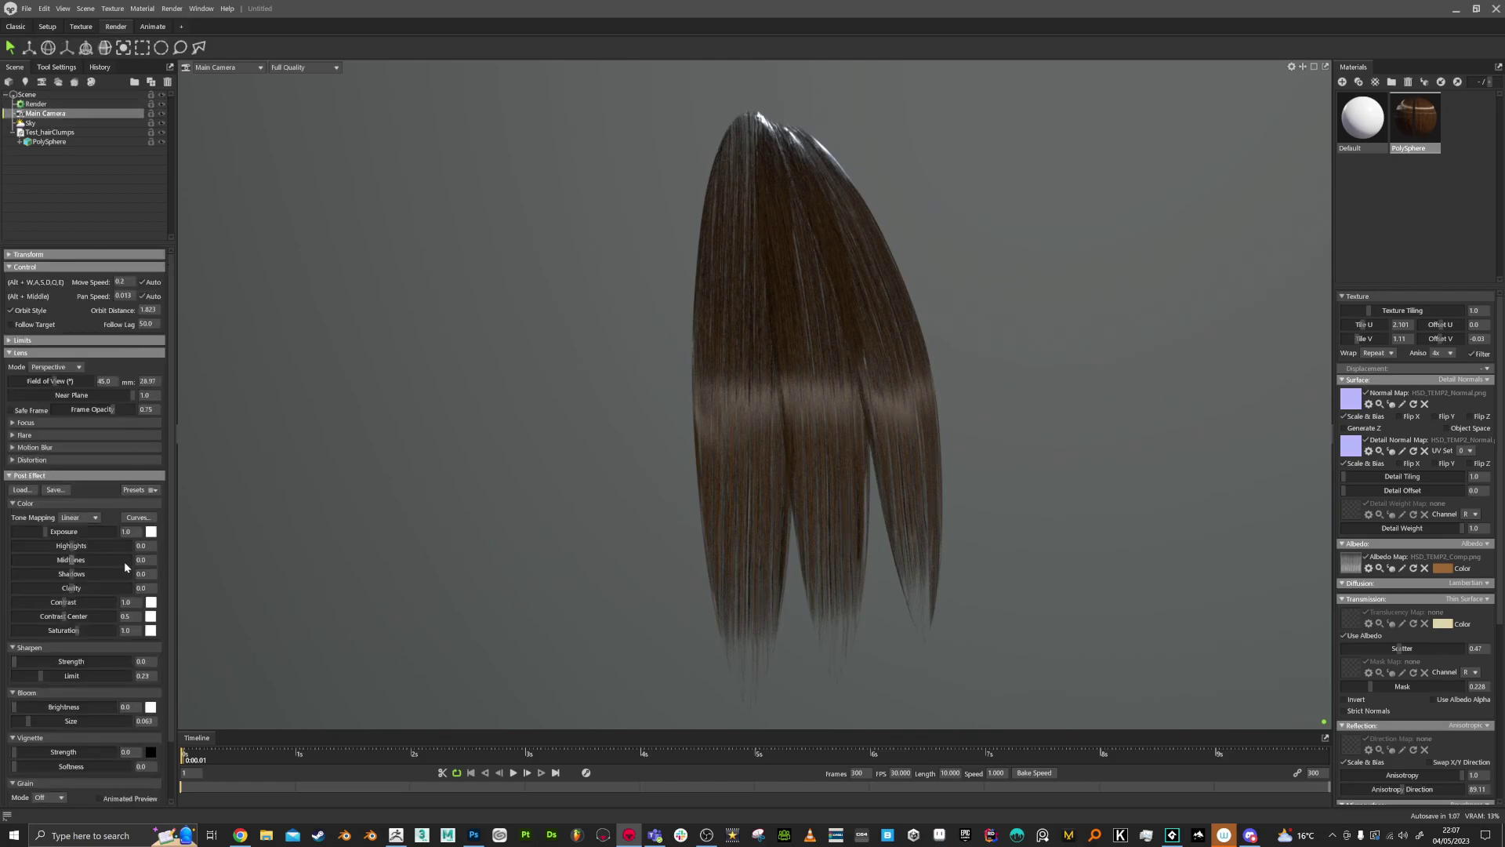
left_click_drag(47, 535, 90, 544)
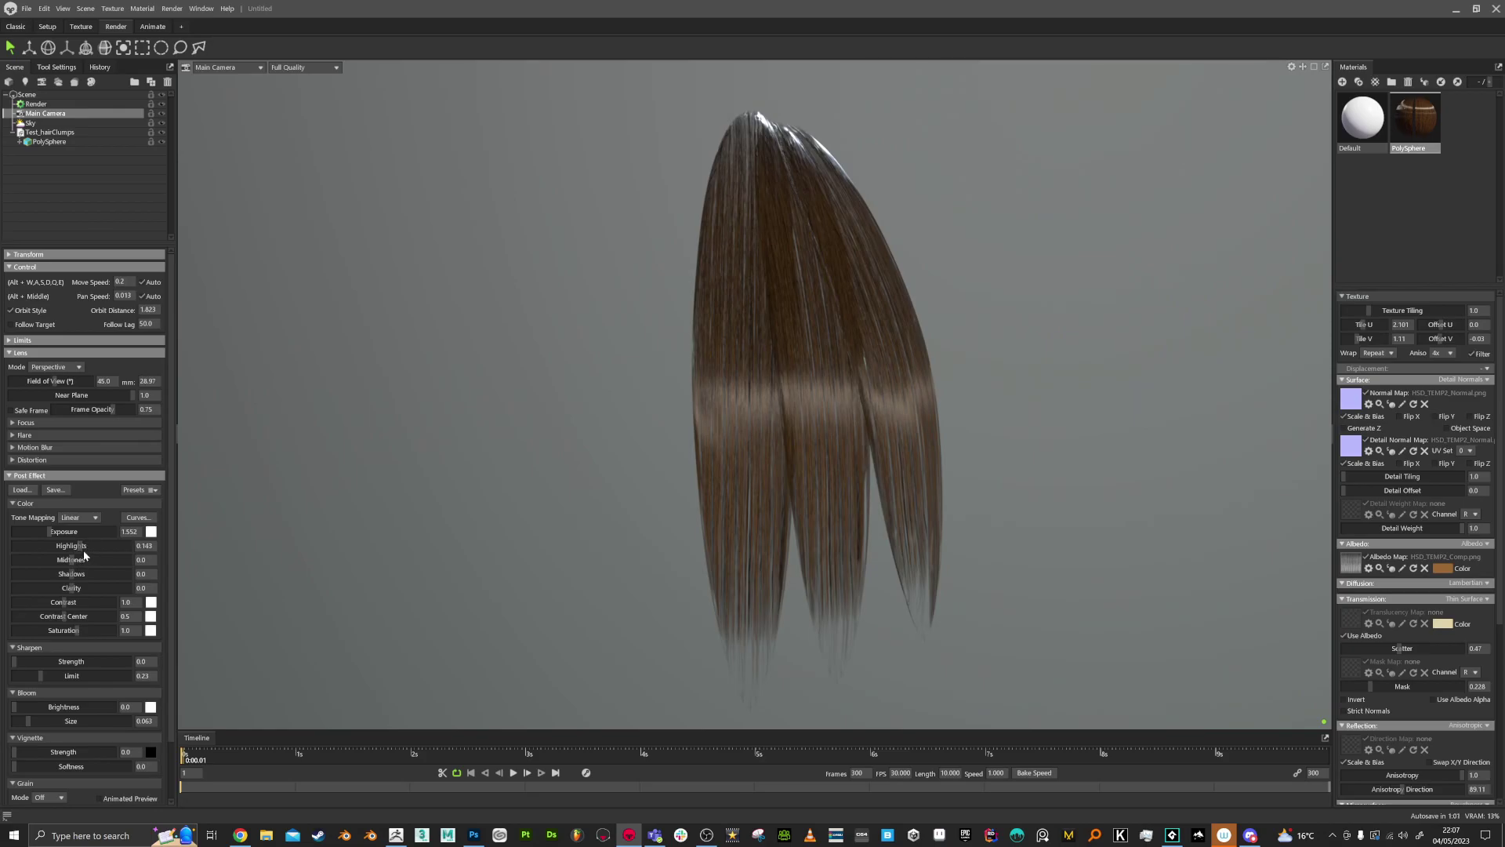
left_click_drag(19, 663, 55, 661)
mouse_move(56, 703)
left_mouse_down()
mouse_move(99, 707)
mouse_move(48, 703)
left_mouse_up()
scroll(52, 712, "down", 2)
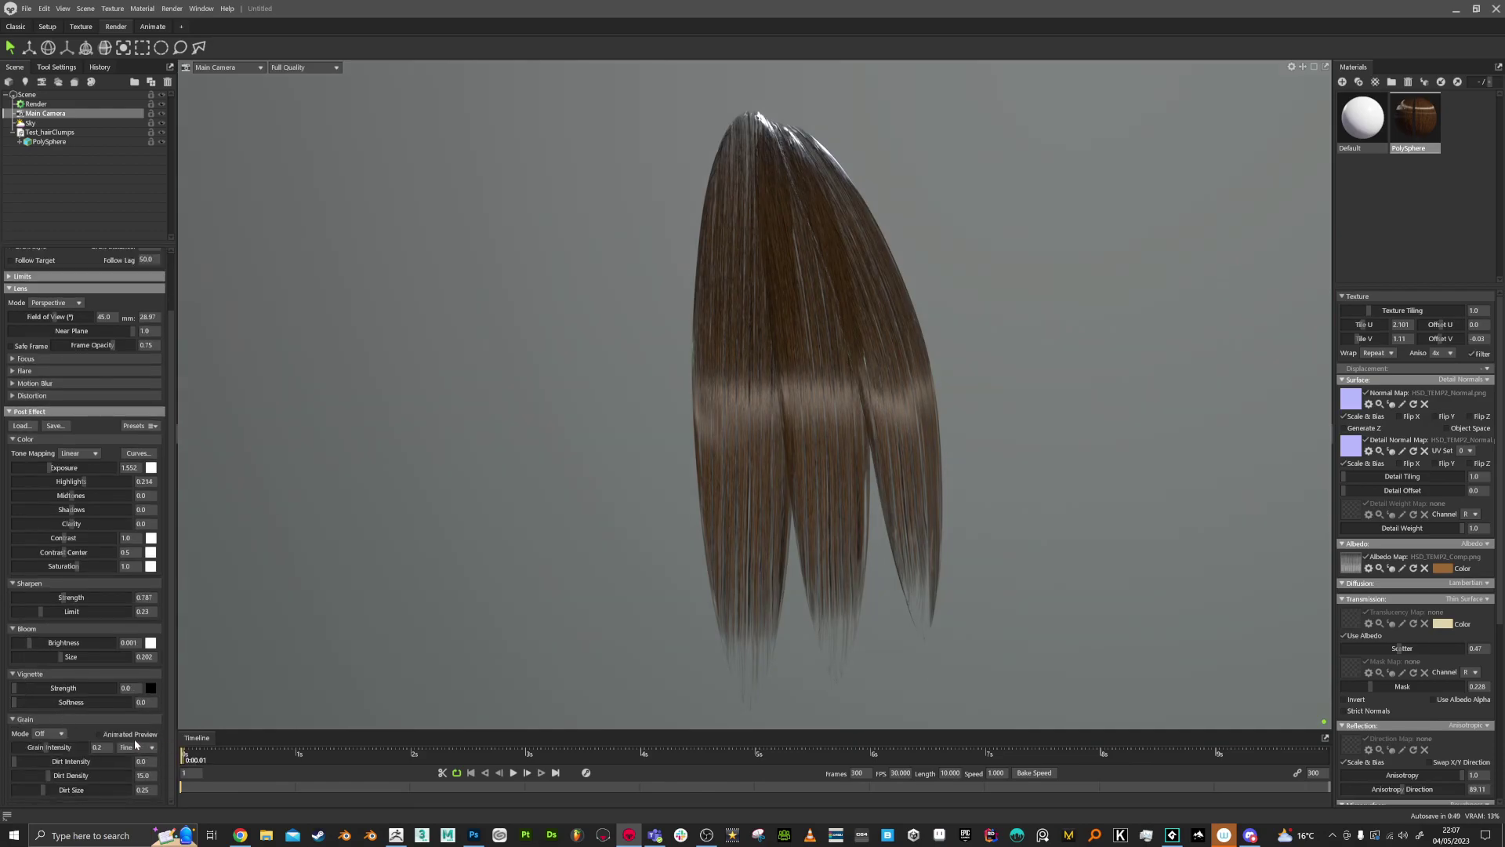
scroll(81, 733, "up", 2)
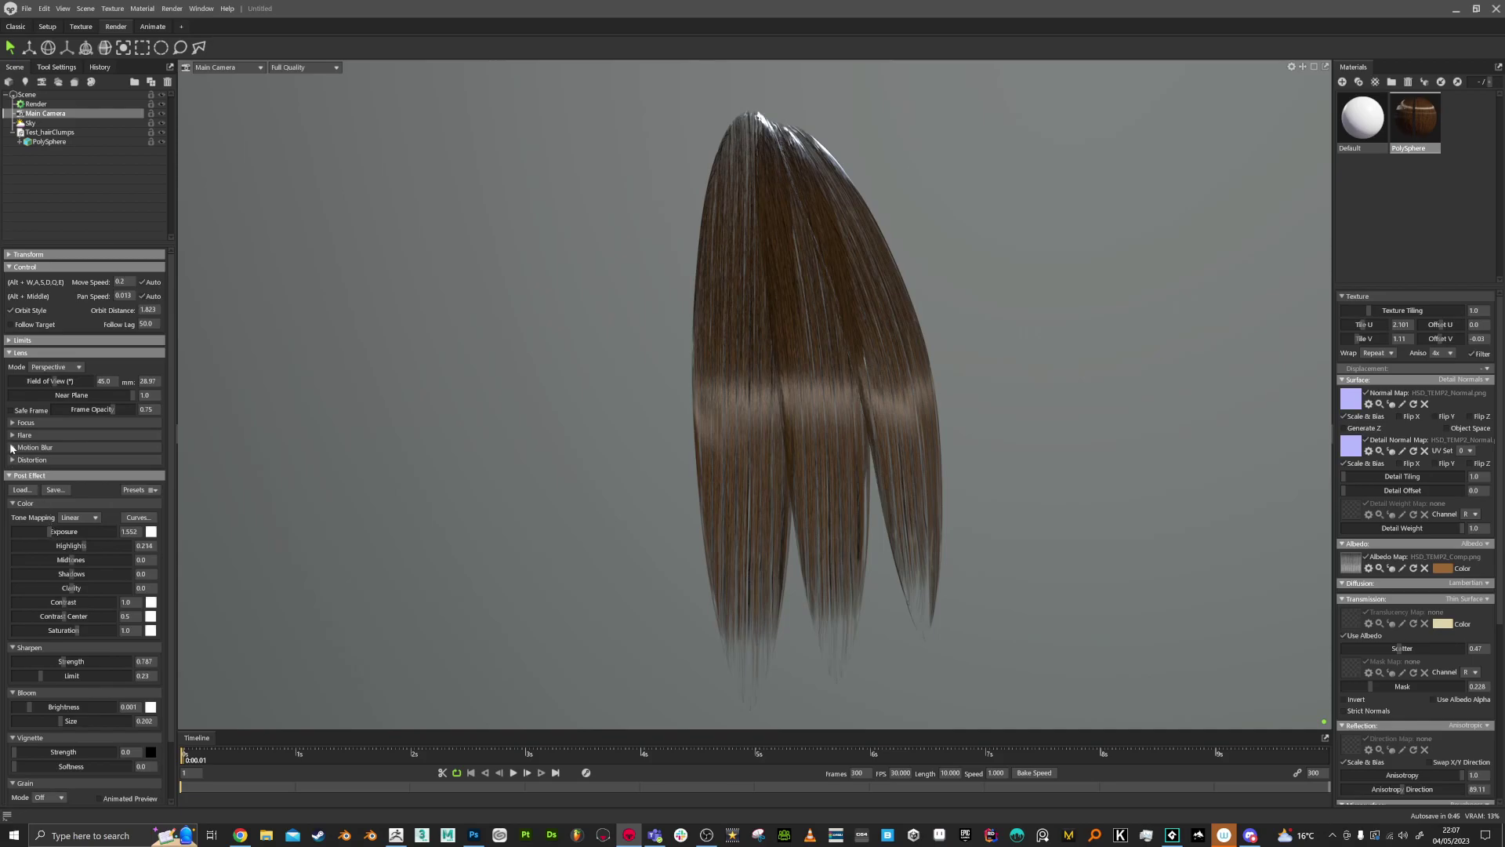
Duplicate the Test_hairClumps model and shift the copy sideways along the red X axis so it partly overlaps the original
mouse_move(447, 480)
left_mouse_down("alt")
mouse_move(369, 487)
mouse_move(426, 443)
mouse_move(460, 492)
left_mouse_up("alt")
right_click_drag(459, 492, 454, 396, "alt")
left_click_drag(454, 400, 507, 452, "alt")
mouse_move(571, 518)
left_mouse_down("alt")
mouse_move(782, 541)
mouse_move(587, 502)
left_mouse_up("alt")
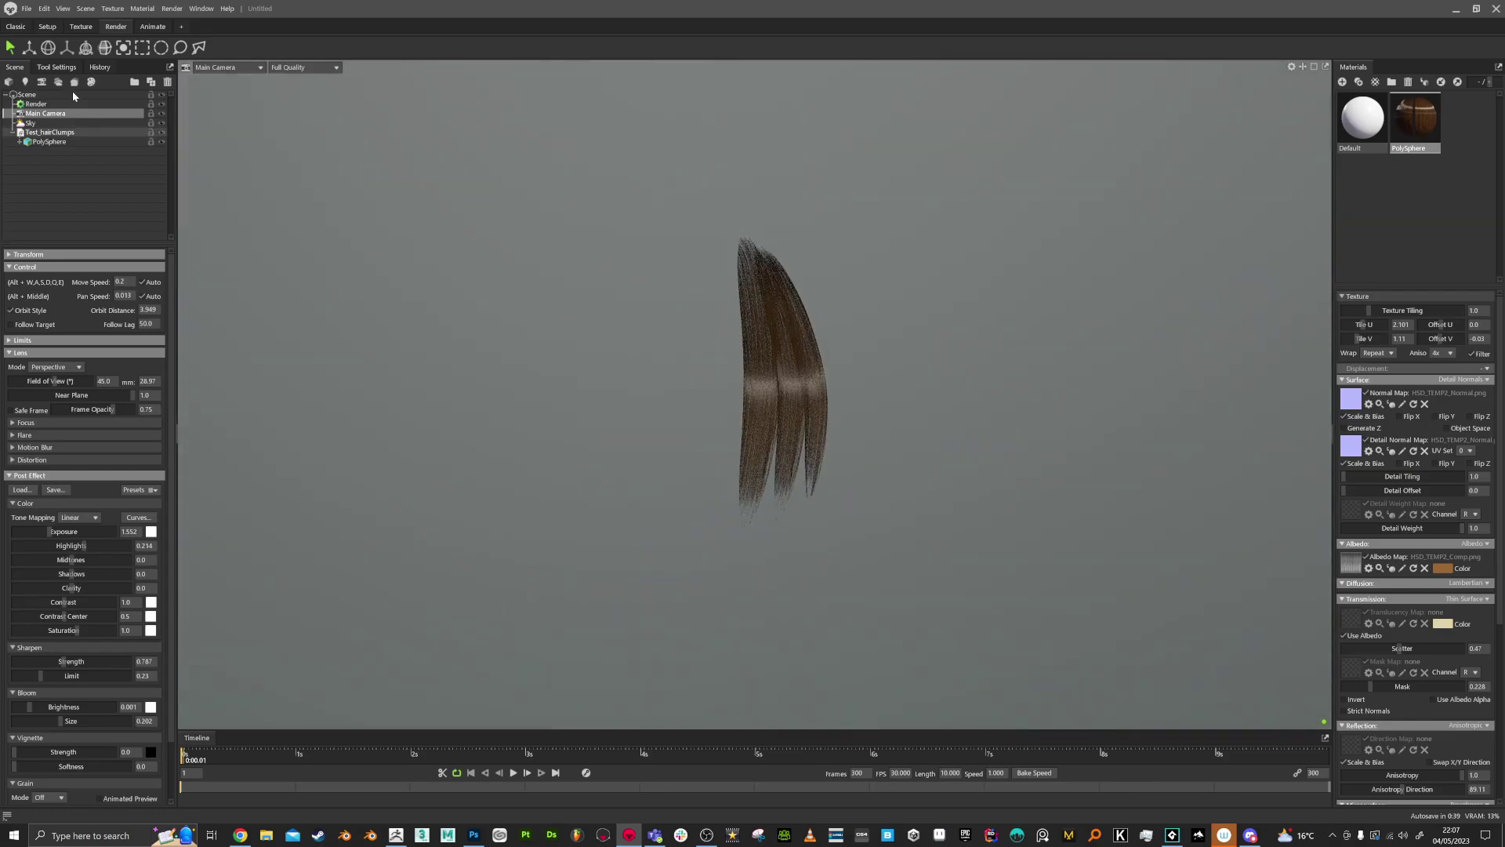
left_click(46, 134)
key("ctrl+d")
key("w")
left_click_drag(695, 373, 720, 375)
Raise the duplicated hair clump model slightly and rotate it about -3.87 degrees around its vertical axis
left_click_drag(864, 405, 794, 354, "alt")
key("e")
key("r")
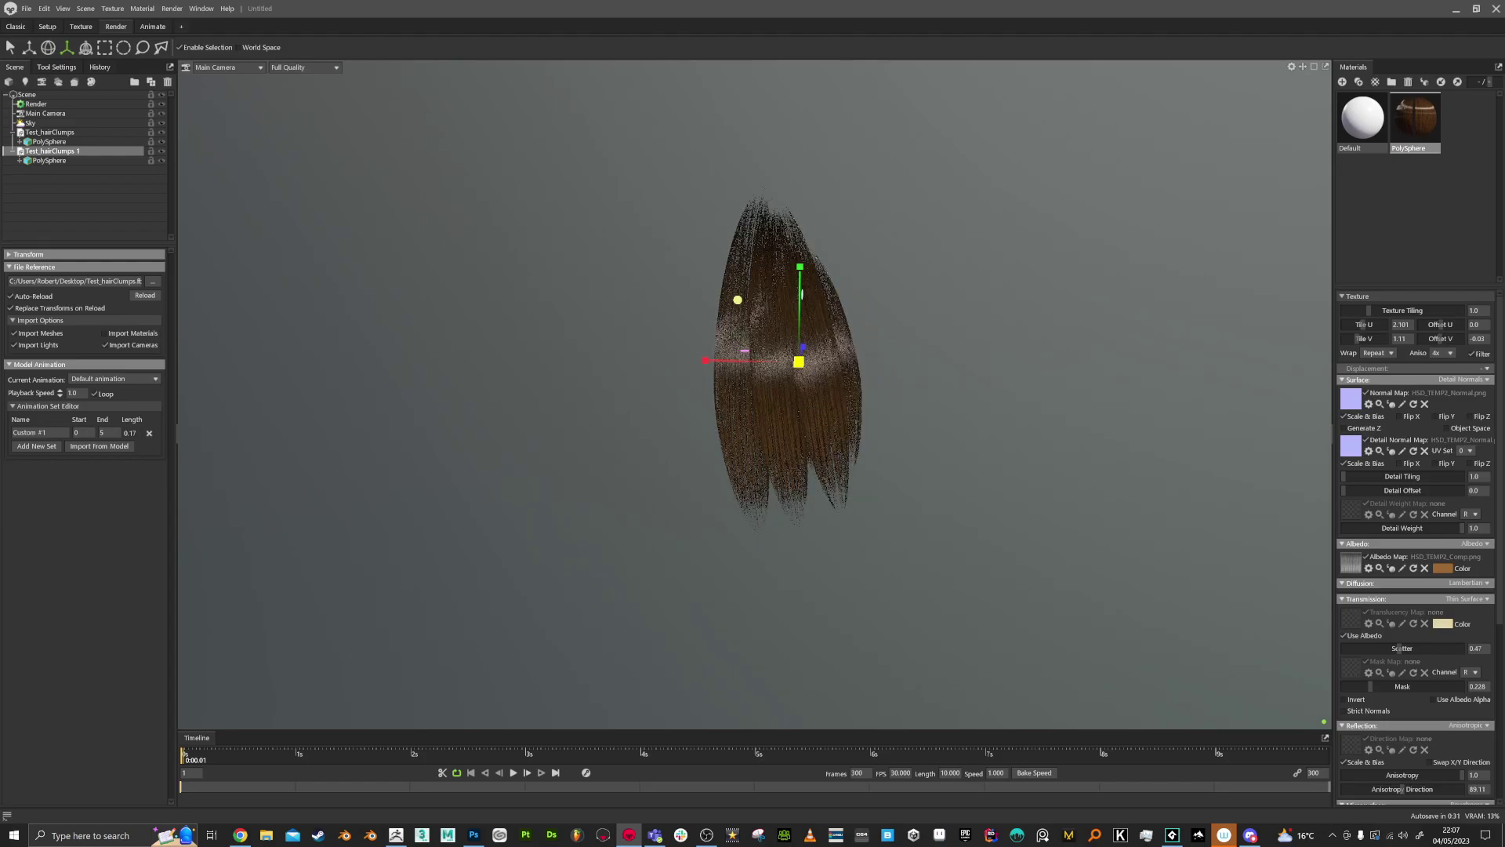
key("w")
left_click_drag(799, 301, 800, 284)
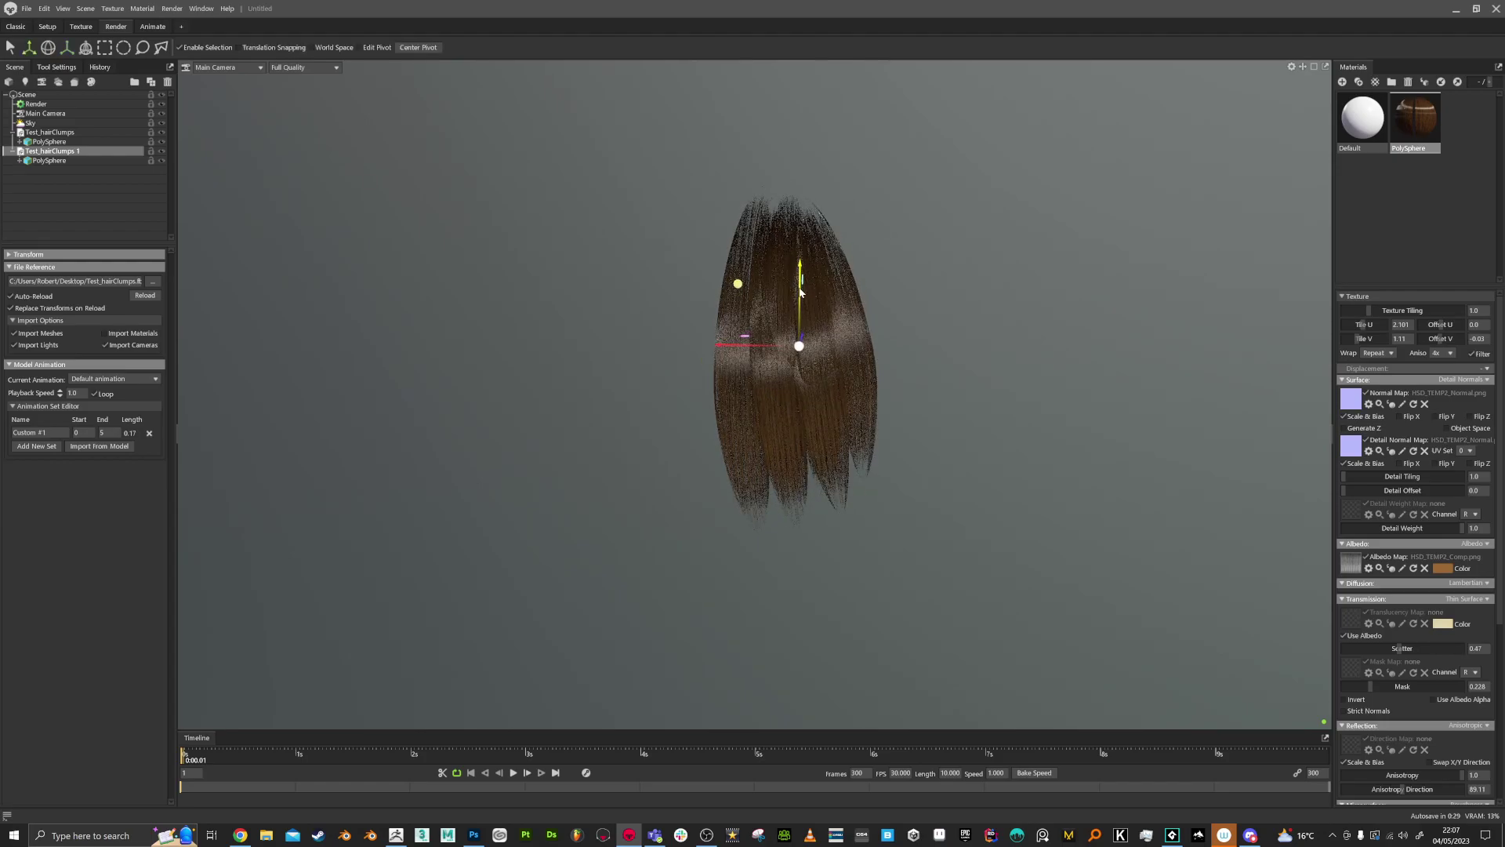
key("e")
left_click_drag(798, 342, 805, 347)
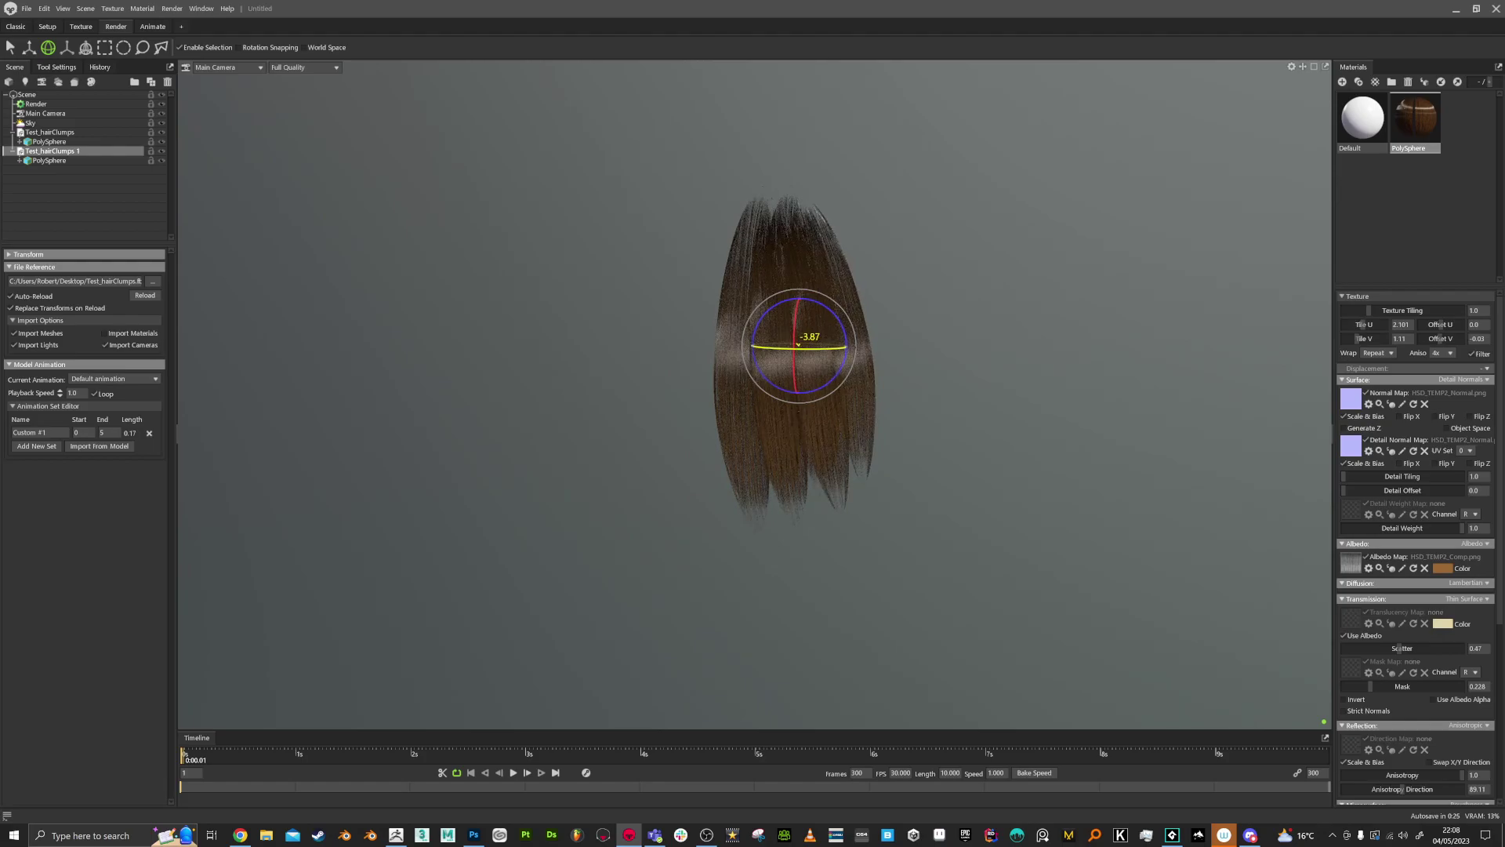
left_click(923, 373)
mouse_move(929, 381)
left_mouse_down()
mouse_move(878, 327)
mouse_move(835, 384)
mouse_move(779, 403)
mouse_move(878, 376)
mouse_move(863, 350)
mouse_move(836, 367)
left_mouse_up()
scroll(835, 367, "up", 8)
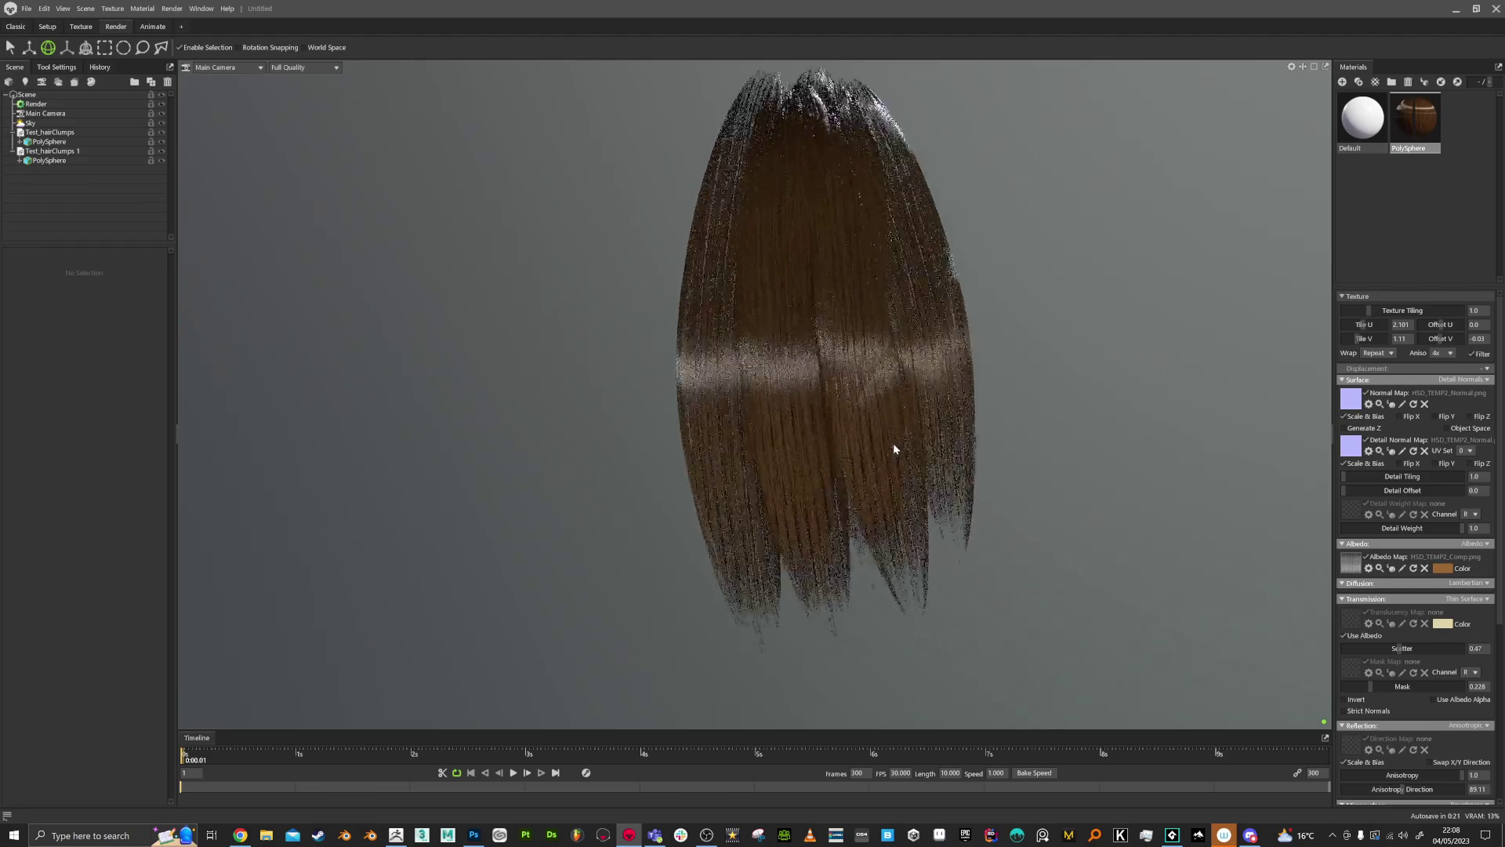
Tilt the duplicate's PolySphere mesh by about 4.56 degrees and offset it slightly along the X axis
left_click(871, 438)
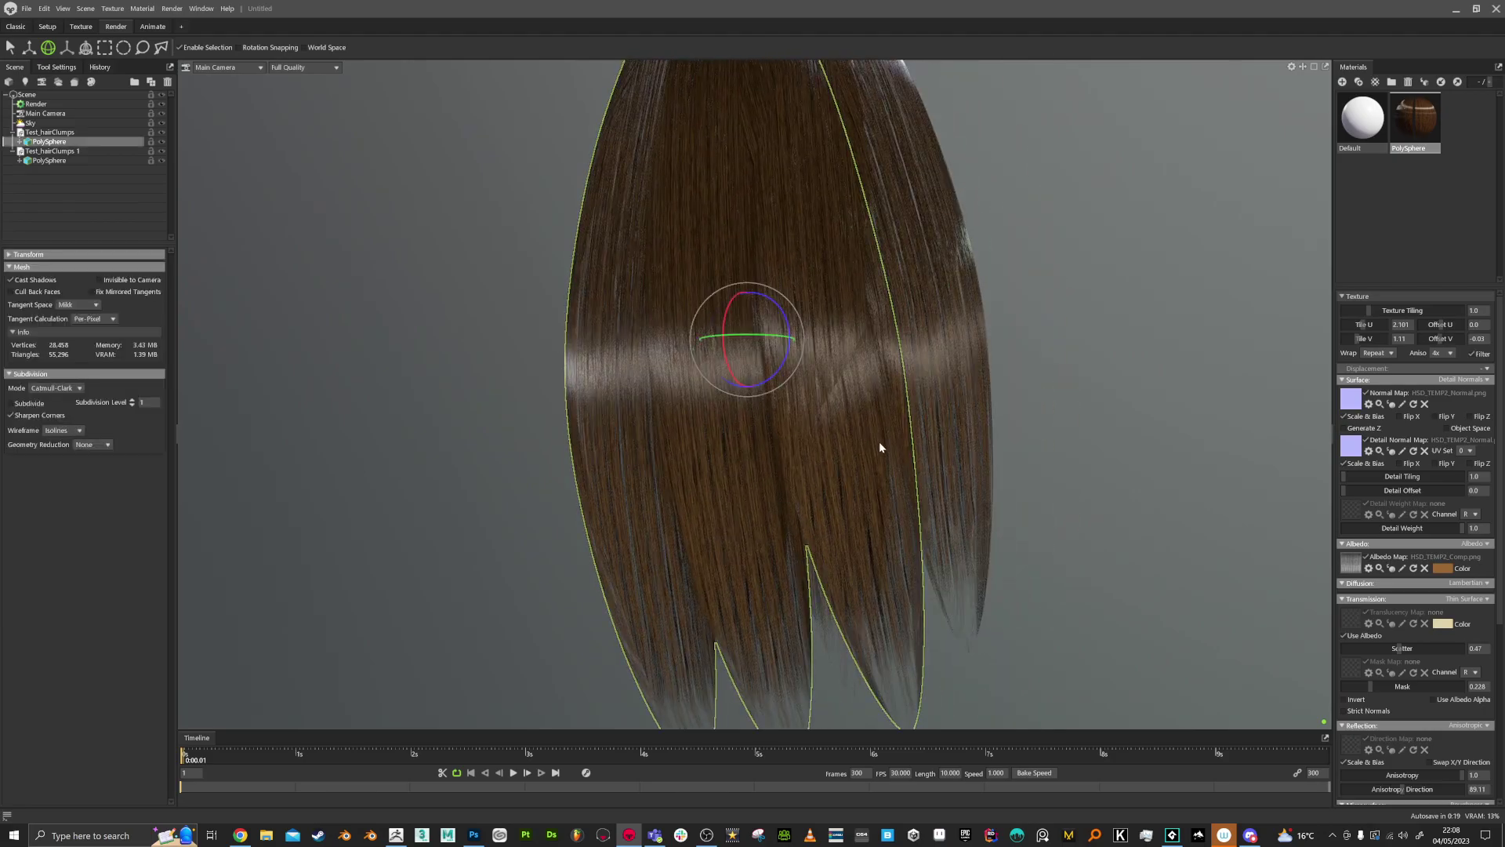
left_click(943, 415)
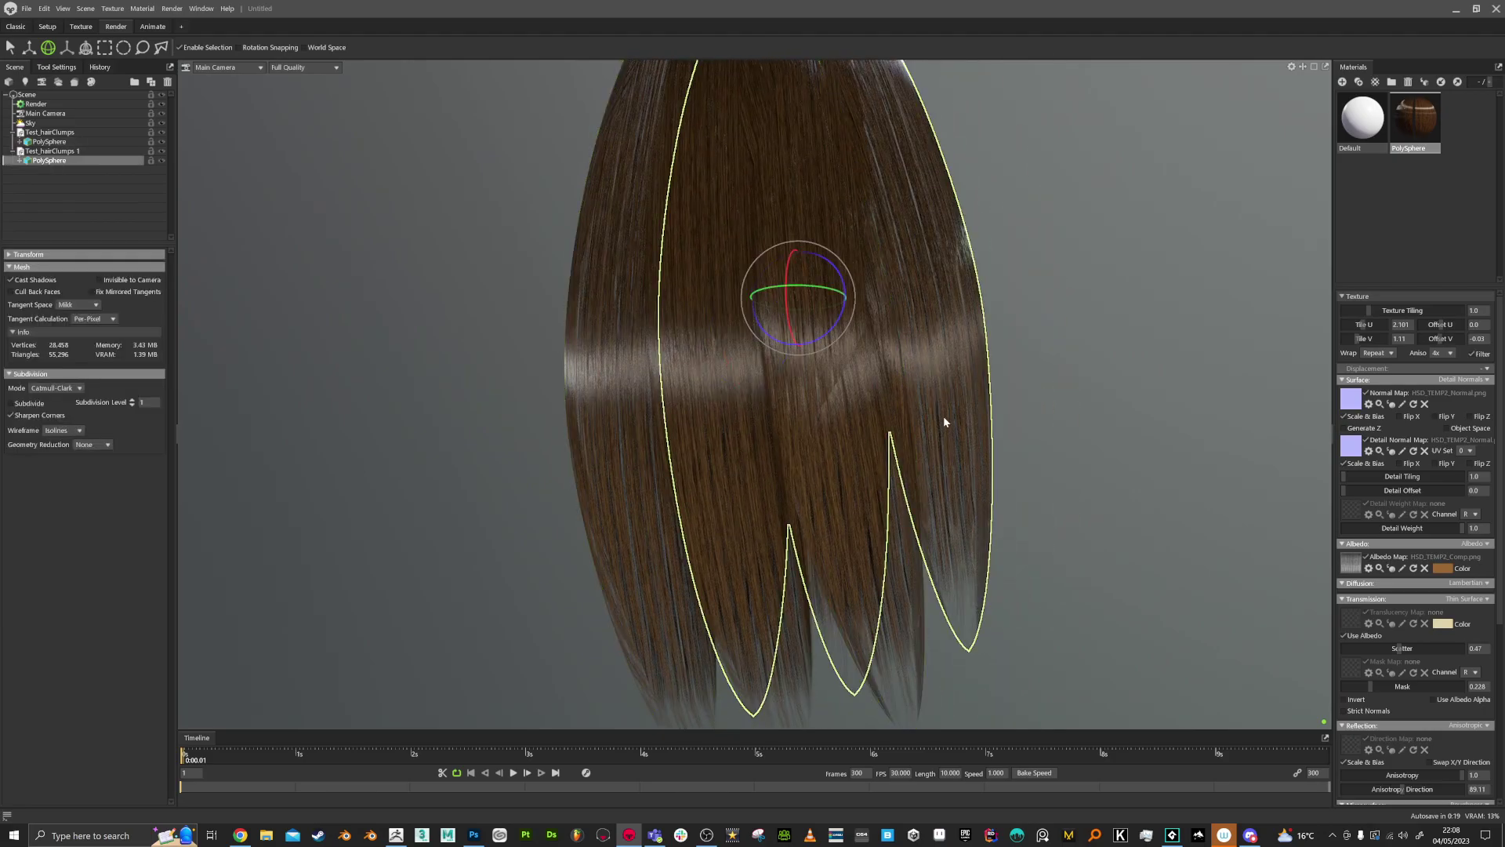
scroll(942, 406, "down", 3)
left_click_drag(809, 311, 787, 357)
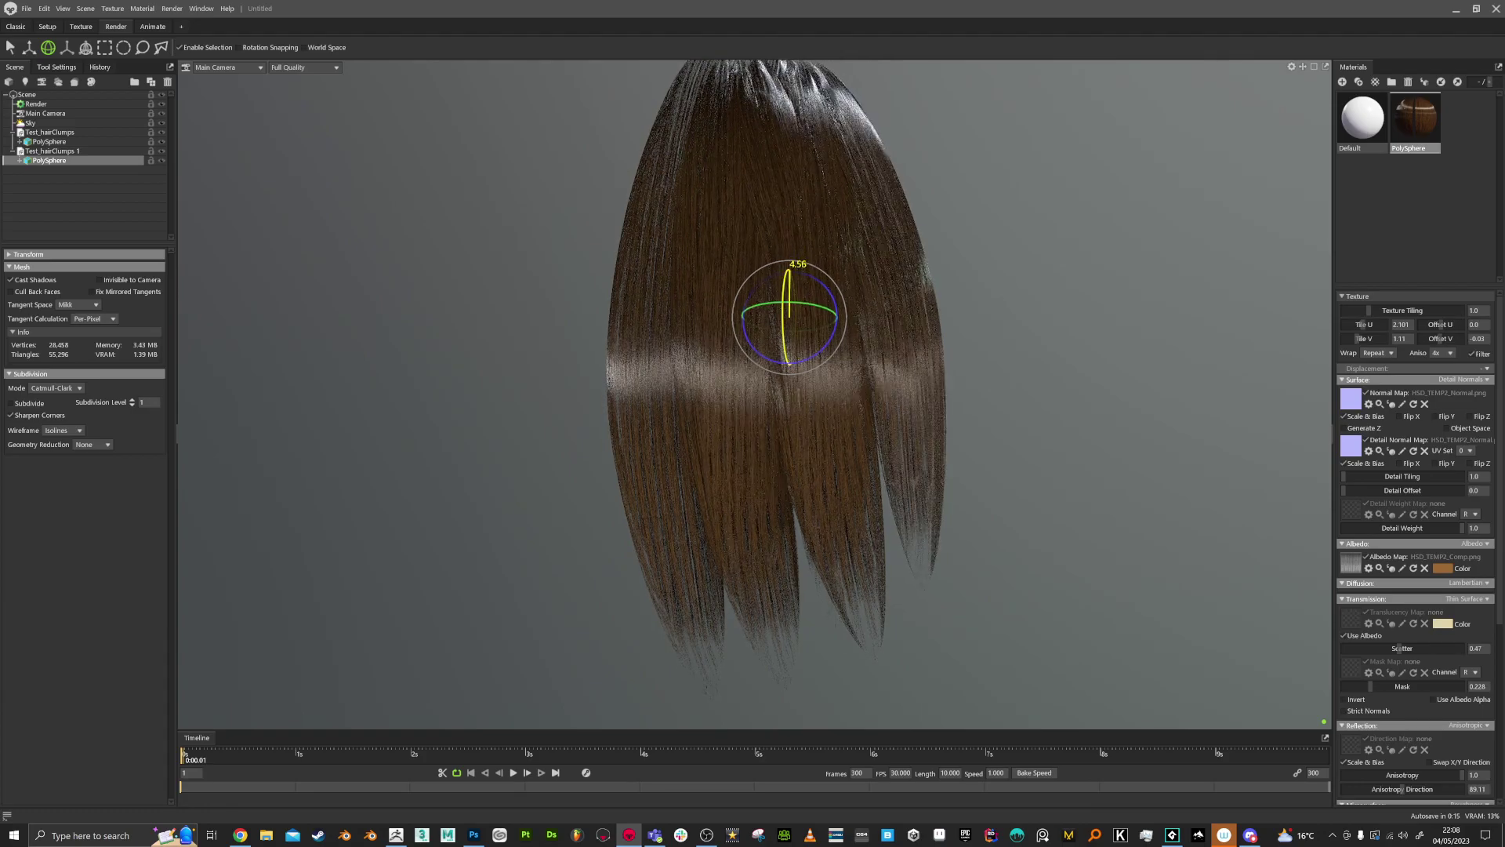
key("w")
left_click_drag(721, 322, 742, 322)
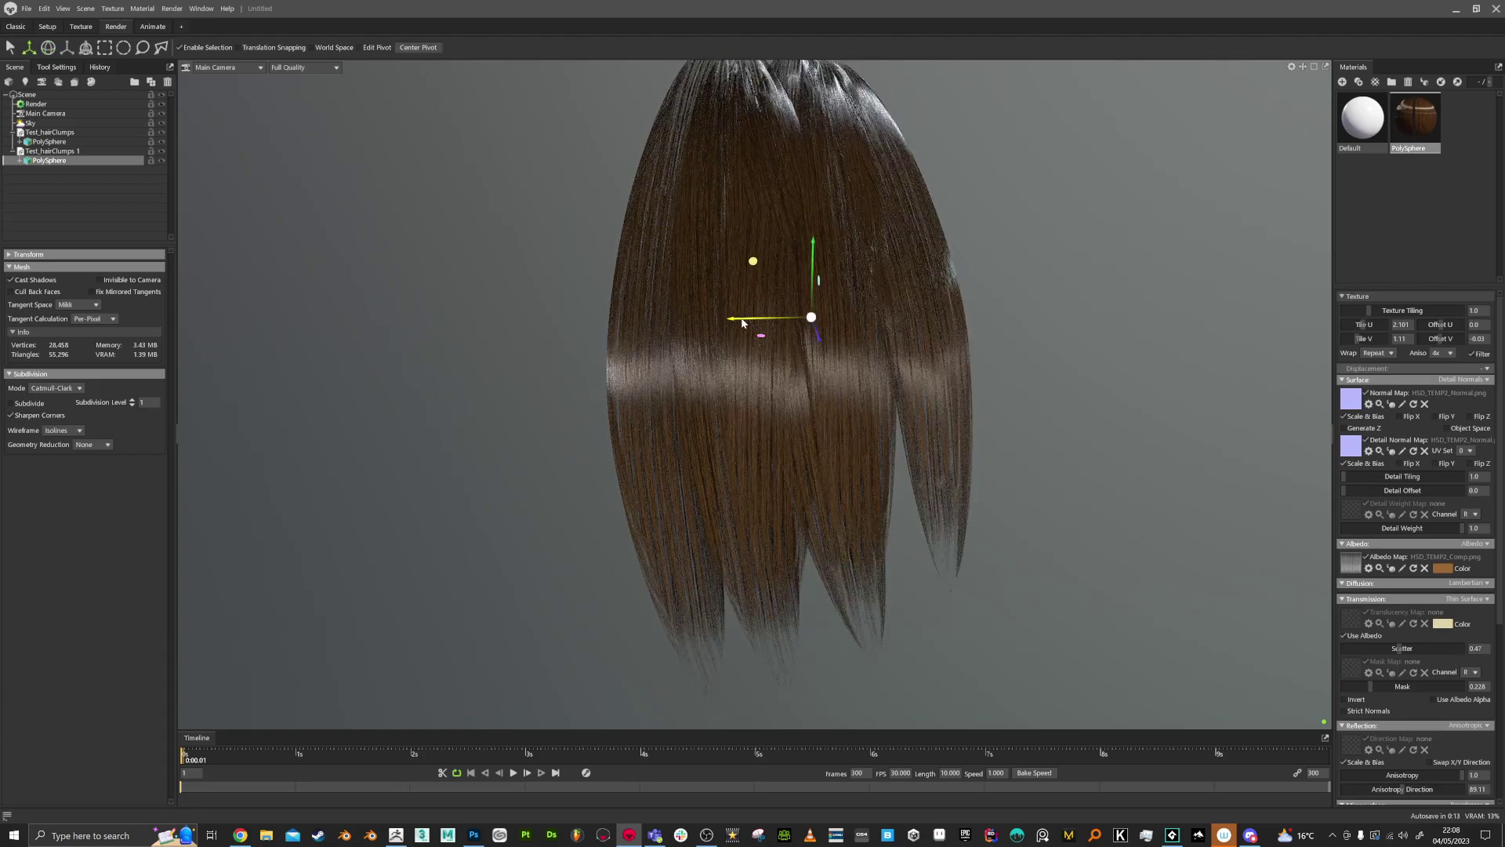
Fine-tune the rotation of the duplicate's mesh, deselect it, and check the combined clumps from several distances and angles
key("e")
left_click_drag(852, 338, 857, 313)
left_click_drag(1027, 312, 992, 299)
scroll(991, 299, "down", 6)
left_click(966, 366)
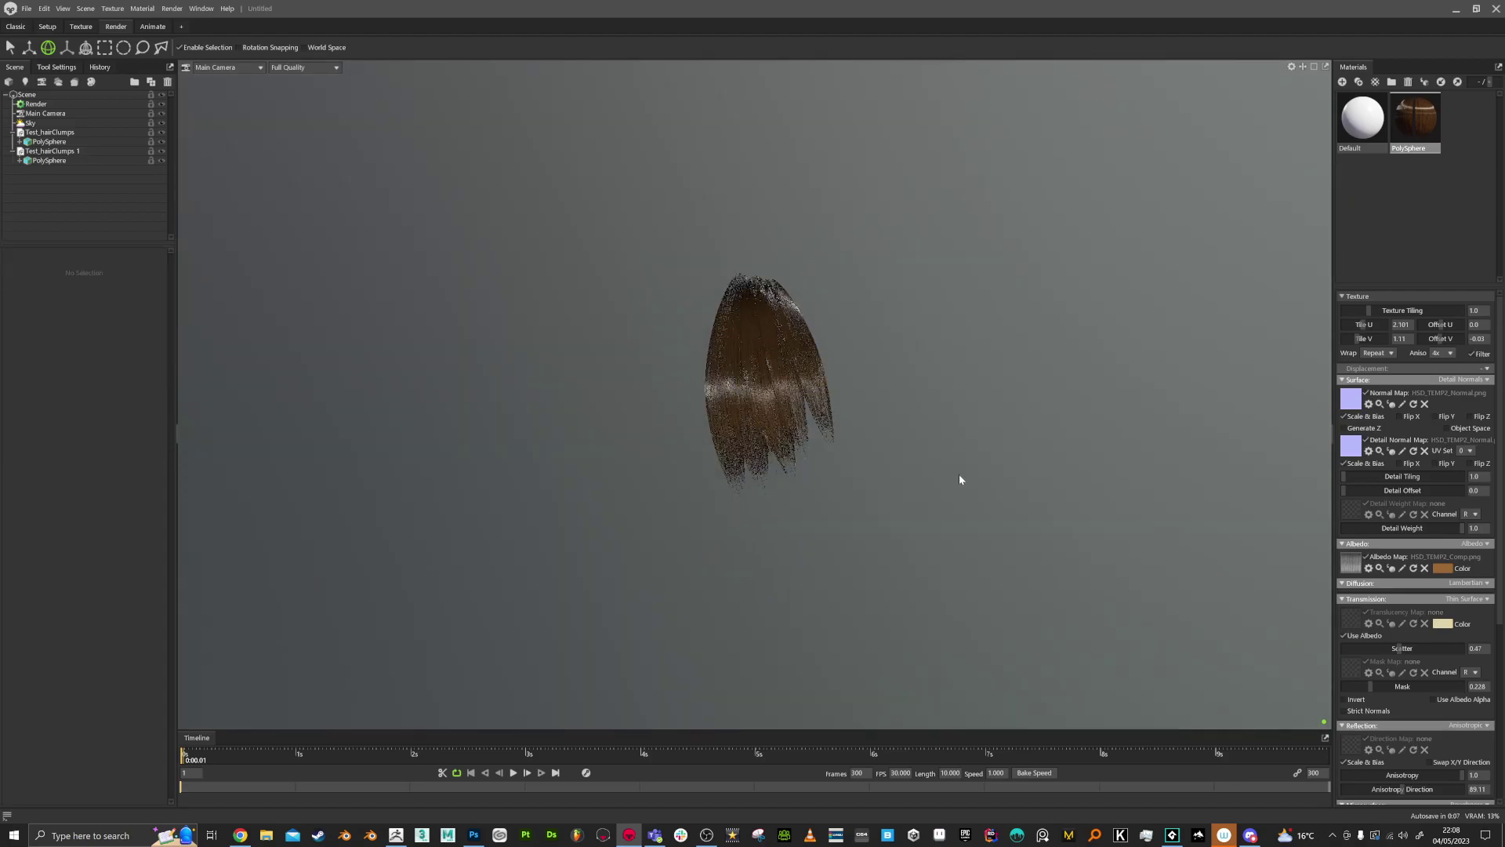
scroll(874, 376, "up", 5)
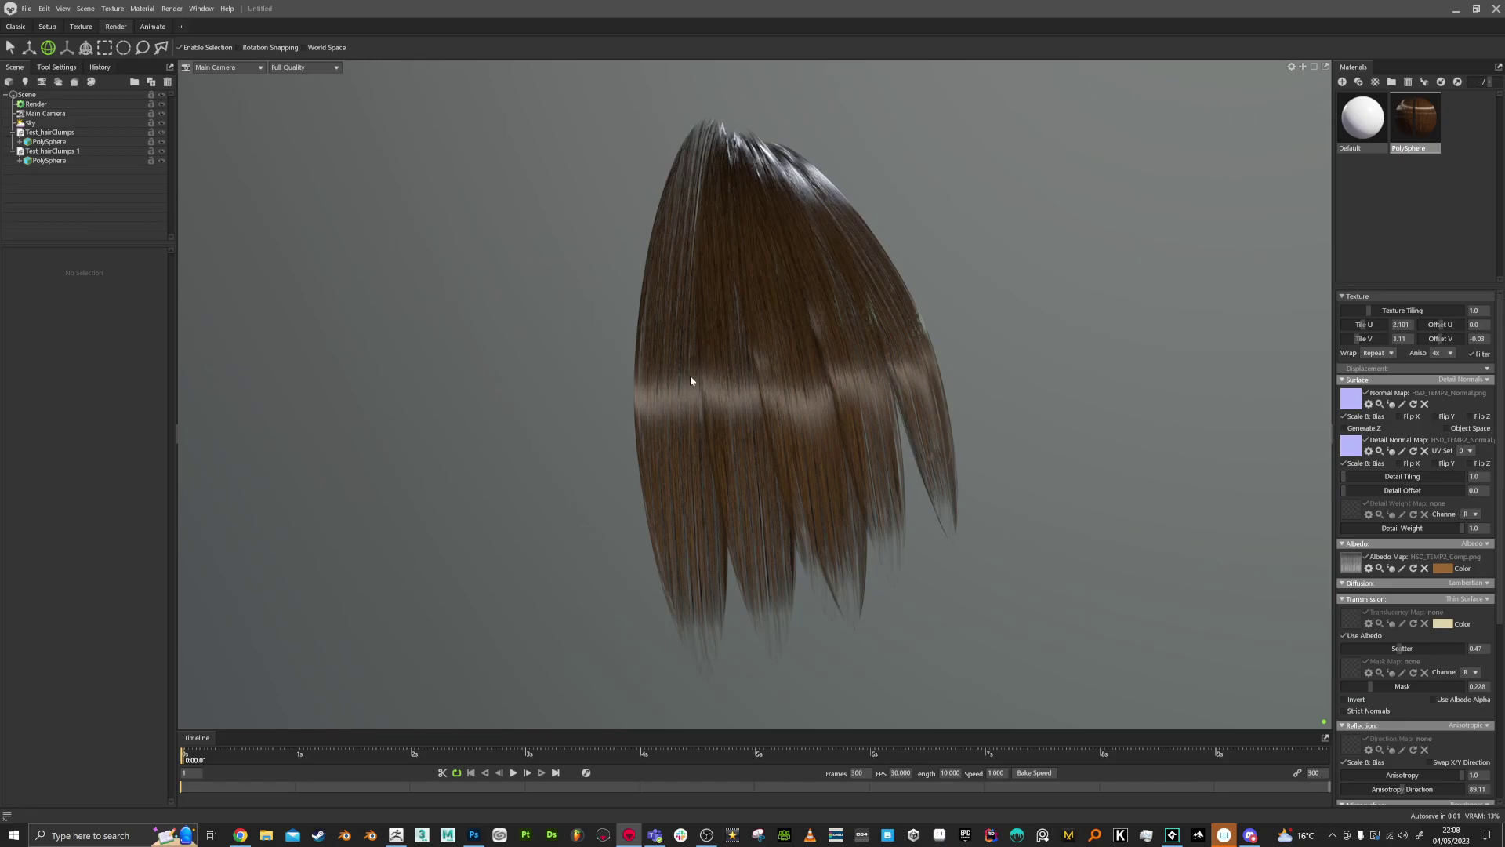
left_click_drag(826, 384, 820, 436)
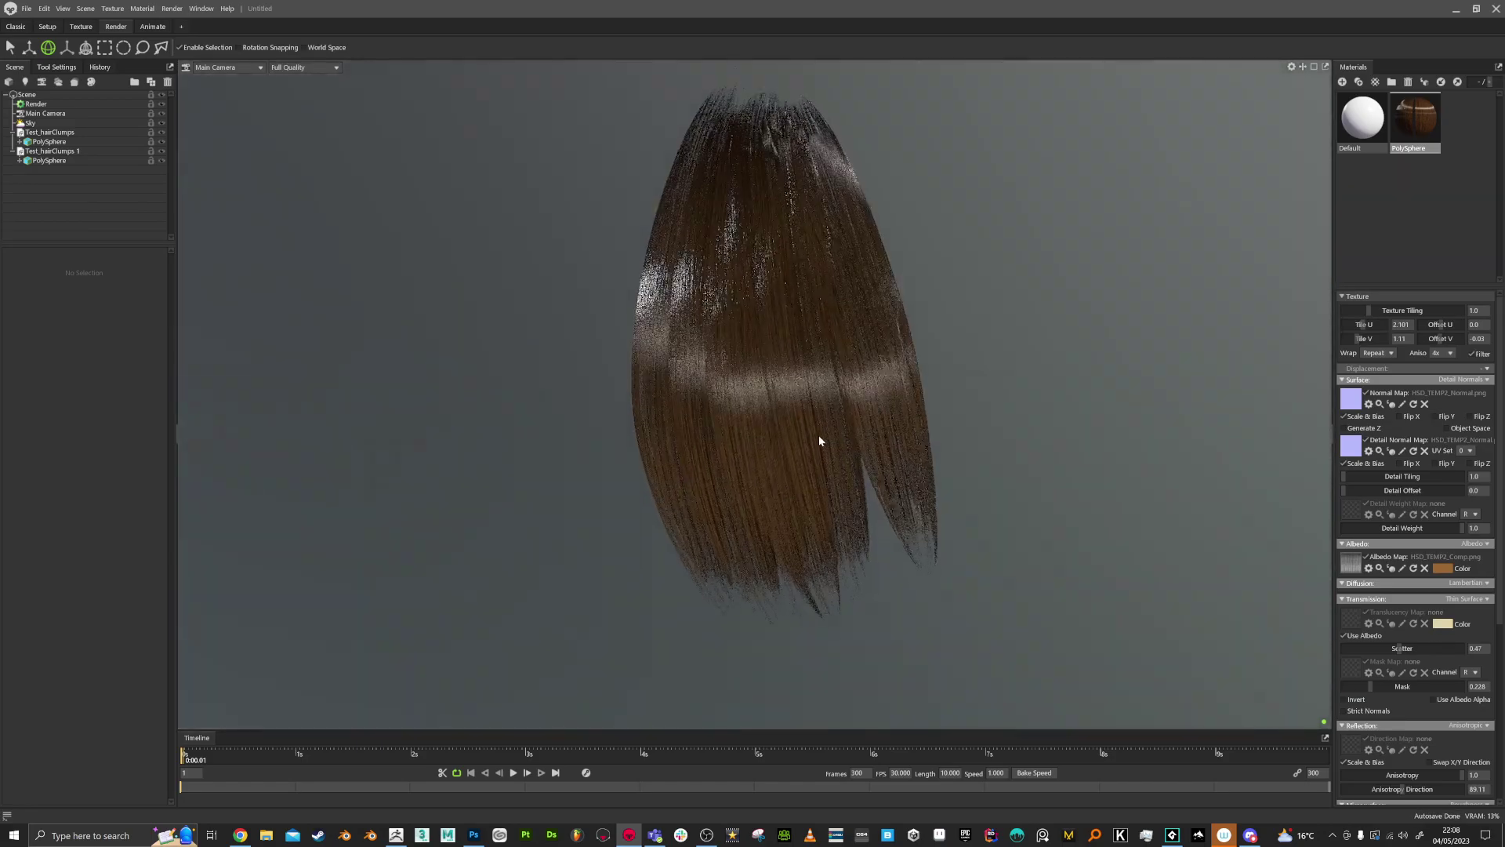
Change the hair material's albedo color to a bright cyan-blue with a hue of 193
left_click(1445, 570)
mouse_move(714, 390)
left_mouse_down()
mouse_move(717, 347)
mouse_move(1123, 265)
mouse_move(1091, 300)
left_mouse_up()
mouse_move(1120, 398)
left_mouse_down()
mouse_move(1126, 339)
mouse_move(1071, 322)
mouse_move(1060, 298)
left_mouse_up()
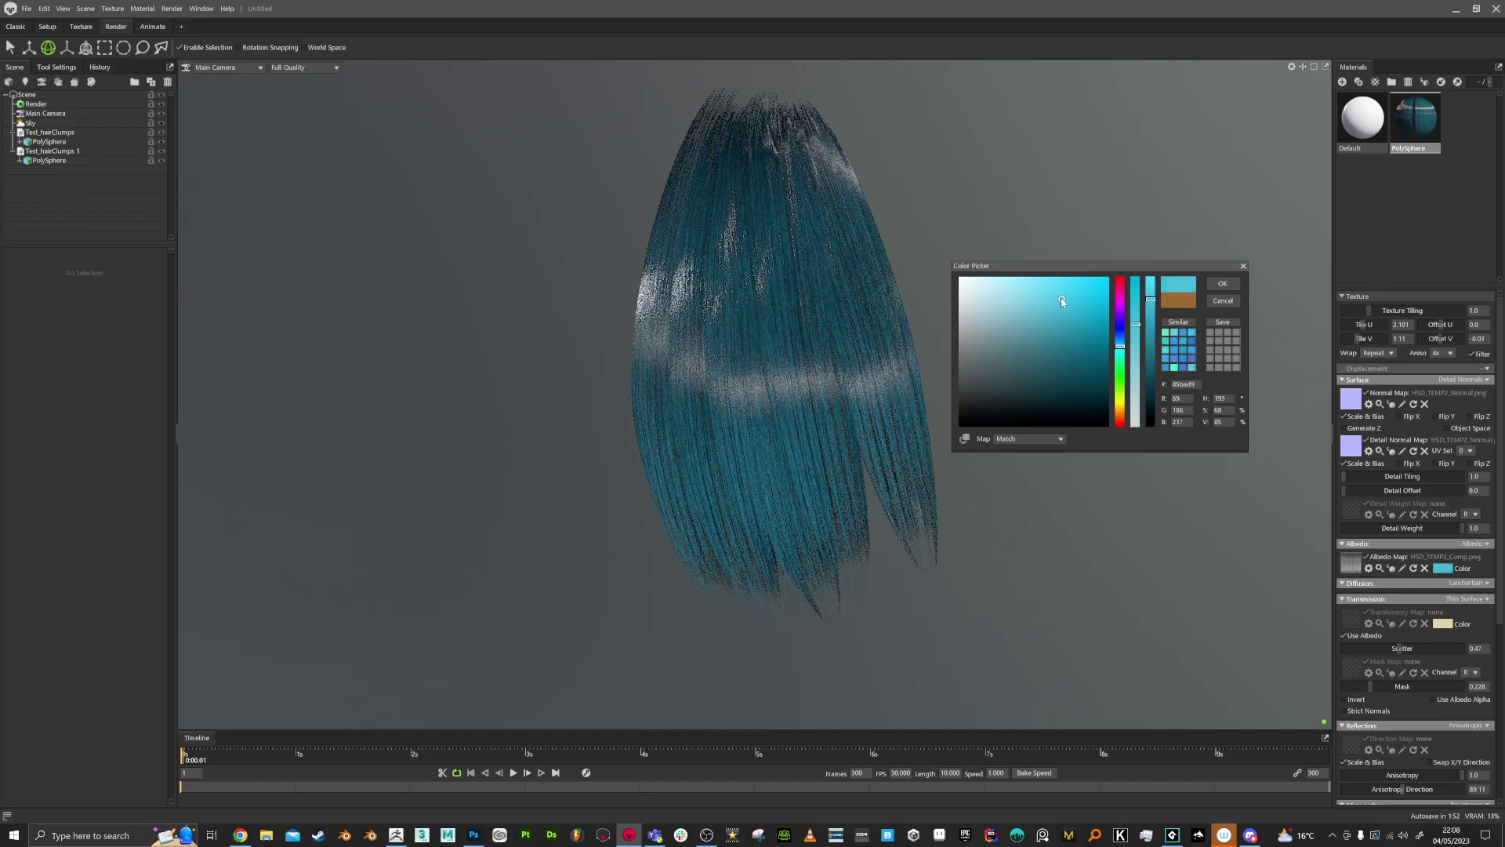
left_click(1221, 285)
left_click_drag(869, 385, 808, 381)
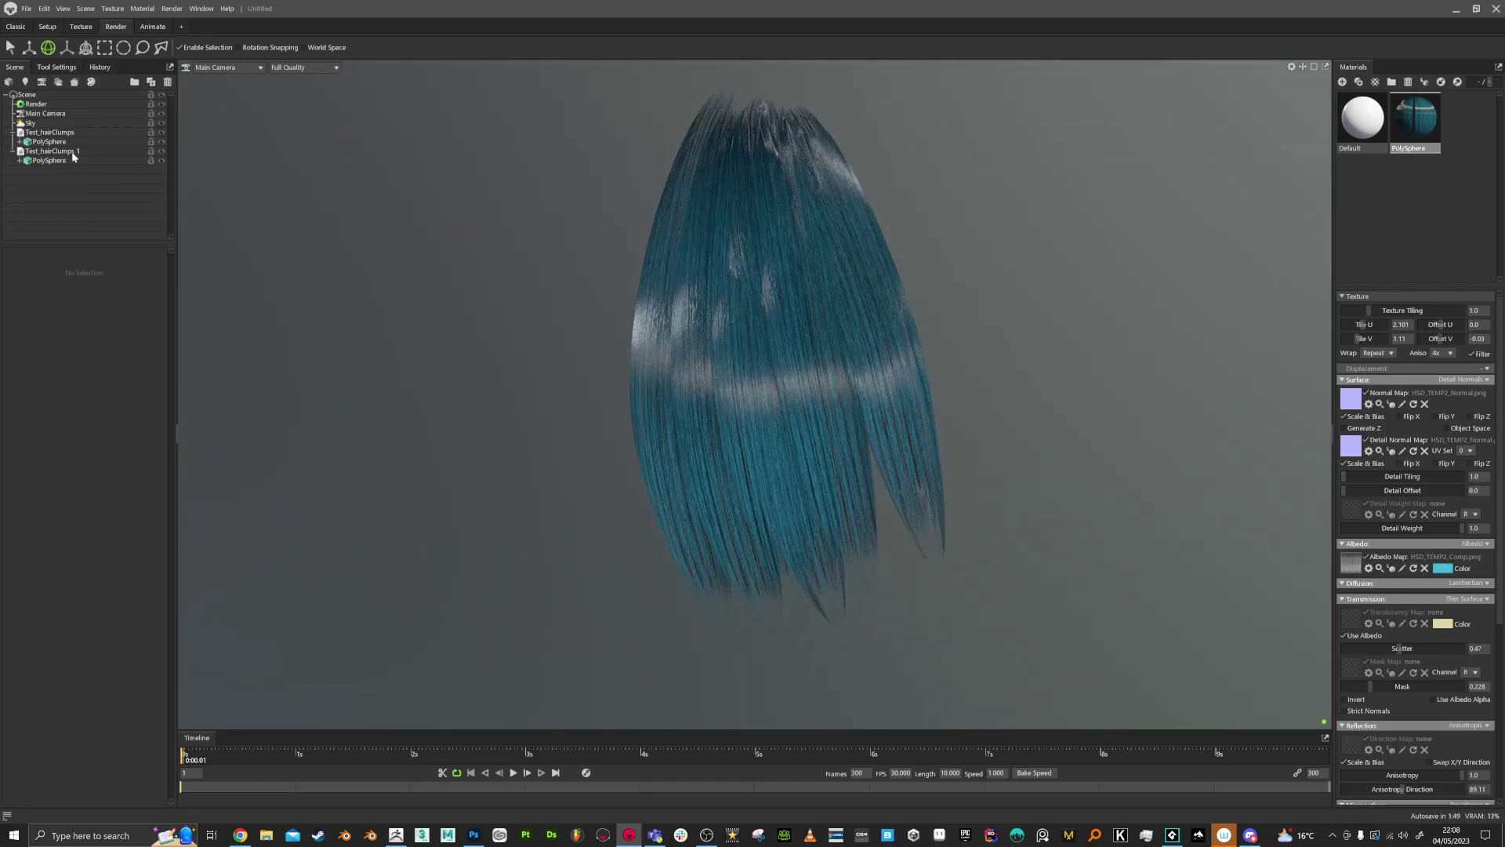
Add a sky light at the environment's brightest spot, with child light brightness about 2.3 and sky brightness 1.142
left_click(35, 124)
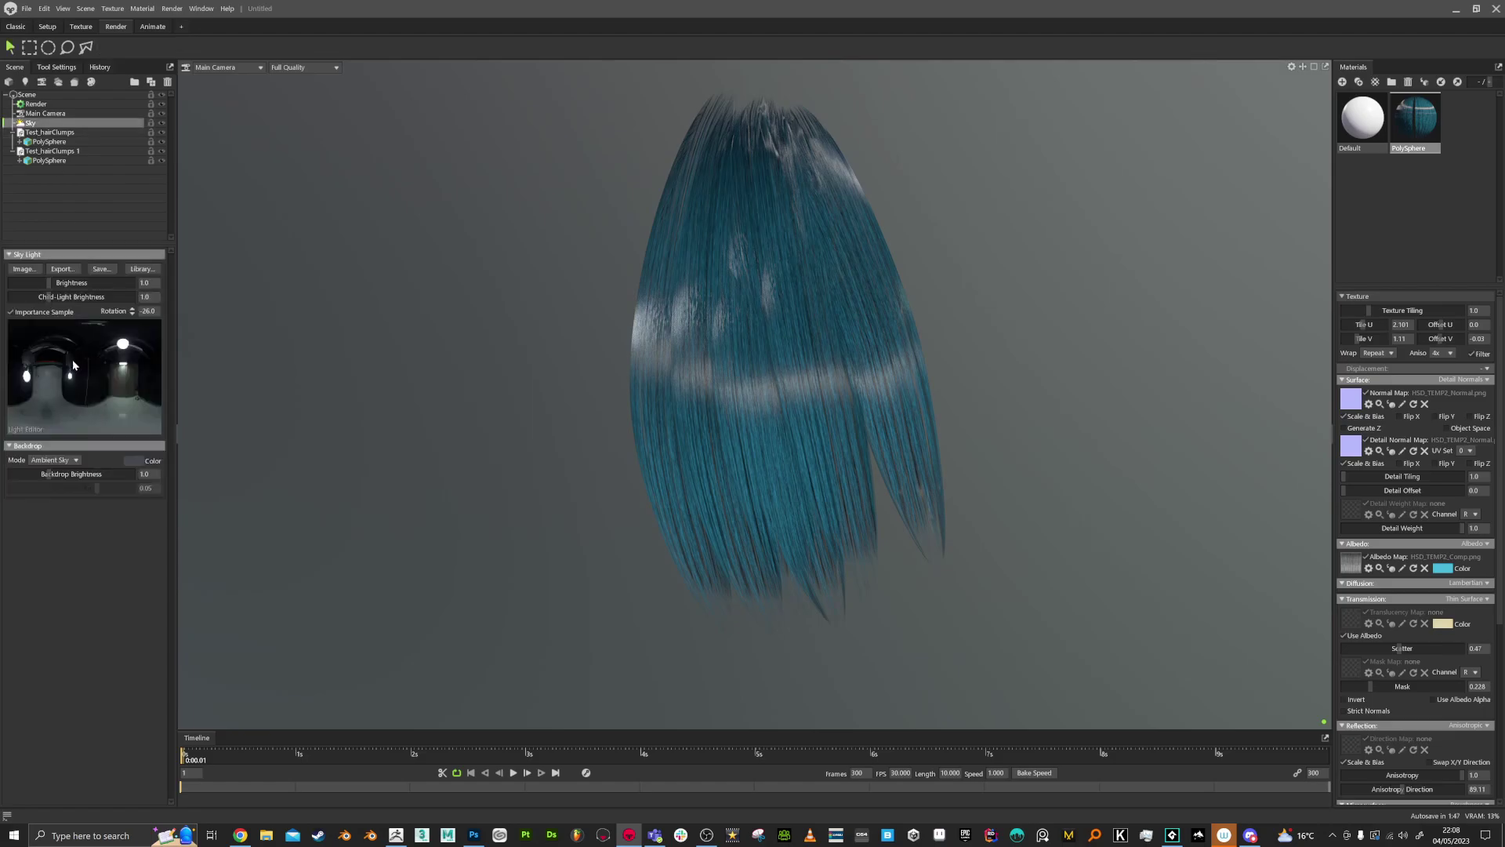
left_click(122, 345)
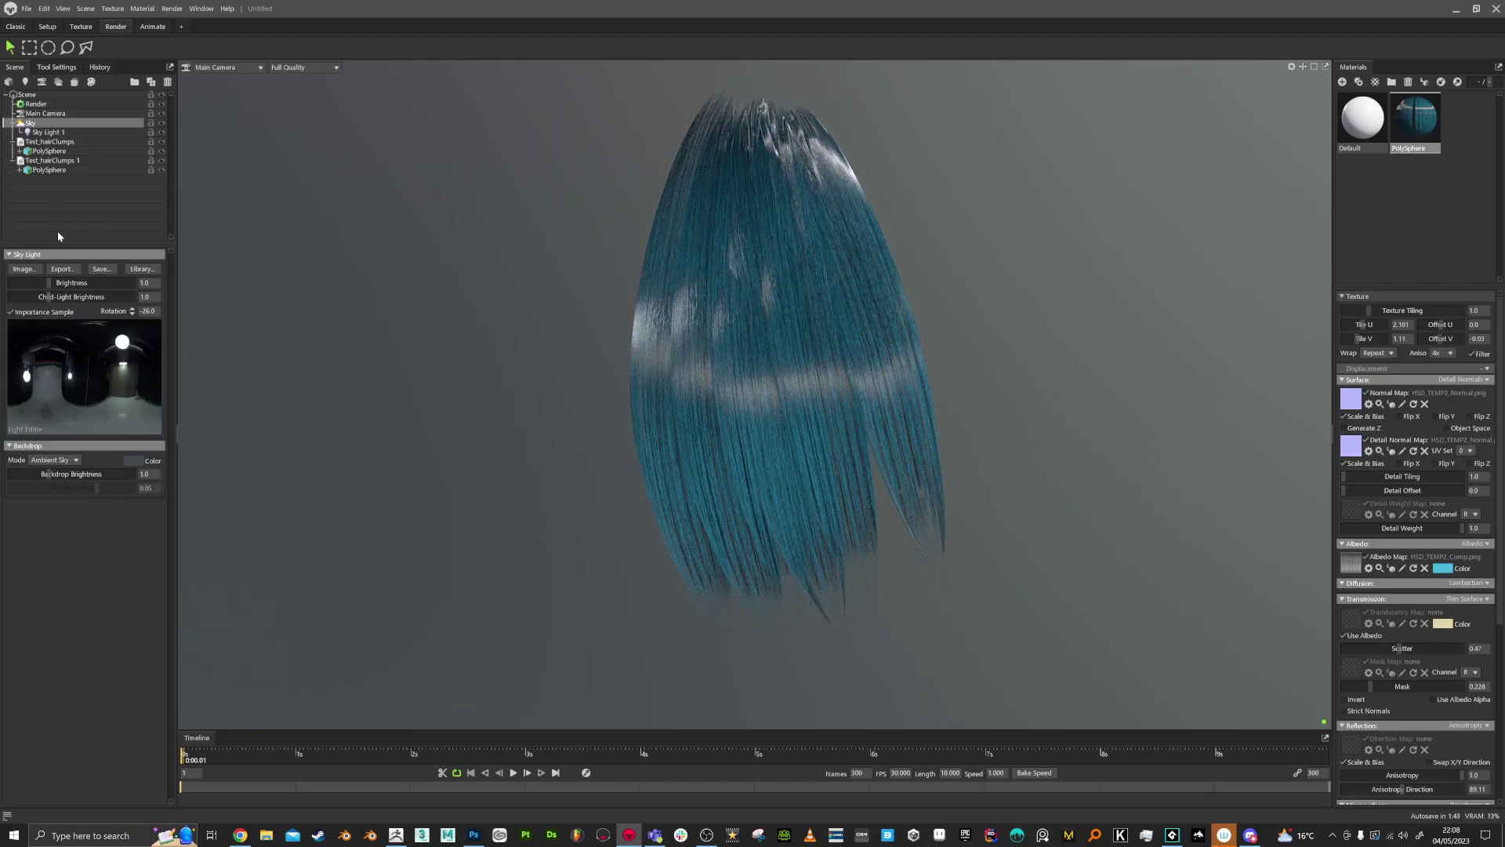
mouse_move(55, 297)
left_mouse_down()
mouse_move(66, 281)
mouse_move(49, 283)
left_mouse_up()
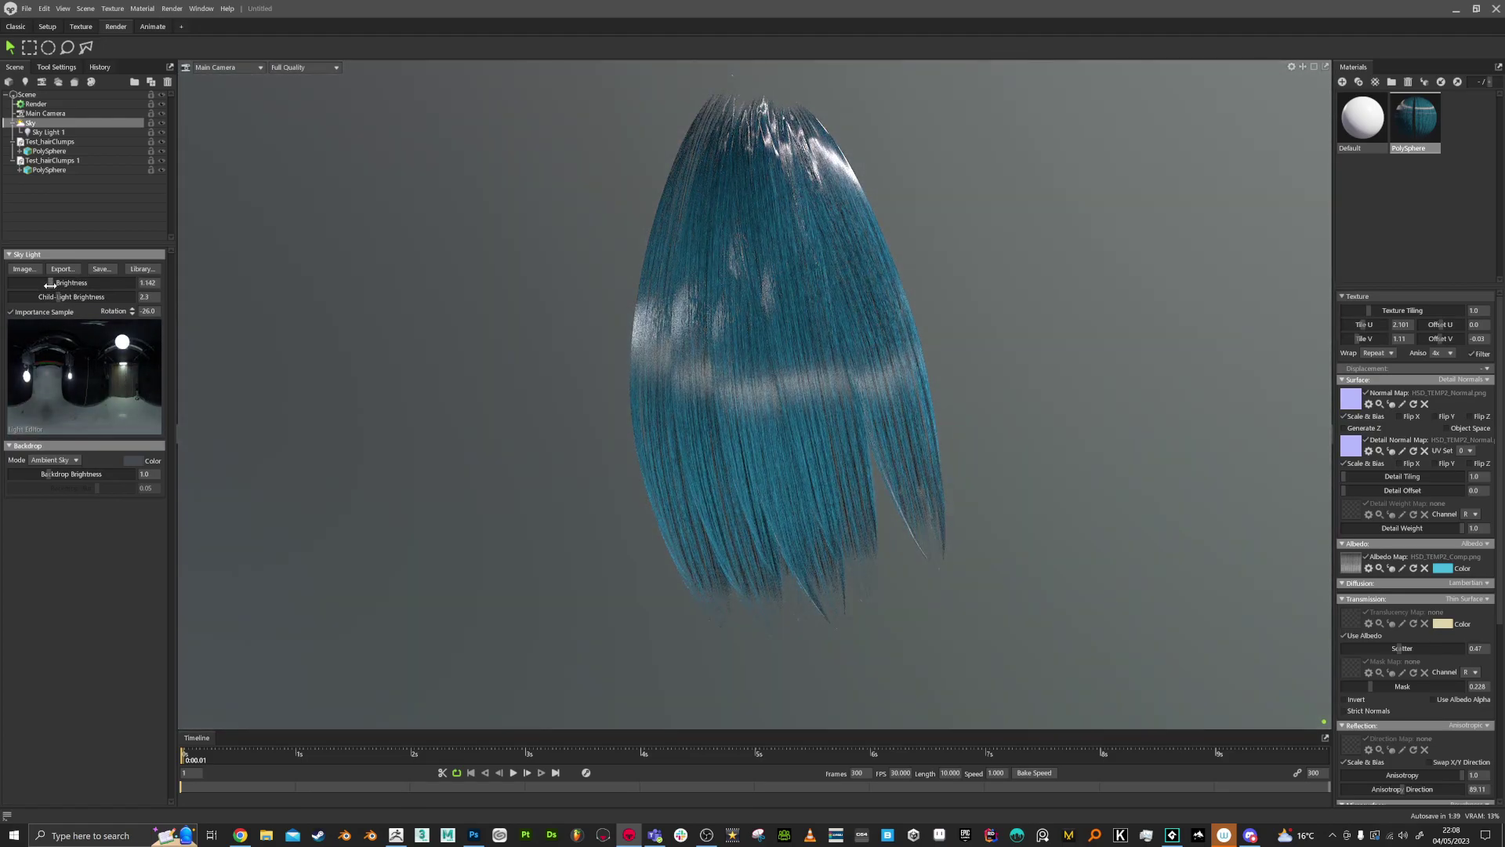
Darken the transmission color to a muted ochre yellow, about RGB 160, 140, 72
left_click(1446, 625)
mouse_move(1079, 352)
left_mouse_down()
mouse_move(1046, 317)
mouse_move(1042, 333)
left_mouse_up()
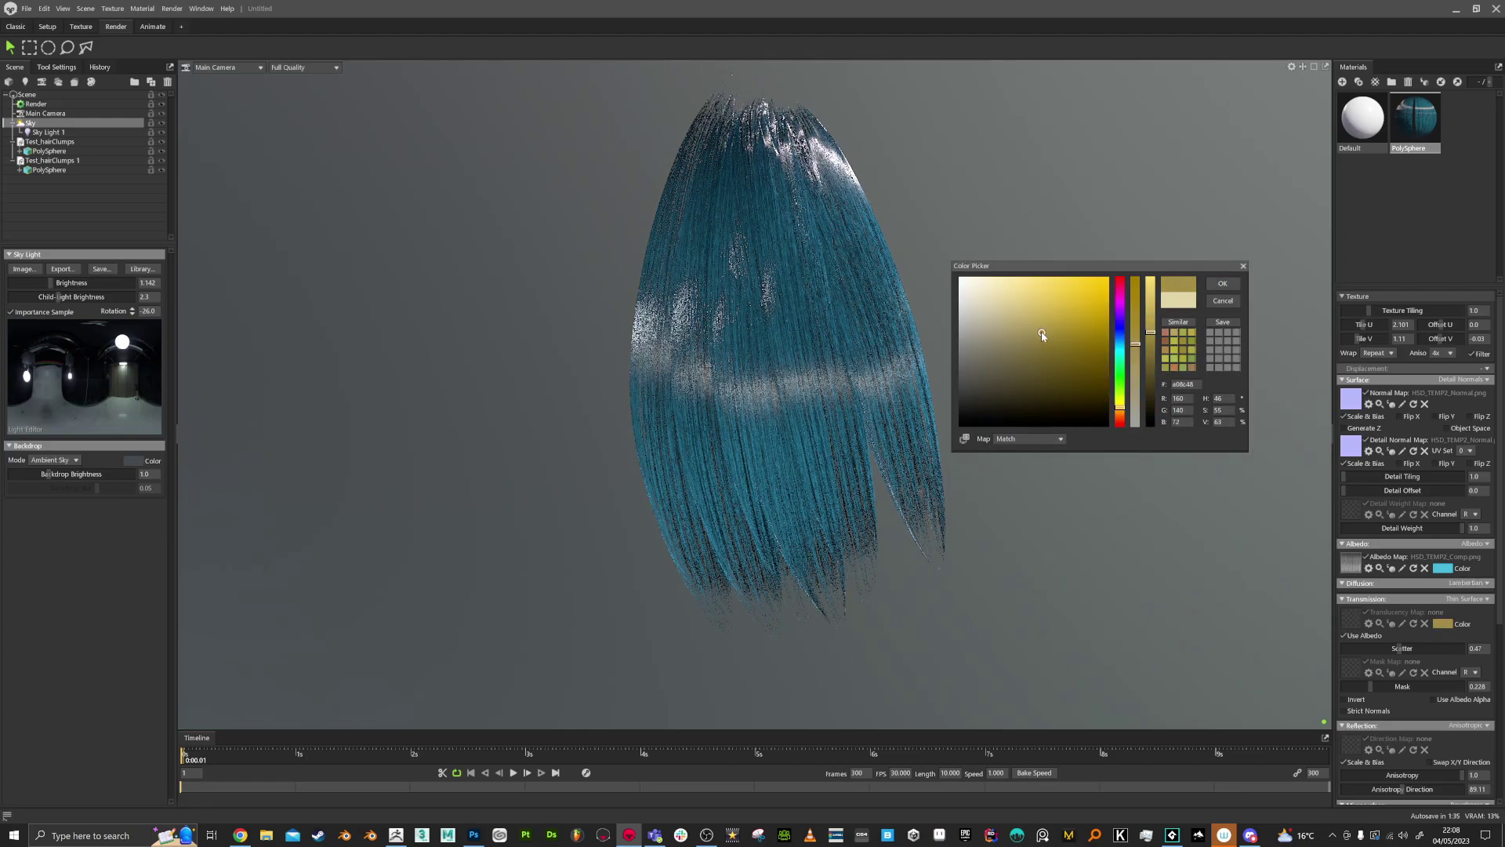
left_click(1223, 285)
Set the specular intensity to 0.212 and Fresnel to 0.563, and tint the specular color teal
scroll(1400, 567, "down", 4)
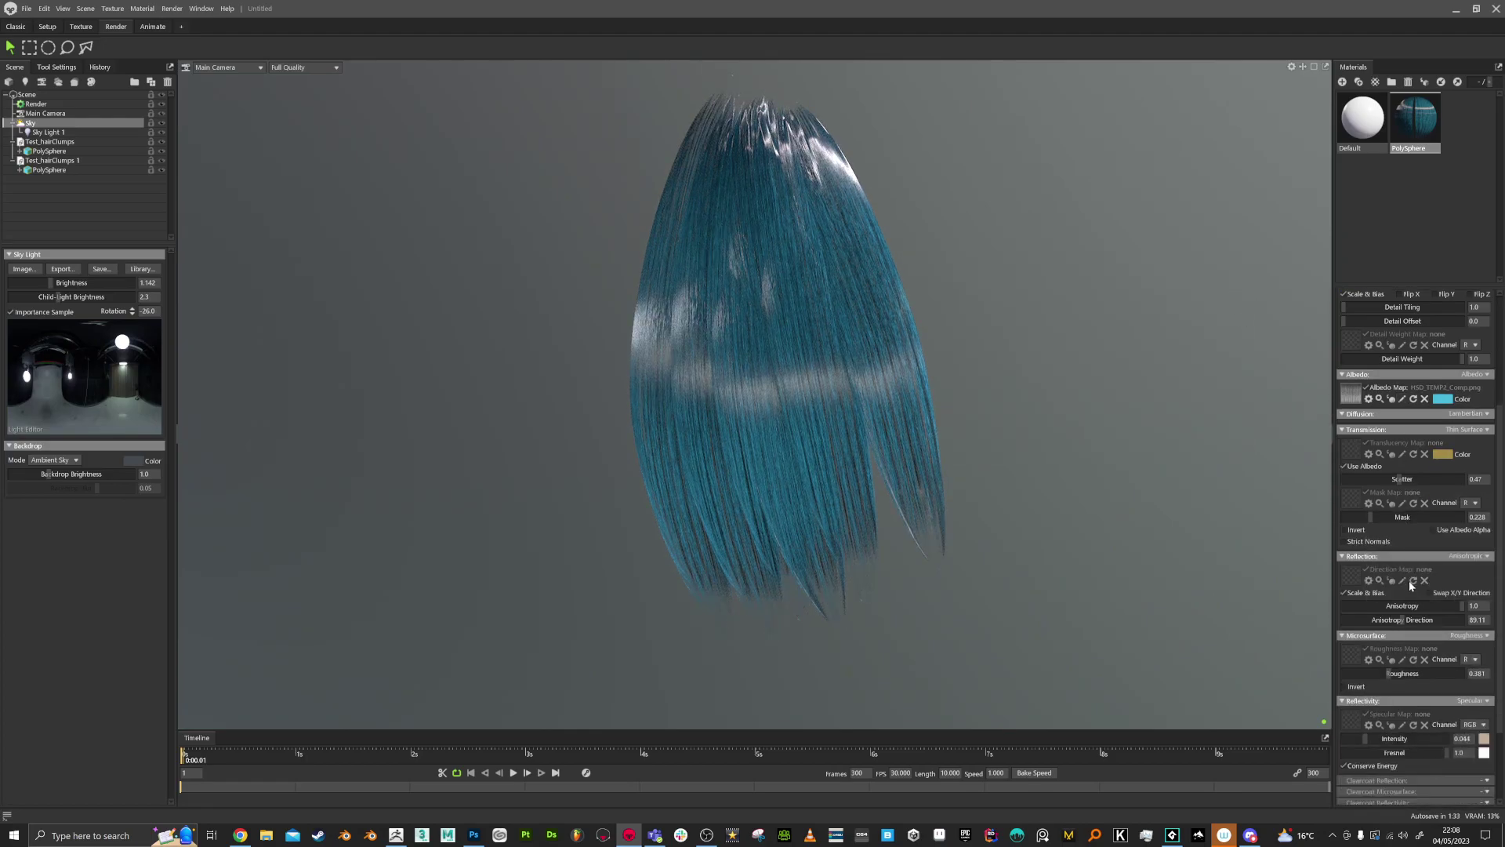
left_click_drag(1437, 696, 1391, 682)
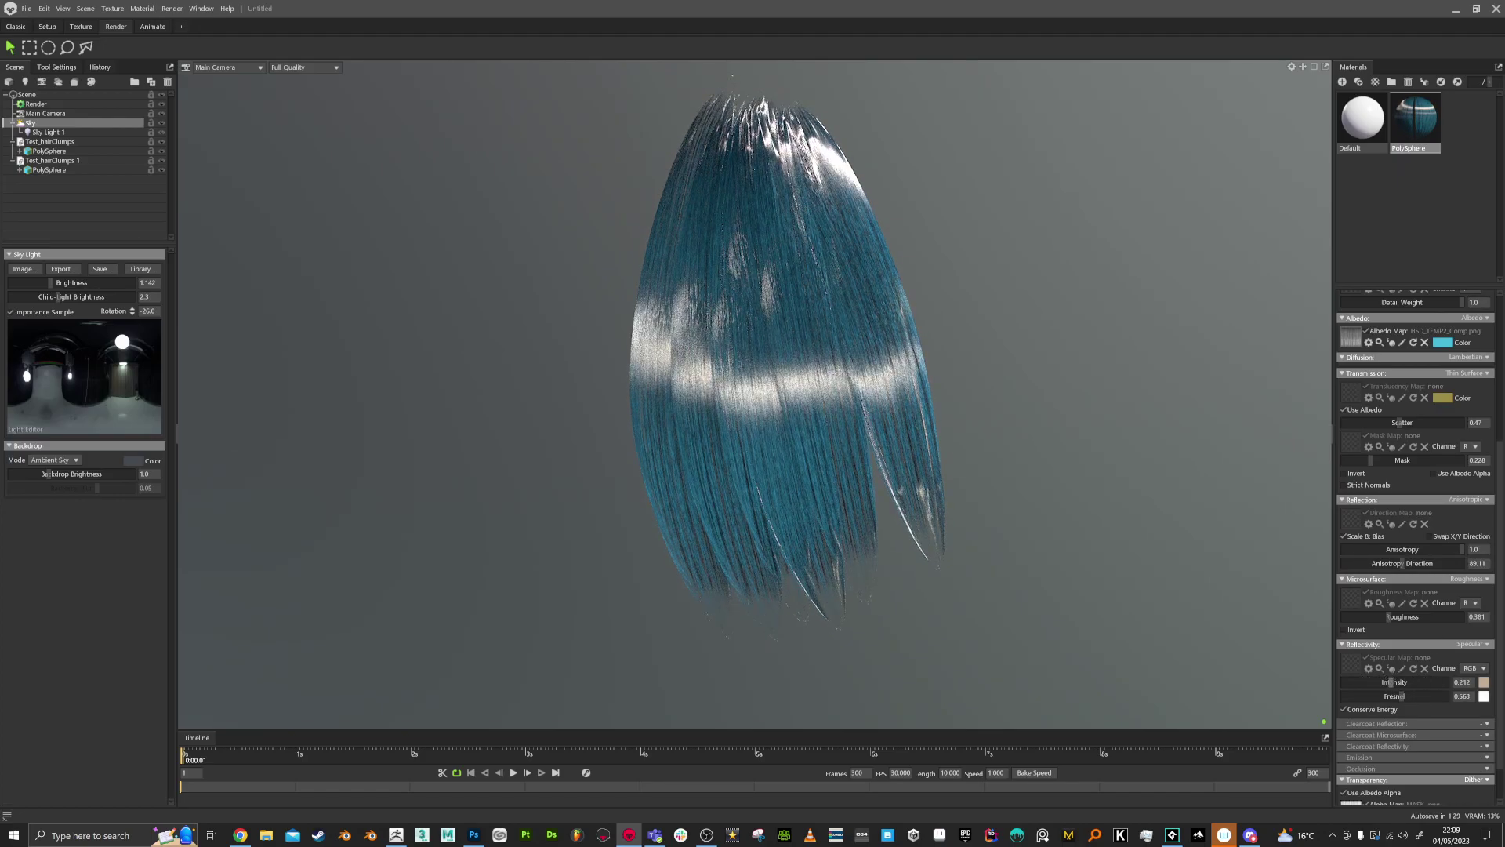
left_click(1484, 682)
left_click(1120, 349)
mouse_move(1079, 338)
left_mouse_down()
mouse_move(1073, 358)
mouse_move(1243, 325)
left_mouse_up()
left_click(1217, 284)
right_click_drag(1242, 326, 1092, 276)
mouse_move(1092, 276)
left_mouse_down()
mouse_move(953, 345)
mouse_move(1005, 290)
mouse_move(1017, 332)
left_mouse_up()
right_click_drag(1018, 332, 990, 370)
left_click_drag(991, 374, 1041, 374)
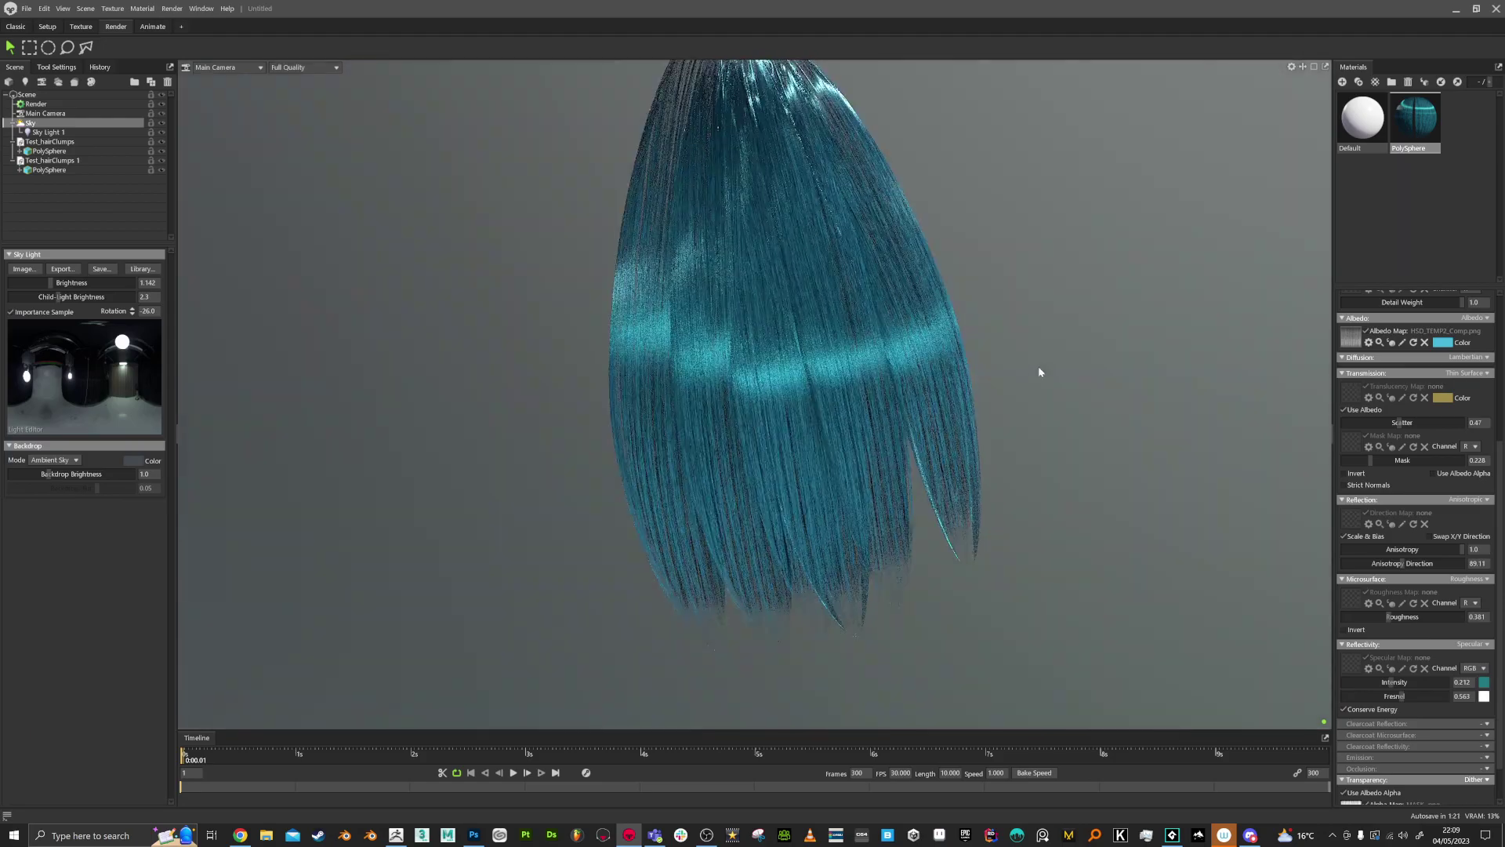
Rotate the sky lighting around the hair and reposition the duplicated clump mesh in depth against the original
left_click_drag(625, 249, 769, 292, "shift")
left_click_drag(833, 291, 705, 343)
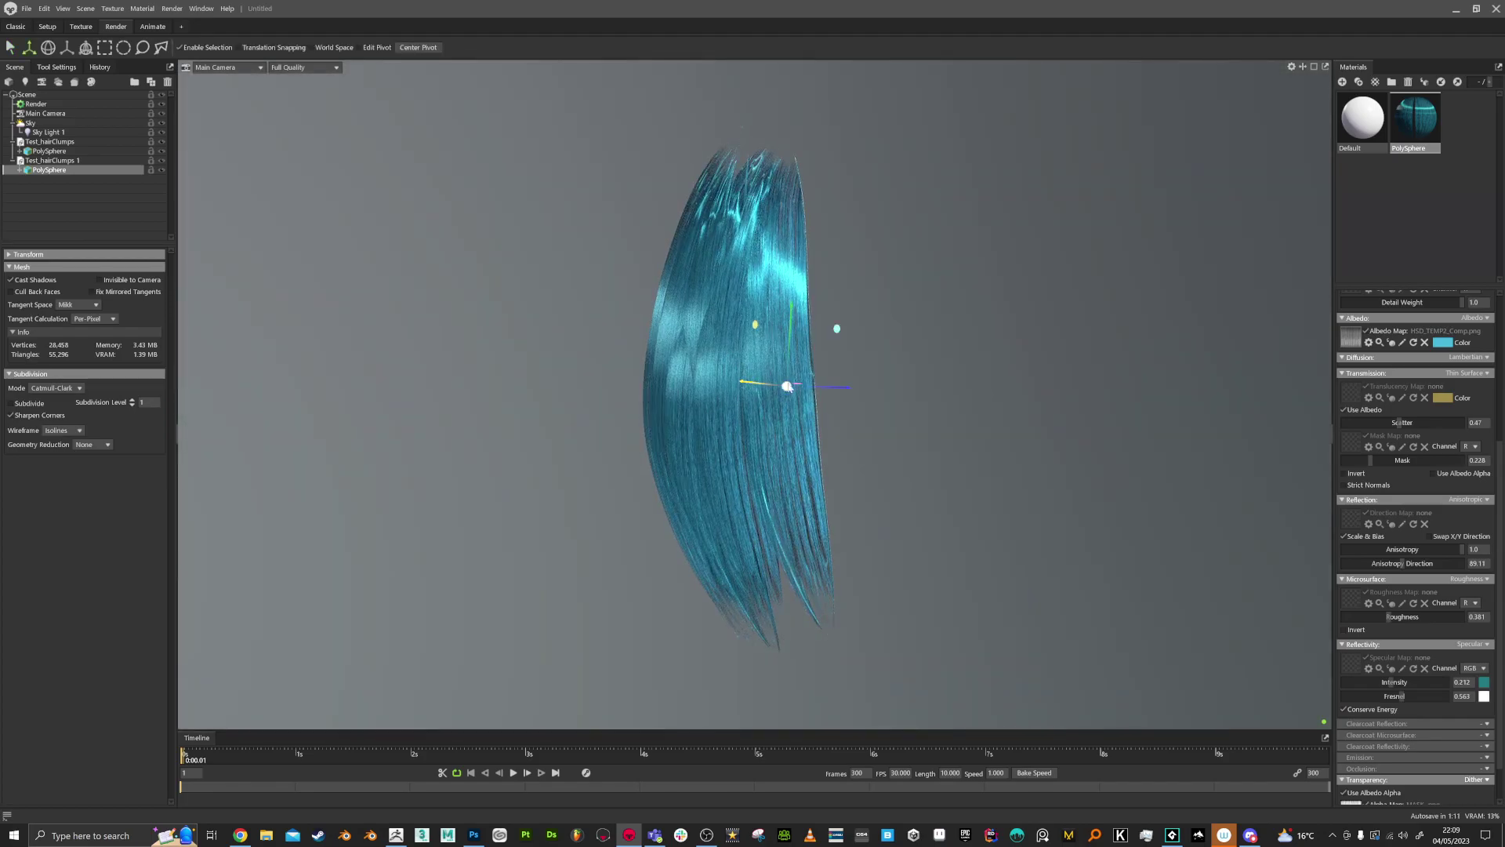
left_click_drag(826, 390, 968, 318)
key("e")
left_click(1002, 360)
left_click_drag(1011, 372, 936, 373, "alt")
Reduce the material's horizontal texture tiling to 0.557 and inspect the coarser strands
scroll(1441, 423, "up", 5)
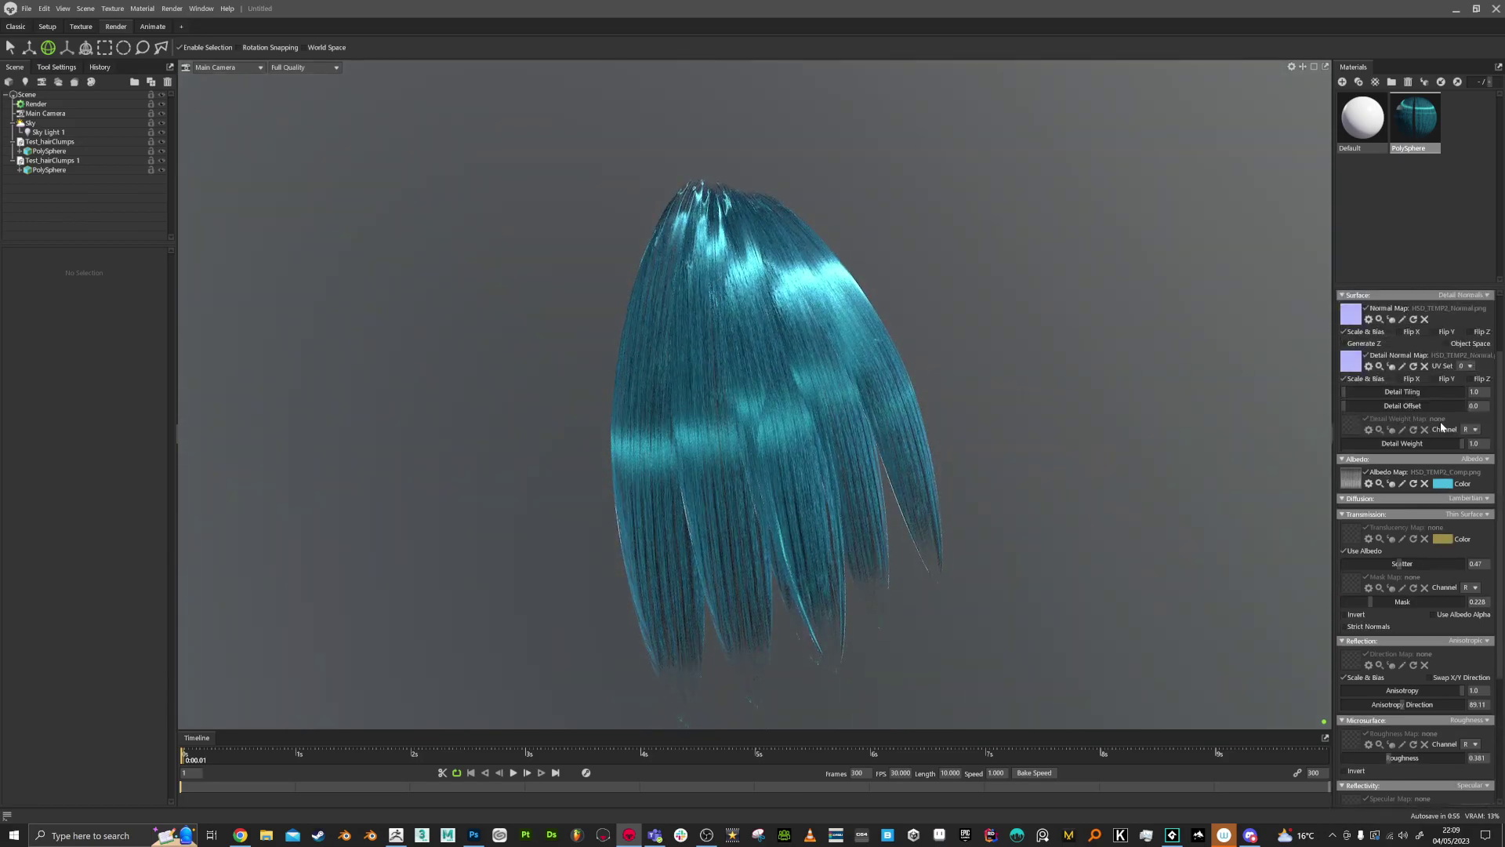
left_click_drag(1362, 327, 1354, 324)
mouse_move(1006, 404)
left_mouse_down()
mouse_move(991, 366)
mouse_move(1071, 387)
mouse_move(1216, 383)
mouse_move(917, 381)
mouse_move(963, 449)
mouse_move(1044, 511)
mouse_move(1027, 414)
mouse_move(1051, 416)
mouse_move(985, 389)
left_mouse_up()
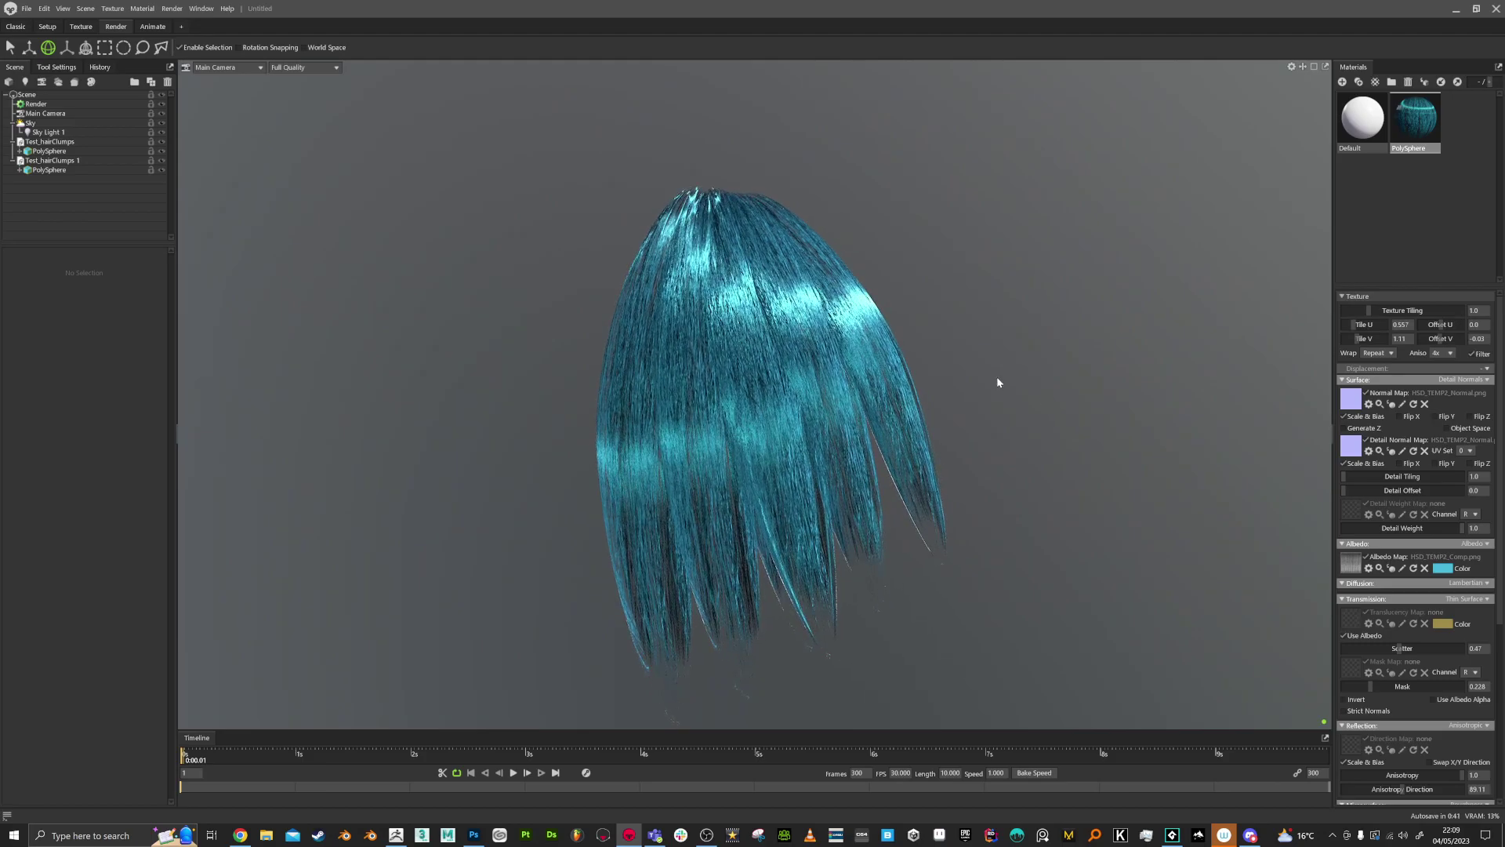
left_click(706, 835)
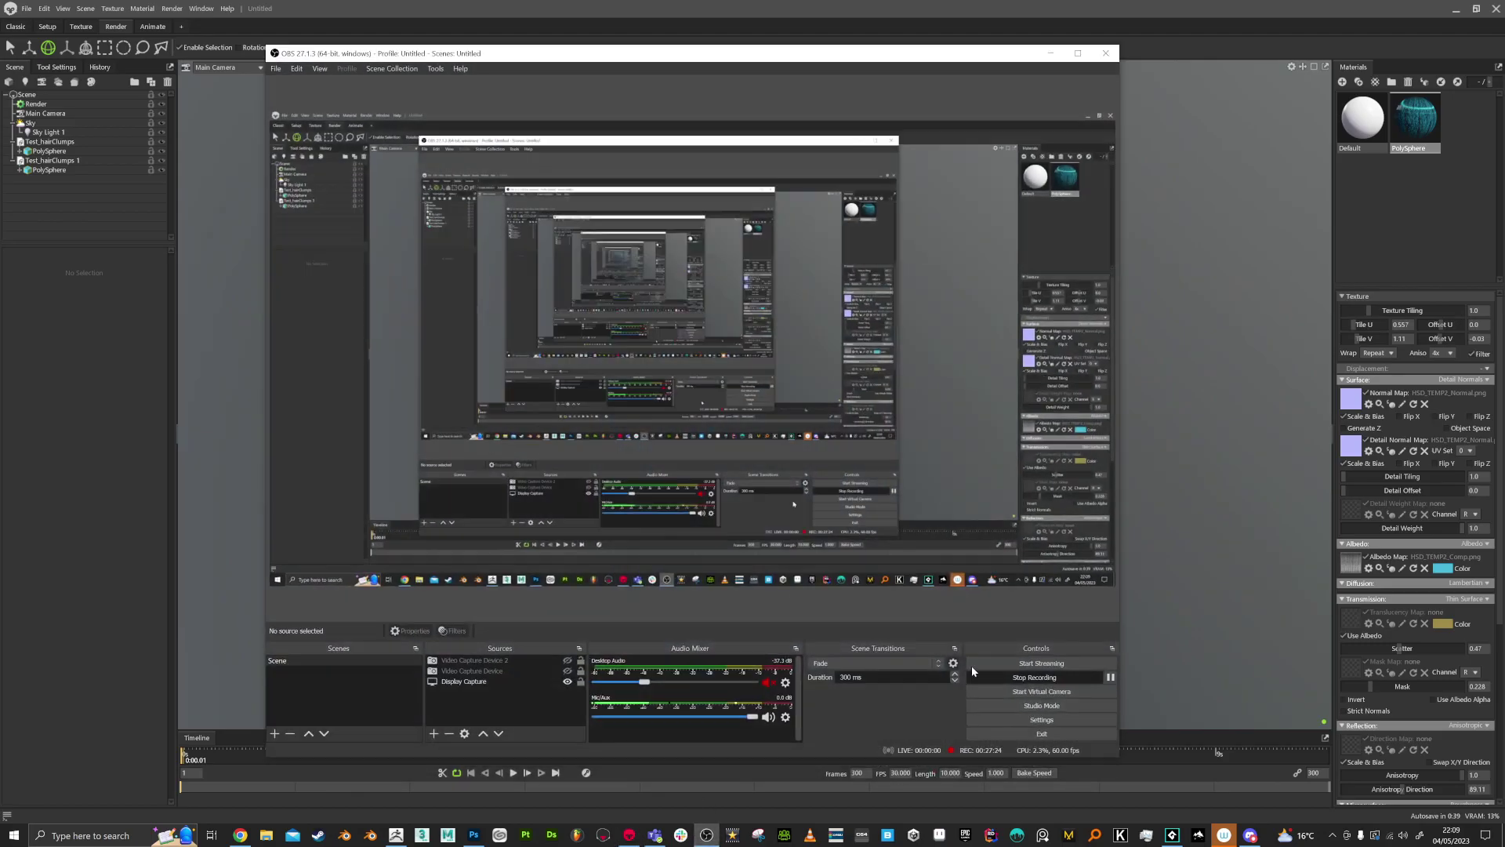